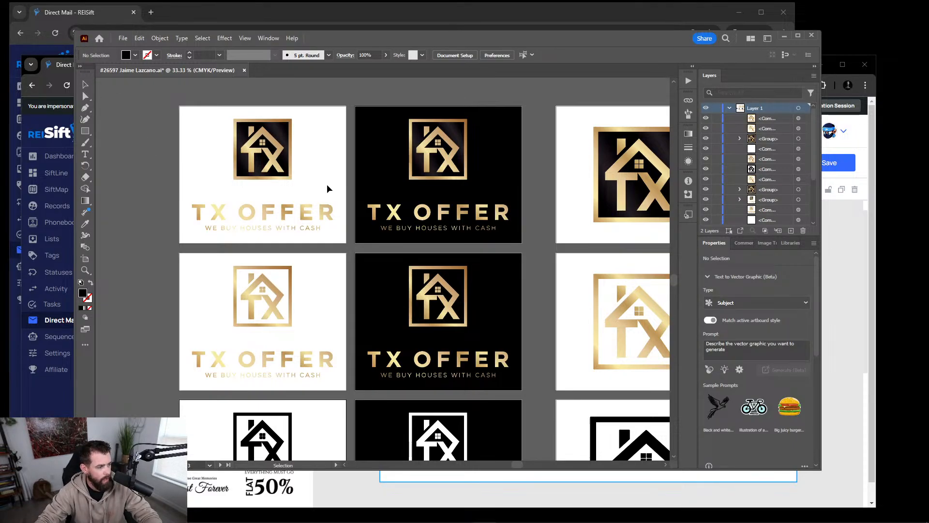
Scale the black TX icon on the white icon-only artboard down proportionally to about 1.38 in wide.
{"action": "left_click_drag", "start_coordinate": [162, 241], "coordinate": [287, 75]}
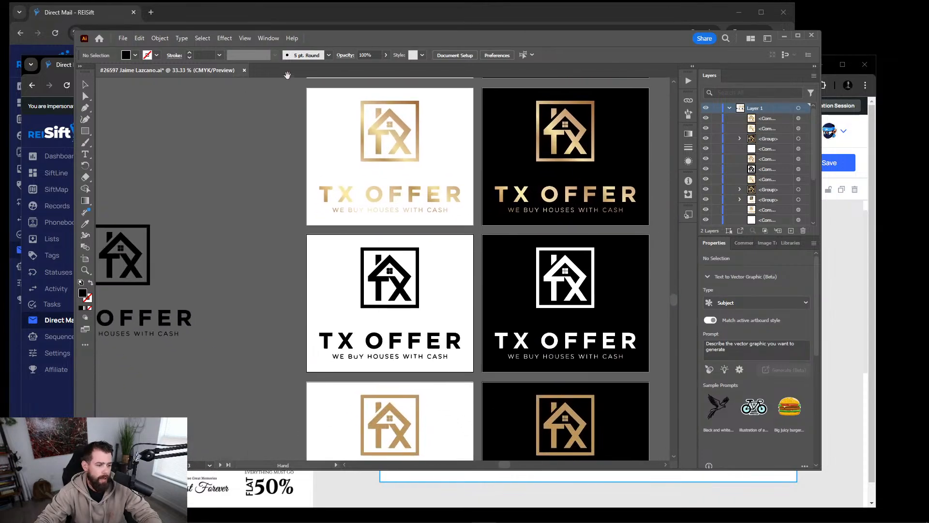
{"action": "left_click_drag", "start_coordinate": [656, 300], "coordinate": [394, 328]}
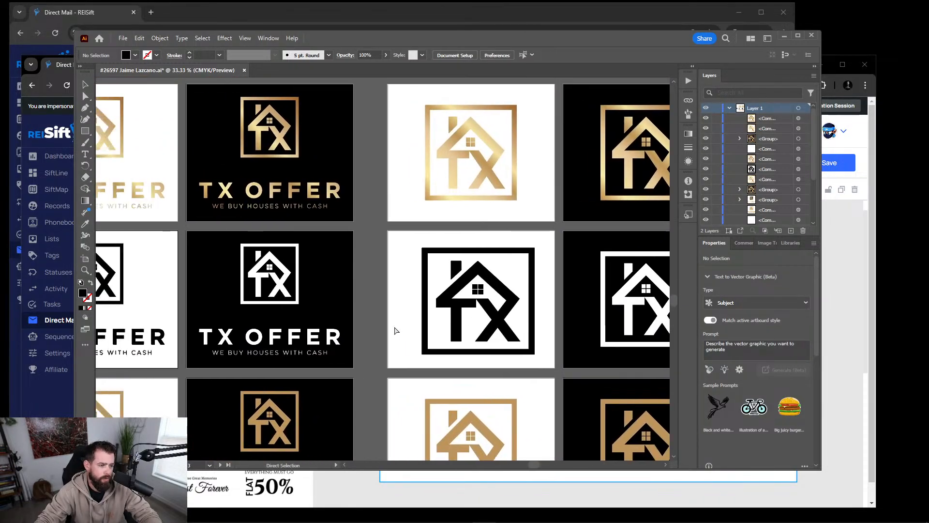
{"action": "left_click_drag", "start_coordinate": [529, 242], "coordinate": [473, 234]}
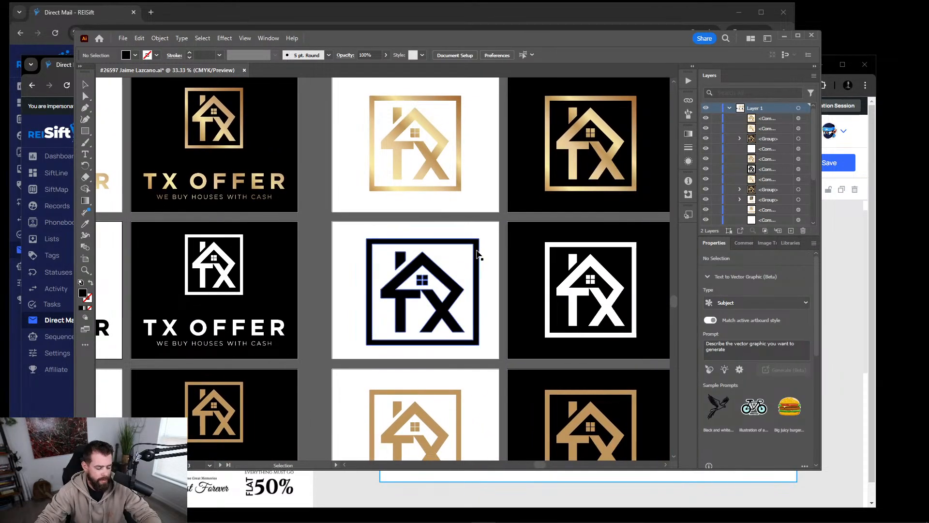
{"action": "scroll", "coordinate": [447, 282], "scroll_direction": "up", "scroll_amount": 4}
{"action": "scroll", "coordinate": [446, 282], "scroll_direction": "down", "scroll_amount": 3}
{"action": "left_click", "coordinate": [341, 233]}
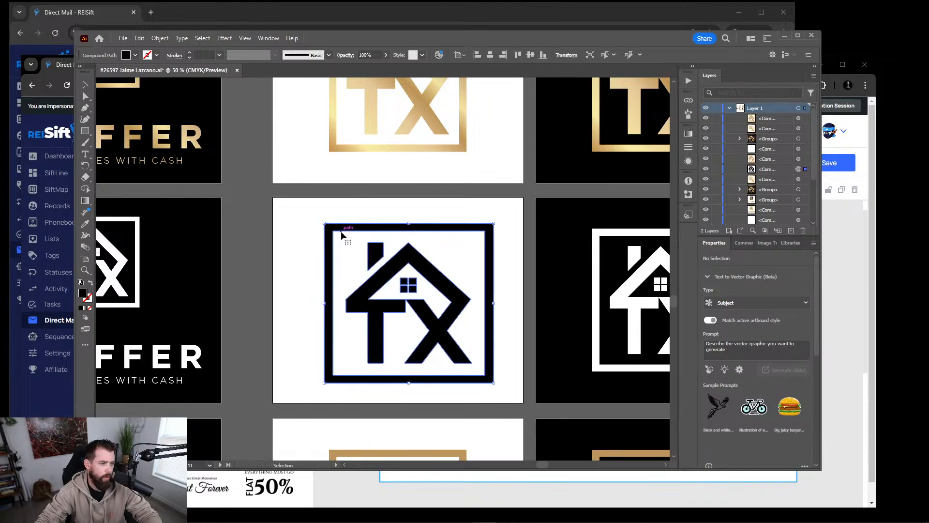
{"action": "left_click_drag", "start_coordinate": [493, 382], "coordinate": [352, 248]}
{"action": "left_click", "coordinate": [257, 214]}
{"action": "scroll", "coordinate": [331, 240], "scroll_direction": "left", "scroll_amount": 2}
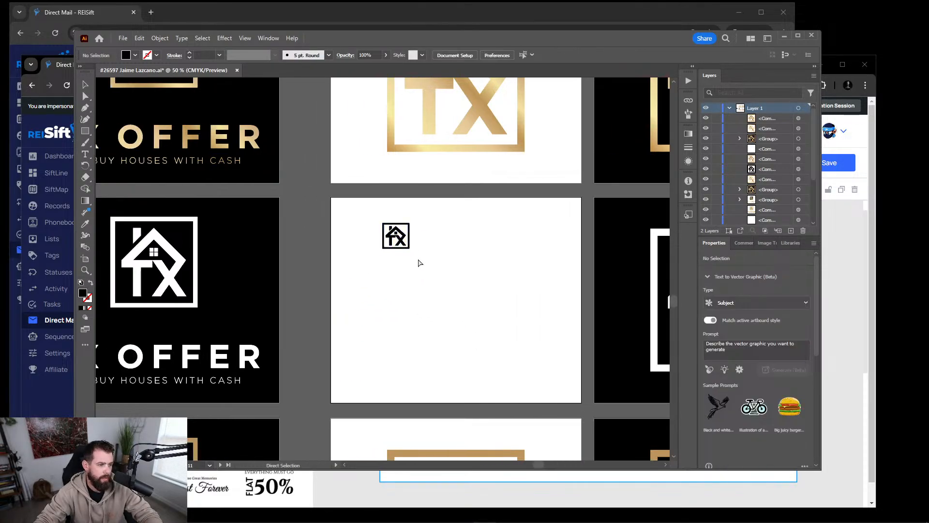
Check the reduced black TX icon's edges at high magnification and scale it down further to about 0.25 in wide.
{"action": "scroll", "coordinate": [402, 235], "scroll_direction": "up", "scroll_amount": 8}
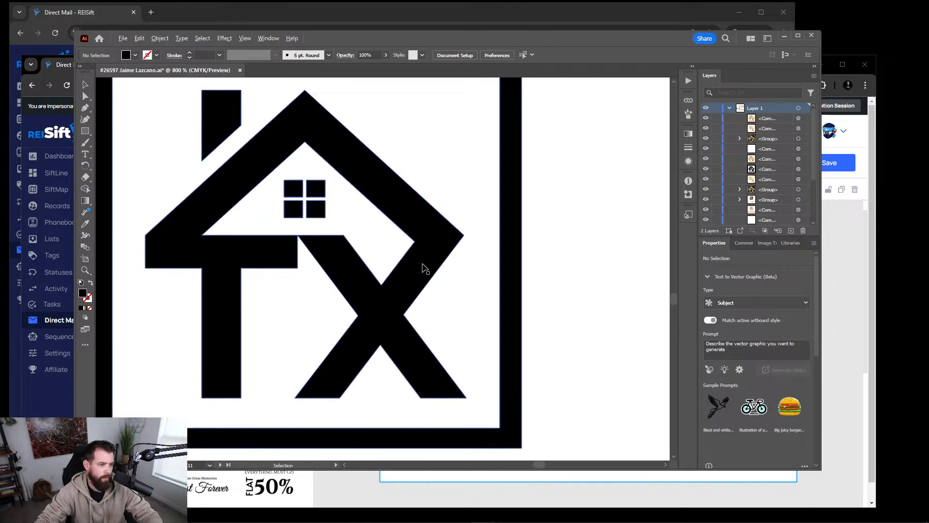
{"action": "scroll", "coordinate": [423, 266], "scroll_direction": "down", "scroll_amount": 3}
{"action": "left_click_drag", "start_coordinate": [259, 153], "coordinate": [321, 180]}
{"action": "left_click", "coordinate": [418, 212]}
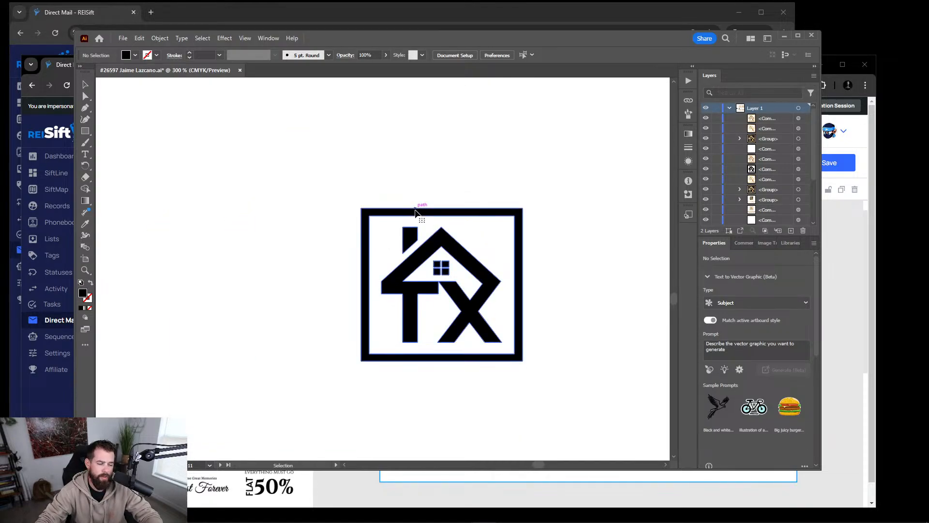
{"action": "left_click", "coordinate": [418, 200]}
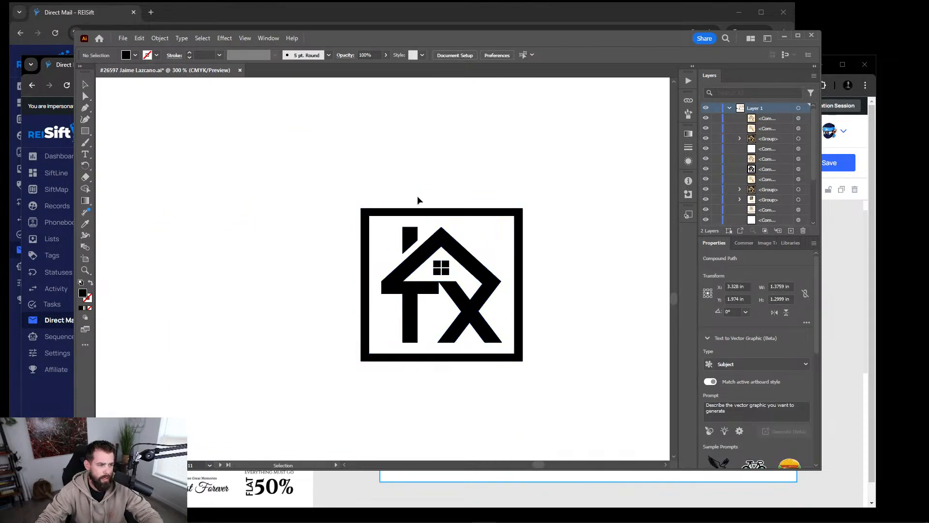
{"action": "left_click", "coordinate": [427, 216]}
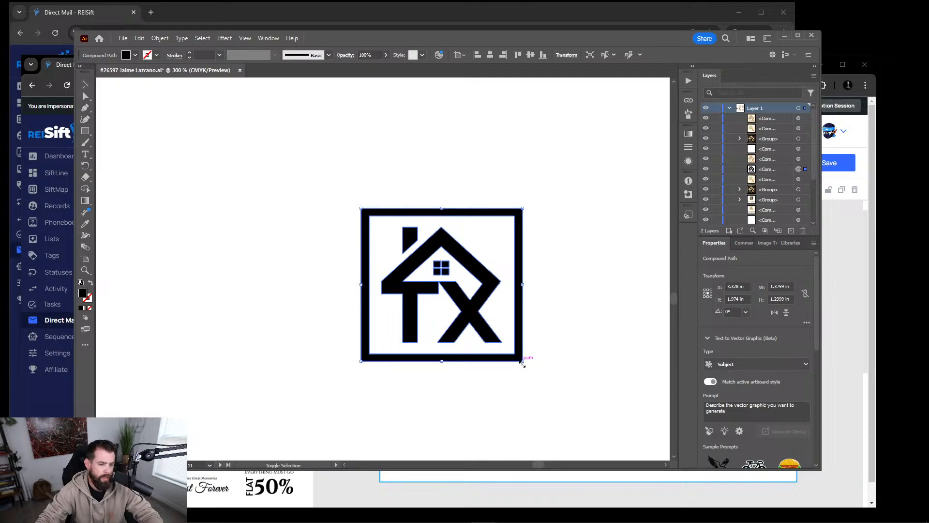
{"action": "left_click_drag", "start_coordinate": [523, 364], "coordinate": [396, 238]}
{"action": "left_click", "coordinate": [401, 236]}
{"action": "scroll", "coordinate": [349, 211], "scroll_direction": "left", "scroll_amount": 1}
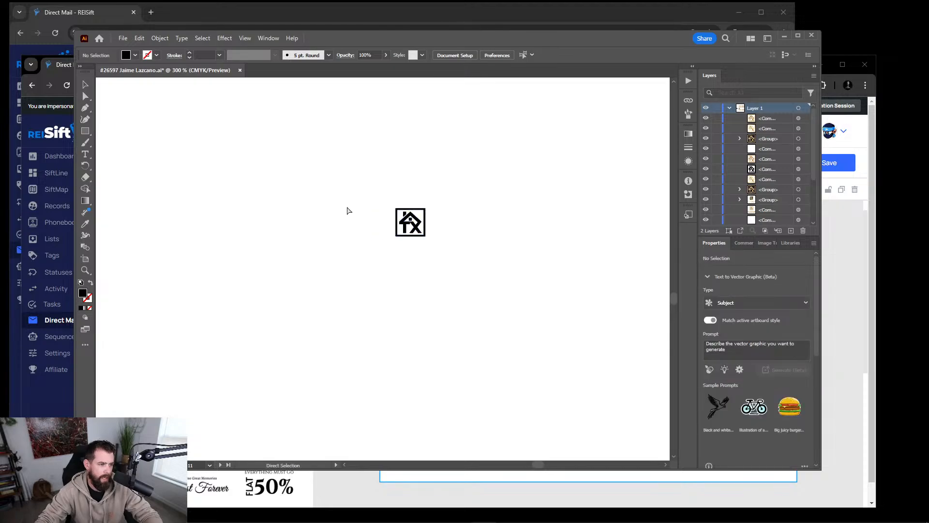
Inspect the tiny black TX icon at several magnifications and scale it down slightly to about 0.23 in wide.
{"action": "key", "text": "v"}
{"action": "scroll", "coordinate": [431, 214], "scroll_direction": "down", "scroll_amount": 6}
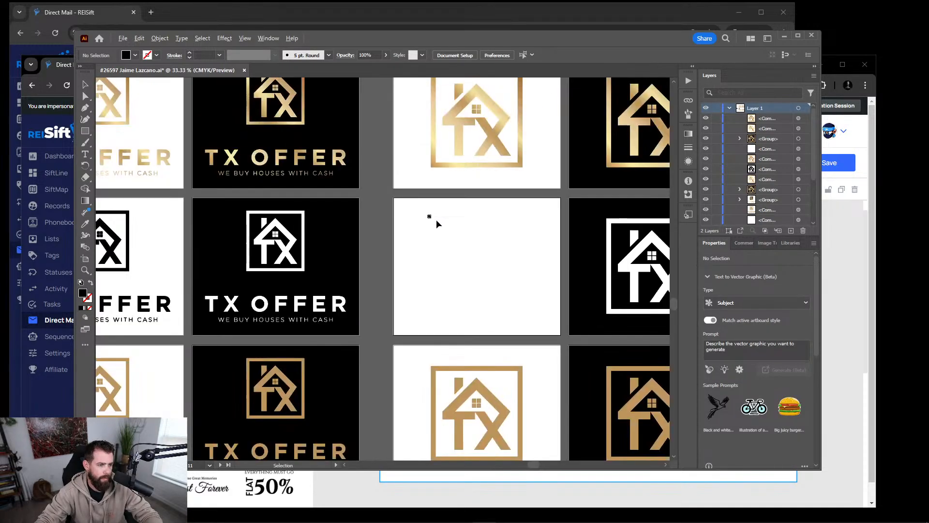
{"action": "scroll", "coordinate": [518, 283], "scroll_direction": "down", "scroll_amount": 1}
{"action": "scroll", "coordinate": [450, 232], "scroll_direction": "up", "scroll_amount": 10}
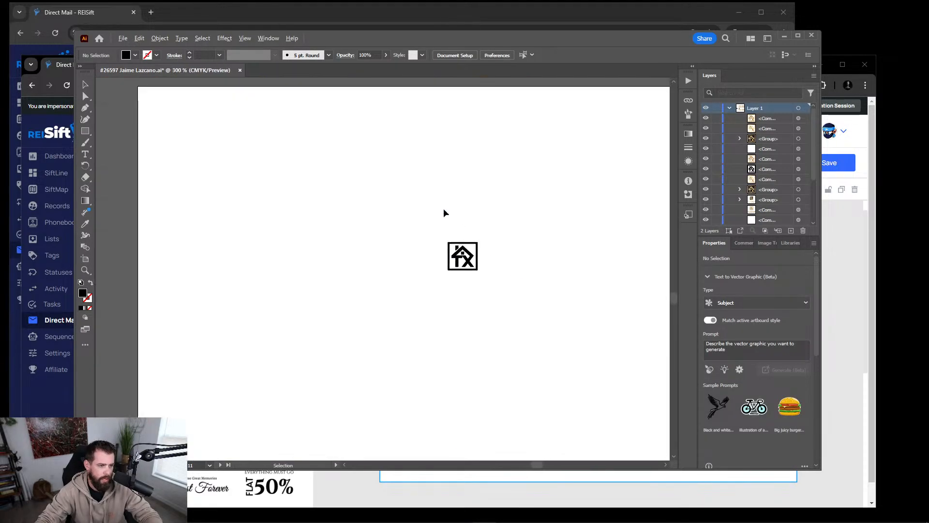
{"action": "scroll", "coordinate": [489, 287], "scroll_direction": "up", "scroll_amount": 1}
{"action": "left_click", "coordinate": [489, 305]}
{"action": "left_click_drag", "start_coordinate": [522, 371], "coordinate": [508, 322]}
{"action": "scroll", "coordinate": [552, 353], "scroll_direction": "down", "scroll_amount": 2}
{"action": "scroll", "coordinate": [508, 318], "scroll_direction": "right", "scroll_amount": 1}
{"action": "scroll", "coordinate": [490, 303], "scroll_direction": "down", "scroll_amount": 8}
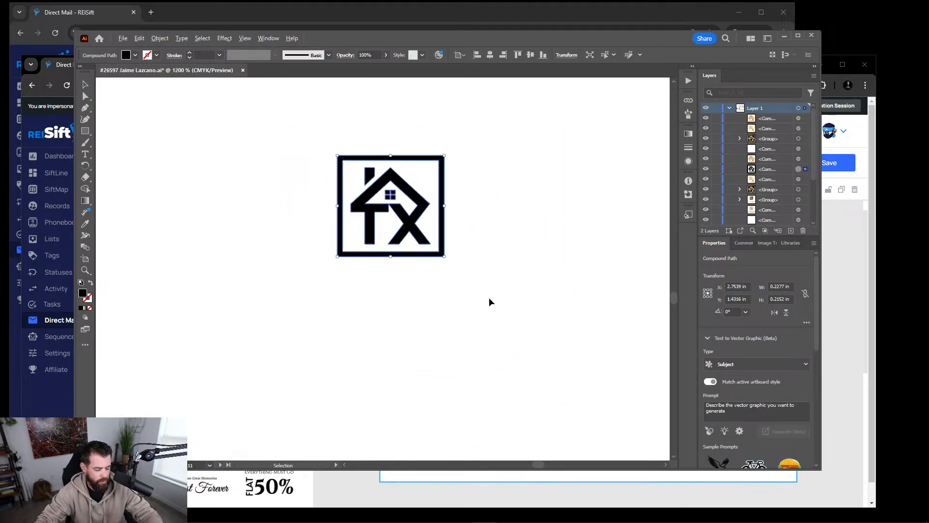
{"action": "scroll", "coordinate": [508, 309], "scroll_direction": "down", "scroll_amount": 2}
Undo the black TX icon's scaling operations back to its original size and clear the selection.
{"action": "key", "text": "ctrl+z"}
{"action": "key", "text": "ctrl+z"}
{"action": "key", "text": "ctrl+z"}
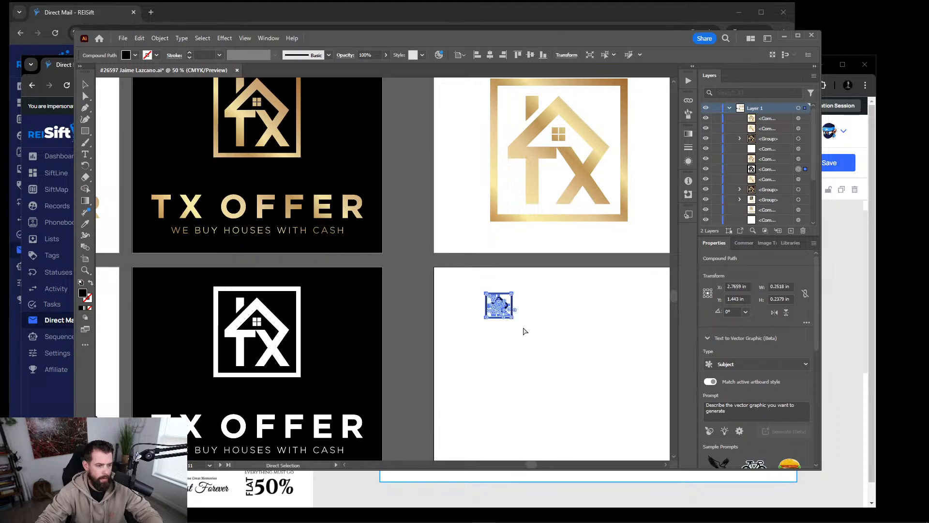
{"action": "left_click", "coordinate": [405, 293]}
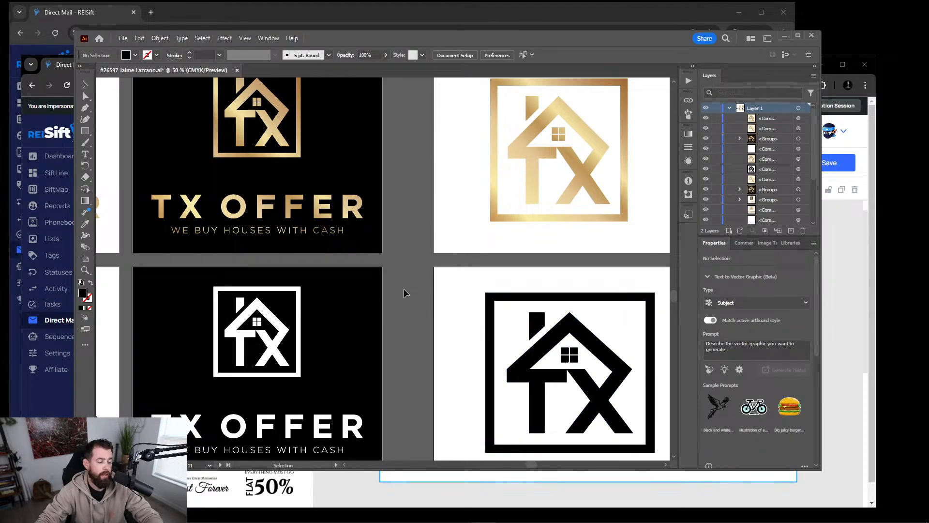
Look up the Export Selection command for the black TX icon on the white artboard without running it.
{"action": "key", "text": "space"}
{"action": "left_click_drag", "start_coordinate": [384, 300], "coordinate": [182, 306]}
{"action": "left_click_drag", "start_coordinate": [492, 291], "coordinate": [321, 289]}
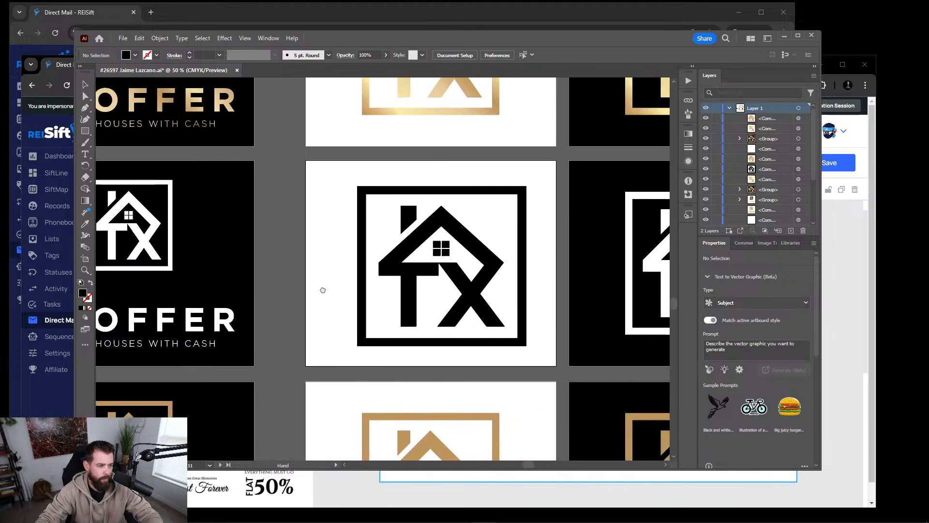
{"action": "right_click", "coordinate": [398, 262]}
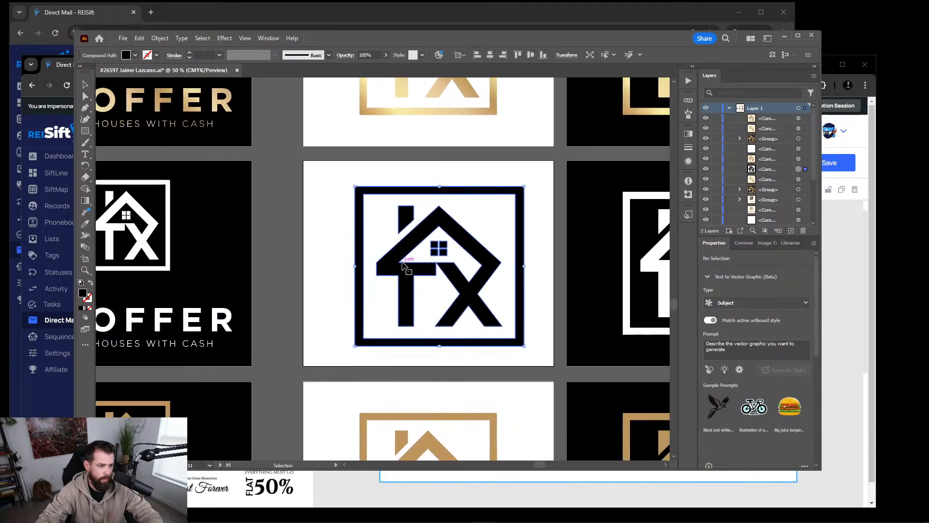
{"action": "left_click", "coordinate": [329, 248]}
{"action": "right_click", "coordinate": [401, 254]}
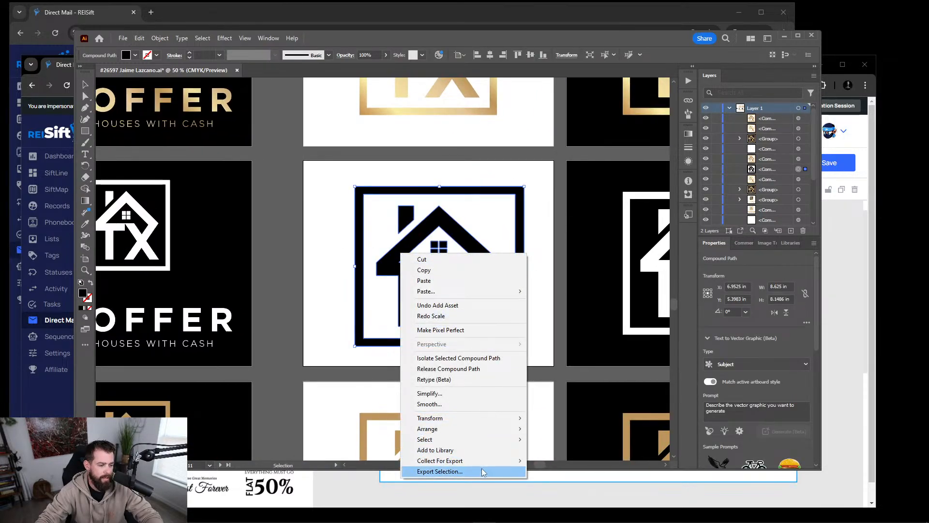
{"action": "left_click", "coordinate": [293, 255]}
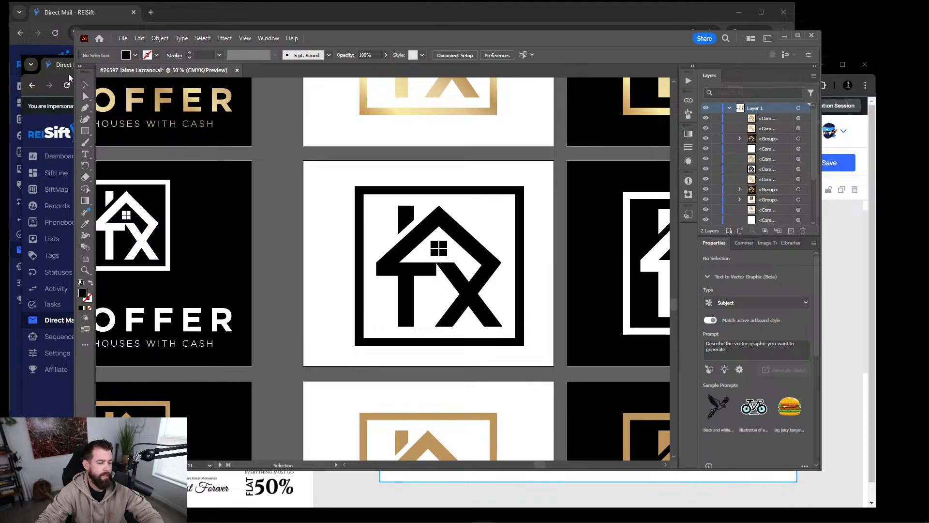
Examine the gold, black, white and tan logo variations across the light and dark artboards.
{"action": "left_click_drag", "start_coordinate": [276, 201], "coordinate": [460, 209]}
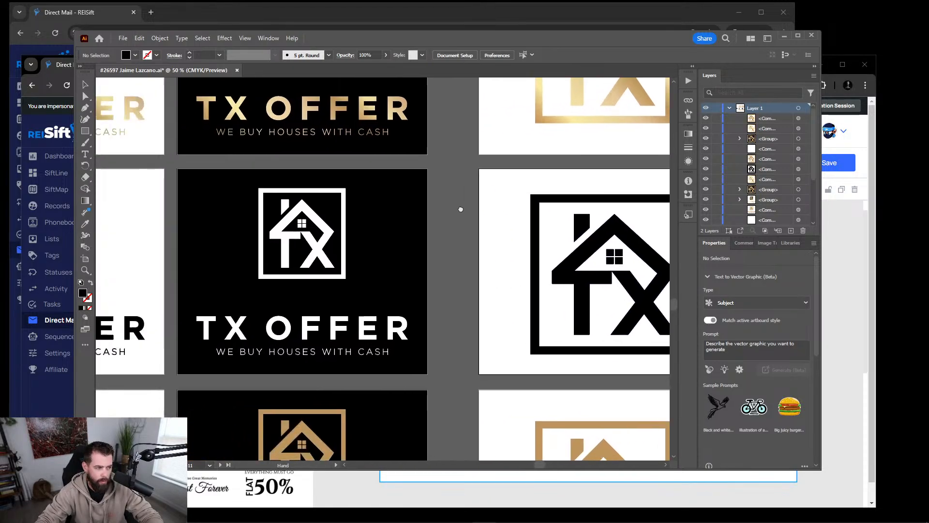
{"action": "left_click_drag", "start_coordinate": [268, 280], "coordinate": [224, 149]}
{"action": "left_click_drag", "start_coordinate": [459, 272], "coordinate": [130, 311]}
{"action": "left_click_drag", "start_coordinate": [434, 220], "coordinate": [325, 340]}
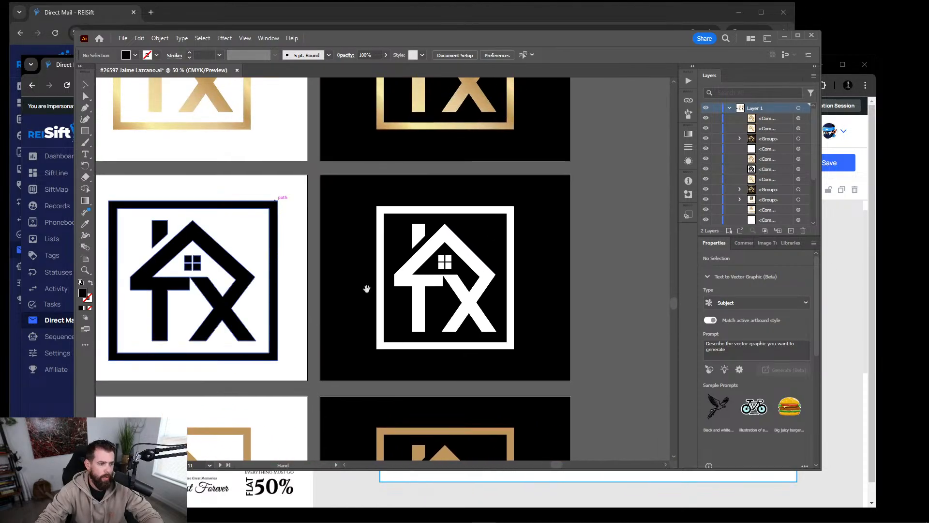
{"action": "left_click_drag", "start_coordinate": [377, 202], "coordinate": [379, 336]}
{"action": "left_click_drag", "start_coordinate": [410, 194], "coordinate": [403, 407]}
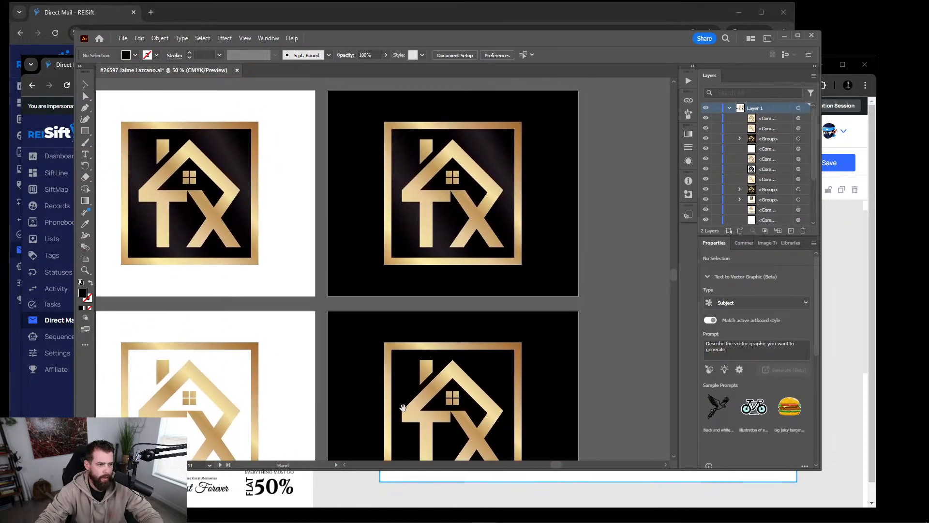
{"action": "left_click_drag", "start_coordinate": [334, 194], "coordinate": [669, 226]}
{"action": "left_click_drag", "start_coordinate": [305, 238], "coordinate": [511, 222]}
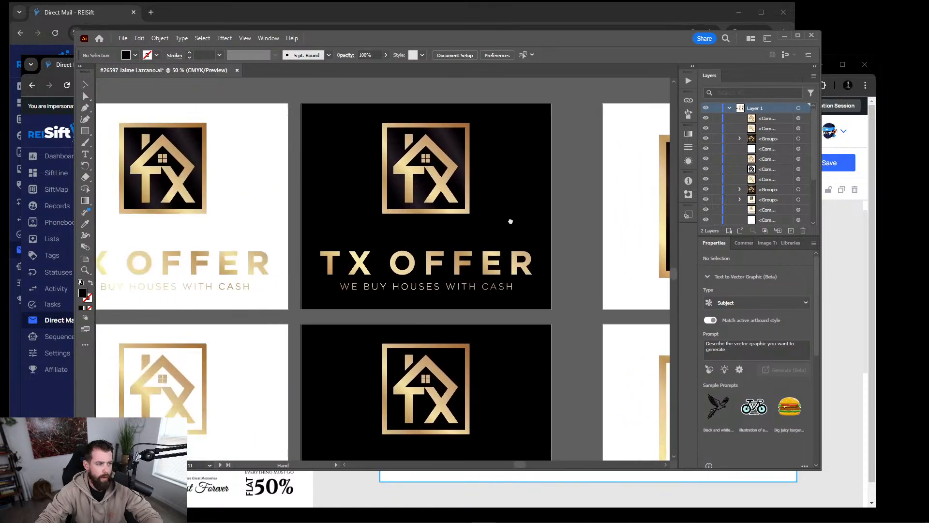
{"action": "left_click_drag", "start_coordinate": [327, 219], "coordinate": [497, 215]}
{"action": "left_click_drag", "start_coordinate": [457, 302], "coordinate": [338, 98]}
{"action": "left_click_drag", "start_coordinate": [438, 419], "coordinate": [377, 229]}
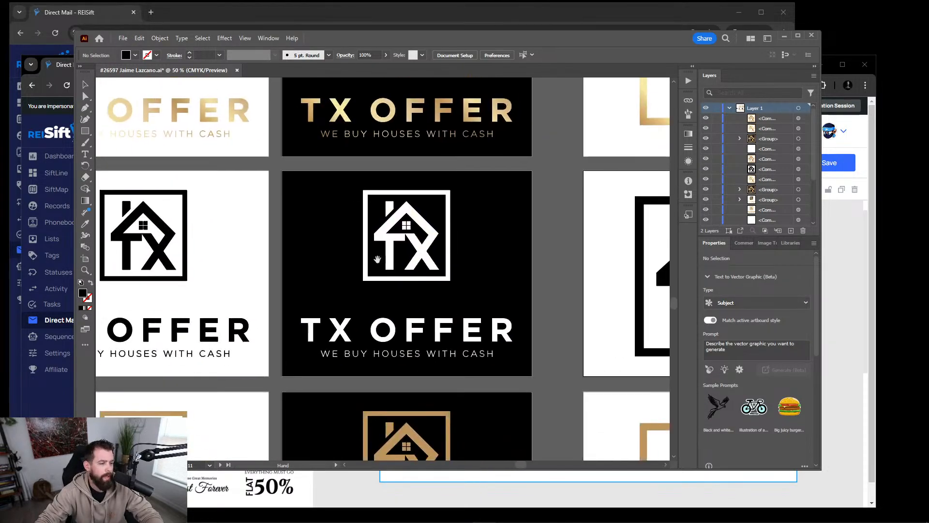
{"action": "left_click_drag", "start_coordinate": [499, 330], "coordinate": [375, 246]}
{"action": "left_click_drag", "start_coordinate": [363, 203], "coordinate": [516, 262]}
{"action": "left_click_drag", "start_coordinate": [455, 237], "coordinate": [237, 213]}
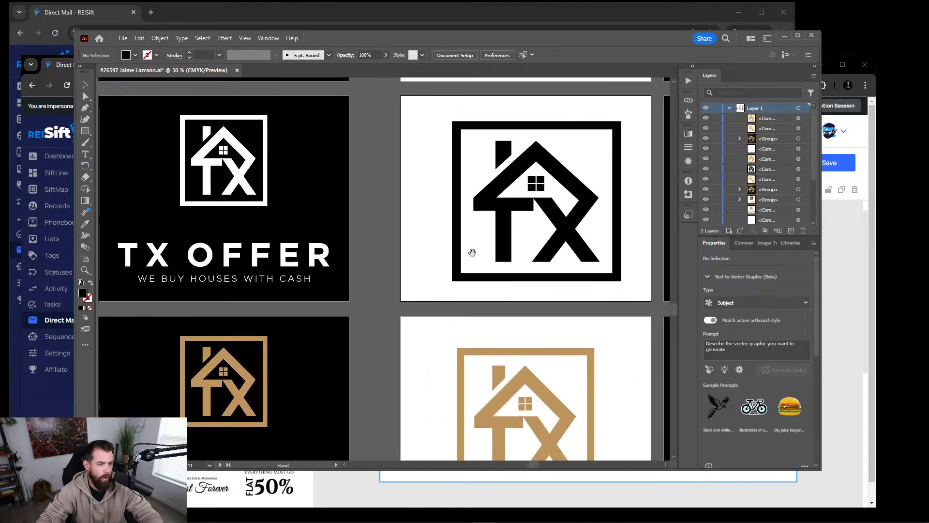
{"action": "left_click_drag", "start_coordinate": [341, 285], "coordinate": [249, 102]}
{"action": "left_click_drag", "start_coordinate": [365, 274], "coordinate": [598, 349]}
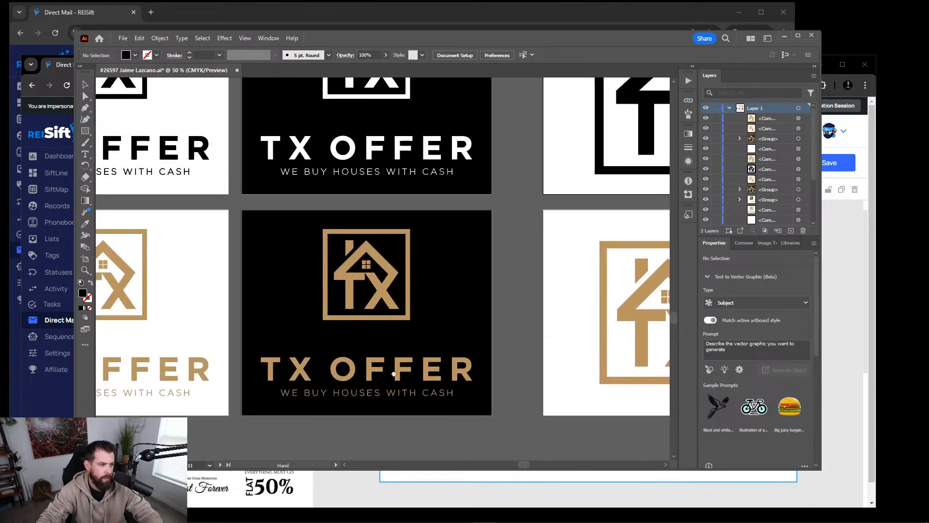
{"action": "left_click_drag", "start_coordinate": [231, 256], "coordinate": [299, 260]}
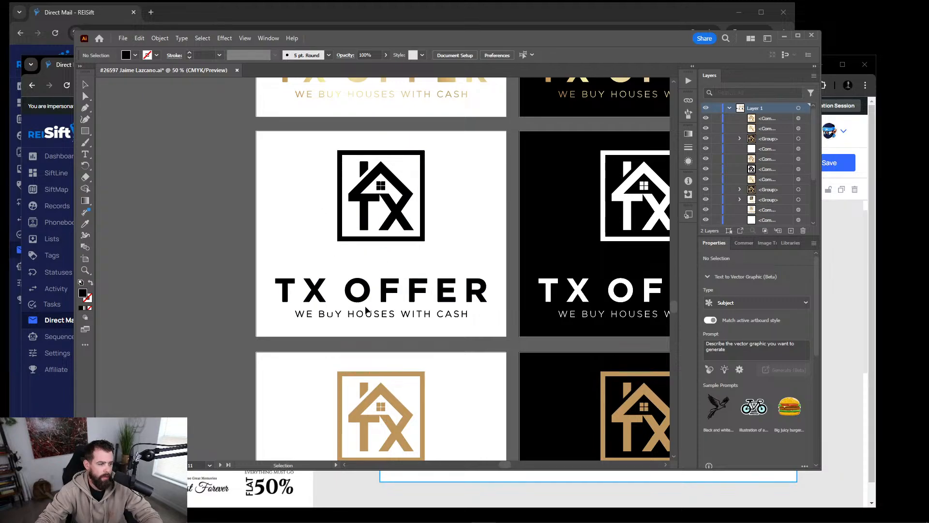
Select the black TX OFFER logo with tagline on the white artboard to check its extent, and deselect it.
{"action": "left_click_drag", "start_coordinate": [380, 283], "coordinate": [405, 257]}
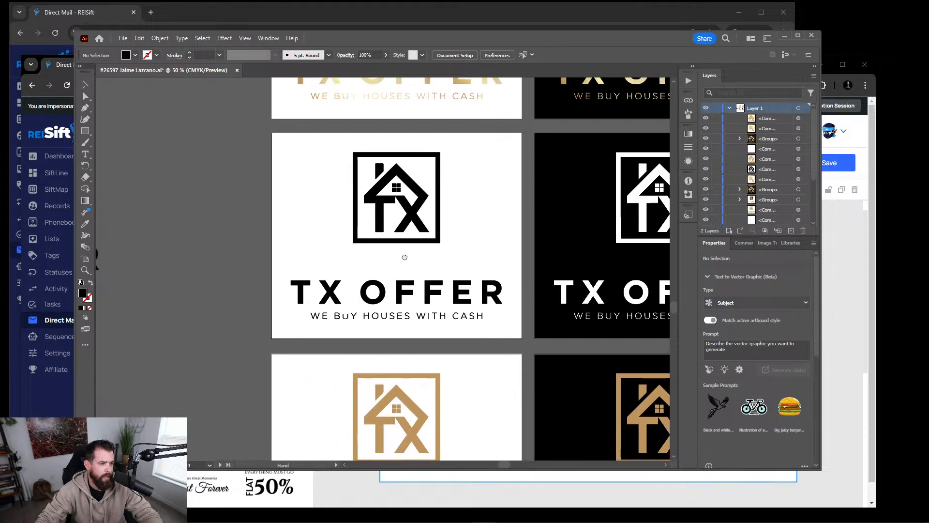
{"action": "left_click", "coordinate": [358, 317]}
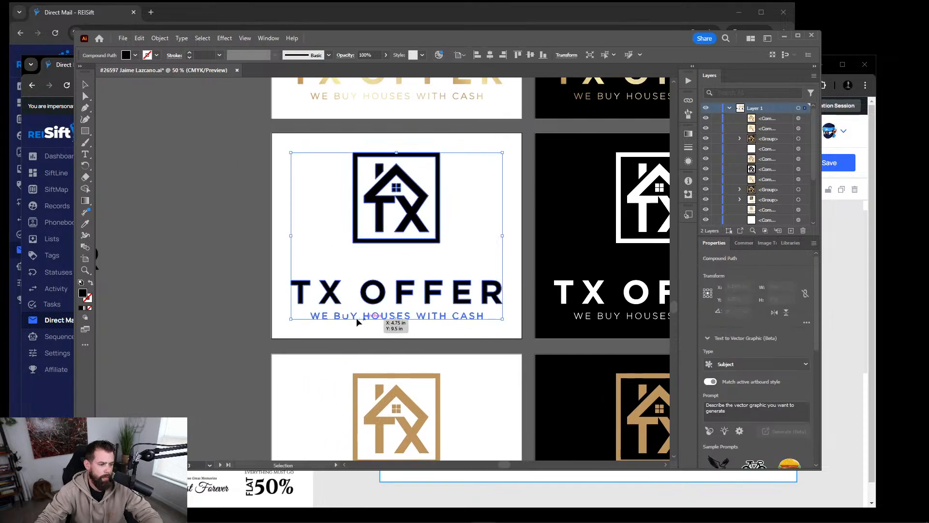
{"action": "left_click", "coordinate": [276, 321]}
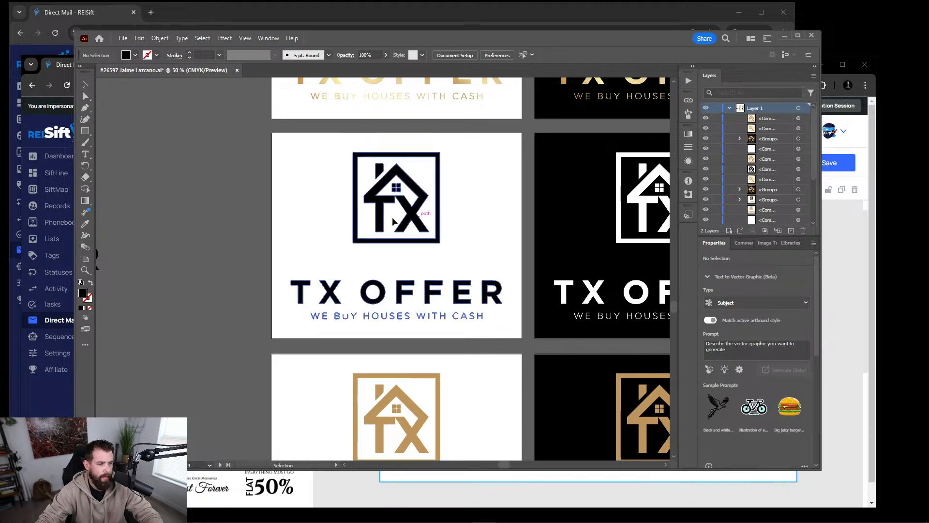
Compare the black icon-only artboard with the black and white full TX OFFER logos that include the tagline.
{"action": "key", "text": "space"}
{"action": "left_click_drag", "start_coordinate": [512, 217], "coordinate": [80, 220]}
{"action": "left_click_drag", "start_coordinate": [494, 236], "coordinate": [358, 255]}
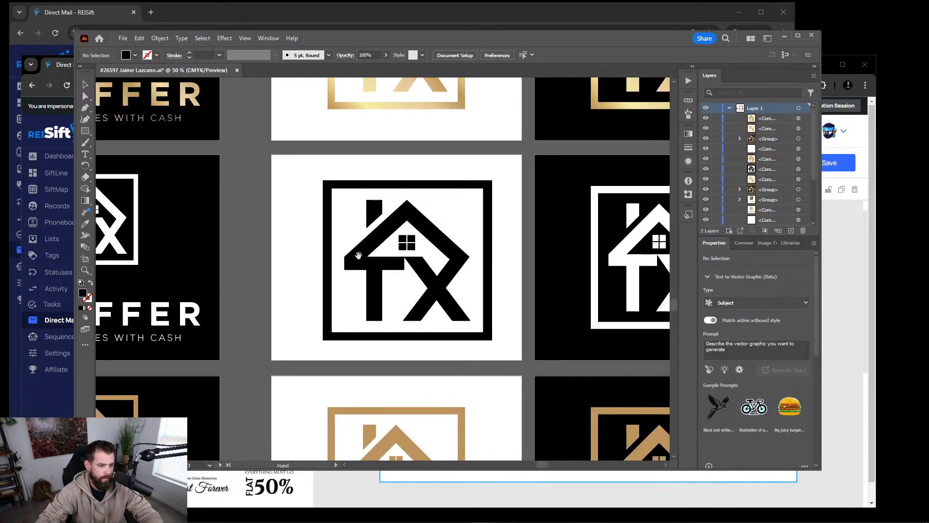
{"action": "key", "text": "space"}
{"action": "left_click_drag", "start_coordinate": [280, 258], "coordinate": [613, 225]}
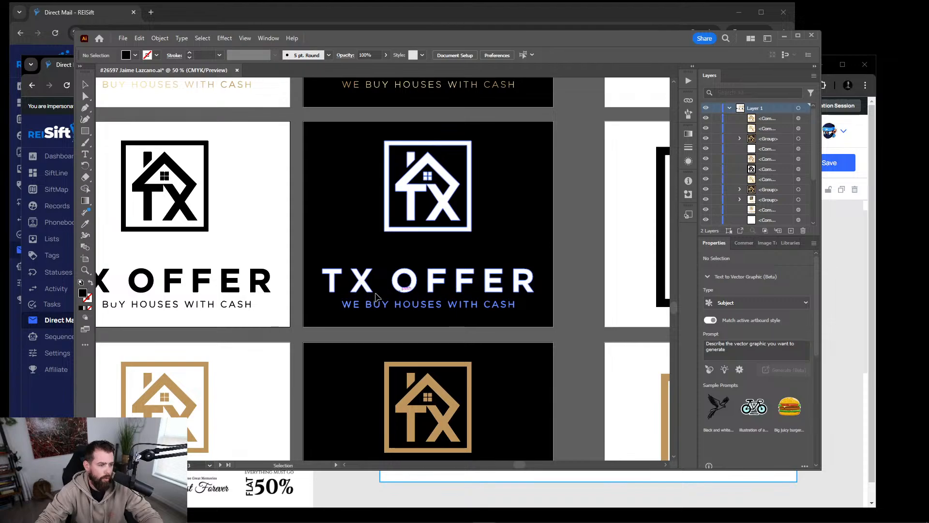
{"action": "key", "text": "space"}
{"action": "left_click_drag", "start_coordinate": [291, 260], "coordinate": [529, 275]}
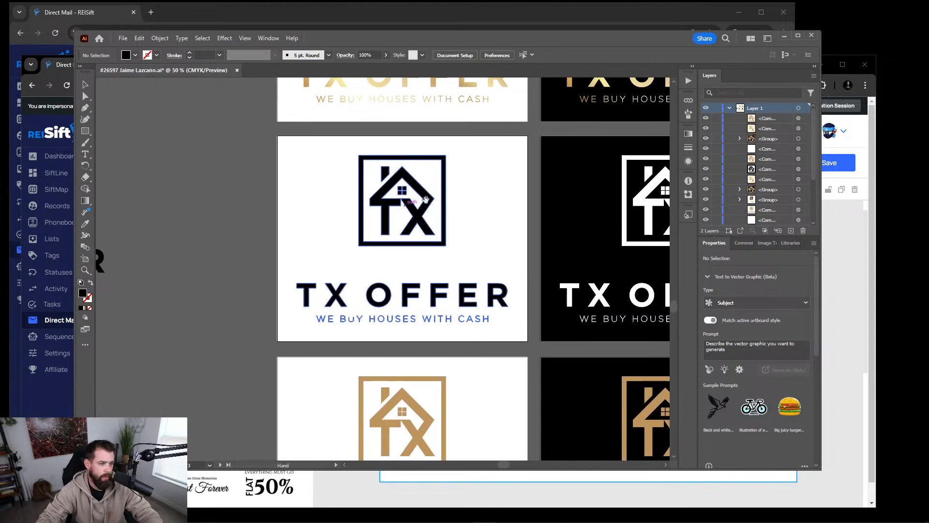
{"action": "left_click_drag", "start_coordinate": [476, 198], "coordinate": [239, 220]}
{"action": "key", "text": "space"}
{"action": "left_click_drag", "start_coordinate": [528, 215], "coordinate": [202, 211]}
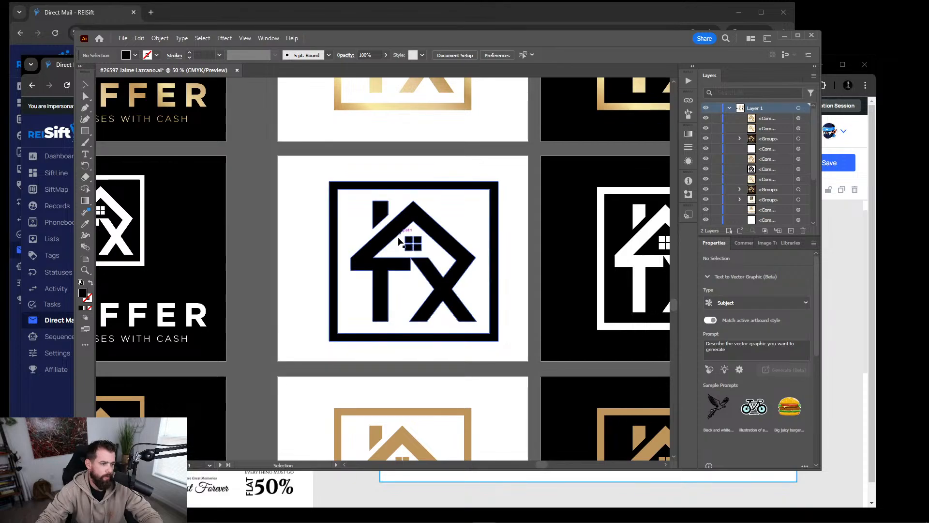
{"action": "key", "text": "space"}
{"action": "left_click_drag", "start_coordinate": [219, 221], "coordinate": [521, 206]}
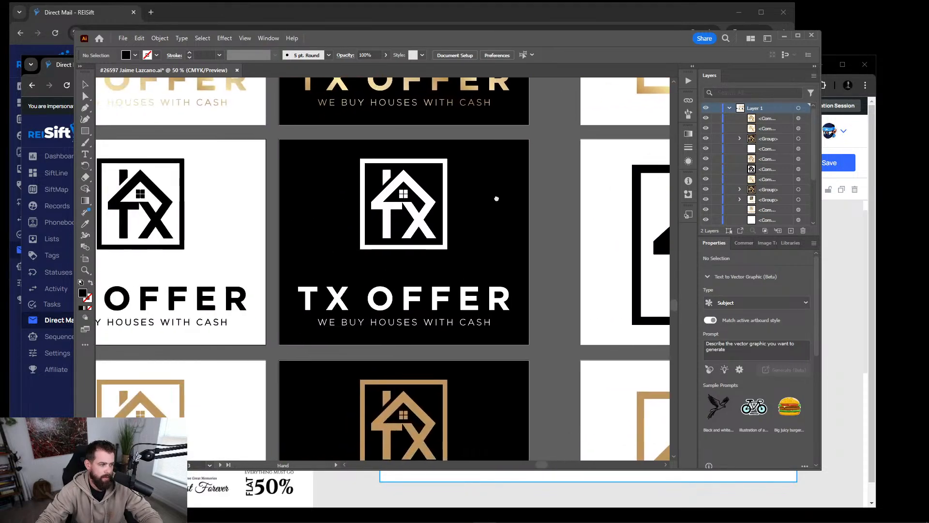
Switch to the REISift browser window and discard the open Perfect Outcome template.
{"action": "left_click_drag", "start_coordinate": [266, 273], "coordinate": [425, 311]}
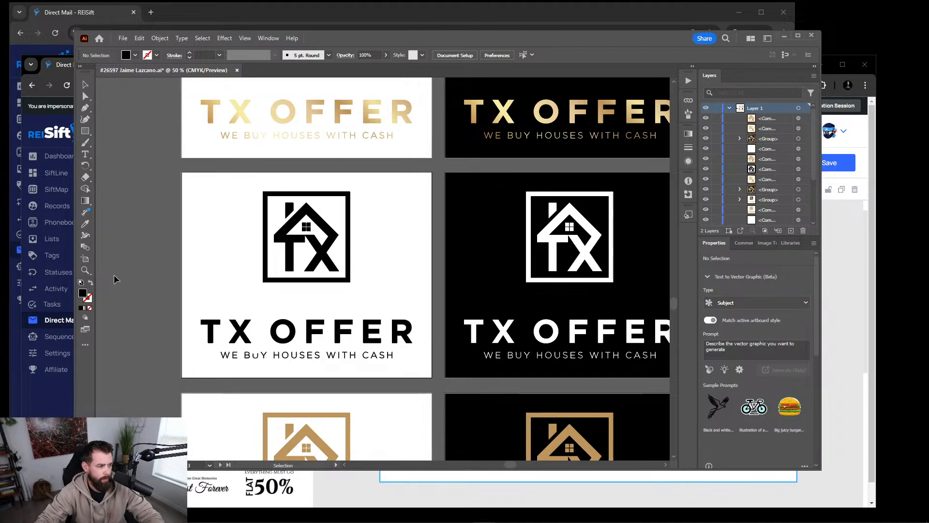
{"action": "left_click", "coordinate": [53, 67]}
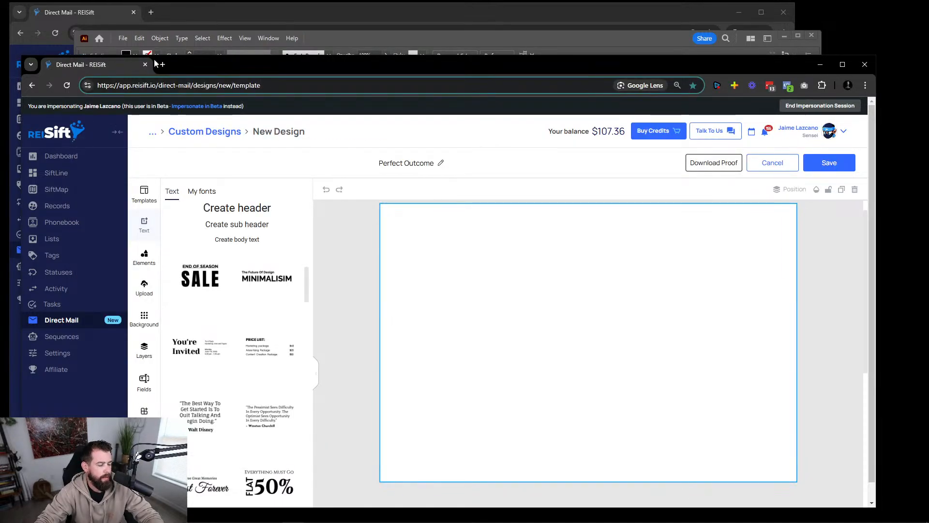
{"action": "left_click_drag", "start_coordinate": [209, 73], "coordinate": [214, 26]}
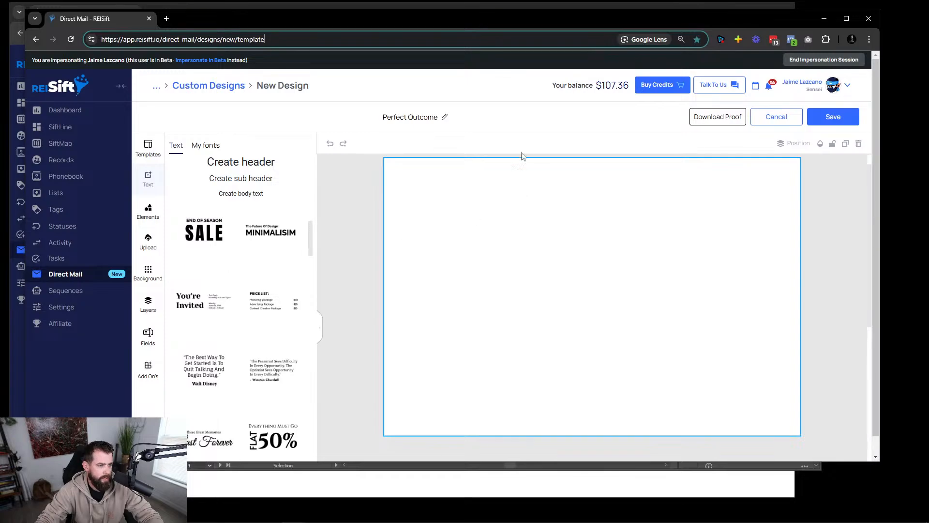
{"action": "left_click", "coordinate": [799, 117]}
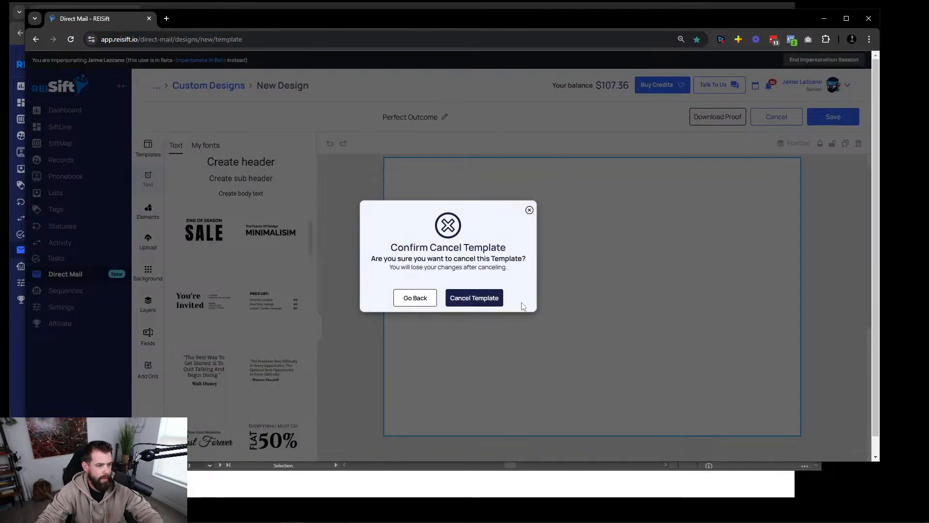
{"action": "left_click", "coordinate": [474, 298]}
Create a new custom mail design named Perfect Outcome as a 4" x 6" postcard.
{"action": "left_click", "coordinate": [63, 274]}
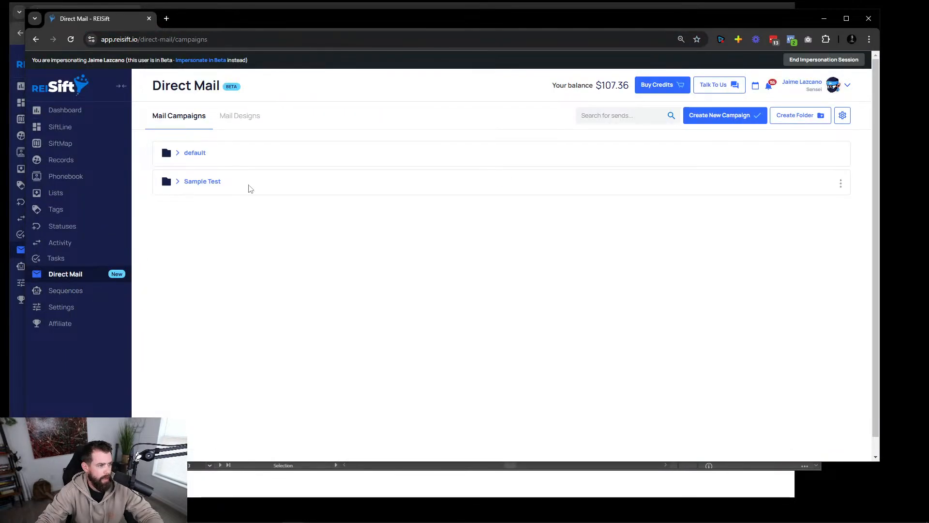
{"action": "left_click", "coordinate": [225, 115]}
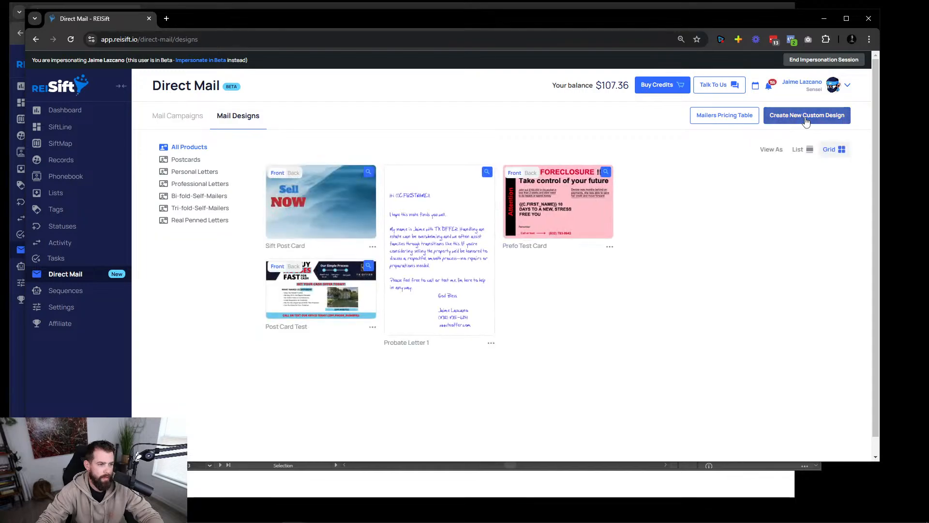
{"action": "left_click", "coordinate": [808, 116]}
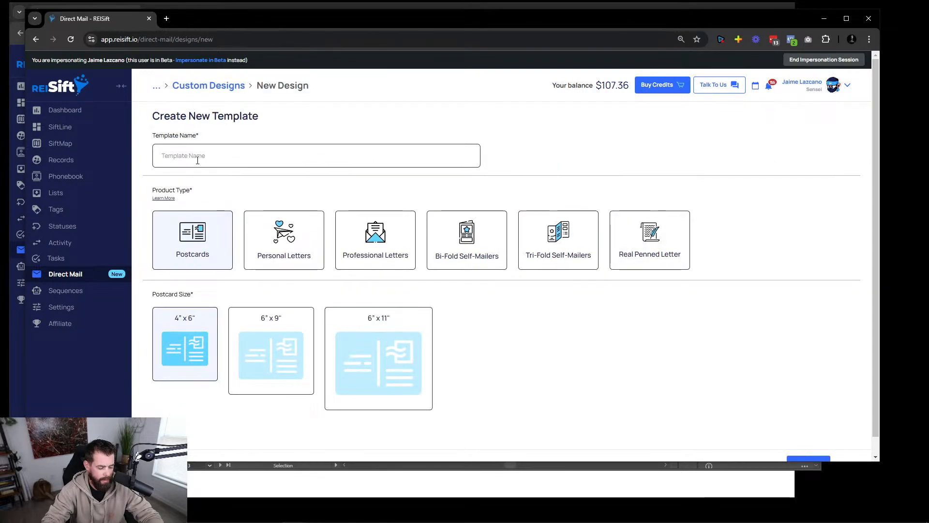
{"action": "key", "text": "BackSpace"}
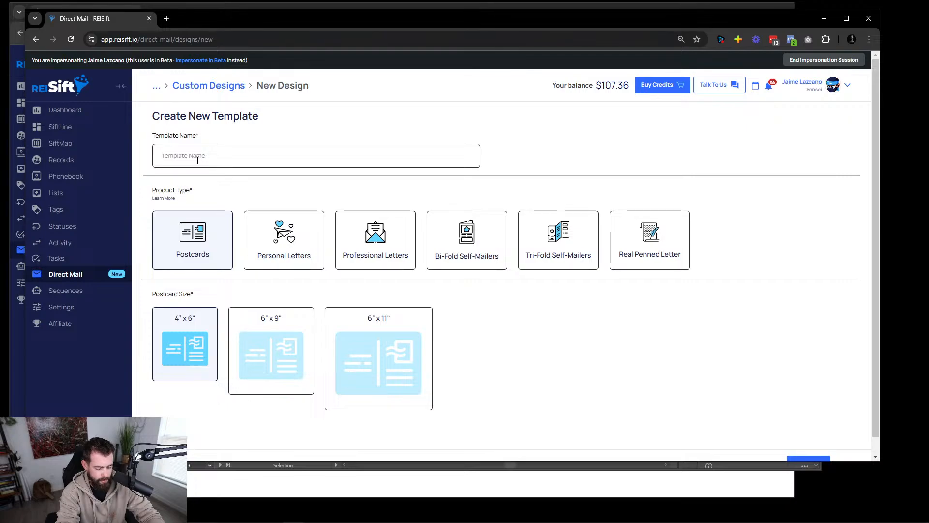
{"action": "type", "text": "Perfect Outcome"}
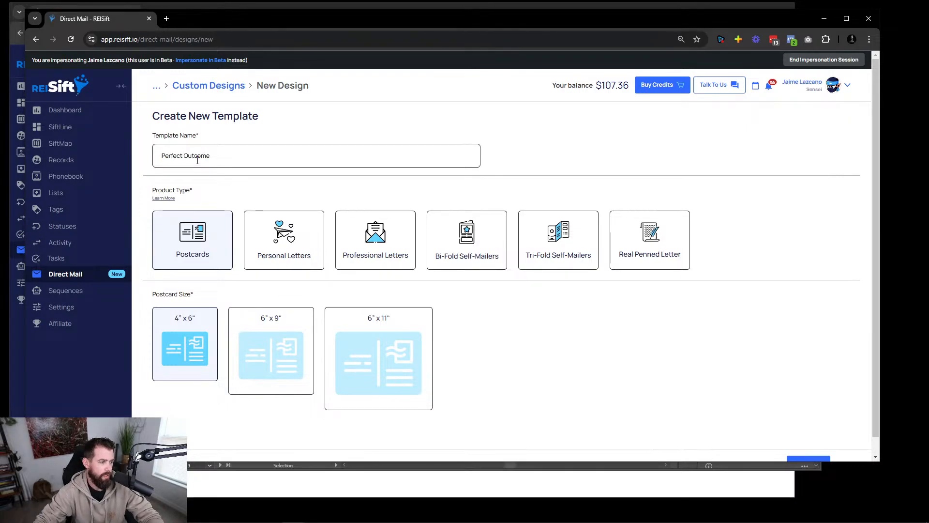
{"action": "scroll", "coordinate": [737, 305], "scroll_direction": "down", "scroll_amount": 1}
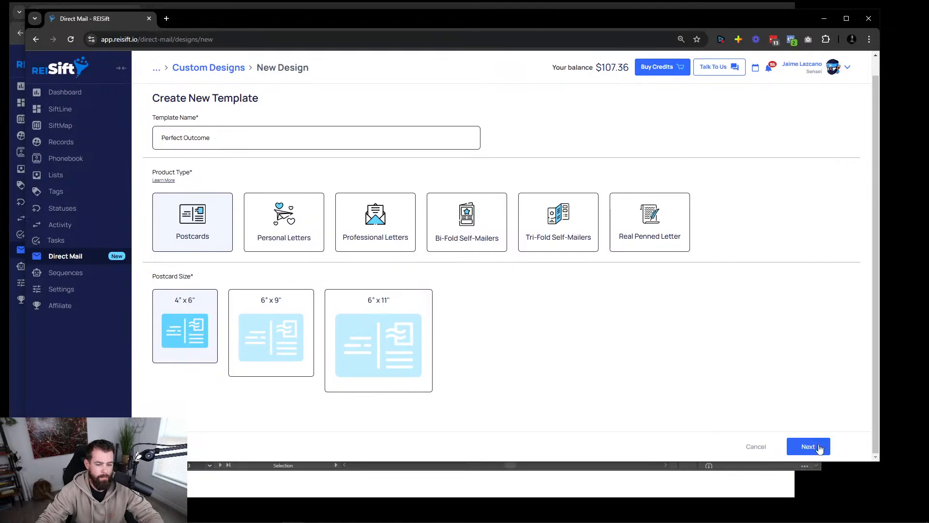
{"action": "left_click", "coordinate": [821, 443]}
Maximize the browser window and zoom the canvas out two levels to inspect the blank postcard's front and back.
{"action": "scroll", "coordinate": [591, 292], "scroll_direction": "up", "scroll_amount": 2}
{"action": "scroll", "coordinate": [605, 299], "scroll_direction": "down", "scroll_amount": 5}
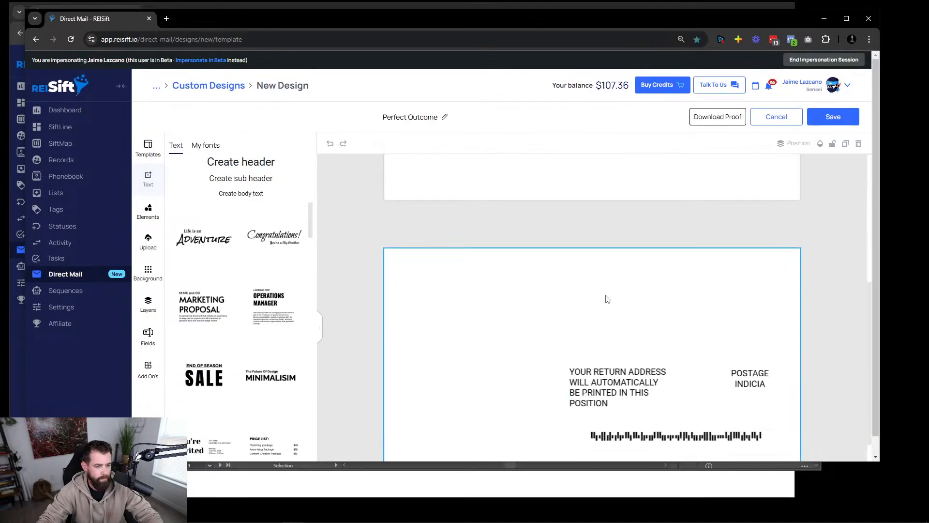
{"action": "scroll", "coordinate": [624, 341], "scroll_direction": "up", "scroll_amount": 2}
{"action": "scroll", "coordinate": [626, 342], "scroll_direction": "down", "scroll_amount": 3}
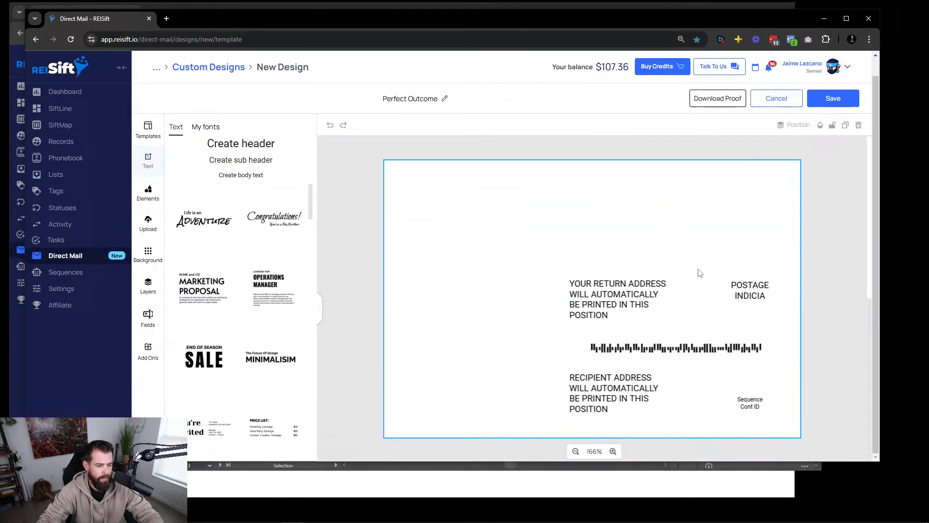
{"action": "left_click", "coordinate": [846, 19]}
{"action": "scroll", "coordinate": [561, 471], "scroll_direction": "down", "scroll_amount": 1}
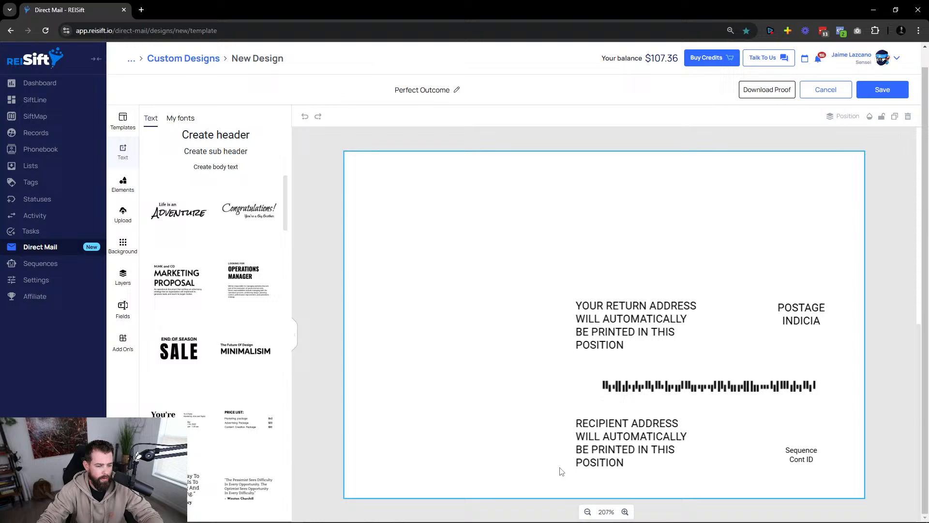
{"action": "left_click", "coordinate": [587, 511]}
{"action": "left_click", "coordinate": [587, 511]}
{"action": "scroll", "coordinate": [500, 291], "scroll_direction": "up", "scroll_amount": 4}
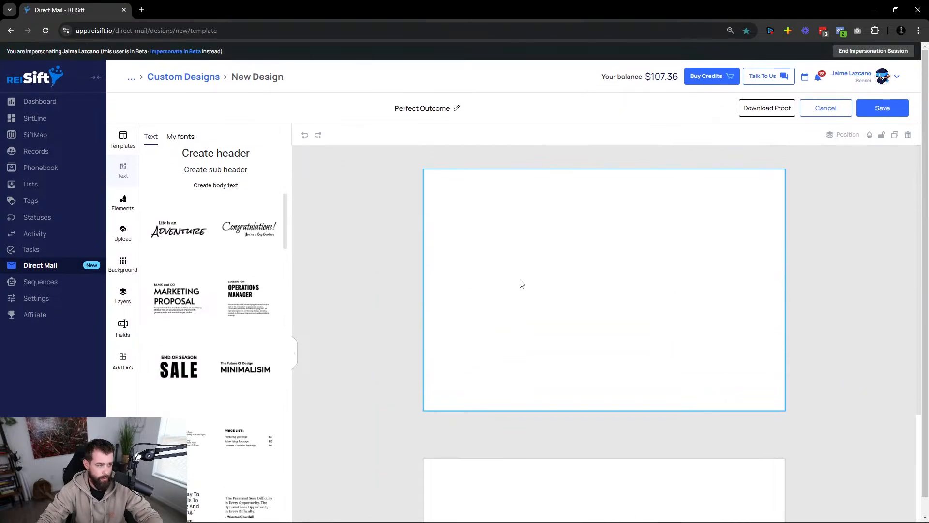
Switch to the incognito REISift window with the saved 4x6 postcard designs and move it clear of the screen edge.
{"action": "key", "text": "alt+Tab"}
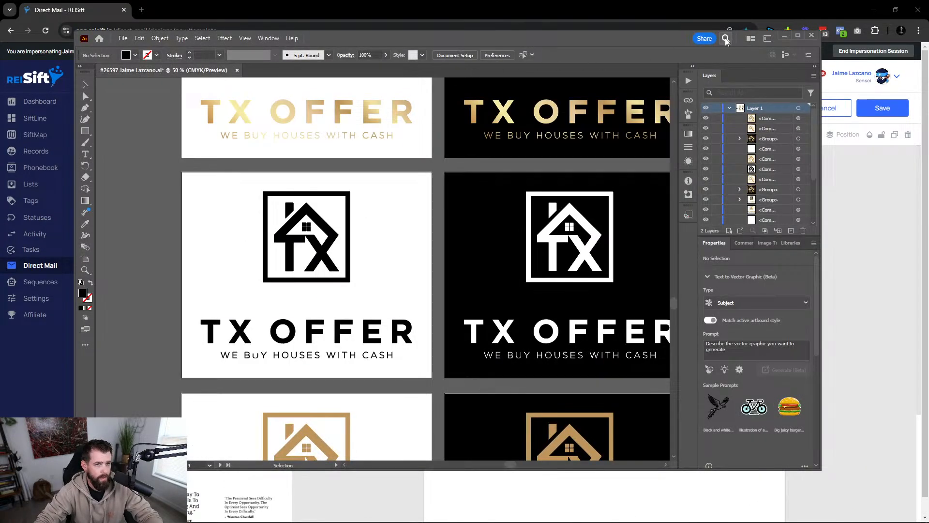
{"action": "left_click_drag", "start_coordinate": [659, 41], "coordinate": [691, 56]}
{"action": "key", "text": "alt+Tab"}
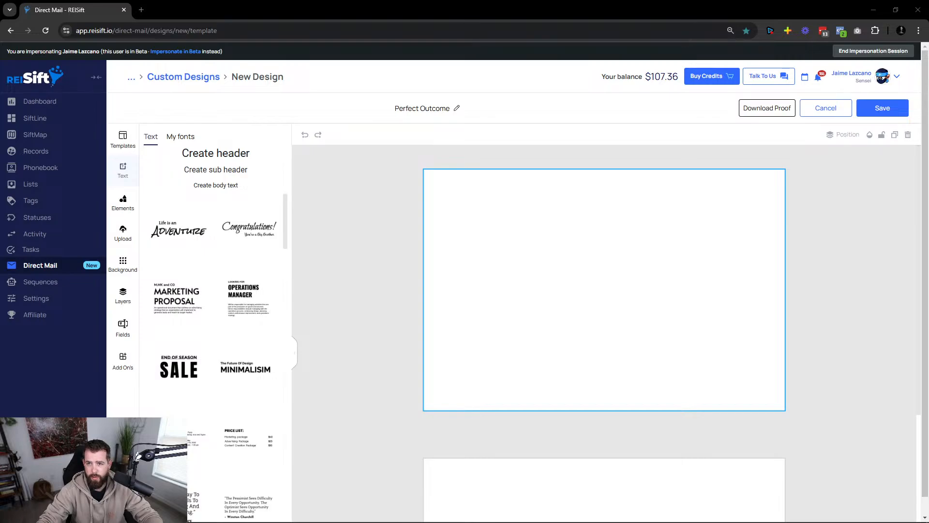
{"action": "key", "text": "alt+Tab"}
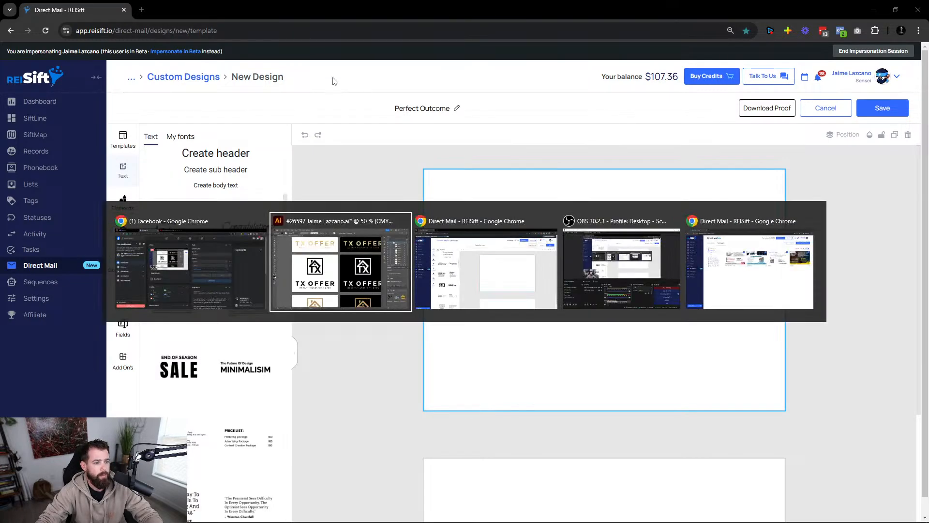
{"action": "key", "text": "alt+Tab"}
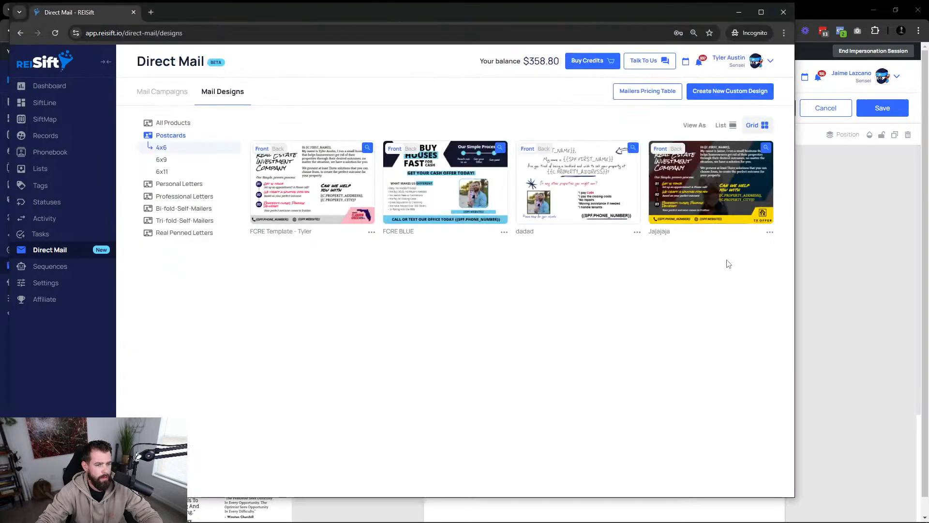
{"action": "left_click_drag", "start_coordinate": [200, 13], "coordinate": [276, 30]}
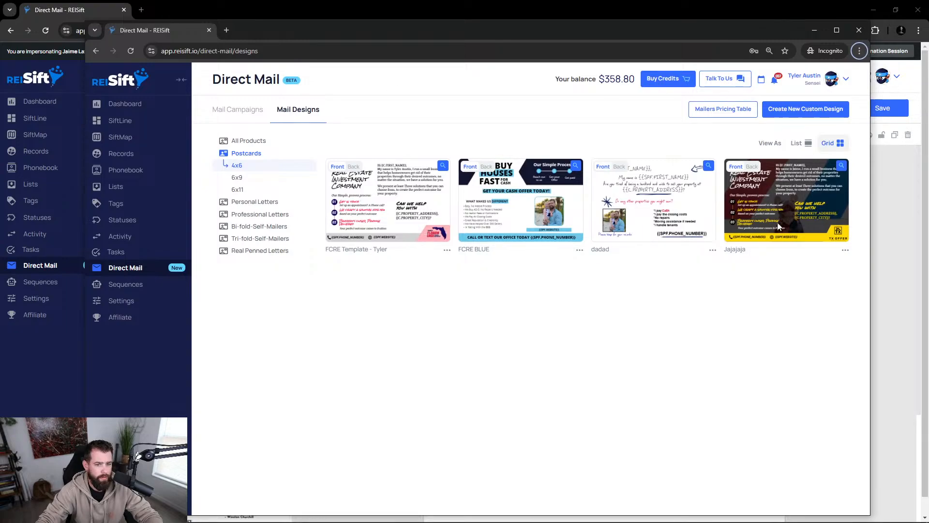
Preview the Jajajaja and Florida Cash Real Estate postcard designs to compare their fronts and backs.
{"action": "left_click", "coordinate": [842, 166]}
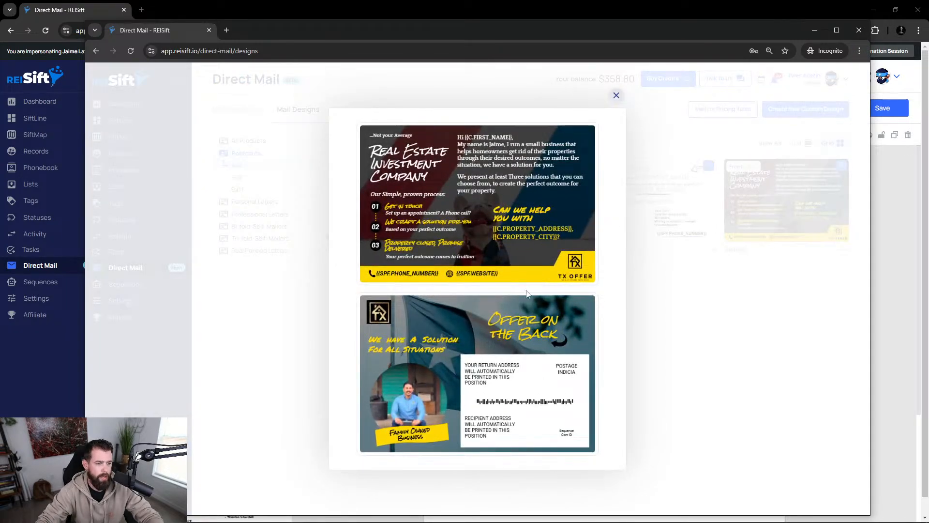
{"action": "left_click", "coordinate": [616, 96]}
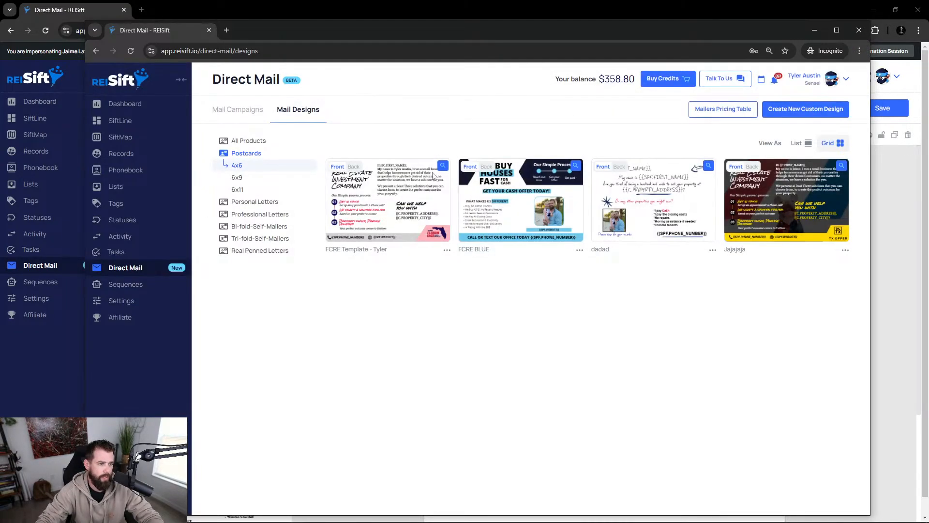
{"action": "left_click", "coordinate": [708, 165]}
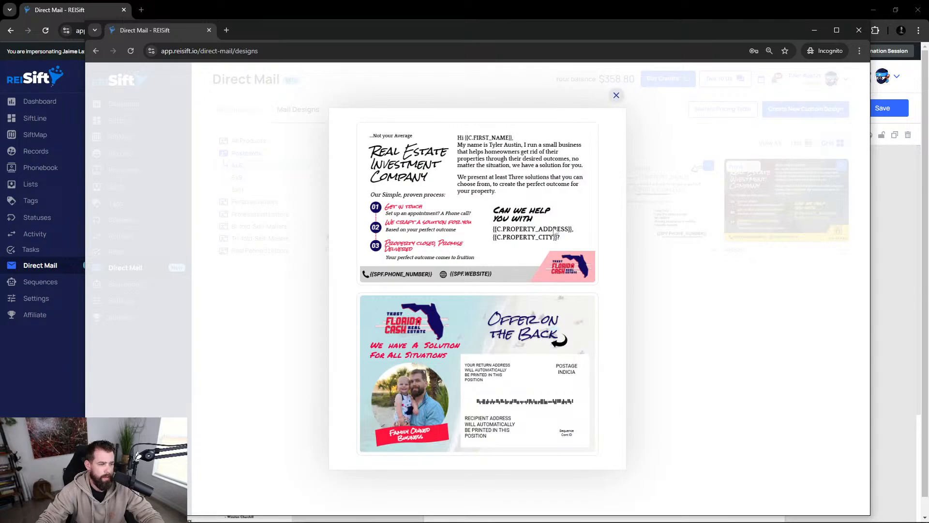
{"action": "left_click", "coordinate": [616, 96]}
{"action": "left_click", "coordinate": [842, 166]}
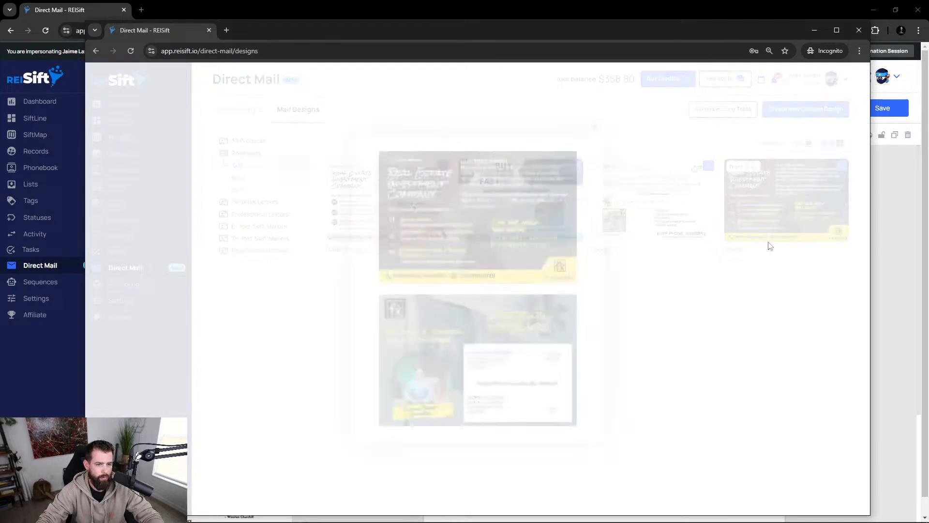
{"action": "left_click", "coordinate": [616, 95]}
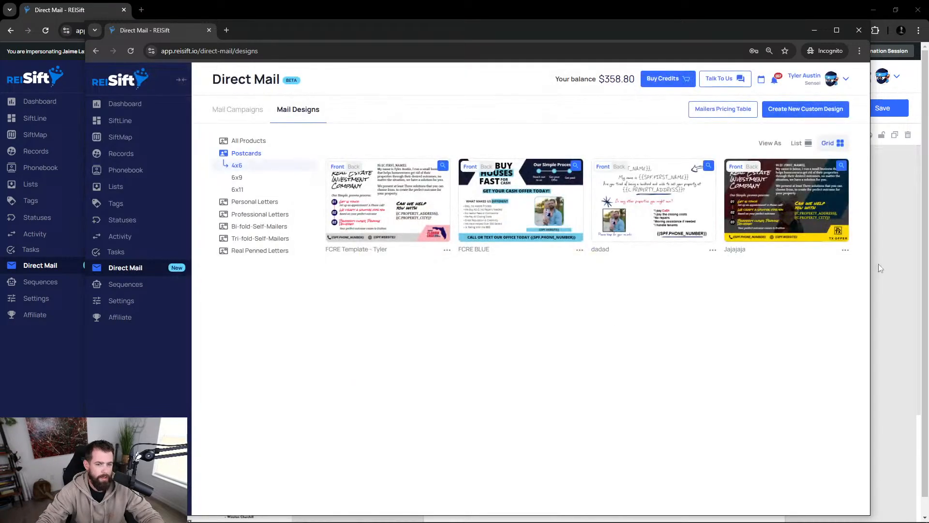
Open the Jajajaja postcard design for editing and check the greeting text block on its front.
{"action": "left_click", "coordinate": [847, 252]}
{"action": "left_click", "coordinate": [823, 207]}
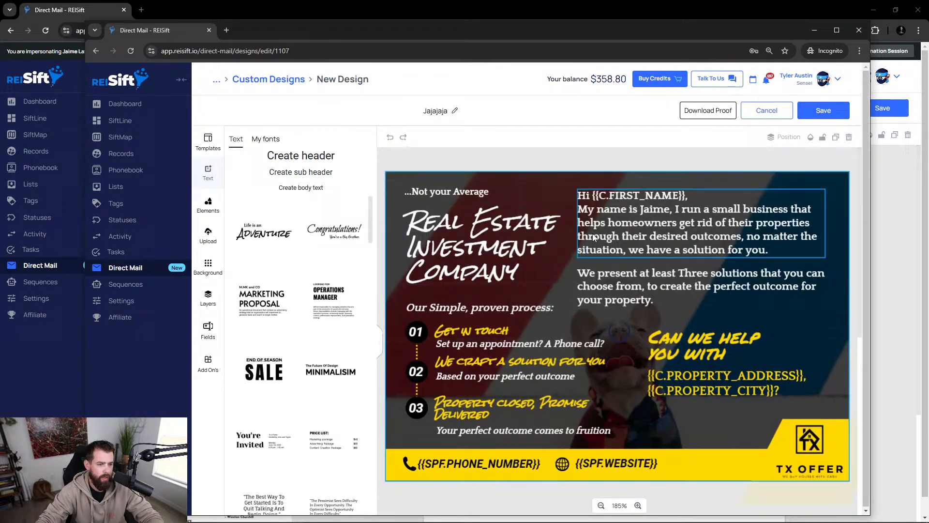
{"action": "triple_click", "coordinate": [591, 223]}
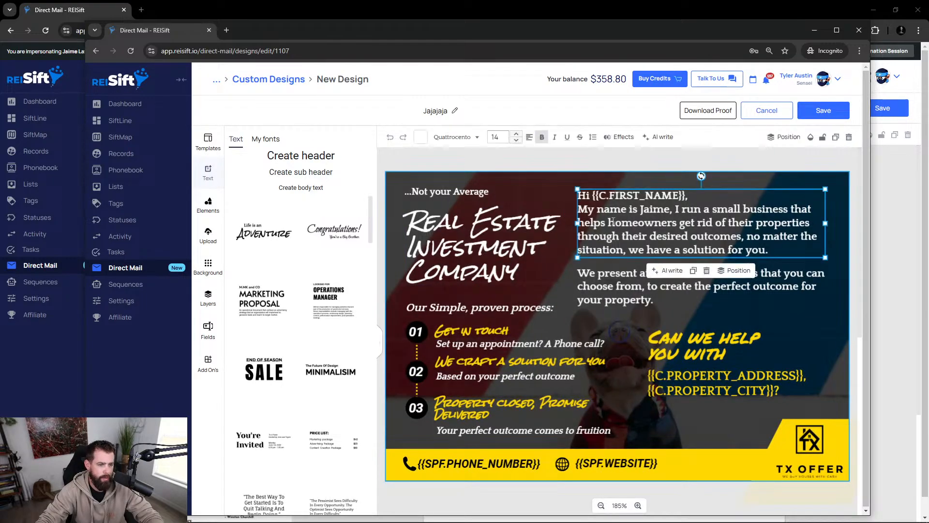
{"action": "left_click", "coordinate": [526, 182]}
Examine the front and back of the Jajajaja postcard, including its logos, background image and address area.
{"action": "scroll", "coordinate": [537, 218], "scroll_direction": "down", "scroll_amount": 6}
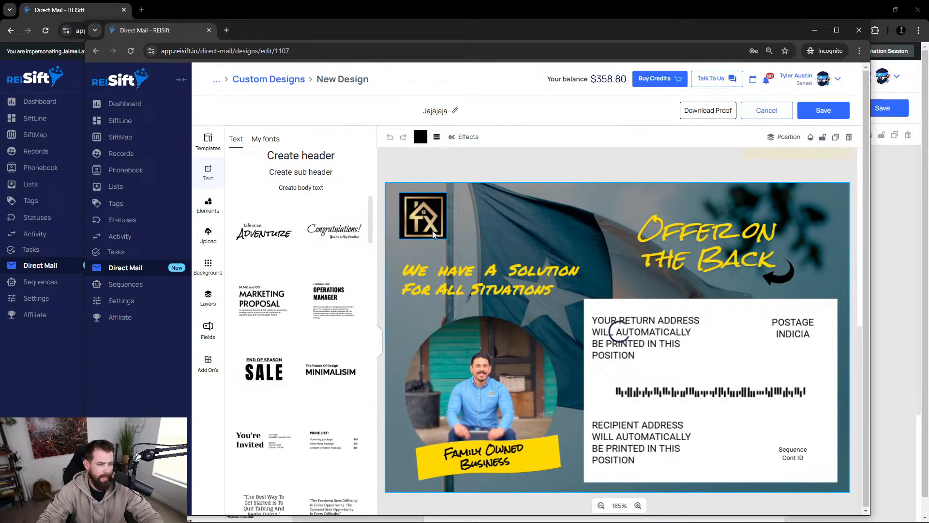
{"action": "left_click", "coordinate": [471, 247]}
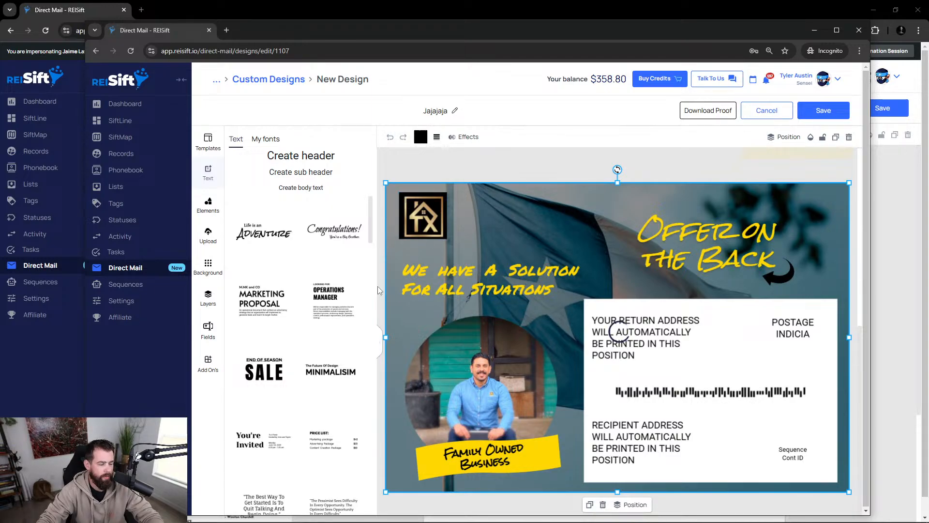
{"action": "scroll", "coordinate": [378, 287], "scroll_direction": "up", "scroll_amount": 3}
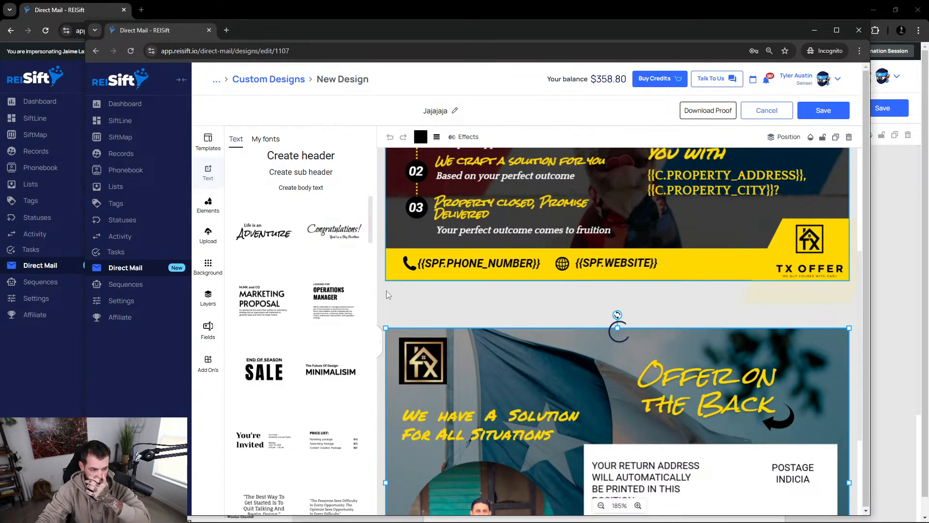
{"action": "scroll", "coordinate": [532, 367], "scroll_direction": "up", "scroll_amount": 4}
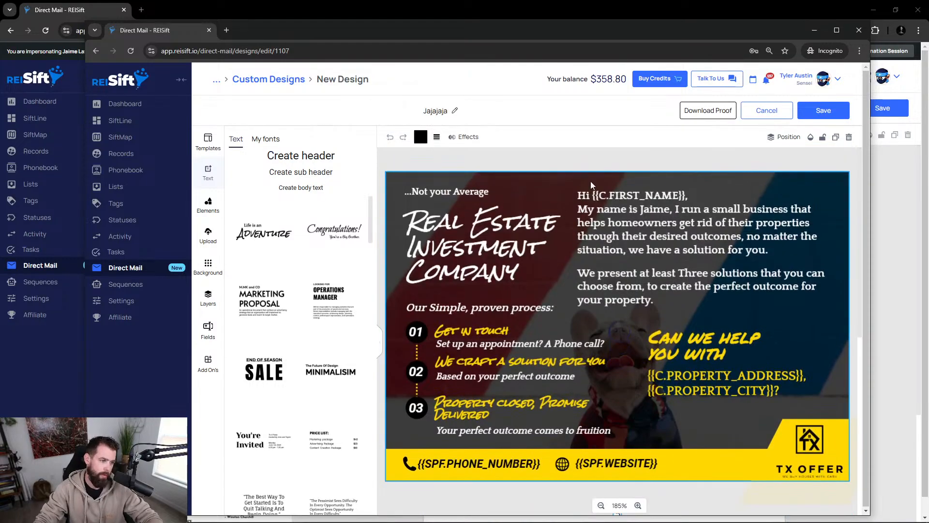
{"action": "scroll", "coordinate": [593, 203], "scroll_direction": "down", "scroll_amount": 3}
{"action": "scroll", "coordinate": [593, 216], "scroll_direction": "down", "scroll_amount": 3}
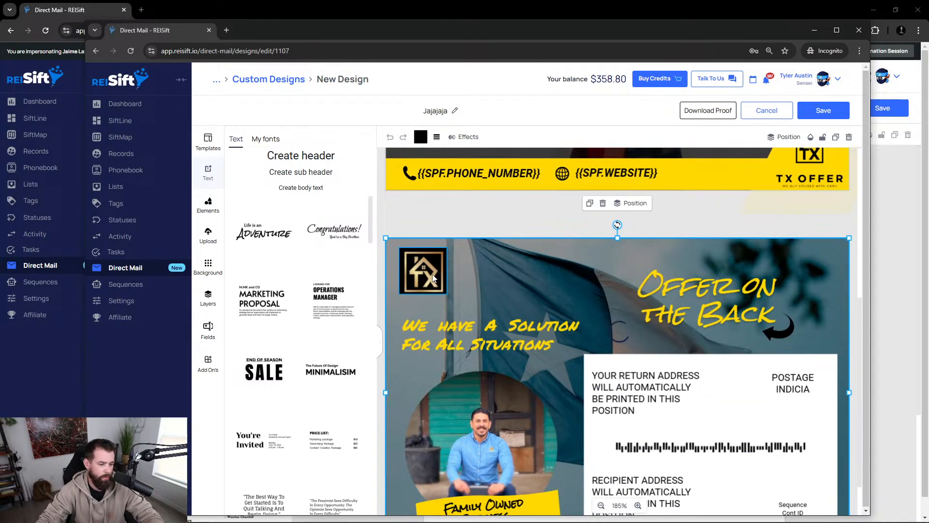
{"action": "scroll", "coordinate": [433, 278], "scroll_direction": "down", "scroll_amount": 1}
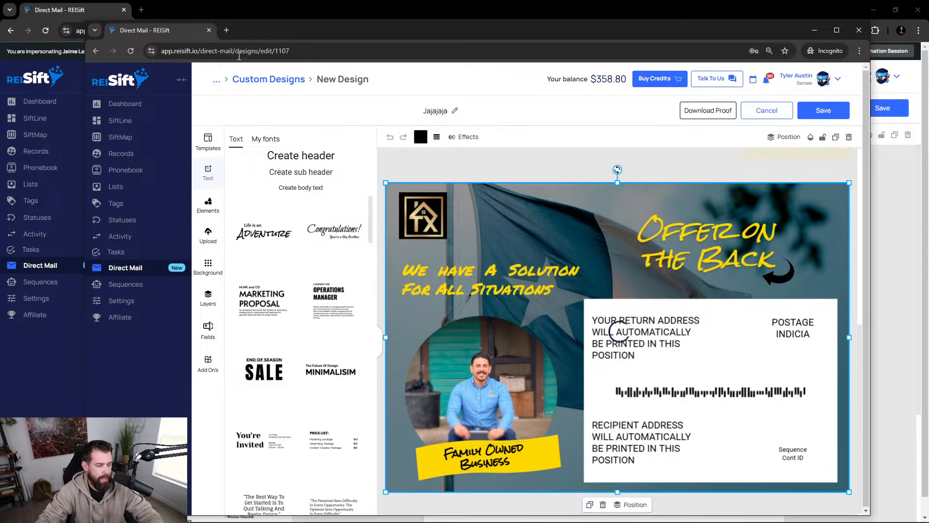
Try to copy the "Offer on the Back" text from the Jajajaja postcard into the Perfect Outcome design, and undo the paste.
{"action": "left_click", "coordinate": [95, 13]}
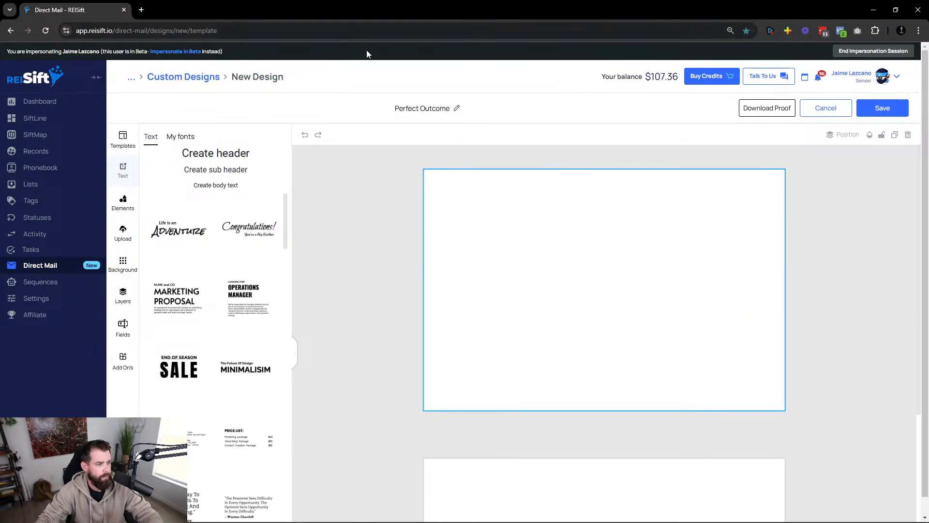
{"action": "key", "text": "alt+Tab"}
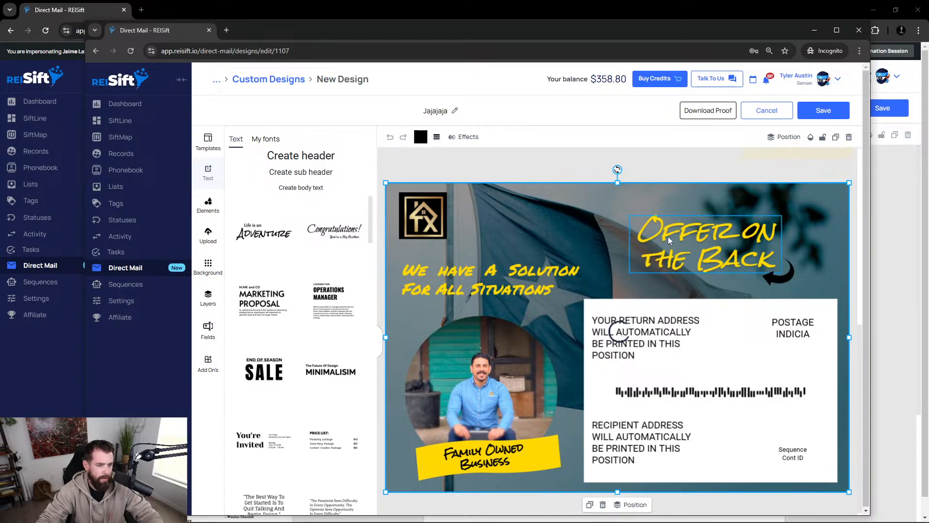
{"action": "left_click", "coordinate": [685, 233]}
{"action": "left_click", "coordinate": [685, 232]}
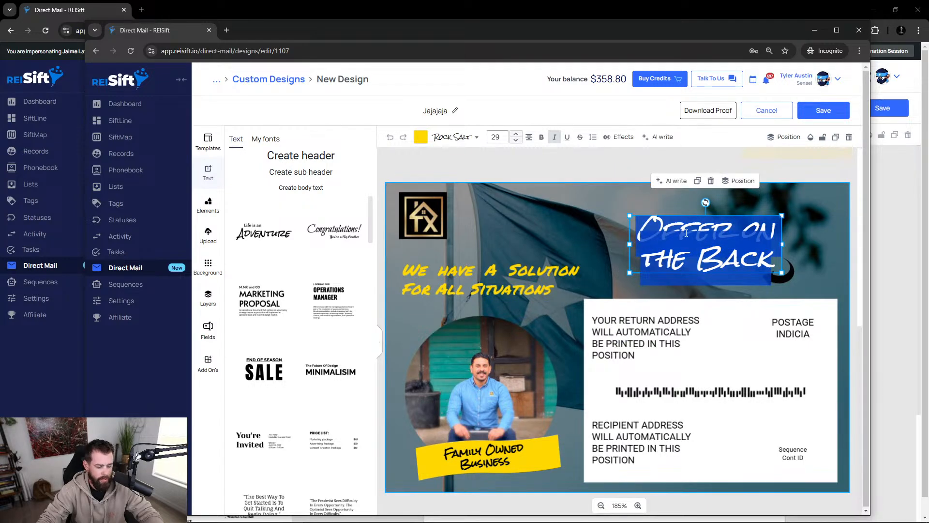
{"action": "left_click", "coordinate": [88, 10]}
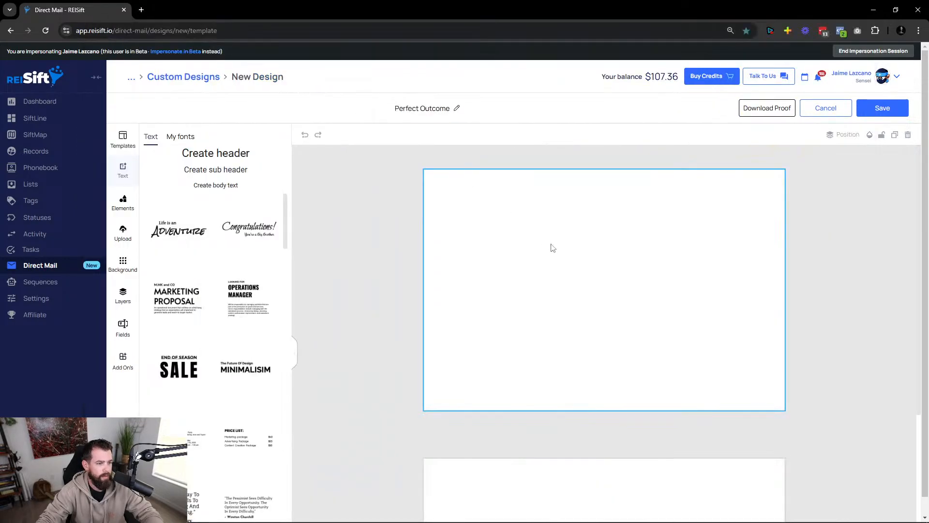
{"action": "key", "text": "ctrl+v"}
{"action": "key", "text": "ctrl+z"}
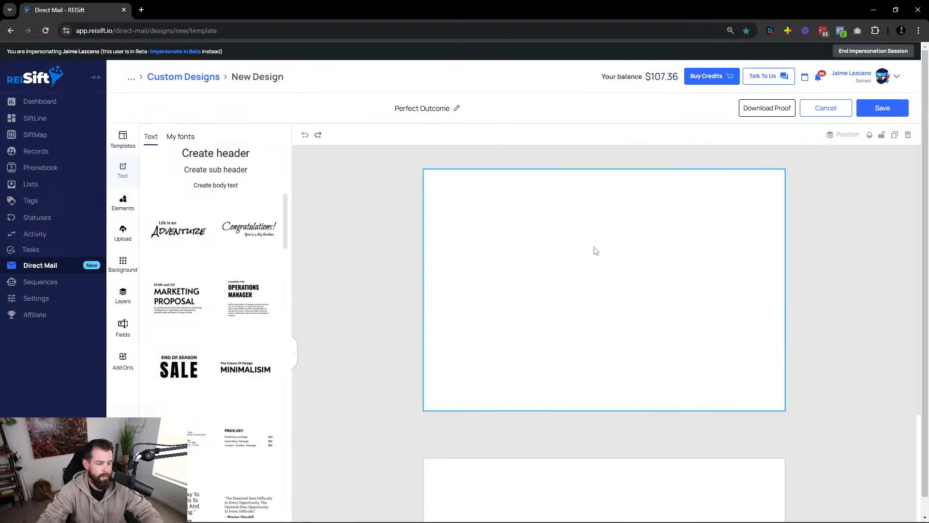
Try to copy all elements of the Jajajaja postcard's front onto the first page of the Perfect Outcome design.
{"action": "key", "text": "alt+Tab"}
{"action": "left_click", "coordinate": [484, 242]}
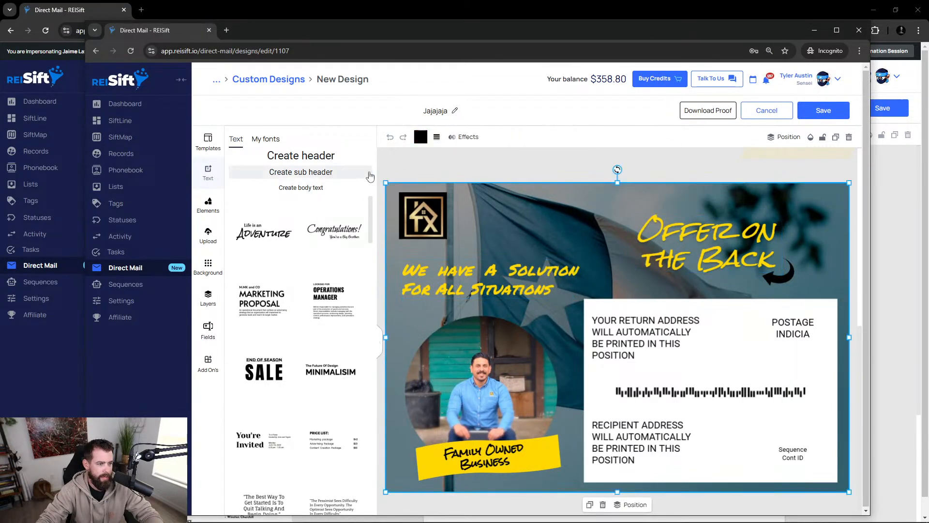
{"action": "left_click", "coordinate": [428, 166]}
{"action": "scroll", "coordinate": [465, 218], "scroll_direction": "down", "scroll_amount": 2}
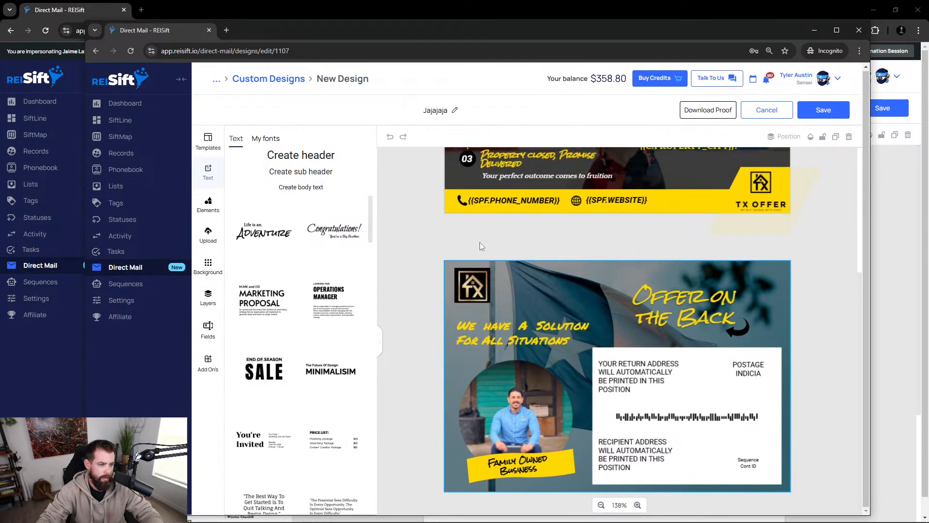
{"action": "scroll", "coordinate": [433, 234], "scroll_direction": "up", "scroll_amount": 4}
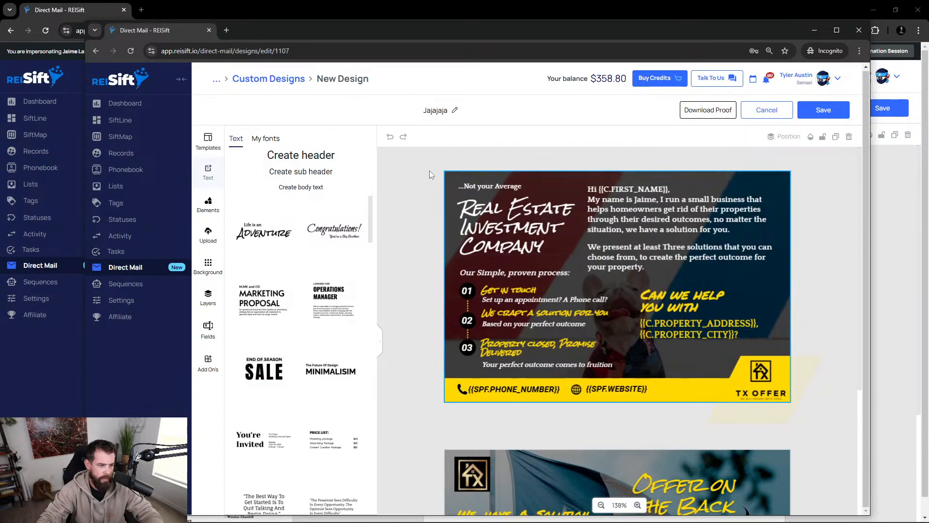
{"action": "left_click_drag", "start_coordinate": [427, 156], "coordinate": [826, 420]}
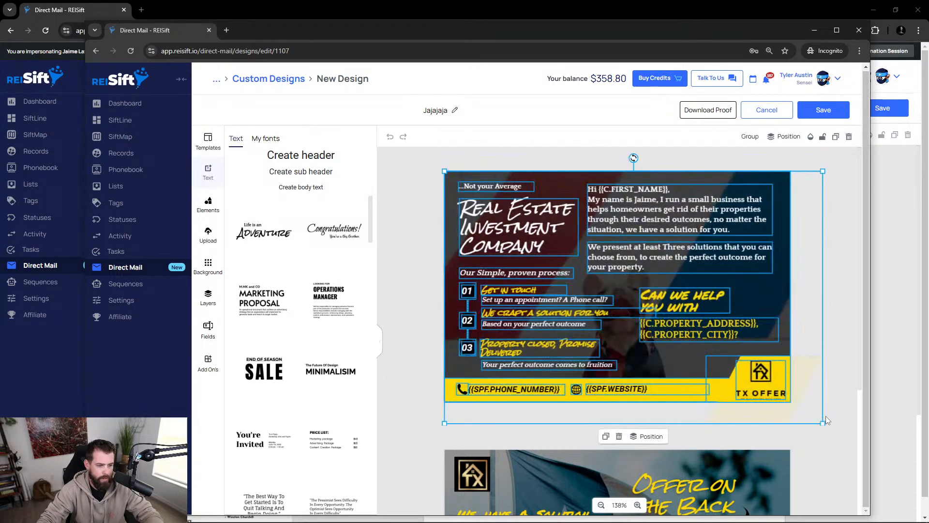
{"action": "left_click", "coordinate": [69, 10]}
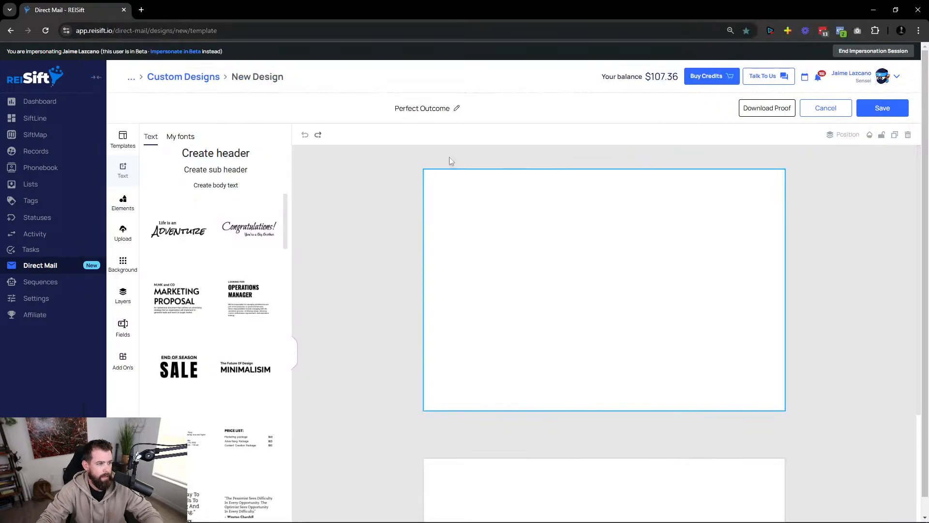
{"action": "key", "text": "ctrl+v"}
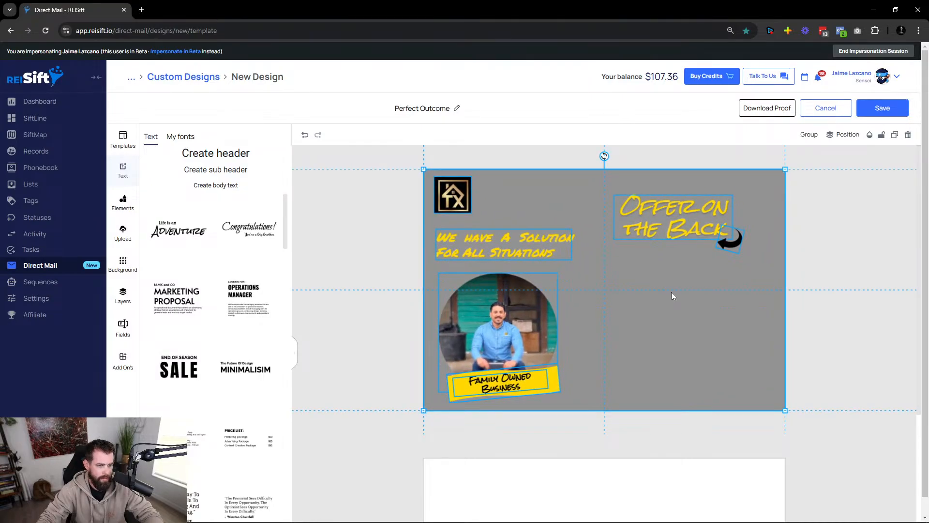
Reselect the Jajajaja front elements, try pasting them into the Perfect Outcome design again, and undo the paste.
{"action": "key", "text": "alt+Tab"}
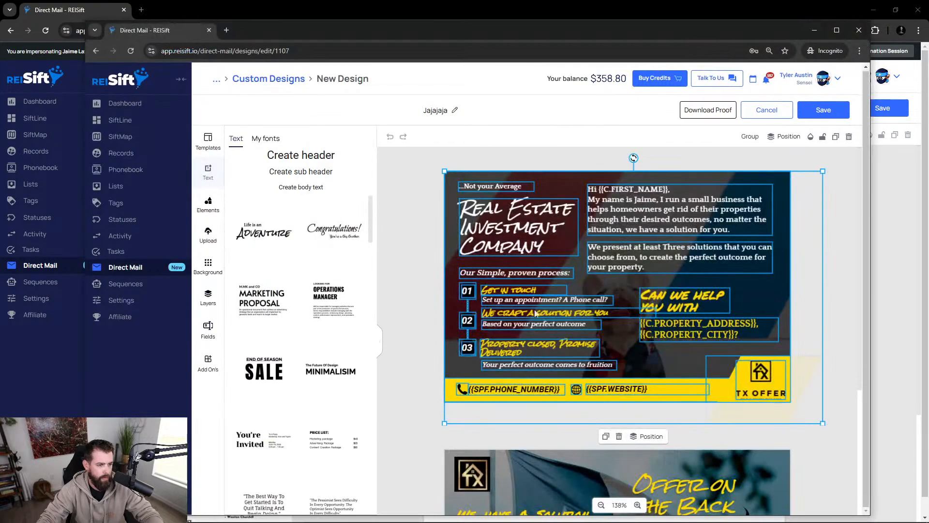
{"action": "left_click_drag", "start_coordinate": [411, 151], "coordinate": [822, 422]}
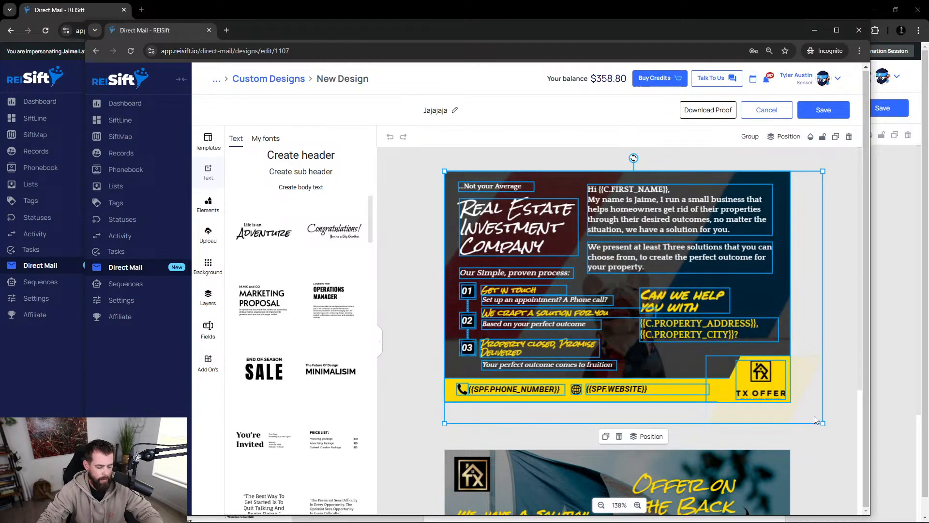
{"action": "left_click", "coordinate": [66, 16]}
{"action": "key", "text": "ctrl+v"}
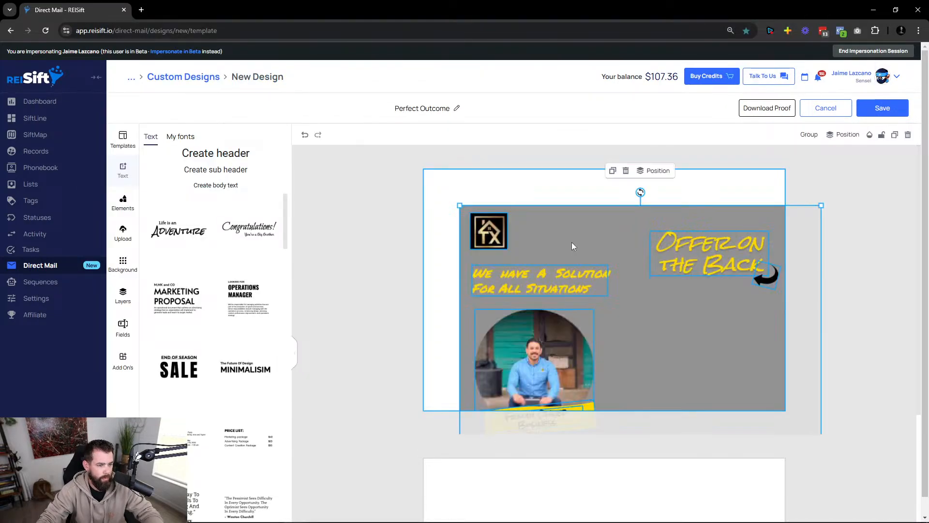
{"action": "key", "text": "ctrl+z"}
Place the copied Jajajaja address-side elements on the second page of the Perfect Outcome design and align them with the page edges.
{"action": "key", "text": "alt+Tab"}
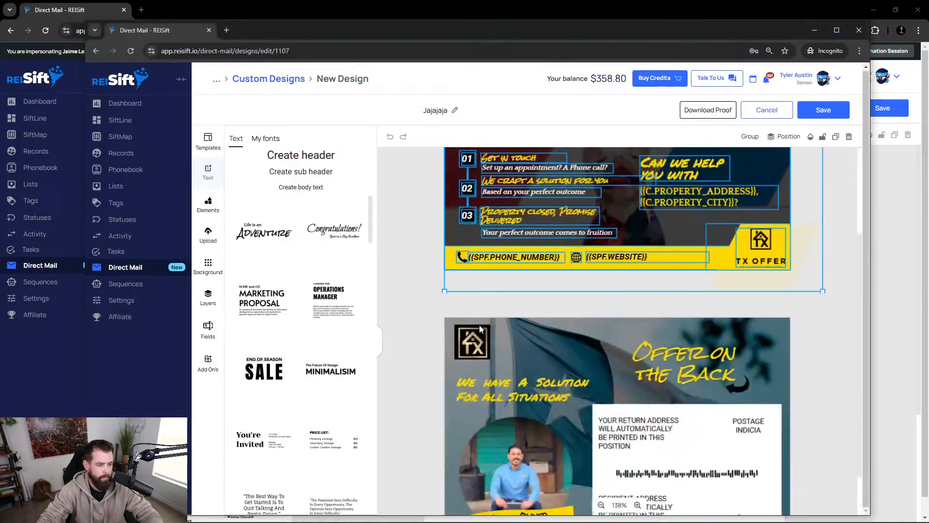
{"action": "scroll", "coordinate": [422, 354], "scroll_direction": "down", "scroll_amount": 2}
{"action": "scroll", "coordinate": [435, 332], "scroll_direction": "up", "scroll_amount": 3}
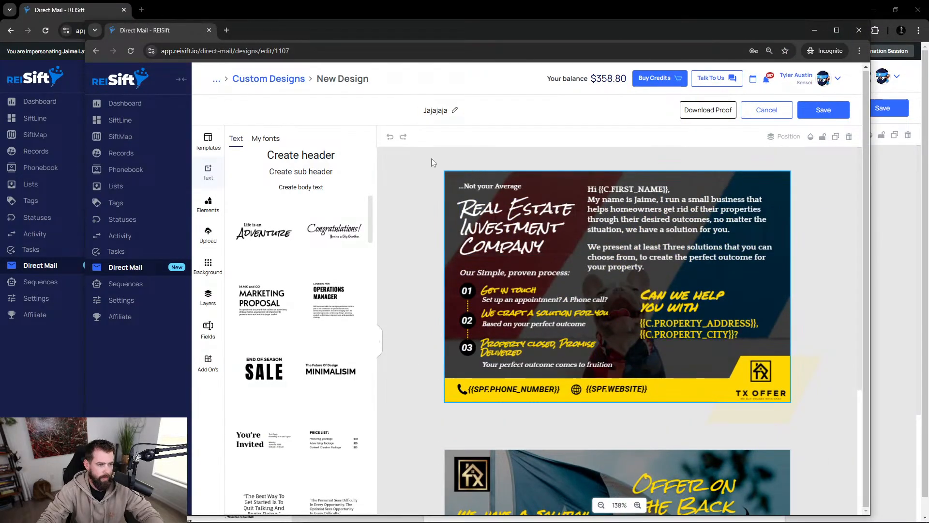
{"action": "left_click", "coordinate": [462, 366]}
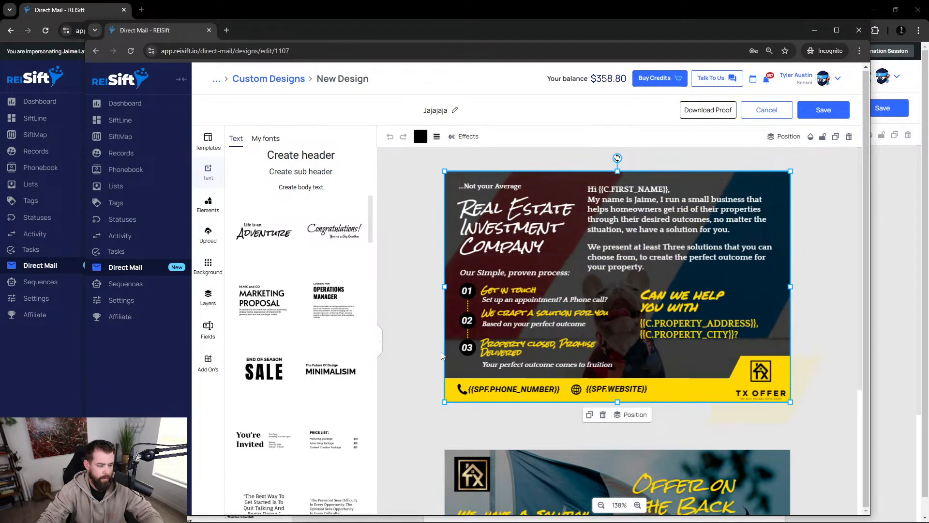
{"action": "left_click", "coordinate": [116, 11]}
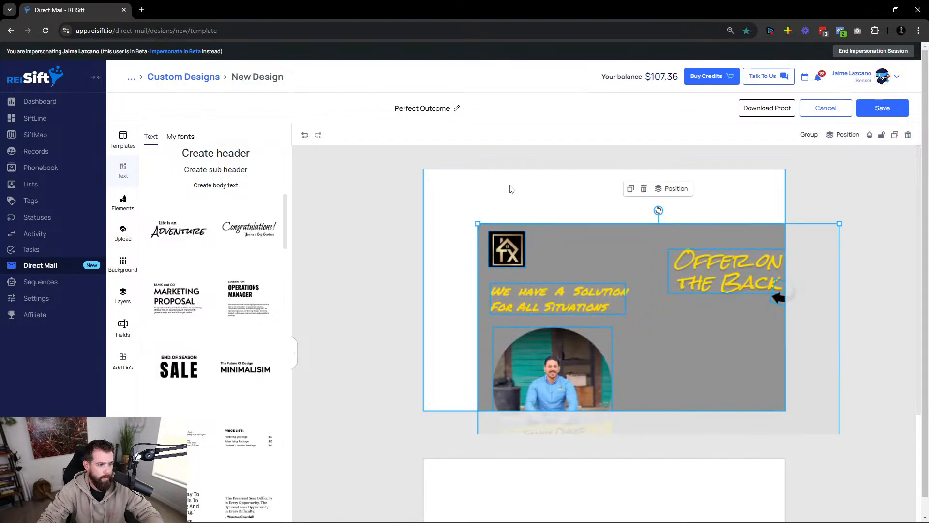
{"action": "key", "text": "ctrl+x"}
{"action": "scroll", "coordinate": [531, 352], "scroll_direction": "down", "scroll_amount": 4}
{"action": "key", "text": "ctrl+v"}
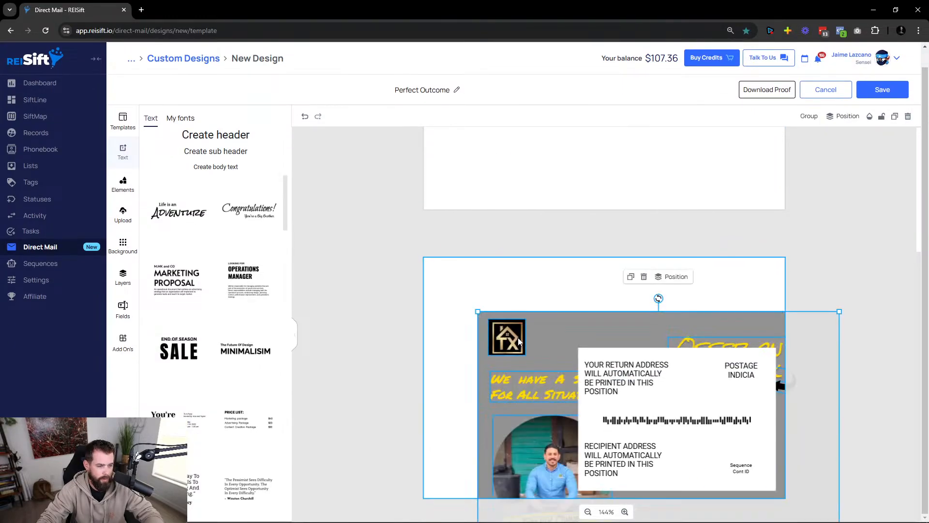
{"action": "left_click_drag", "start_coordinate": [541, 337], "coordinate": [495, 295]}
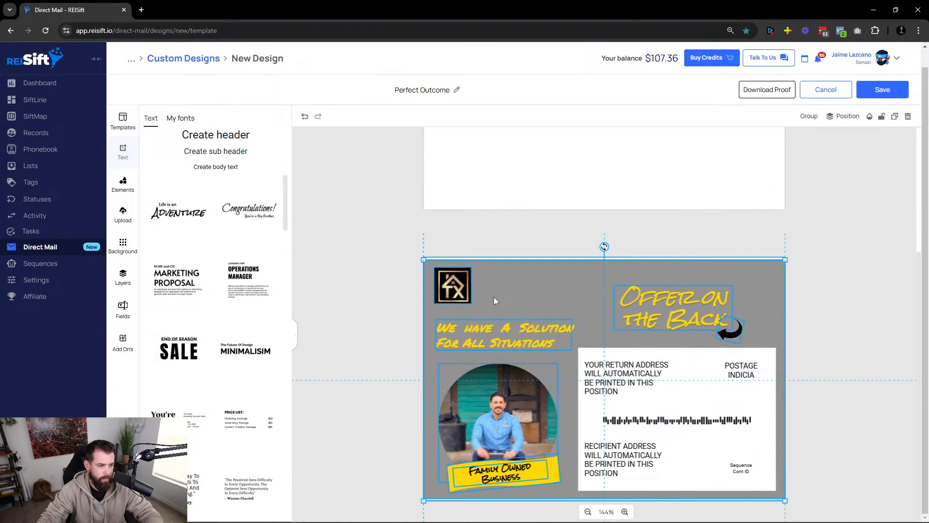
{"action": "left_click", "coordinate": [370, 295]}
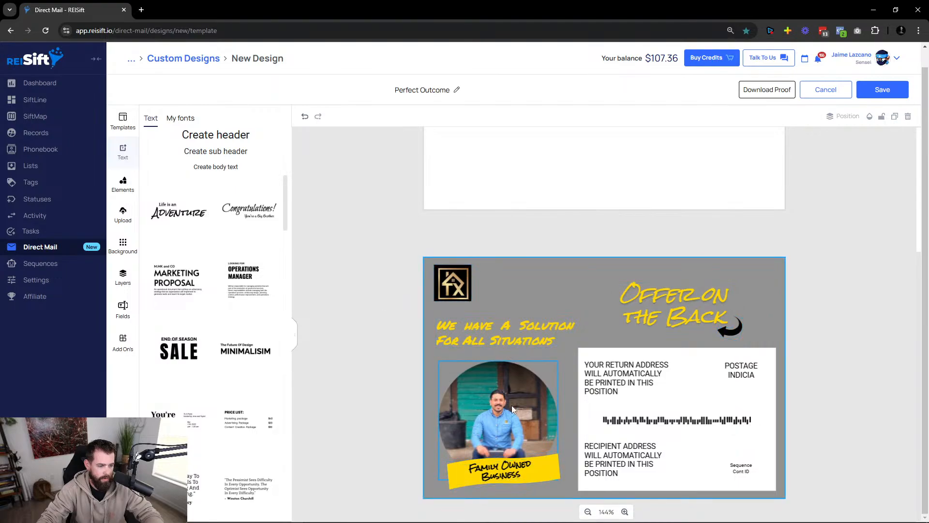
Check the circular photo and the fonts of the "Offer on the Back" and "Family Owned Business" texts on the address side.
{"action": "left_click", "coordinate": [493, 396]}
{"action": "left_click", "coordinate": [404, 405]}
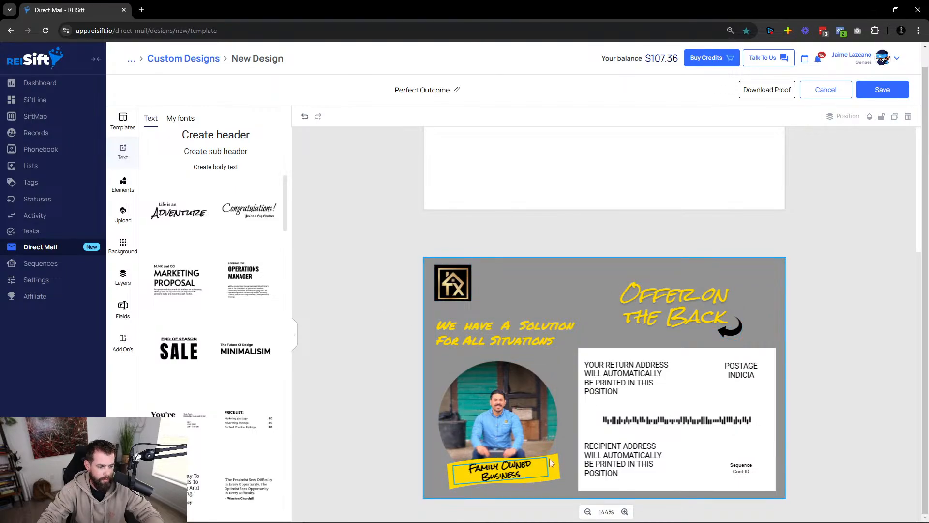
{"action": "left_click", "coordinate": [656, 315]}
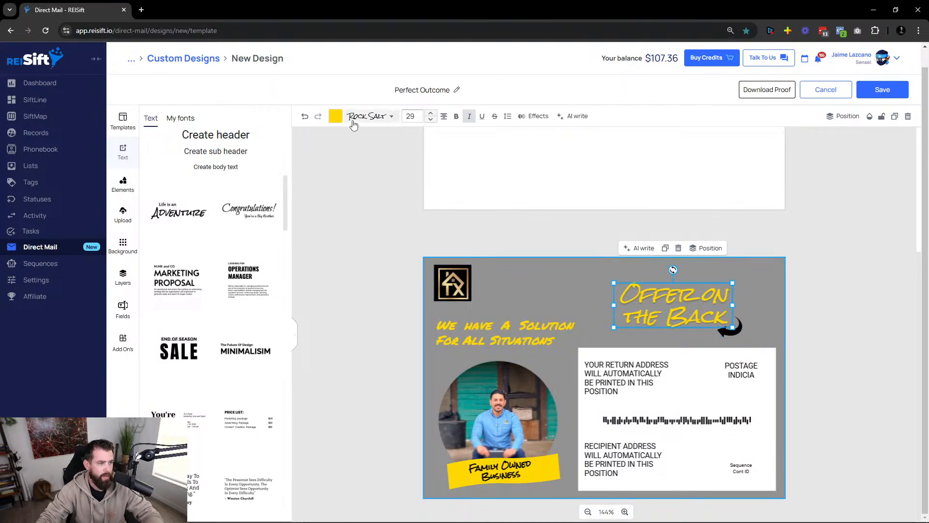
{"action": "left_click", "coordinate": [391, 117]}
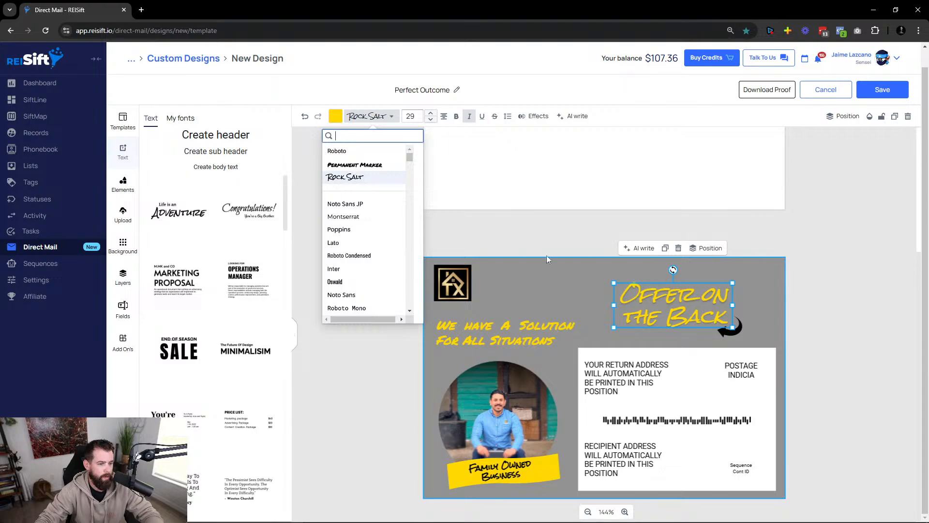
{"action": "left_click", "coordinate": [527, 313]}
{"action": "left_click", "coordinate": [501, 468]}
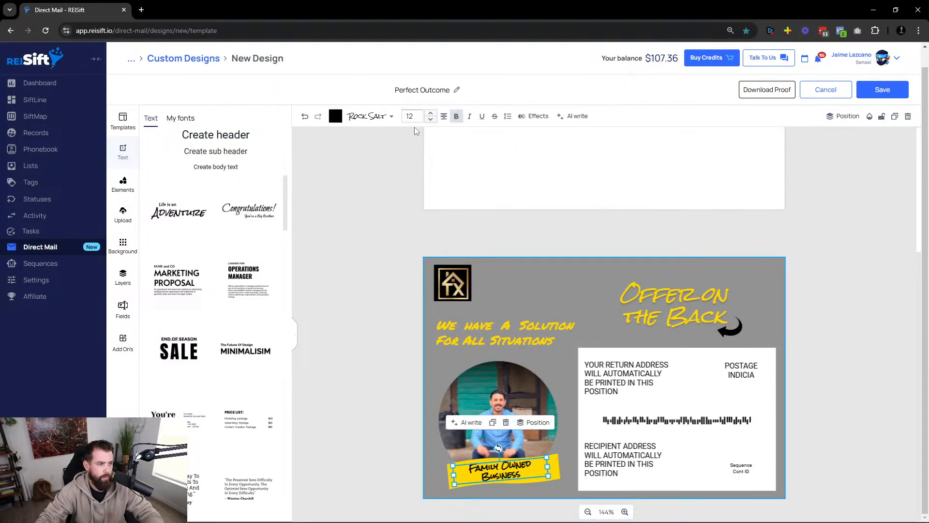
Delete the TX house logo from the address side of the Perfect Outcome postcard.
{"action": "left_click", "coordinate": [457, 285]}
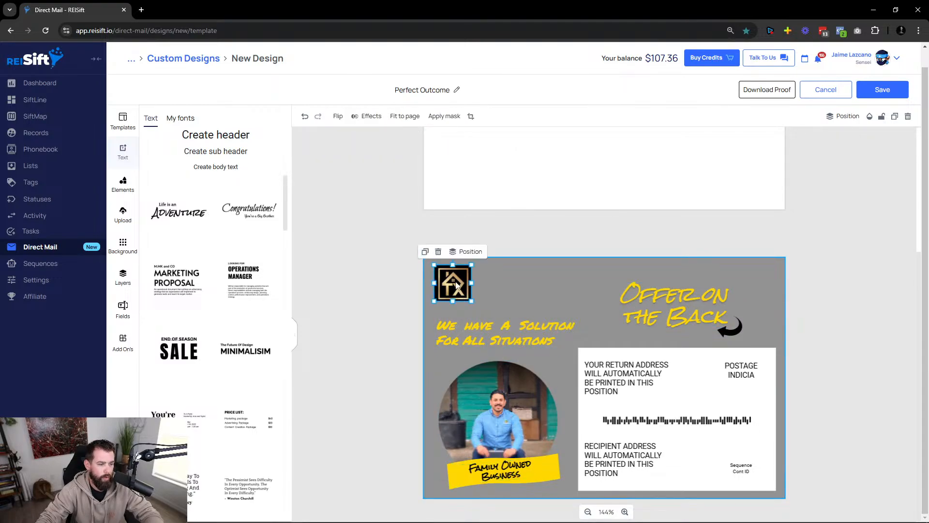
{"action": "key", "text": "Delete"}
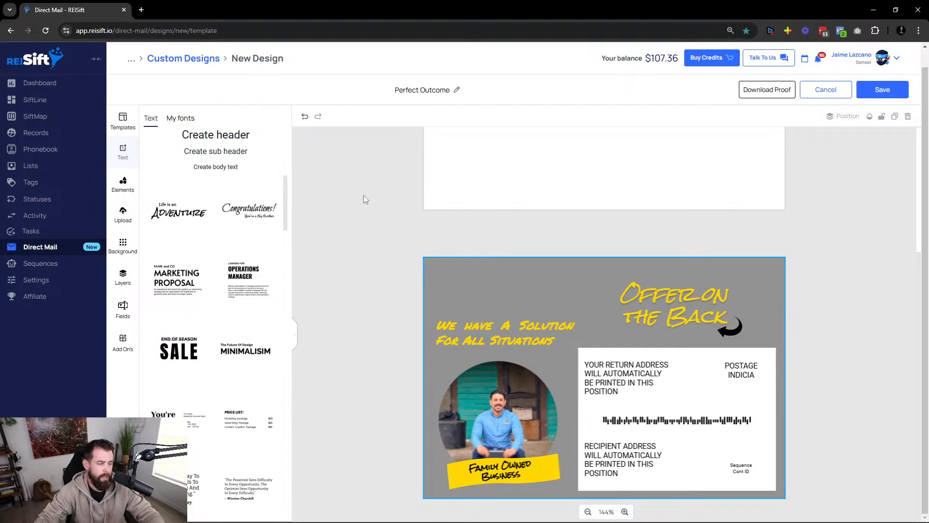
{"action": "scroll", "coordinate": [364, 196], "scroll_direction": "up", "scroll_amount": 4}
Check the Jajajaja address-side background, search backgrounds for "texas flag", and apply the waving flag on blue sky to the matching Perfect Outcome page.
{"action": "key", "text": "alt+Tab"}
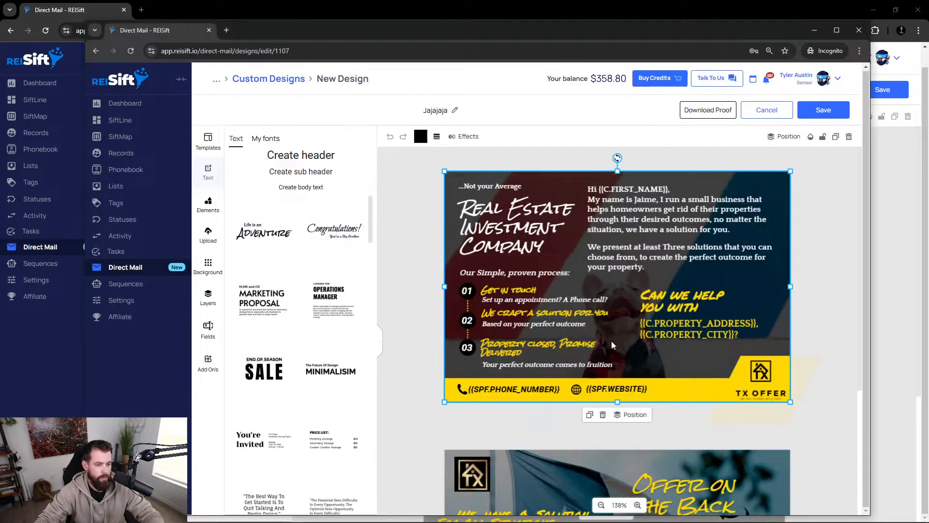
{"action": "scroll", "coordinate": [611, 343], "scroll_direction": "down", "scroll_amount": 4}
{"action": "key", "text": "alt+Tab"}
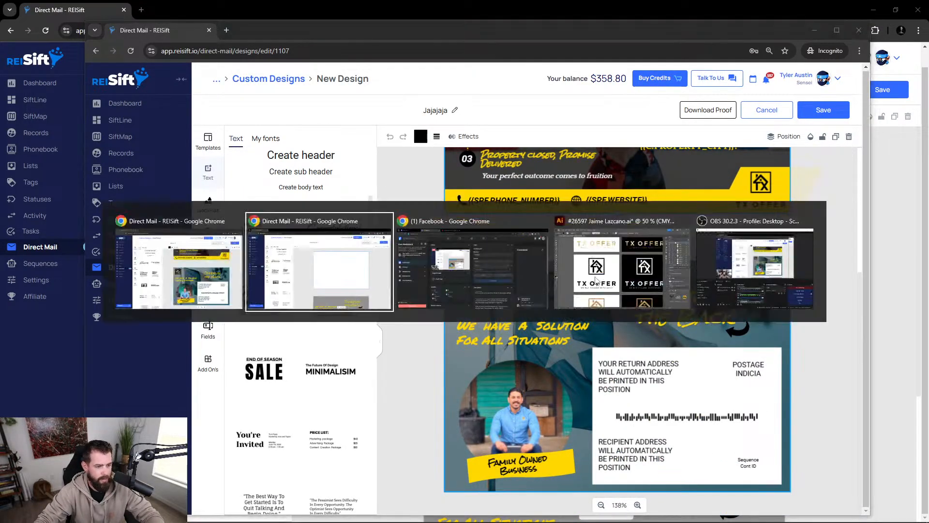
{"action": "scroll", "coordinate": [494, 359], "scroll_direction": "down", "scroll_amount": 4}
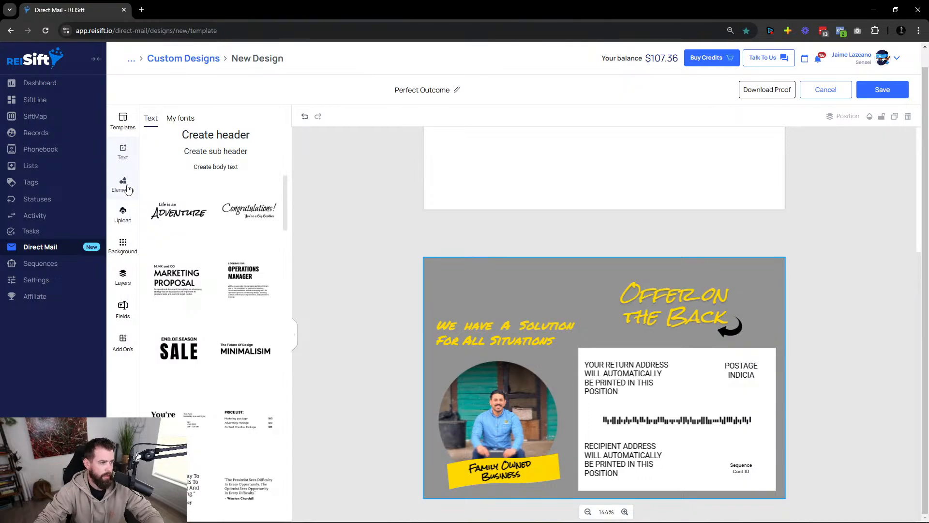
{"action": "left_click", "coordinate": [123, 246]}
{"action": "left_click", "coordinate": [200, 133]}
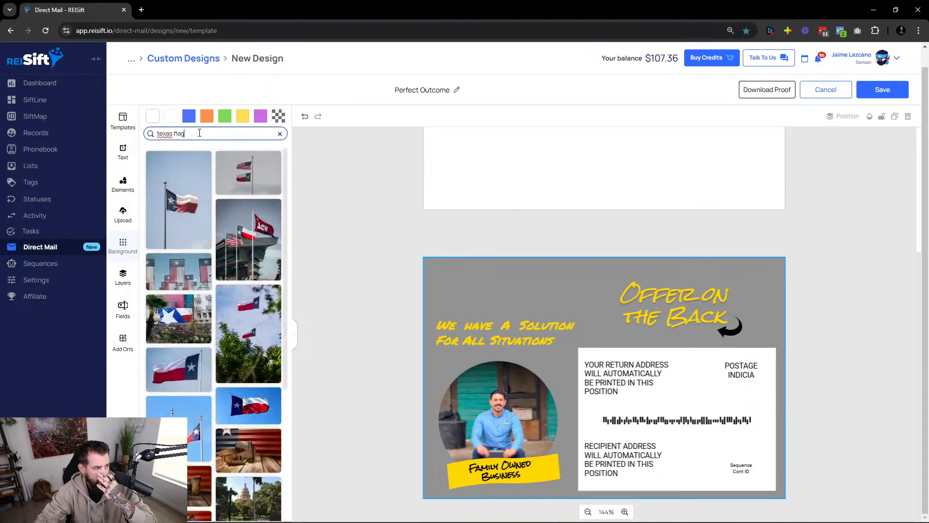
{"action": "scroll", "coordinate": [250, 290], "scroll_direction": "down", "scroll_amount": 2}
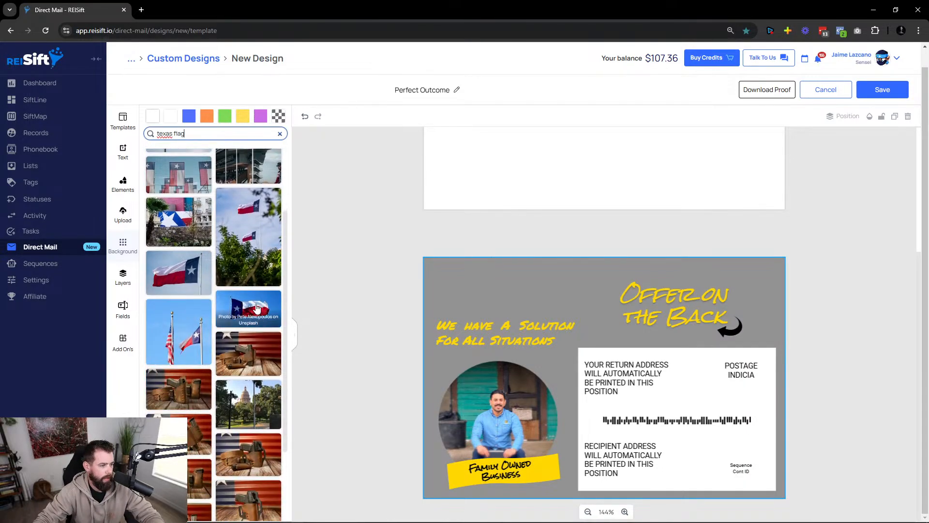
{"action": "left_click", "coordinate": [257, 308]}
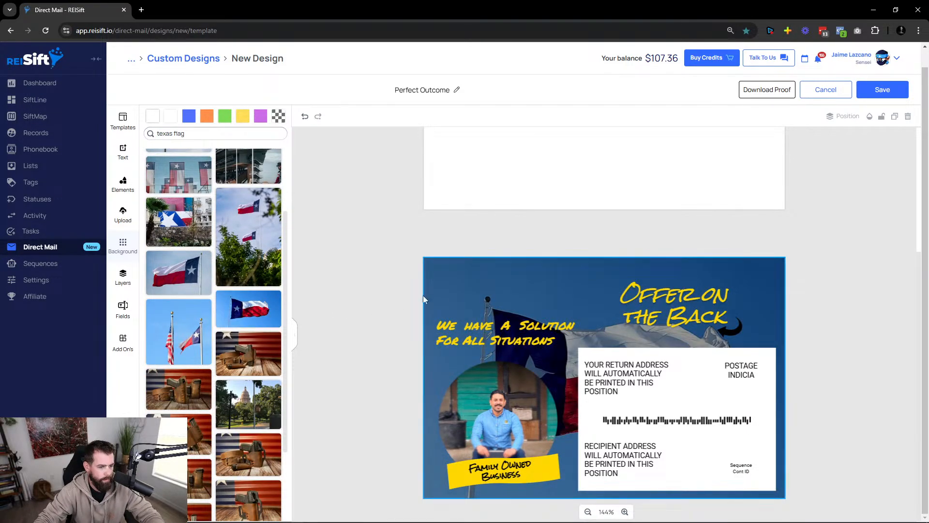
Compare the Perfect Outcome postcard's address-side flag background with the Jajajaja design's address side.
{"action": "scroll", "coordinate": [179, 329], "scroll_direction": "down", "scroll_amount": 1}
{"action": "key", "text": "alt+Tab"}
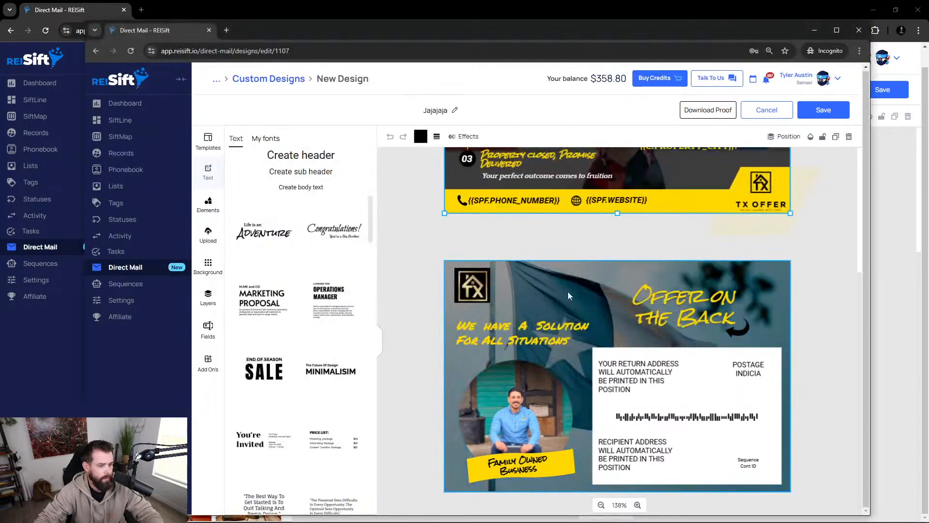
{"action": "key", "text": "alt+Tab"}
{"action": "key", "text": "alt+Tab"}
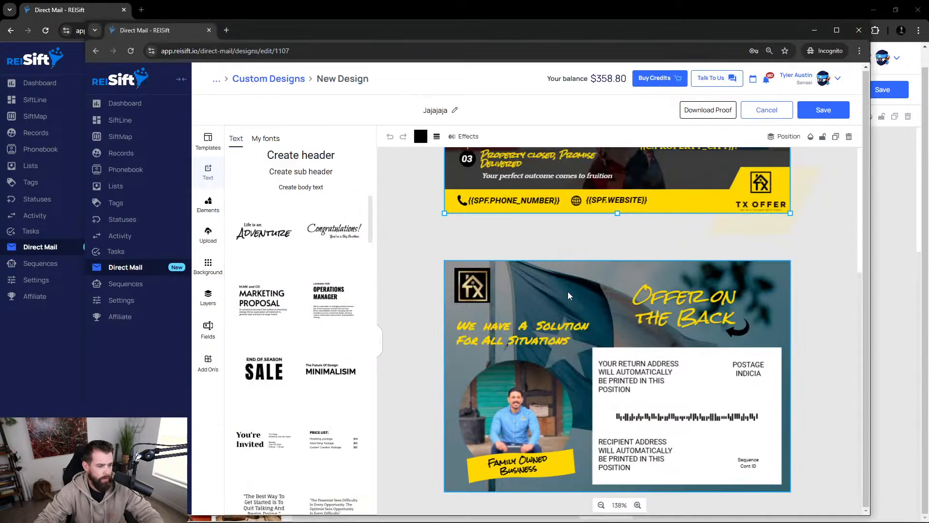
Try two other "texas flag" photos as the address-side background: the flag on a ball-topped pole, and the US flag above a Texas flag.
{"action": "key", "text": "alt+Tab"}
{"action": "scroll", "coordinate": [176, 289], "scroll_direction": "up", "scroll_amount": 3}
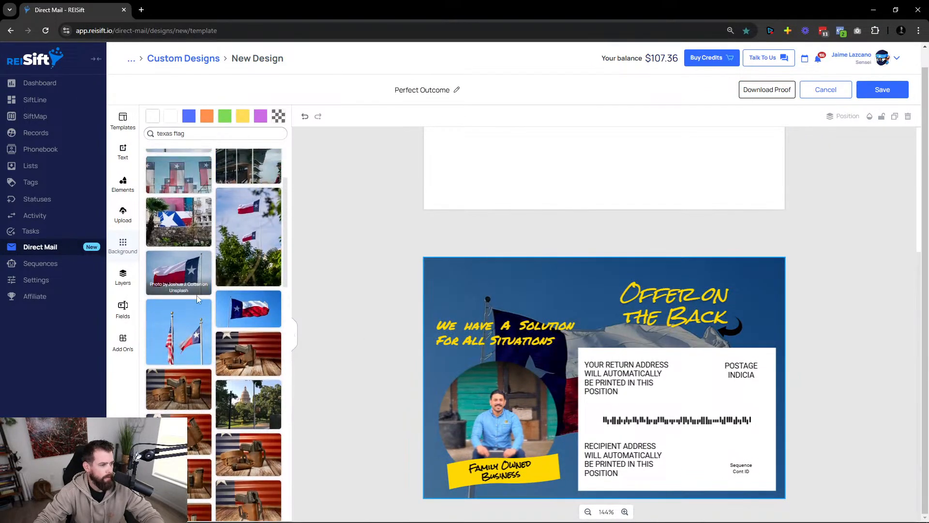
{"action": "scroll", "coordinate": [185, 252], "scroll_direction": "up", "scroll_amount": 1}
{"action": "left_click", "coordinate": [185, 239]}
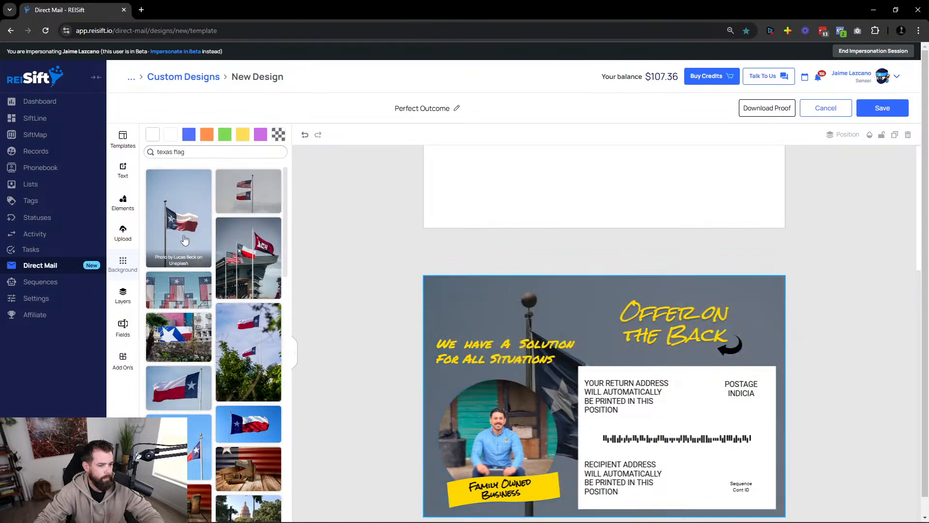
{"action": "scroll", "coordinate": [237, 334], "scroll_direction": "down", "scroll_amount": 3}
{"action": "scroll", "coordinate": [237, 334], "scroll_direction": "down", "scroll_amount": 8}
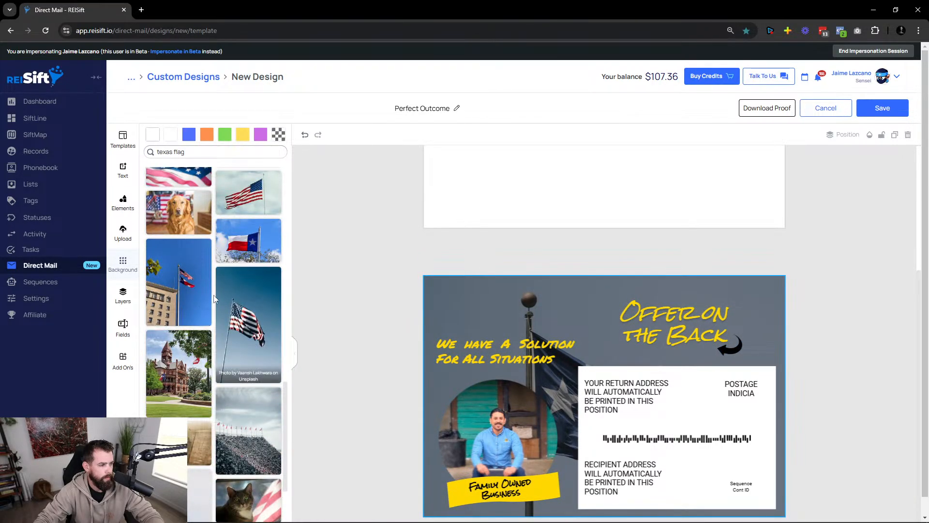
{"action": "scroll", "coordinate": [232, 309], "scroll_direction": "down", "scroll_amount": 5}
{"action": "scroll", "coordinate": [239, 361], "scroll_direction": "down", "scroll_amount": 2}
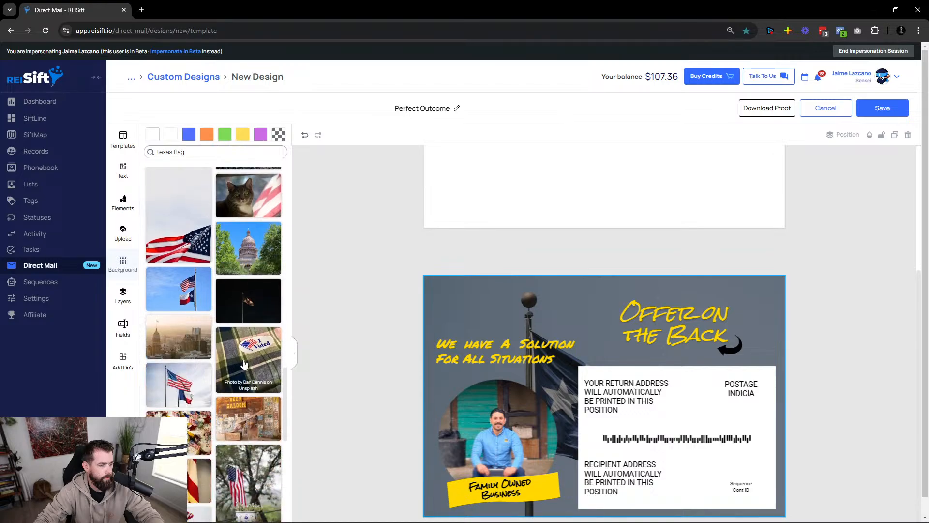
{"action": "left_click", "coordinate": [182, 389]}
Apply the Texas flag photo with teal sky and dark leaves as the Perfect Outcome address-side background.
{"action": "scroll", "coordinate": [197, 387], "scroll_direction": "down", "scroll_amount": 5}
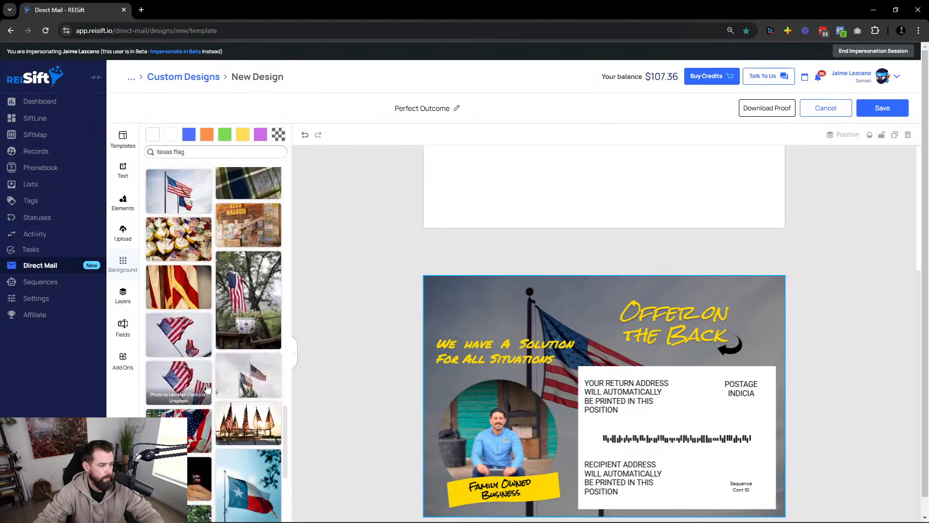
{"action": "scroll", "coordinate": [249, 329], "scroll_direction": "down", "scroll_amount": 1}
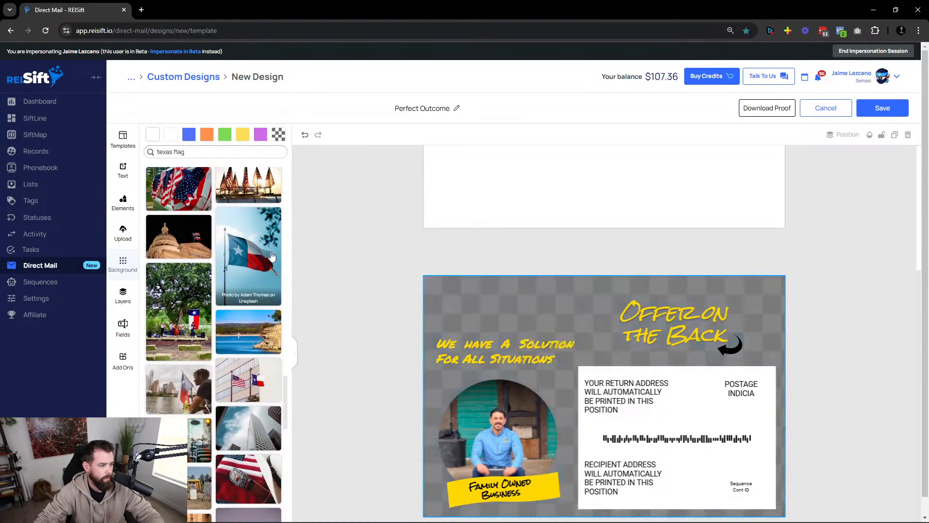
{"action": "left_click", "coordinate": [271, 255]}
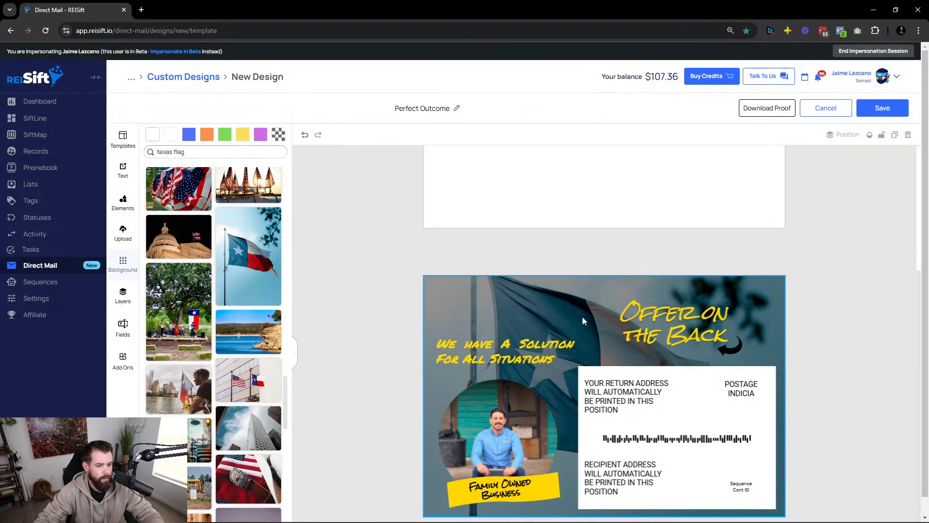
Delete the circular photo of the man above the "Family Owned Business" banner.
{"action": "scroll", "coordinate": [454, 351], "scroll_direction": "down", "scroll_amount": 1}
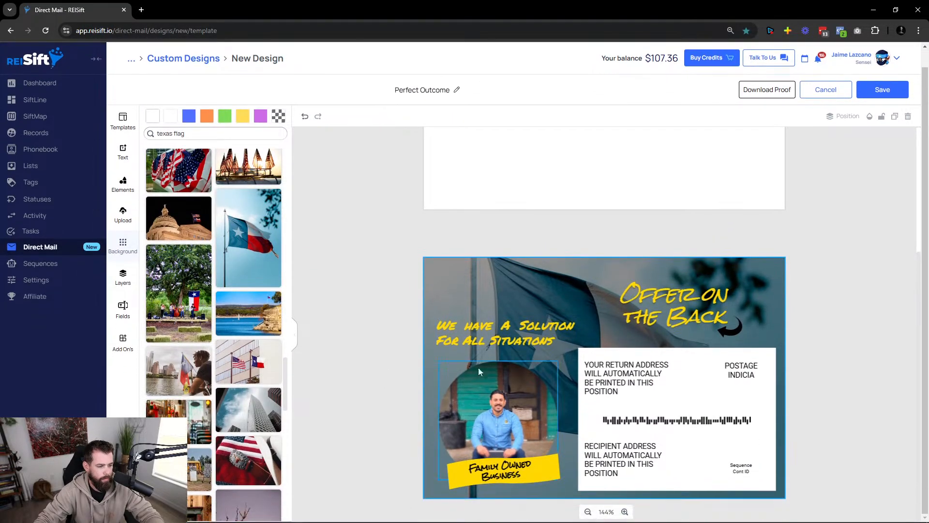
{"action": "left_click", "coordinate": [489, 396]}
{"action": "key", "text": "Delete"}
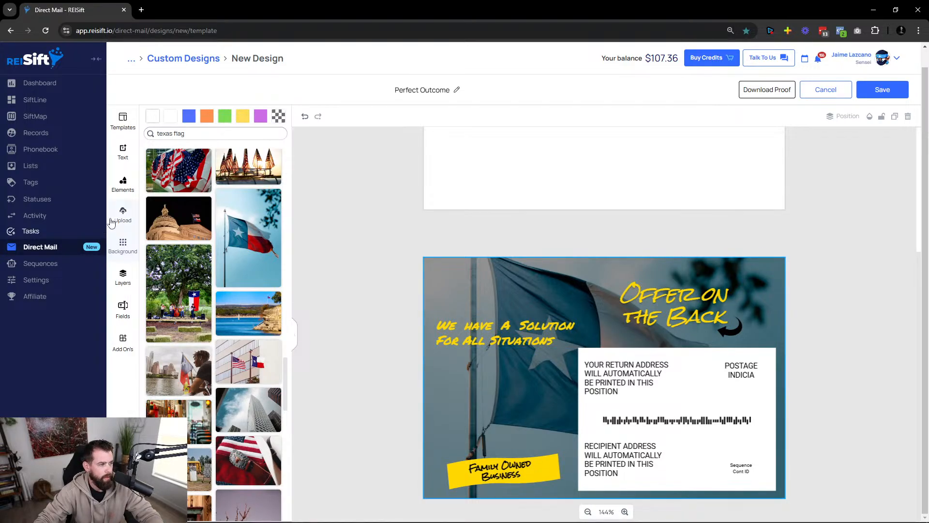
Upload the TX OFFER logo image Asset 2 from the 250h folder in Downloads.
{"action": "left_click", "coordinate": [113, 221]}
{"action": "left_click", "coordinate": [227, 135]}
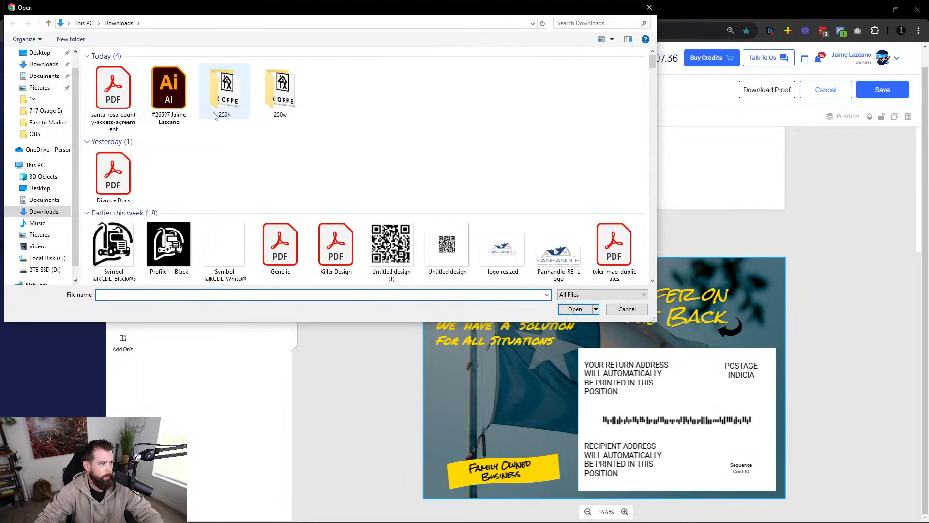
{"action": "double_click", "coordinate": [225, 92]}
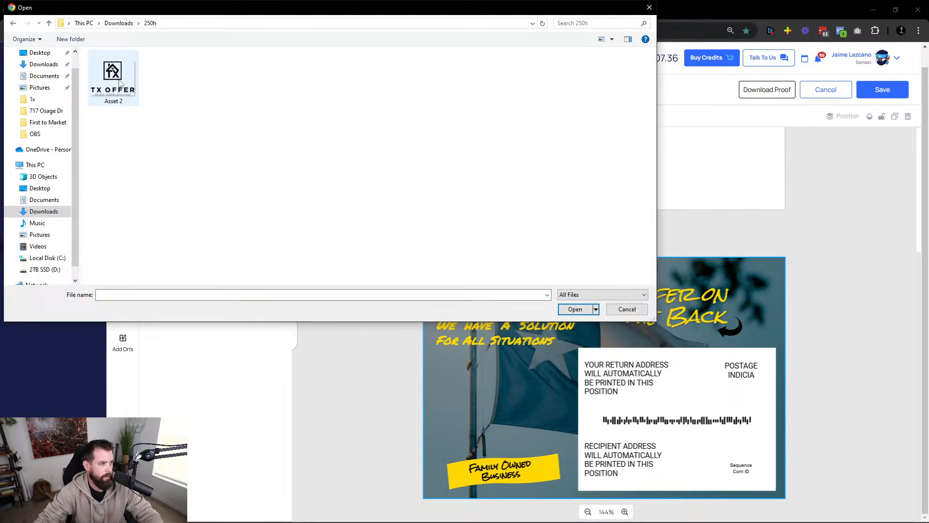
{"action": "left_click", "coordinate": [120, 83]}
{"action": "left_click", "coordinate": [575, 309]}
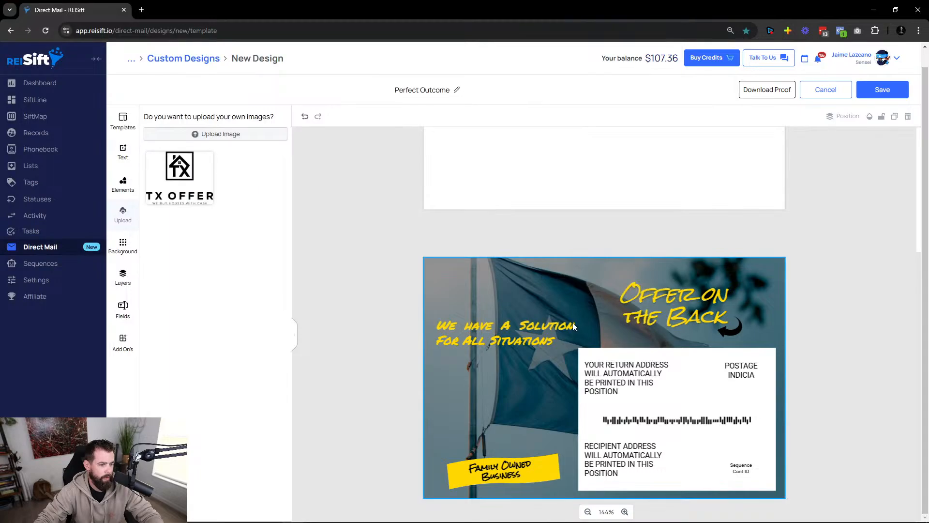
Try the uploaded TX OFFER logo above the "We have a solution" text, enlarge it, and delete it from the page.
{"action": "left_click", "coordinate": [179, 173]}
{"action": "left_click_drag", "start_coordinate": [646, 384], "coordinate": [460, 291]}
{"action": "left_click", "coordinate": [385, 289]}
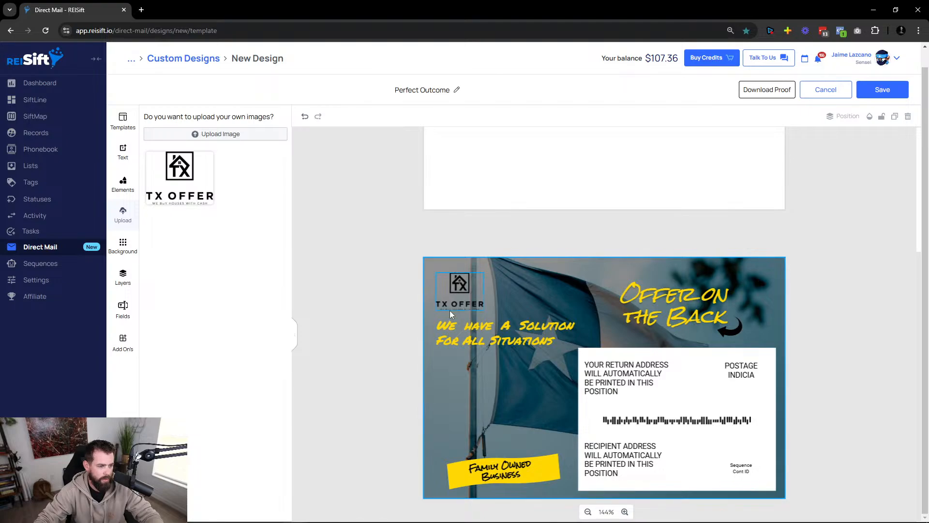
{"action": "left_click", "coordinate": [472, 300]}
{"action": "left_click_drag", "start_coordinate": [484, 310], "coordinate": [494, 414]}
{"action": "left_click", "coordinate": [373, 329]}
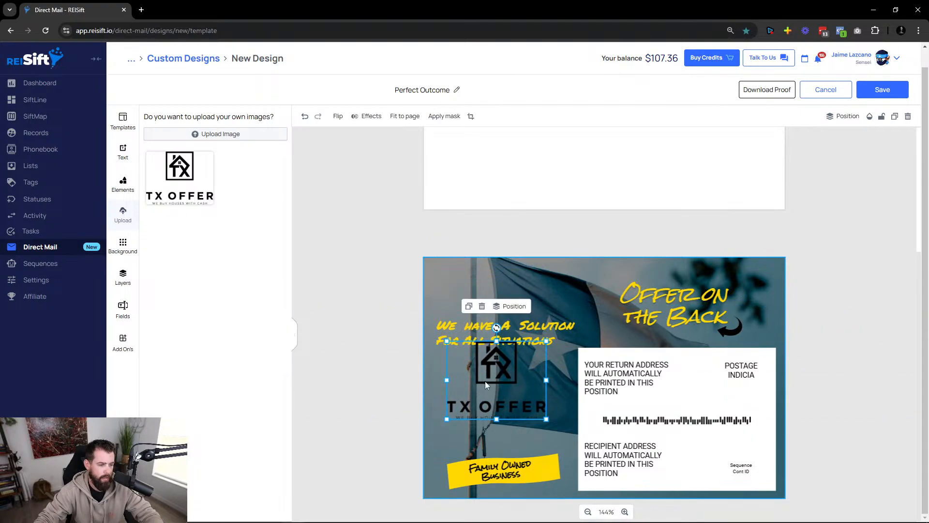
{"action": "left_click_drag", "start_coordinate": [485, 382], "coordinate": [481, 306]}
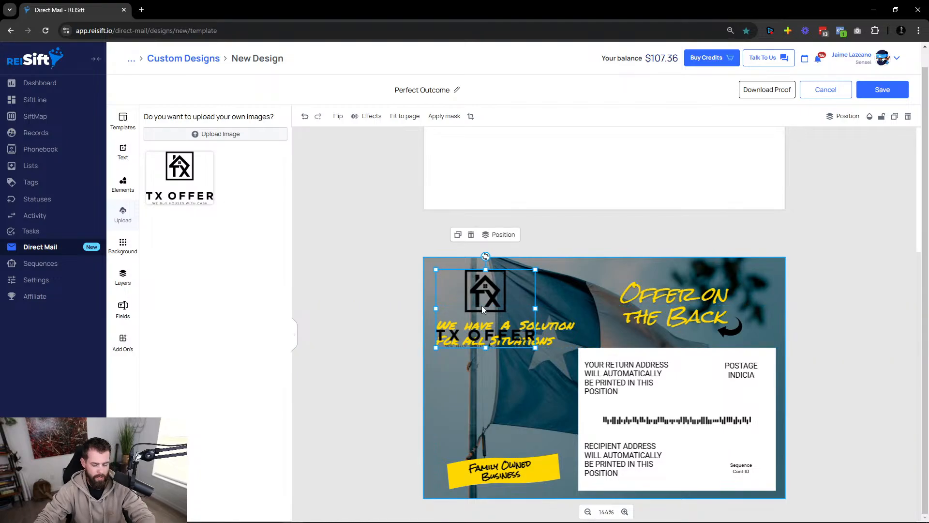
{"action": "key", "text": "Delete"}
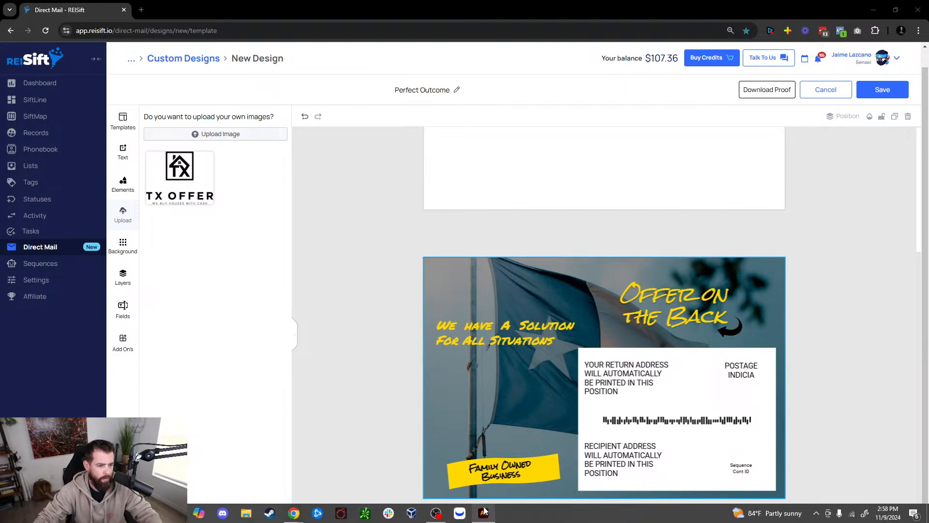
Switch to Illustrator and select the black TX house icon without text on its white artboard.
{"action": "left_click_drag", "start_coordinate": [928, 60], "coordinate": [434, 54]}
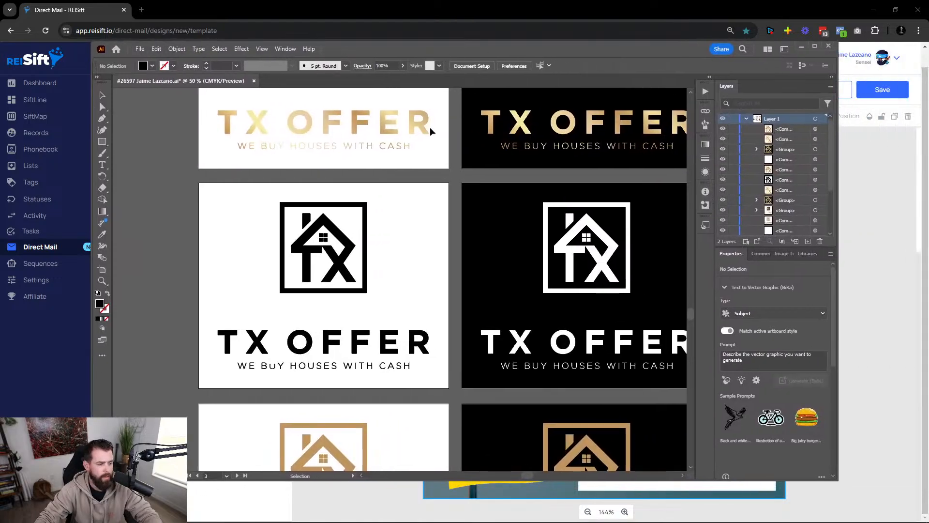
{"action": "left_click_drag", "start_coordinate": [197, 271], "coordinate": [641, 231]}
{"action": "left_click", "coordinate": [430, 294]}
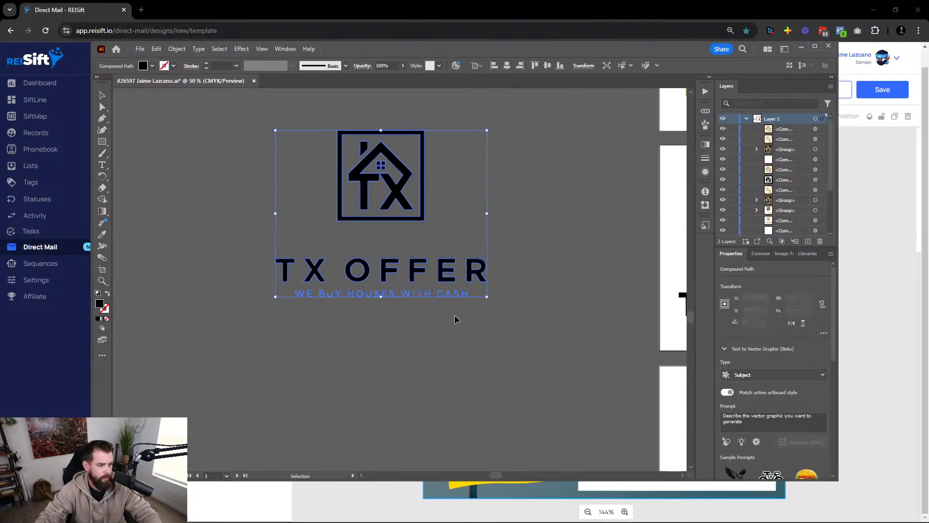
{"action": "left_click", "coordinate": [453, 318]}
{"action": "left_click_drag", "start_coordinate": [575, 256], "coordinate": [3, 180]}
{"action": "left_click_drag", "start_coordinate": [679, 242], "coordinate": [476, 319]}
{"action": "left_click", "coordinate": [512, 289]}
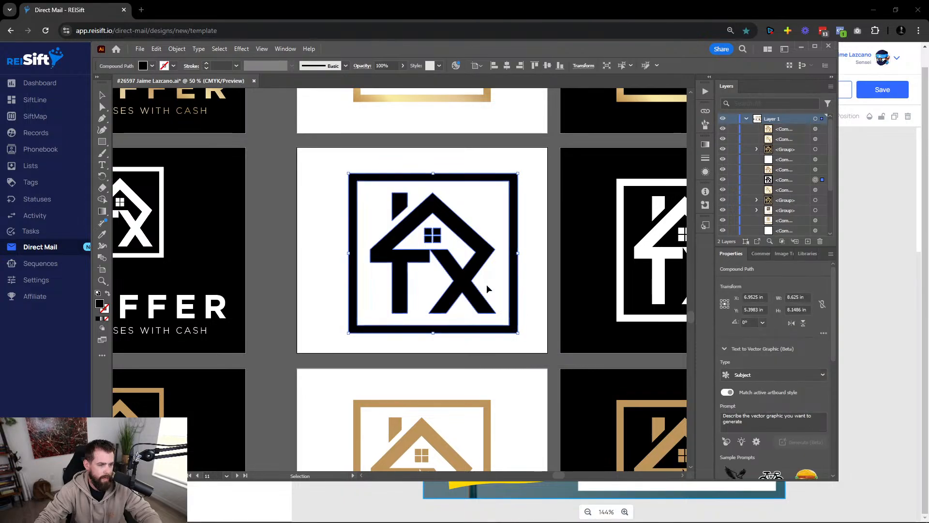
Collect the selected TX house icon for export as a single asset.
{"action": "right_click", "coordinate": [460, 284]}
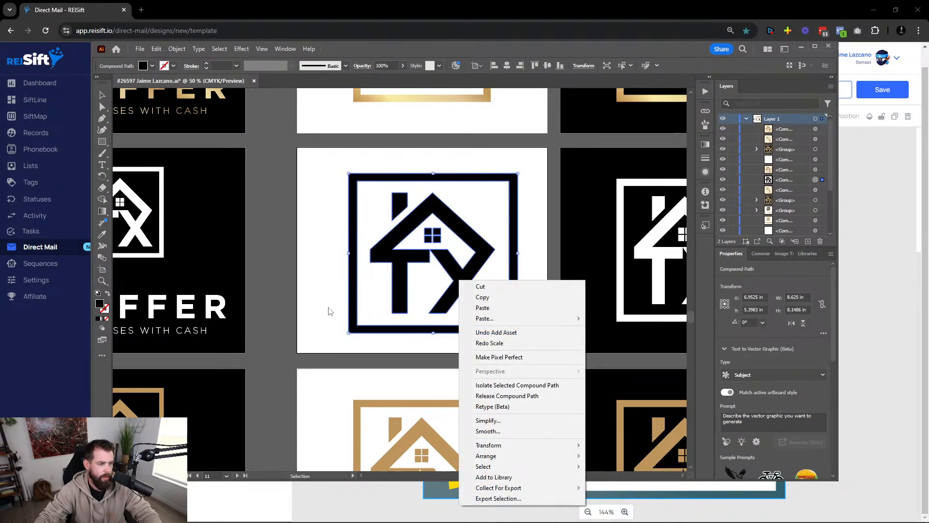
{"action": "left_click", "coordinate": [275, 281]}
{"action": "left_click", "coordinate": [401, 265]}
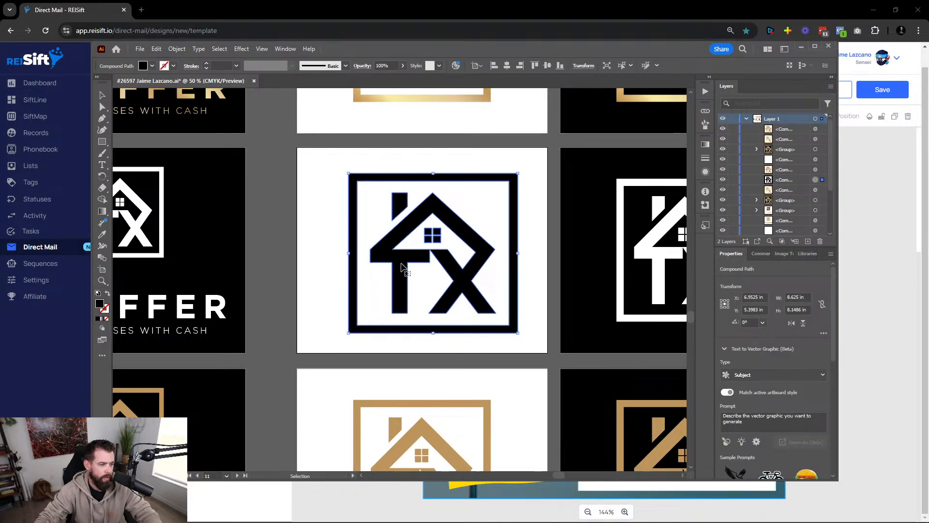
{"action": "right_click", "coordinate": [401, 264]}
{"action": "mouse_move", "coordinate": [475, 430]}
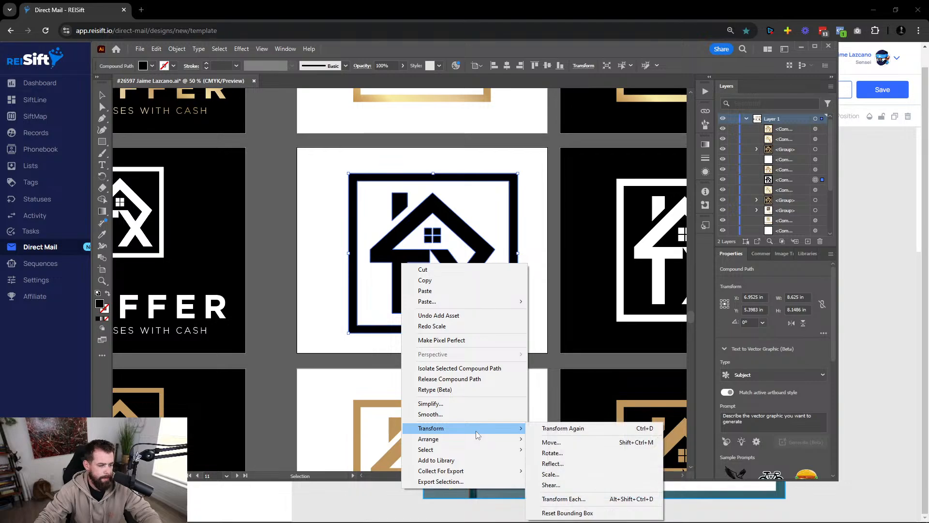
{"action": "mouse_move", "coordinate": [493, 471]}
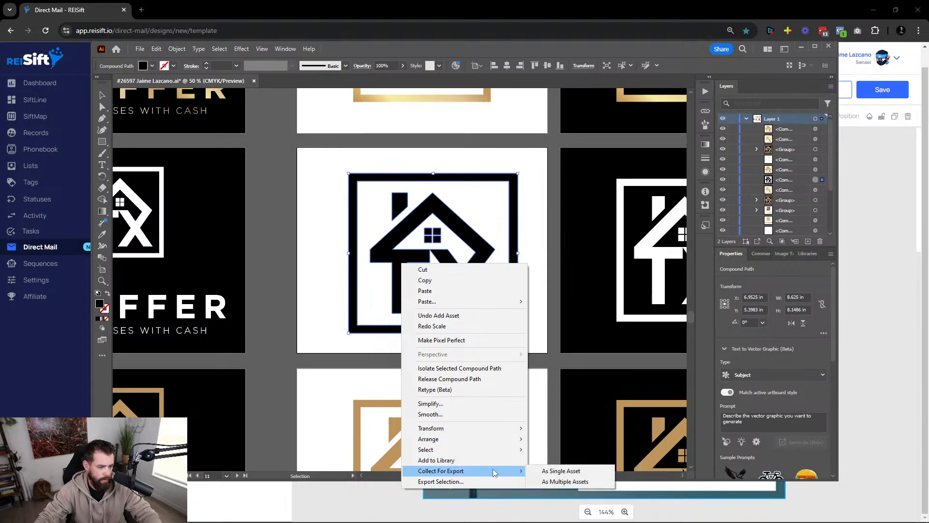
{"action": "left_click", "coordinate": [561, 471]}
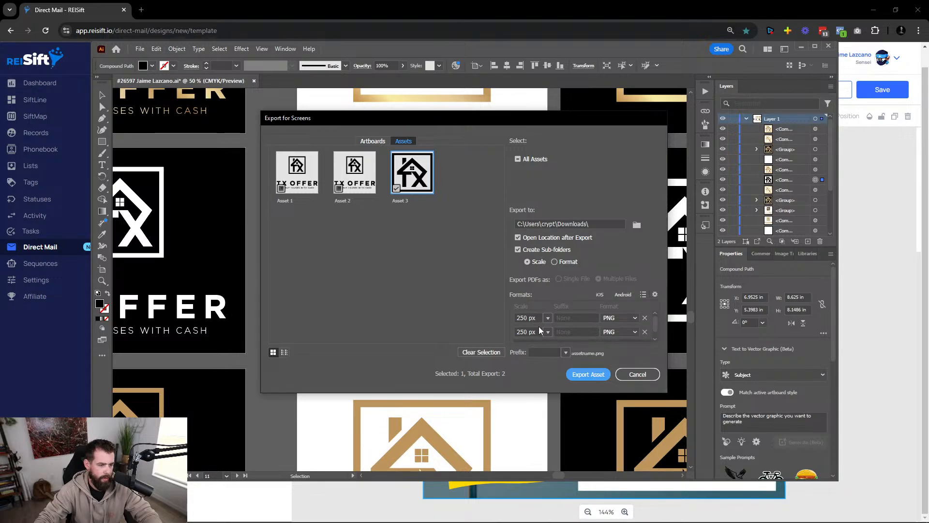
Remove the second export scale and set the remaining PNG scale to a height of 350 px.
{"action": "left_click", "coordinate": [521, 332]}
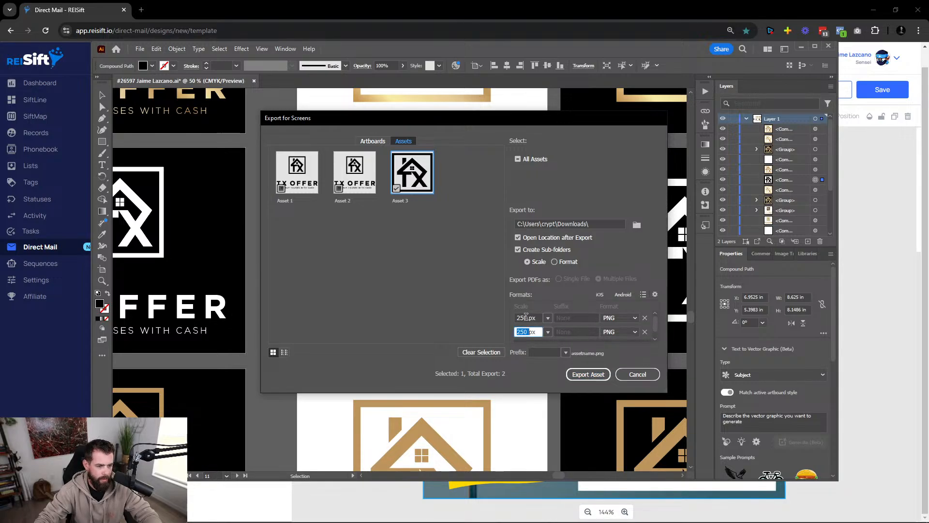
{"action": "left_click", "coordinate": [526, 317]}
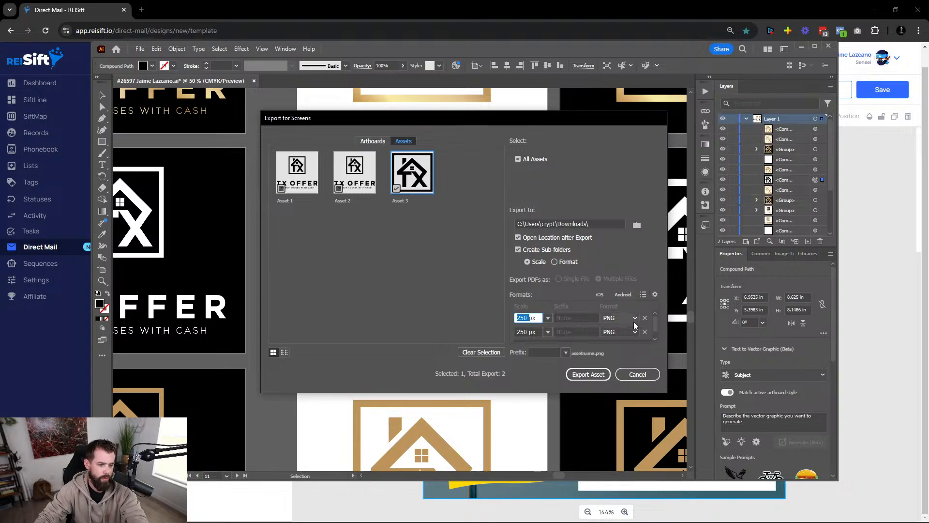
{"action": "left_click", "coordinate": [645, 331]}
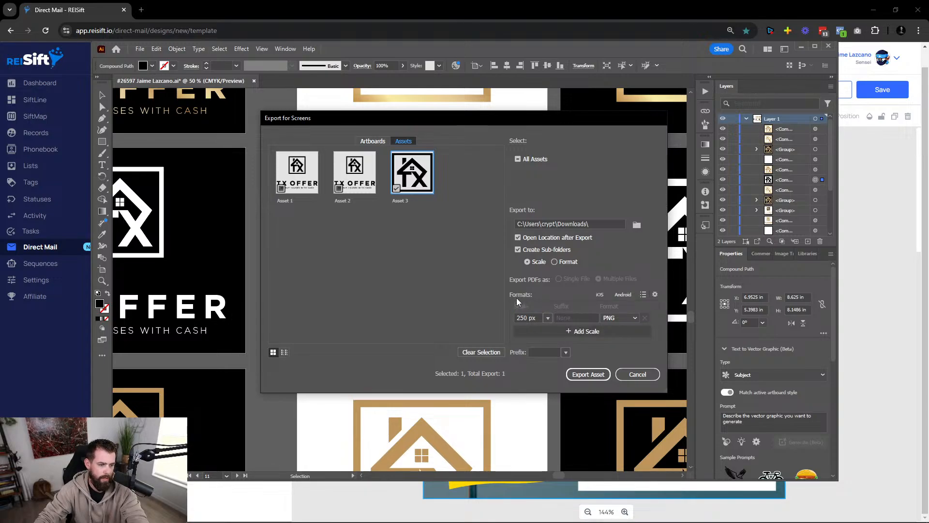
{"action": "left_click", "coordinate": [548, 318]}
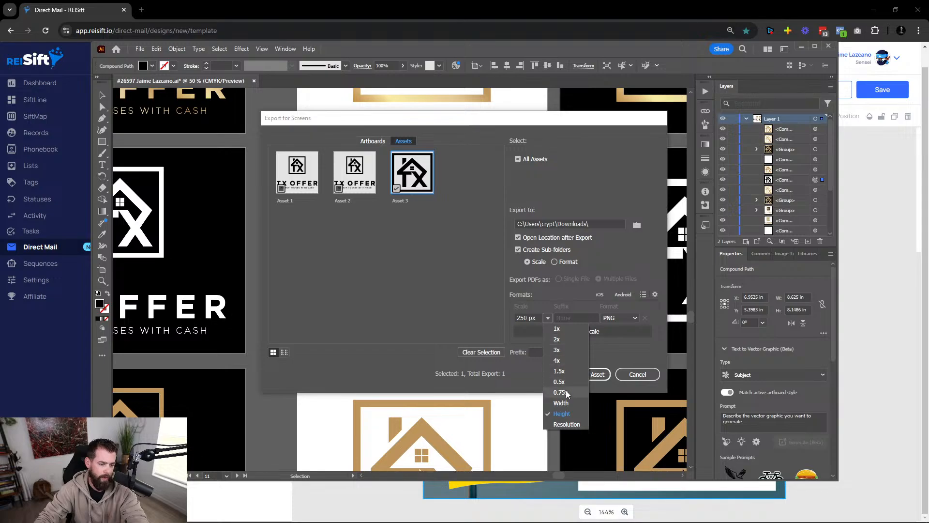
{"action": "left_click", "coordinate": [570, 419]}
{"action": "left_click", "coordinate": [524, 317]}
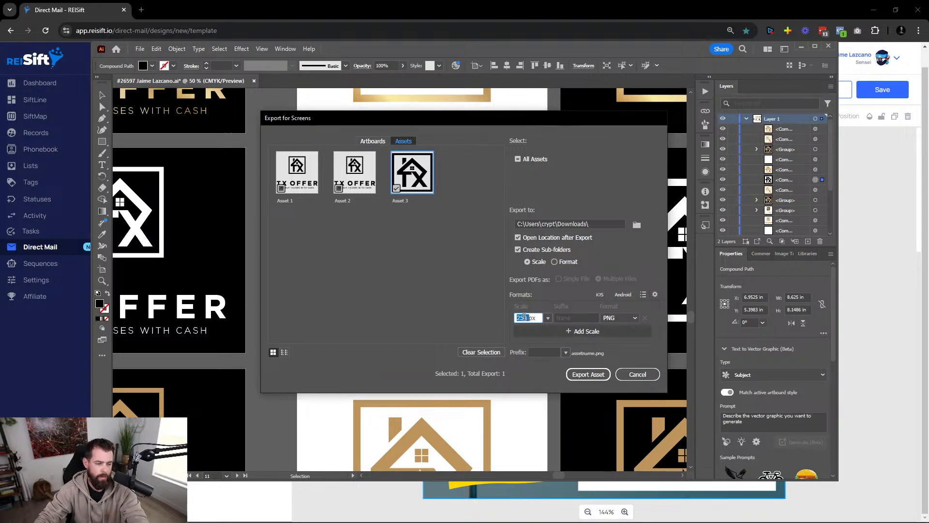
{"action": "type", "text": "3"}
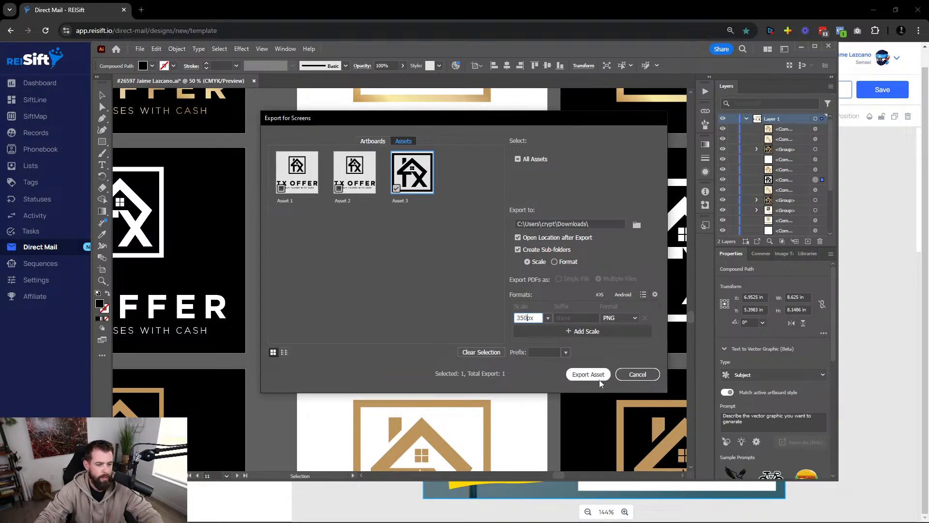
Export Asset 3 to Downloads and locate the image in the 350h folder.
{"action": "left_click", "coordinate": [588, 374]}
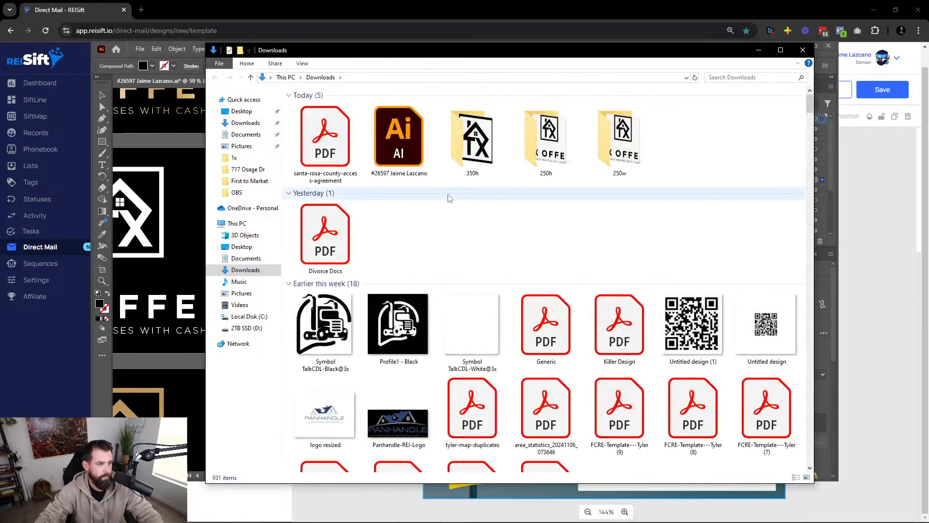
{"action": "double_click", "coordinate": [472, 173]}
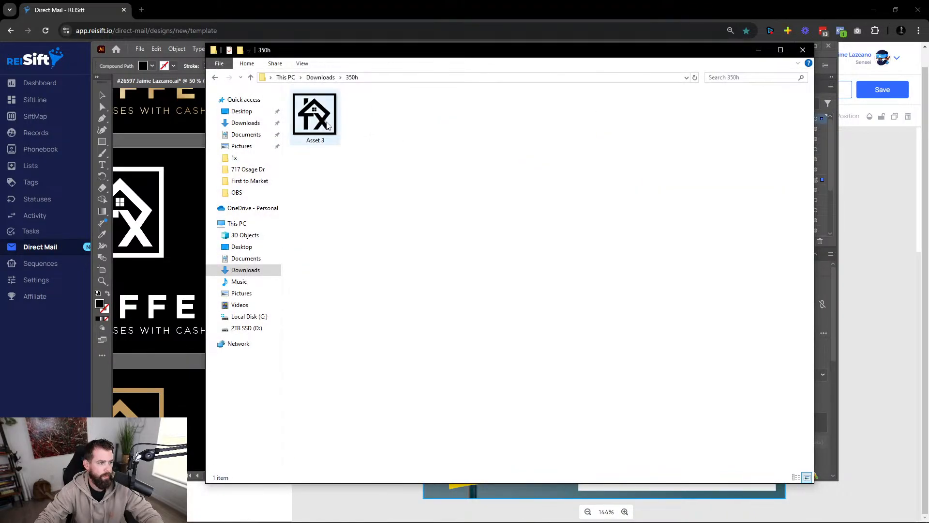
{"action": "left_click", "coordinate": [315, 116]}
Switch to REISift and upload Asset 3 from the 350h folder in Downloads to the design's images.
{"action": "left_click", "coordinate": [87, 9]}
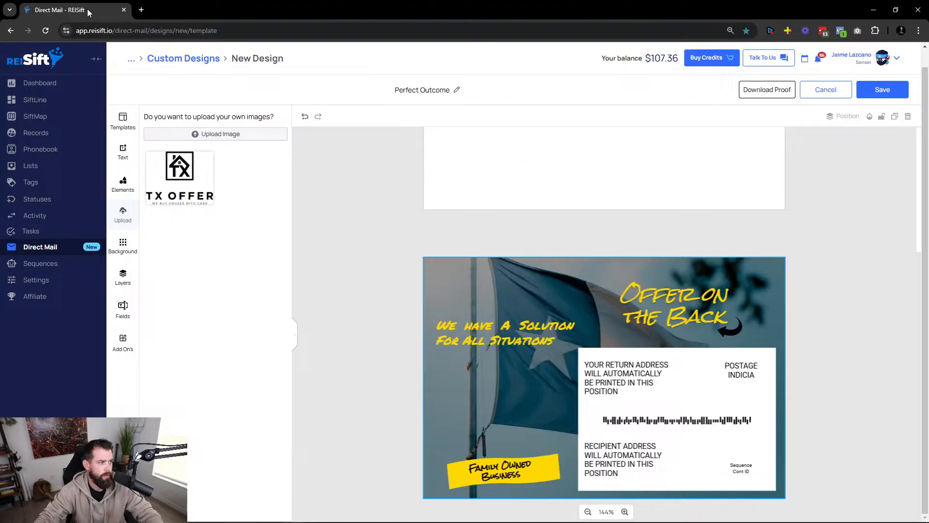
{"action": "left_click", "coordinate": [210, 136]}
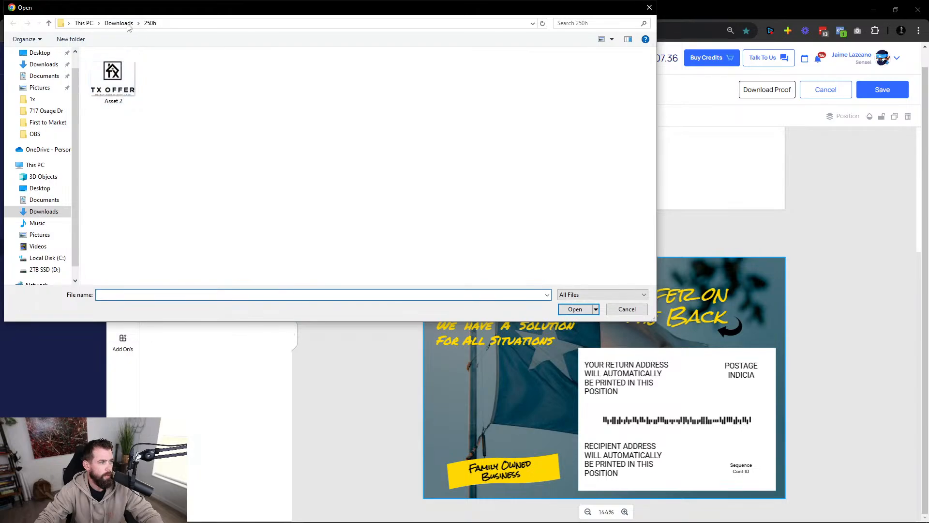
{"action": "left_click", "coordinate": [123, 23]}
{"action": "double_click", "coordinate": [224, 89]}
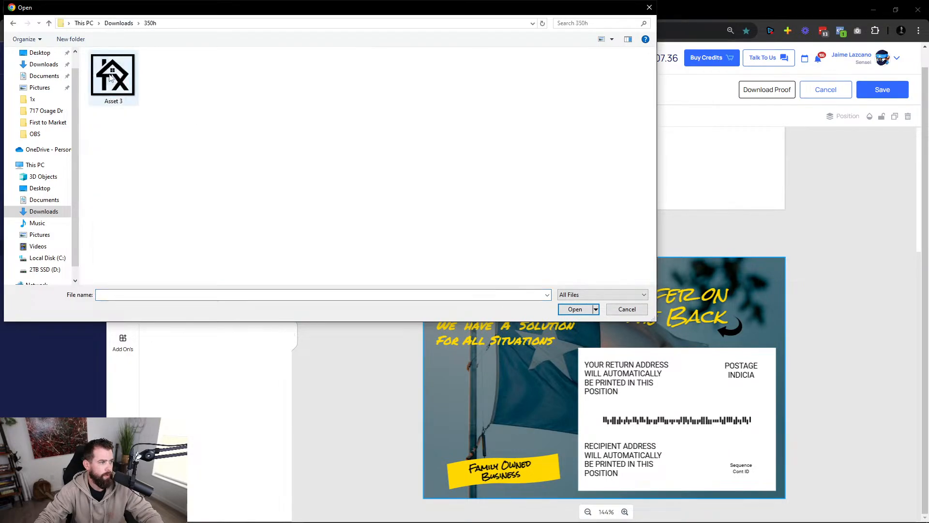
{"action": "left_click", "coordinate": [112, 77]}
{"action": "left_click", "coordinate": [575, 309]}
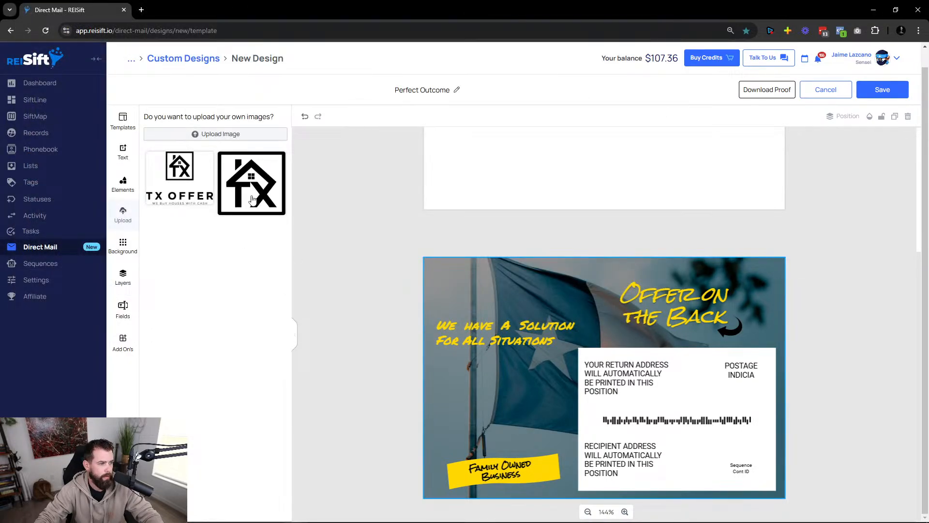
Place the TX house icon on the postcard's flag side, shrunk to fit above the "We have a solution for all situations" text.
{"action": "left_click", "coordinate": [251, 199]}
{"action": "left_click_drag", "start_coordinate": [603, 350], "coordinate": [530, 325]}
{"action": "left_click_drag", "start_coordinate": [649, 463], "coordinate": [478, 301]}
{"action": "left_click", "coordinate": [390, 296]}
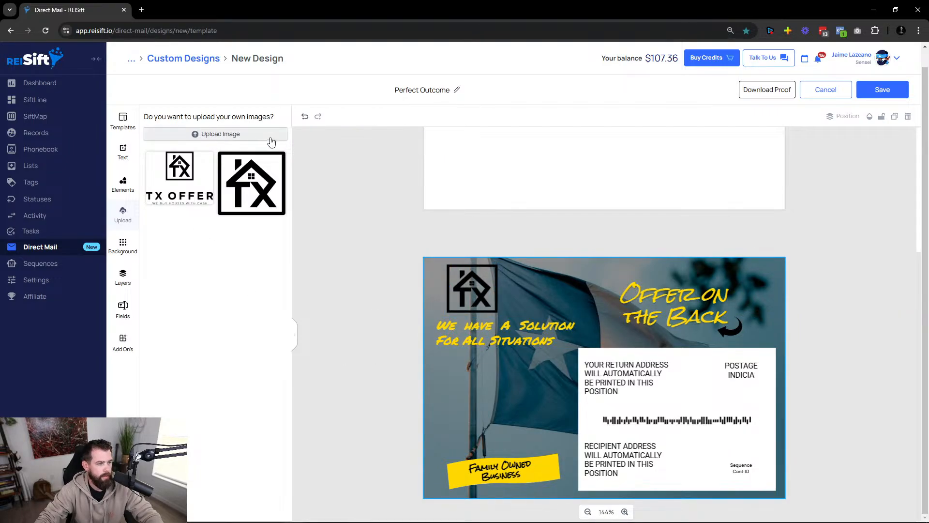
Upload the photo of the man leaning beside a window and place it, scaled down, above the "Family Owned Business" banner.
{"action": "left_click_drag", "start_coordinate": [327, 14], "coordinate": [928, 126]}
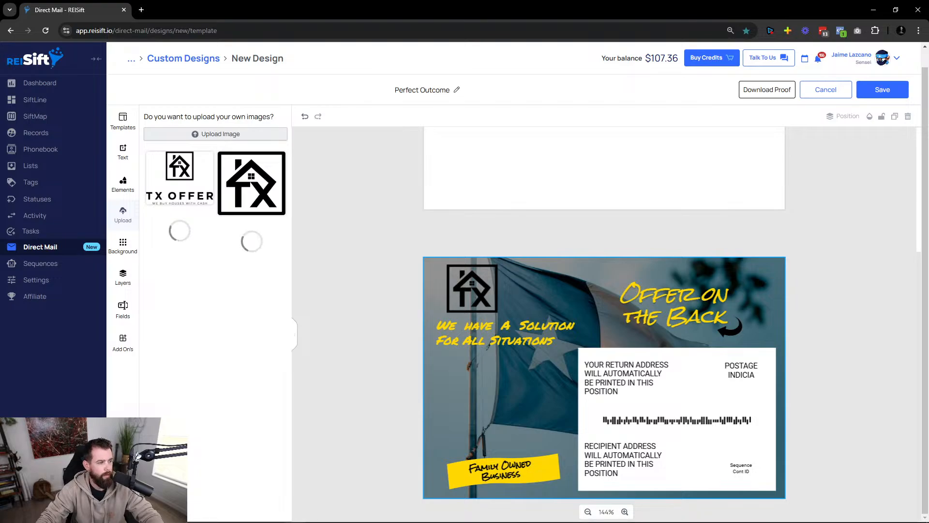
{"action": "left_click", "coordinate": [191, 237]}
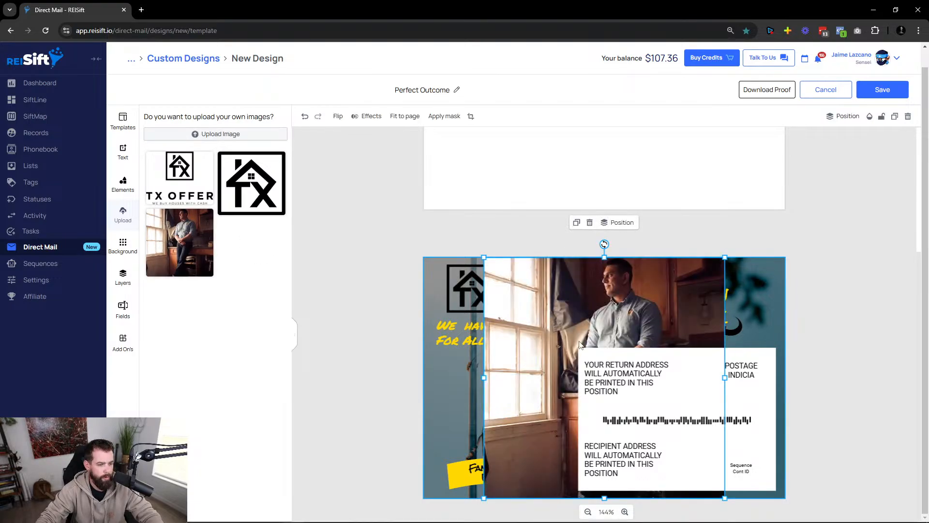
{"action": "left_click_drag", "start_coordinate": [598, 367], "coordinate": [535, 356]}
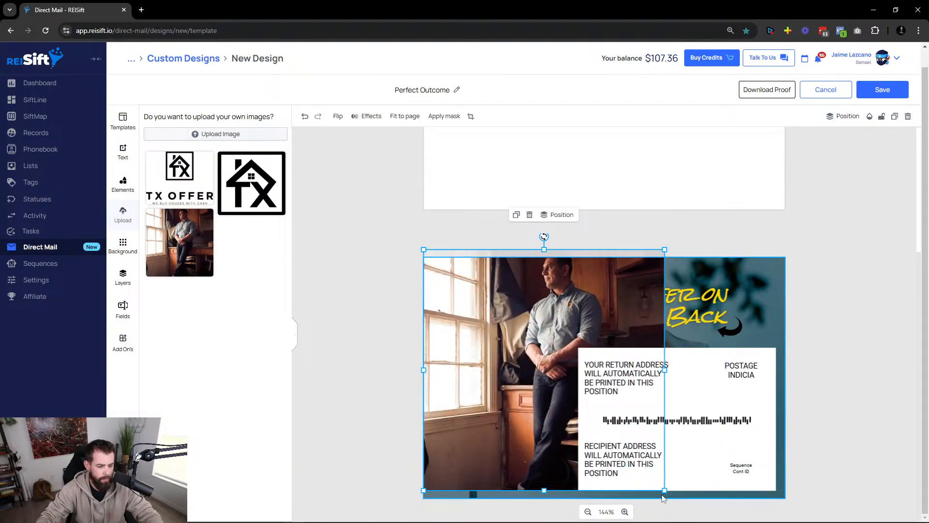
{"action": "left_click_drag", "start_coordinate": [663, 491], "coordinate": [514, 424]}
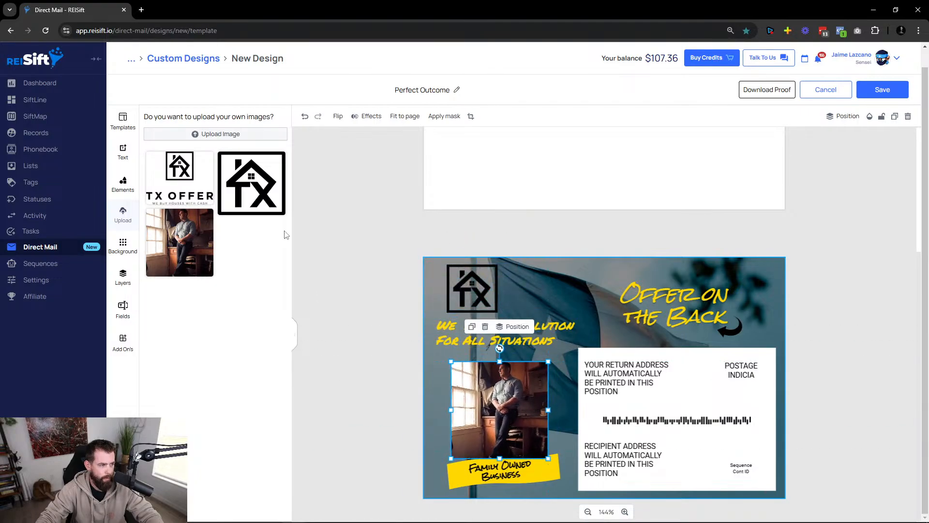
Give the window photo a corner radius of 77 to make it circular and lower it onto the "Family Owned Business" banner.
{"action": "left_click", "coordinate": [368, 121]}
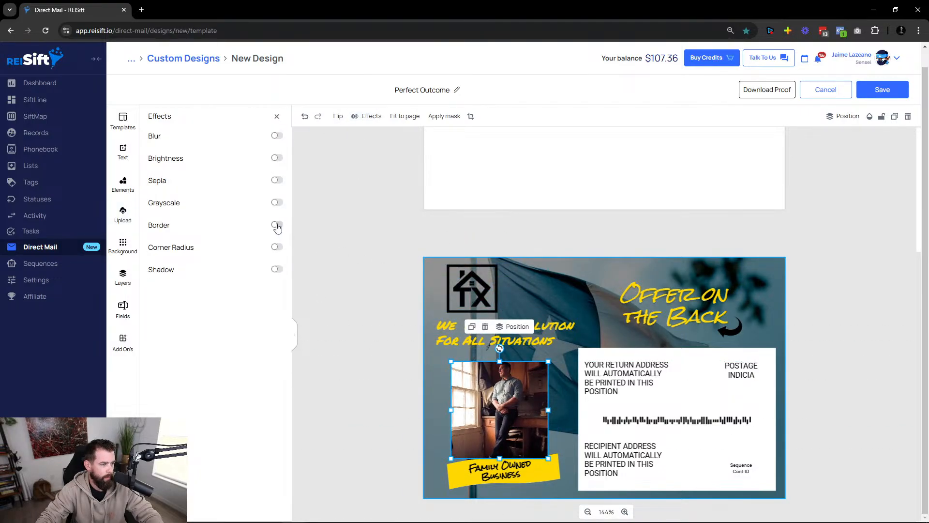
{"action": "left_click", "coordinate": [276, 247]}
{"action": "left_click_drag", "start_coordinate": [219, 265], "coordinate": [248, 263]}
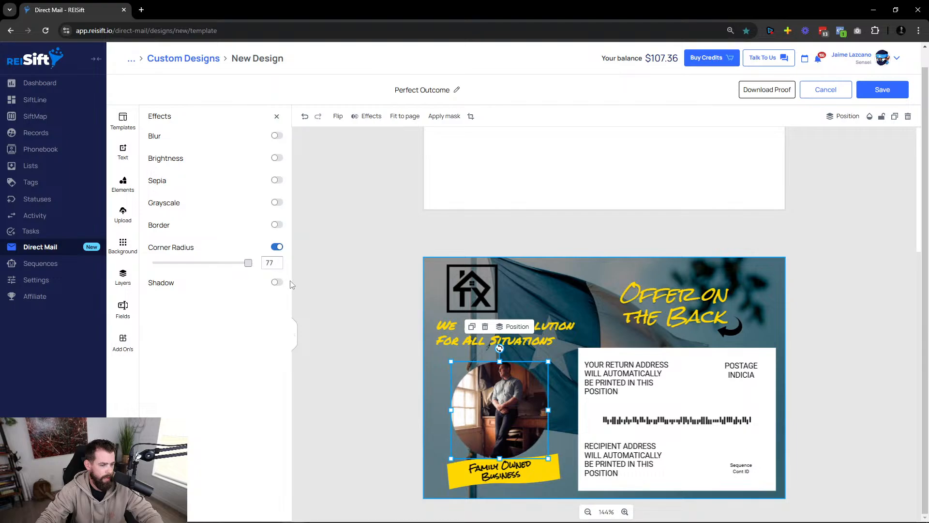
{"action": "left_click", "coordinate": [415, 413]}
{"action": "left_click_drag", "start_coordinate": [482, 417], "coordinate": [480, 437]}
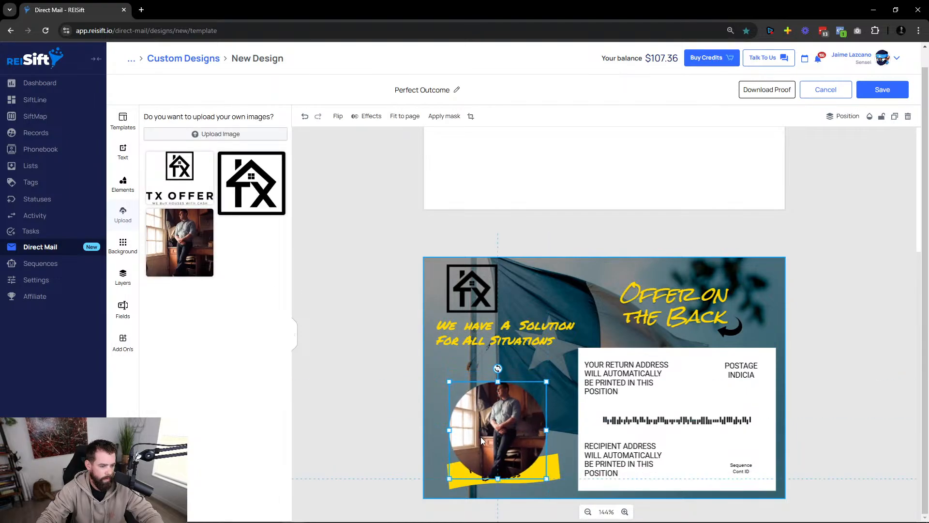
Layer the circular window photo down behind the "Family Owned Business" banner and center it above the banner.
{"action": "right_click", "coordinate": [500, 432]}
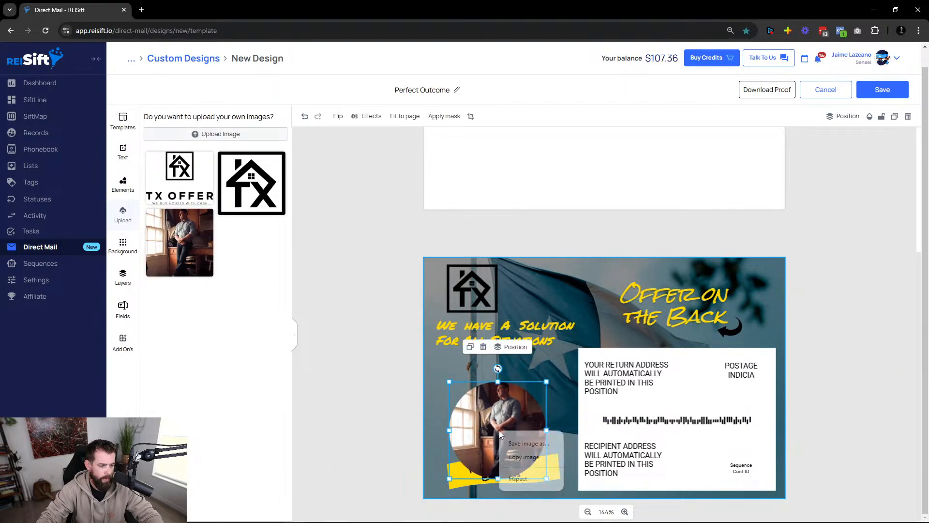
{"action": "left_click", "coordinate": [390, 408]}
{"action": "left_click", "coordinate": [500, 419]}
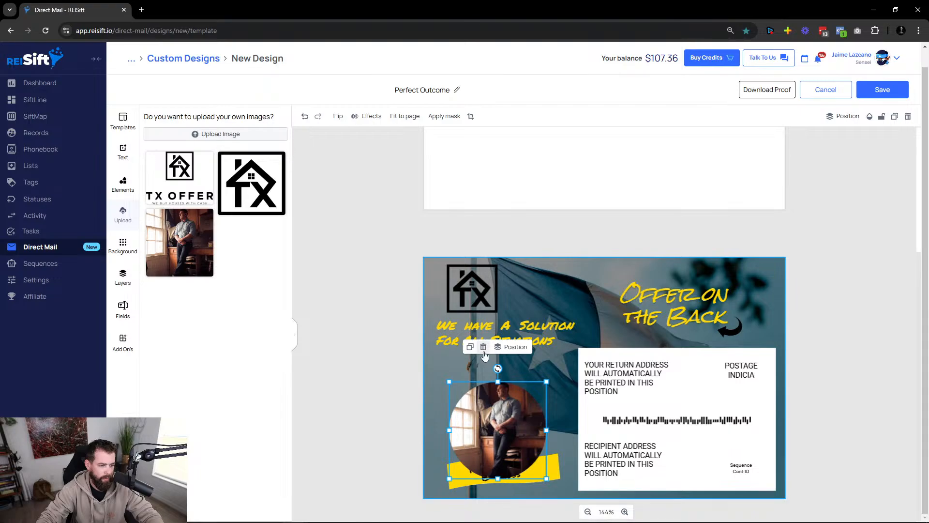
{"action": "left_click", "coordinate": [512, 346]}
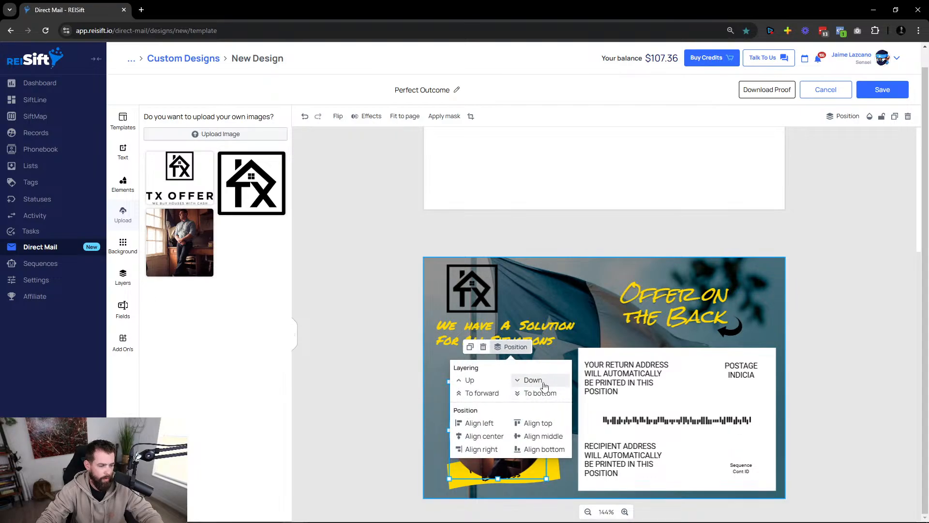
{"action": "left_click", "coordinate": [544, 382]}
{"action": "left_click", "coordinate": [544, 382]}
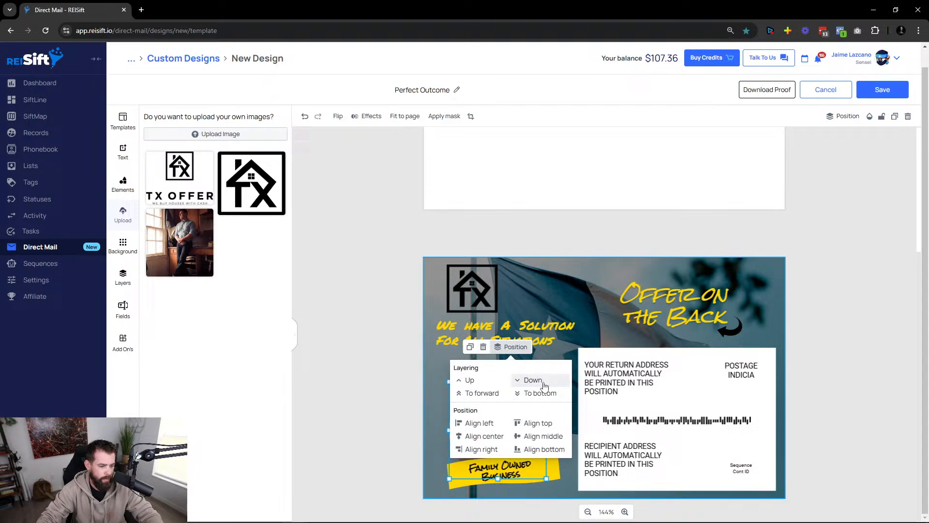
{"action": "left_click", "coordinate": [309, 427]}
{"action": "left_click", "coordinate": [513, 424]}
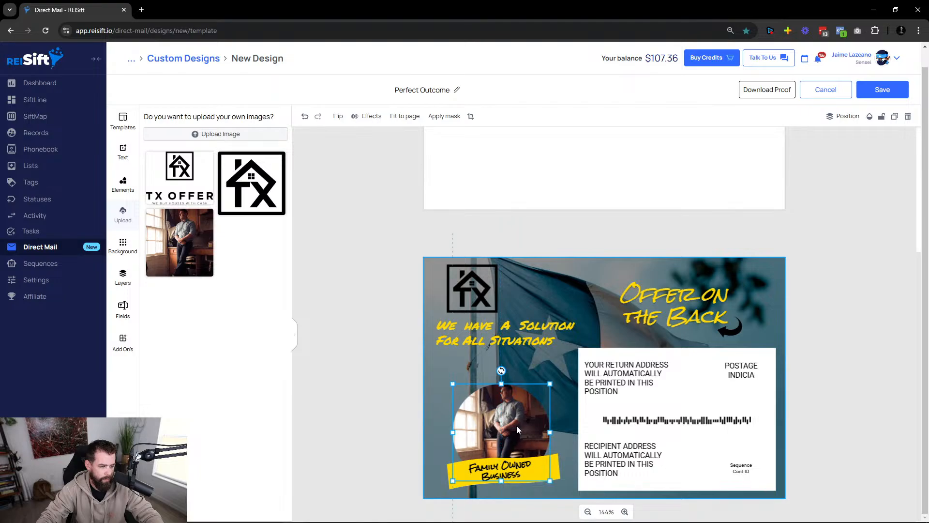
{"action": "left_click", "coordinate": [353, 415]}
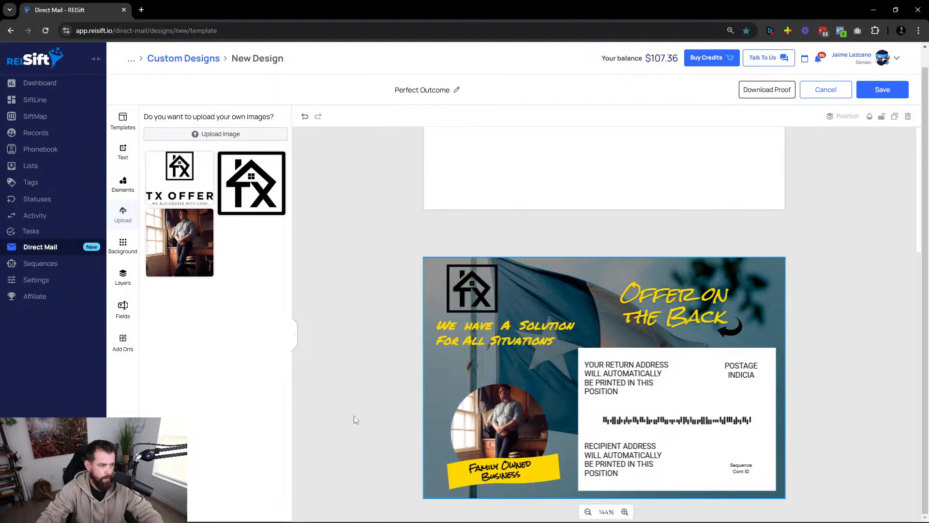
Upload the photo of the seated man in the blue shirt and add it to the flag side of the postcard.
{"action": "left_click", "coordinate": [253, 132]}
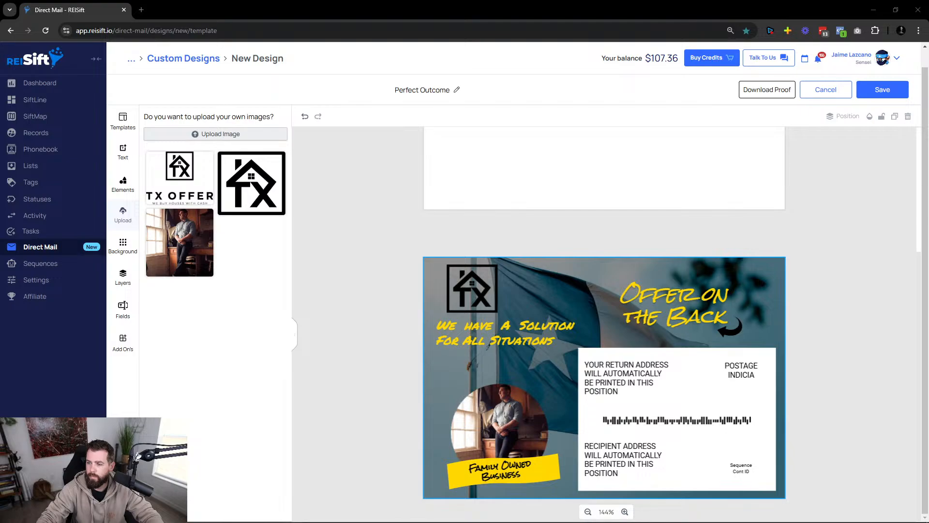
{"action": "left_click", "coordinate": [842, 364]}
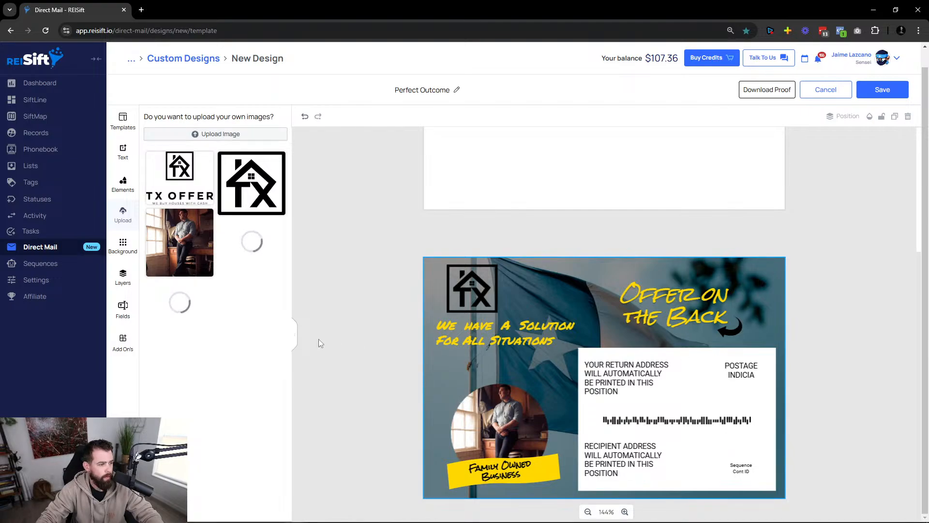
{"action": "left_click", "coordinate": [252, 252]}
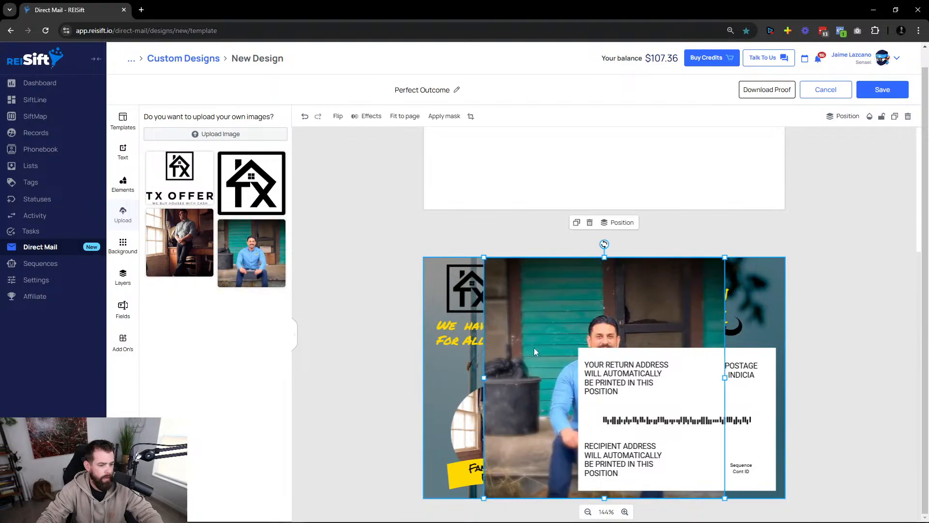
{"action": "left_click_drag", "start_coordinate": [533, 347], "coordinate": [557, 406]}
Delete the circular window photo and place the blue-shirt photo, scaled to the banner's width, in its spot.
{"action": "left_click", "coordinate": [512, 434]}
{"action": "key", "text": "Delete"}
{"action": "left_click_drag", "start_coordinate": [676, 469], "coordinate": [549, 348]}
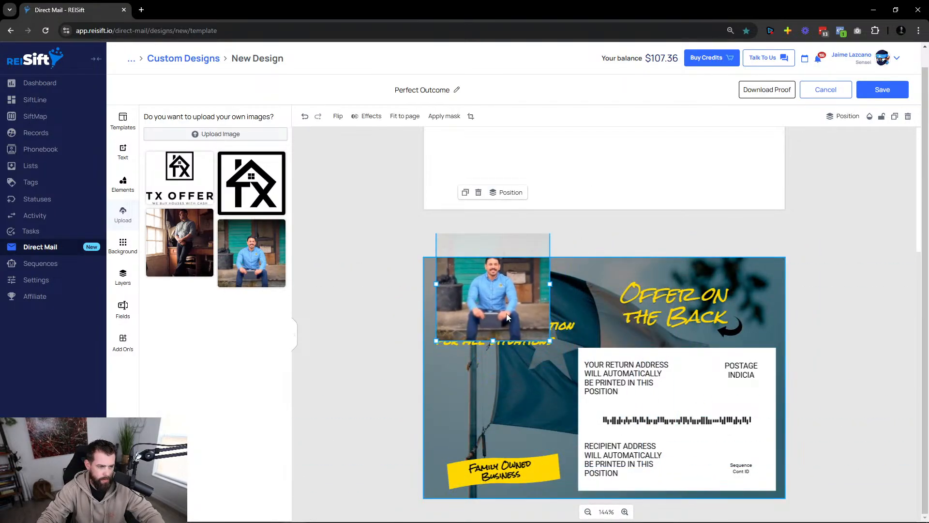
{"action": "left_click_drag", "start_coordinate": [506, 325], "coordinate": [516, 458]}
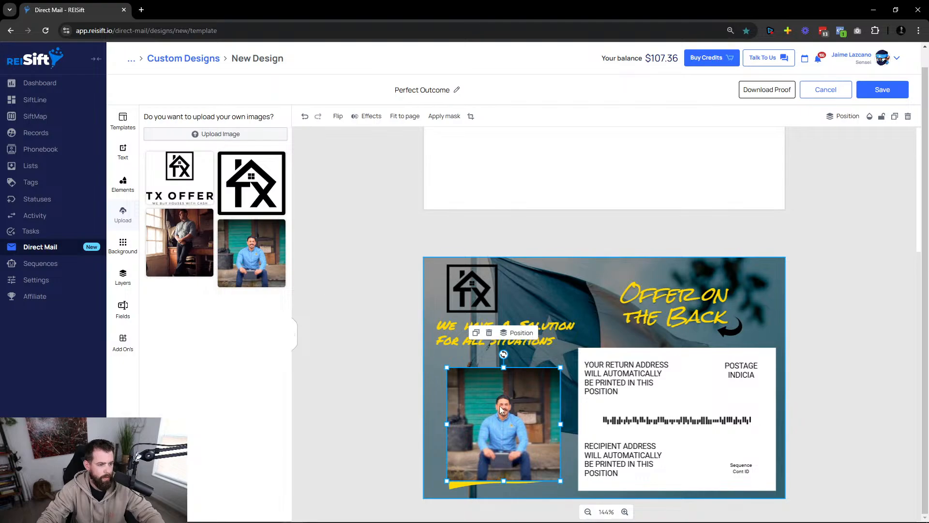
Turn on Corner Radius for the blue-shirt photo and raise it until the photo is circular.
{"action": "left_click", "coordinate": [367, 116]}
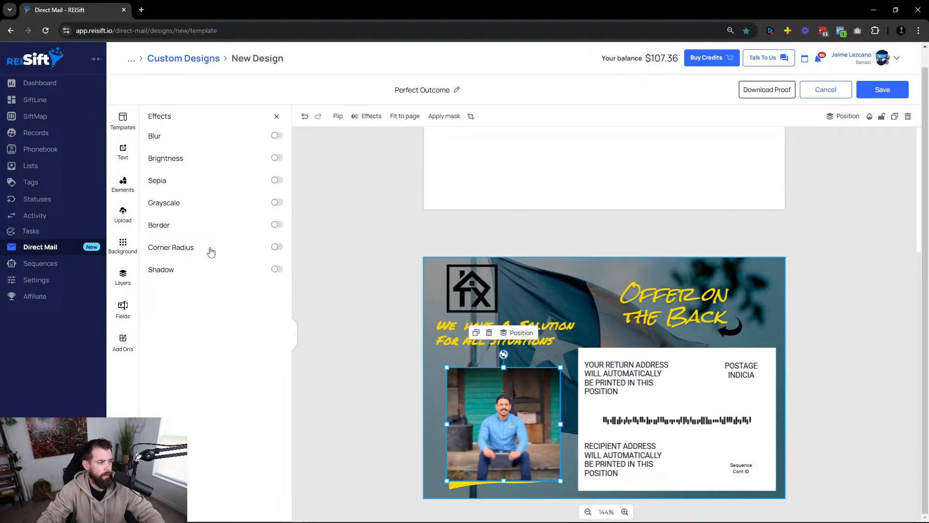
{"action": "left_click", "coordinate": [276, 247]}
{"action": "left_click_drag", "start_coordinate": [220, 268], "coordinate": [259, 269]}
{"action": "left_click", "coordinate": [370, 349]}
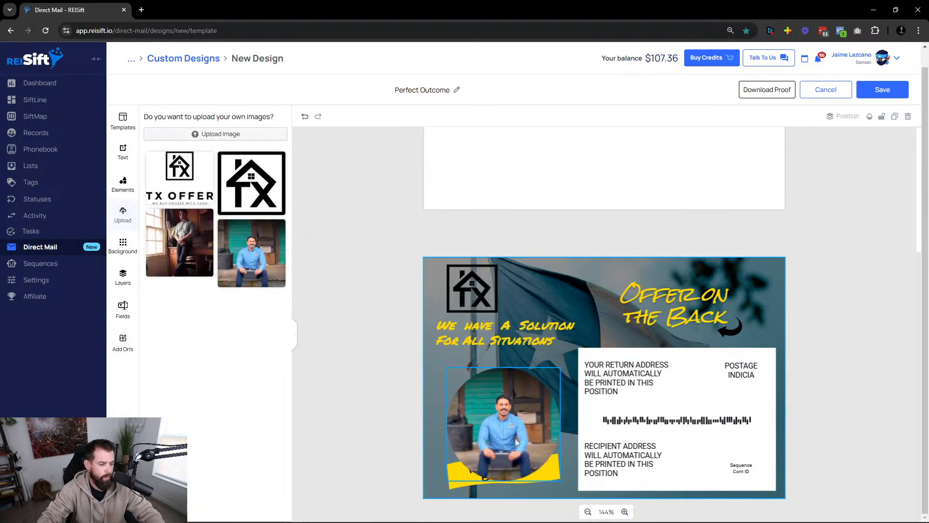
Layer the circular blue-shirt photo down until it sits behind the "Family Owned Business" banner.
{"action": "left_click", "coordinate": [524, 431]}
{"action": "right_click", "coordinate": [528, 437]}
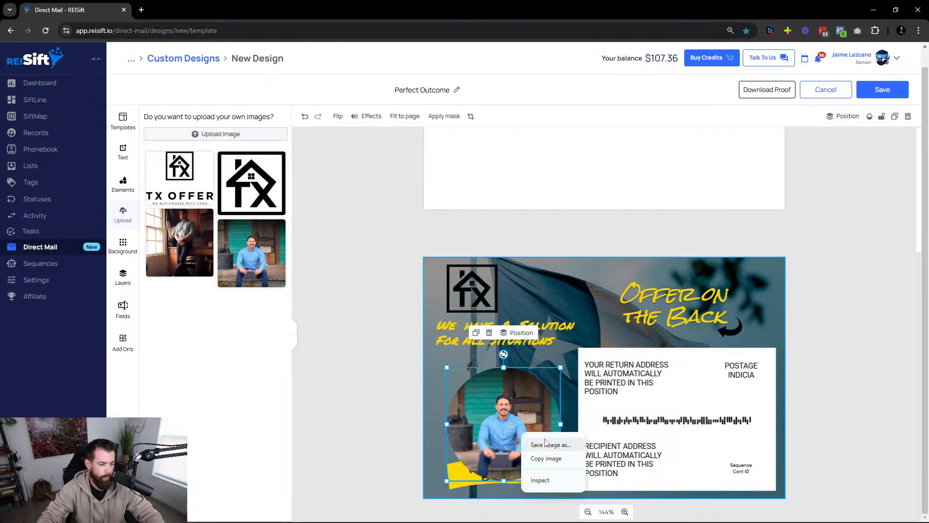
{"action": "left_click", "coordinate": [517, 333]}
{"action": "left_click", "coordinate": [547, 372]}
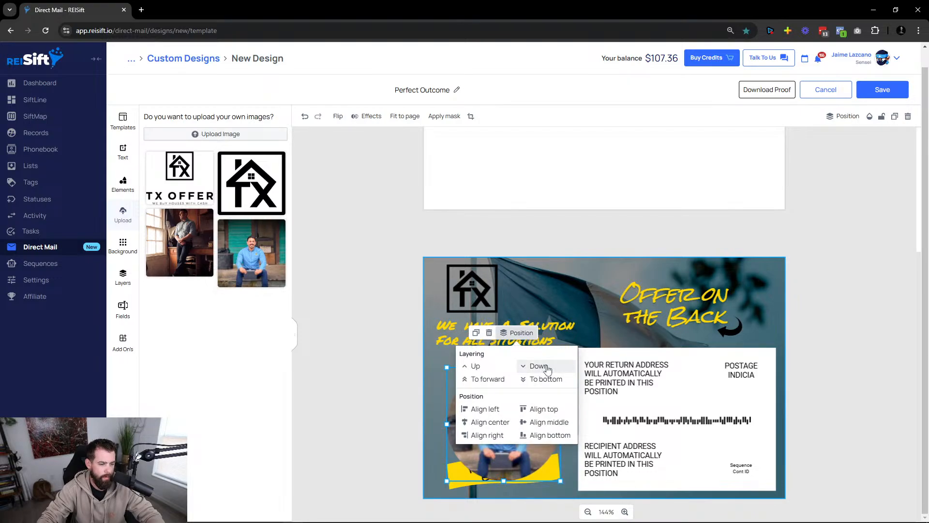
{"action": "left_click", "coordinate": [547, 372]}
{"action": "left_click", "coordinate": [547, 372]}
{"action": "left_click", "coordinate": [331, 419]}
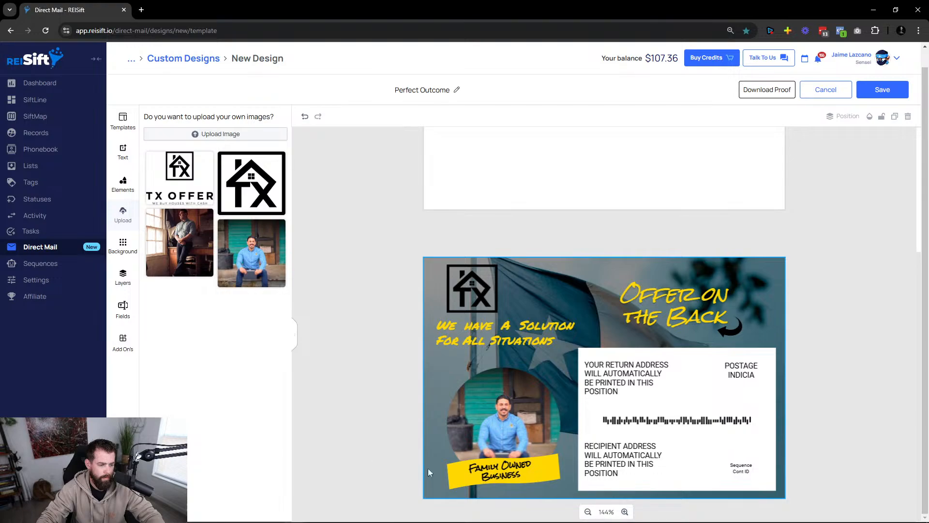
Enlarge the circular blue-shirt photo slightly from its upper-left corner so it spans the banner.
{"action": "left_click", "coordinate": [483, 431]}
{"action": "left_click_drag", "start_coordinate": [446, 368], "coordinate": [442, 366]}
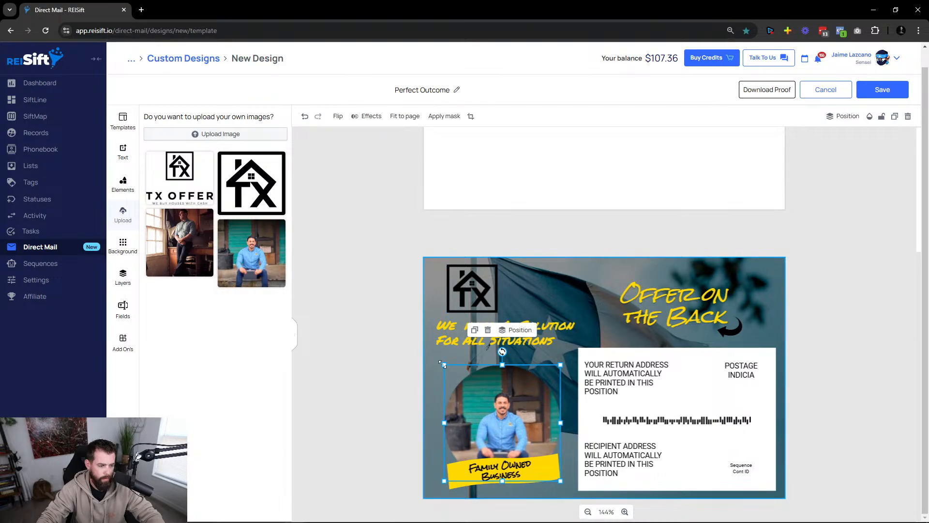
{"action": "left_click", "coordinate": [371, 372]}
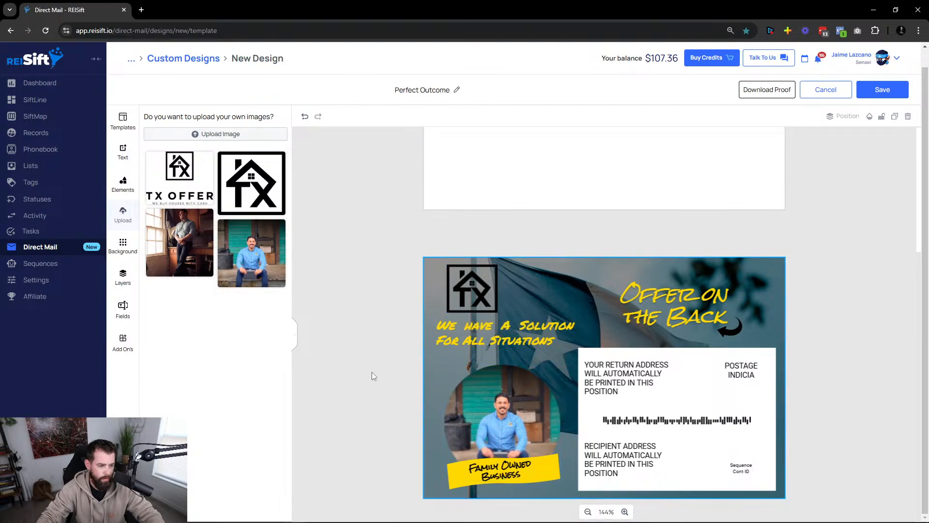
Remove the dark overlay covering the Texas flag background on the mailing side.
{"action": "left_click", "coordinate": [596, 294]}
{"action": "scroll", "coordinate": [365, 226], "scroll_direction": "up", "scroll_amount": 3}
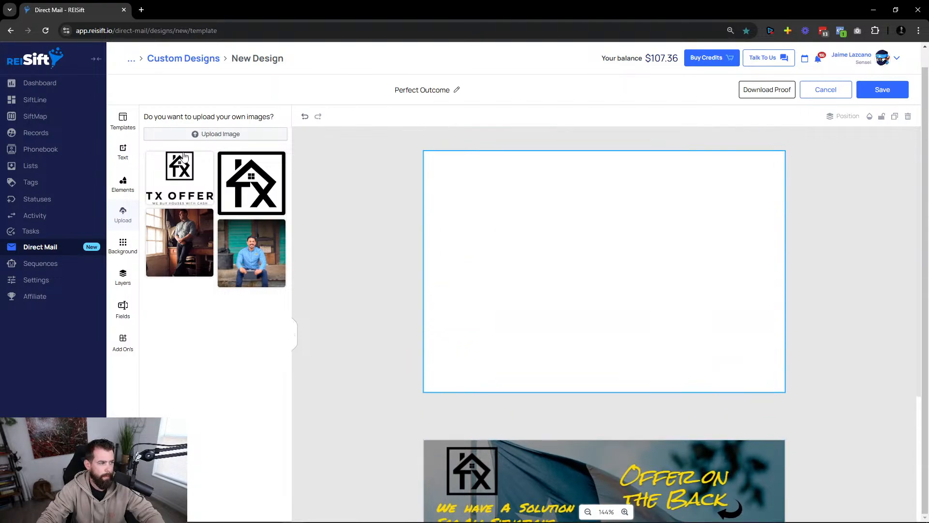
{"action": "scroll", "coordinate": [374, 358], "scroll_direction": "down", "scroll_amount": 3}
{"action": "left_click", "coordinate": [591, 320]}
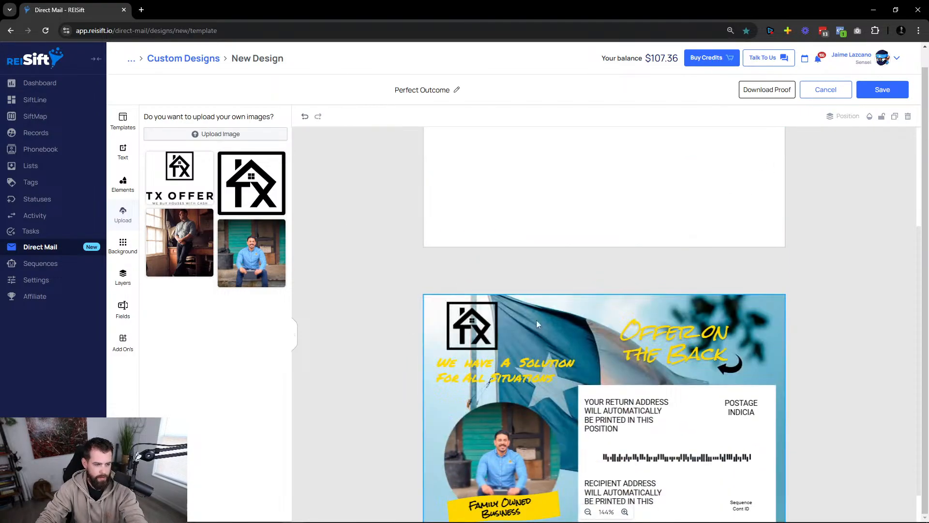
{"action": "scroll", "coordinate": [368, 305], "scroll_direction": "down", "scroll_amount": 1}
Open the Elements library and check the solution text, the "Offer on the Back" heading and the curved arrow on the postcard.
{"action": "left_click", "coordinate": [124, 183]}
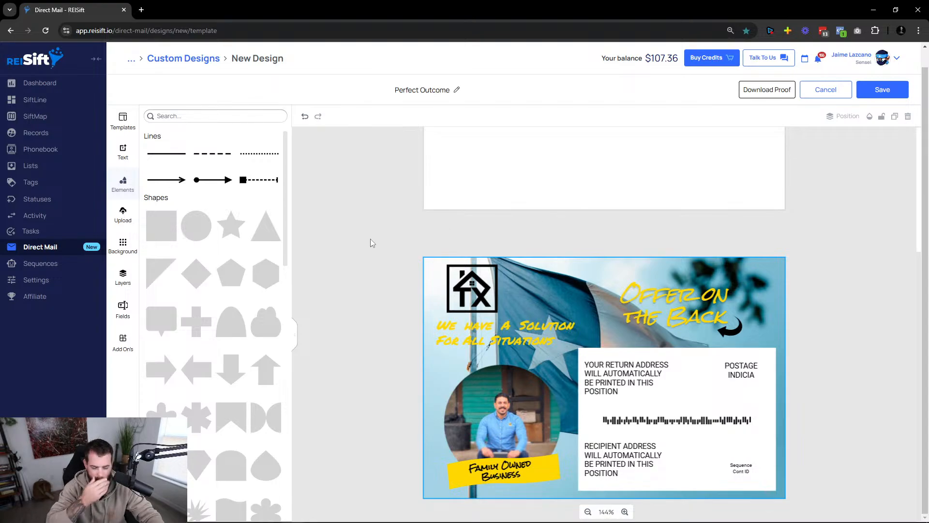
{"action": "left_click", "coordinate": [498, 336]}
{"action": "left_click", "coordinate": [682, 319]}
{"action": "left_click", "coordinate": [747, 330]}
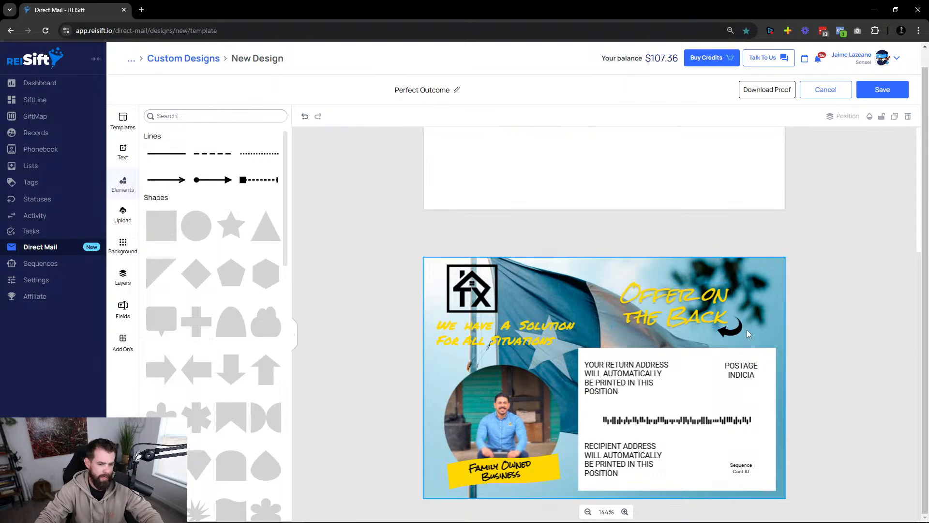
{"action": "left_click", "coordinate": [730, 331]}
{"action": "left_click", "coordinate": [589, 302]}
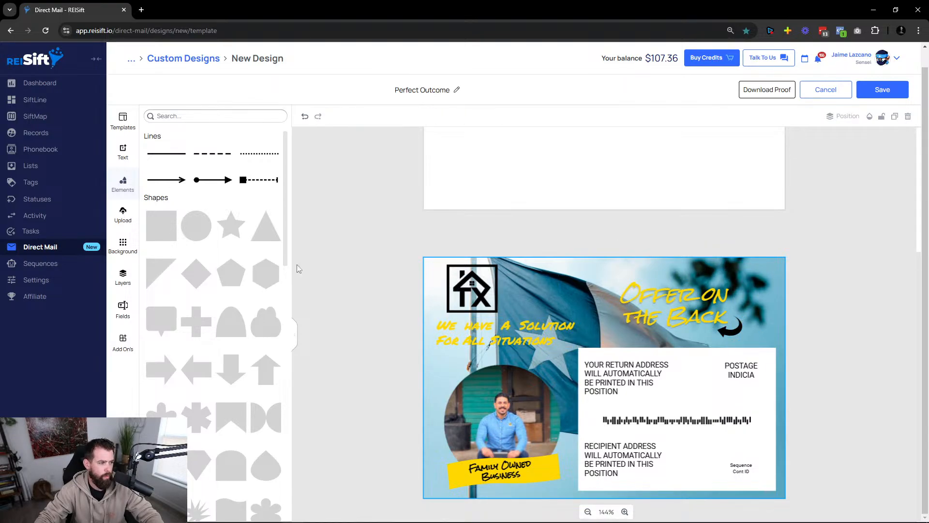
Add a square shape to the mailing side and stretch it to cover the whole card area.
{"action": "left_click", "coordinate": [162, 222]}
{"action": "left_click_drag", "start_coordinate": [589, 349], "coordinate": [440, 265]}
{"action": "left_click_drag", "start_coordinate": [507, 342], "coordinate": [690, 472]}
{"action": "left_click_drag", "start_coordinate": [664, 376], "coordinate": [785, 377]}
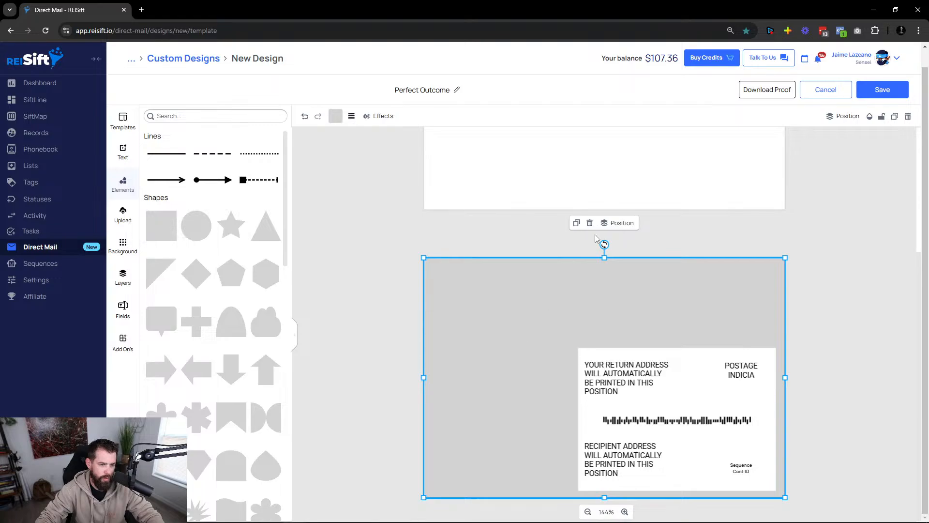
Layer the full-card rectangle down until the logo, circular photo, banner, arrow and "Offer on the Back" heading sit in front of it.
{"action": "left_click", "coordinate": [618, 223]}
{"action": "left_click", "coordinate": [643, 256]}
{"action": "left_click", "coordinate": [646, 257]}
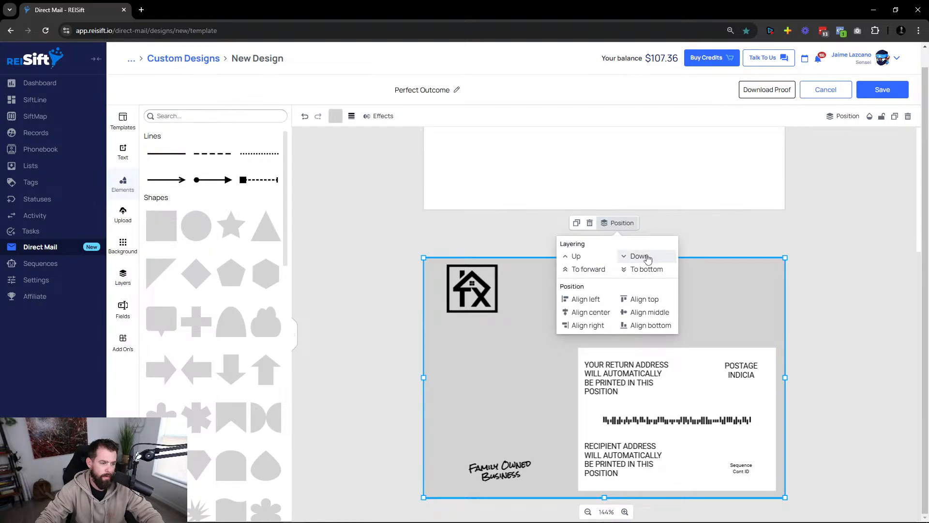
{"action": "left_click", "coordinate": [646, 256]}
{"action": "left_click", "coordinate": [646, 256]}
{"action": "left_click", "coordinate": [646, 256]}
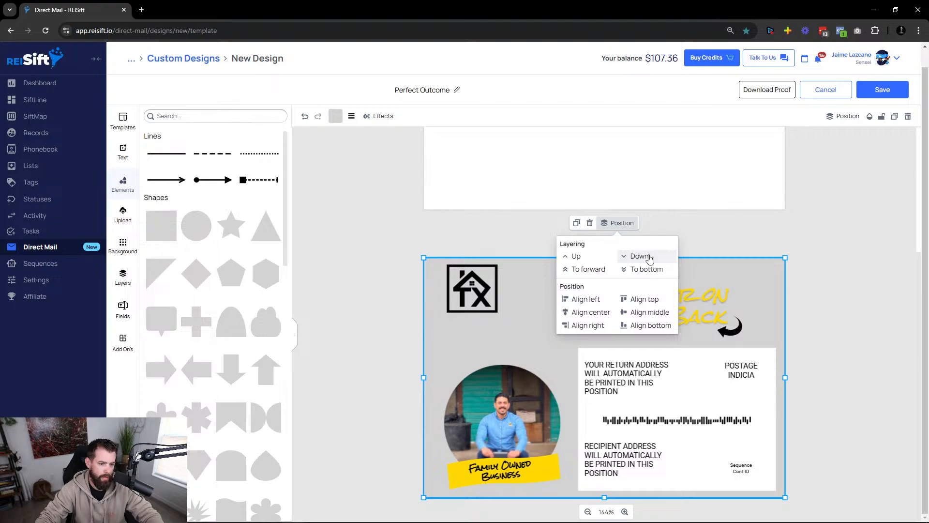
{"action": "left_click", "coordinate": [742, 241]}
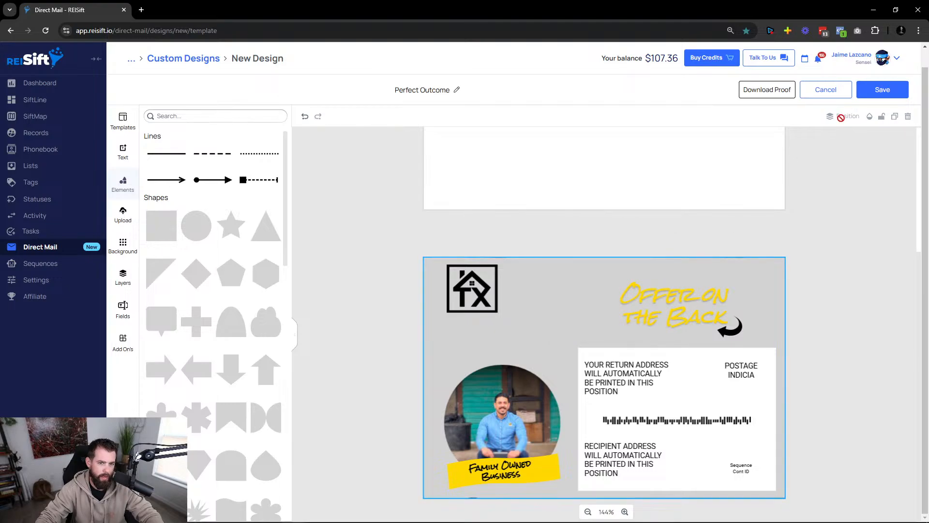
Lower the full-card rectangle's opacity so the Texas flag background shows through it.
{"action": "left_click", "coordinate": [745, 290]}
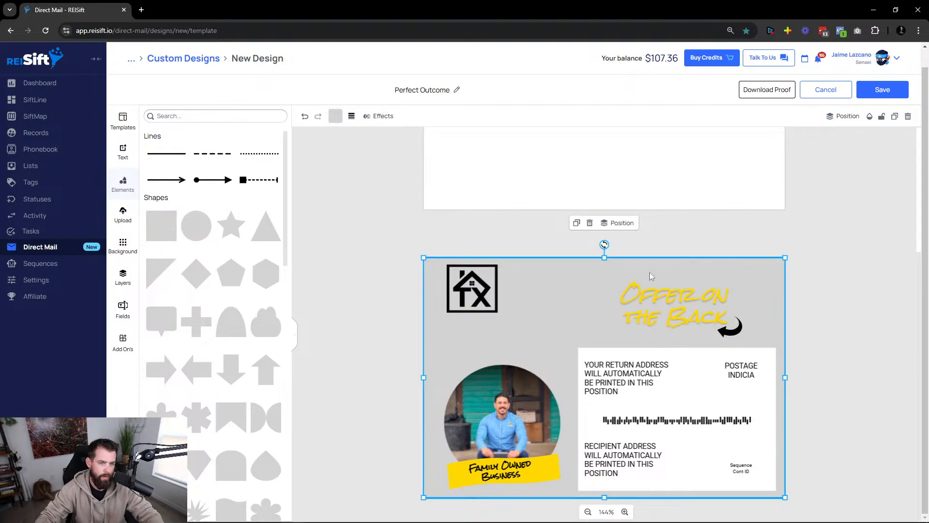
{"action": "scroll", "coordinate": [684, 365], "scroll_direction": "up", "scroll_amount": 3}
{"action": "scroll", "coordinate": [554, 393], "scroll_direction": "down", "scroll_amount": 3}
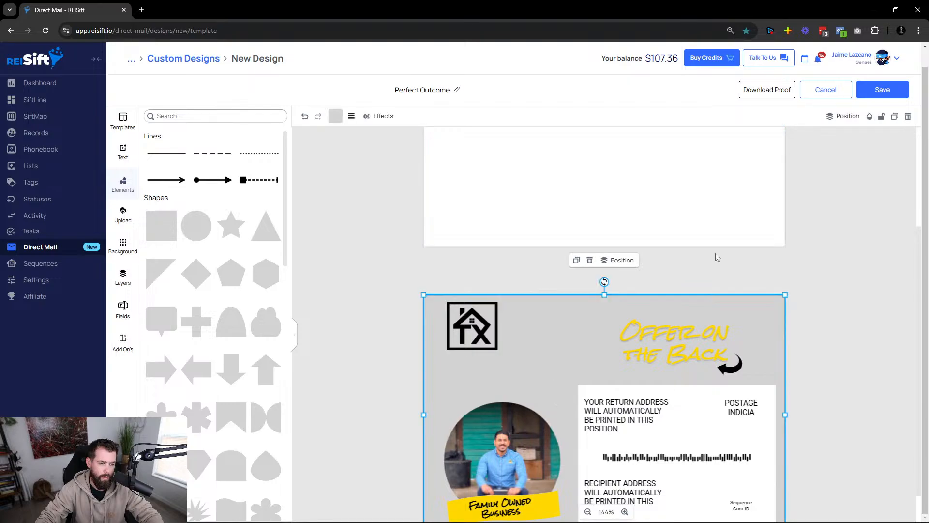
{"action": "left_click", "coordinate": [869, 116]}
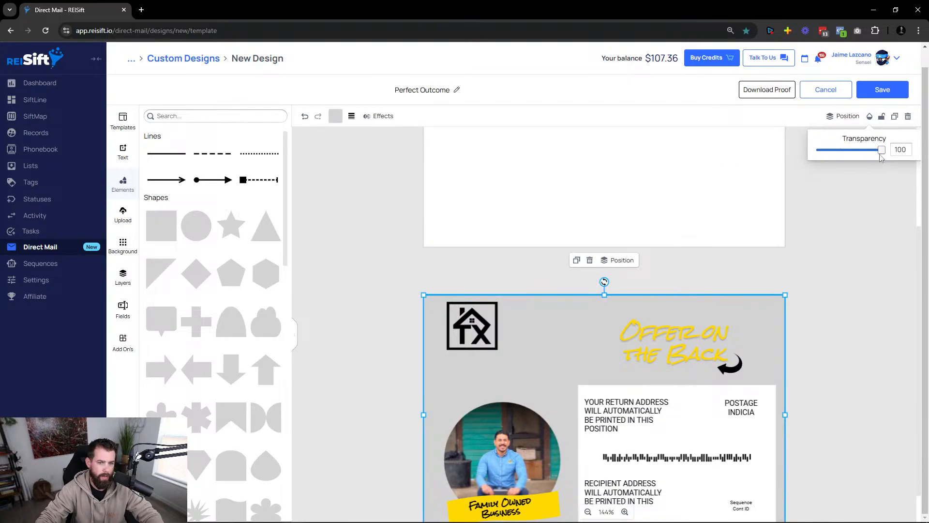
{"action": "left_click_drag", "start_coordinate": [880, 150], "coordinate": [843, 150]}
Try yellow, black and dark grey fills on the full-card rectangle and settle on white (FFFFFF).
{"action": "left_click", "coordinate": [336, 116]}
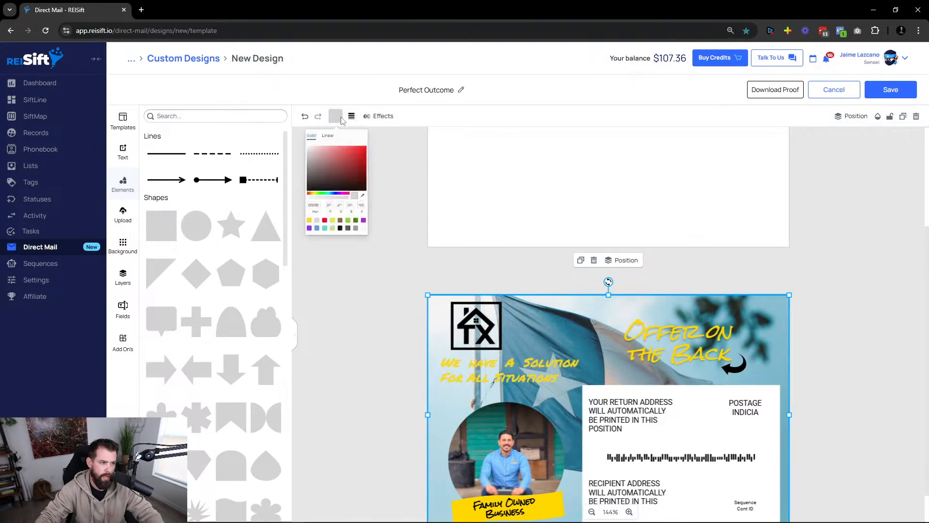
{"action": "left_click", "coordinate": [297, 263]}
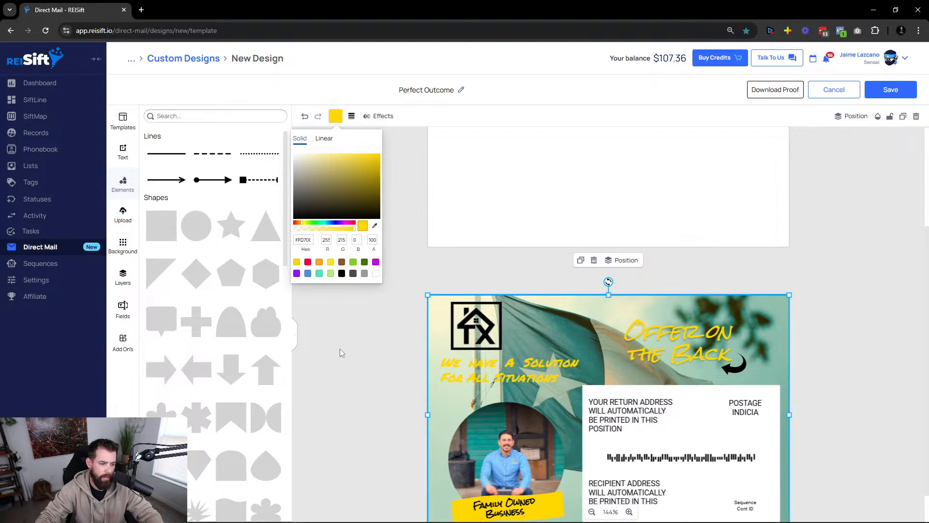
{"action": "left_click", "coordinate": [343, 274]}
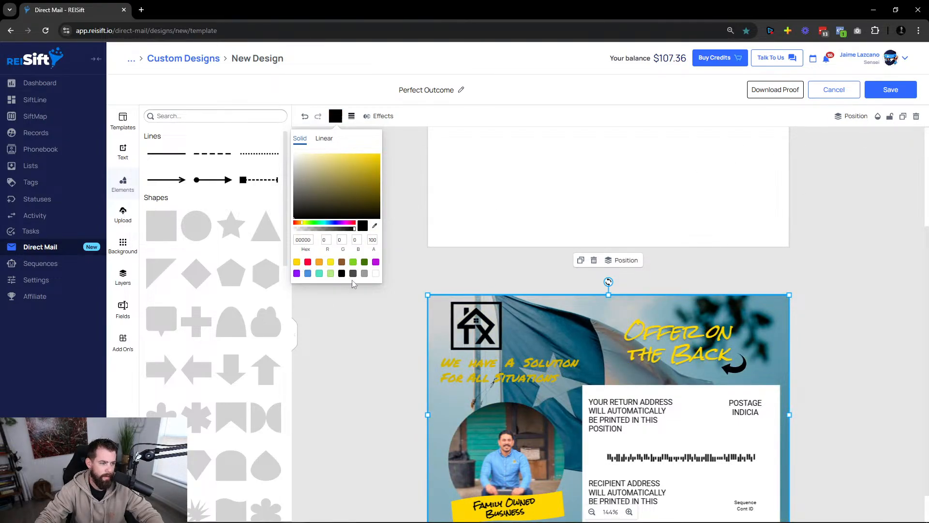
{"action": "left_click", "coordinate": [353, 274]}
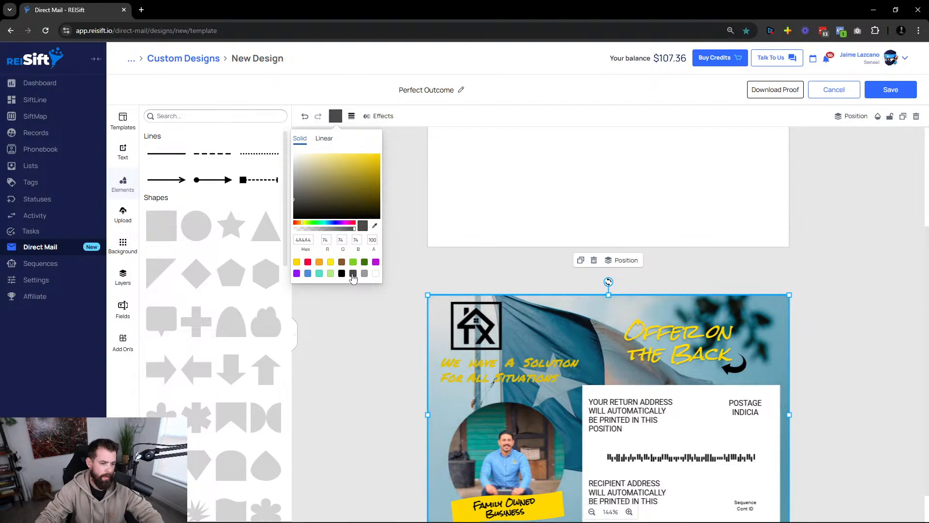
{"action": "left_click", "coordinate": [376, 274]}
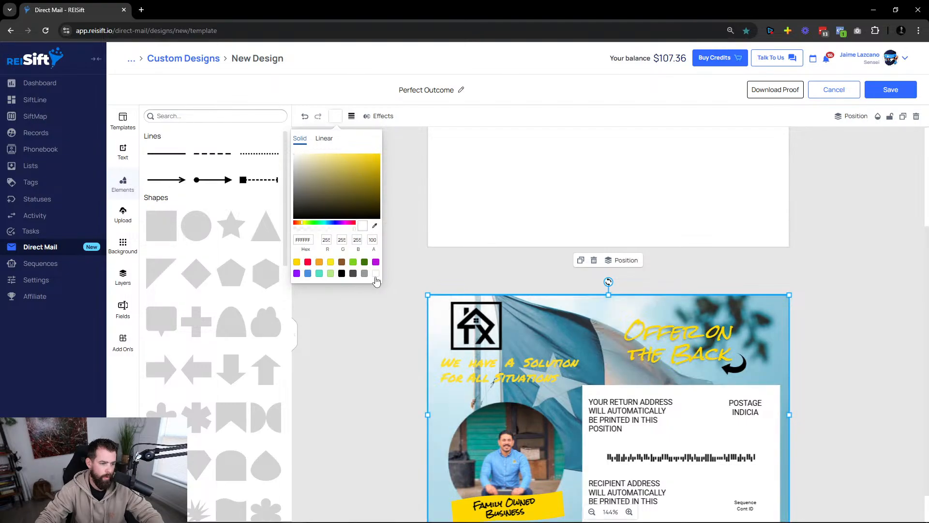
{"action": "left_click", "coordinate": [382, 367]}
{"action": "scroll", "coordinate": [383, 366], "scroll_direction": "down", "scroll_amount": 1}
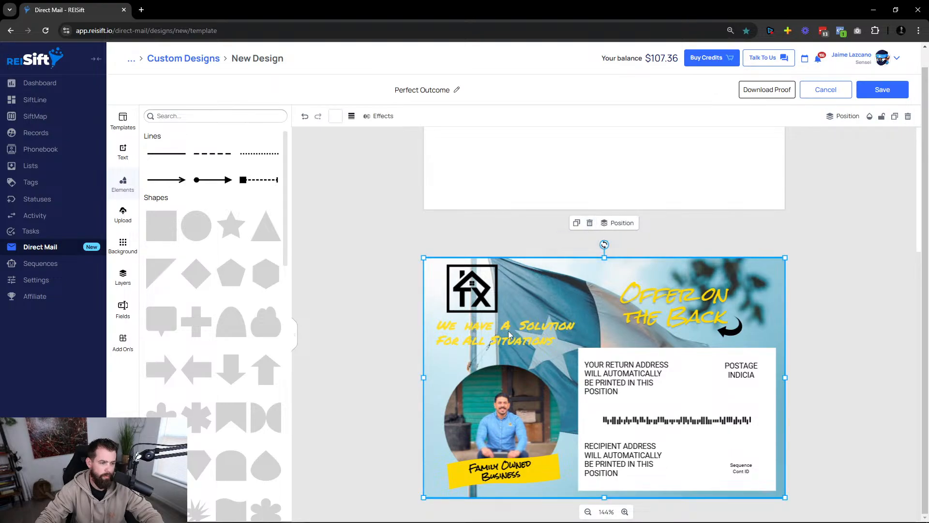
{"action": "left_click", "coordinate": [620, 223]}
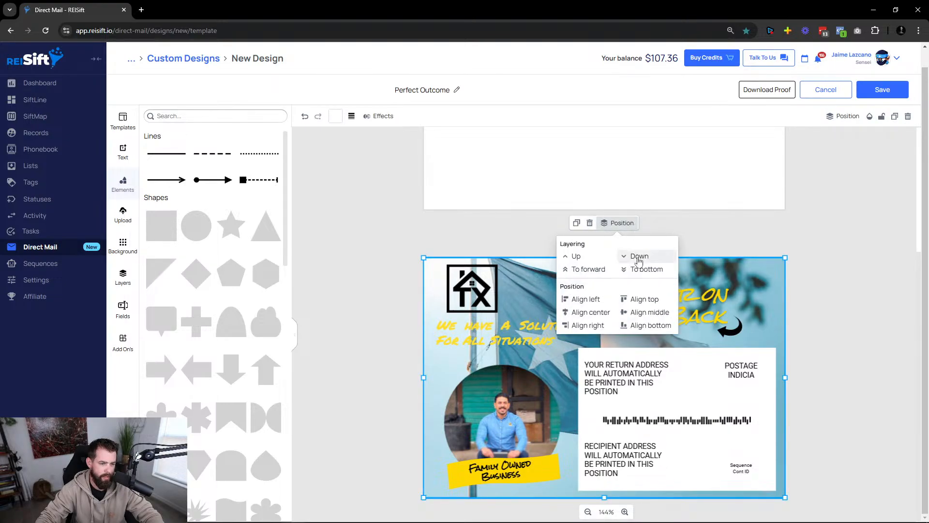
{"action": "left_click", "coordinate": [492, 330]}
{"action": "left_click", "coordinate": [492, 330]}
{"action": "left_click", "coordinate": [665, 306]}
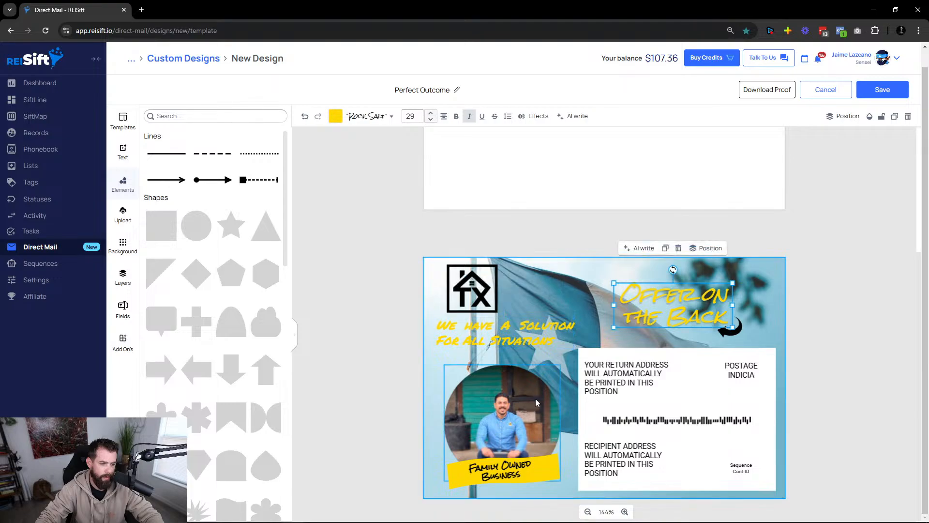
{"action": "left_click", "coordinate": [503, 472]}
Give the "We have a solution for all situations" text a black shadow with offset X 2, offset Y 5 and 100 opacity.
{"action": "left_click", "coordinate": [488, 344]}
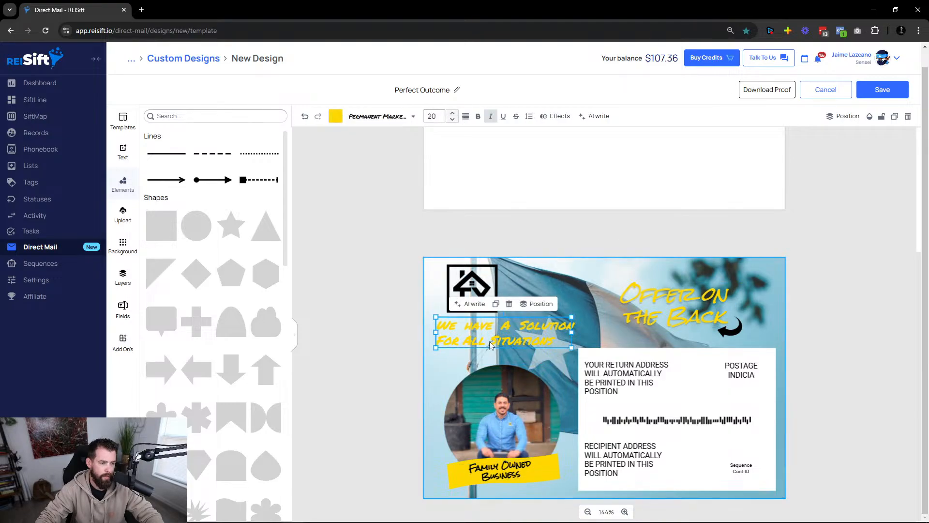
{"action": "left_click", "coordinate": [476, 118]}
{"action": "left_click", "coordinate": [476, 118]}
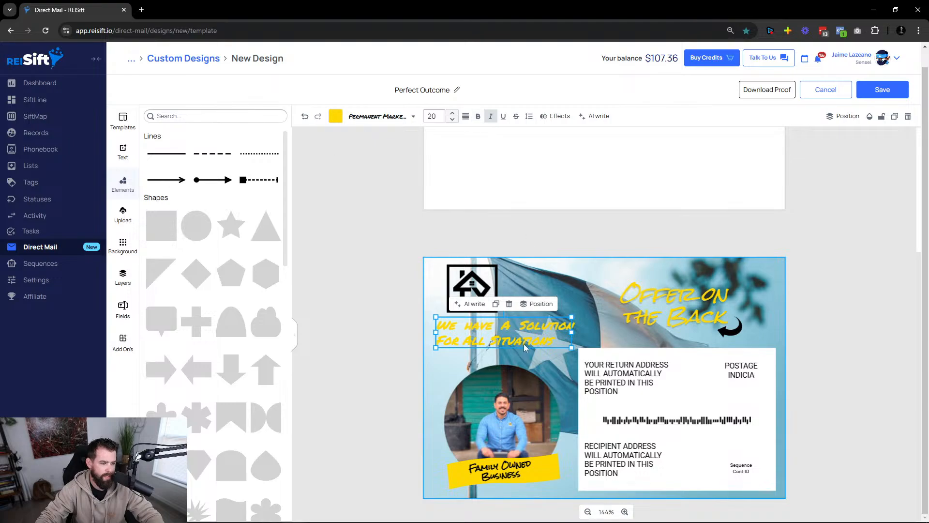
{"action": "left_click", "coordinate": [554, 116]}
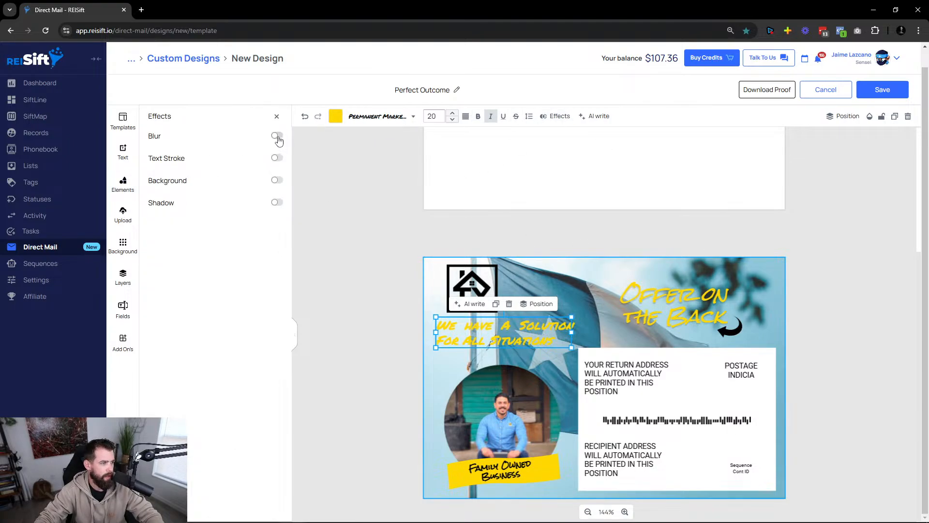
{"action": "left_click", "coordinate": [277, 204]}
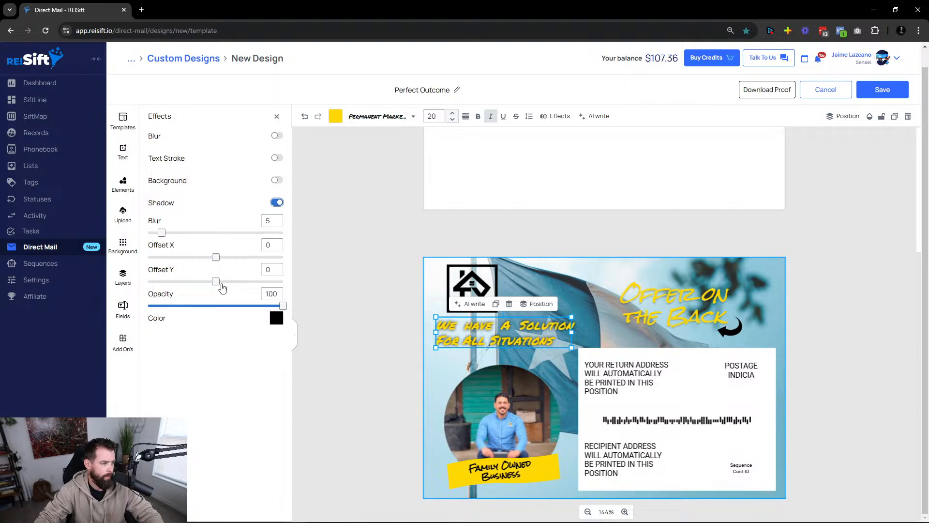
{"action": "left_click_drag", "start_coordinate": [215, 256], "coordinate": [222, 281]}
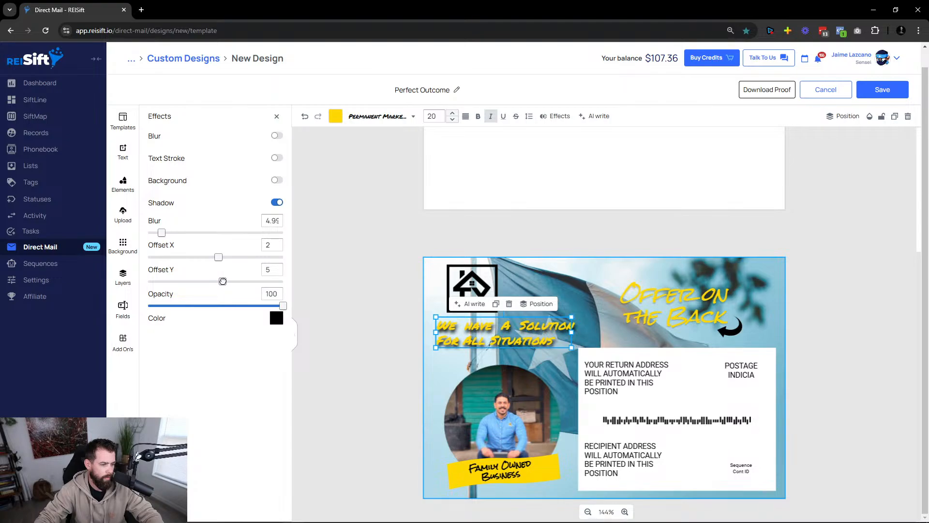
{"action": "left_click", "coordinate": [338, 310]}
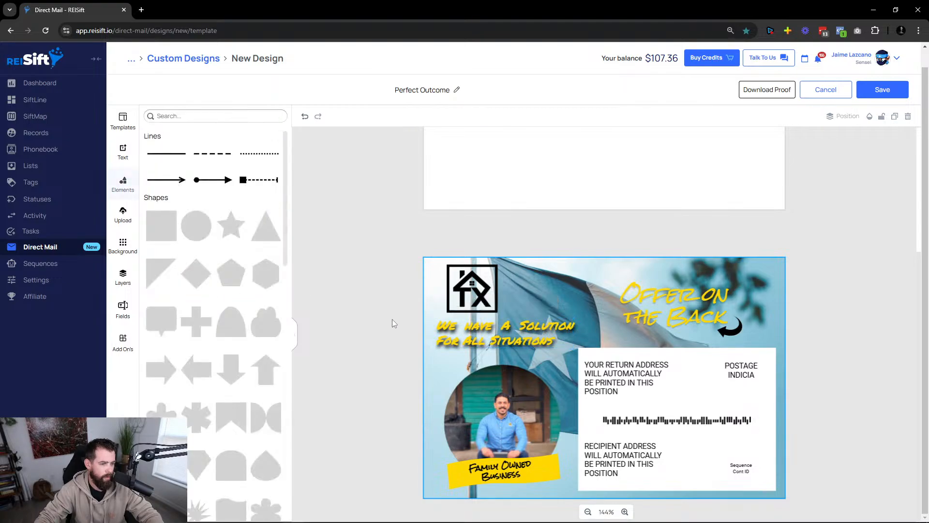
{"action": "left_click", "coordinate": [393, 361]}
Strengthen the "Offer on the Back" heading's shadow by setting its opacity to 100 and offset X to 2.
{"action": "left_click", "coordinate": [685, 309]}
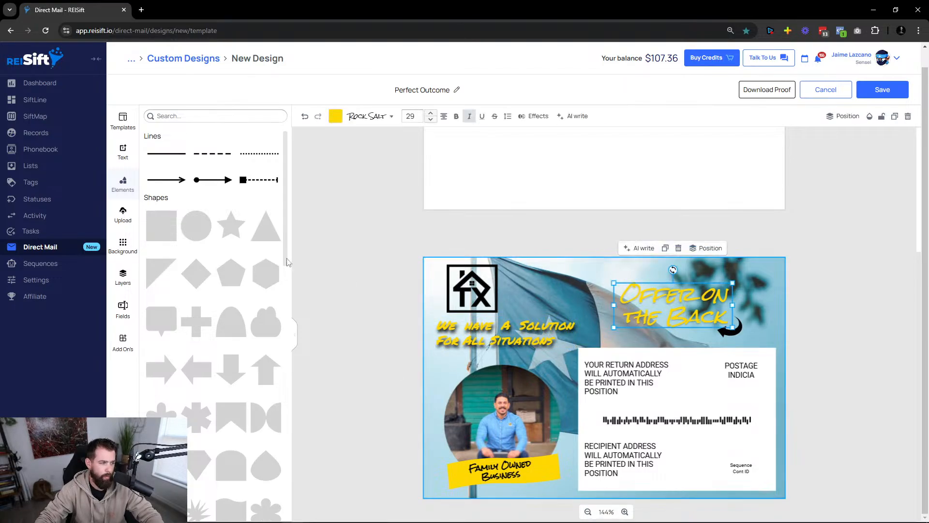
{"action": "left_click", "coordinate": [534, 117]}
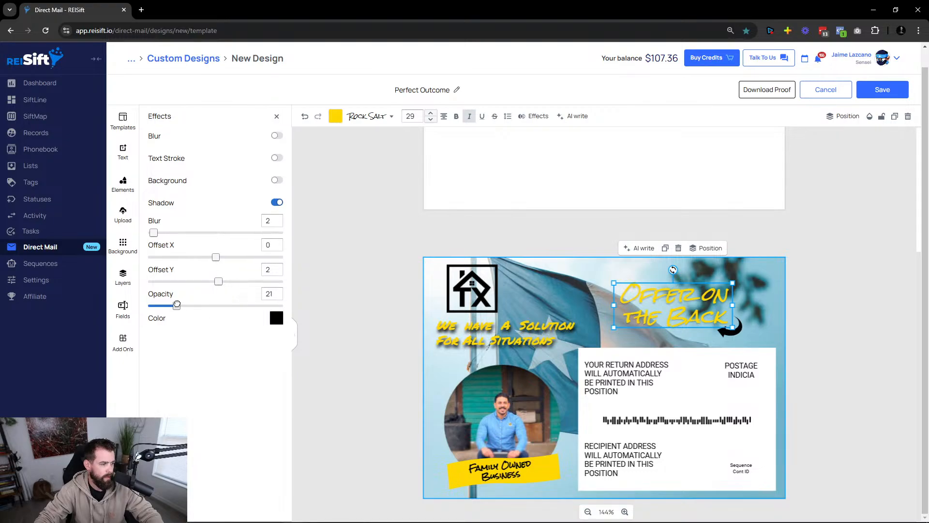
{"action": "left_click_drag", "start_coordinate": [175, 306], "coordinate": [298, 314]}
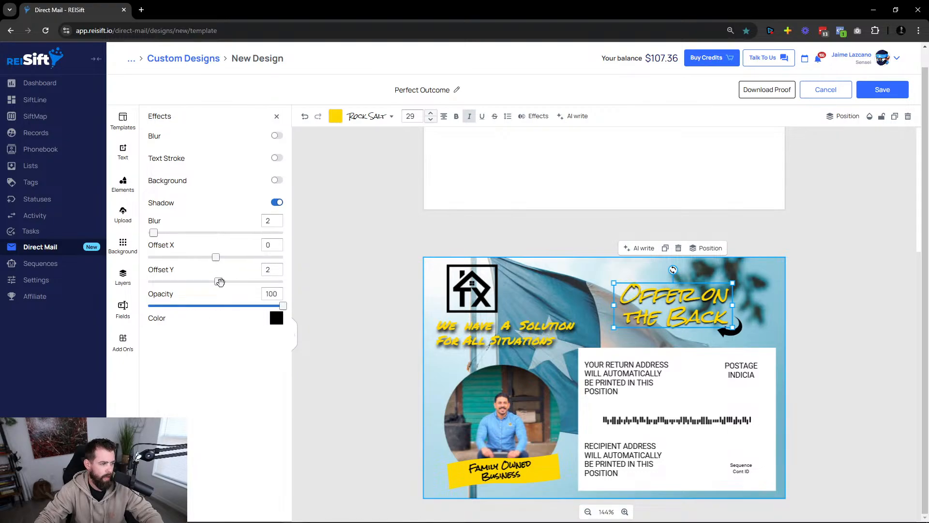
{"action": "left_click_drag", "start_coordinate": [216, 257], "coordinate": [218, 257]}
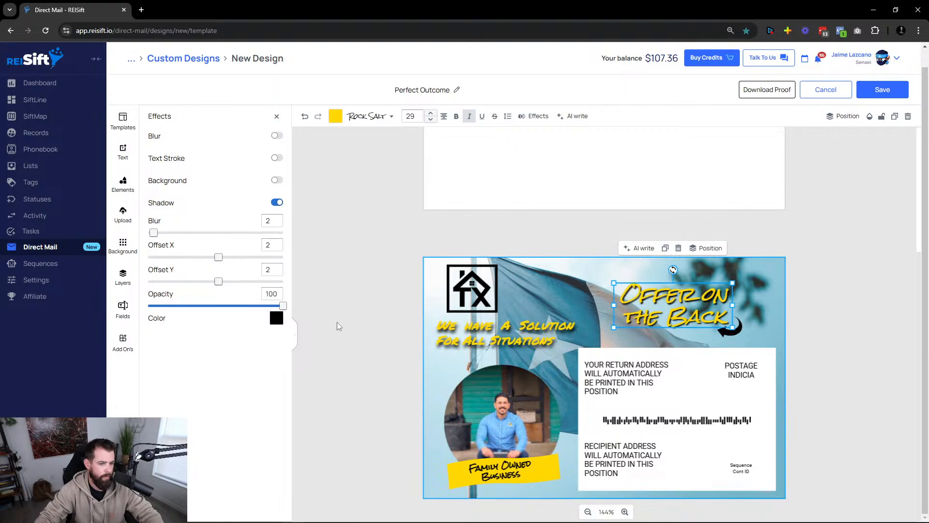
{"action": "left_click", "coordinate": [385, 284]}
Review the shadow settings of the "We have a solution for all situations" text.
{"action": "left_click", "coordinate": [484, 333]}
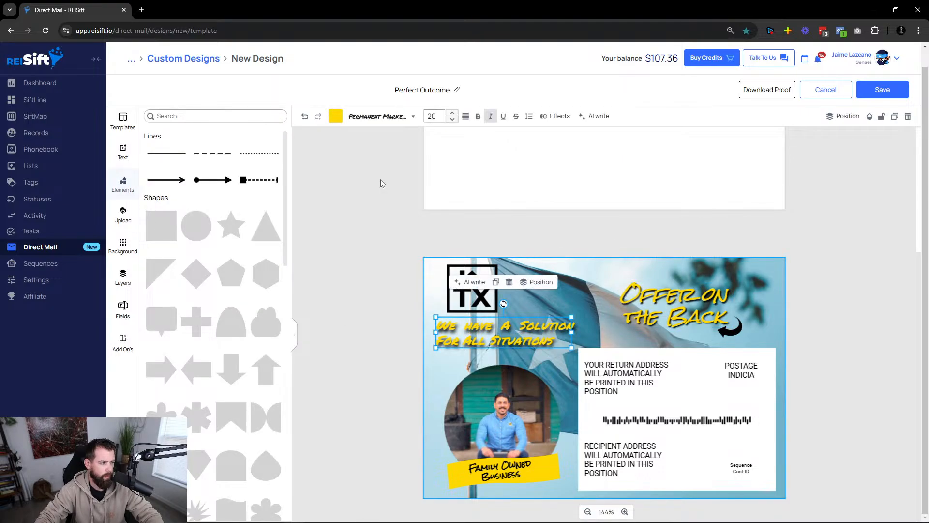
{"action": "left_click", "coordinate": [556, 116]}
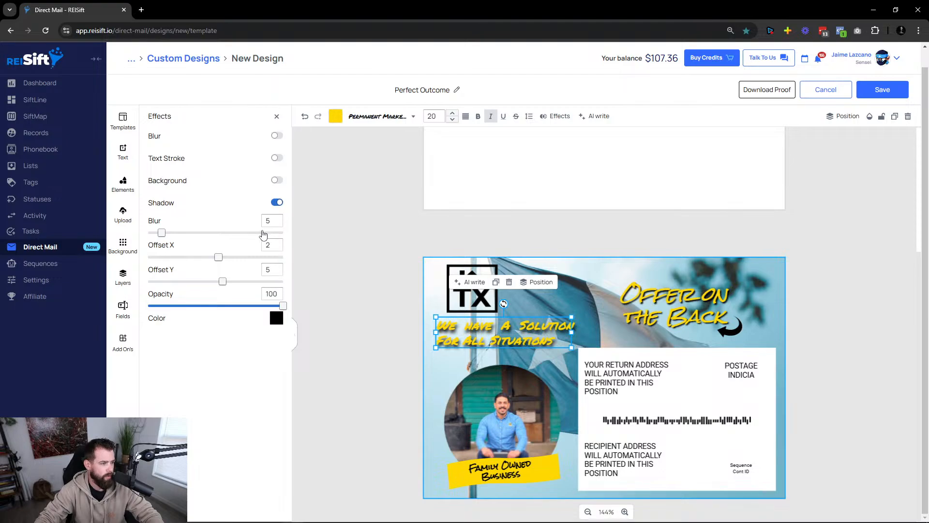
{"action": "left_click", "coordinate": [358, 323]}
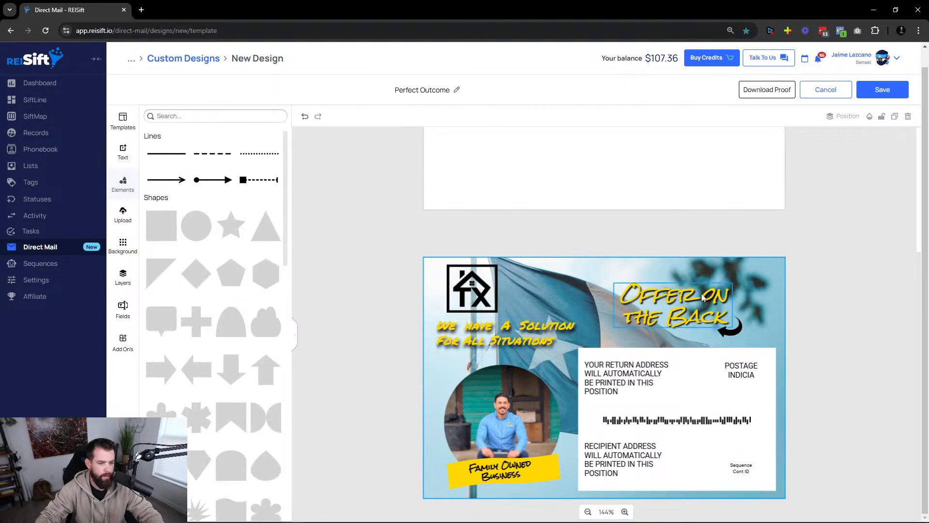
Shift the "Offer on the Back" heading slightly up and right, and move and rotate the curved arrow beside its end, pointing down-left.
{"action": "left_click_drag", "start_coordinate": [701, 307], "coordinate": [709, 300]}
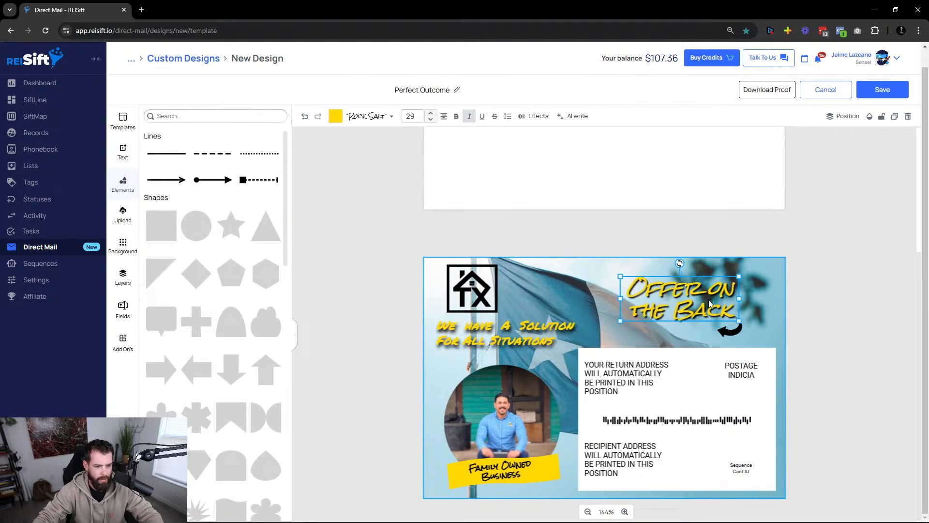
{"action": "mouse_move", "coordinate": [734, 341]}
{"action": "left_mouse_down"}
{"action": "mouse_move", "coordinate": [765, 327]}
{"action": "mouse_move", "coordinate": [745, 331]}
{"action": "left_mouse_up"}
{"action": "mouse_move", "coordinate": [768, 320]}
{"action": "left_mouse_down"}
{"action": "mouse_move", "coordinate": [764, 301]}
{"action": "mouse_move", "coordinate": [745, 357]}
{"action": "mouse_move", "coordinate": [756, 356]}
{"action": "mouse_move", "coordinate": [779, 313]}
{"action": "mouse_move", "coordinate": [755, 290]}
{"action": "mouse_move", "coordinate": [764, 306]}
{"action": "mouse_move", "coordinate": [786, 312]}
{"action": "mouse_move", "coordinate": [724, 333]}
{"action": "mouse_move", "coordinate": [723, 301]}
{"action": "mouse_move", "coordinate": [753, 294]}
{"action": "mouse_move", "coordinate": [766, 321]}
{"action": "left_mouse_up"}
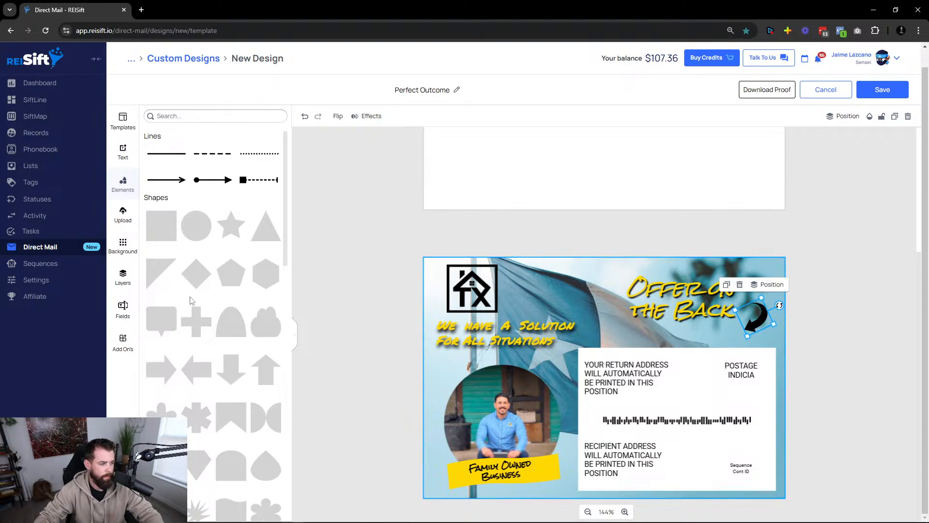
Search the element library for "arrow" and try placing the curved, left-pointing arrow on the mailing side.
{"action": "scroll", "coordinate": [192, 301], "scroll_direction": "down", "scroll_amount": 6}
{"action": "left_click", "coordinate": [190, 116]}
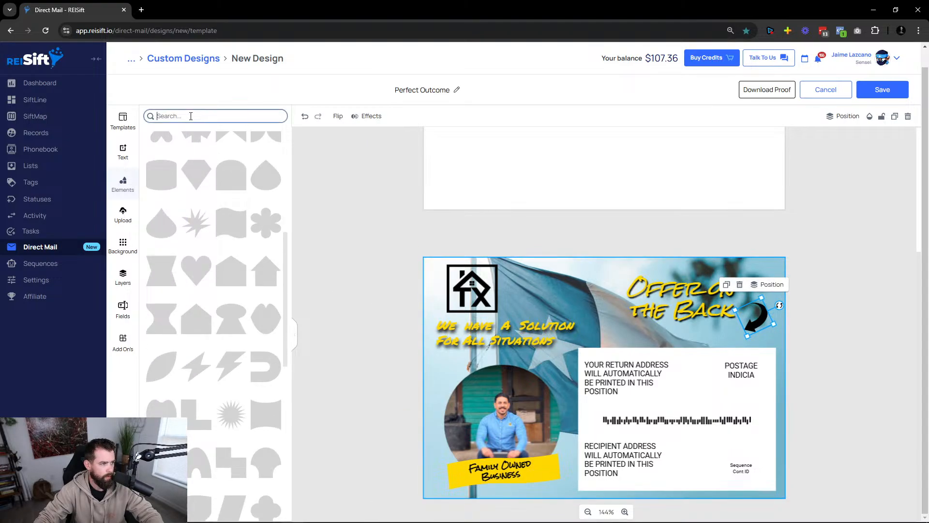
{"action": "type", "text": "arrow"}
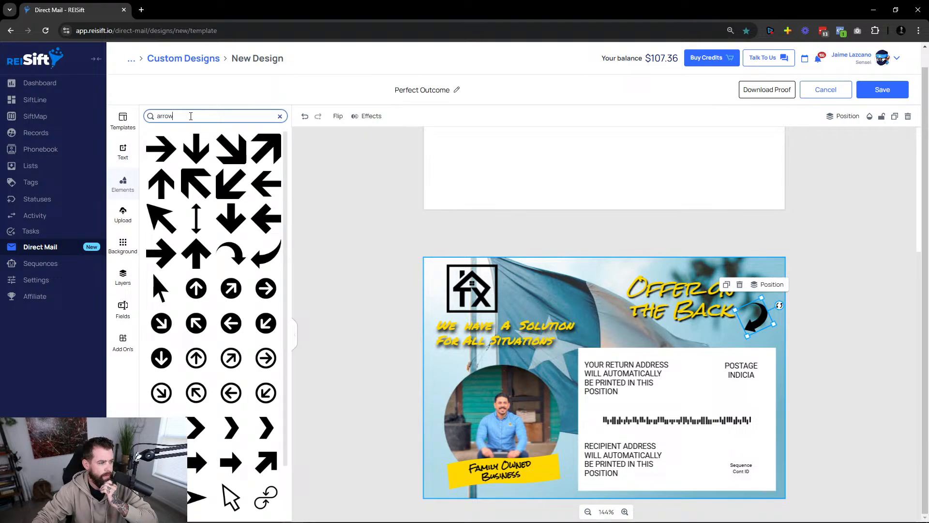
{"action": "left_click", "coordinate": [271, 253]}
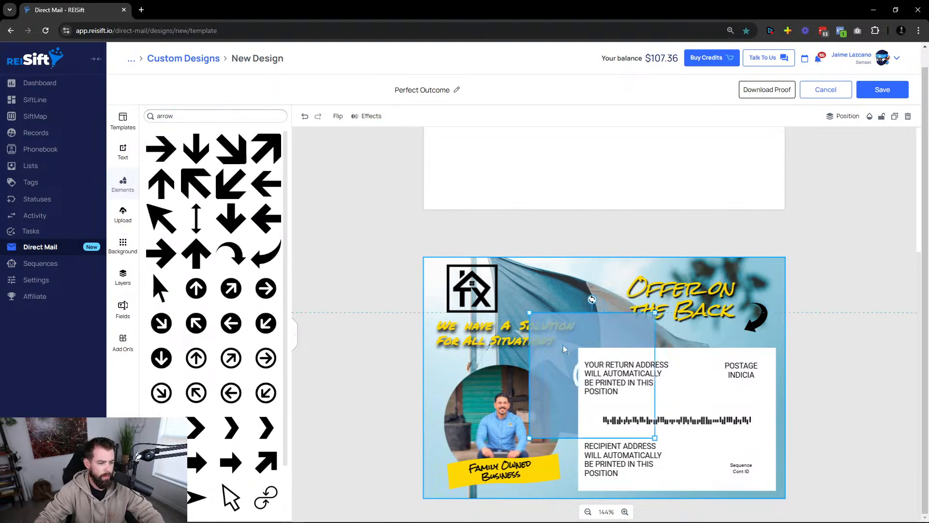
{"action": "left_click_drag", "start_coordinate": [562, 344], "coordinate": [476, 350]}
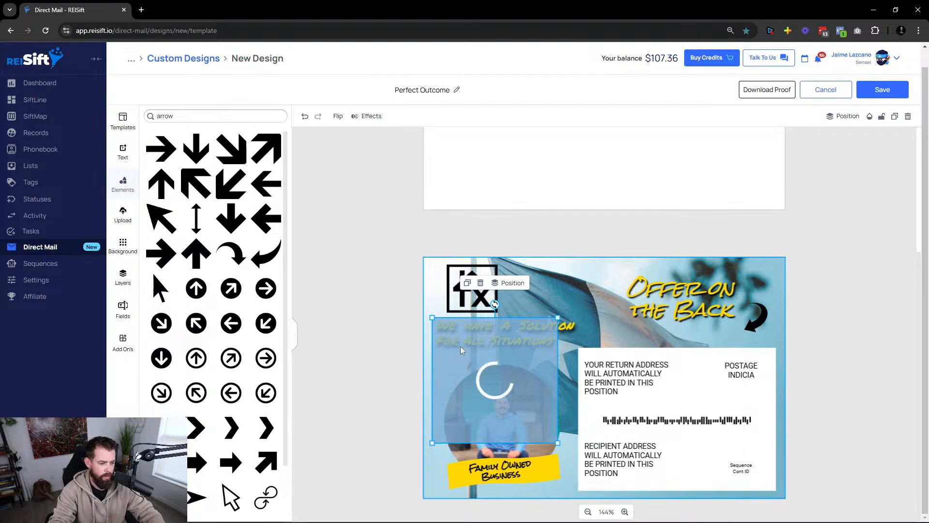
Move the curved arrow slightly left and down and rotate it slightly, tucking it under the end of the "Offer on the Back" heading.
{"action": "left_click", "coordinate": [188, 115]}
{"action": "double_click", "coordinate": [186, 111]}
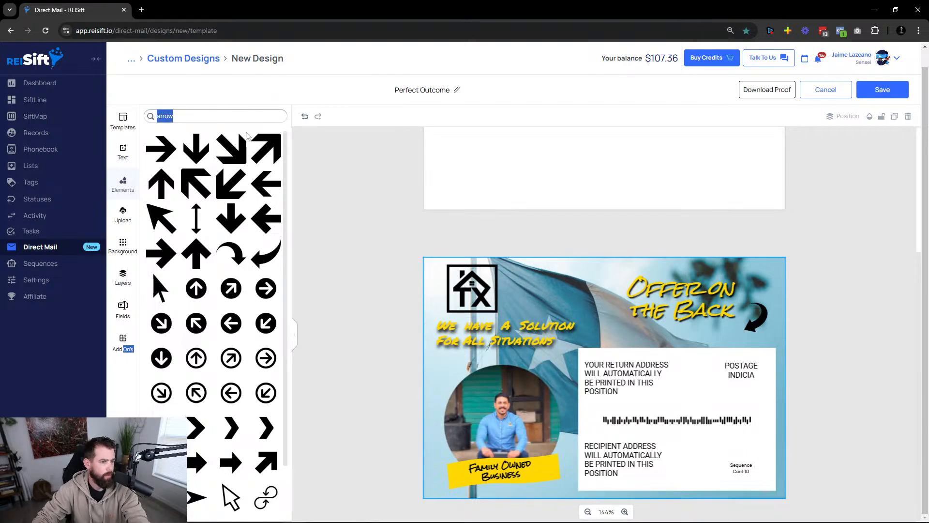
{"action": "scroll", "coordinate": [772, 342], "scroll_direction": "up", "scroll_amount": 4}
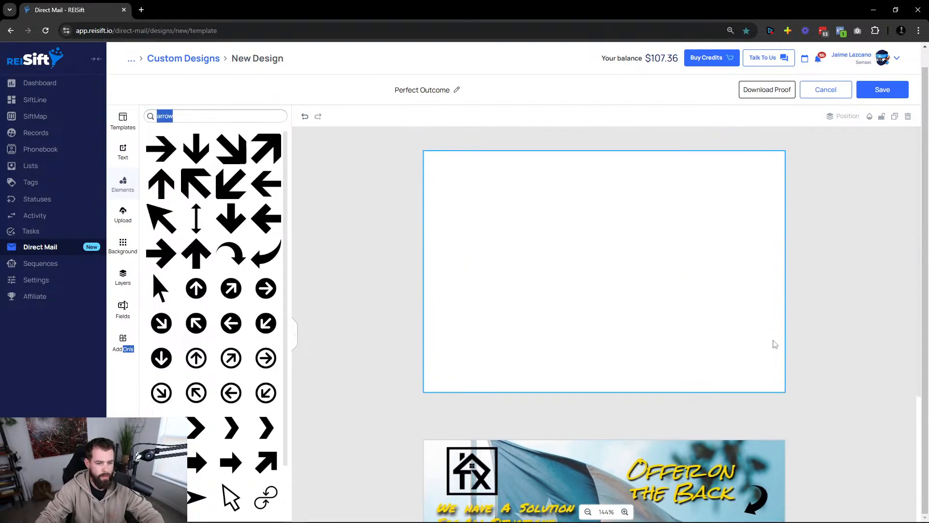
{"action": "scroll", "coordinate": [817, 405], "scroll_direction": "down", "scroll_amount": 4}
{"action": "left_click", "coordinate": [749, 321]}
{"action": "left_click_drag", "start_coordinate": [752, 332], "coordinate": [747, 333]}
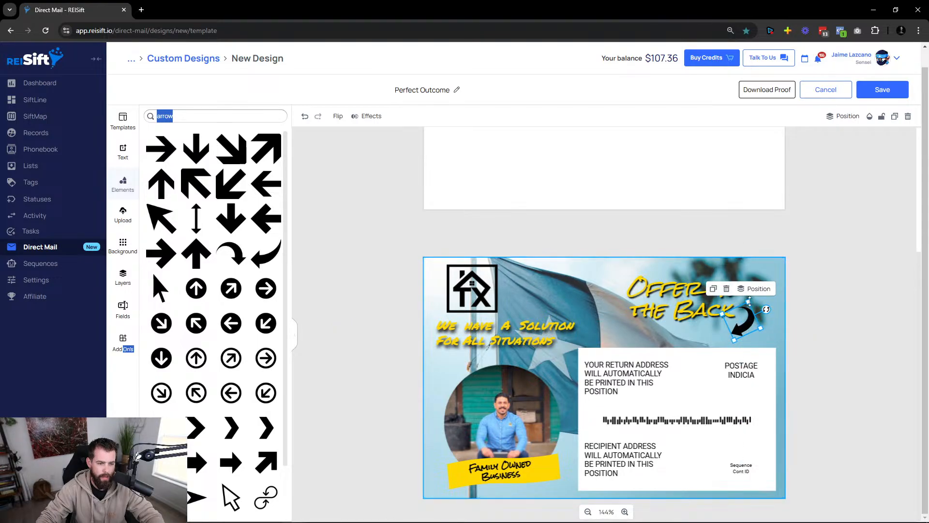
{"action": "left_click_drag", "start_coordinate": [748, 301], "coordinate": [750, 297]}
{"action": "mouse_move", "coordinate": [745, 327]}
{"action": "left_mouse_down"}
{"action": "mouse_move", "coordinate": [775, 316]}
{"action": "mouse_move", "coordinate": [749, 333]}
{"action": "left_mouse_up"}
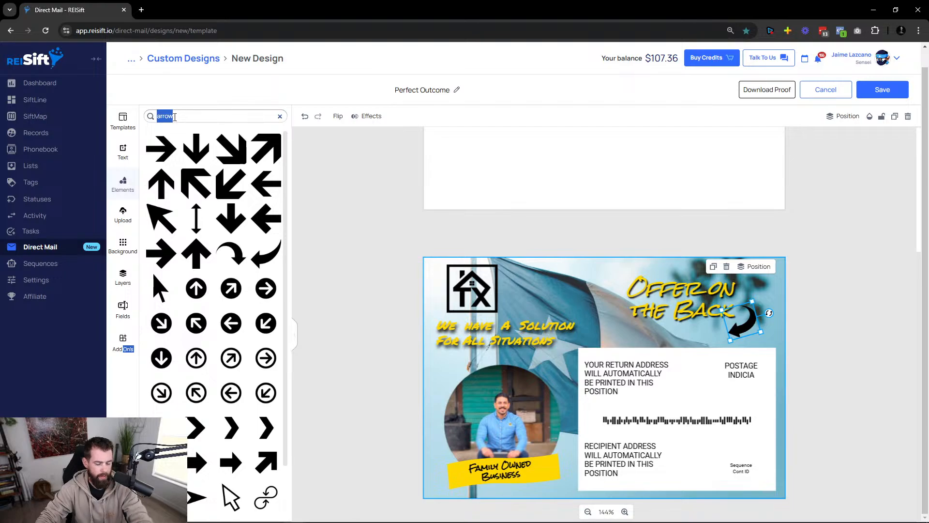
{"action": "key", "text": "Delete"}
{"action": "scroll", "coordinate": [380, 194], "scroll_direction": "up", "scroll_amount": 4}
{"action": "scroll", "coordinate": [405, 235], "scroll_direction": "down", "scroll_amount": 3}
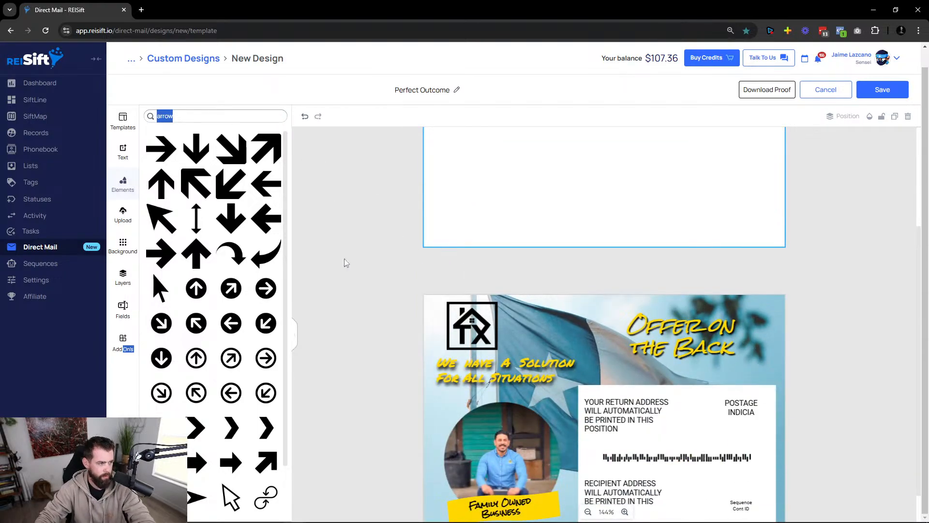
{"action": "key", "text": "ctrl+z"}
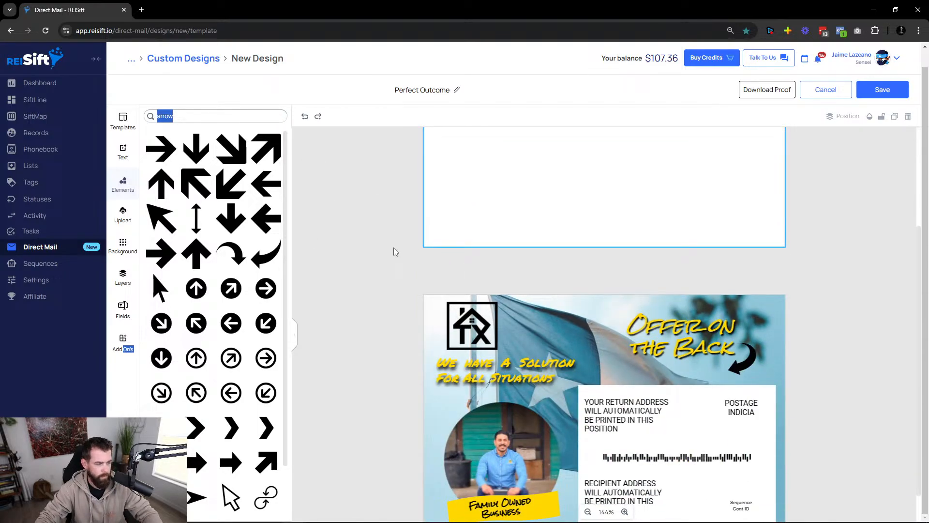
Look through the text styles and the shapes in the element library for alternatives to the curved arrow.
{"action": "left_click", "coordinate": [123, 120]}
{"action": "left_click", "coordinate": [122, 151]}
{"action": "left_click", "coordinate": [740, 367]}
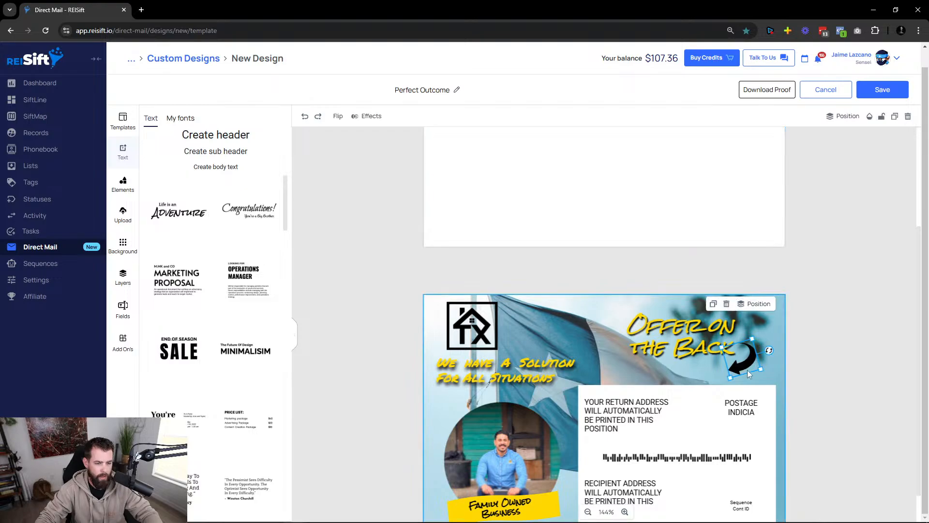
{"action": "left_click", "coordinate": [129, 187]}
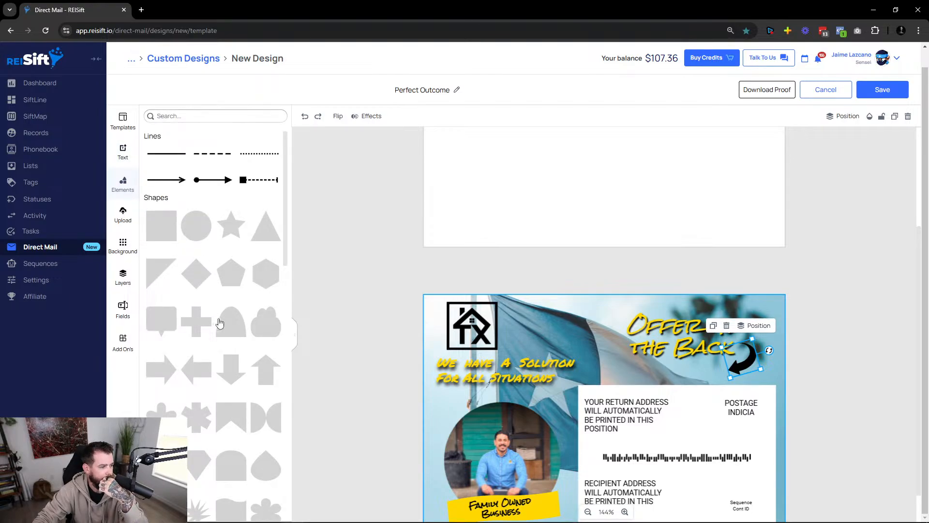
{"action": "scroll", "coordinate": [184, 263], "scroll_direction": "down", "scroll_amount": 6}
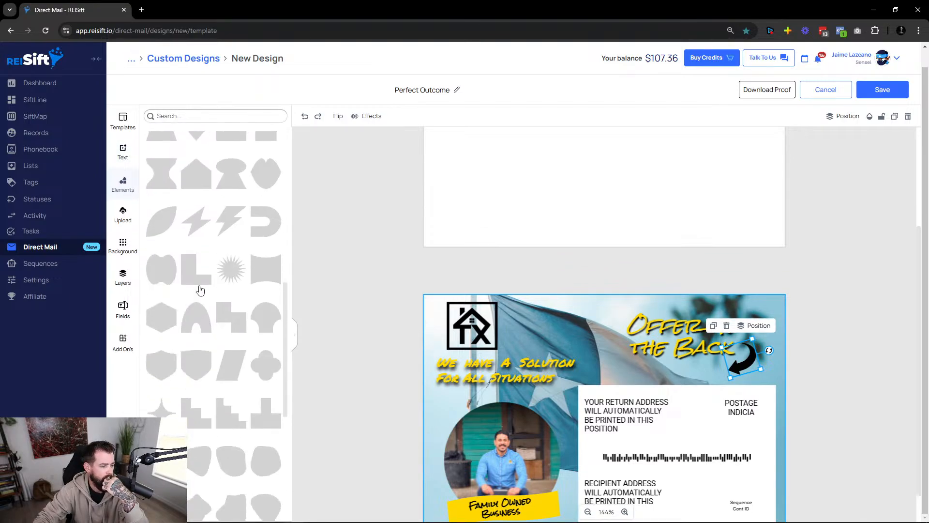
{"action": "scroll", "coordinate": [202, 292], "scroll_direction": "up", "scroll_amount": 5}
{"action": "scroll", "coordinate": [365, 316], "scroll_direction": "up", "scroll_amount": 3}
{"action": "scroll", "coordinate": [260, 314], "scroll_direction": "down", "scroll_amount": 4}
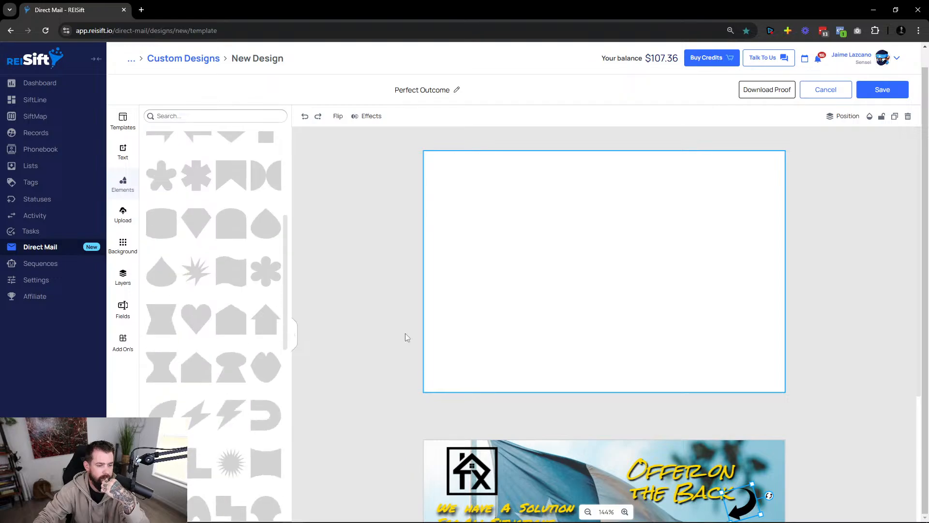
{"action": "scroll", "coordinate": [817, 379], "scroll_direction": "down", "scroll_amount": 2}
{"action": "scroll", "coordinate": [818, 378], "scroll_direction": "down", "scroll_amount": 2}
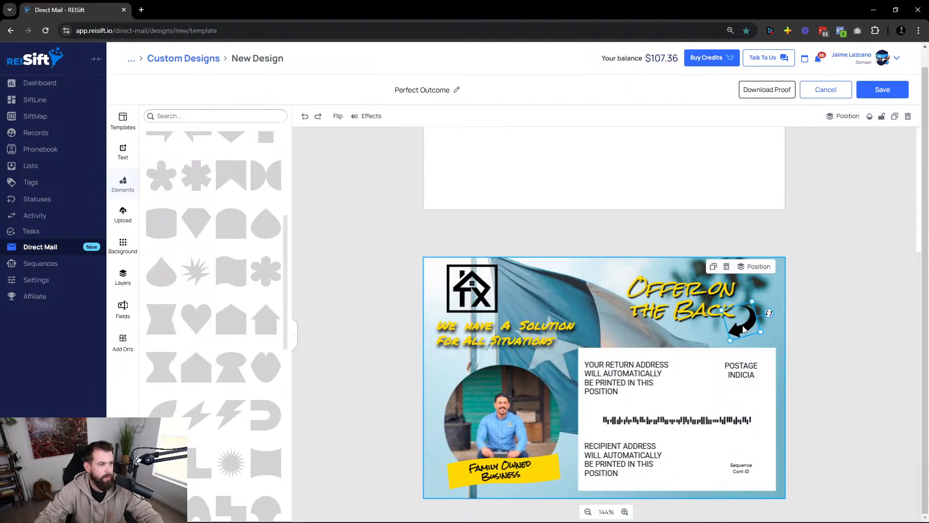
Add a shadow effect to the curved arrow and set the shadow color to red (ED0000).
{"action": "left_click", "coordinate": [371, 116]}
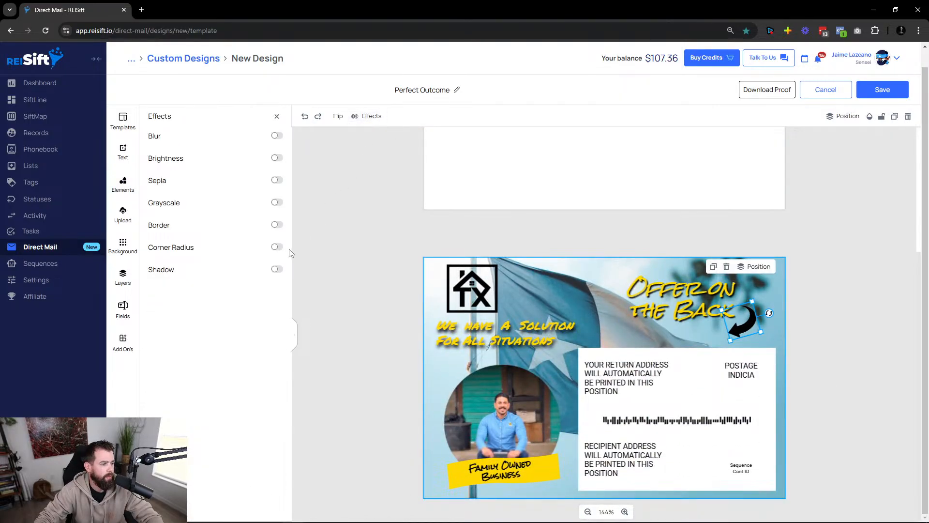
{"action": "left_click", "coordinate": [276, 269]}
{"action": "left_click", "coordinate": [276, 385]}
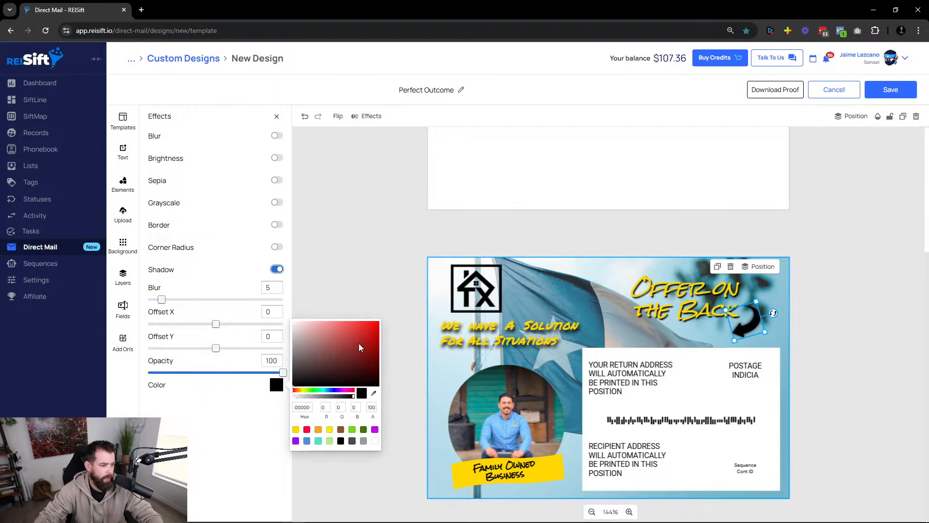
{"action": "left_click", "coordinate": [376, 324]}
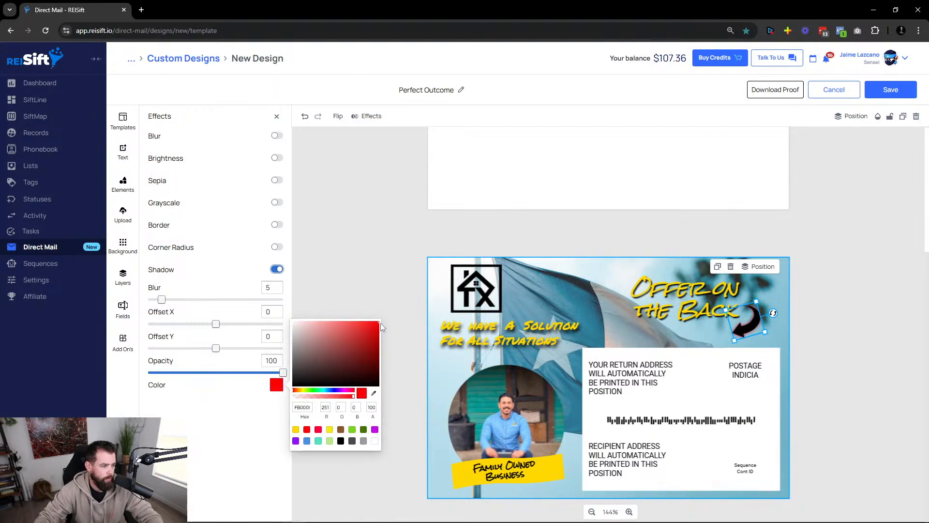
{"action": "left_click_drag", "start_coordinate": [380, 324], "coordinate": [381, 325]}
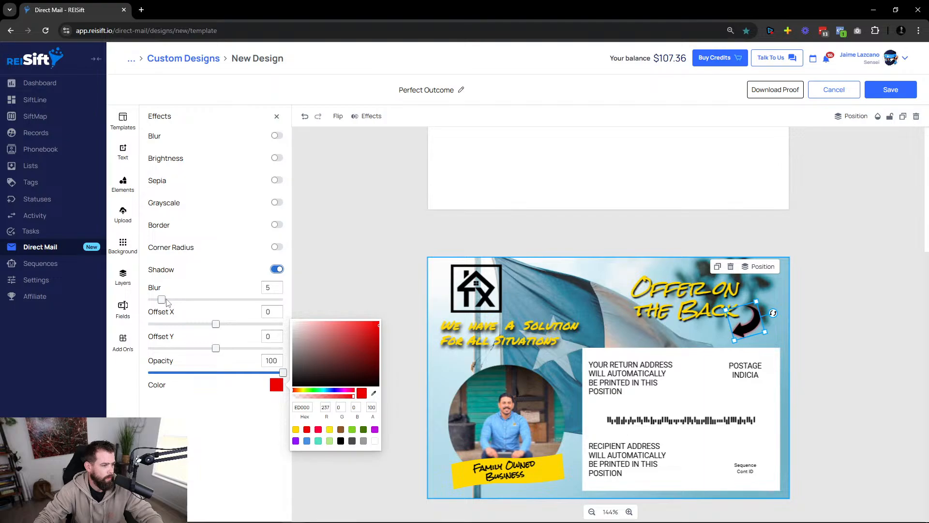
Set the arrow's shadow blur to 0, offset X to -3 and offset Y to 2.
{"action": "left_click_drag", "start_coordinate": [216, 348], "coordinate": [219, 322]}
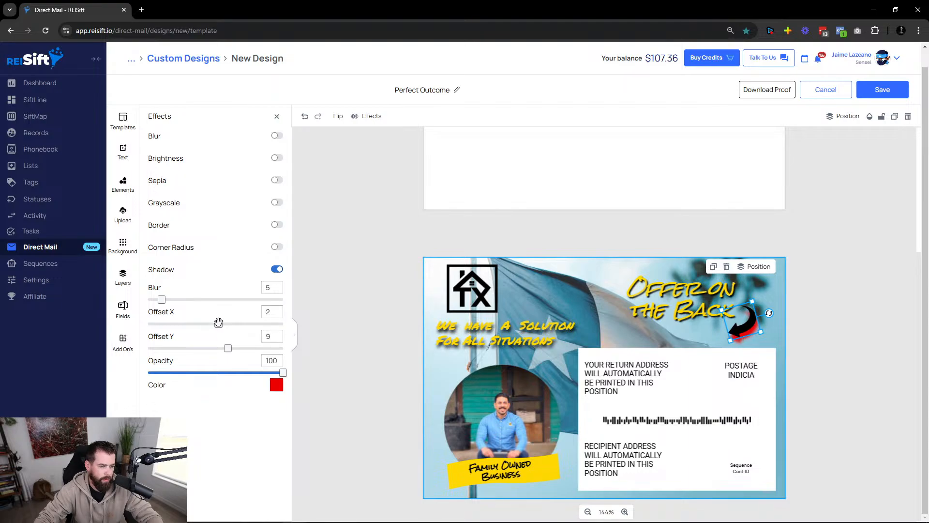
{"action": "left_click_drag", "start_coordinate": [162, 299], "coordinate": [149, 299]}
{"action": "left_click_drag", "start_coordinate": [228, 347], "coordinate": [211, 323]}
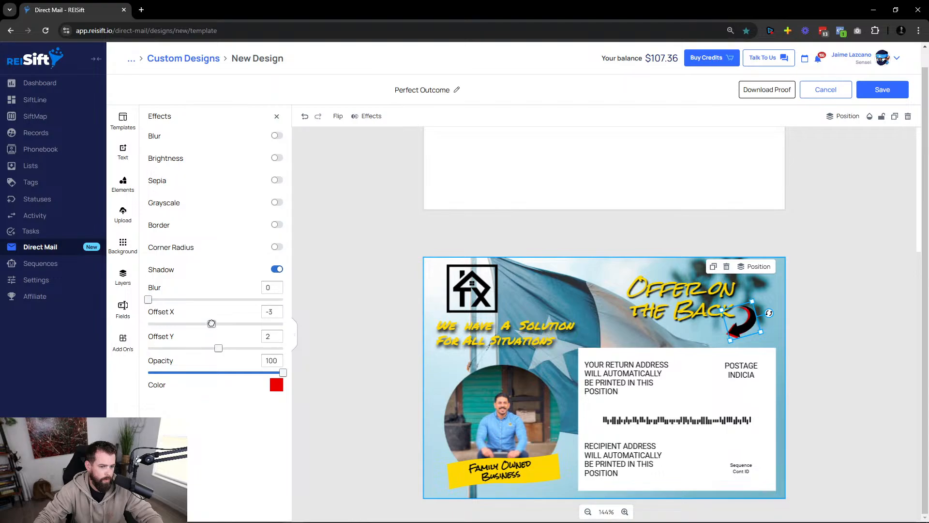
Change the curved arrow's shadow color to yellow.
{"action": "left_click", "coordinate": [277, 385]}
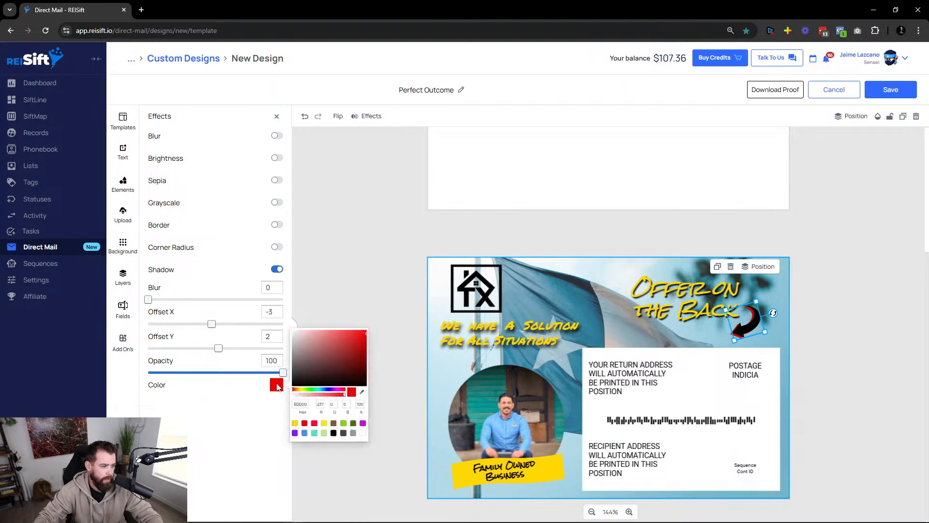
{"action": "left_click", "coordinate": [296, 429]}
{"action": "left_click", "coordinate": [253, 447]}
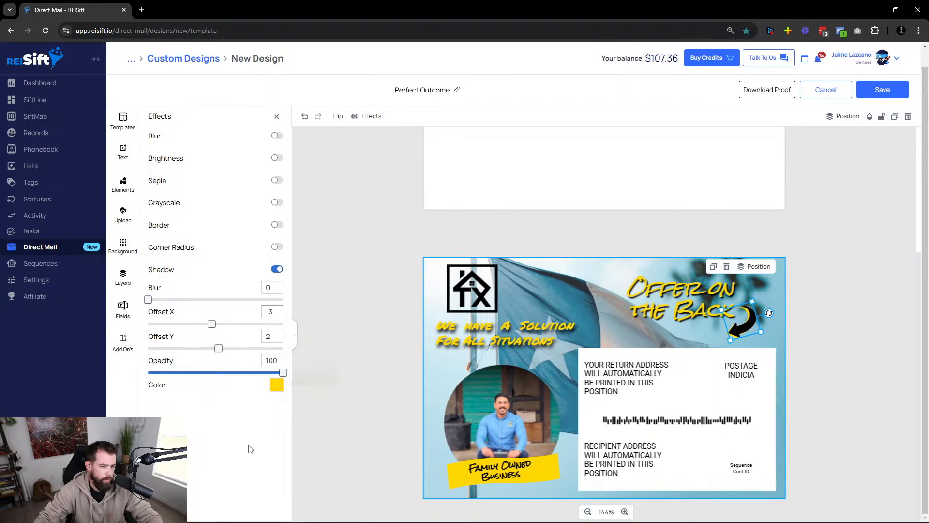
{"action": "left_click", "coordinate": [816, 341]}
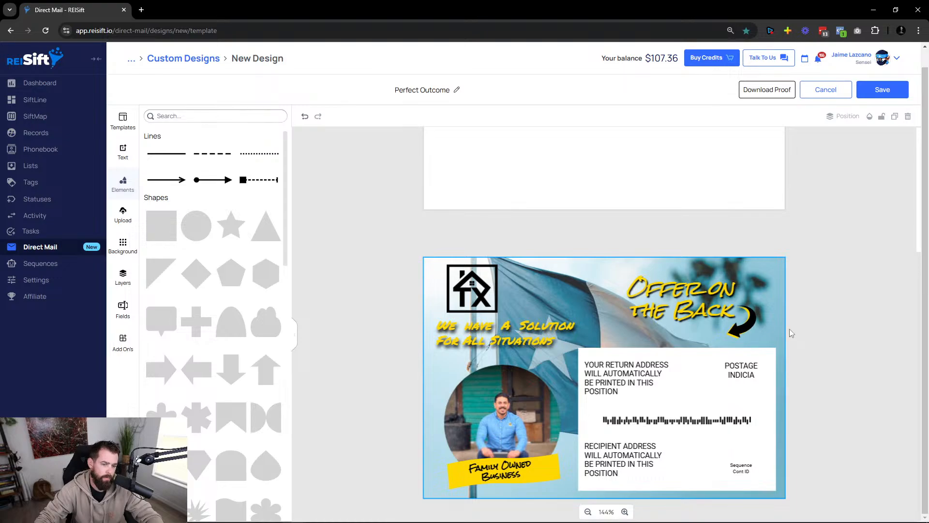
Try the curved arrow's shadow with offset X at -5 and offset Y at -1.
{"action": "left_click", "coordinate": [744, 324]}
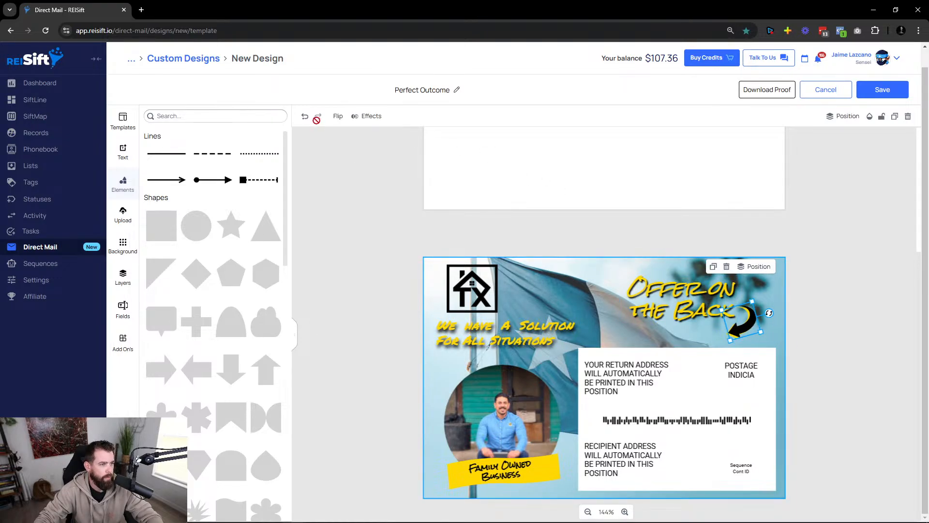
{"action": "left_click", "coordinate": [360, 116]}
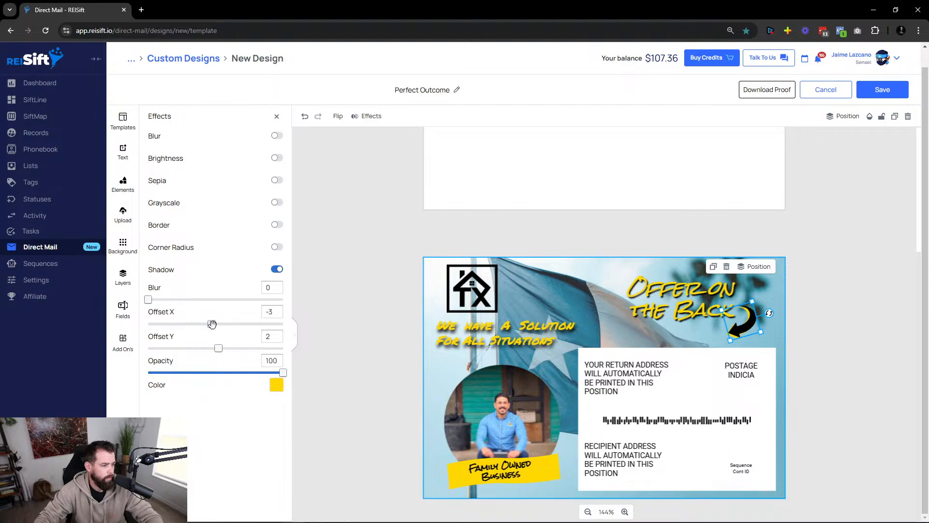
{"action": "left_click_drag", "start_coordinate": [219, 348], "coordinate": [218, 348]}
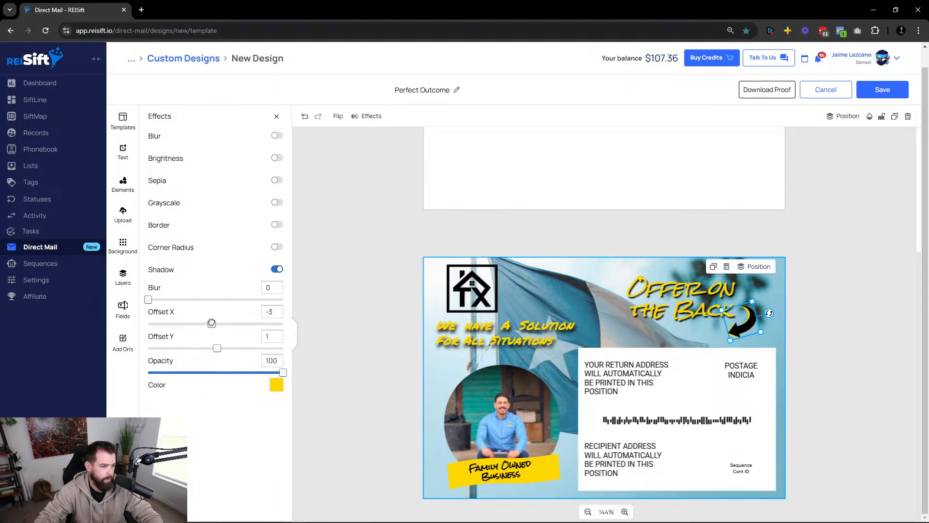
{"action": "left_click_drag", "start_coordinate": [212, 323], "coordinate": [214, 348]}
{"action": "left_click", "coordinate": [385, 332]}
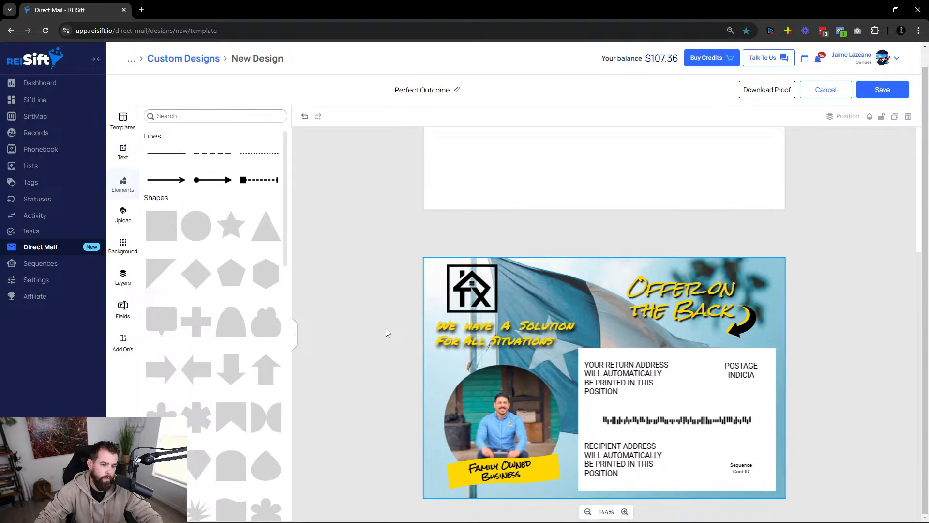
Set the curved arrow's shadow offset X to -3 and offset Y to 0.
{"action": "left_click", "coordinate": [743, 323]}
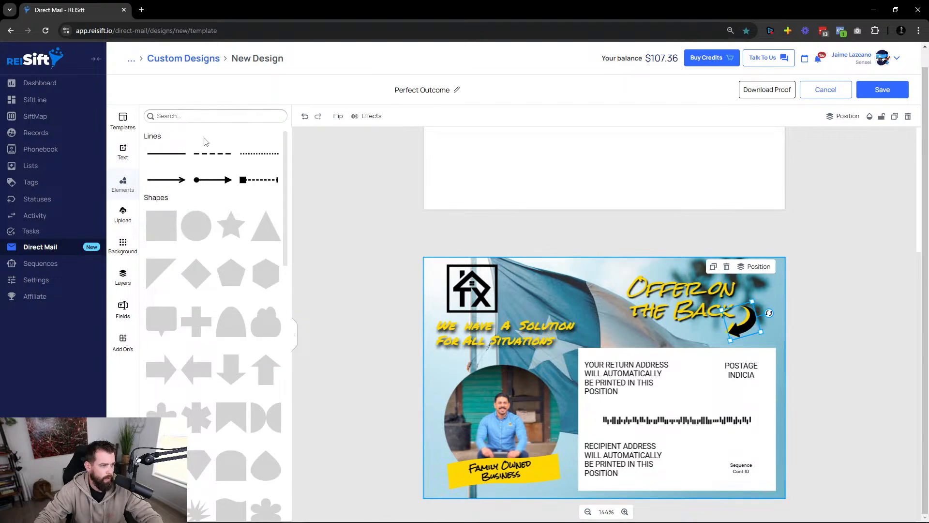
{"action": "left_click", "coordinate": [367, 116]}
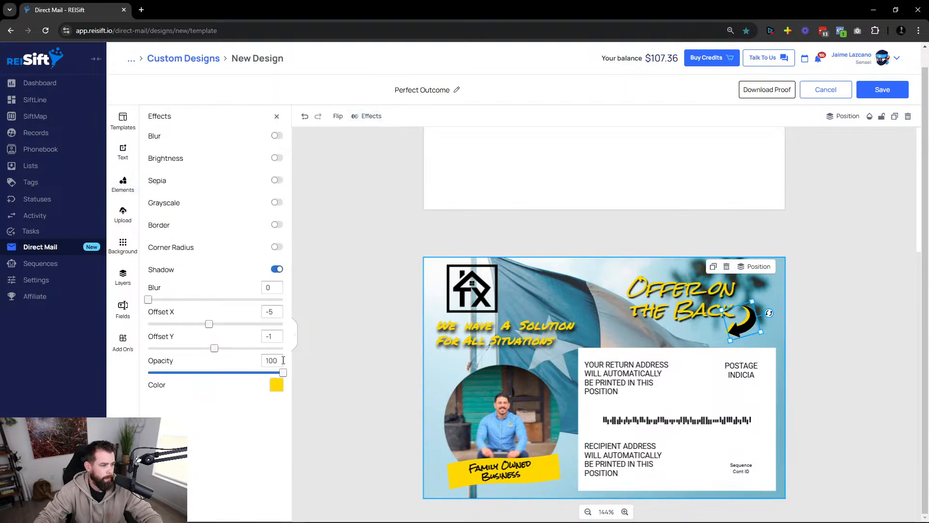
{"action": "left_click", "coordinate": [216, 348]}
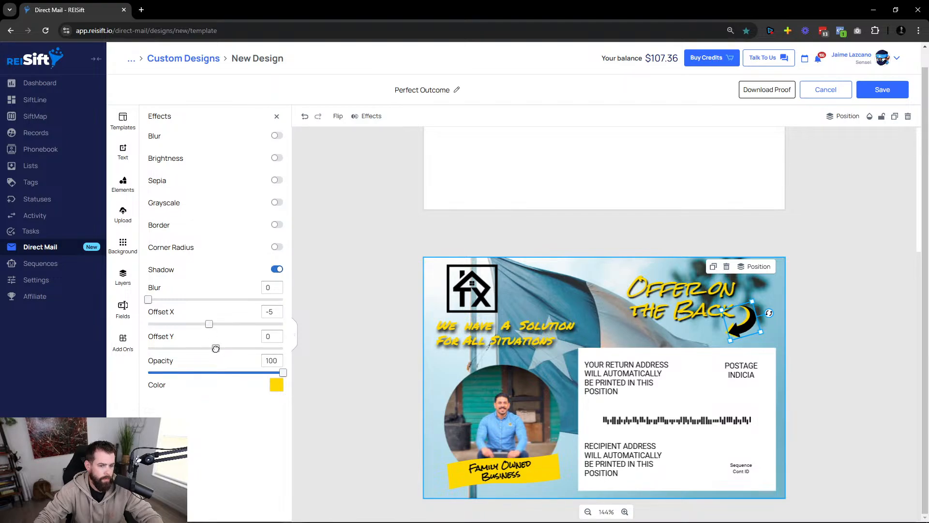
{"action": "left_click_drag", "start_coordinate": [216, 348], "coordinate": [212, 324]}
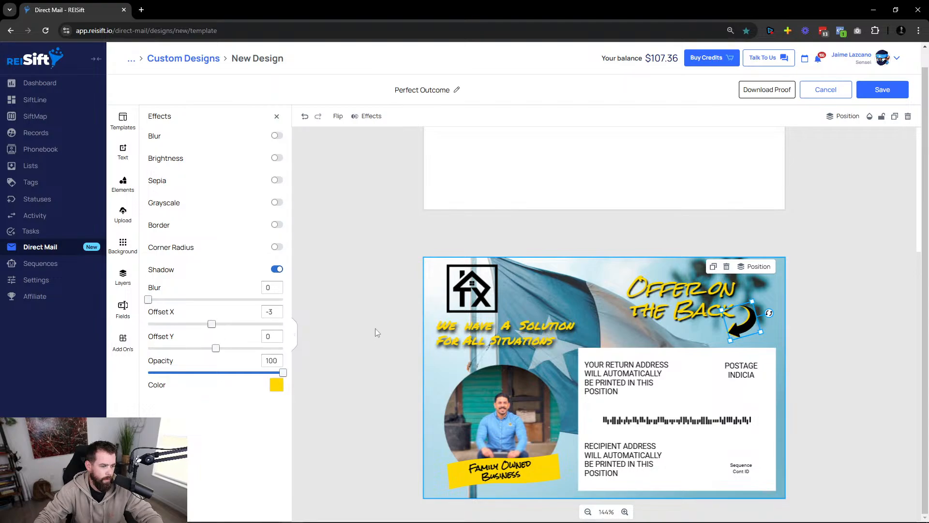
{"action": "left_click", "coordinate": [425, 332]}
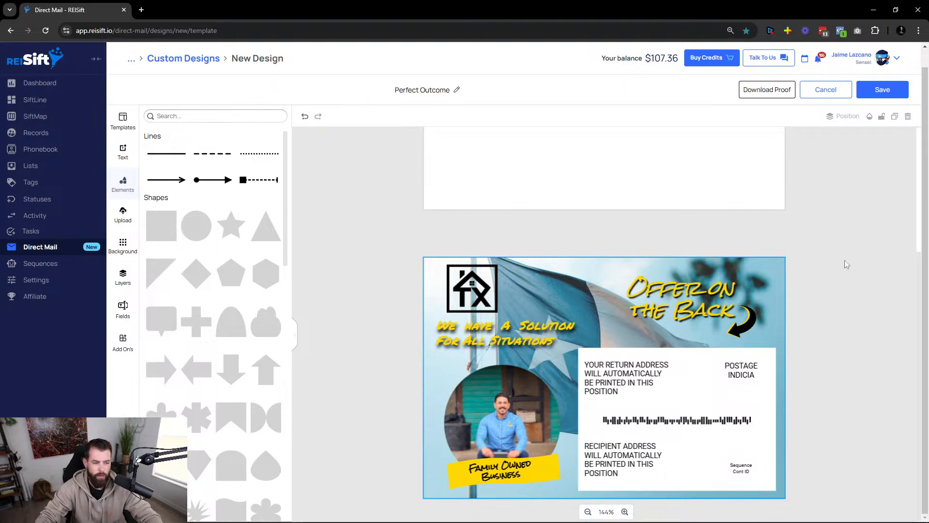
Nudge the TX house logo slightly up and left above the "We have a solution for all situations" text.
{"action": "left_click", "coordinate": [508, 330]}
{"action": "left_click", "coordinate": [371, 352]}
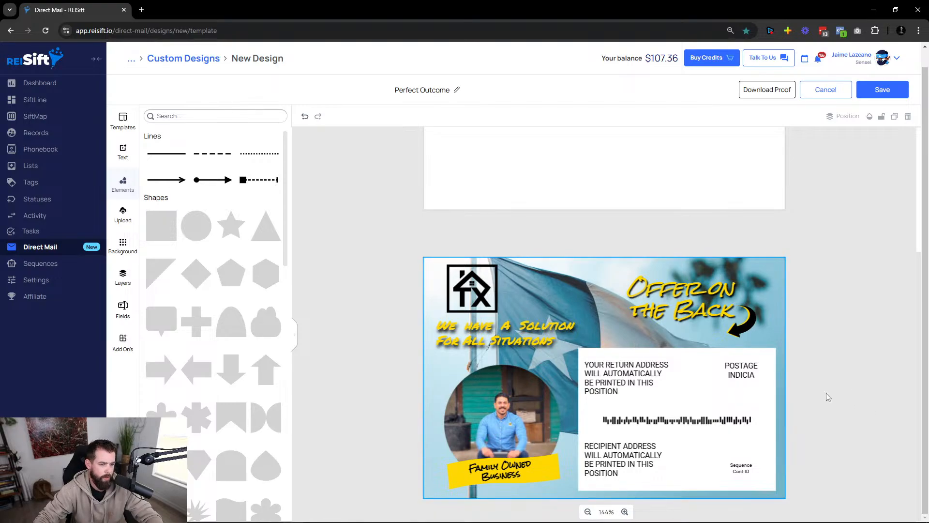
{"action": "left_click", "coordinate": [493, 306]}
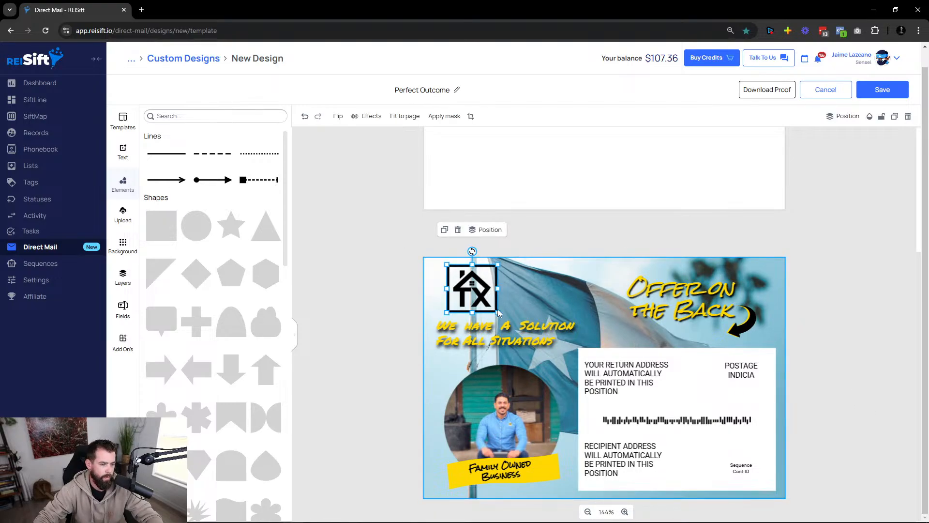
{"action": "left_click_drag", "start_coordinate": [497, 309], "coordinate": [487, 303]}
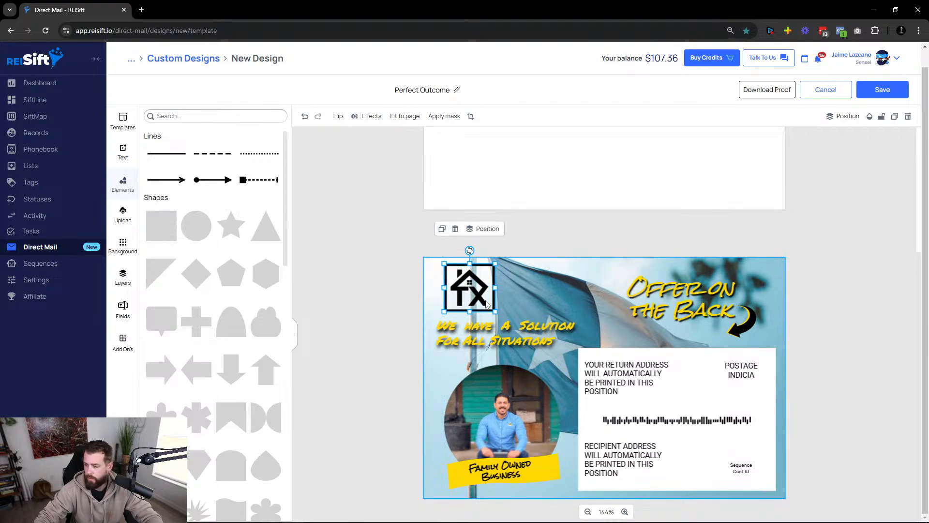
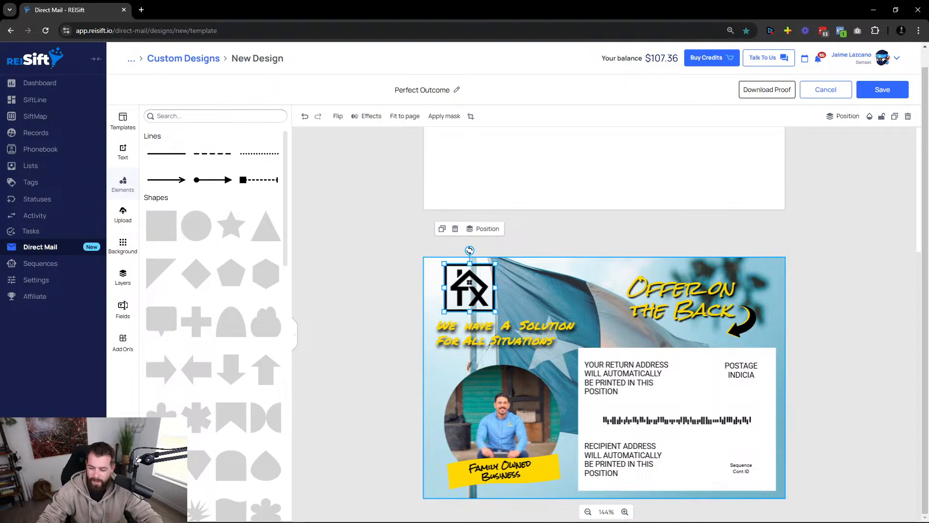
{"action": "scroll", "coordinate": [734, 236], "scroll_direction": "up", "scroll_amount": 4}
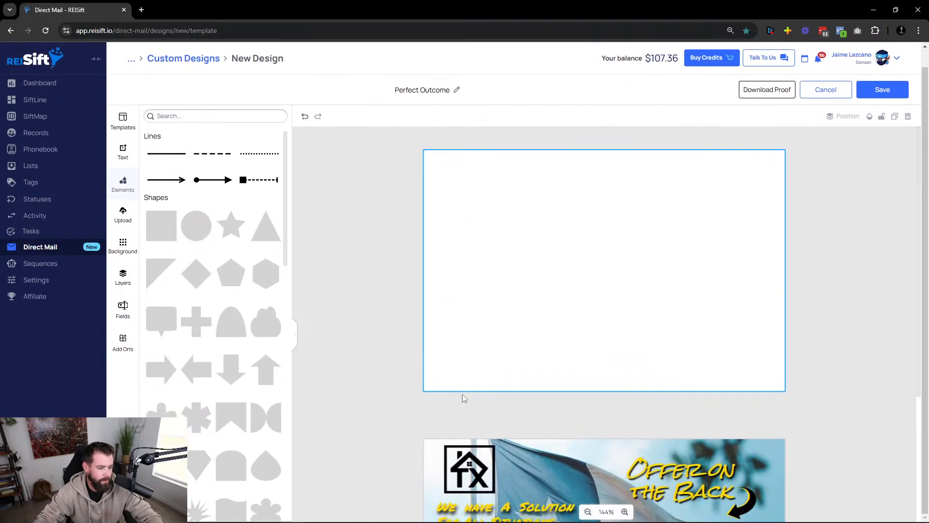
{"action": "scroll", "coordinate": [541, 353], "scroll_direction": "down", "scroll_amount": 3}
{"action": "scroll", "coordinate": [541, 353], "scroll_direction": "up", "scroll_amount": 3}
{"action": "scroll", "coordinate": [535, 403], "scroll_direction": "down", "scroll_amount": 4}
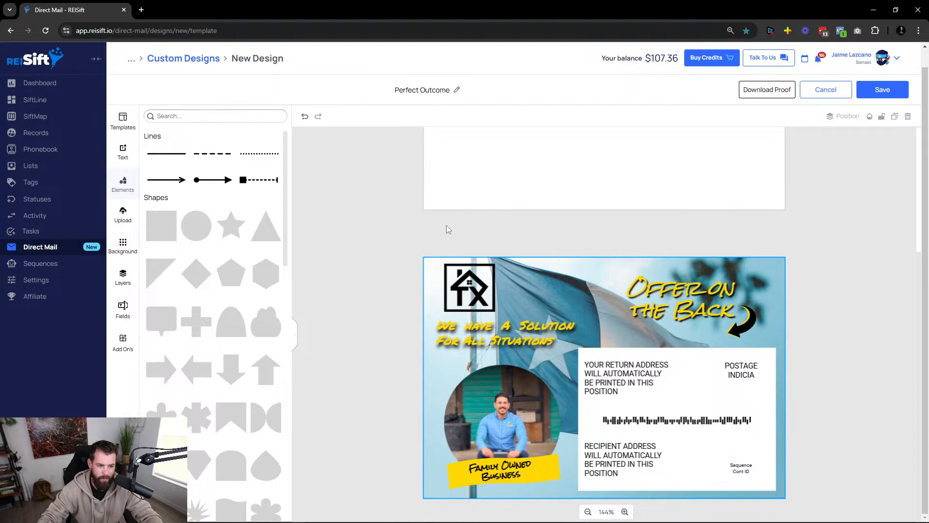
Nudge the TX house logo slightly down above the "We have a solution for all situations" text.
{"action": "scroll", "coordinate": [448, 229], "scroll_direction": "up", "scroll_amount": 3}
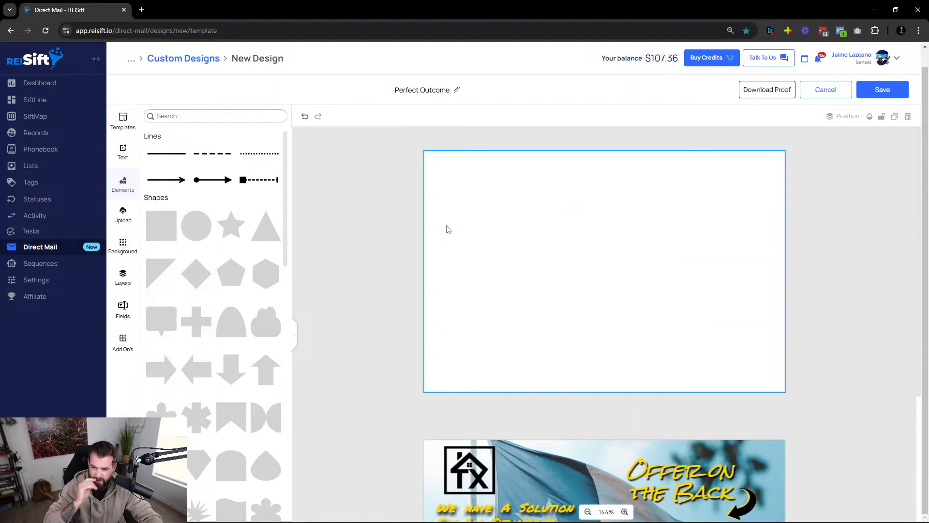
{"action": "scroll", "coordinate": [473, 219], "scroll_direction": "down", "scroll_amount": 3}
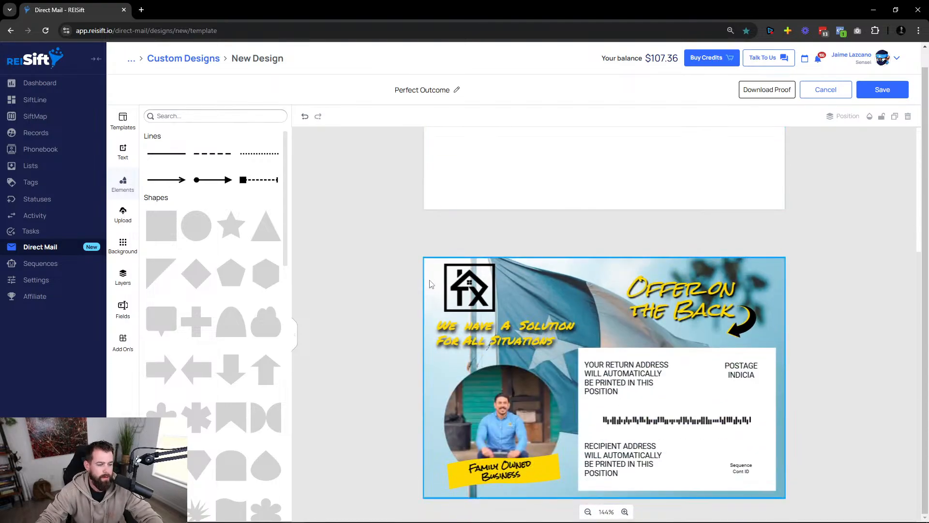
{"action": "left_click", "coordinate": [465, 301]}
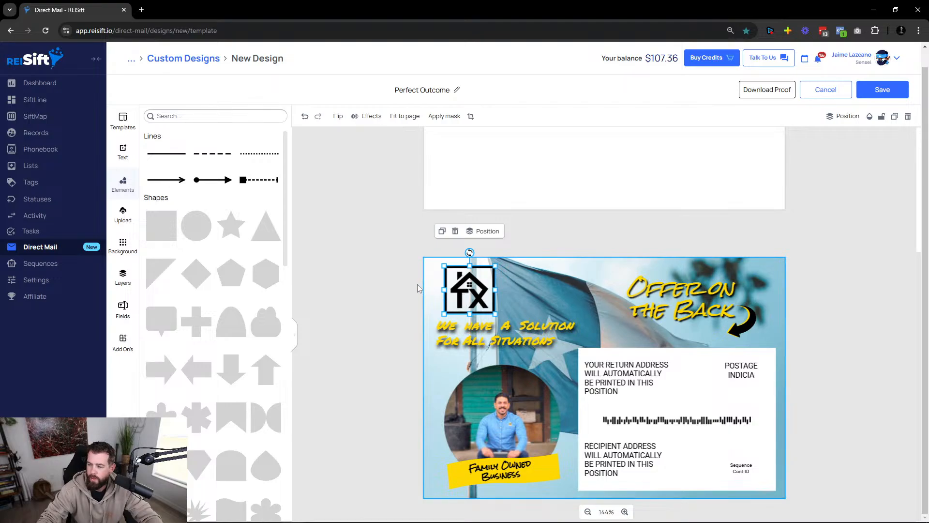
{"action": "left_click", "coordinate": [369, 265]}
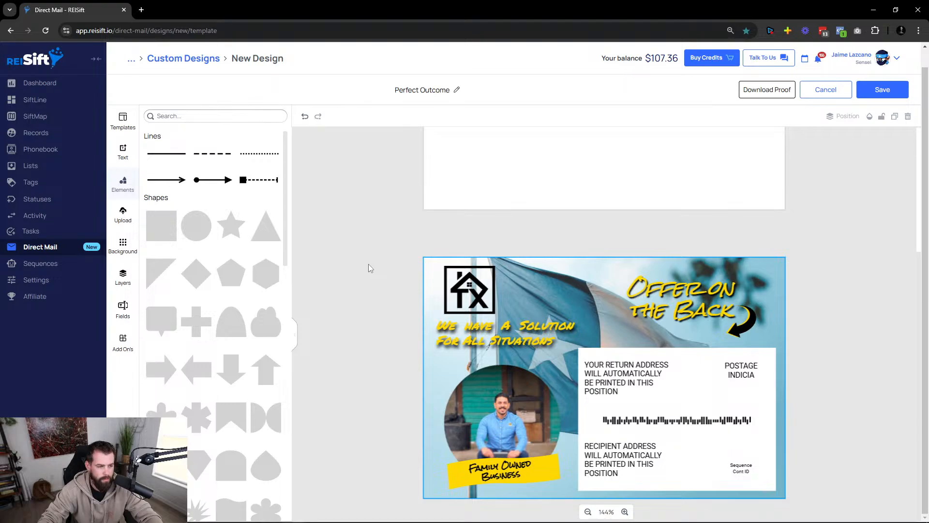
{"action": "scroll", "coordinate": [368, 271], "scroll_direction": "up", "scroll_amount": 4}
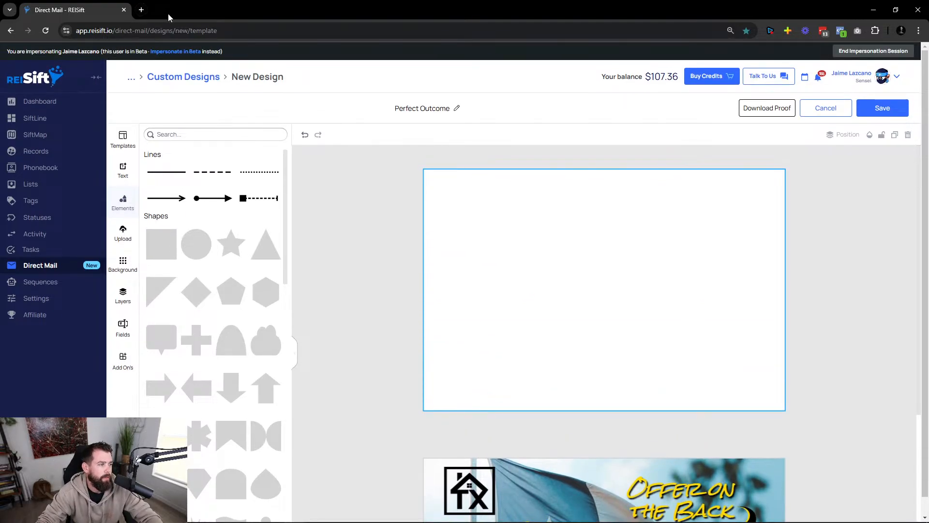
Switch to the window with the Jajajaja design and bring up its "Real Estate Investment Company" side.
{"action": "key", "text": "alt+Tab"}
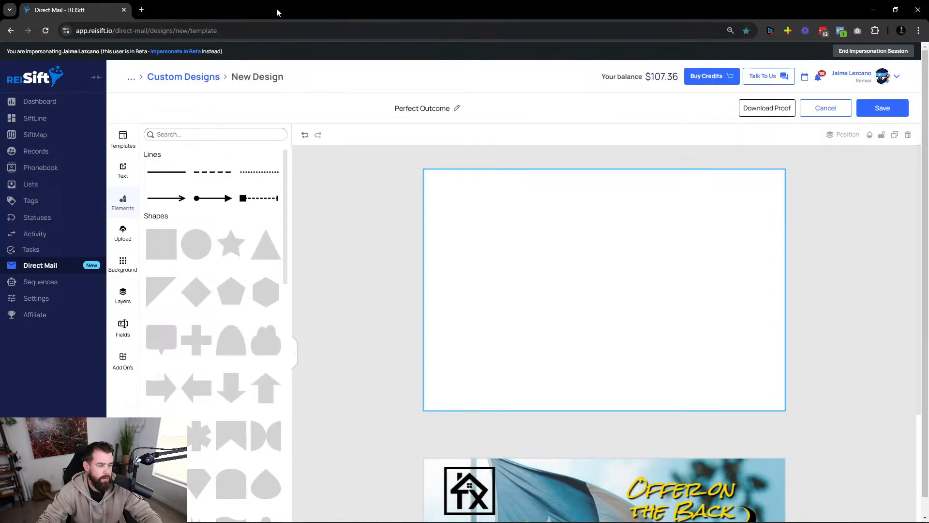
{"action": "key", "text": "alt+Tab"}
{"action": "key", "text": "alt+Tab"}
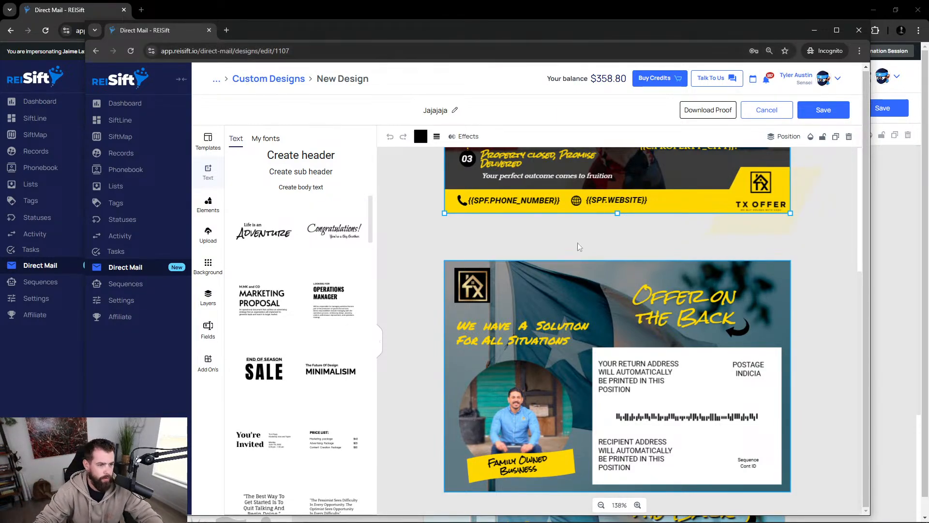
{"action": "scroll", "coordinate": [579, 246], "scroll_direction": "up", "scroll_amount": 4}
{"action": "left_click", "coordinate": [612, 214]}
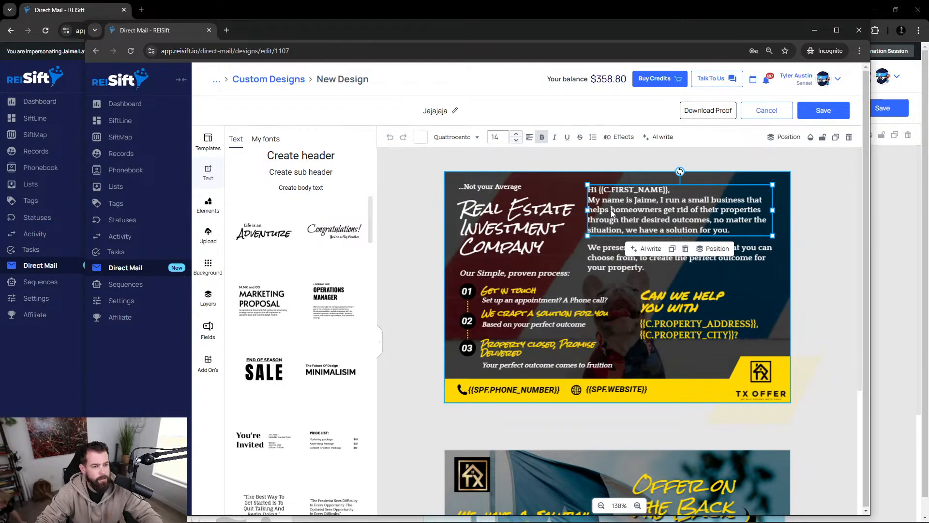
{"action": "left_click", "coordinate": [530, 231], "text": "shift"}
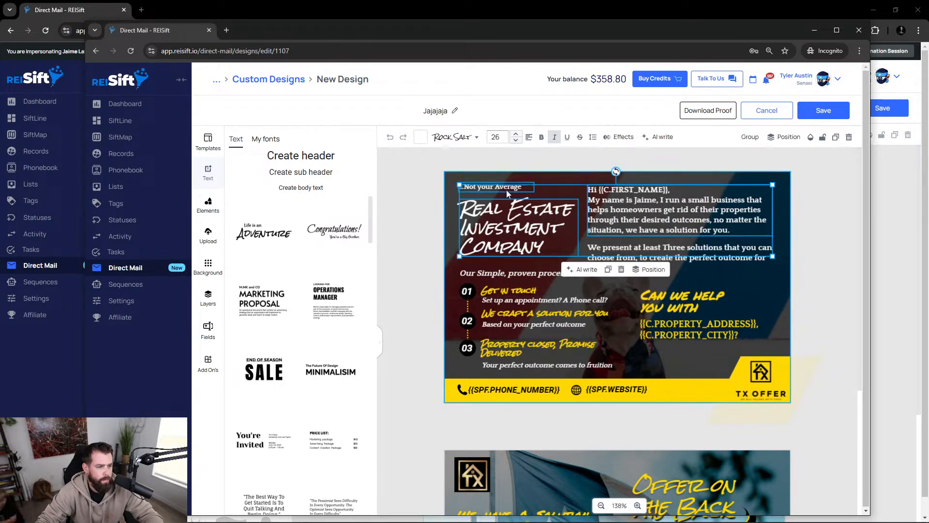
{"action": "left_click", "coordinate": [506, 190], "text": "shift"}
{"action": "left_click", "coordinate": [515, 275], "text": "shift"}
{"action": "left_click", "coordinate": [513, 300], "text": "shift"}
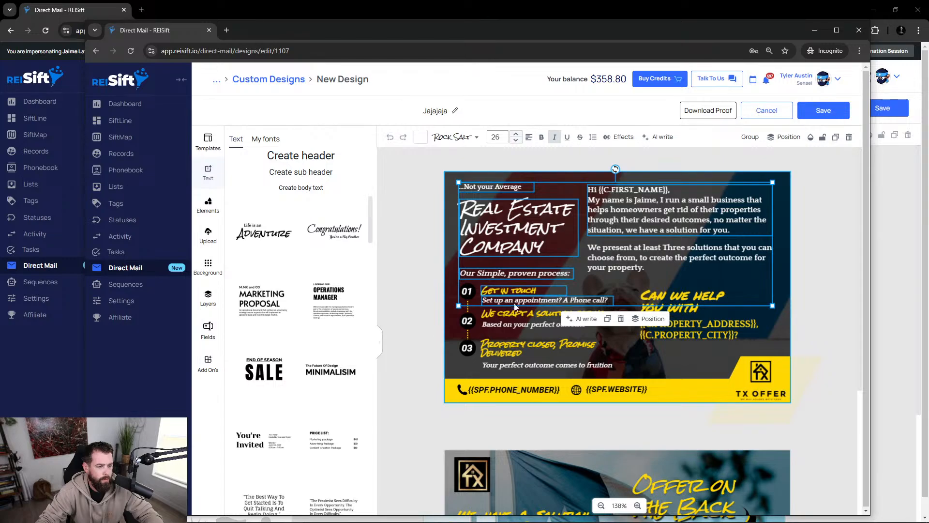
{"action": "left_click", "coordinate": [504, 315], "text": "shift"}
{"action": "left_click", "coordinate": [440, 236]}
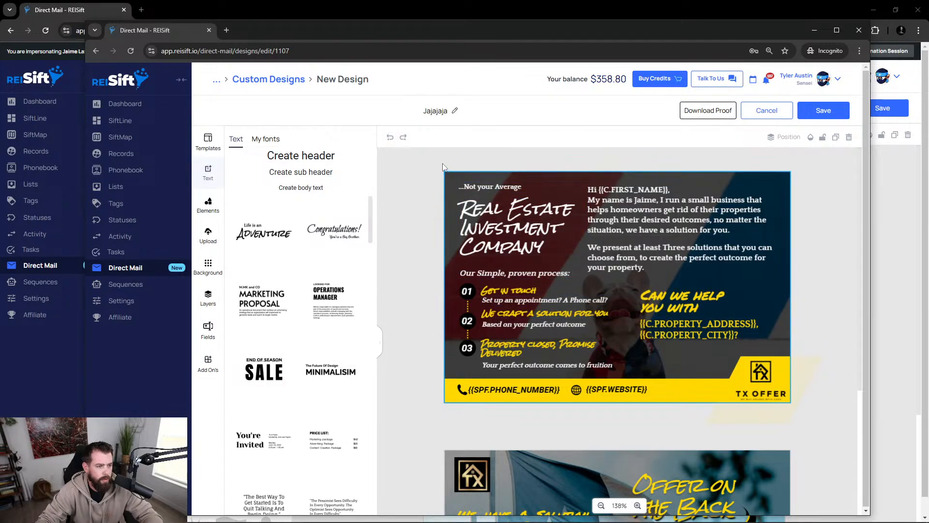
Try to copy all elements of the Jajajaja "Real Estate Investment Company" side onto the blank Perfect Outcome page.
{"action": "left_click_drag", "start_coordinate": [443, 167], "coordinate": [811, 419]}
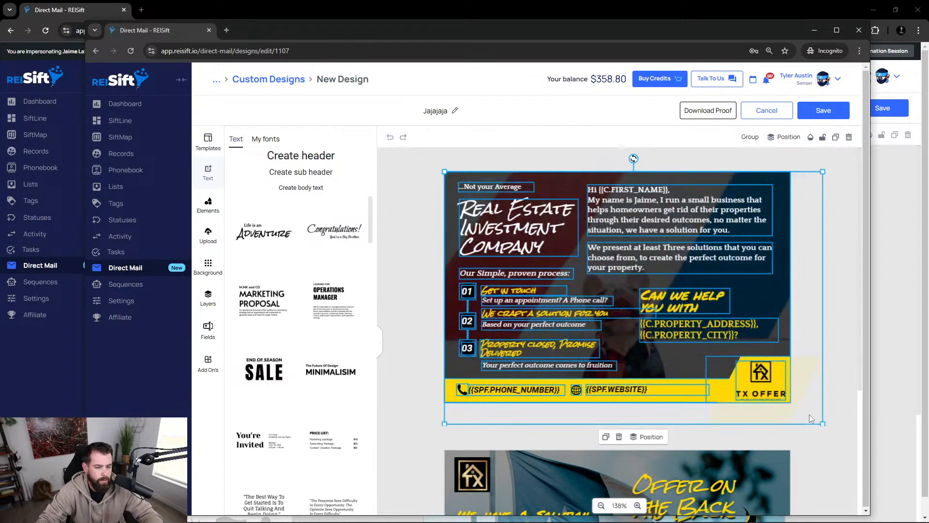
{"action": "right_click", "coordinate": [581, 285]}
{"action": "left_click", "coordinate": [622, 316]}
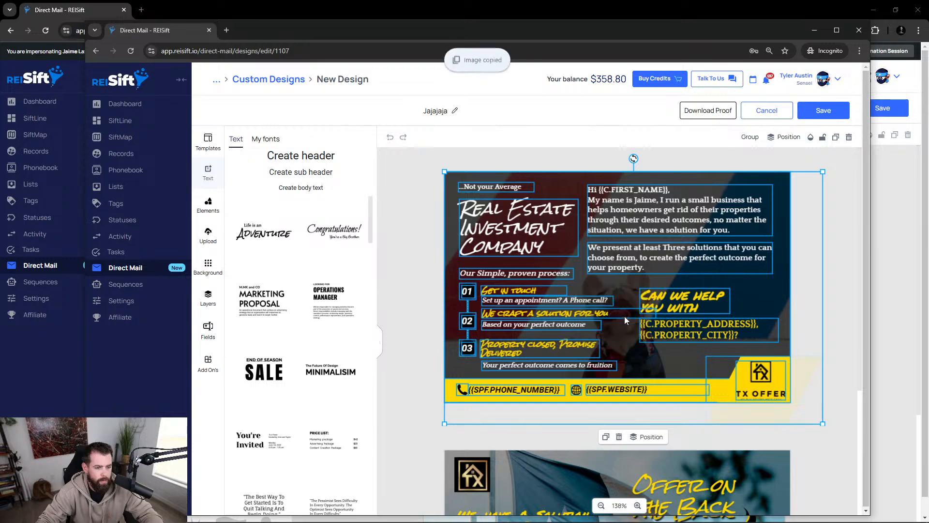
{"action": "left_click", "coordinate": [97, 14]}
{"action": "key", "text": "ctrl+v"}
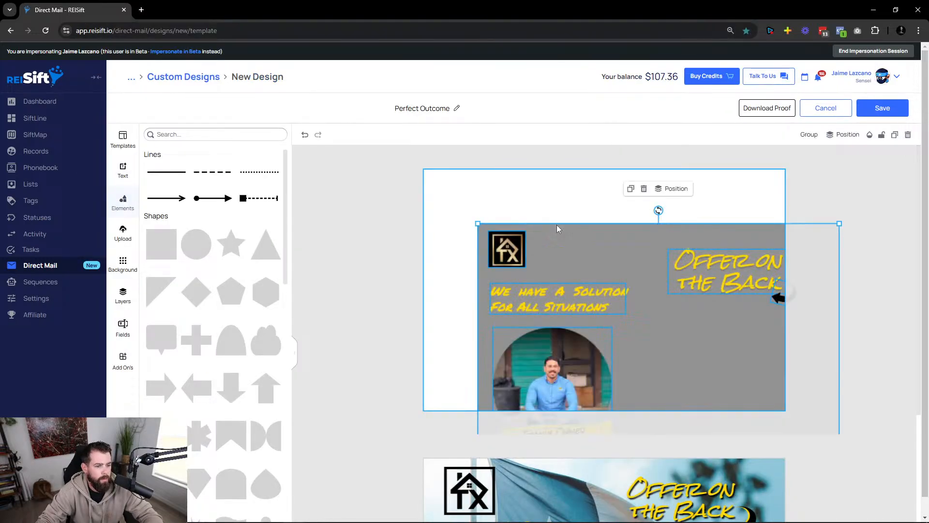
{"action": "key", "text": "ctrl+z"}
{"action": "left_click", "coordinate": [141, 10]}
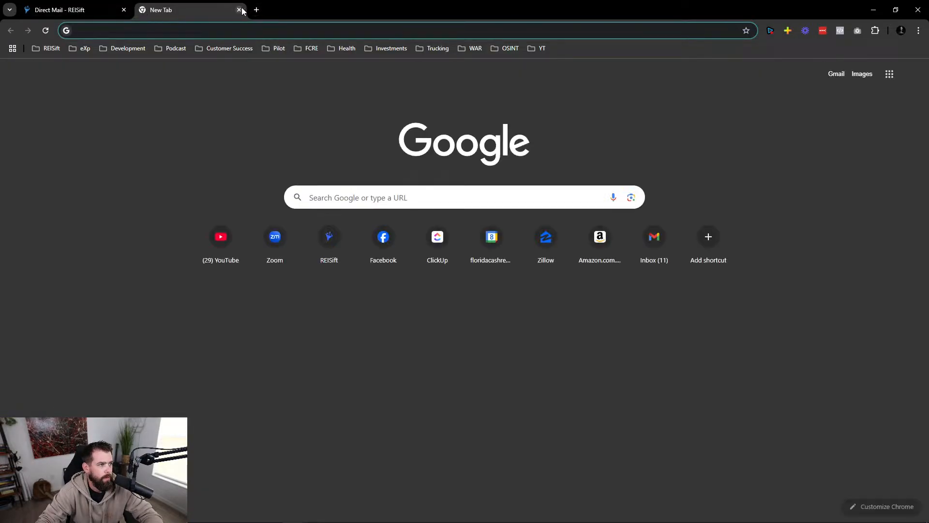
{"action": "left_click", "coordinate": [239, 10]}
Try to copy only the "Real Estate Investment Company" heading from Jajajaja onto the blank Perfect Outcome page.
{"action": "key", "text": "alt+Tab"}
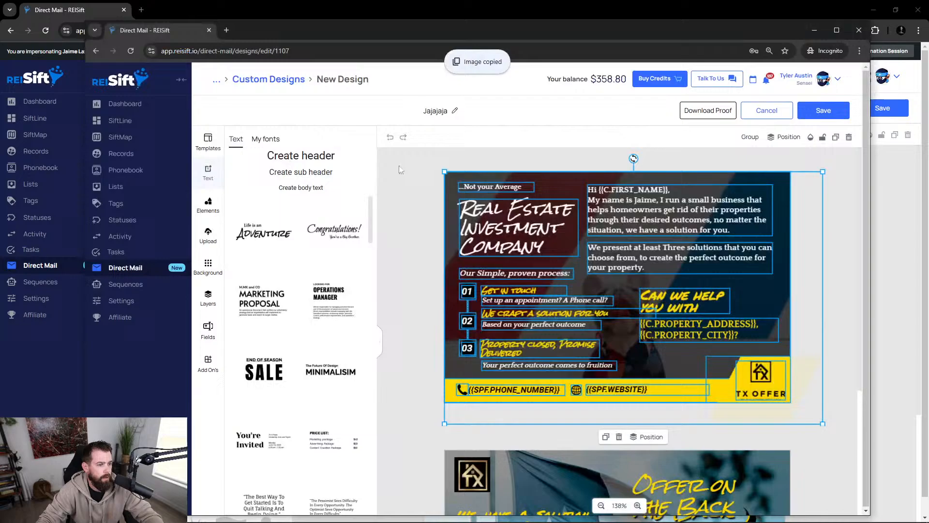
{"action": "left_click", "coordinate": [382, 224]}
{"action": "left_click", "coordinate": [491, 227]}
{"action": "right_click", "coordinate": [503, 234]}
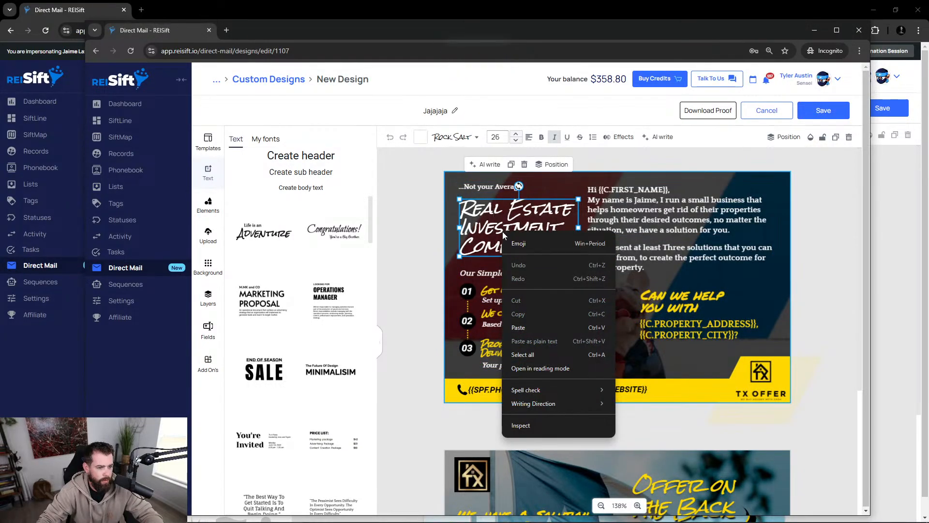
{"action": "left_click", "coordinate": [485, 232]}
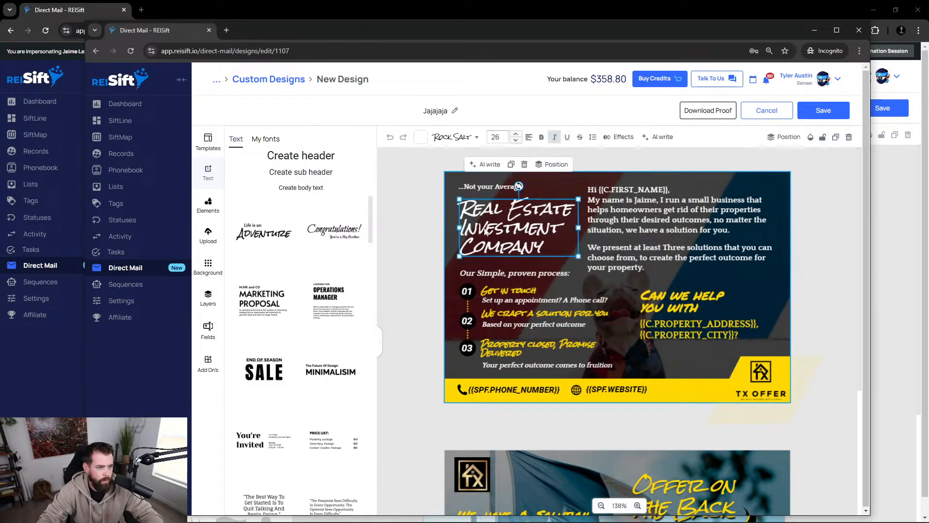
{"action": "left_click", "coordinate": [159, 9]}
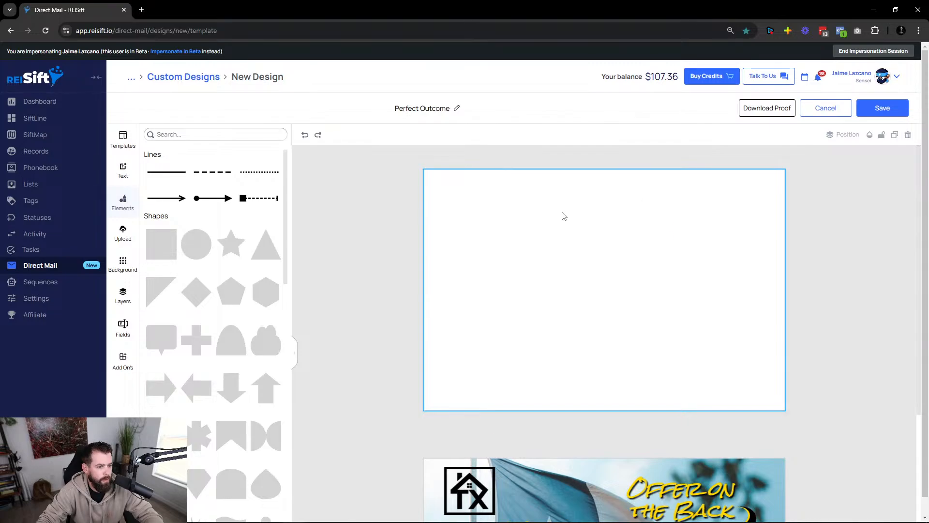
{"action": "key", "text": "ctrl+v"}
{"action": "key", "text": "ctrl+z"}
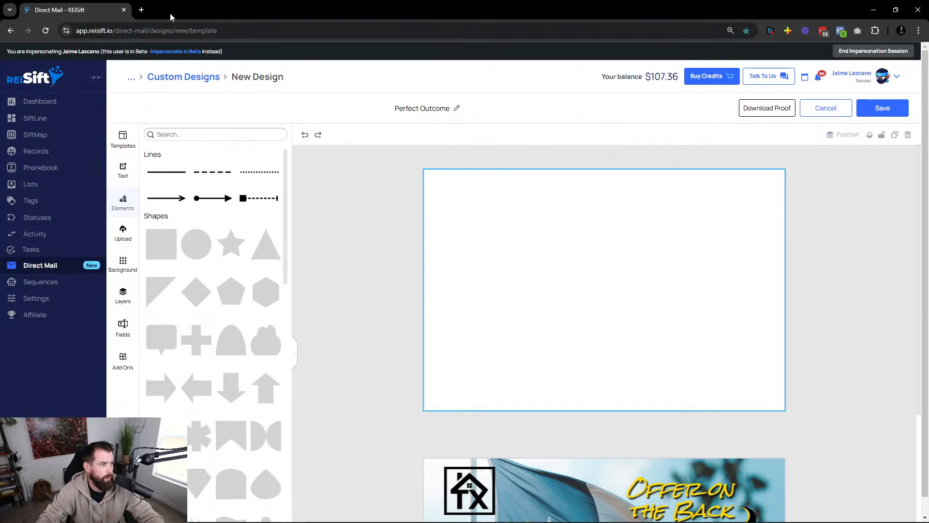
Search the background images for "texas dog" and set the bulldog photo with red, white and blue stripes as the blank Perfect Outcome page's background.
{"action": "key", "text": "alt+Tab"}
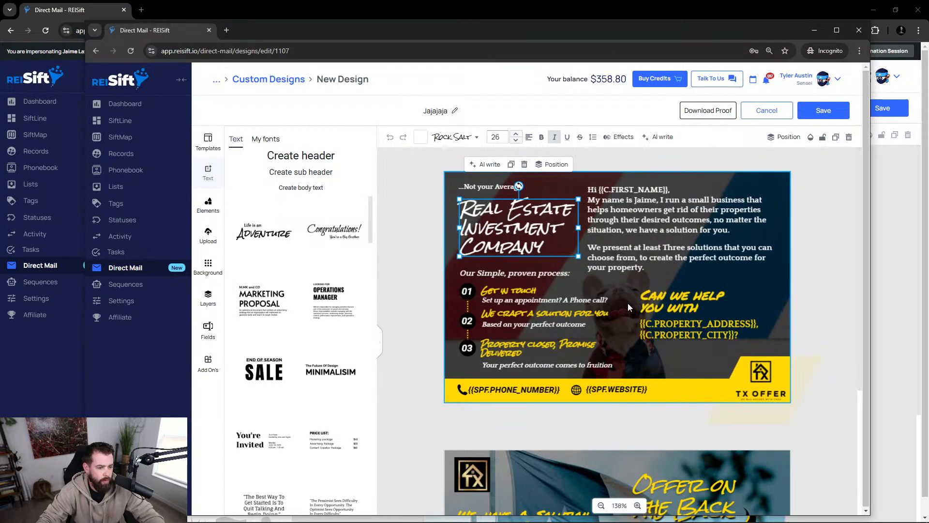
{"action": "left_click", "coordinate": [449, 209]}
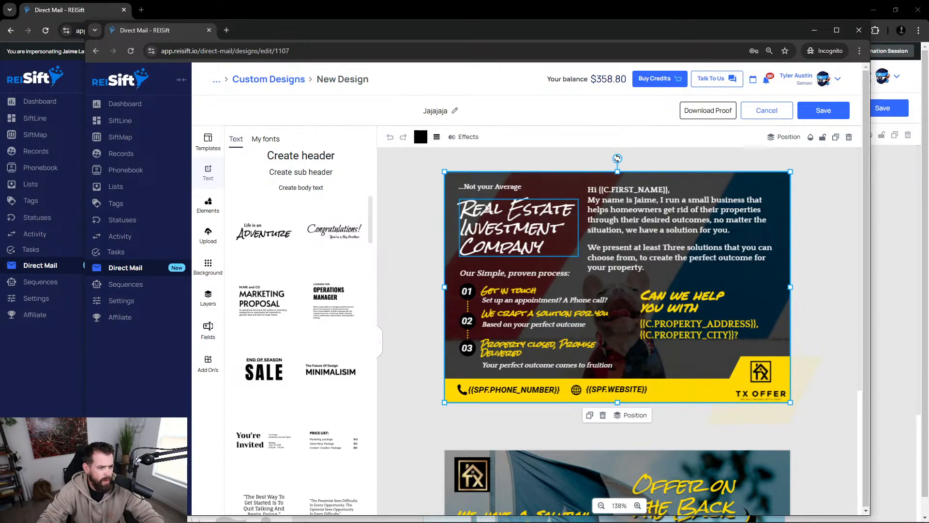
{"action": "left_click", "coordinate": [101, 16]}
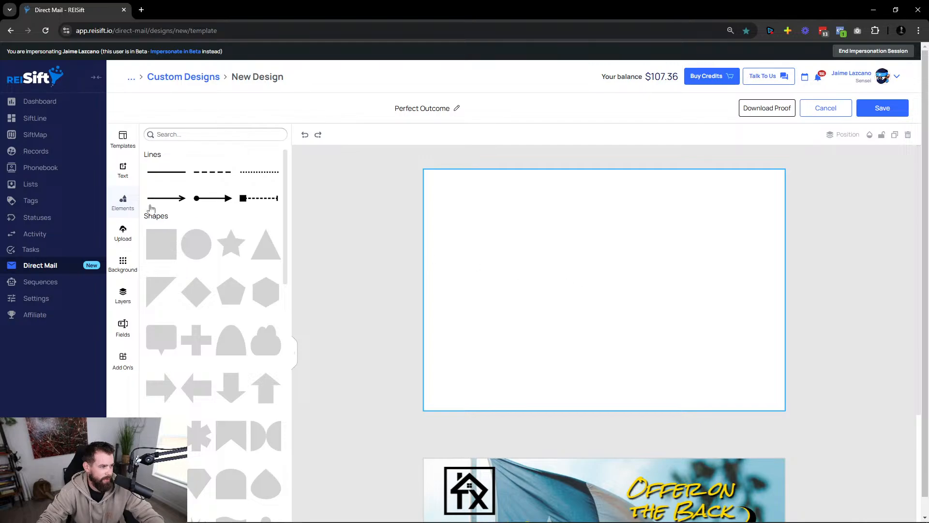
{"action": "left_click", "coordinate": [122, 264]}
{"action": "left_click", "coordinate": [205, 154]}
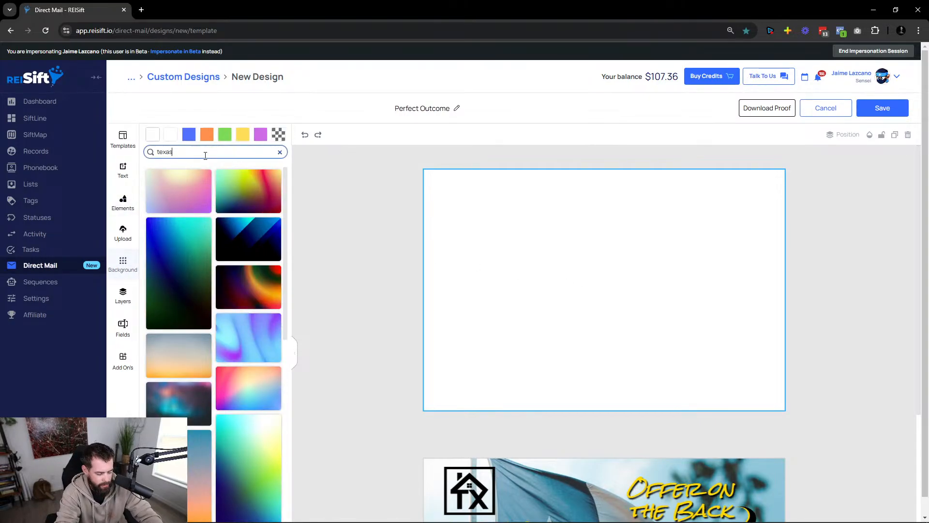
{"action": "type", "text": "texas dog"}
{"action": "key", "text": "Return"}
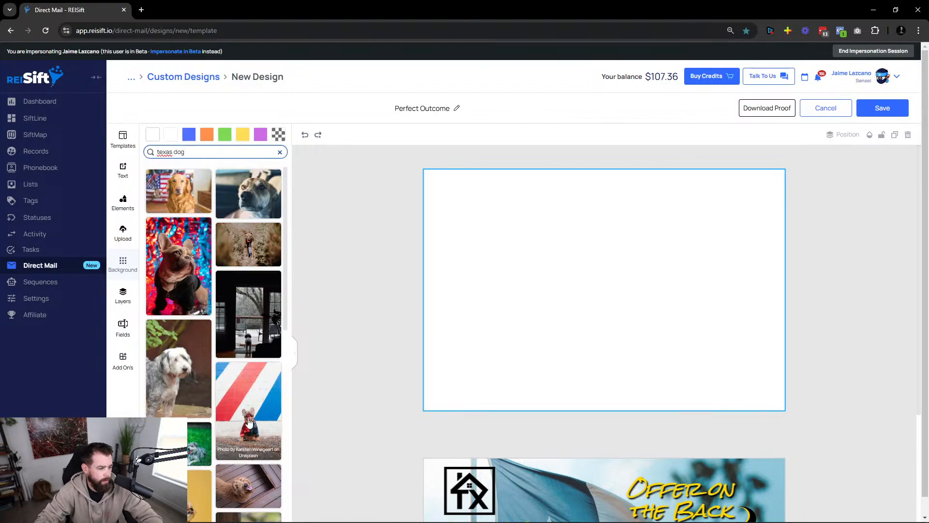
{"action": "left_click", "coordinate": [248, 445]}
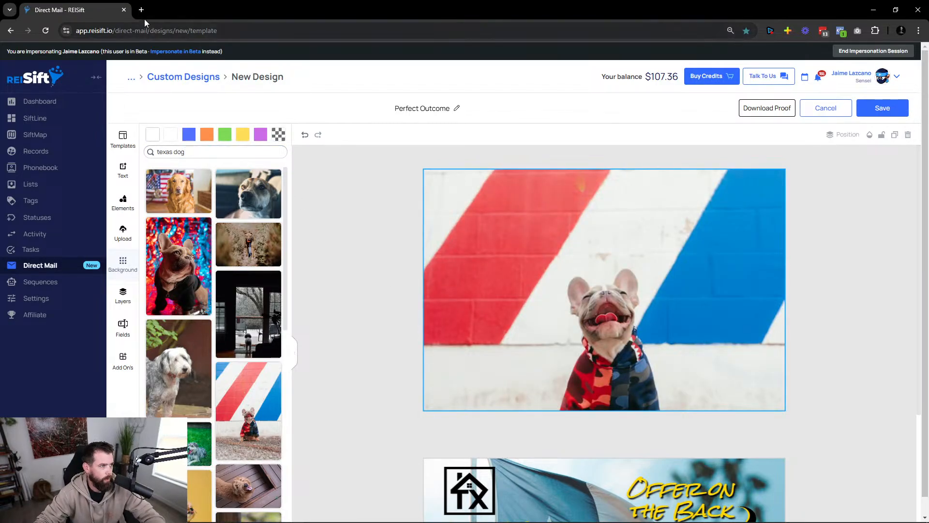
Copy the white full-page overlay from the Texas flag side onto the dog photo page in Perfect Outcome.
{"action": "key", "text": "alt+Tab"}
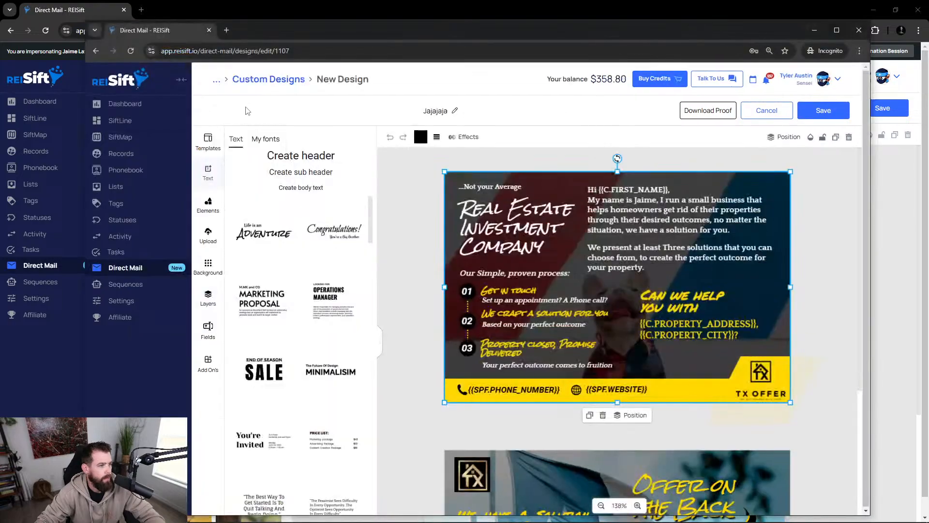
{"action": "key", "text": "alt+Tab"}
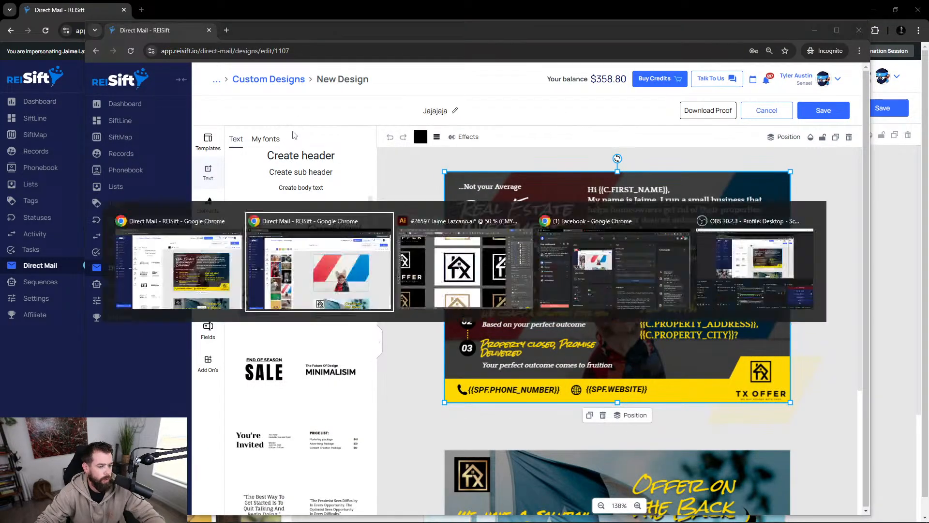
{"action": "scroll", "coordinate": [569, 313], "scroll_direction": "down", "scroll_amount": 4}
{"action": "left_click", "coordinate": [568, 310]}
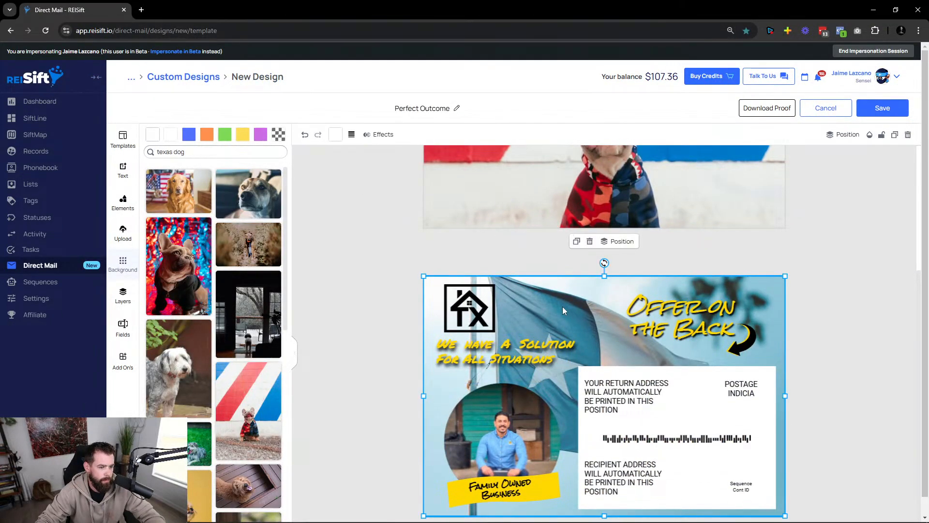
{"action": "scroll", "coordinate": [536, 265], "scroll_direction": "up", "scroll_amount": 4}
{"action": "left_click", "coordinate": [544, 266]}
{"action": "left_click", "coordinate": [506, 431]}
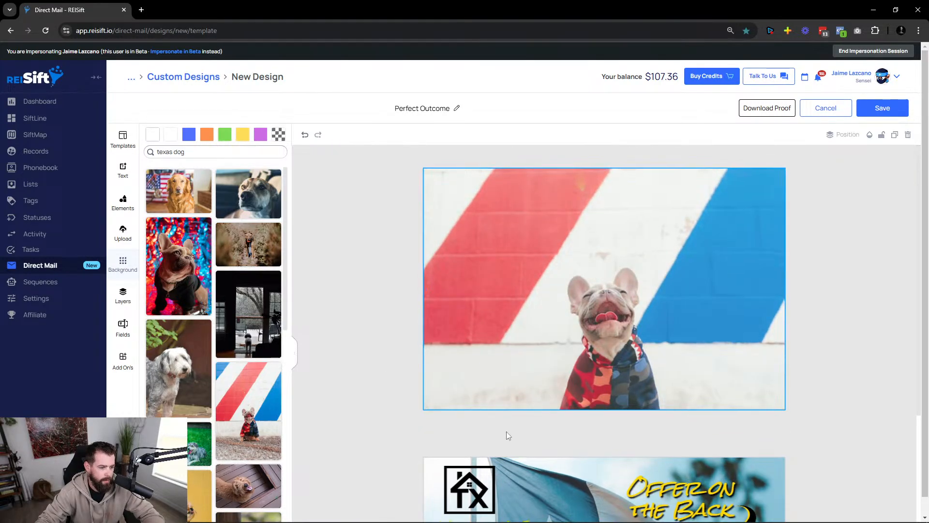
Check the fill color of the Texas flag side's overlay and compare it with the dog photo page.
{"action": "scroll", "coordinate": [579, 350], "scroll_direction": "down", "scroll_amount": 3}
{"action": "left_click", "coordinate": [579, 349]}
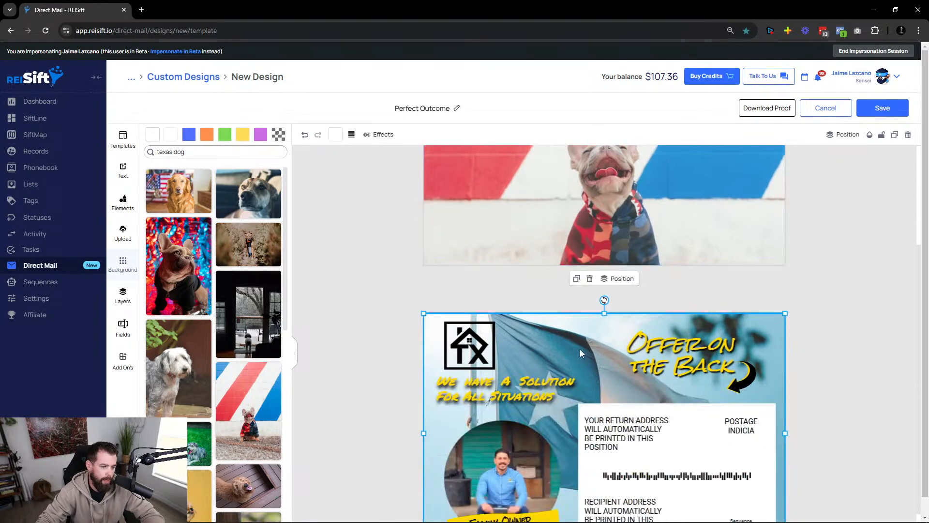
{"action": "left_click", "coordinate": [334, 134]}
{"action": "left_click", "coordinate": [428, 336]}
{"action": "scroll", "coordinate": [579, 340], "scroll_direction": "up", "scroll_amount": 3}
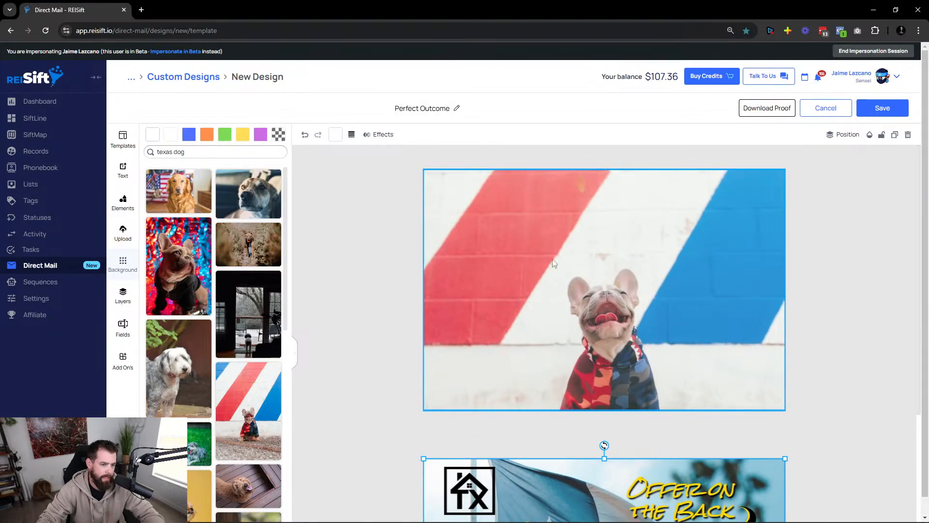
{"action": "scroll", "coordinate": [498, 305], "scroll_direction": "down", "scroll_amount": 2}
{"action": "scroll", "coordinate": [532, 344], "scroll_direction": "up", "scroll_amount": 2}
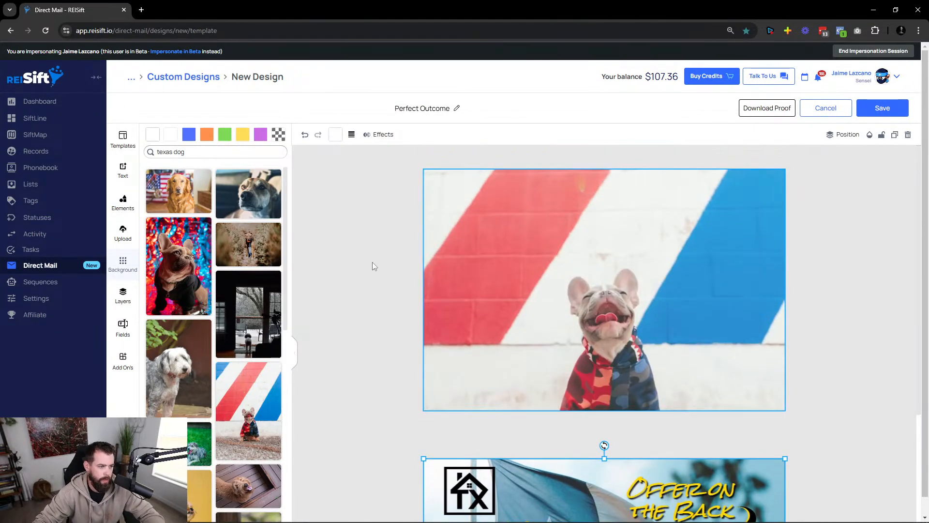
{"action": "left_click", "coordinate": [374, 265]}
Check the font and size of the "Real Estate Investment Company" heading and the "...Not your Average" line in Jajajaja.
{"action": "key", "text": "alt+Tab"}
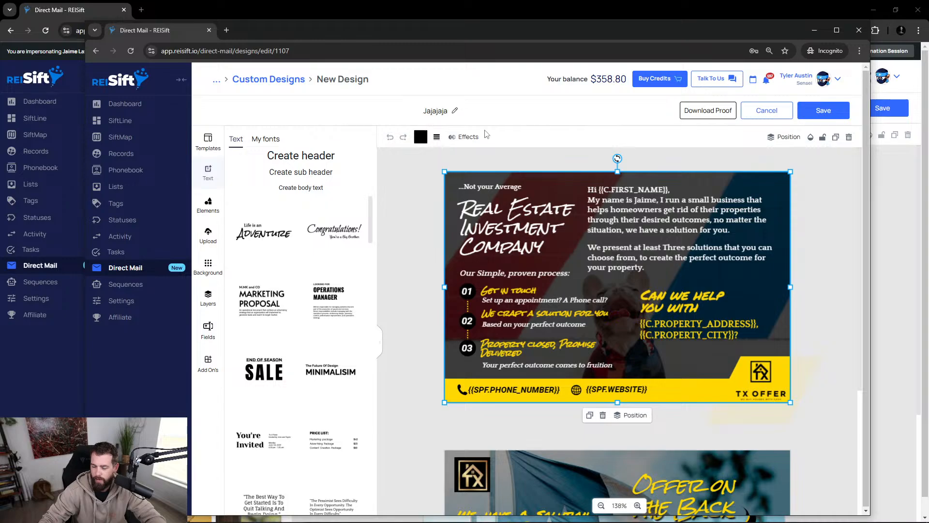
{"action": "left_click", "coordinate": [493, 222]}
{"action": "double_click", "coordinate": [492, 221]}
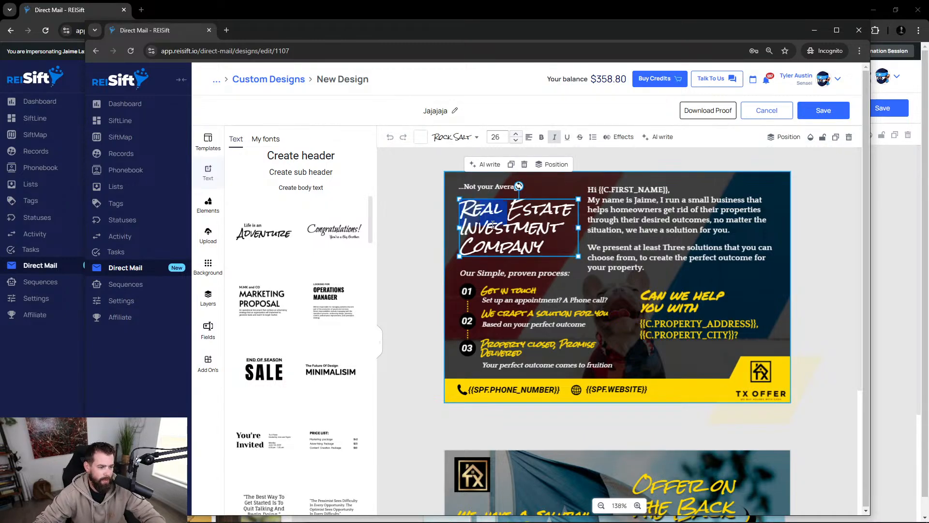
{"action": "left_click", "coordinate": [402, 212]}
{"action": "left_click", "coordinate": [481, 183]}
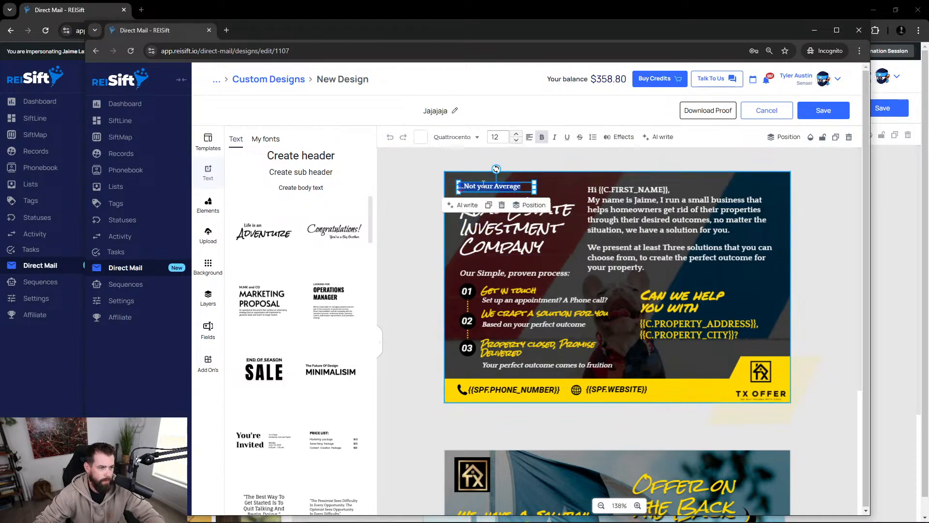
{"action": "left_click", "coordinate": [380, 190]}
{"action": "left_click", "coordinate": [101, 12]}
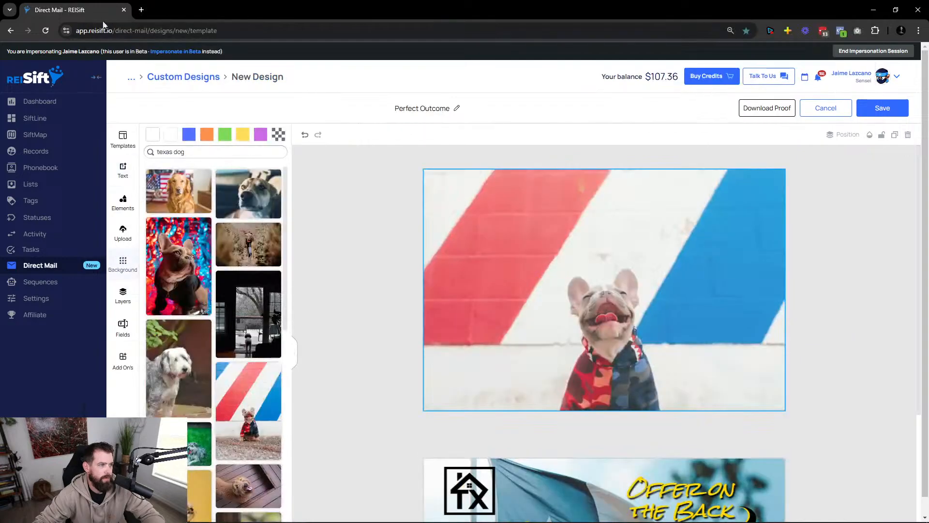
{"action": "left_click", "coordinate": [483, 228]}
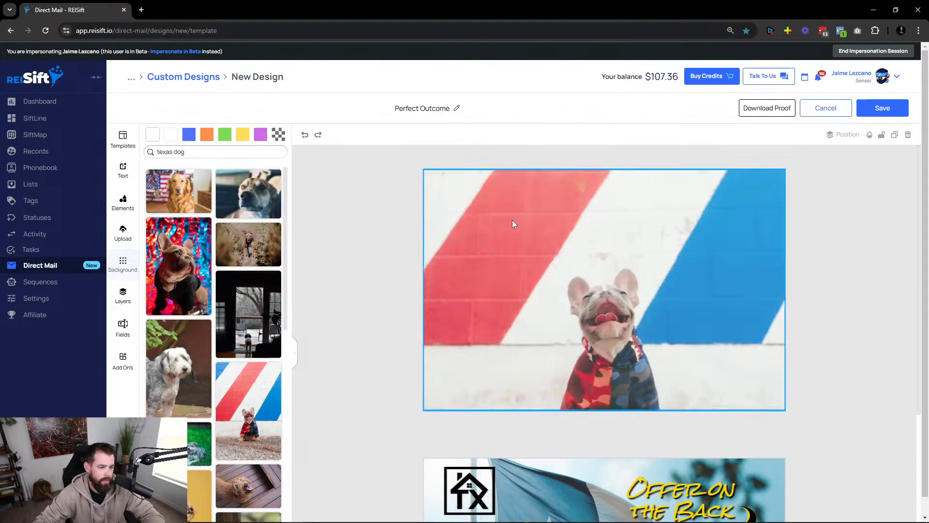
{"action": "left_click", "coordinate": [343, 190]}
{"action": "left_click", "coordinate": [123, 170]}
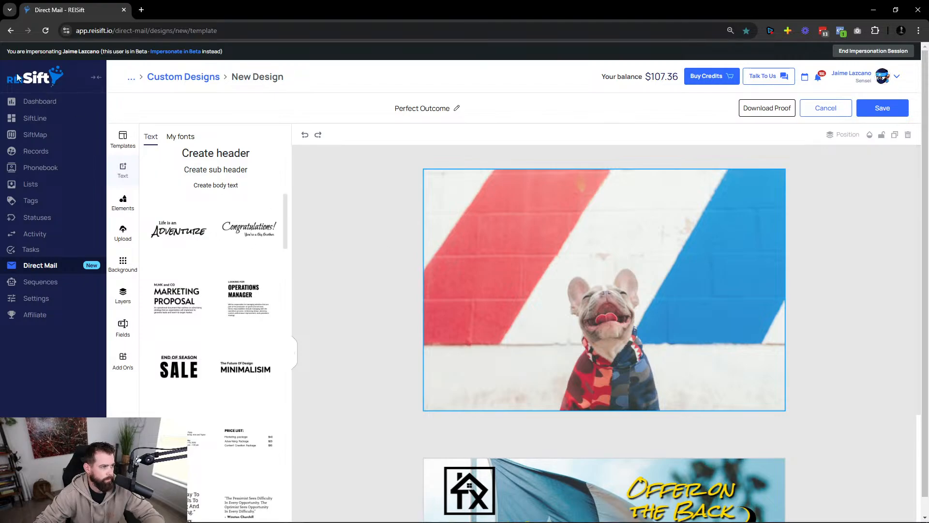
{"action": "left_click_drag", "start_coordinate": [170, 10], "coordinate": [216, 23]}
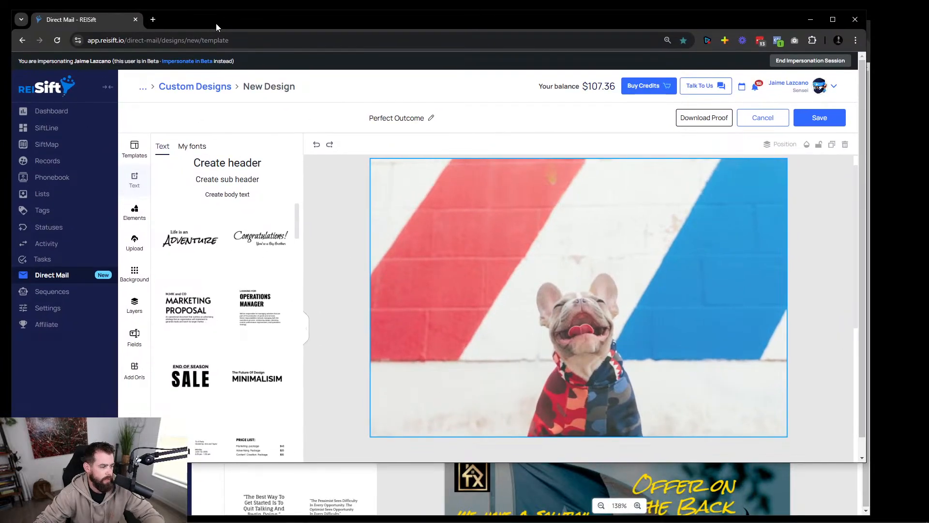
{"action": "double_click", "coordinate": [215, 23]}
Reexamine the "Real Estate Investment Company" heading in the Jajajaja design, then return to Perfect Outcome.
{"action": "key", "text": "alt+Tab"}
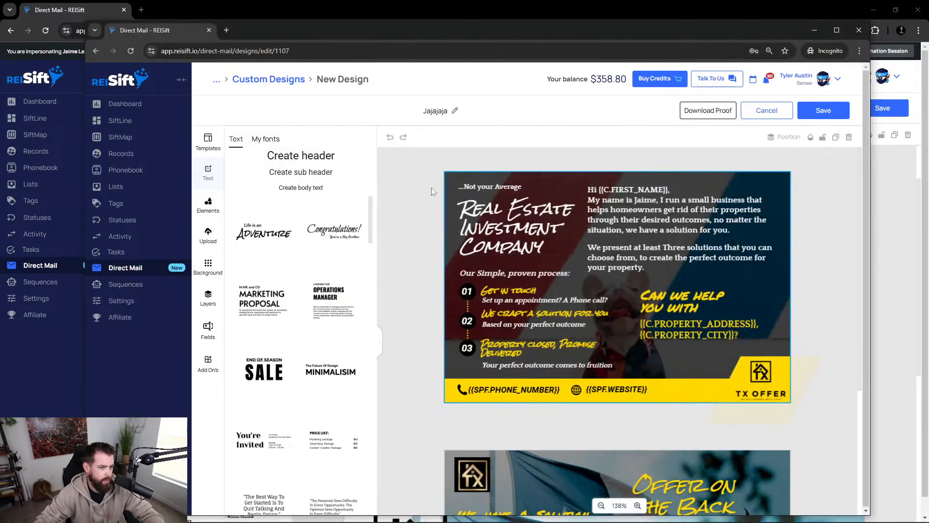
{"action": "left_click_drag", "start_coordinate": [248, 30], "coordinate": [278, 19]}
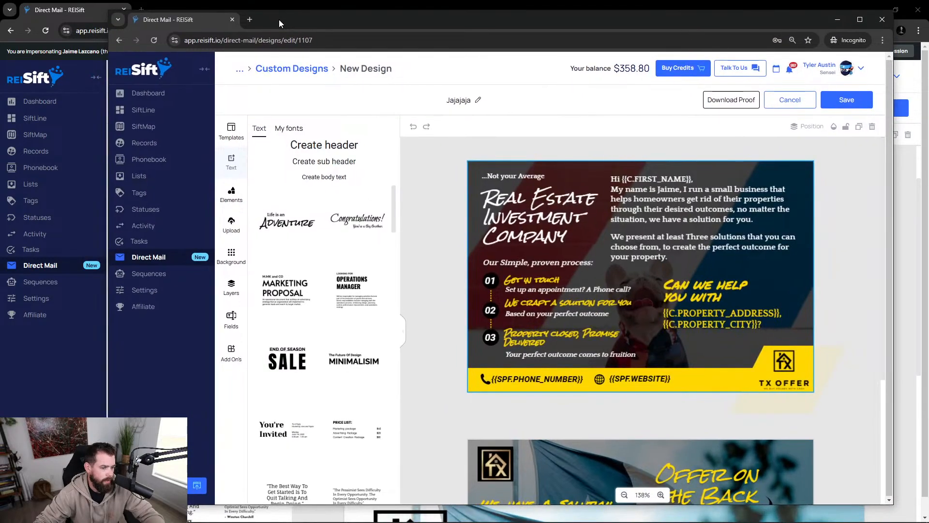
{"action": "left_click", "coordinate": [520, 202]}
{"action": "double_click", "coordinate": [520, 199]}
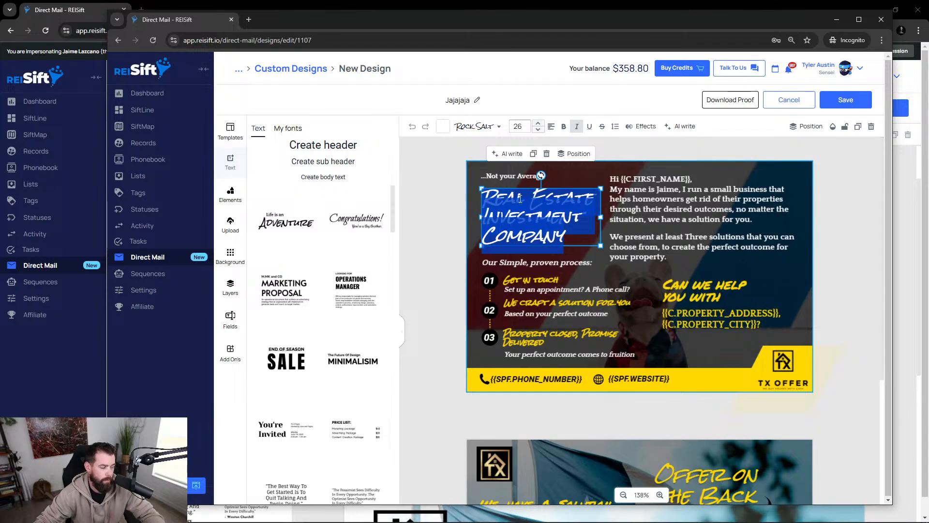
{"action": "left_click", "coordinate": [757, 382]}
{"action": "left_click", "coordinate": [686, 388]}
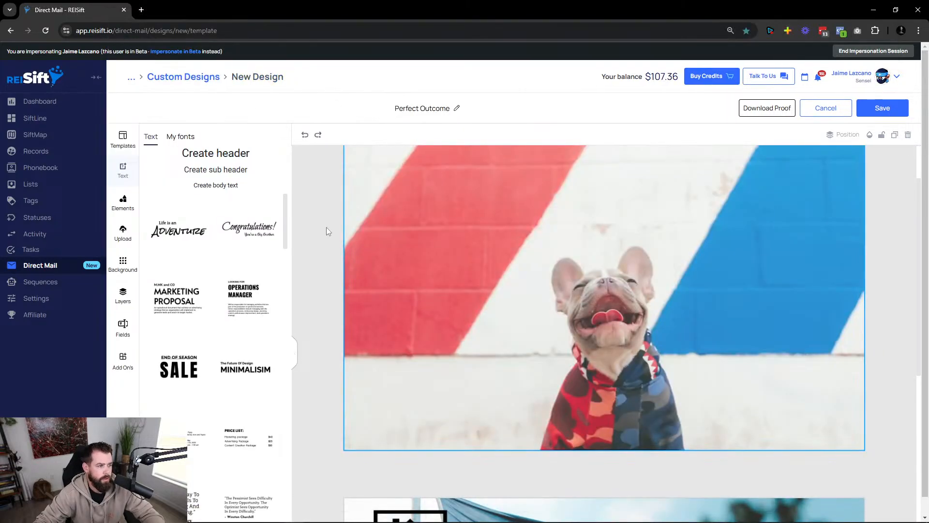
Add a square shape to the dog photo page and stretch it into a thin full-width bar along the page's bottom edge.
{"action": "scroll", "coordinate": [326, 227], "scroll_direction": "up", "scroll_amount": 1}
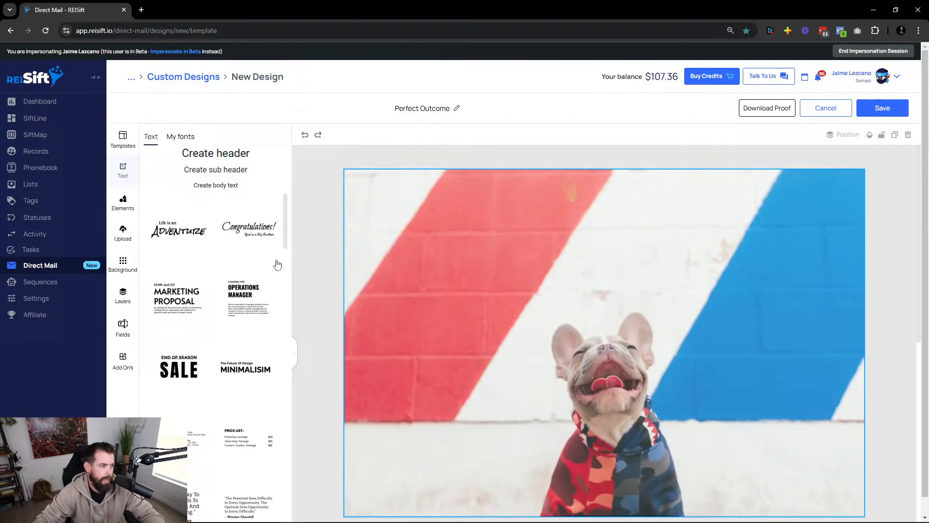
{"action": "left_click", "coordinate": [123, 202]}
{"action": "left_click", "coordinate": [154, 244]}
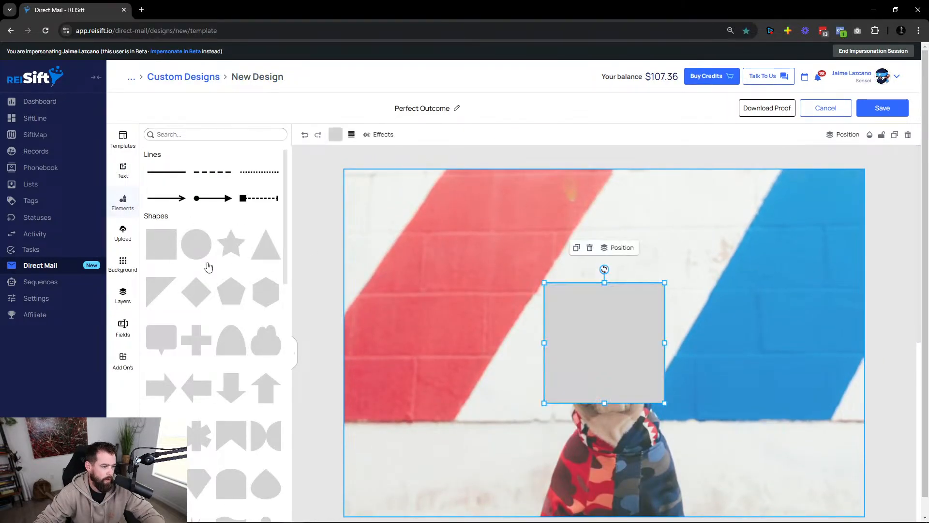
{"action": "left_click_drag", "start_coordinate": [621, 329], "coordinate": [489, 340]}
{"action": "scroll", "coordinate": [555, 432], "scroll_direction": "down", "scroll_amount": 3}
{"action": "scroll", "coordinate": [555, 432], "scroll_direction": "down", "scroll_amount": 6}
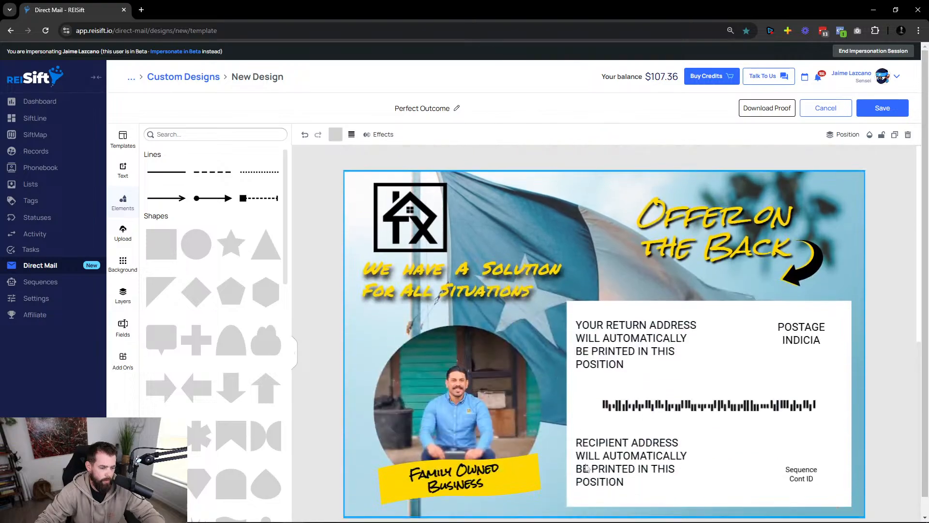
{"action": "left_click", "coordinate": [587, 512]}
{"action": "left_click", "coordinate": [587, 512]}
{"action": "scroll", "coordinate": [548, 373], "scroll_direction": "up", "scroll_amount": 3}
{"action": "scroll", "coordinate": [546, 373], "scroll_direction": "up", "scroll_amount": 1}
{"action": "left_click_drag", "start_coordinate": [529, 290], "coordinate": [462, 364]}
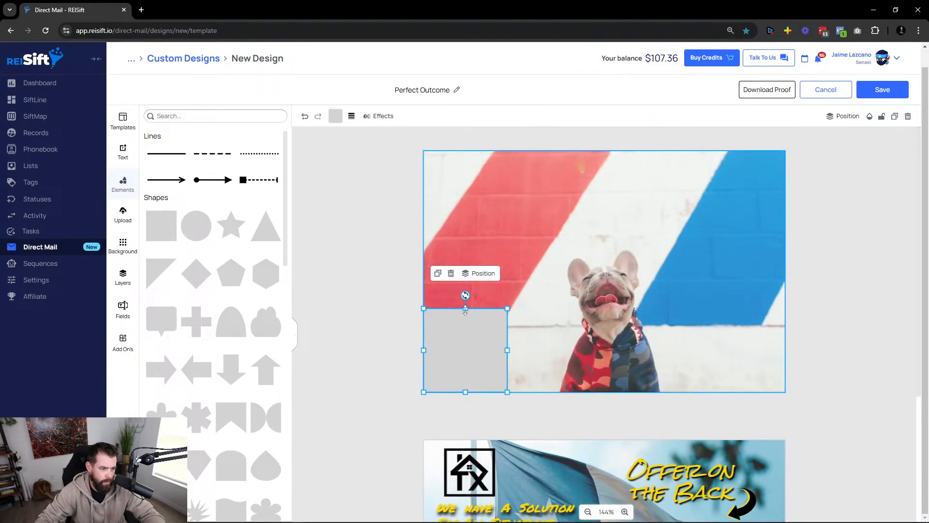
{"action": "left_click_drag", "start_coordinate": [465, 308], "coordinate": [785, 378]}
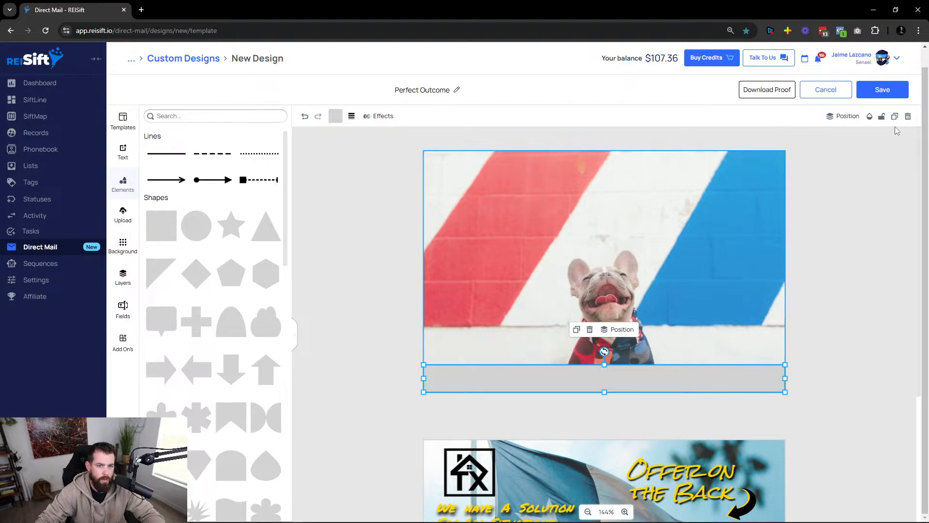
Fill the bar at the bottom of the dog photo page with the yellow preset color.
{"action": "left_click", "coordinate": [335, 117]}
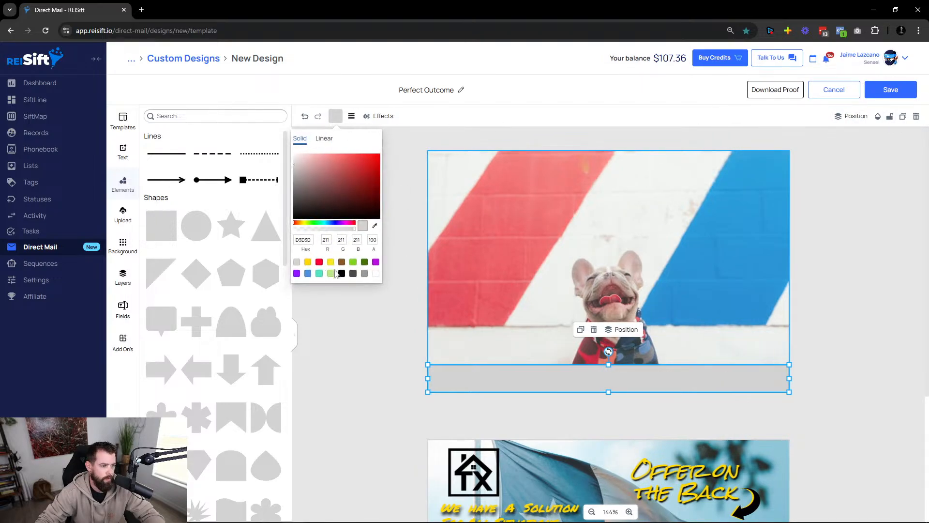
{"action": "left_click", "coordinate": [308, 262]}
{"action": "left_click", "coordinate": [369, 371]}
{"action": "scroll", "coordinate": [367, 367], "scroll_direction": "down", "scroll_amount": 3}
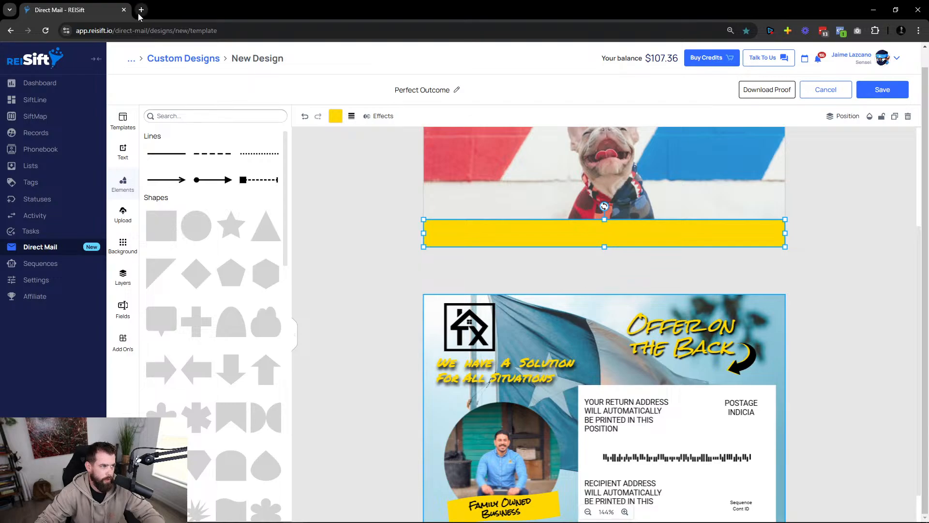
Switch to Illustrator and export the gold TX OFFER logo from the black artboard as a 350 px PNG to the Downloads folder.
{"action": "key", "text": "alt+Tab"}
{"action": "key", "text": "alt+Tab"}
{"action": "scroll", "coordinate": [459, 327], "scroll_direction": "down", "scroll_amount": 7}
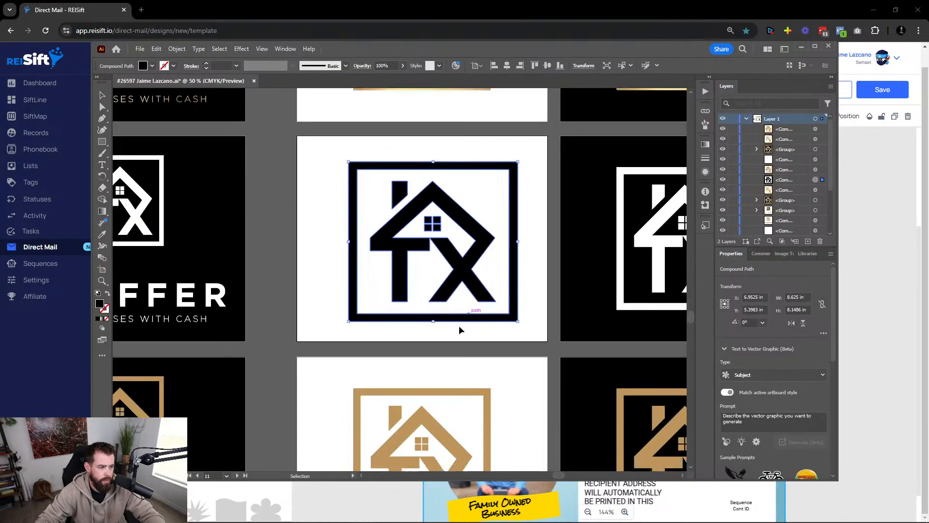
{"action": "scroll", "coordinate": [310, 317], "scroll_direction": "right", "scroll_amount": 3}
{"action": "key", "text": "space"}
{"action": "left_click_drag", "start_coordinate": [256, 286], "coordinate": [370, 355]}
{"action": "key", "text": "space"}
{"action": "key", "text": "space"}
{"action": "scroll", "coordinate": [473, 298], "scroll_direction": "right", "scroll_amount": 5}
{"action": "scroll", "coordinate": [569, 264], "scroll_direction": "right", "scroll_amount": 2}
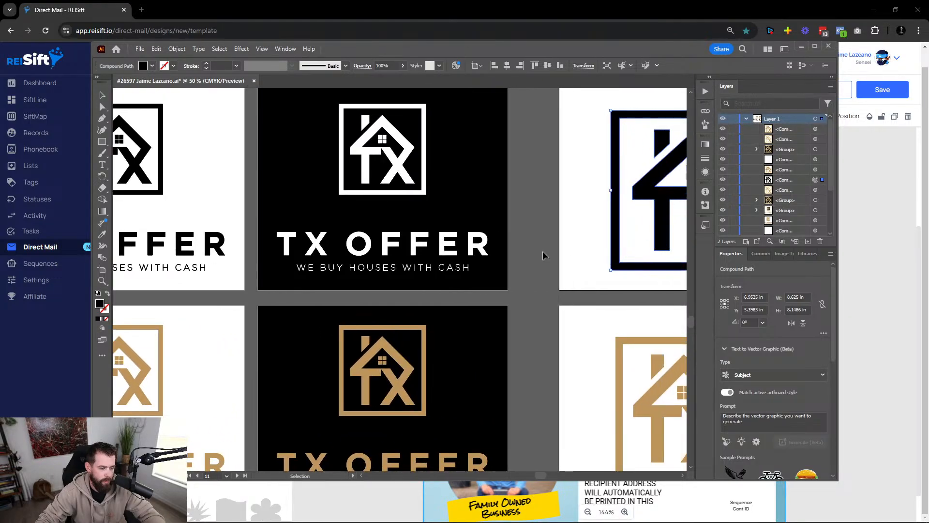
{"action": "scroll", "coordinate": [541, 255], "scroll_direction": "down", "scroll_amount": 5}
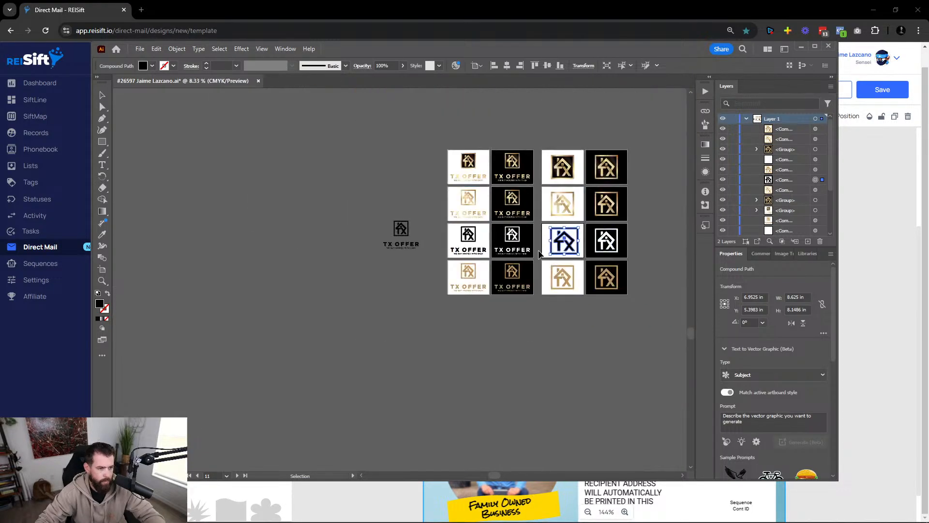
{"action": "key", "text": "space"}
{"action": "left_click_drag", "start_coordinate": [533, 130], "coordinate": [496, 196]}
{"action": "scroll", "coordinate": [481, 221], "scroll_direction": "left", "scroll_amount": 2}
{"action": "scroll", "coordinate": [516, 233], "scroll_direction": "up", "scroll_amount": 5}
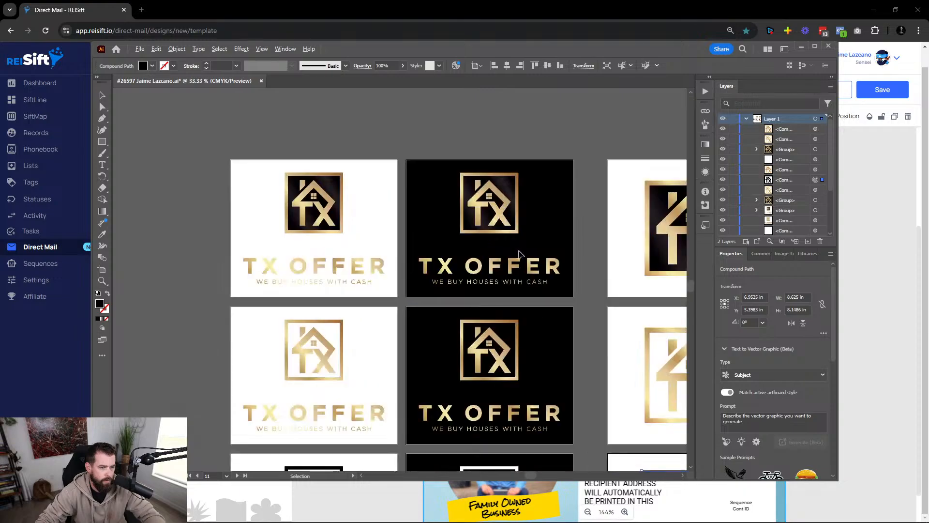
{"action": "right_click", "coordinate": [493, 224]}
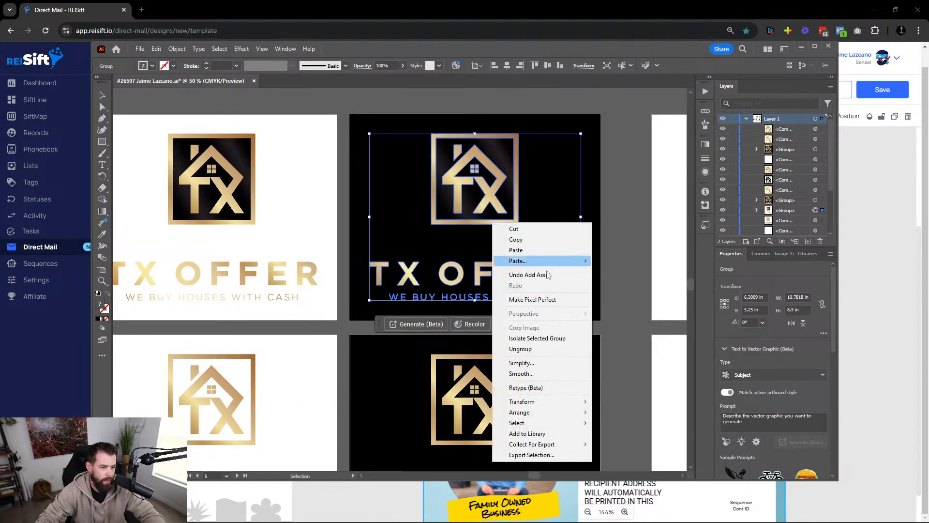
{"action": "left_click", "coordinate": [531, 454]}
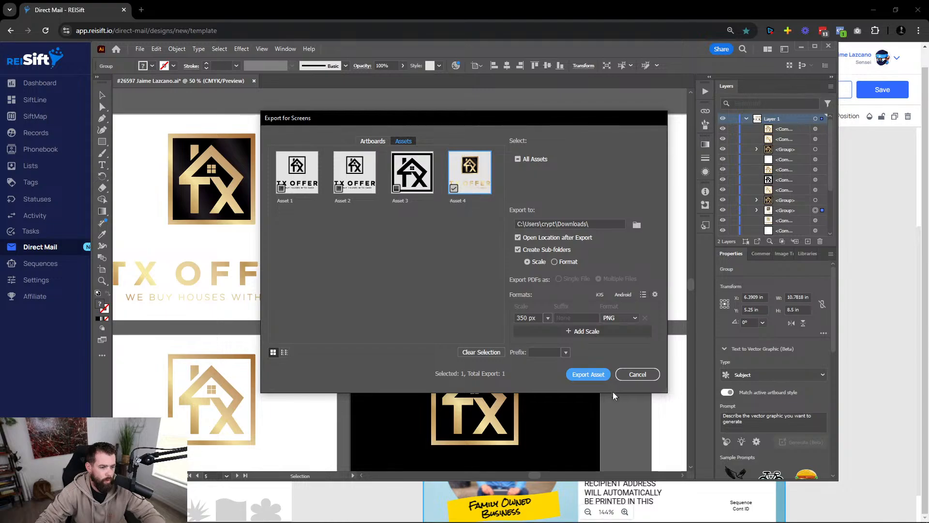
{"action": "left_click", "coordinate": [586, 374]}
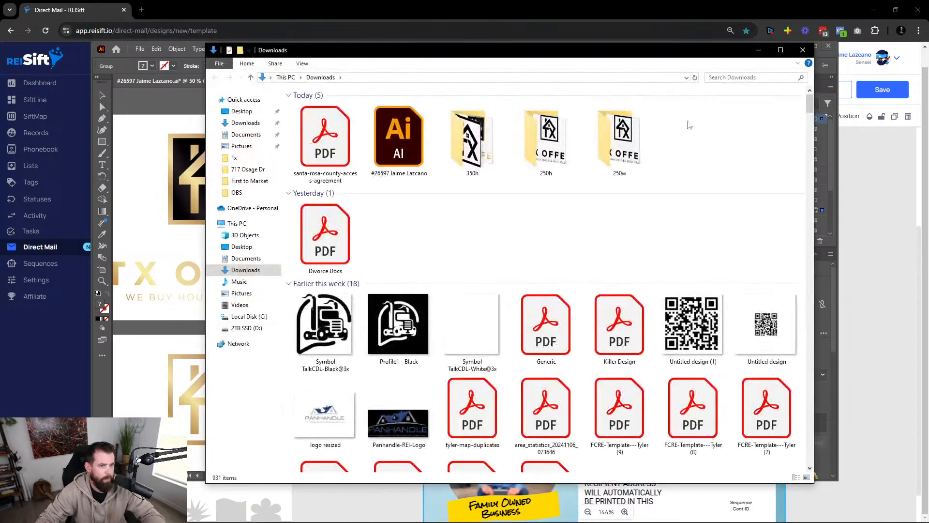
{"action": "left_click", "coordinate": [803, 50]}
Open Canva's color palette generator in a new browser tab and generate a palette from the exported gold TX OFFER logo.
{"action": "left_click", "coordinate": [190, 6]}
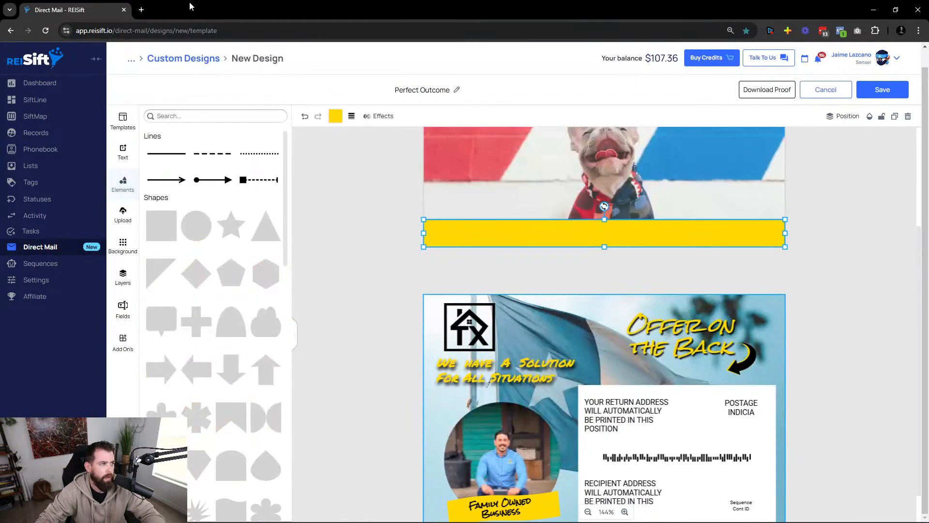
{"action": "left_click", "coordinate": [141, 10]}
{"action": "type", "text": "canva"}
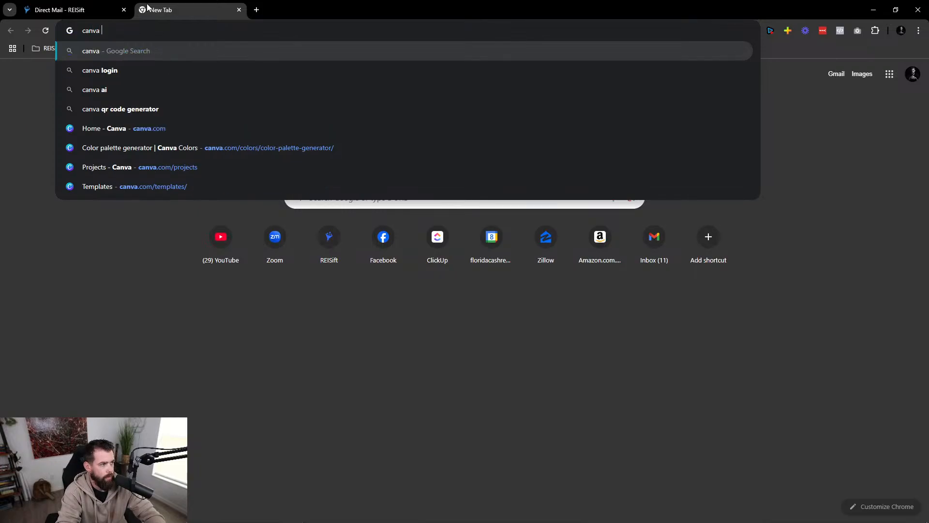
{"action": "key", "text": "Down"}
{"action": "key", "text": "Down"}
{"action": "key", "text": "Down"}
{"action": "key", "text": "Down"}
{"action": "key", "text": "Down"}
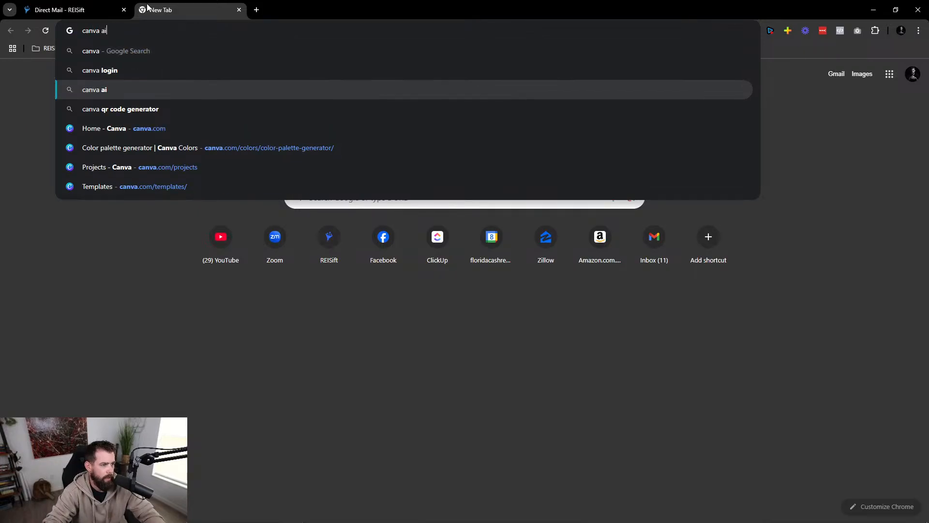
{"action": "key", "text": "Return"}
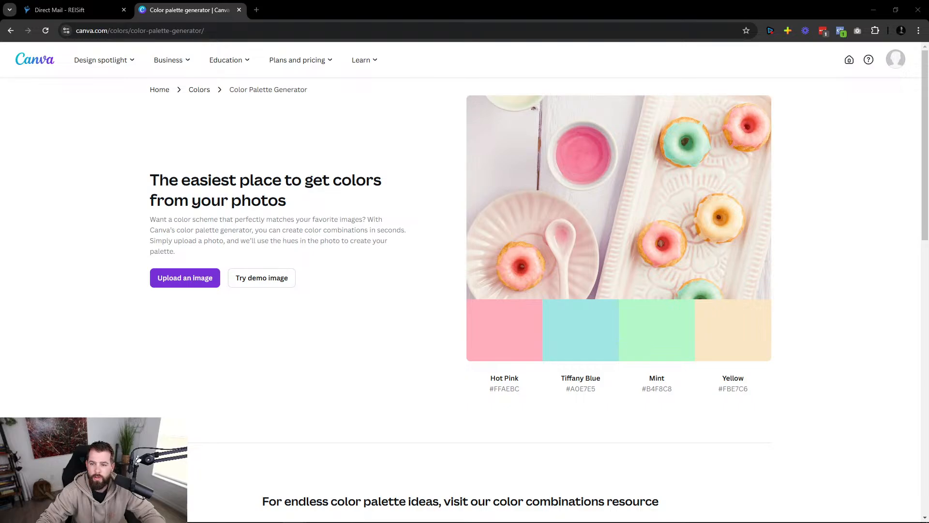
{"action": "left_click", "coordinate": [556, 278]}
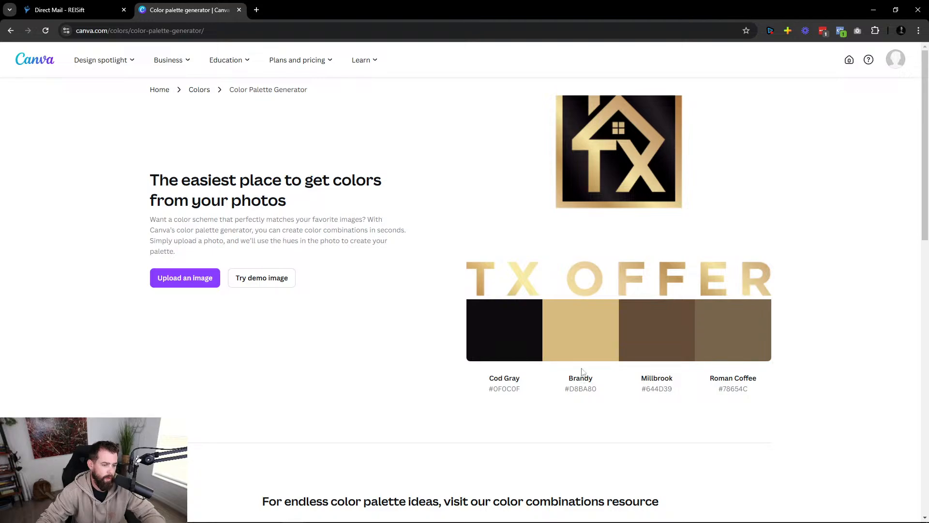
Set the fill of the dog photo page's bottom bar to the palette's Brandy color, #D8BA80.
{"action": "left_click", "coordinate": [68, 10]}
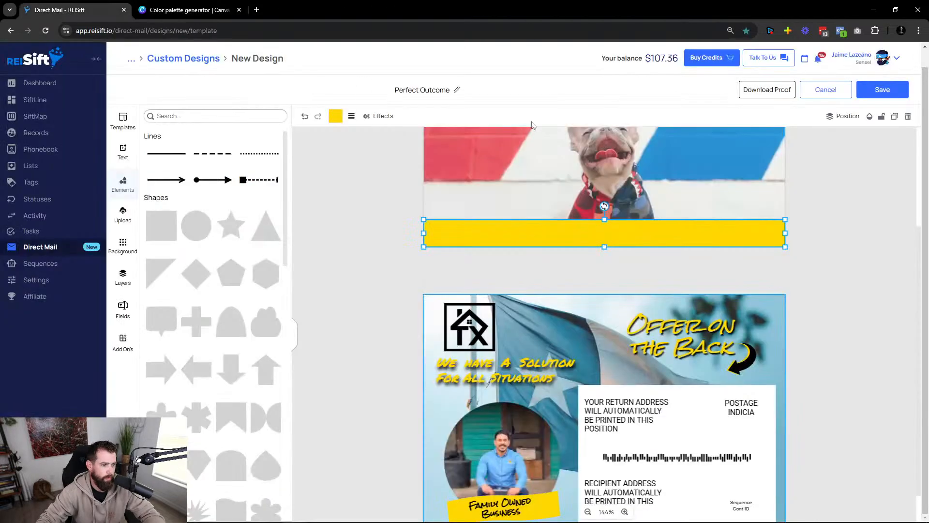
{"action": "scroll", "coordinate": [564, 384], "scroll_direction": "down", "scroll_amount": 1}
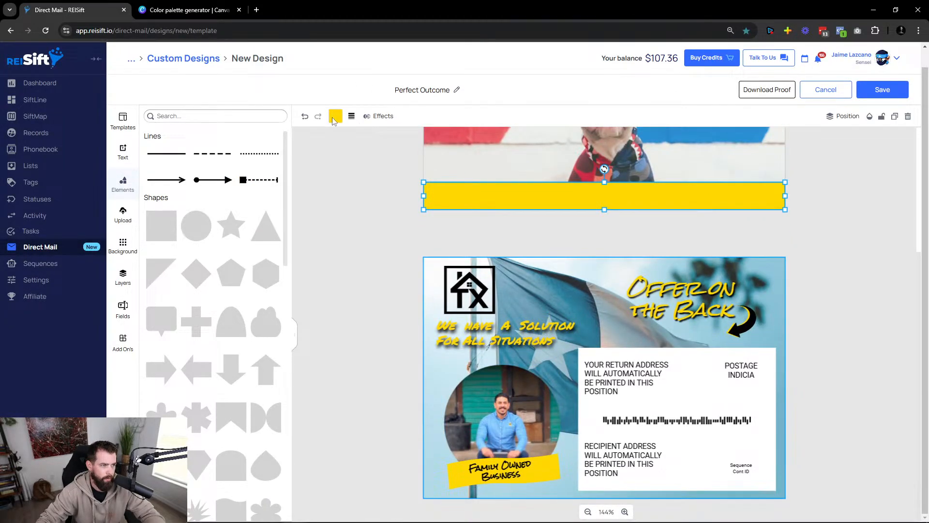
{"action": "left_click", "coordinate": [334, 118]}
{"action": "double_click", "coordinate": [304, 240]}
{"action": "key", "text": "ctrl+v"}
{"action": "left_click", "coordinate": [342, 310]}
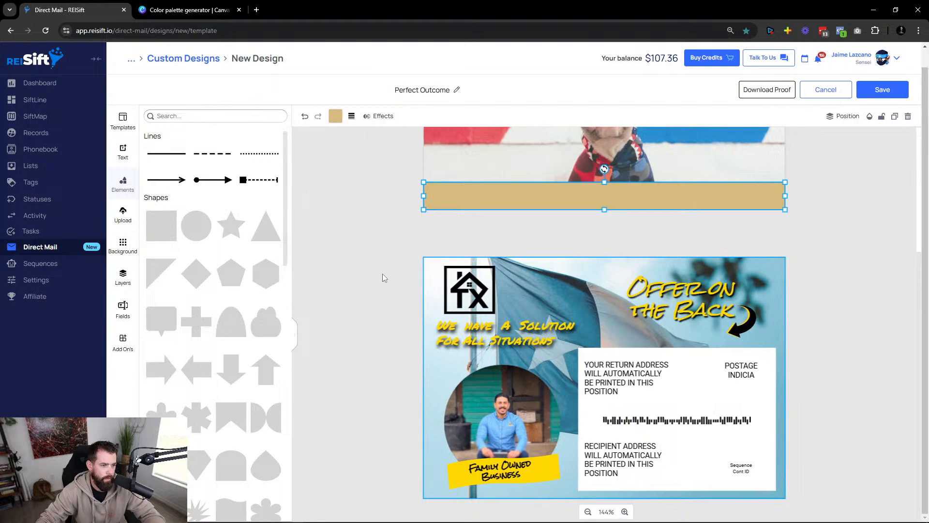
{"action": "scroll", "coordinate": [371, 263], "scroll_direction": "up", "scroll_amount": 5}
{"action": "left_click", "coordinate": [373, 336]}
Try to recolor the "We have a Solution for All Situations" text with the palette's Brandy color, #D8BA80.
{"action": "scroll", "coordinate": [373, 335], "scroll_direction": "down", "scroll_amount": 5}
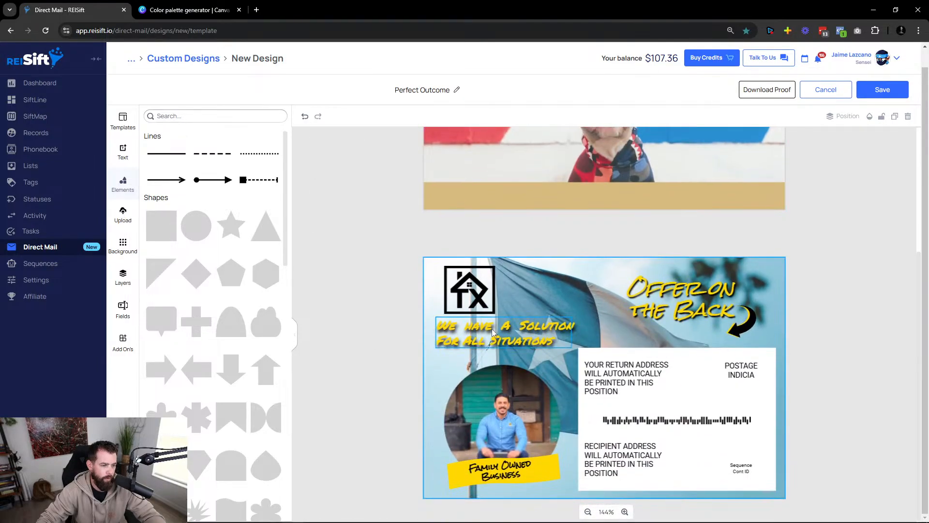
{"action": "left_click", "coordinate": [493, 332]}
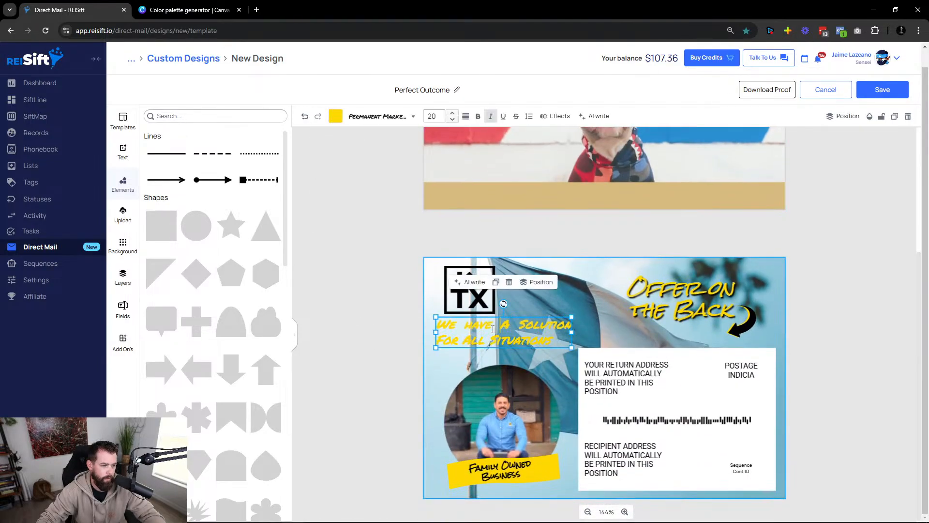
{"action": "left_click", "coordinate": [335, 116]}
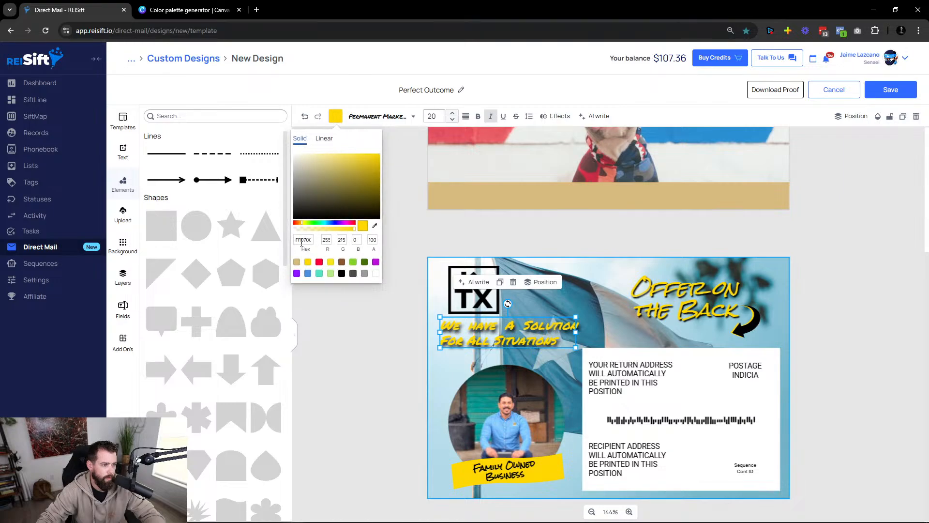
{"action": "key", "text": "ctrl+v"}
{"action": "left_click", "coordinate": [340, 324]}
{"action": "key", "text": "ctrl+z"}
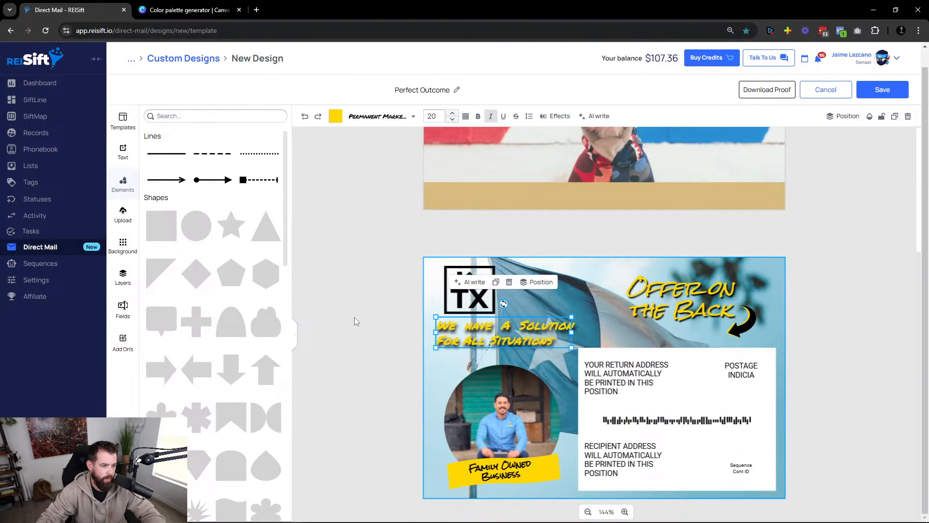
{"action": "key", "text": "alt+Tab"}
{"action": "key", "text": "alt+Tab"}
{"action": "key", "text": "ctrl+Tab"}
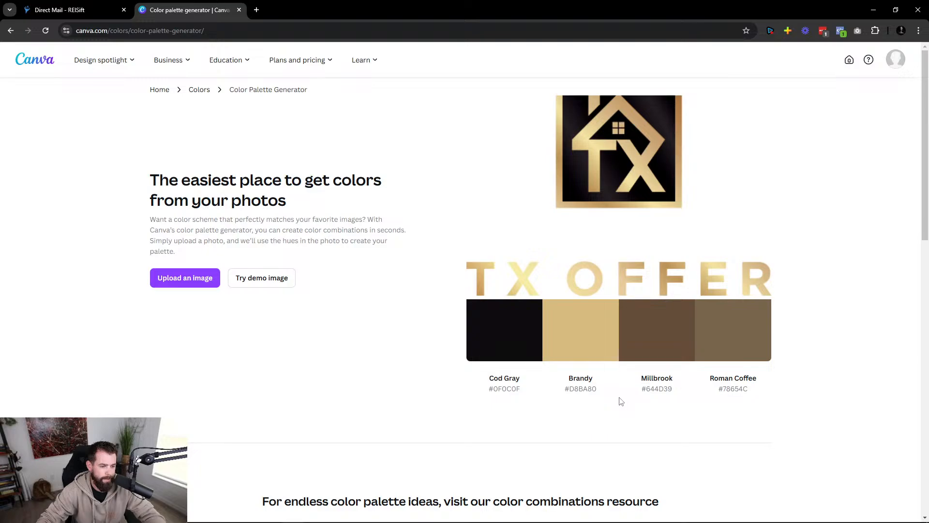
{"action": "key", "text": "alt+Tab"}
{"action": "key", "text": "alt+Tab"}
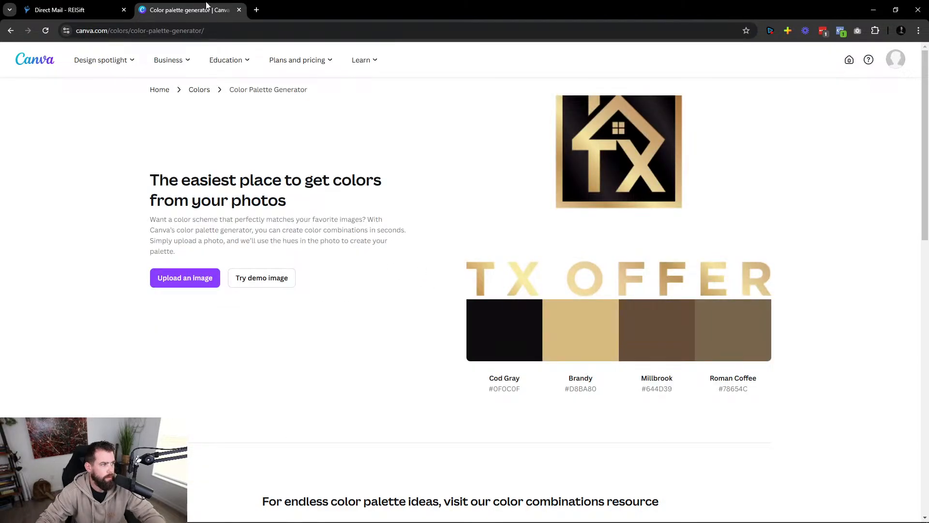
{"action": "left_click", "coordinate": [99, 9]}
{"action": "scroll", "coordinate": [373, 277], "scroll_direction": "up", "scroll_amount": 3}
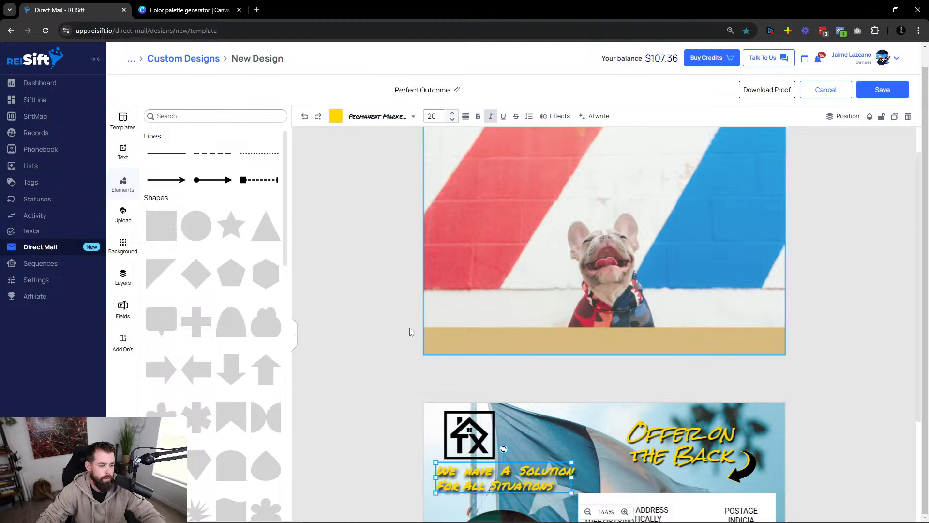
Set the fill of the banner behind "Family Owned Business" to the Brandy color, #D8BA80.
{"action": "scroll", "coordinate": [409, 327], "scroll_direction": "down", "scroll_amount": 3}
{"action": "left_click", "coordinate": [503, 470]}
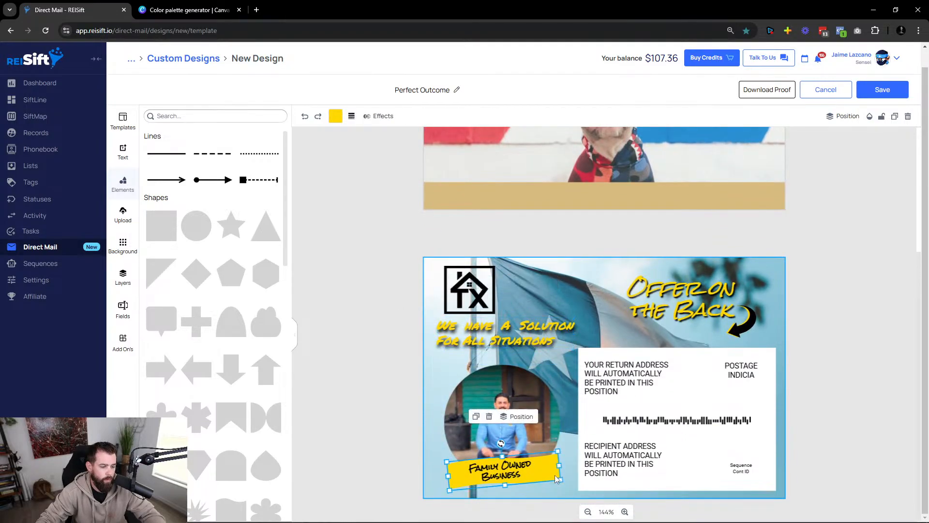
{"action": "left_click", "coordinate": [334, 117]}
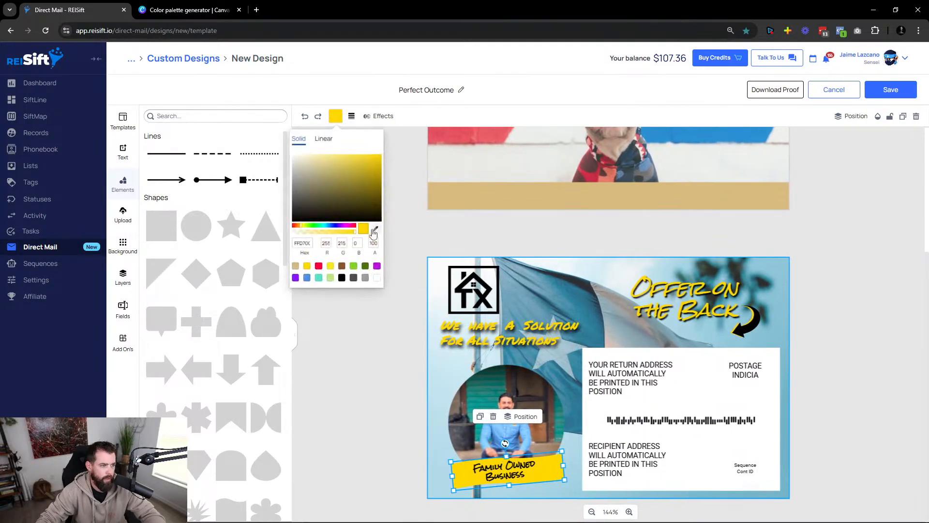
{"action": "double_click", "coordinate": [301, 240]}
{"action": "key", "text": "ctrl+v"}
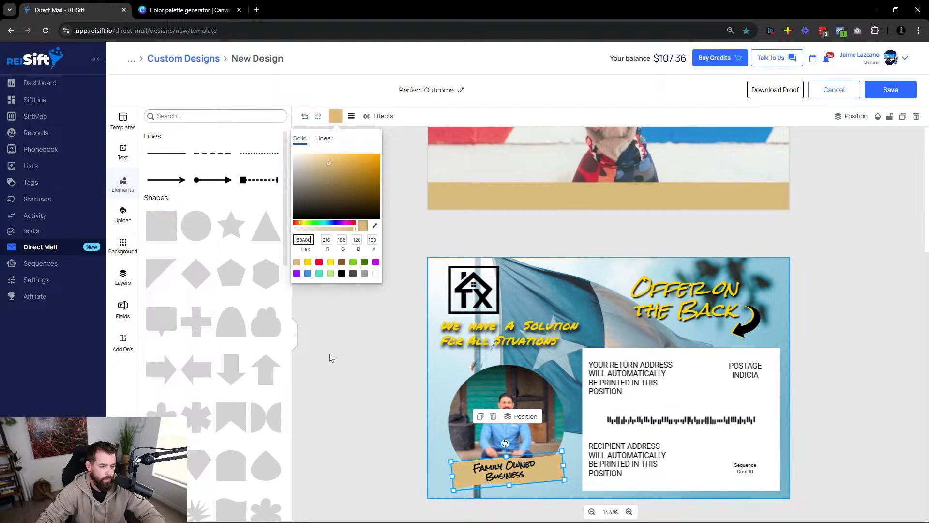
{"action": "left_click", "coordinate": [329, 354]}
{"action": "left_click", "coordinate": [329, 353]}
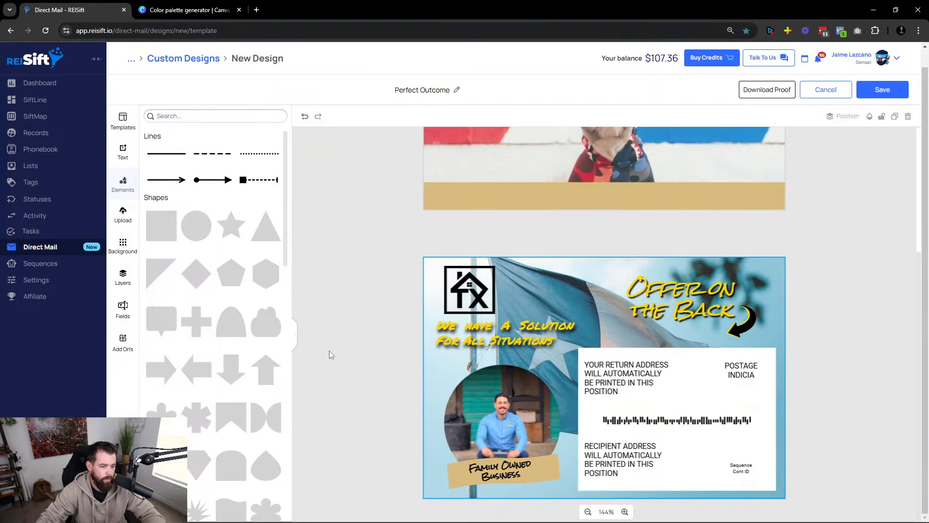
Copy the Cod Gray color, #0F0C0F, from Canva's palette and apply it to the "Family Owned Business" text.
{"action": "left_click", "coordinate": [495, 478]}
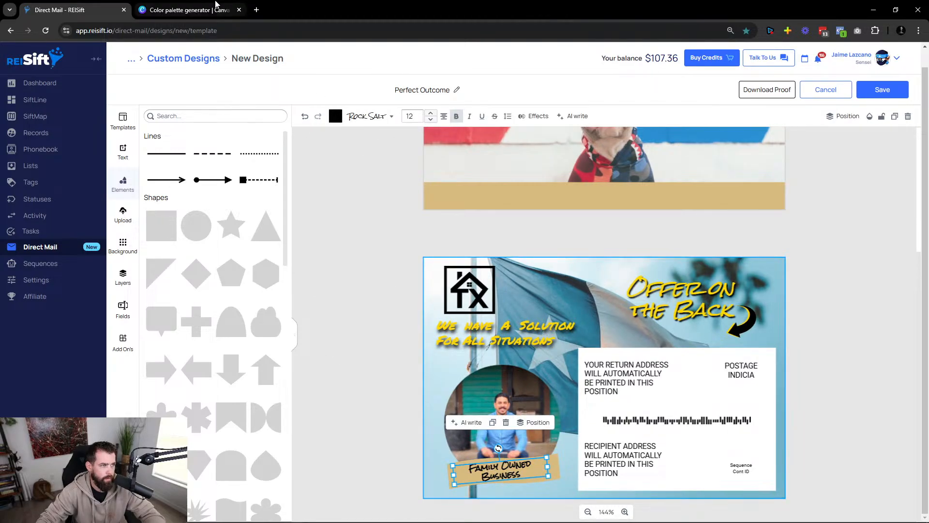
{"action": "left_click", "coordinate": [200, 11]}
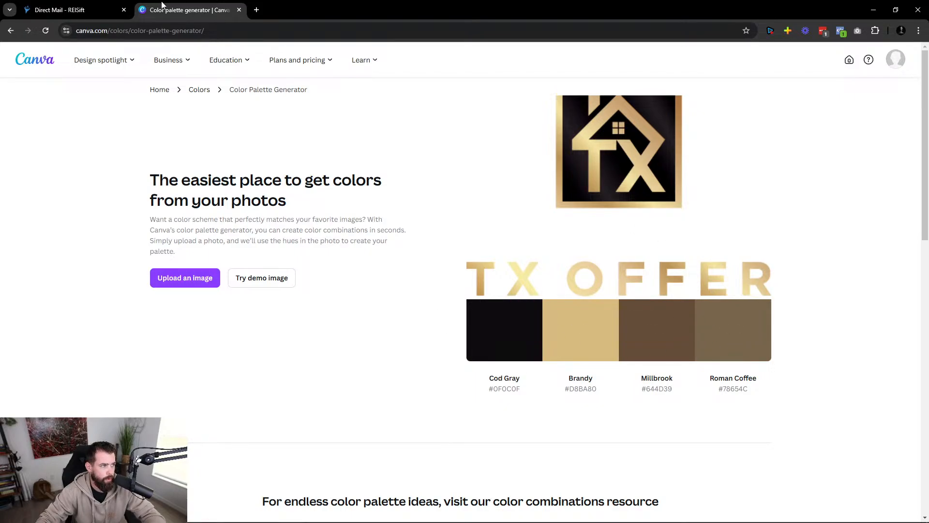
{"action": "left_click", "coordinate": [87, 7]}
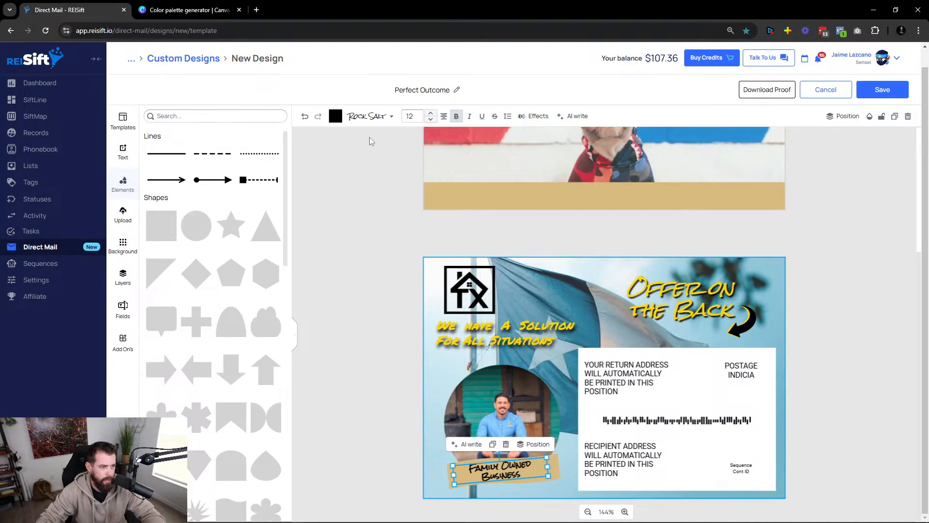
{"action": "left_click", "coordinate": [335, 115]}
{"action": "key", "text": "ctrl+v"}
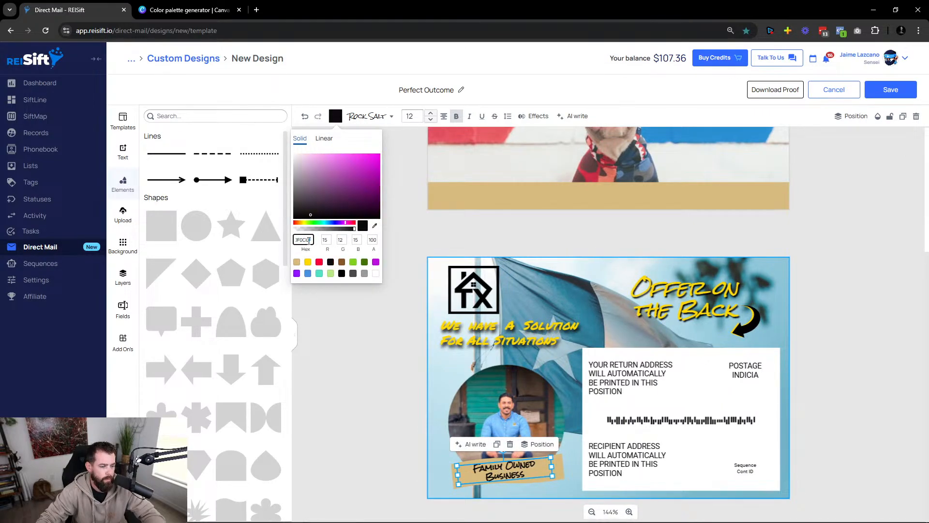
{"action": "left_click", "coordinate": [335, 354]}
{"action": "scroll", "coordinate": [352, 333], "scroll_direction": "up", "scroll_amount": 4}
{"action": "scroll", "coordinate": [362, 329], "scroll_direction": "down", "scroll_amount": 4}
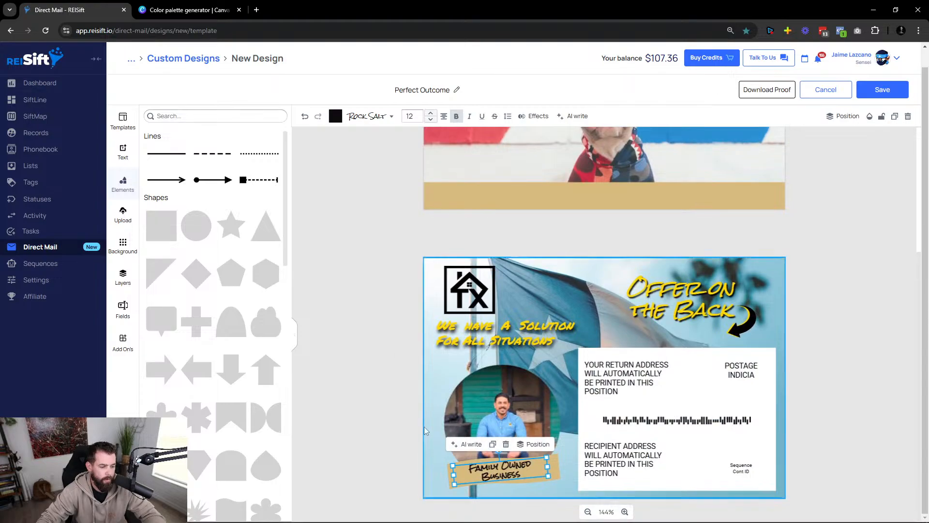
{"action": "left_click", "coordinate": [356, 413]}
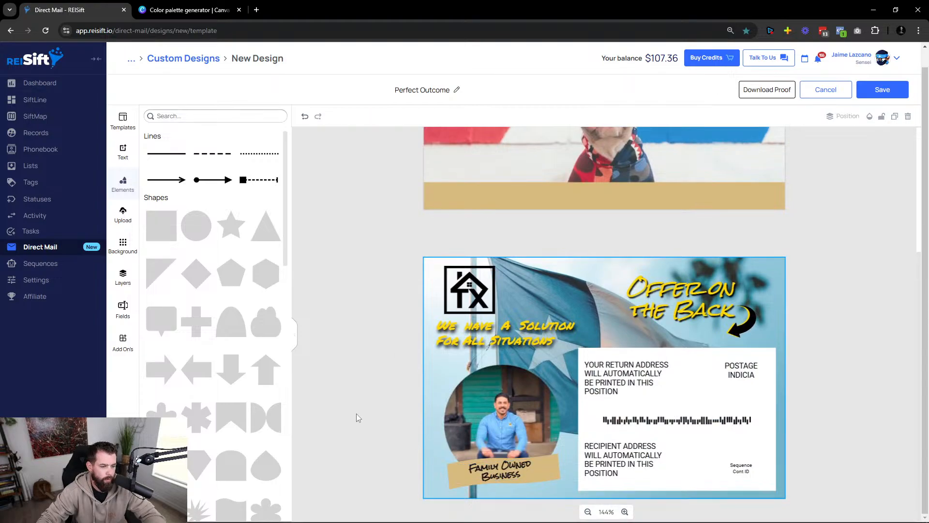
Change the color of the "We have a Solution for All Situations" text to the black preset.
{"action": "left_click", "coordinate": [503, 337]}
{"action": "left_click", "coordinate": [336, 116]}
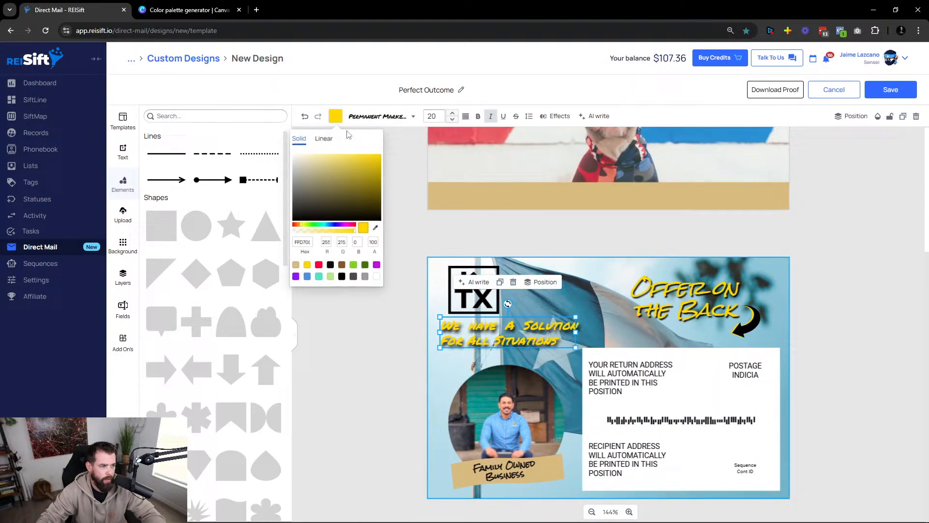
{"action": "left_click", "coordinate": [342, 274]}
{"action": "left_click", "coordinate": [355, 343]}
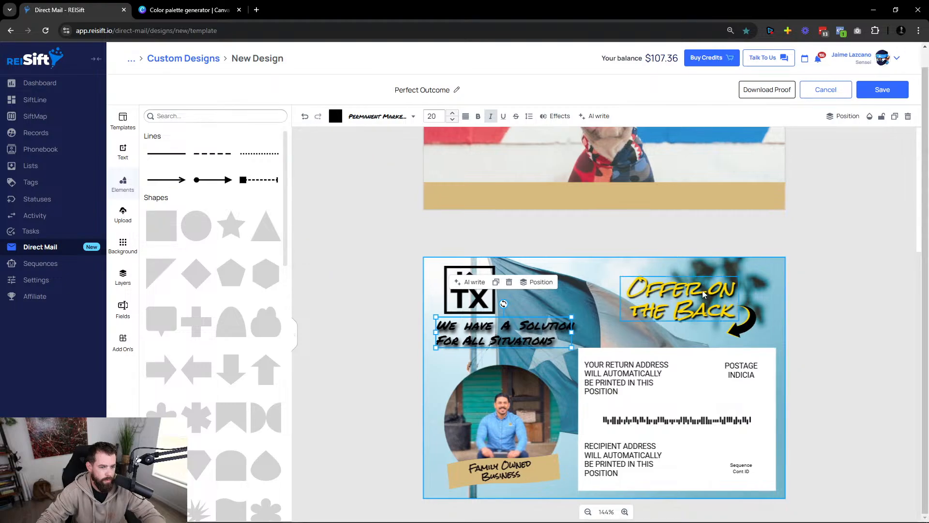
Change the color of the "Offer on the Back" text to the black preset.
{"action": "left_click", "coordinate": [684, 297]}
{"action": "left_click", "coordinate": [336, 116]}
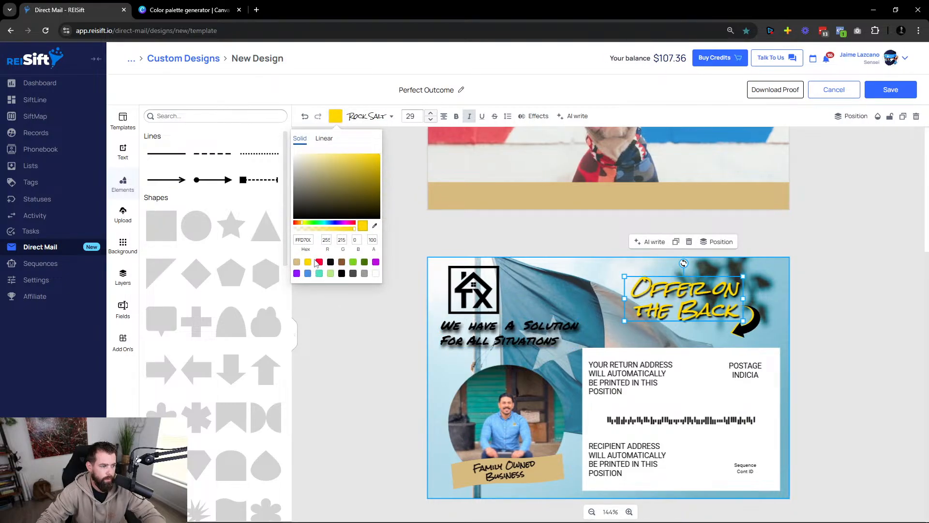
{"action": "left_click", "coordinate": [341, 273]}
{"action": "left_click", "coordinate": [371, 333]}
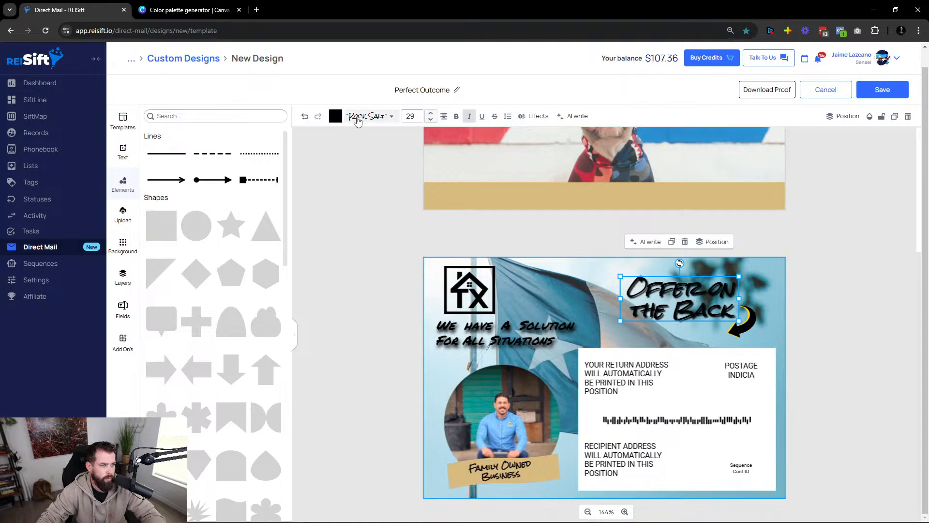
Set the "Offer on the Back" text's shadow to Offset X 1 and Offset Y 1, keeping the shadow enabled.
{"action": "left_click", "coordinate": [534, 116]}
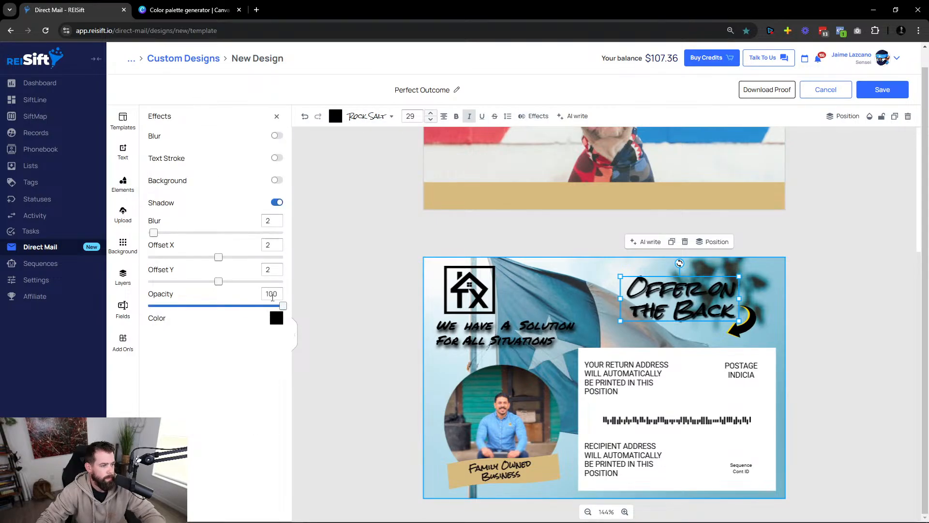
{"action": "left_click", "coordinate": [277, 203]}
{"action": "left_click", "coordinate": [277, 202]}
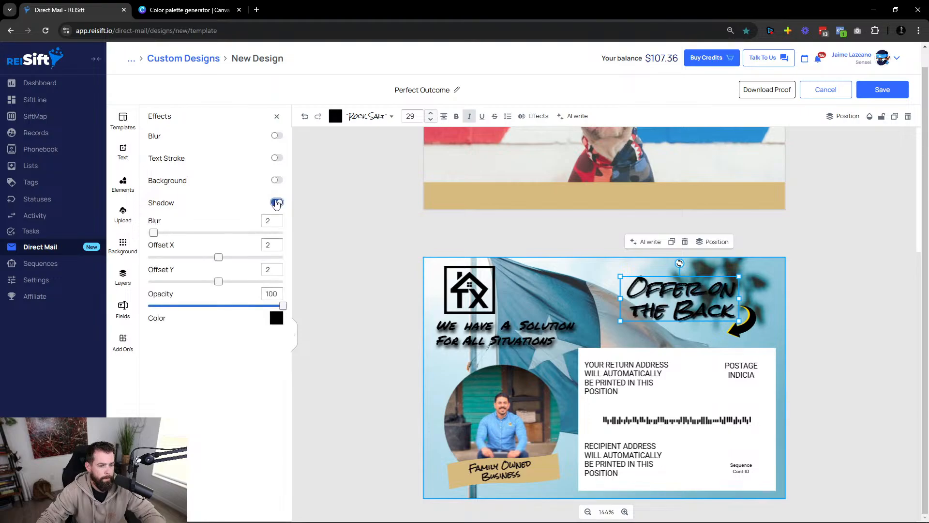
{"action": "left_click_drag", "start_coordinate": [218, 280], "coordinate": [218, 256]}
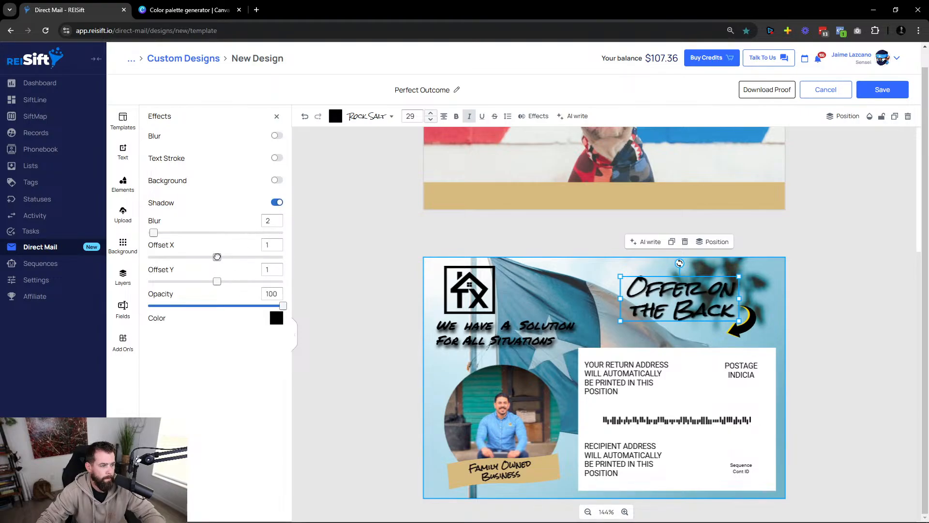
Set the shadow of the "We have a Solution for All Situations" text to Offset X 1 and Offset Y 2.
{"action": "left_click", "coordinate": [464, 332]}
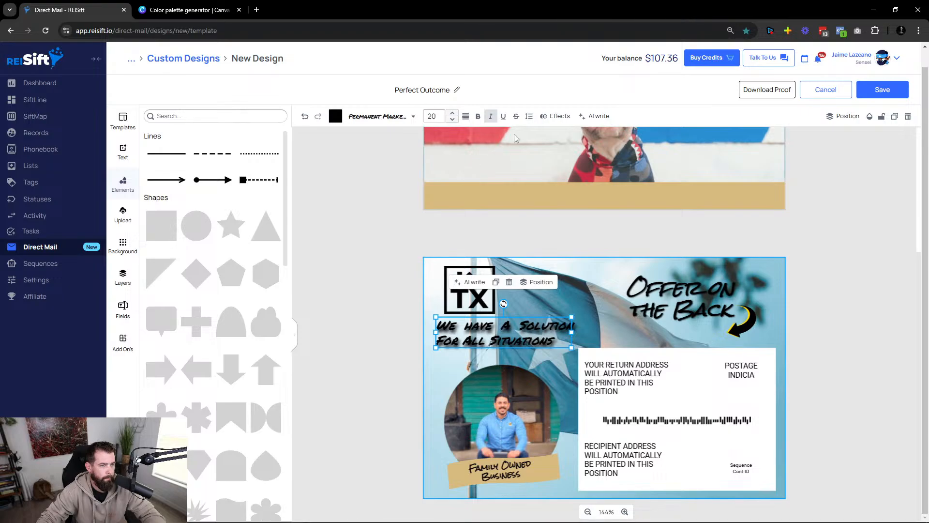
{"action": "left_click", "coordinate": [556, 116]}
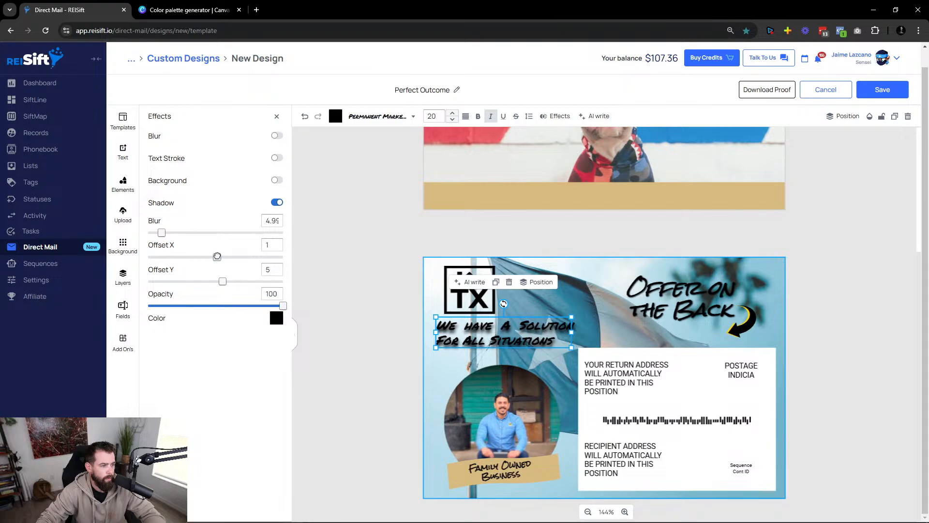
{"action": "left_click_drag", "start_coordinate": [219, 284], "coordinate": [218, 280]}
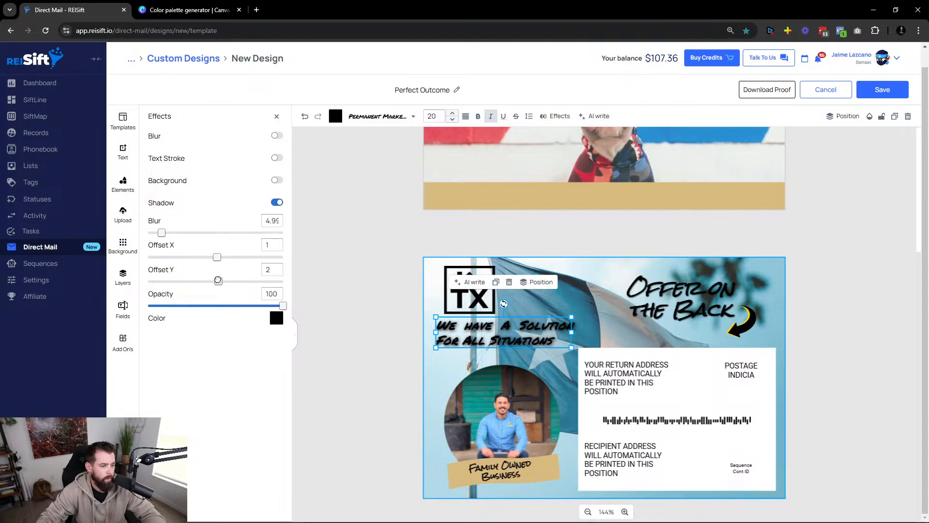
{"action": "left_click", "coordinate": [337, 395]}
Change the shadow color of the curved arrow beside "Offer on the Back" to the Brandy gold preset.
{"action": "left_click", "coordinate": [452, 298]}
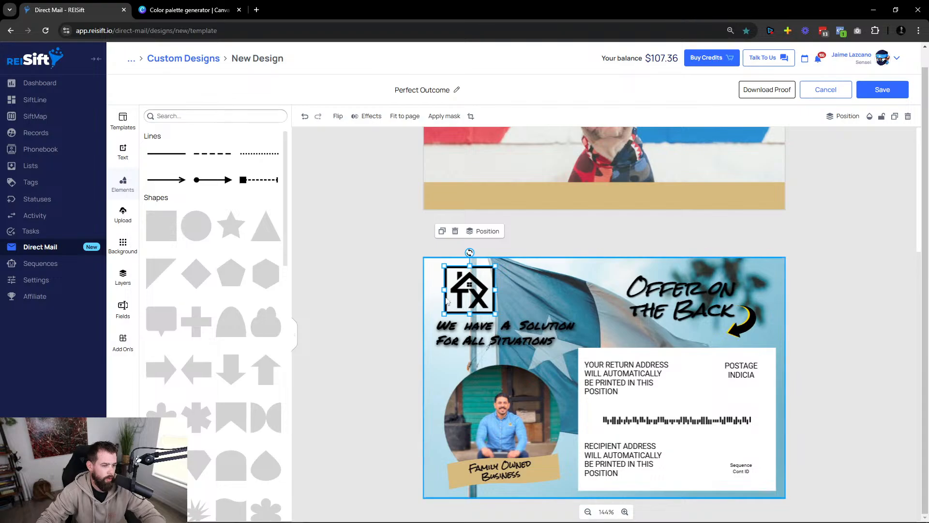
{"action": "left_click", "coordinate": [726, 329]}
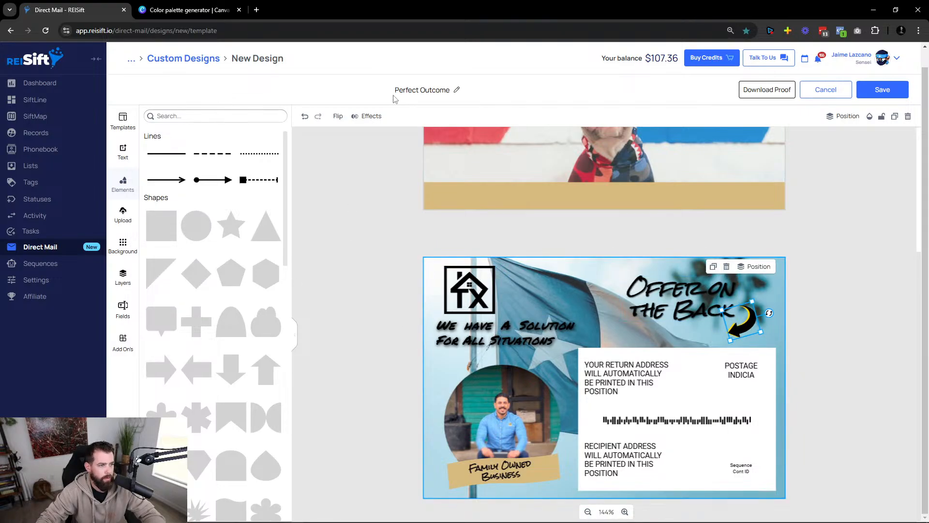
{"action": "left_click", "coordinate": [368, 116]}
{"action": "left_click", "coordinate": [276, 385]}
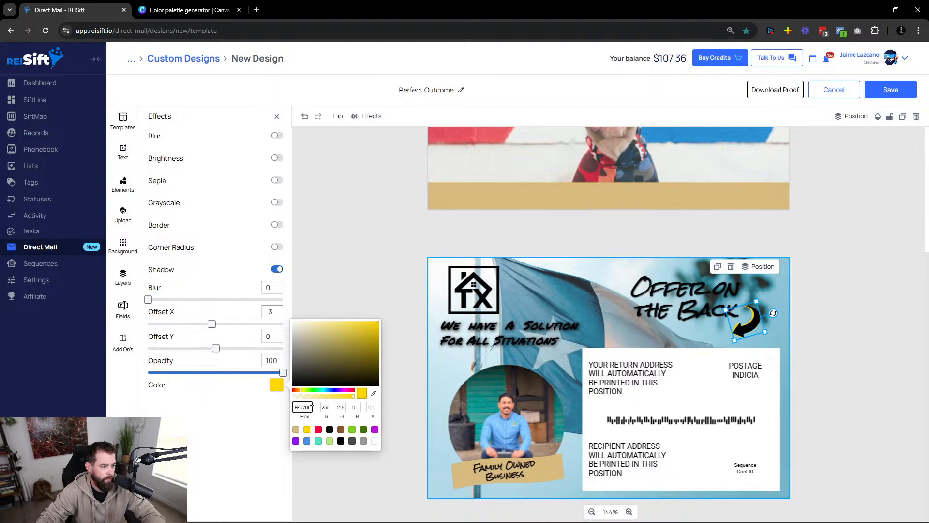
{"action": "left_click", "coordinate": [295, 429]}
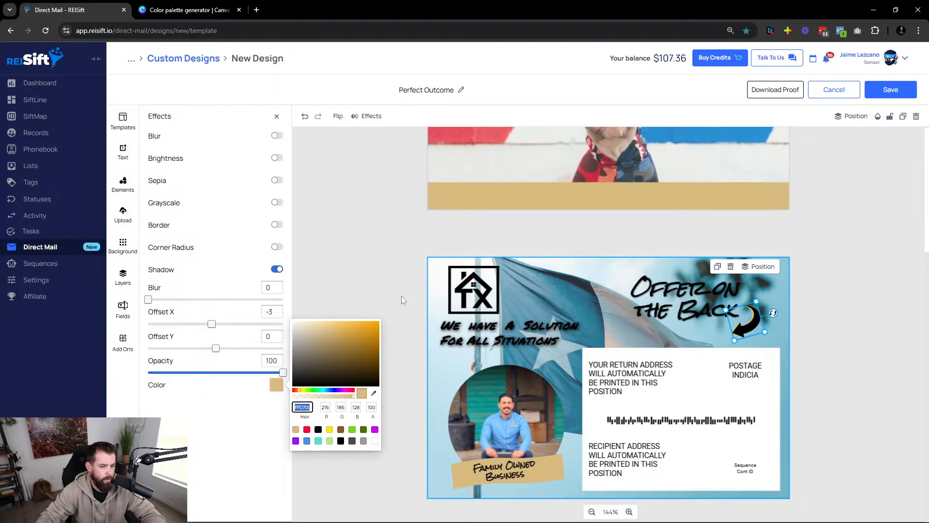
{"action": "left_click", "coordinate": [415, 239]}
{"action": "left_click", "coordinate": [831, 339]}
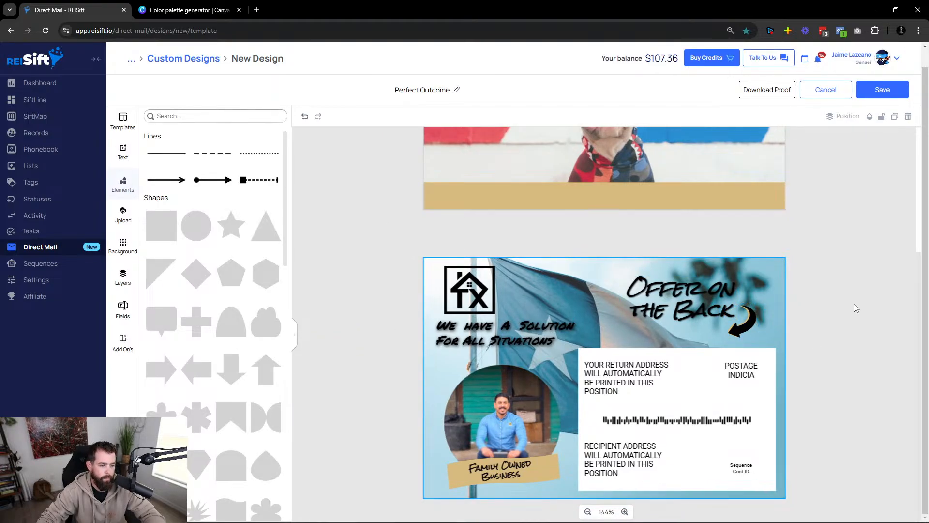
{"action": "scroll", "coordinate": [855, 304], "scroll_direction": "up", "scroll_amount": 1}
{"action": "scroll", "coordinate": [524, 358], "scroll_direction": "down", "scroll_amount": 1}
Switch to Adobe Illustrator and export the gold-and-black square TX symbol without text as a 350 px PNG to the Downloads folder.
{"action": "key", "text": "alt+Tab"}
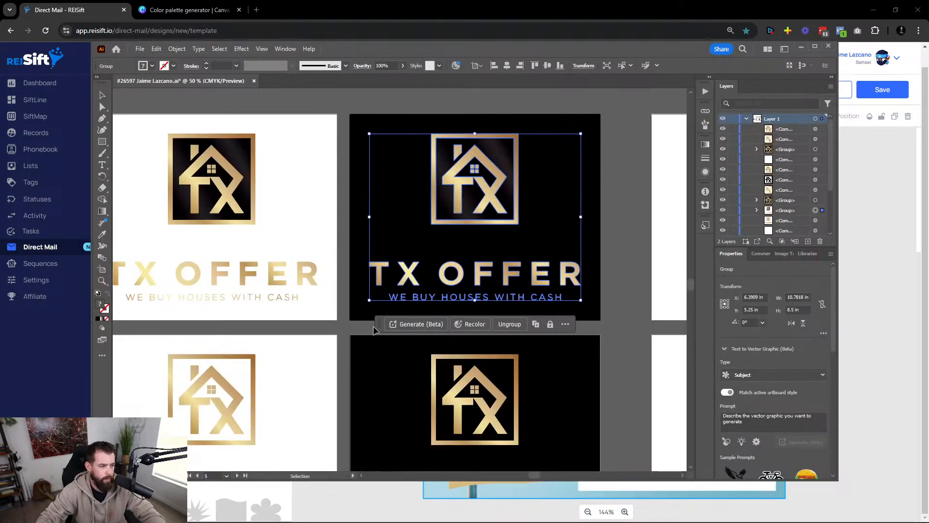
{"action": "key", "text": "space"}
{"action": "left_click_drag", "start_coordinate": [378, 358], "coordinate": [140, 226]}
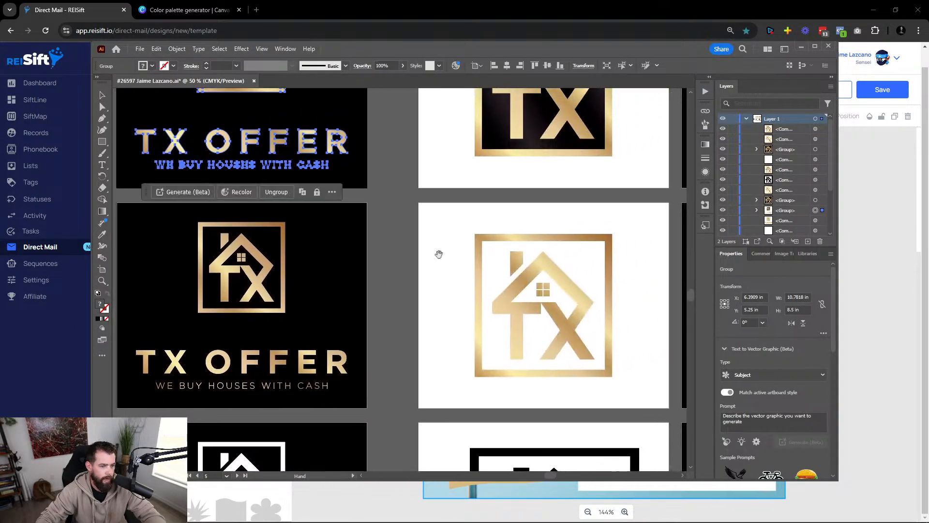
{"action": "left_click_drag", "start_coordinate": [535, 250], "coordinate": [404, 447]}
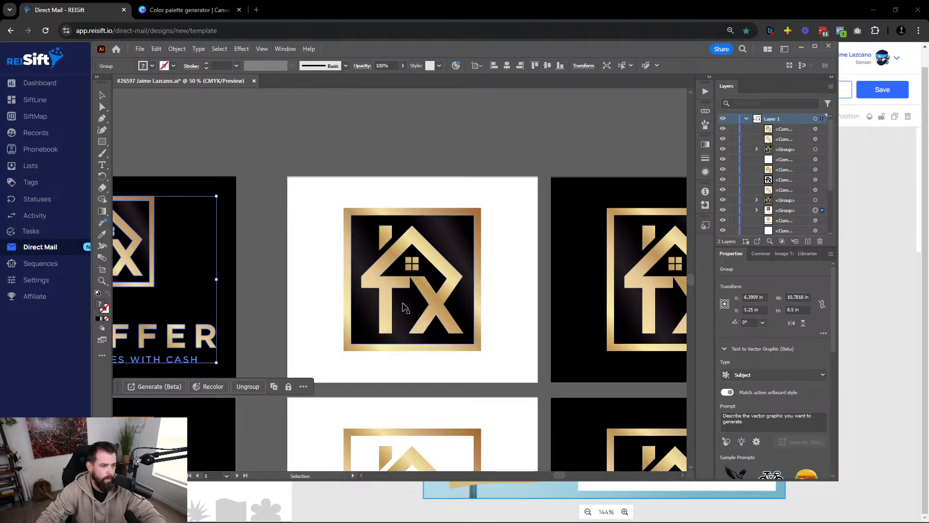
{"action": "left_click", "coordinate": [430, 312]}
{"action": "right_click", "coordinate": [397, 308]}
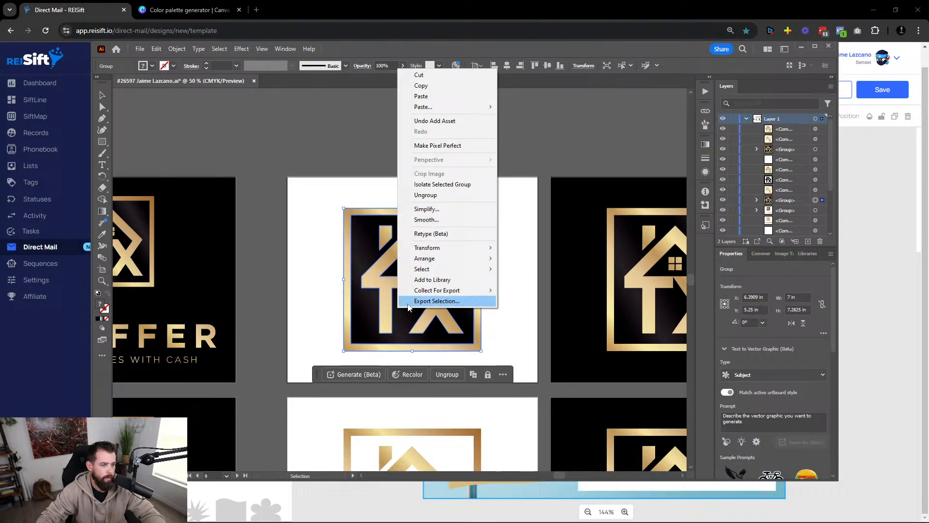
{"action": "left_click", "coordinate": [437, 304]}
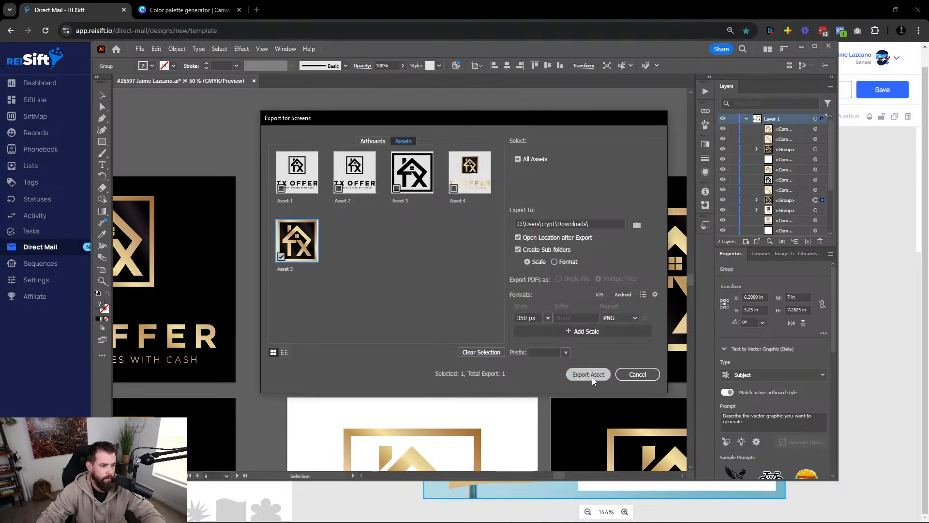
{"action": "left_click", "coordinate": [591, 376]}
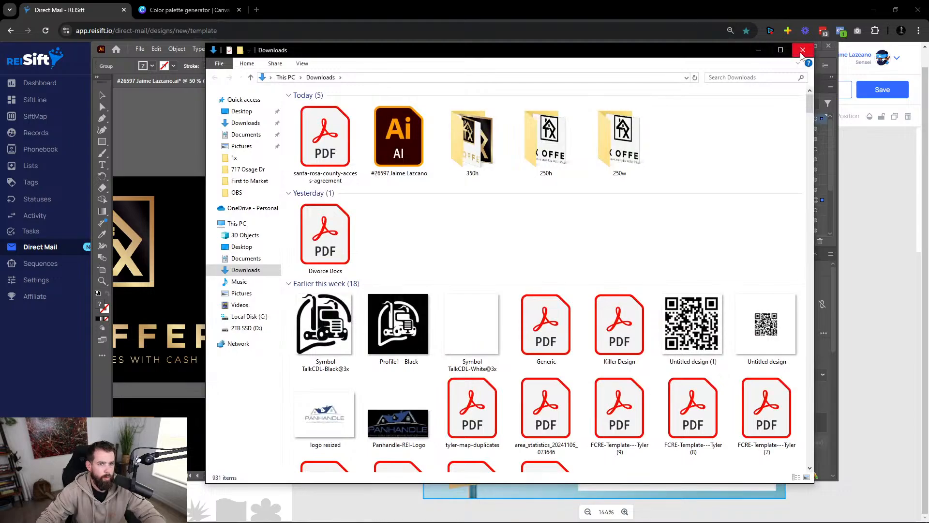
{"action": "left_click", "coordinate": [802, 52]}
Return to REISift and upload the exported gold-and-black TX symbol to the design's images.
{"action": "left_click", "coordinate": [375, 5]}
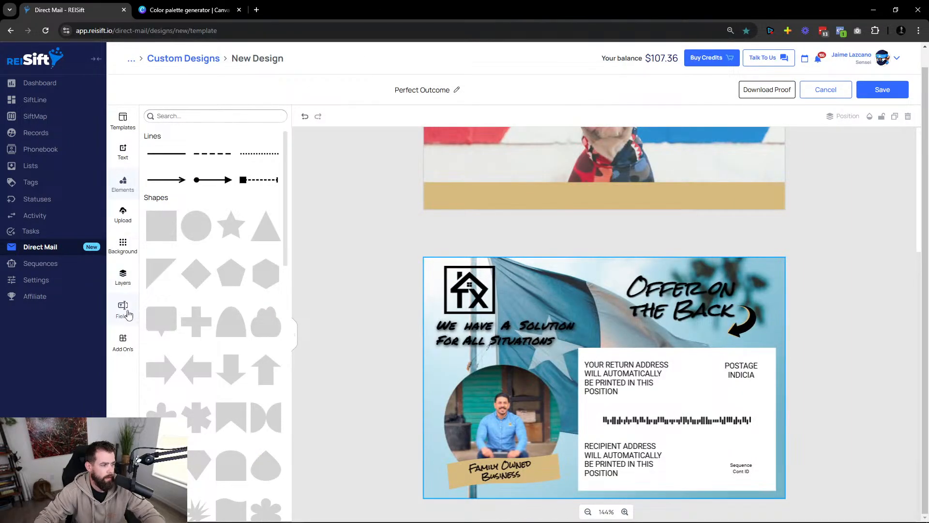
{"action": "left_click", "coordinate": [122, 309]}
{"action": "left_click", "coordinate": [123, 213]}
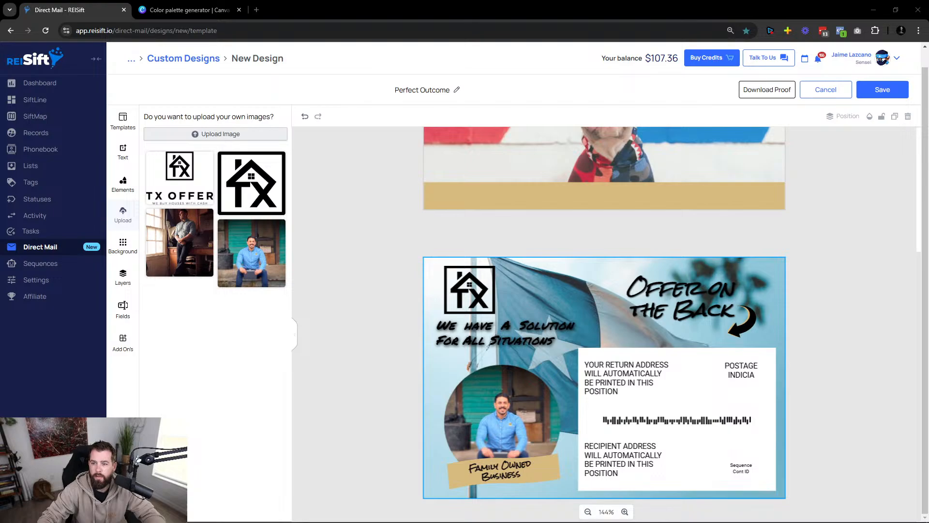
{"action": "scroll", "coordinate": [383, 290], "scroll_direction": "up", "scroll_amount": 3}
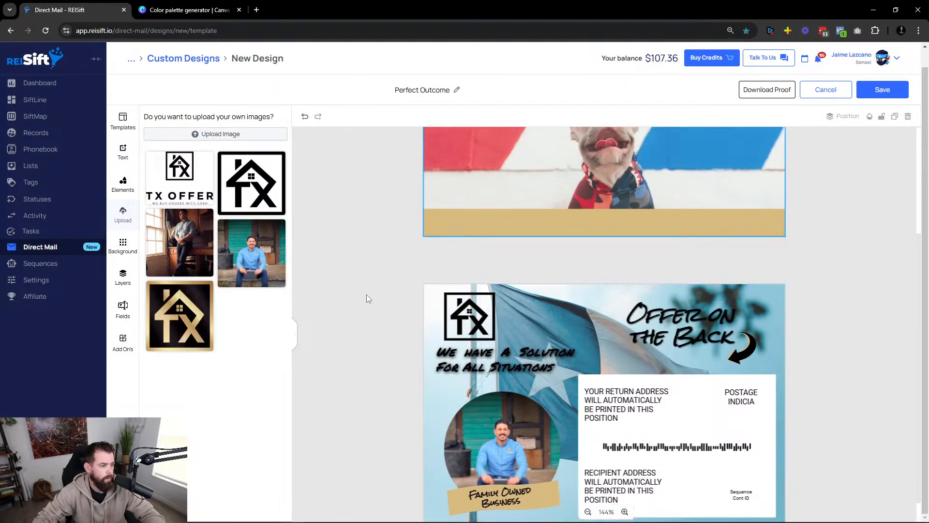
Add the gold TX logo to the postcard side with the dog and shrink it to about 1.9 x 2 in.
{"action": "left_click", "coordinate": [182, 320]}
{"action": "left_click_drag", "start_coordinate": [709, 345], "coordinate": [611, 244]}
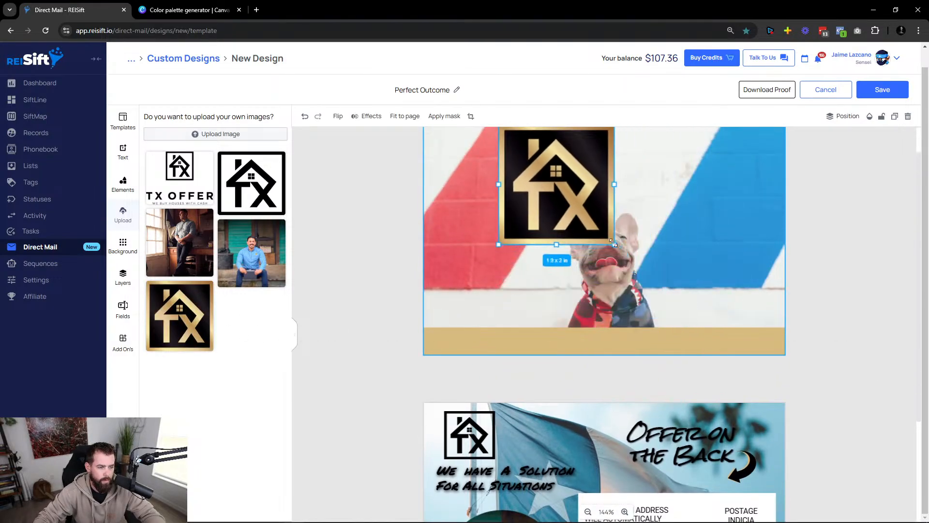
Delete the black TX logo above the "We have a Solution for All Situations" text.
{"action": "left_click", "coordinate": [494, 435]}
{"action": "scroll", "coordinate": [494, 289], "scroll_direction": "down", "scroll_amount": 3}
{"action": "key", "text": "Delete"}
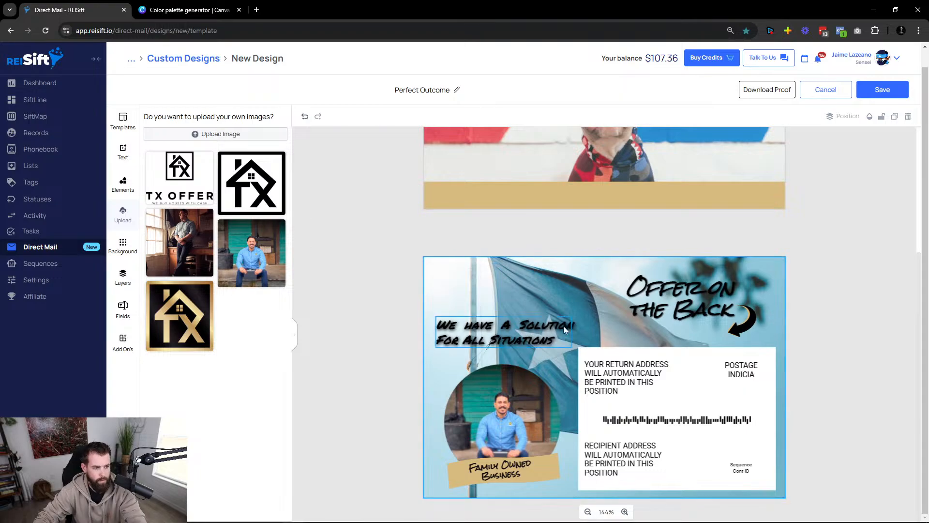
Delete the misplaced gold TX logo from the postcard side with the dog.
{"action": "scroll", "coordinate": [563, 326], "scroll_direction": "up", "scroll_amount": 3}
{"action": "left_click_drag", "start_coordinate": [573, 213], "coordinate": [535, 300]}
{"action": "key", "text": "Delete"}
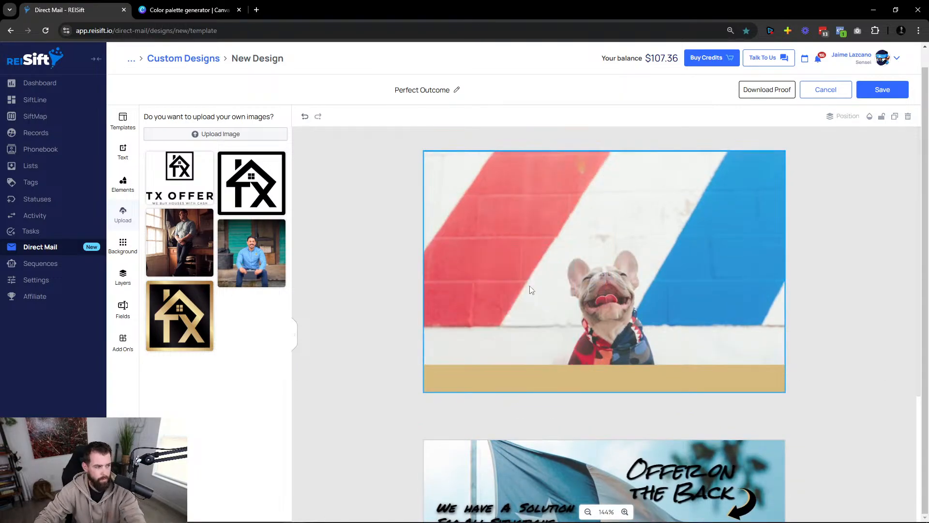
Add the gold TX logo to the address side, shrinking and positioning it above the "We have a Solution for All Situations" text.
{"action": "scroll", "coordinate": [529, 286], "scroll_direction": "down", "scroll_amount": 3}
{"action": "left_click", "coordinate": [195, 305]}
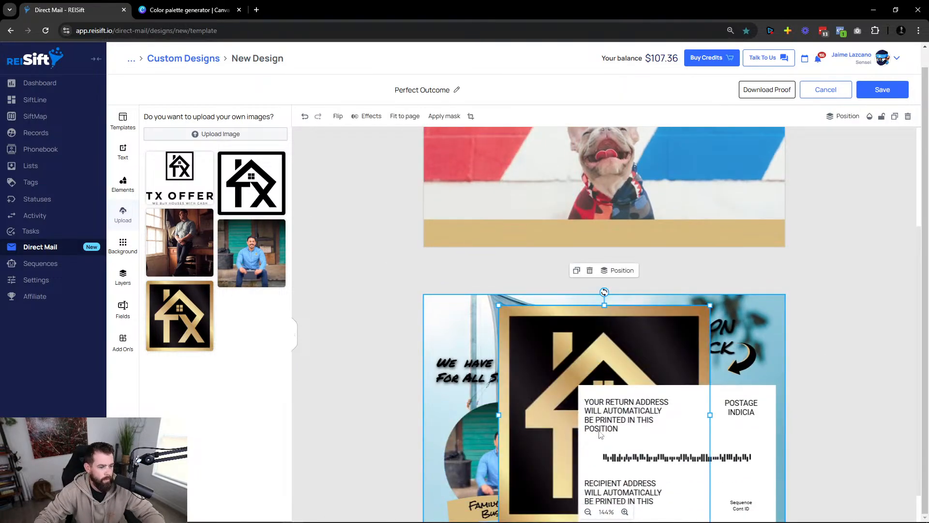
{"action": "left_click_drag", "start_coordinate": [519, 330], "coordinate": [464, 319]}
{"action": "left_click_drag", "start_coordinate": [549, 405], "coordinate": [482, 341]}
{"action": "left_click", "coordinate": [399, 346]}
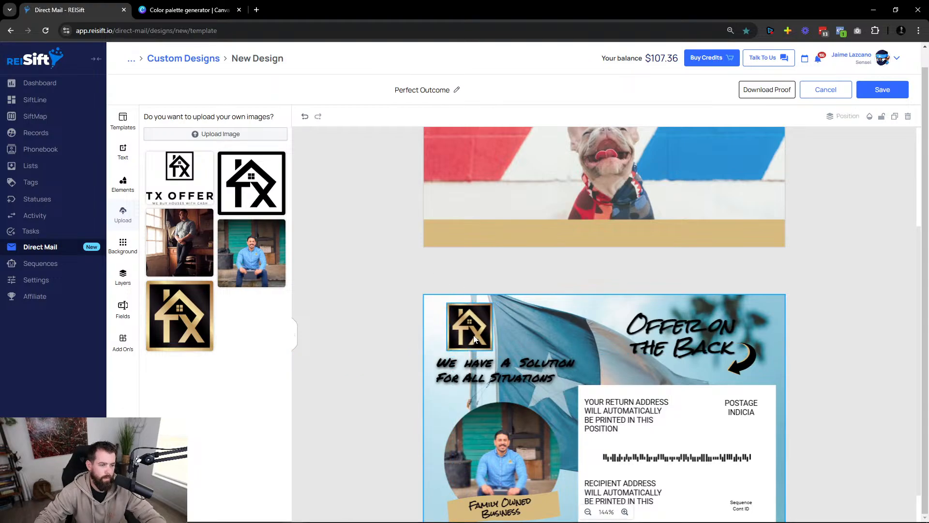
Enlarge the "We have a Solution for All Situations" text to font size 23 and center it between the logo and the portrait.
{"action": "scroll", "coordinate": [349, 344], "scroll_direction": "down", "scroll_amount": 1}
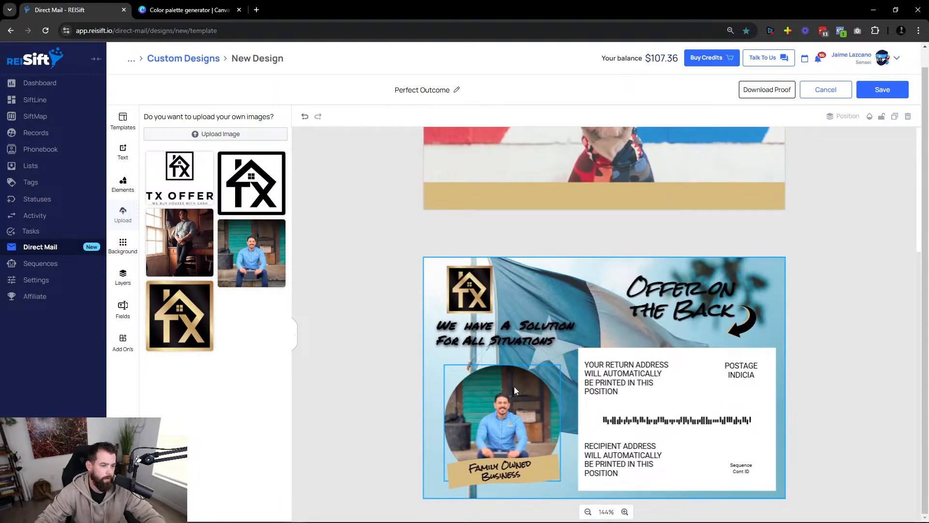
{"action": "left_click_drag", "start_coordinate": [532, 338], "coordinate": [584, 358]}
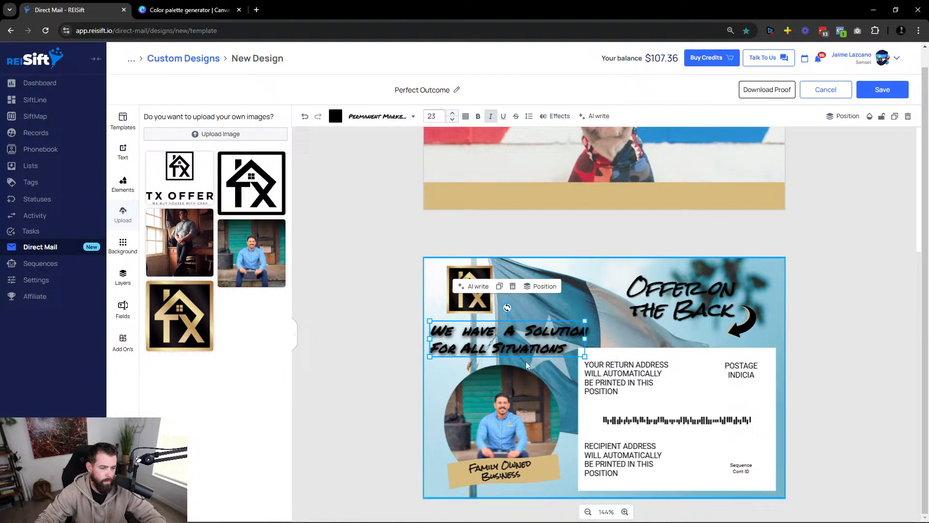
{"action": "left_click", "coordinate": [342, 356]}
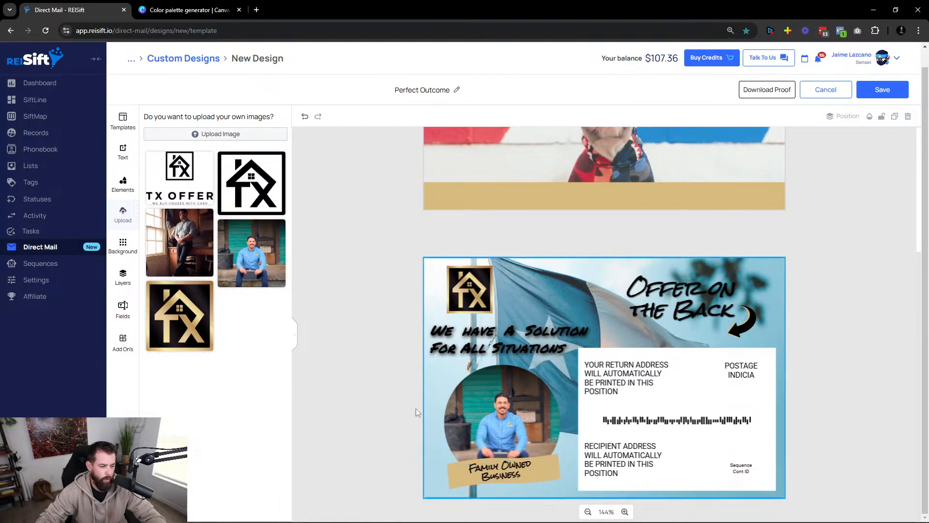
Set the font size of the "Family Owned Business" text to 13 and nudge it into place on its gold banner.
{"action": "left_click", "coordinate": [501, 470]}
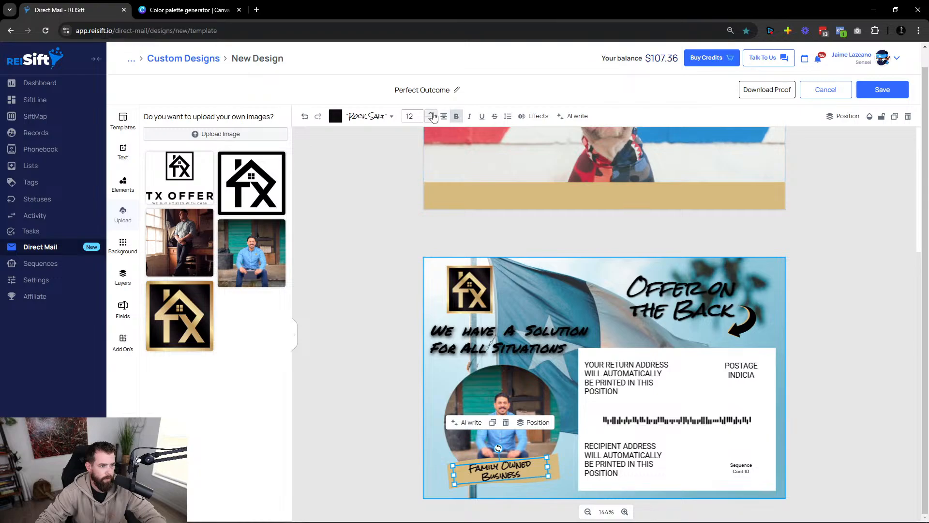
{"action": "left_click", "coordinate": [433, 118]}
{"action": "left_click", "coordinate": [433, 117]}
{"action": "left_click", "coordinate": [430, 119]}
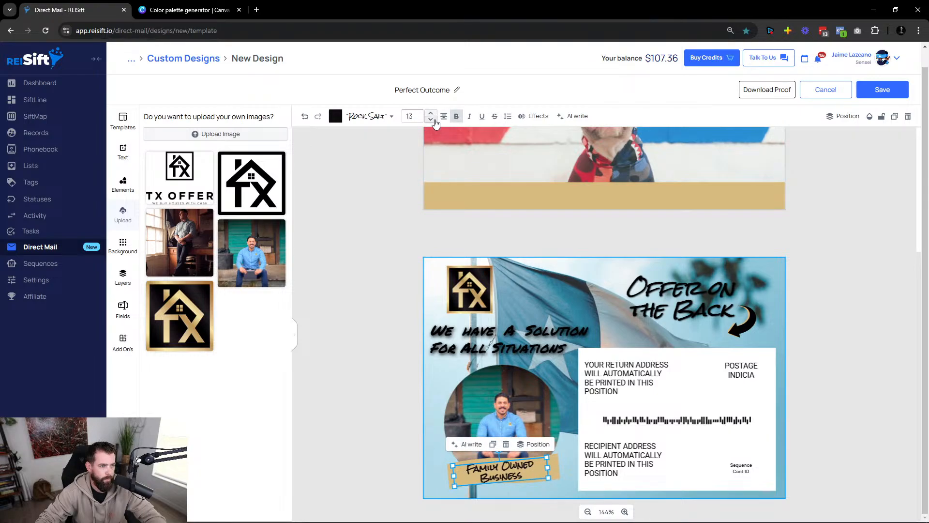
{"action": "left_click", "coordinate": [361, 361]}
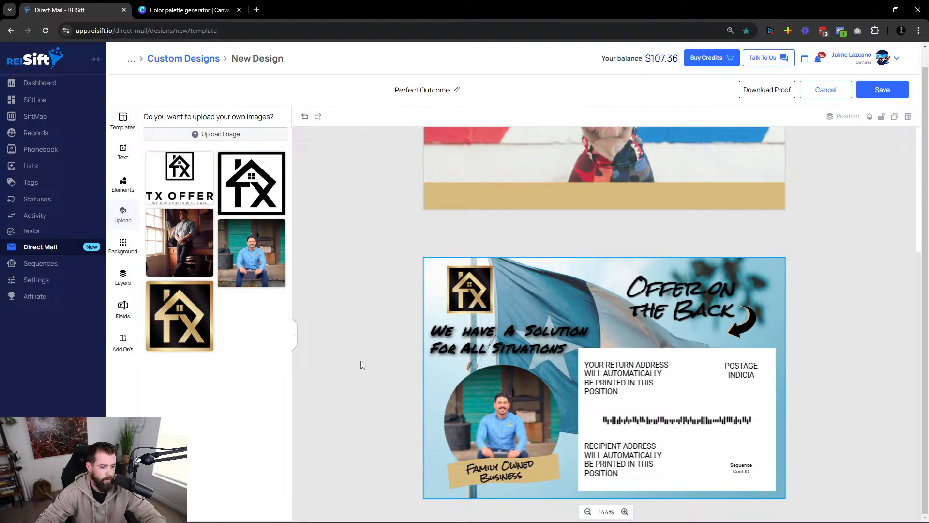
{"action": "left_click", "coordinate": [516, 473]}
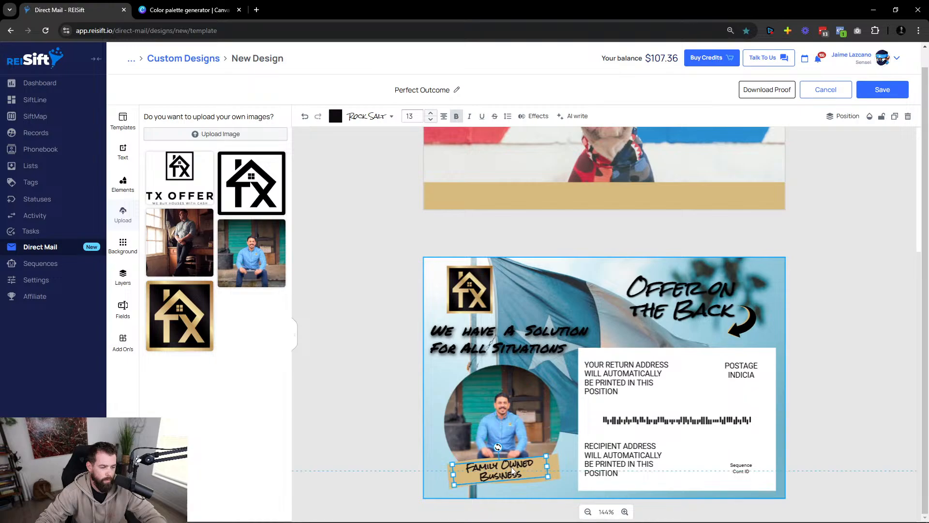
{"action": "left_click", "coordinate": [359, 466]}
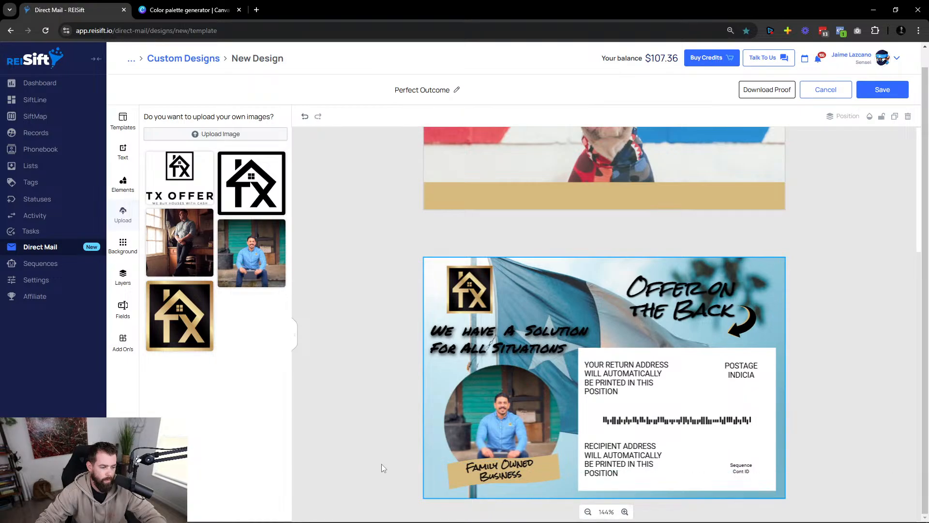
{"action": "scroll", "coordinate": [374, 442], "scroll_direction": "up", "scroll_amount": 4}
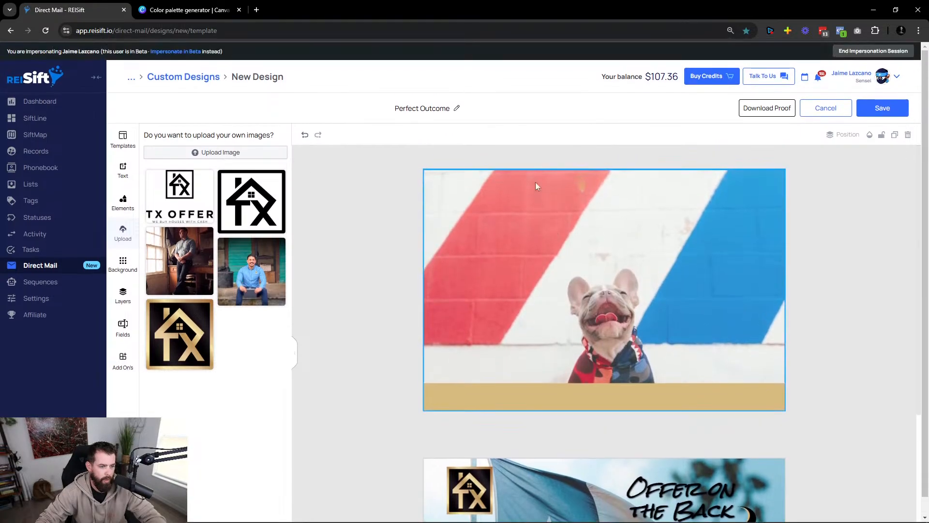
Upload the black-and-gold TX house logo to Canva's color palette generator to extract its colours.
{"action": "left_click", "coordinate": [210, 6]}
{"action": "left_click", "coordinate": [239, 10]}
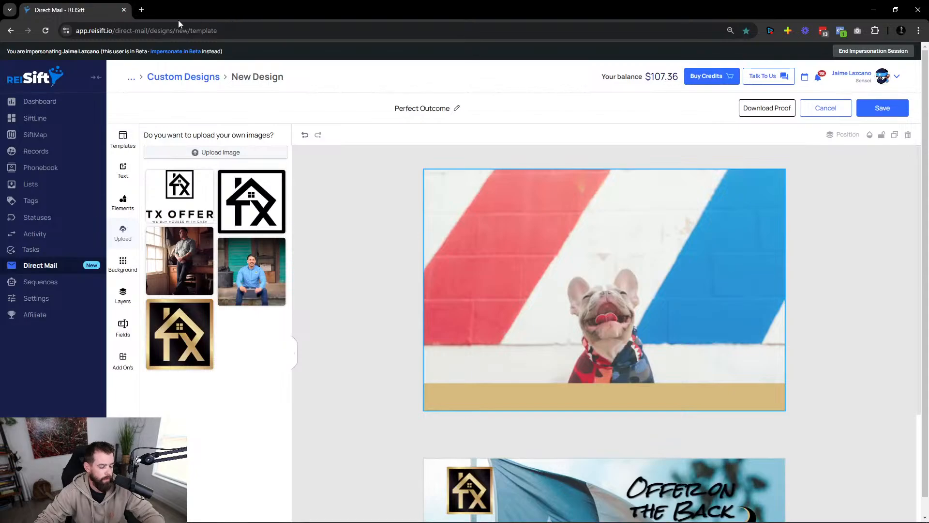
{"action": "key", "text": "ctrl+shift+t"}
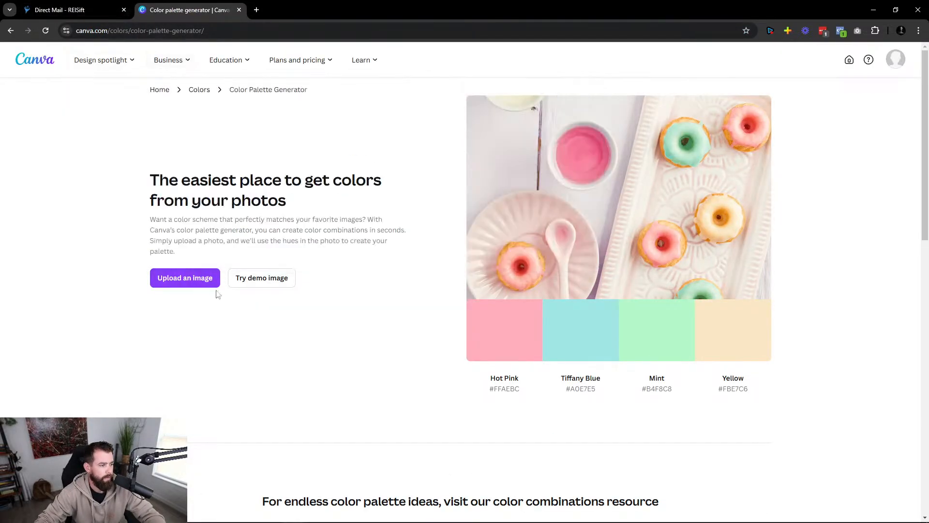
{"action": "left_click", "coordinate": [192, 279]}
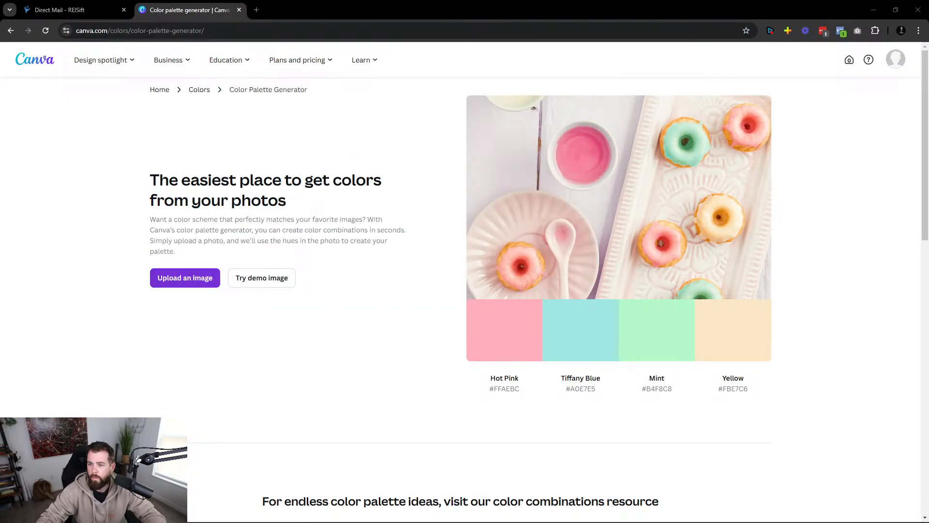
{"action": "double_click", "coordinate": [539, 276]}
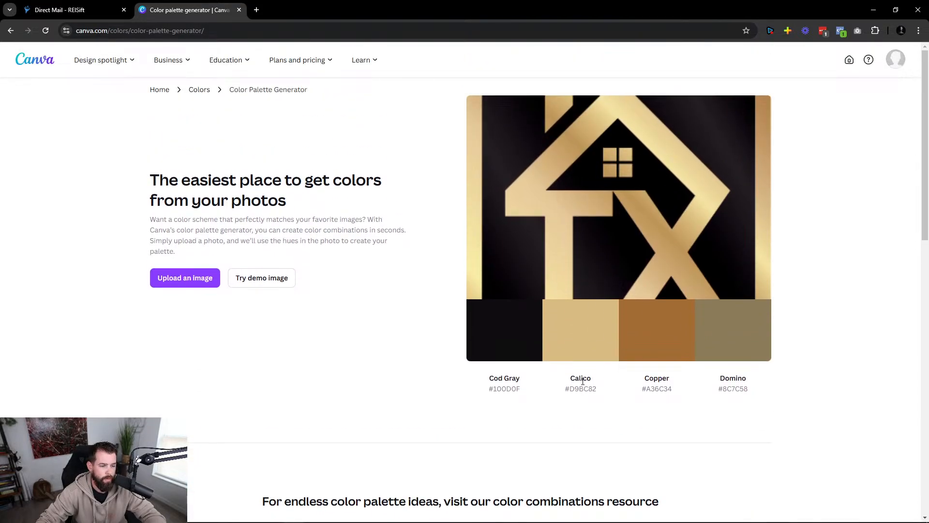
Switch to REISift and check the fill colour of the gold strip beneath the dog photo.
{"action": "key", "text": "alt+Tab"}
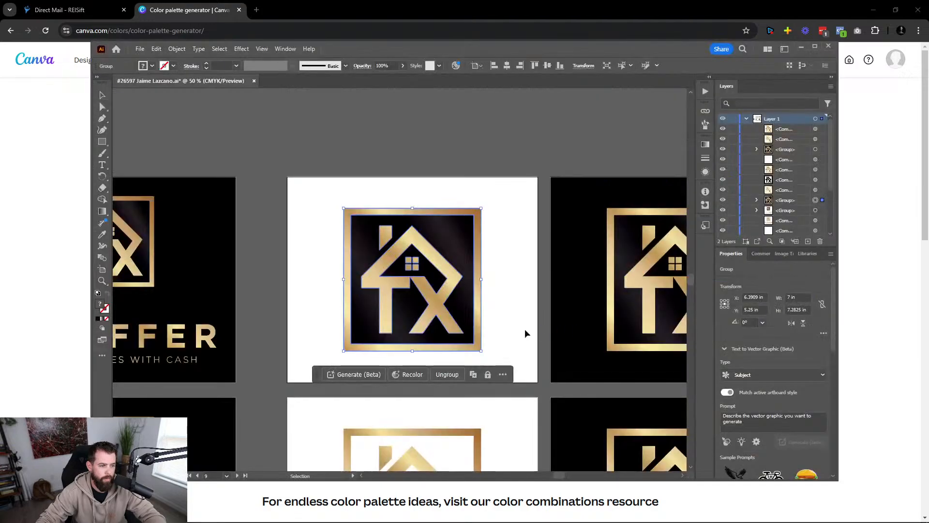
{"action": "left_click", "coordinate": [89, 16]}
{"action": "scroll", "coordinate": [312, 125], "scroll_direction": "down", "scroll_amount": 2}
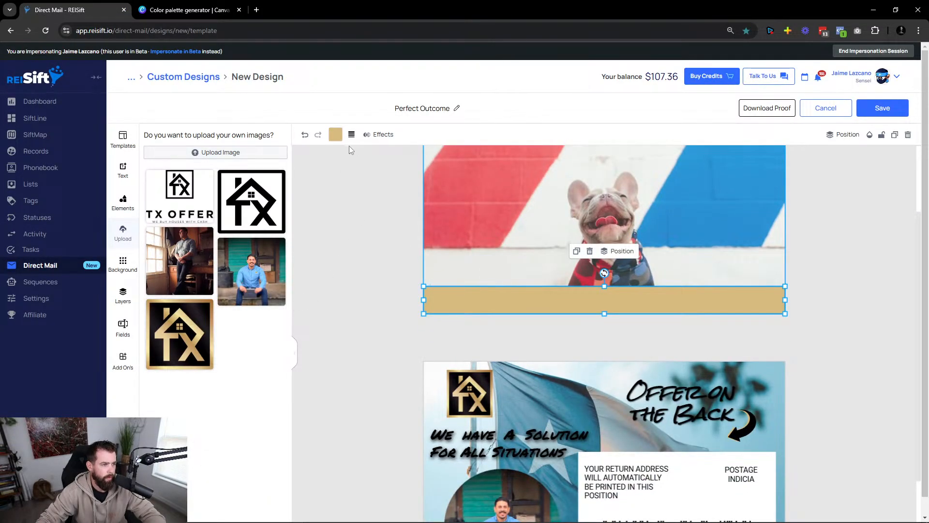
{"action": "left_click", "coordinate": [335, 134]}
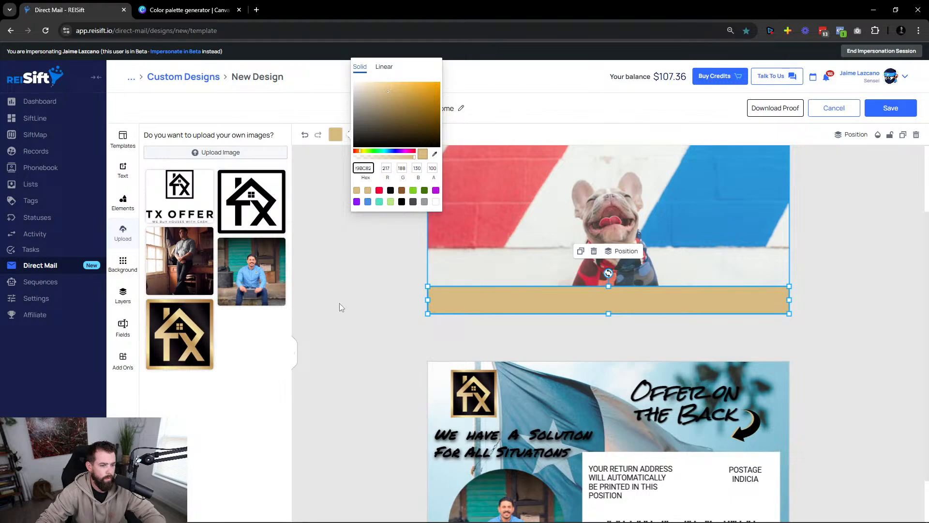
{"action": "left_click", "coordinate": [315, 323]}
{"action": "scroll", "coordinate": [317, 323], "scroll_direction": "down", "scroll_amount": 2}
{"action": "scroll", "coordinate": [334, 319], "scroll_direction": "up", "scroll_amount": 4}
{"action": "left_click", "coordinate": [330, 302]}
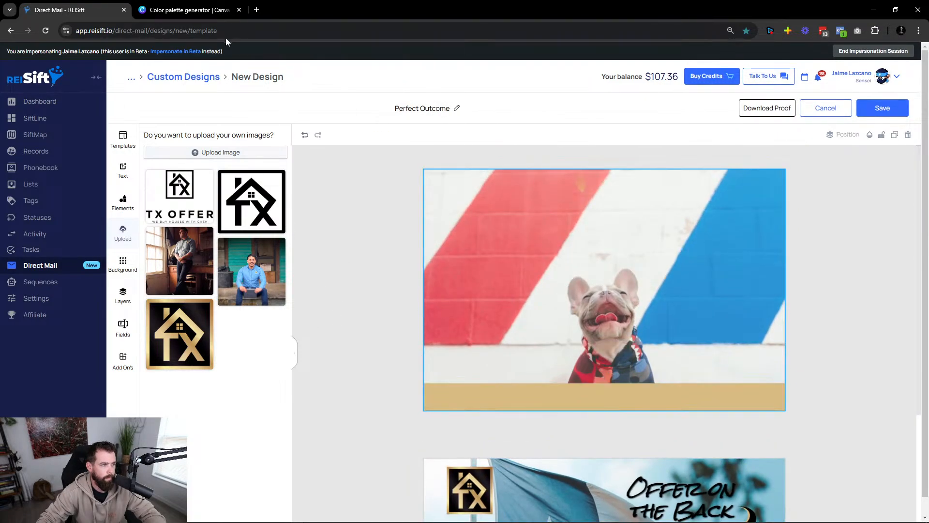
Compare the Perfect Outcome design with the finished reference postcard in the other browser window.
{"action": "key", "text": "alt+Tab"}
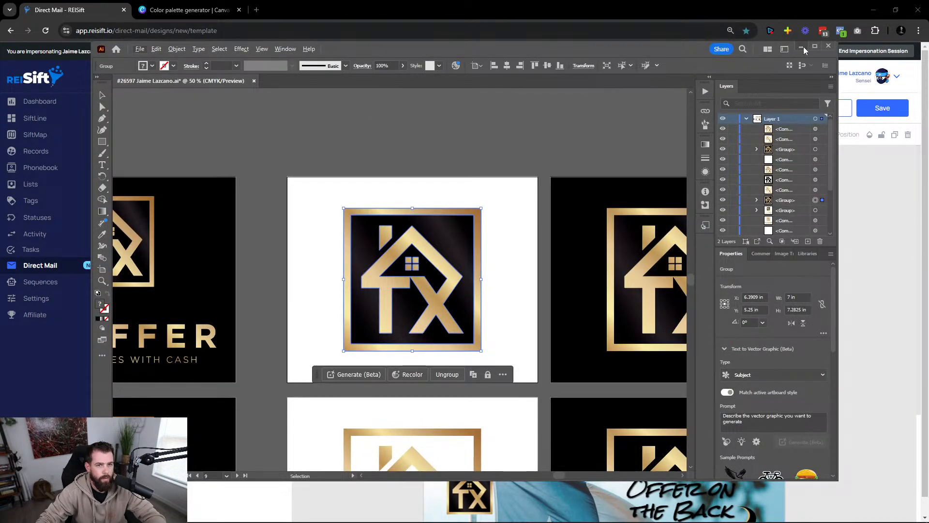
{"action": "left_click", "coordinate": [801, 46]}
{"action": "key", "text": "alt+Tab"}
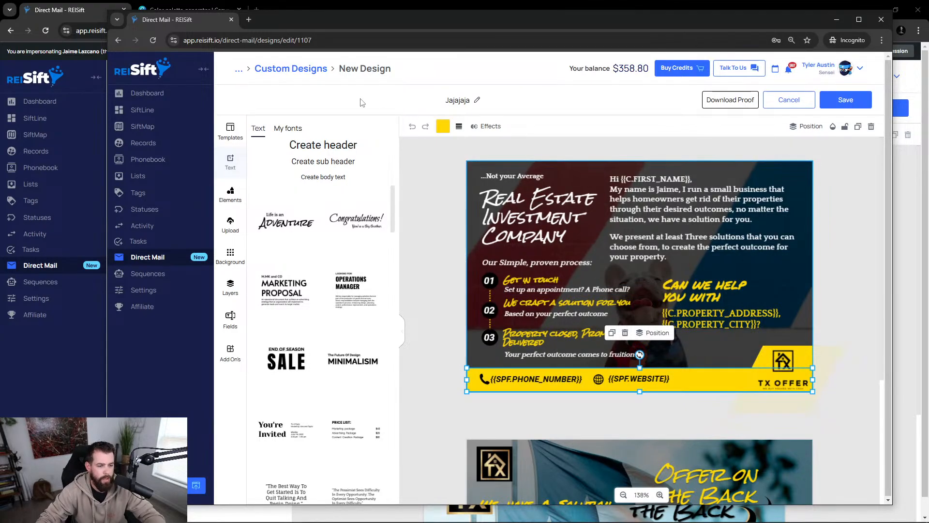
{"action": "key", "text": "alt+Tab"}
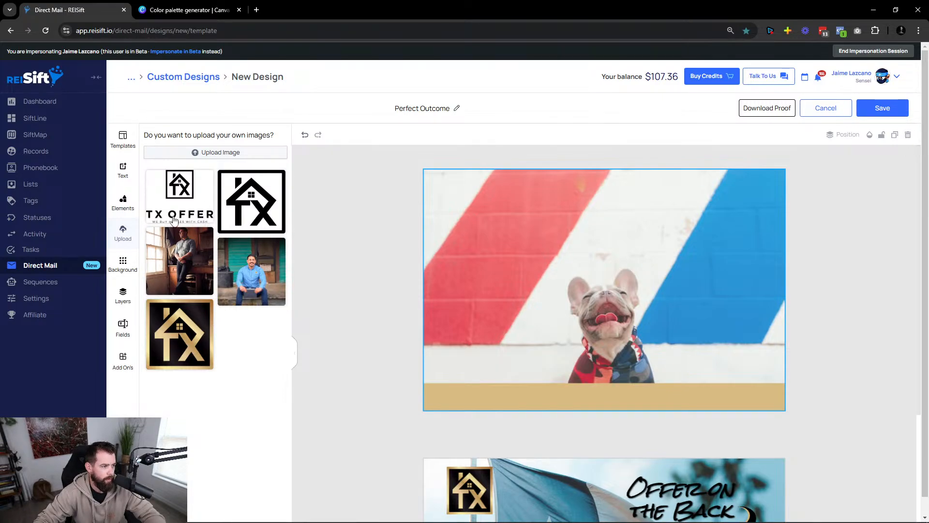
{"action": "key", "text": "alt+Tab"}
Switch to Illustrator and isolate the compound path of the standalone black TX OFFER logo beside the artboards.
{"action": "key", "text": "super"}
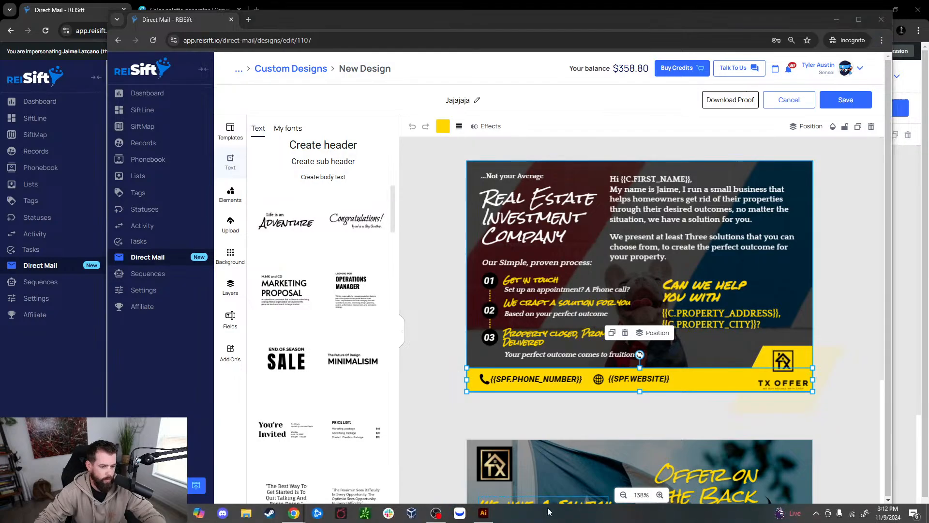
{"action": "left_click", "coordinate": [483, 513]}
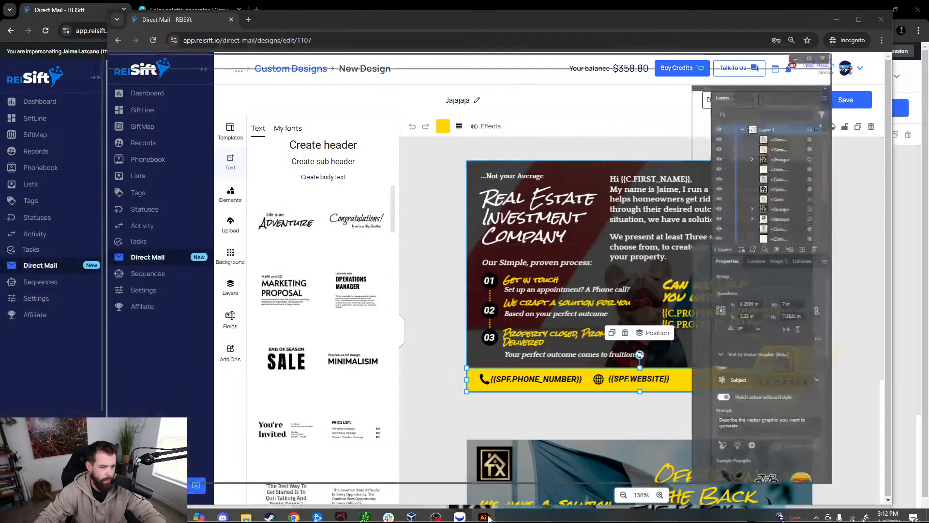
{"action": "scroll", "coordinate": [450, 288], "scroll_direction": "right", "scroll_amount": 4}
{"action": "left_click", "coordinate": [409, 157]}
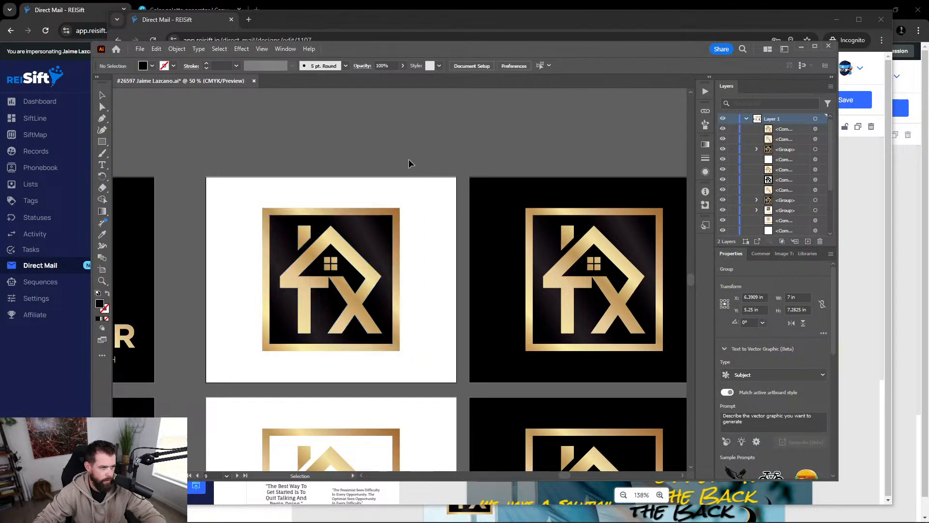
{"action": "scroll", "coordinate": [430, 211], "scroll_direction": "down", "scroll_amount": 4}
{"action": "scroll", "coordinate": [430, 211], "scroll_direction": "down", "scroll_amount": 1}
{"action": "scroll", "coordinate": [370, 377], "scroll_direction": "up", "scroll_amount": 2}
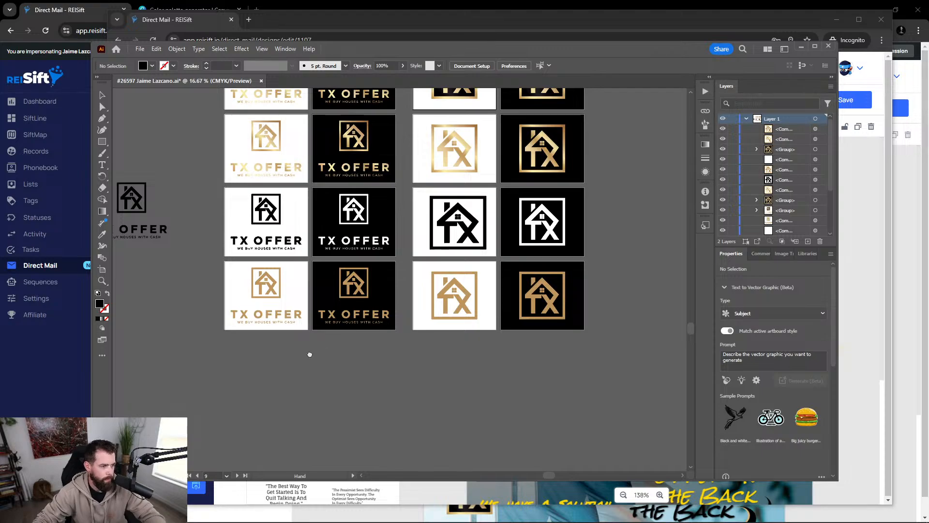
{"action": "left_click_drag", "start_coordinate": [310, 354], "coordinate": [548, 432]}
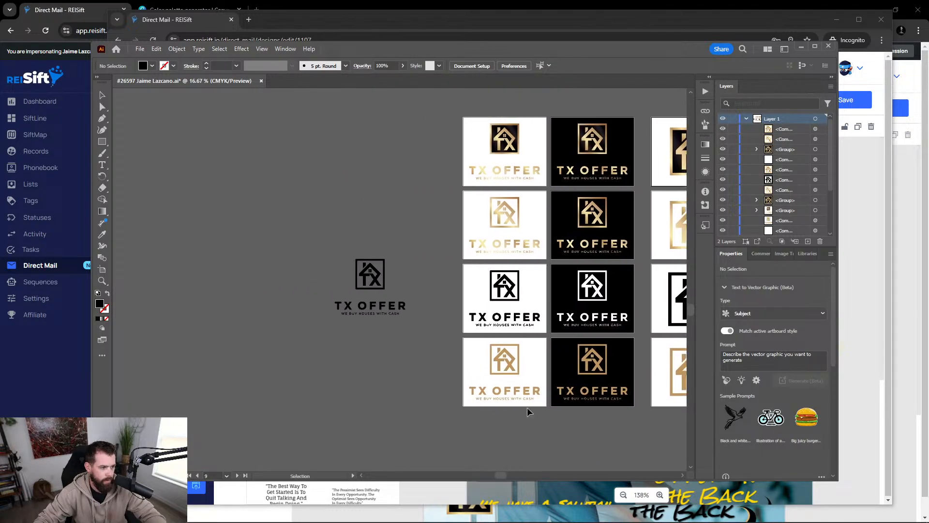
{"action": "scroll", "coordinate": [368, 336], "scroll_direction": "up", "scroll_amount": 4}
{"action": "left_click", "coordinate": [281, 260]}
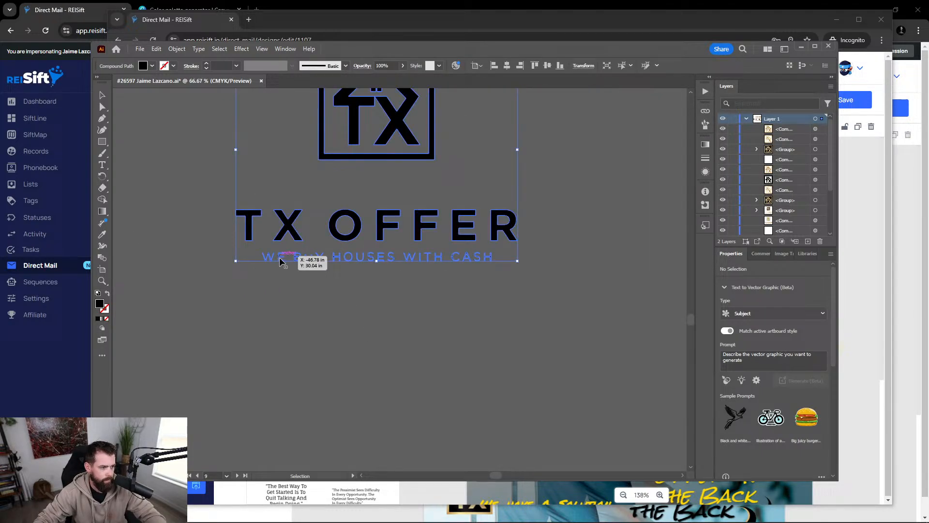
{"action": "left_click", "coordinate": [326, 285]}
{"action": "left_click", "coordinate": [299, 240]}
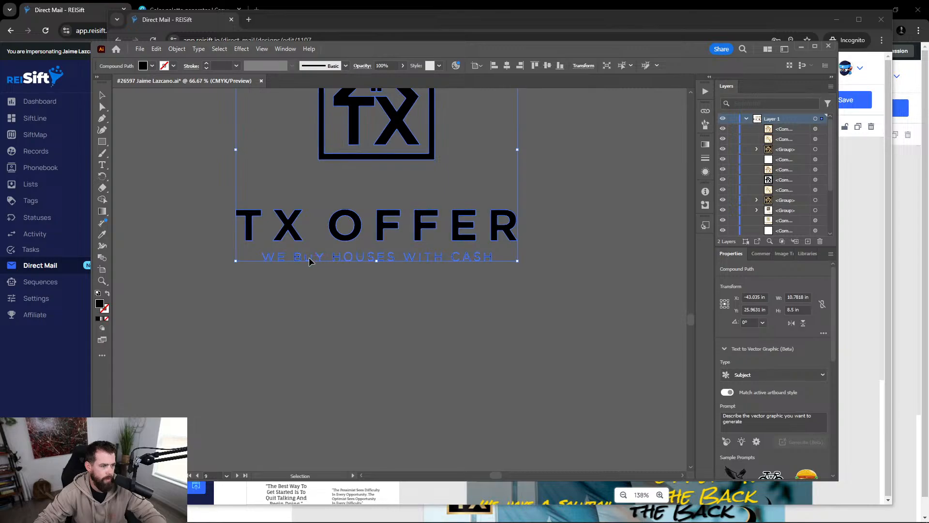
{"action": "left_click", "coordinate": [310, 262]}
{"action": "left_click", "coordinate": [310, 256]}
{"action": "double_click", "coordinate": [310, 258]}
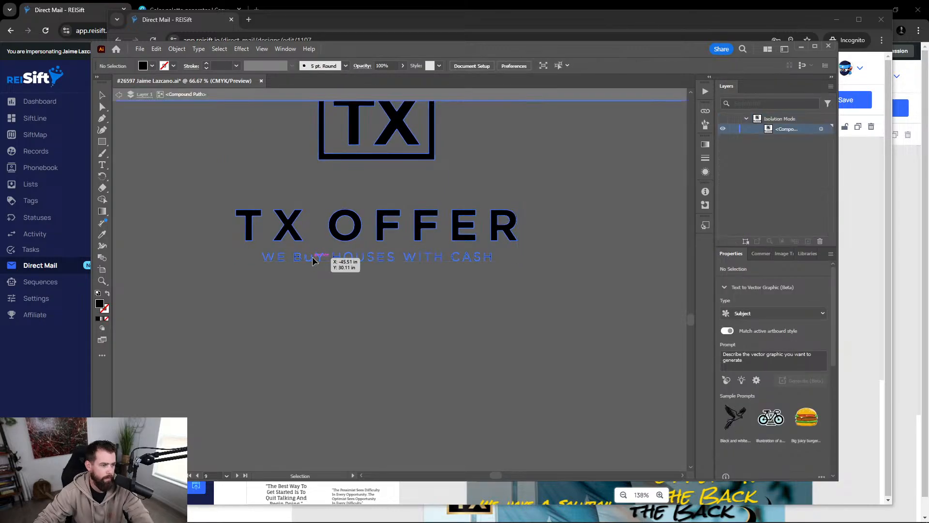
Delete the tagline "WE BUY HOUSES WITH CASH" beneath the TX OFFER lettering.
{"action": "left_click", "coordinate": [312, 270]}
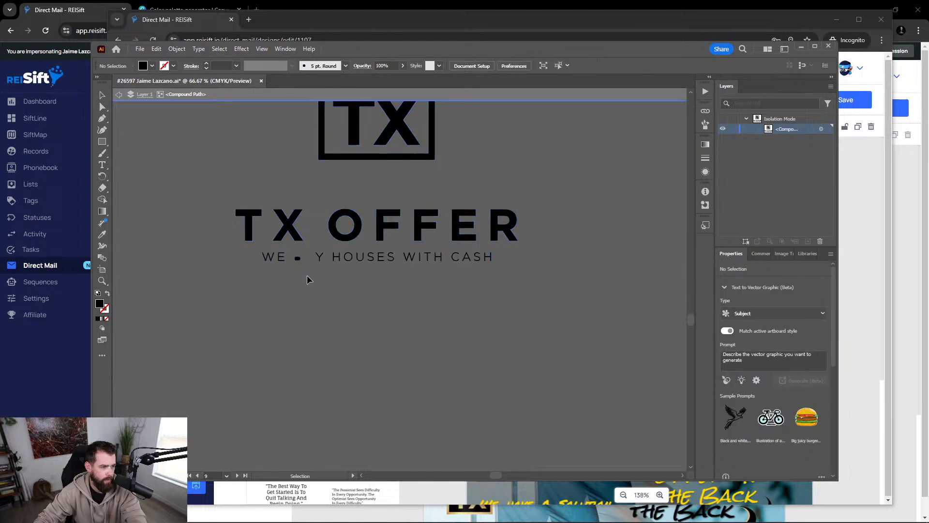
{"action": "left_click_drag", "start_coordinate": [499, 247], "coordinate": [500, 248]}
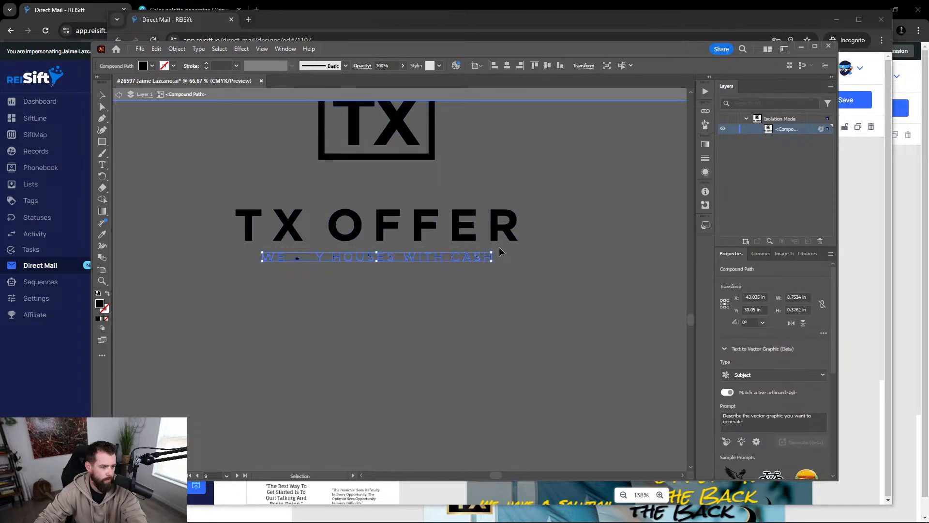
{"action": "key", "text": "Delete"}
{"action": "scroll", "coordinate": [499, 252], "scroll_direction": "up", "scroll_amount": 1}
Move the TX OFFER lettering up so it sits closer beneath the framed house icon.
{"action": "left_click", "coordinate": [419, 269]}
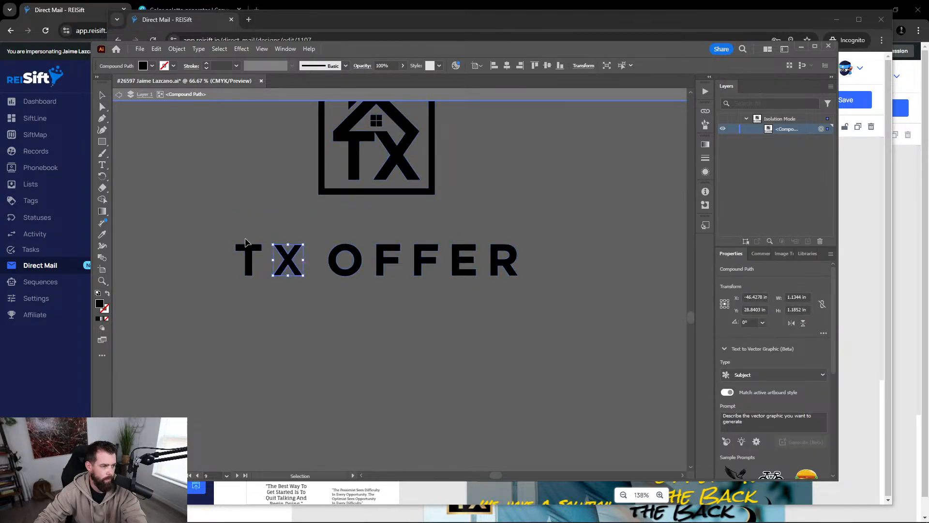
{"action": "left_click", "coordinate": [226, 236]}
{"action": "left_click_drag", "start_coordinate": [460, 270], "coordinate": [457, 241]}
{"action": "left_click", "coordinate": [388, 300]}
{"action": "key", "text": "space"}
{"action": "left_click_drag", "start_coordinate": [424, 290], "coordinate": [433, 303]}
{"action": "scroll", "coordinate": [489, 377], "scroll_direction": "down", "scroll_amount": 3}
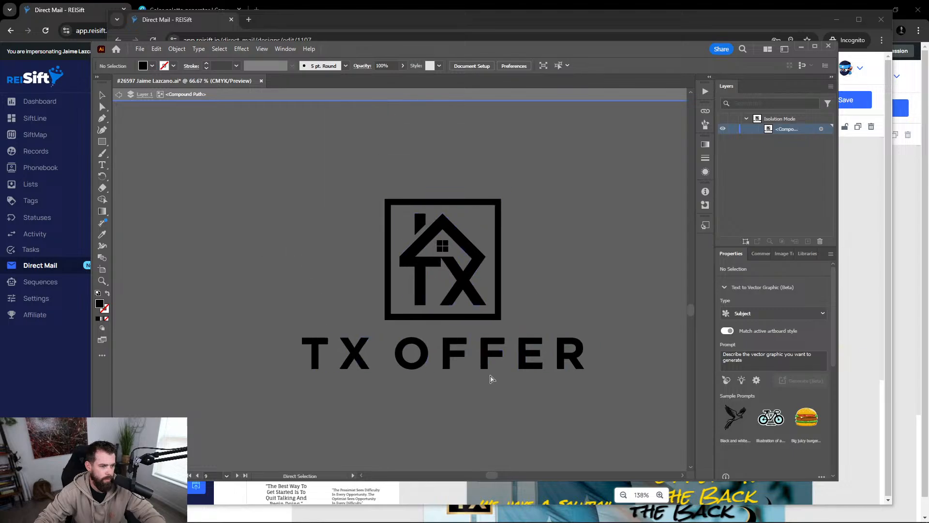
{"action": "key", "text": "ctrl+a"}
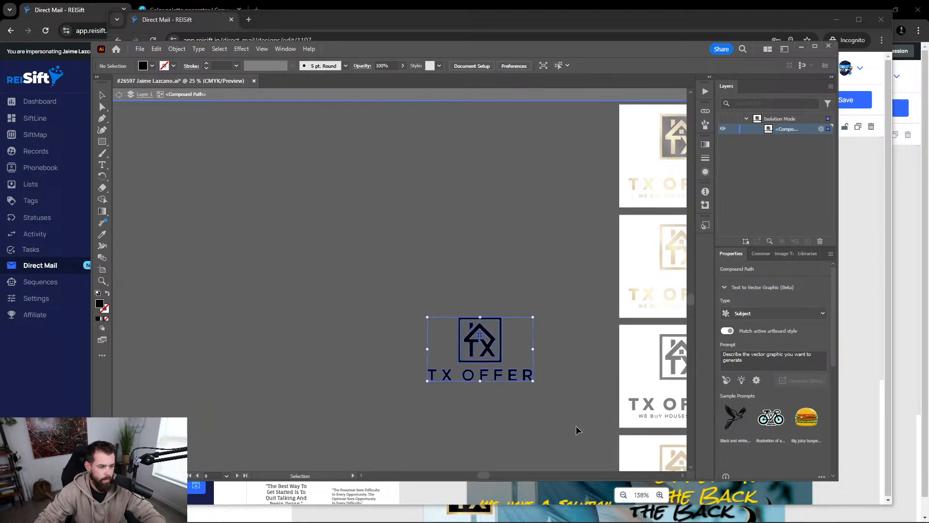
{"action": "right_click", "coordinate": [490, 368]}
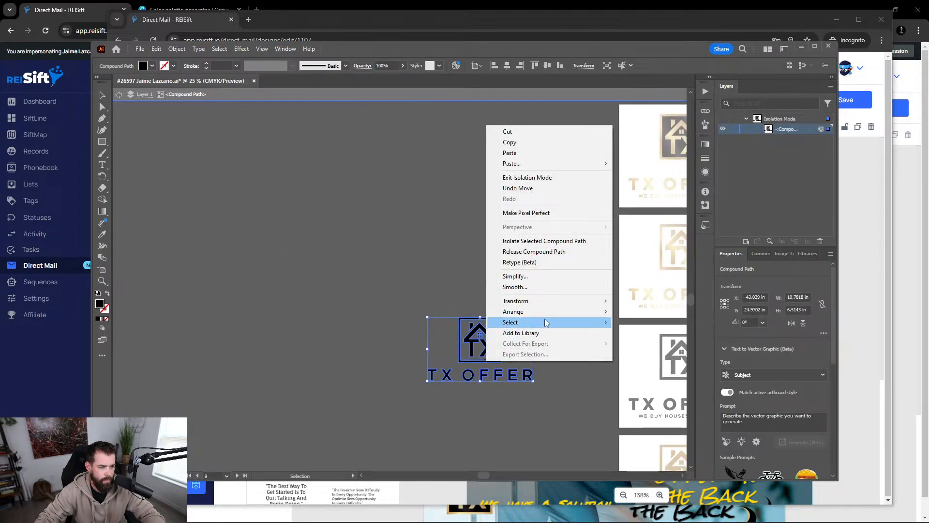
{"action": "left_click", "coordinate": [478, 367]}
{"action": "left_click", "coordinate": [479, 367]}
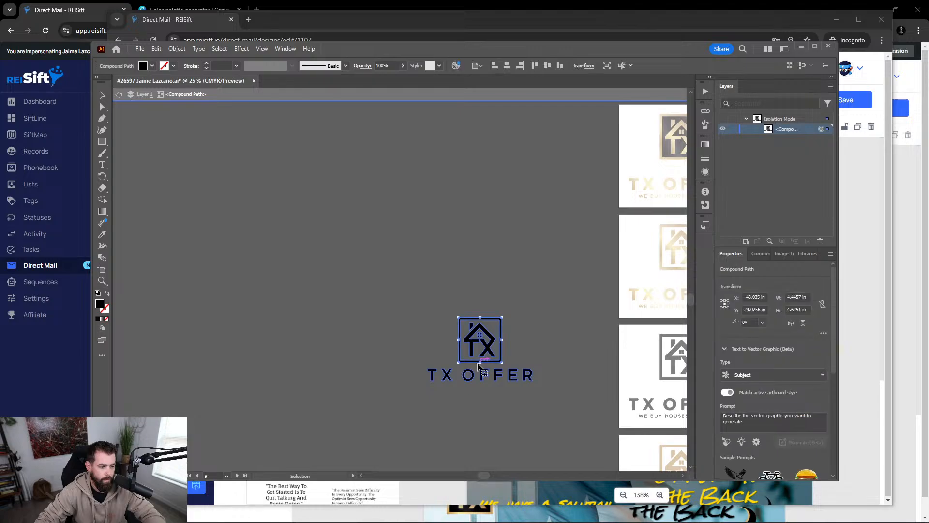
{"action": "left_click_drag", "start_coordinate": [409, 294], "coordinate": [555, 400]}
{"action": "right_click", "coordinate": [484, 362]}
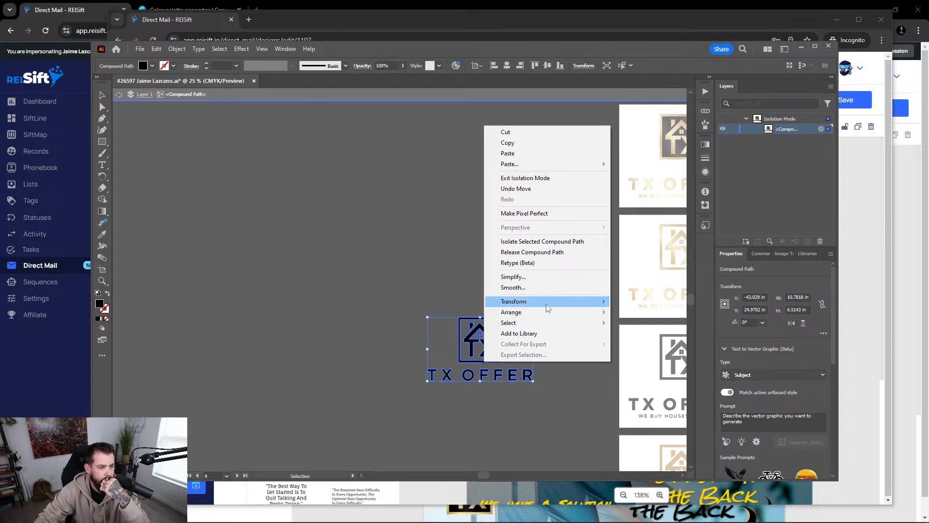
{"action": "mouse_move", "coordinate": [547, 307]}
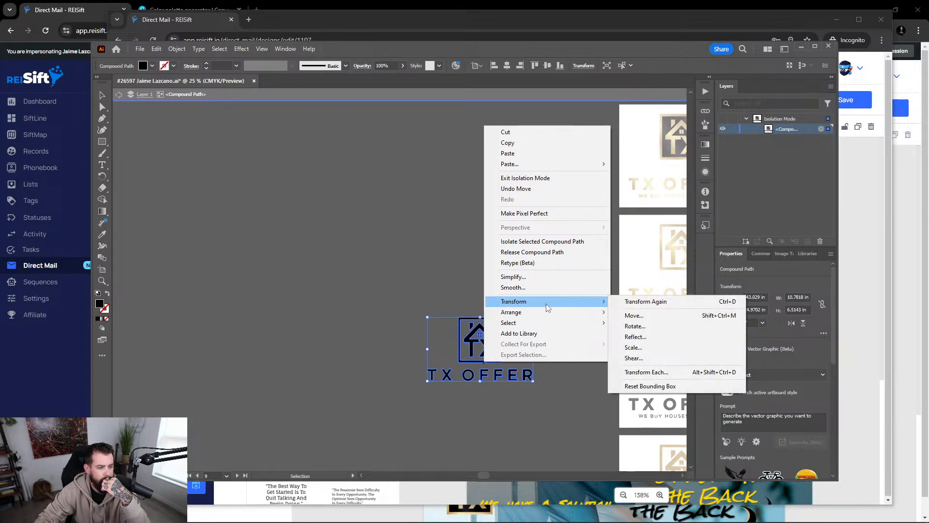
{"action": "mouse_move", "coordinate": [553, 326]}
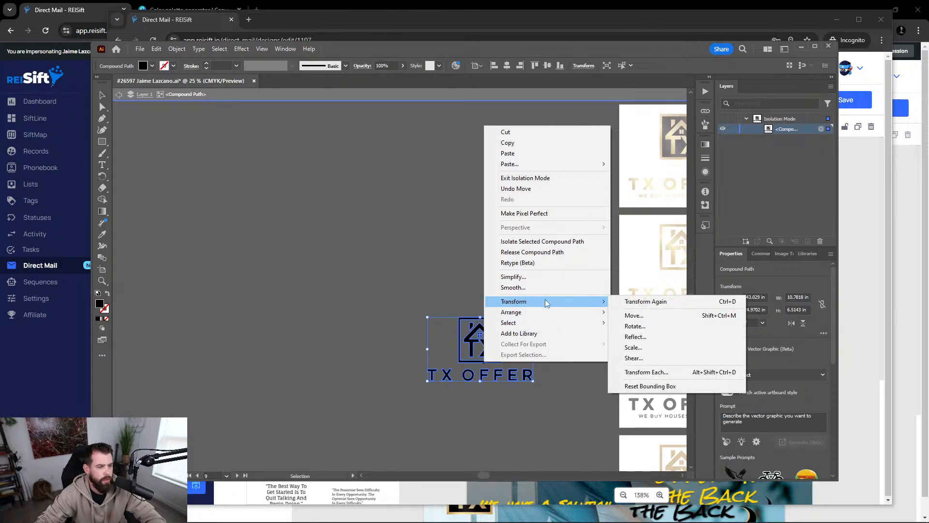
{"action": "left_click", "coordinate": [434, 277]}
{"action": "left_click_drag", "start_coordinate": [433, 278], "coordinate": [405, 223]}
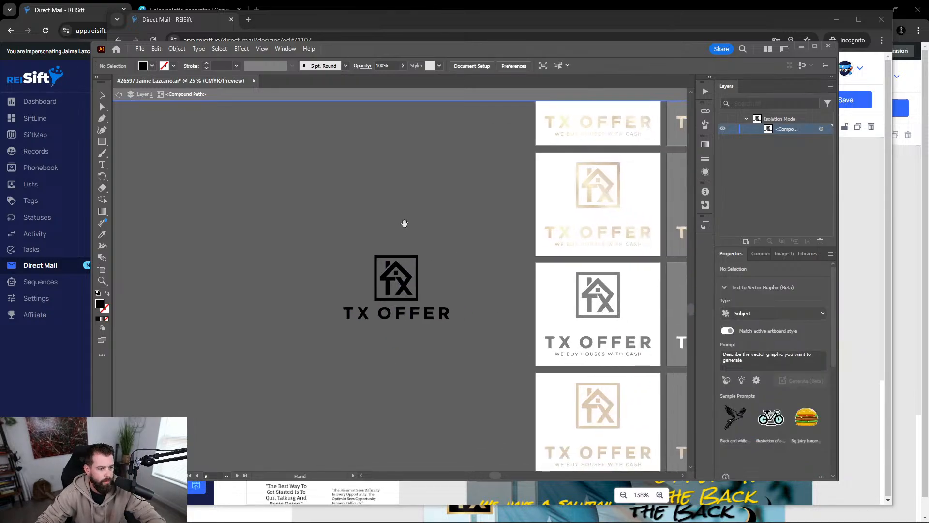
{"action": "left_click", "coordinate": [386, 262]}
{"action": "left_click", "coordinate": [380, 316]}
{"action": "left_click", "coordinate": [341, 236]}
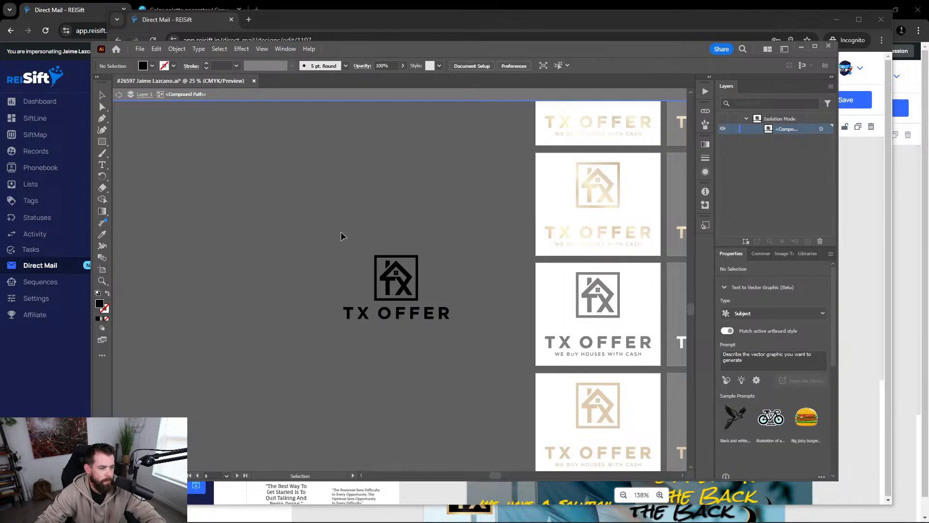
{"action": "left_click", "coordinate": [416, 313]}
{"action": "right_click", "coordinate": [416, 313]}
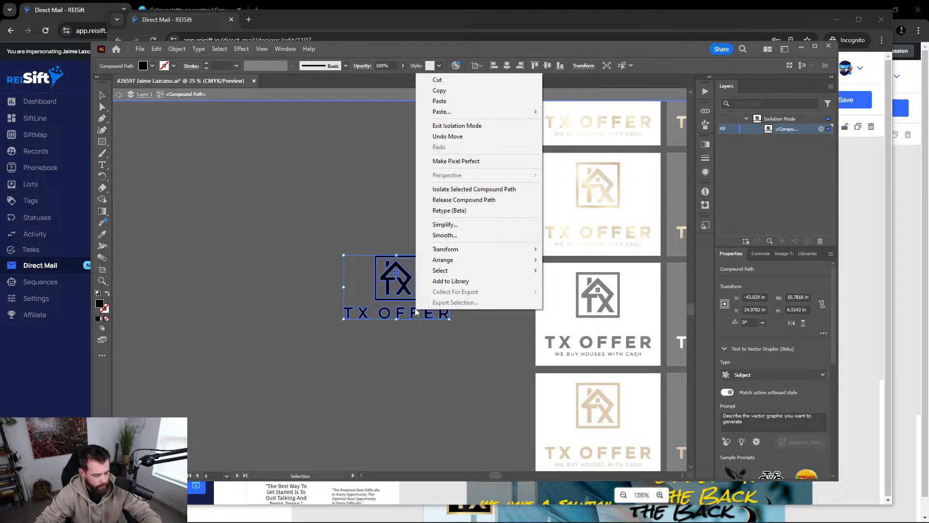
{"action": "left_click", "coordinate": [253, 347]}
Group the house icon and the TX OFFER lettering of the edited black logo, and clear the selection.
{"action": "left_click_drag", "start_coordinate": [379, 284], "coordinate": [450, 329]}
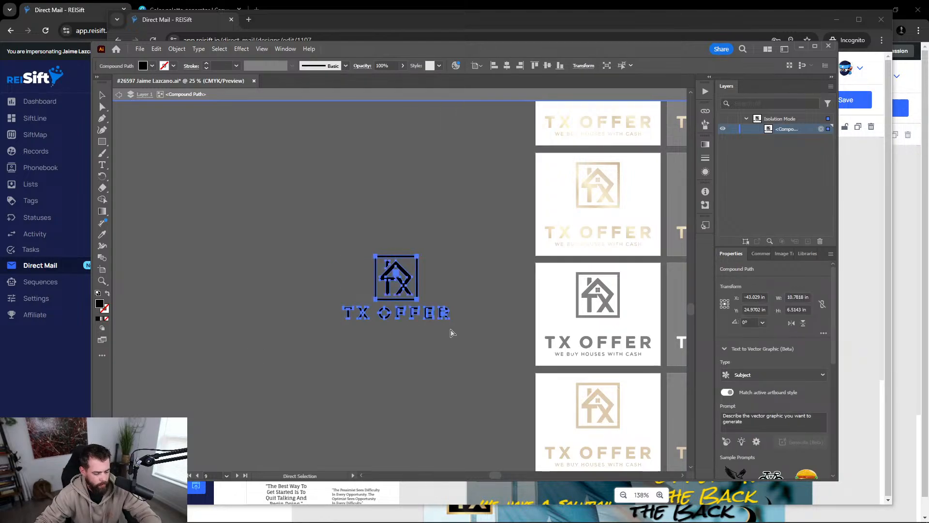
{"action": "key", "text": "ctrl+g"}
{"action": "left_click", "coordinate": [410, 331]}
{"action": "left_click", "coordinate": [415, 314]}
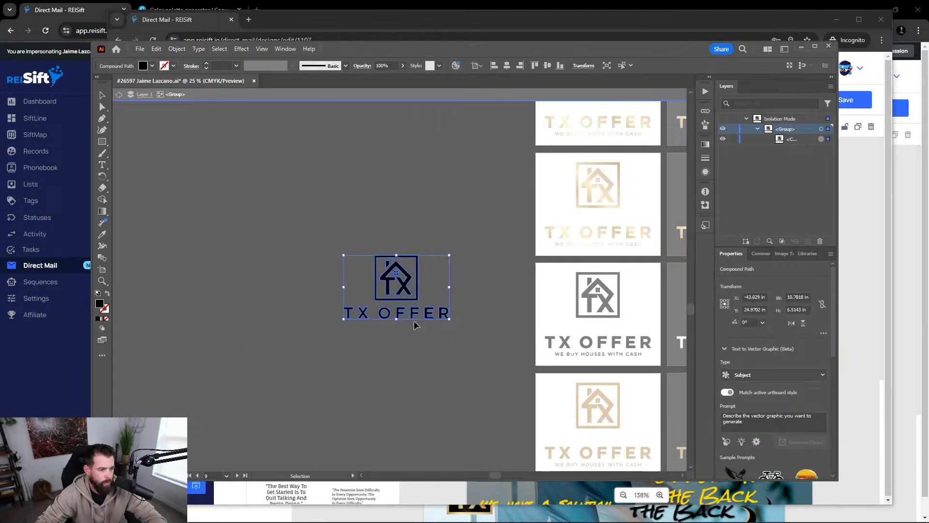
{"action": "right_click", "coordinate": [416, 313]}
{"action": "left_click", "coordinate": [430, 342]}
{"action": "left_click", "coordinate": [430, 343]}
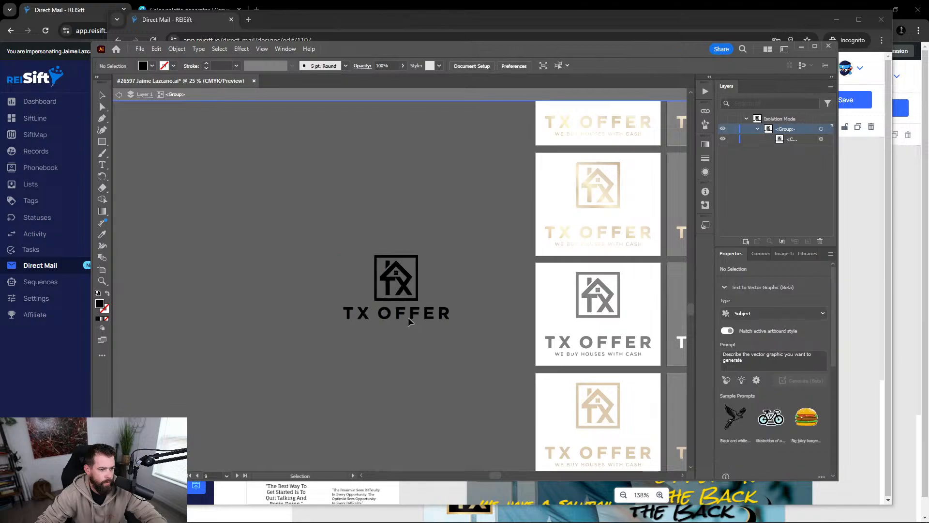
{"action": "left_click", "coordinate": [410, 318]}
{"action": "right_click", "coordinate": [410, 318]}
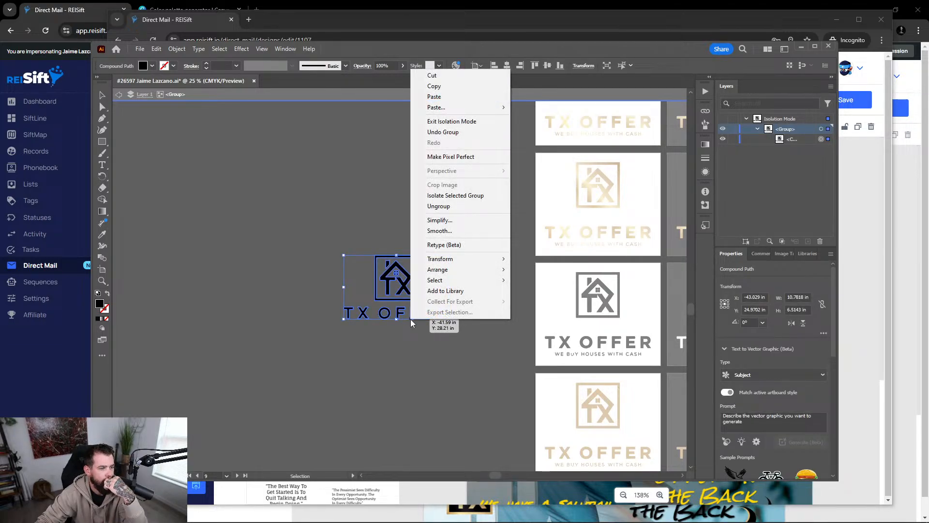
{"action": "left_click", "coordinate": [479, 196]}
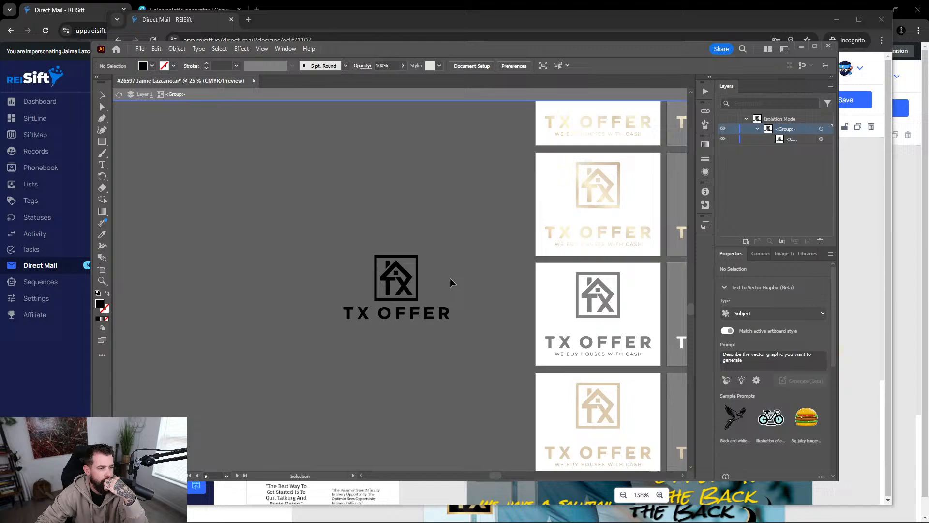
{"action": "left_click", "coordinate": [409, 317]}
{"action": "right_click", "coordinate": [410, 317]}
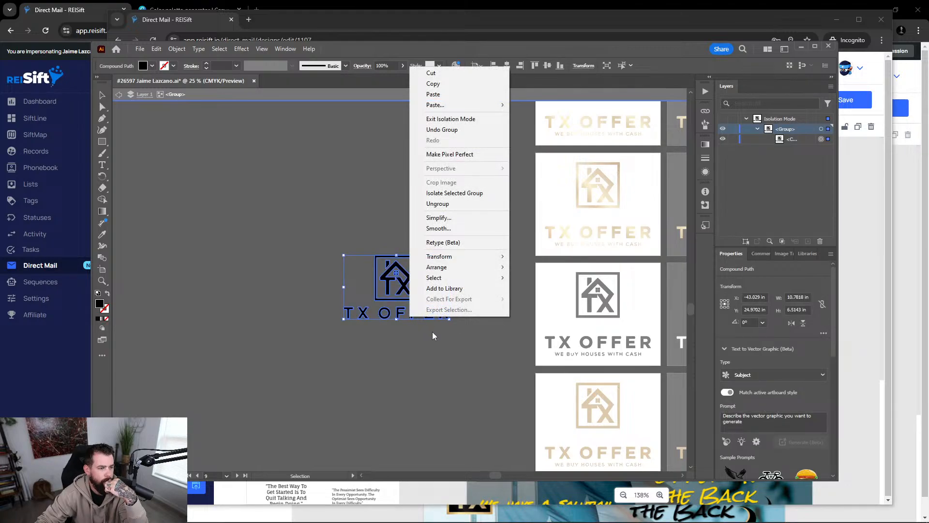
{"action": "left_click", "coordinate": [454, 193]}
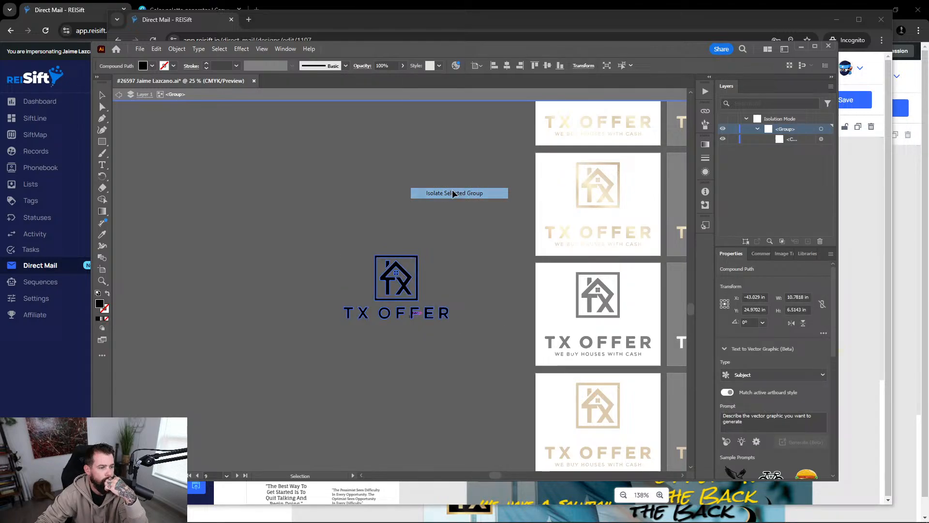
{"action": "left_click", "coordinate": [418, 281]}
{"action": "right_click", "coordinate": [418, 281]}
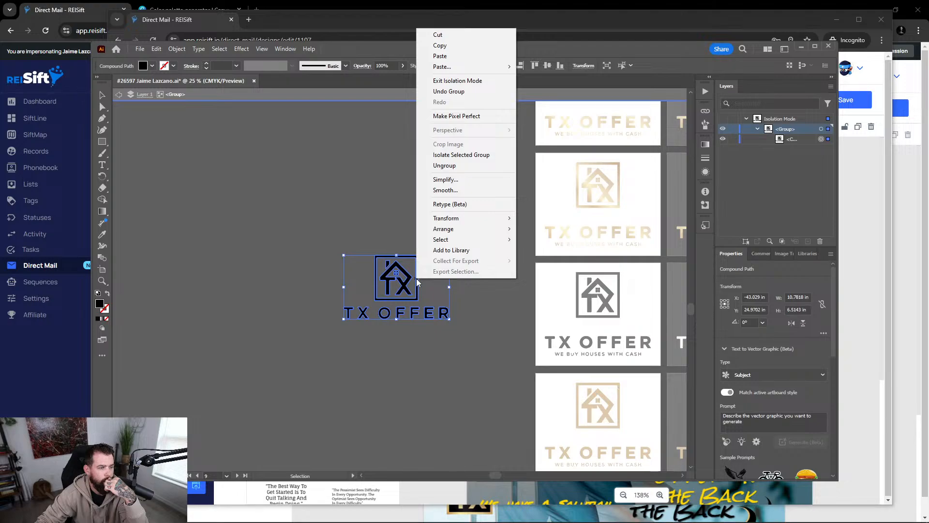
{"action": "left_click", "coordinate": [141, 50]}
{"action": "left_click", "coordinate": [140, 49]}
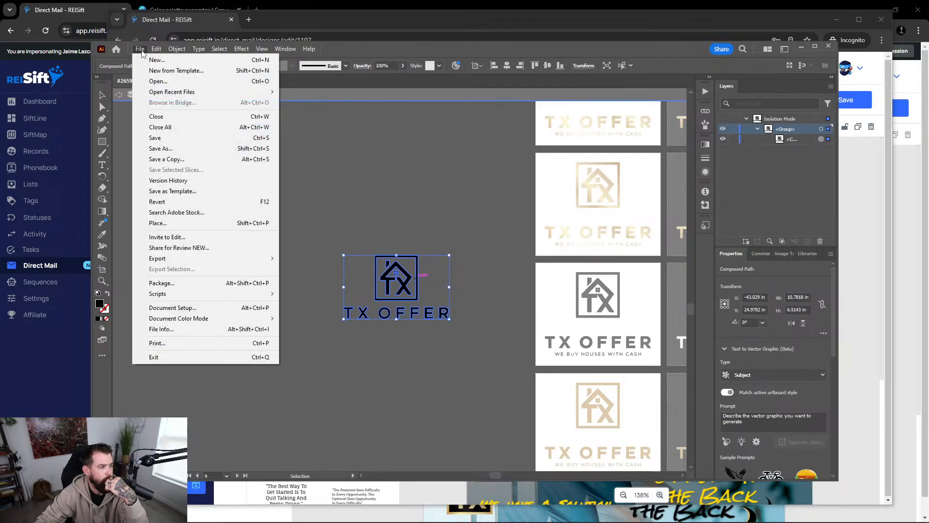
{"action": "left_click", "coordinate": [154, 50]}
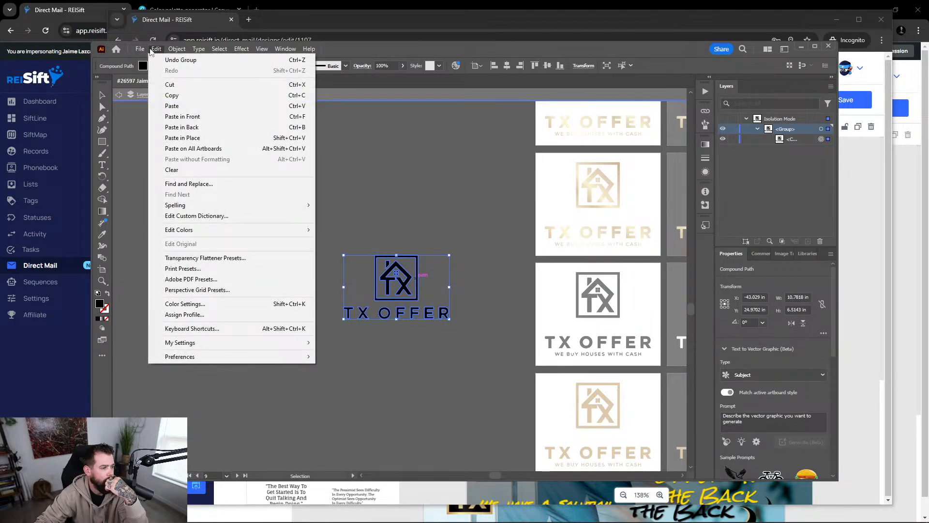
{"action": "mouse_move", "coordinate": [143, 50]}
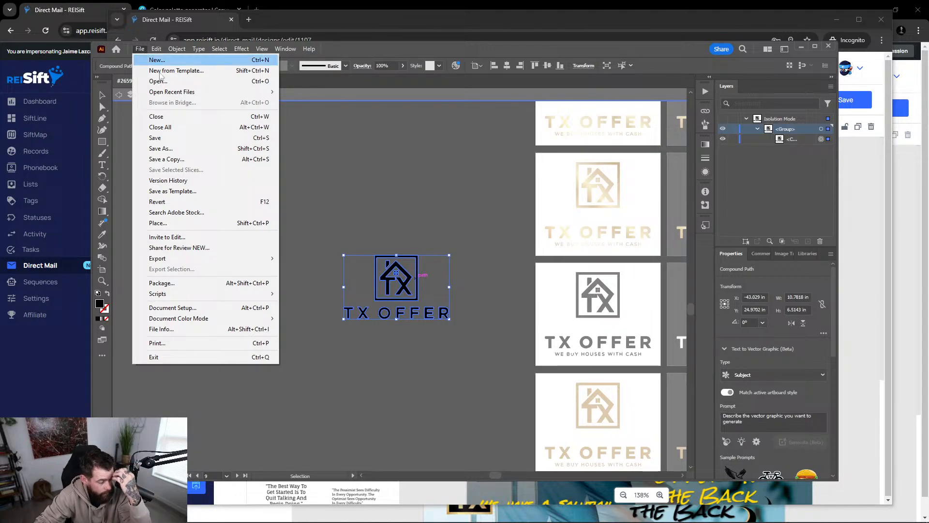
Duplicate the edited black TX OFFER logo diagonally below the original, simplify the copy's paths, and exit isolation mode.
{"action": "left_click", "coordinate": [354, 373]}
{"action": "left_click_drag", "start_coordinate": [387, 299], "coordinate": [268, 353]}
{"action": "right_click", "coordinate": [280, 347]}
{"action": "right_click", "coordinate": [284, 366]}
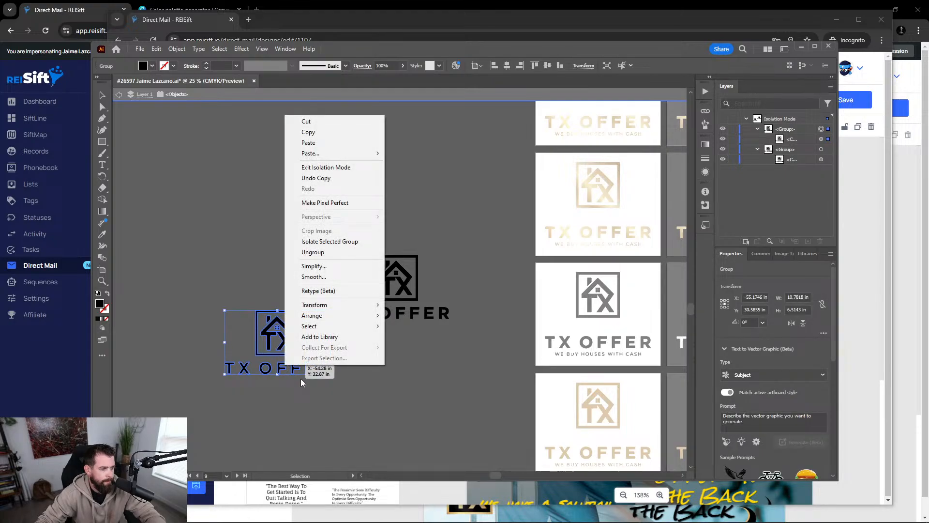
{"action": "left_click", "coordinate": [322, 267]}
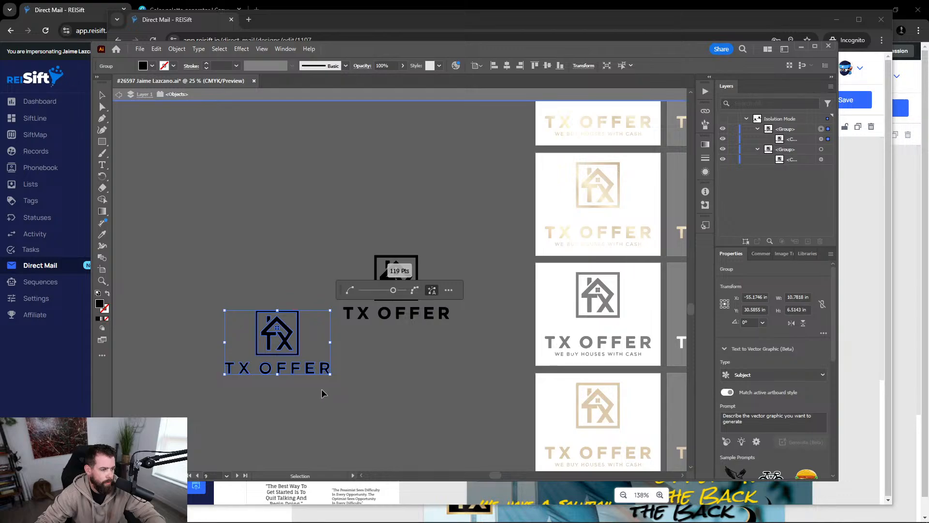
{"action": "key", "text": "Escape"}
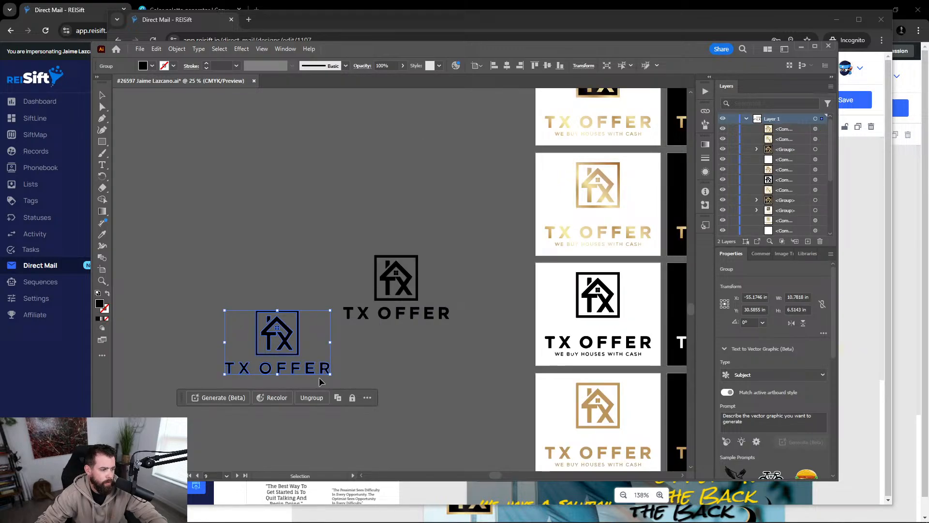
Export the duplicated TX OFFER logo as a 350 px PNG asset to the Downloads folder and close the folder window.
{"action": "left_click", "coordinate": [355, 376]}
{"action": "left_click", "coordinate": [321, 372]}
{"action": "right_click", "coordinate": [304, 370]}
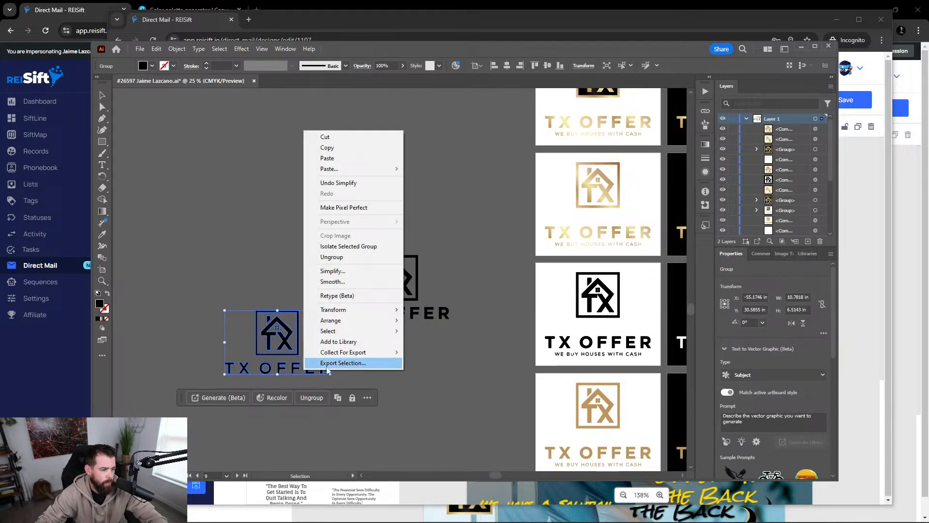
{"action": "left_click", "coordinate": [343, 363]}
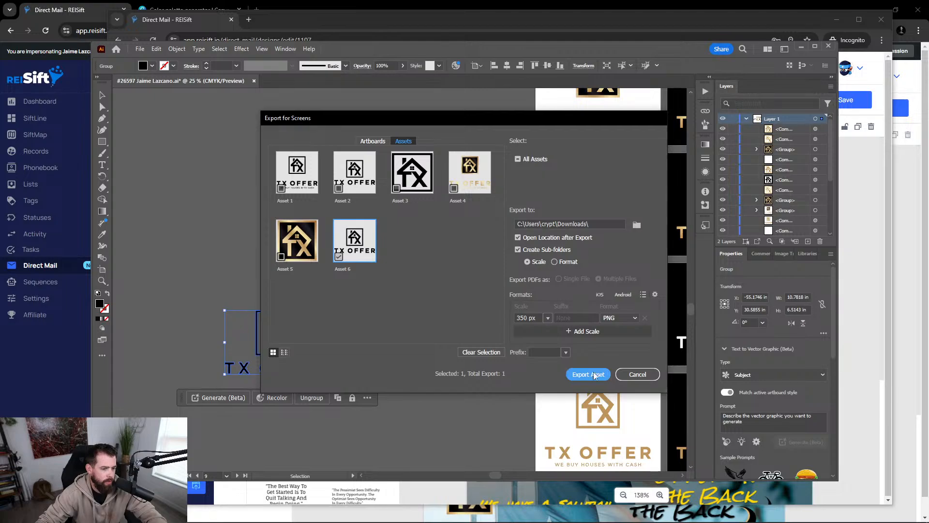
{"action": "left_click", "coordinate": [594, 375]}
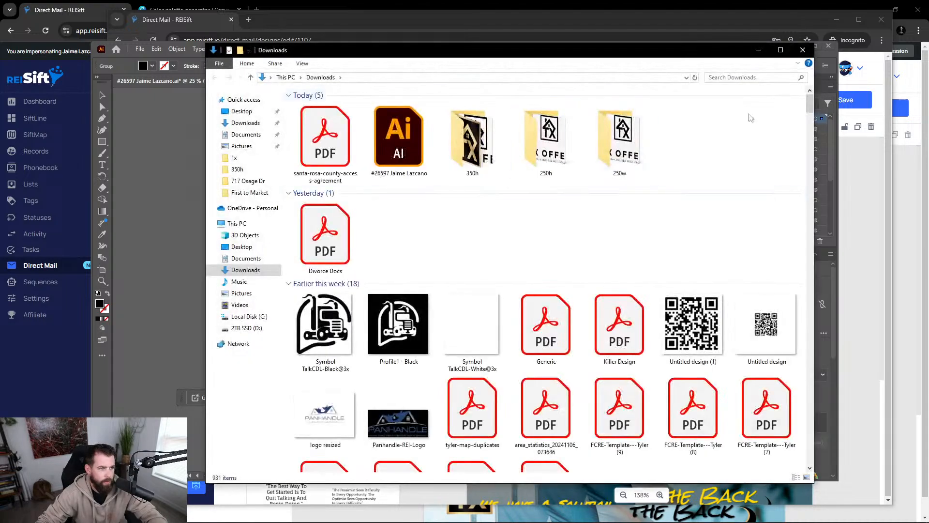
{"action": "left_click", "coordinate": [802, 50]}
Switch to the Perfect Outcome design in REISift and place the uploaded tagline-free TX OFFER logo, scaled down, in the dog card's lower-right corner.
{"action": "left_click", "coordinate": [801, 49]}
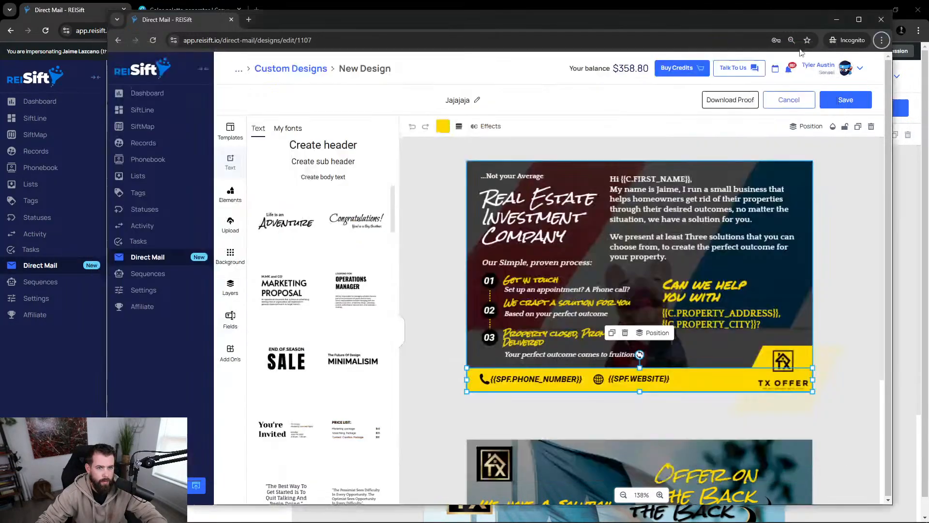
{"action": "left_click", "coordinate": [71, 5]}
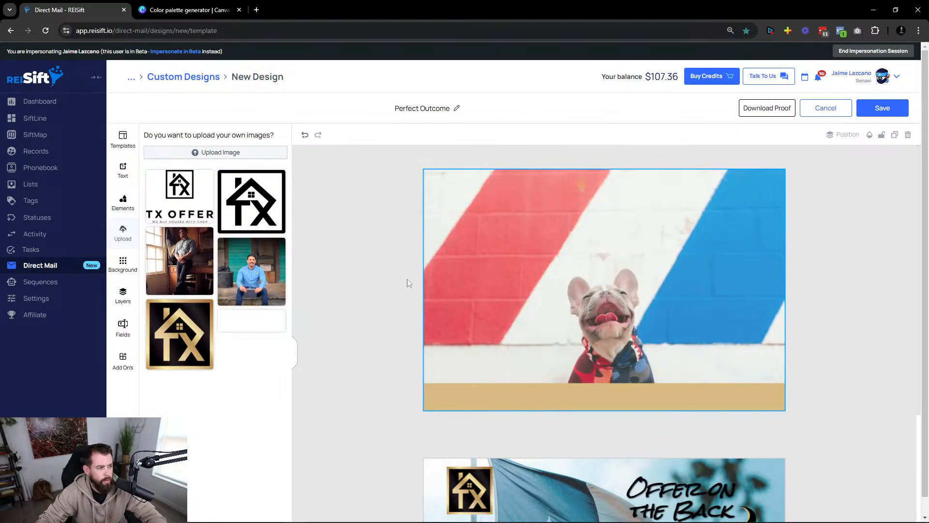
{"action": "left_click", "coordinate": [251, 331]}
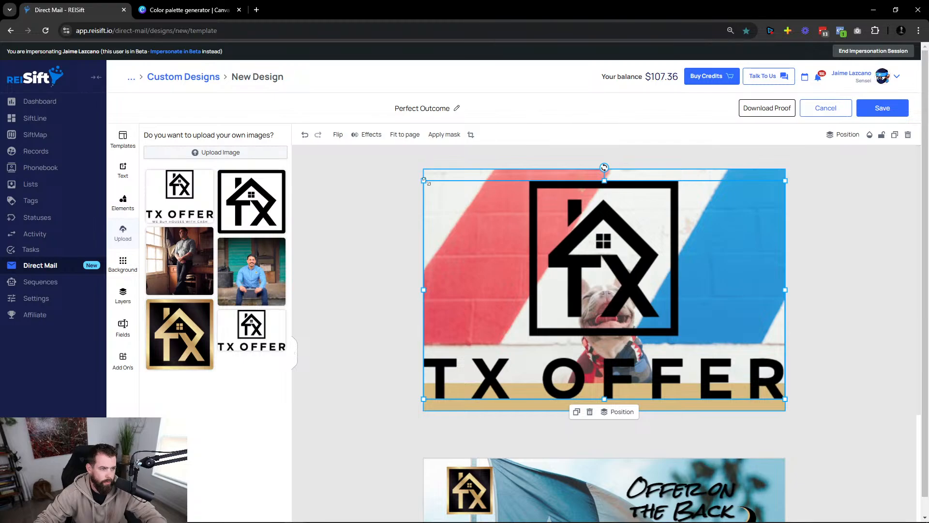
{"action": "left_click_drag", "start_coordinate": [423, 181], "coordinate": [713, 356]}
{"action": "left_click", "coordinate": [745, 368]}
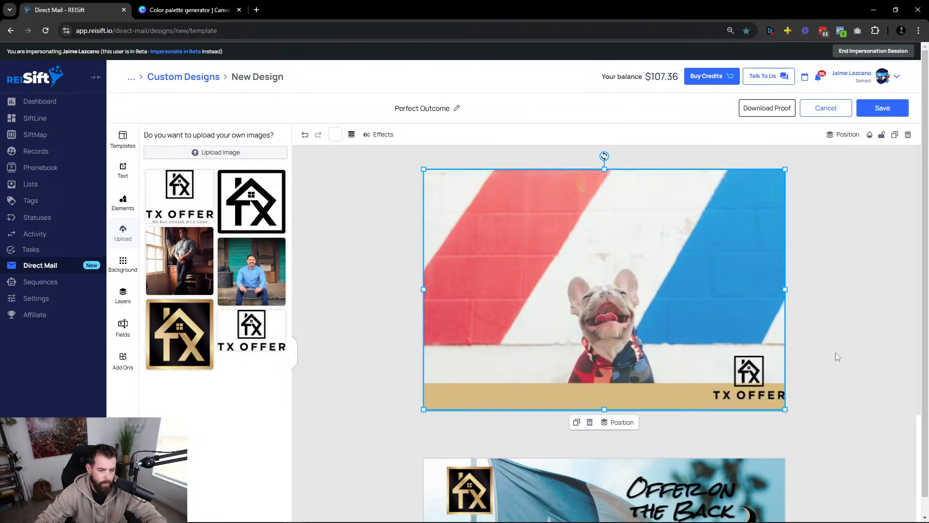
{"action": "left_click_drag", "start_coordinate": [760, 382], "coordinate": [755, 388]}
{"action": "left_click", "coordinate": [820, 387]}
{"action": "scroll", "coordinate": [823, 372], "scroll_direction": "down", "scroll_amount": 1}
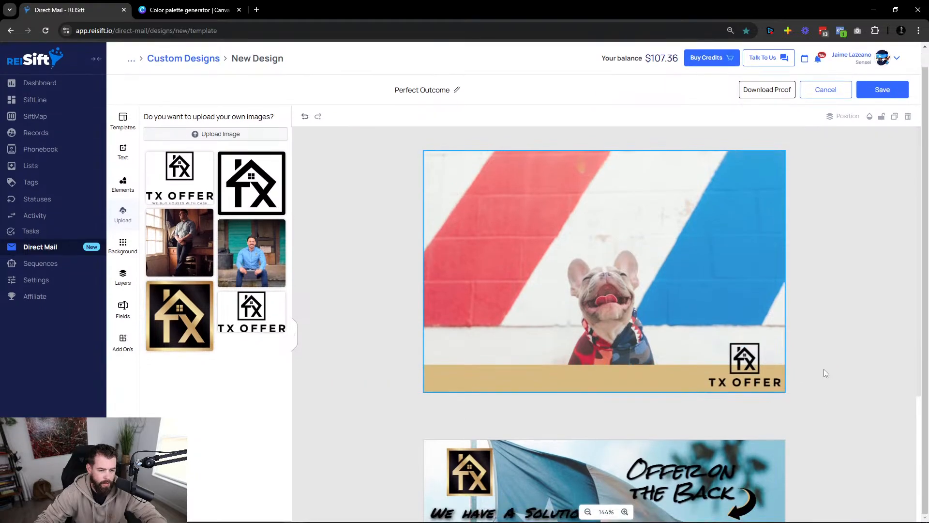
Fit a square shape into the dog card's lower-right corner, moving the TX OFFER logo out of the way to above the dog.
{"action": "left_click", "coordinate": [121, 193]}
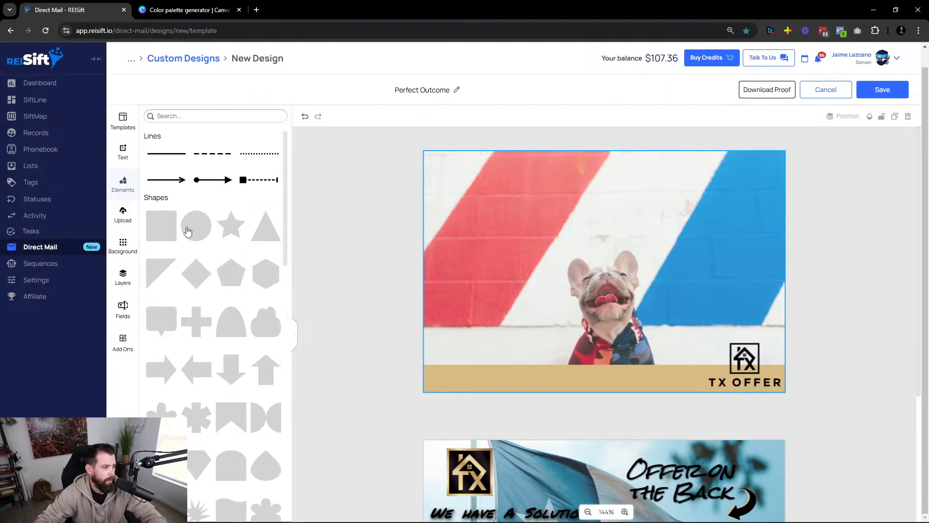
{"action": "left_click", "coordinate": [166, 229]}
{"action": "left_click_drag", "start_coordinate": [565, 231], "coordinate": [683, 315]}
{"action": "left_click_drag", "start_coordinate": [754, 365], "coordinate": [725, 333]}
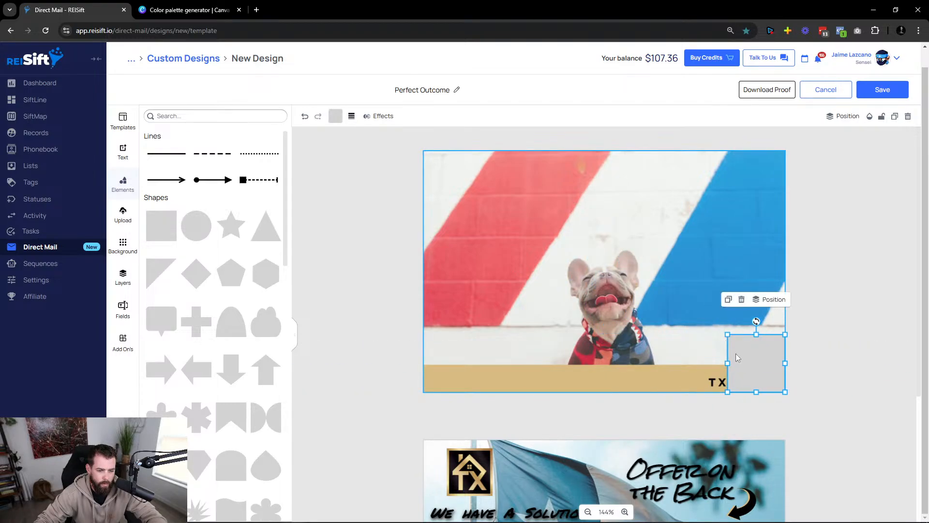
{"action": "left_click", "coordinate": [716, 368]}
{"action": "left_click_drag", "start_coordinate": [716, 368], "coordinate": [583, 234]}
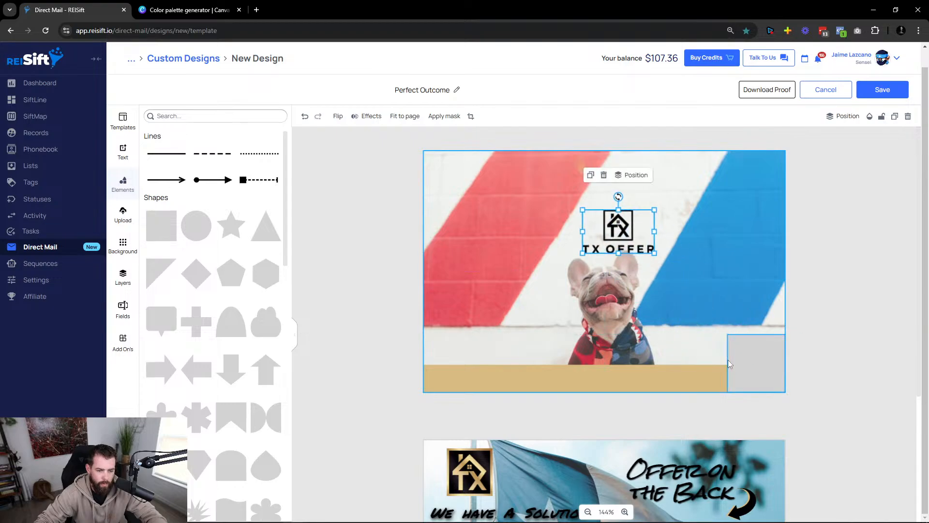
{"action": "left_click", "coordinate": [728, 359]}
{"action": "left_click_drag", "start_coordinate": [727, 334], "coordinate": [718, 328]}
Fill the corner square with the tan band's colour, hex D9BC82.
{"action": "left_click", "coordinate": [695, 375]}
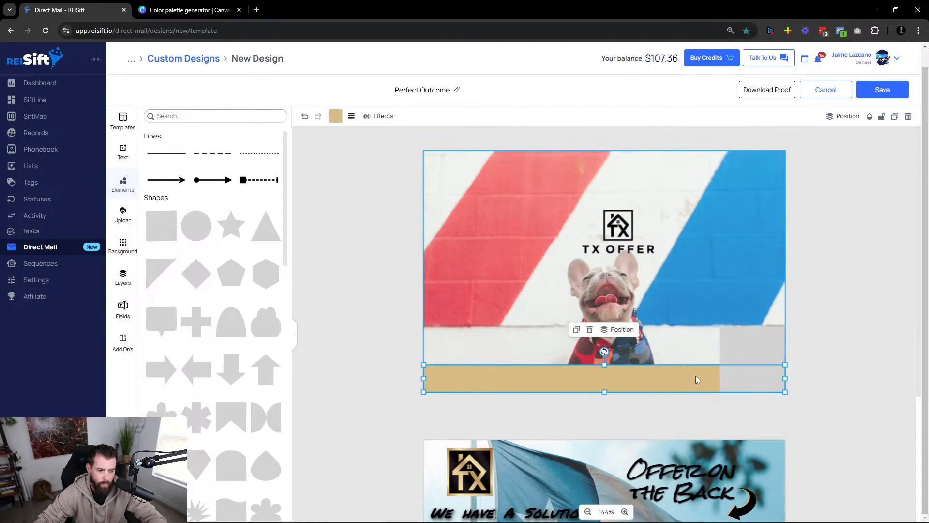
{"action": "left_click", "coordinate": [339, 120]}
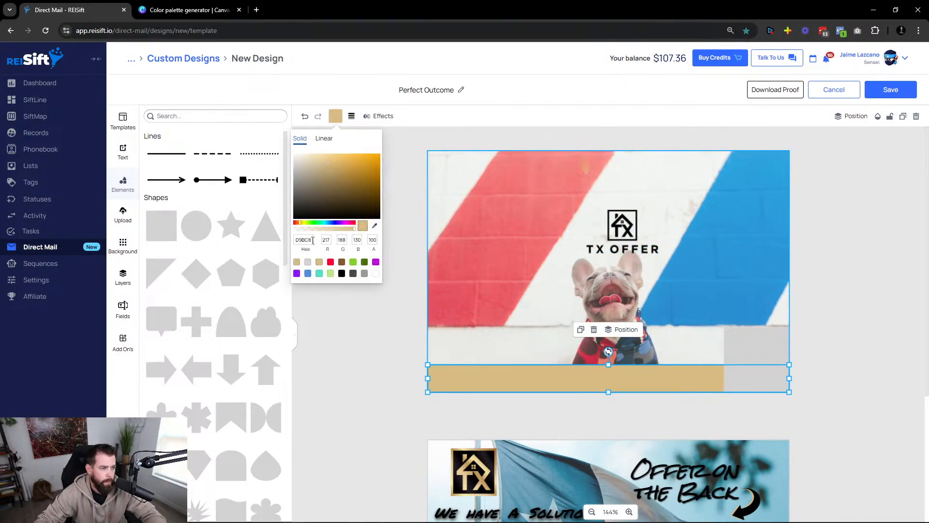
{"action": "left_click", "coordinate": [750, 330]}
{"action": "left_click", "coordinate": [750, 330]}
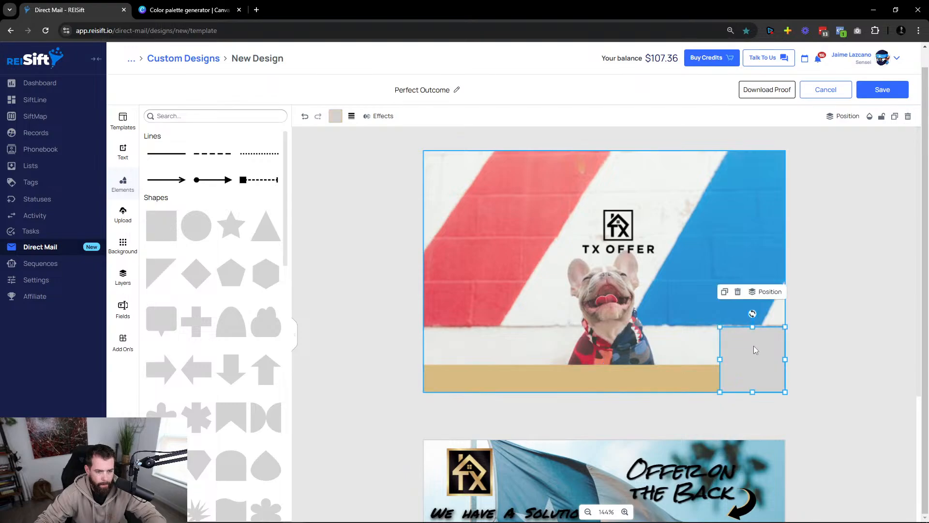
{"action": "left_click", "coordinate": [335, 117]}
{"action": "double_click", "coordinate": [302, 238]}
{"action": "type", "text": "D9BC82"}
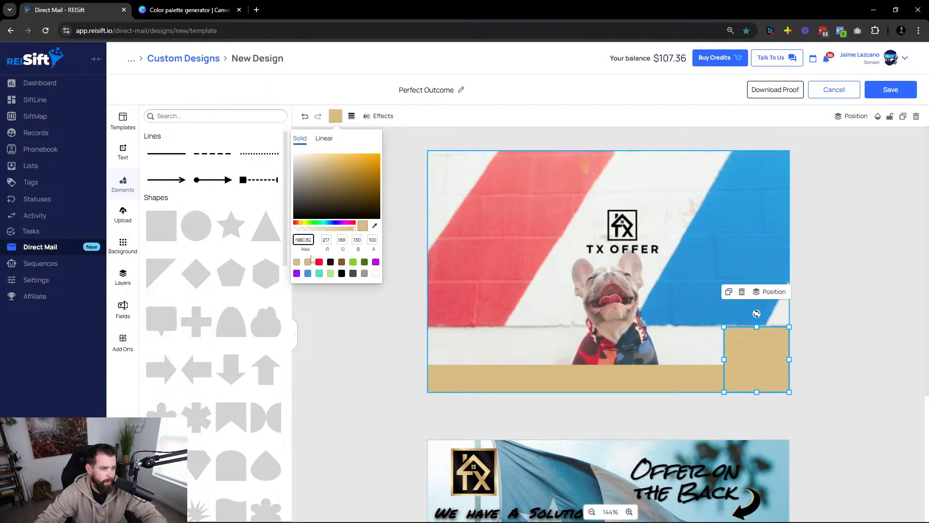
{"action": "left_click", "coordinate": [538, 356]}
{"action": "left_click", "coordinate": [856, 348]}
Enlarge the tan corner square slightly up and to the left, and layer it beneath the TX OFFER logo.
{"action": "left_click", "coordinate": [729, 356]}
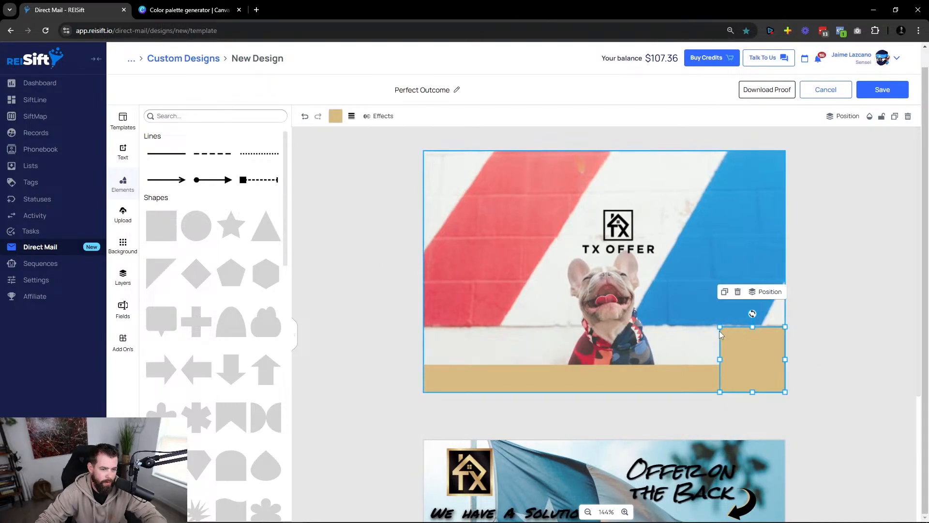
{"action": "left_click_drag", "start_coordinate": [720, 326], "coordinate": [713, 320]}
{"action": "left_click", "coordinate": [621, 232]}
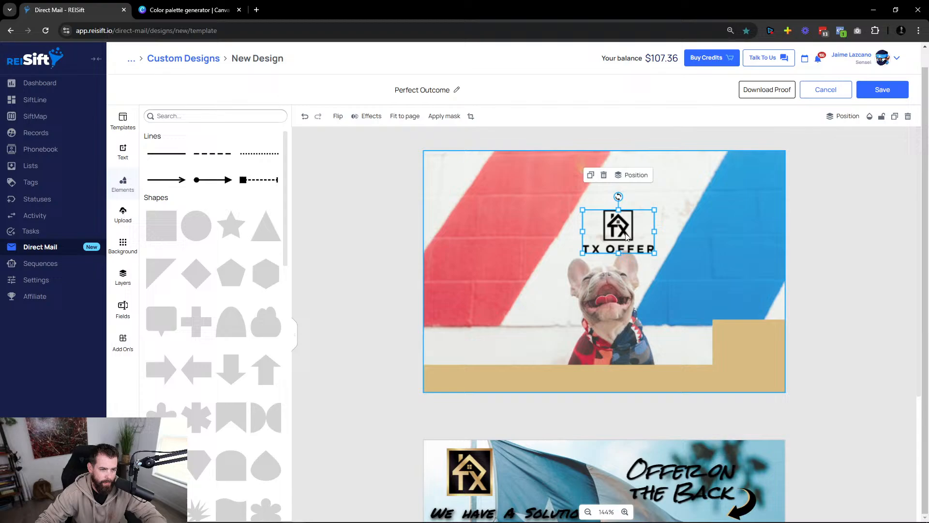
{"action": "left_click", "coordinate": [733, 350]}
{"action": "left_click", "coordinate": [763, 284]}
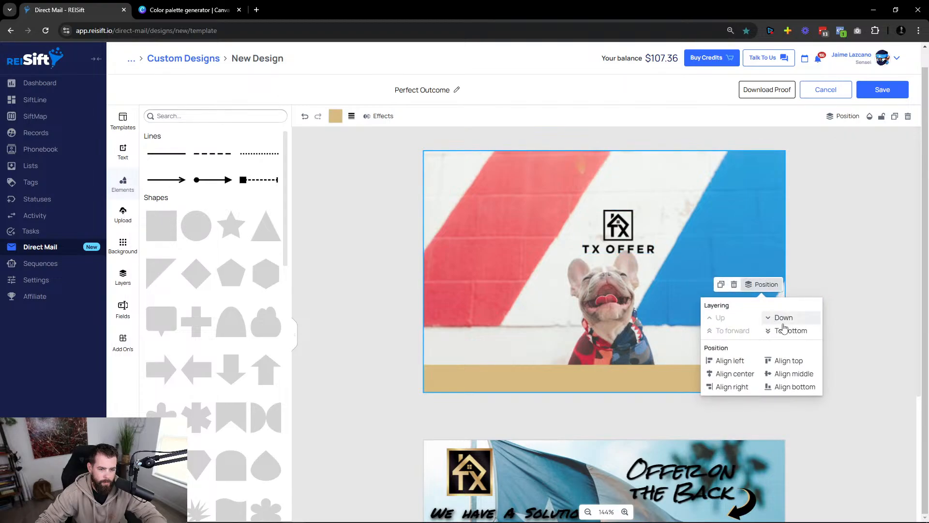
{"action": "left_click", "coordinate": [708, 232]}
Move the TX OFFER logo onto the tan corner square and scale it down to fit within the square's width.
{"action": "left_click_drag", "start_coordinate": [622, 237], "coordinate": [753, 367]}
{"action": "left_click_drag", "start_coordinate": [715, 337], "coordinate": [738, 364]}
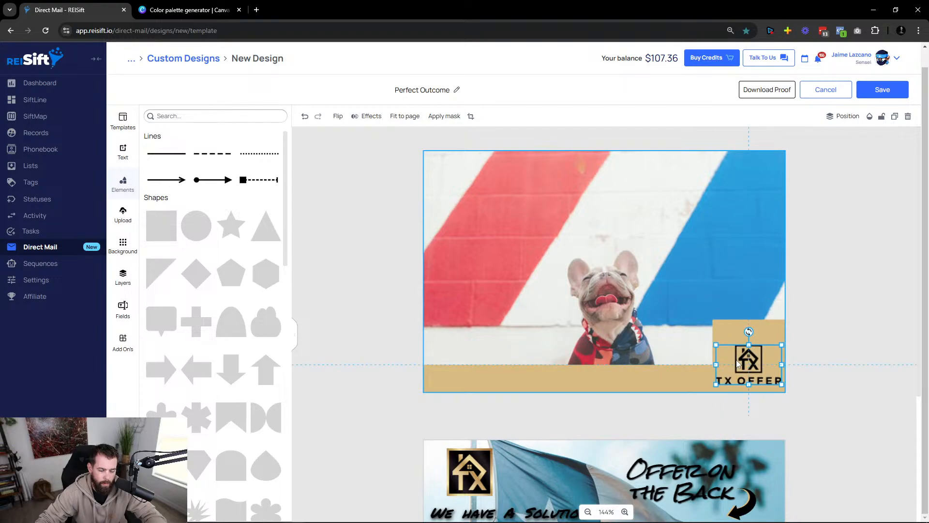
{"action": "left_click", "coordinate": [853, 377]}
Reduce the tan corner shape to about 1.2 x 0.8 in and shrink the TX OFFER logo to leave a margin inside it.
{"action": "left_click", "coordinate": [738, 331]}
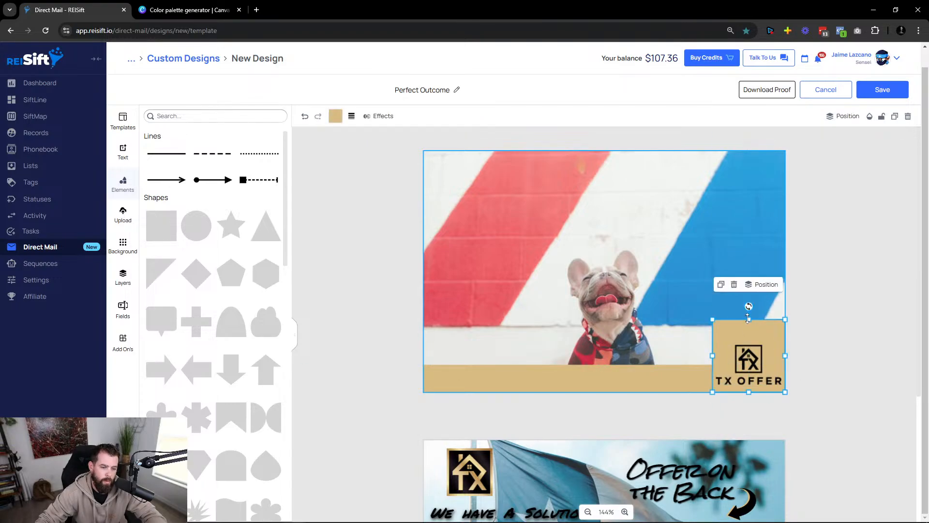
{"action": "left_click_drag", "start_coordinate": [749, 320], "coordinate": [747, 339]}
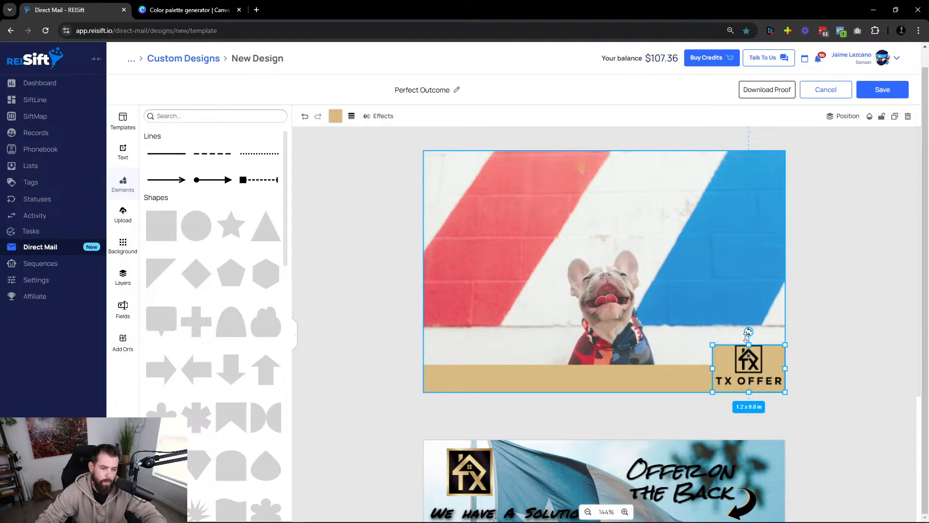
{"action": "left_click", "coordinate": [732, 349]}
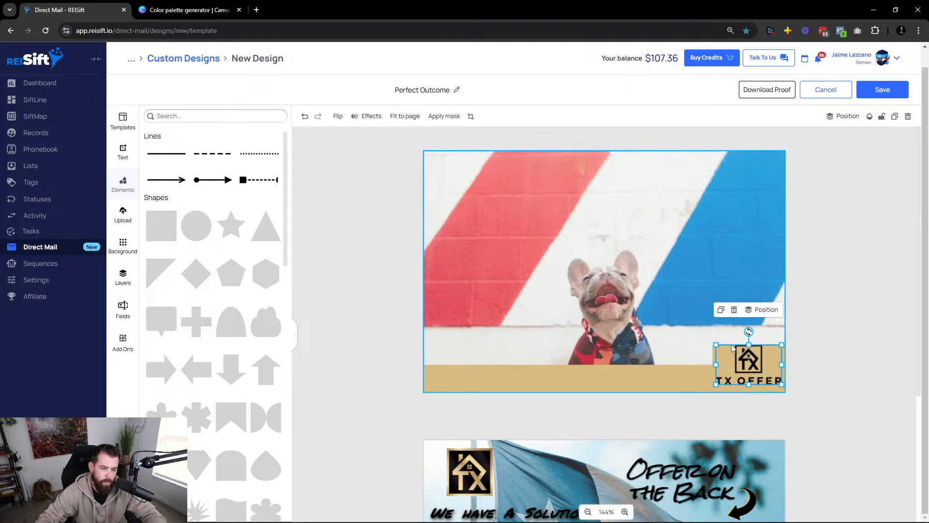
{"action": "left_click_drag", "start_coordinate": [717, 344], "coordinate": [742, 367]}
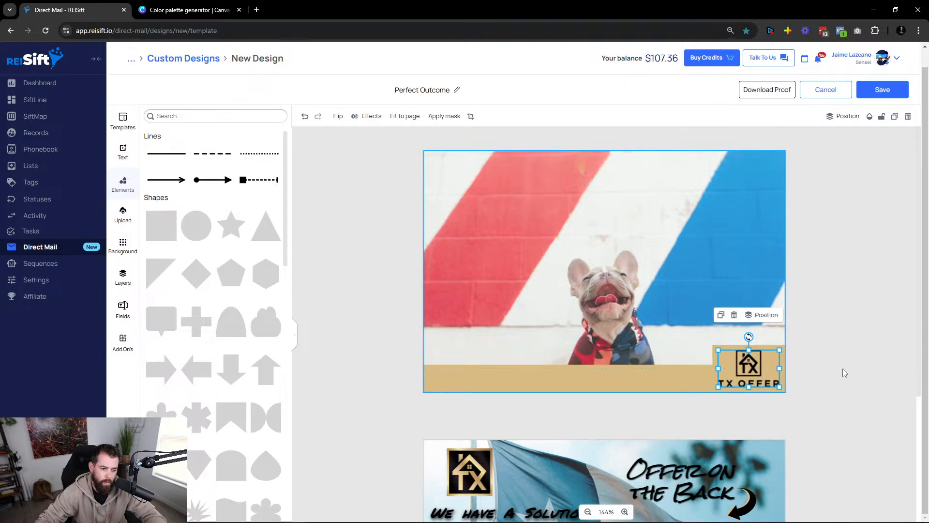
{"action": "left_click", "coordinate": [714, 347]}
{"action": "left_click", "coordinate": [371, 117]}
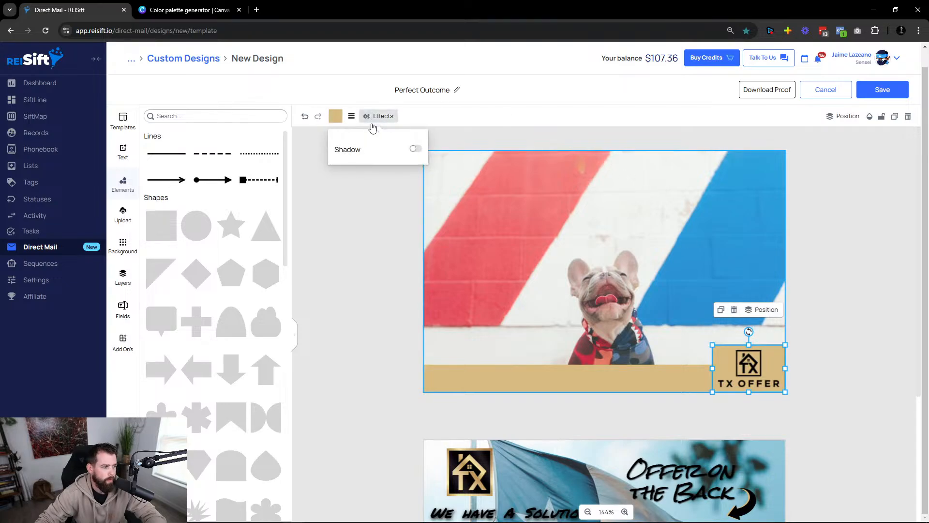
{"action": "left_click", "coordinate": [844, 363]}
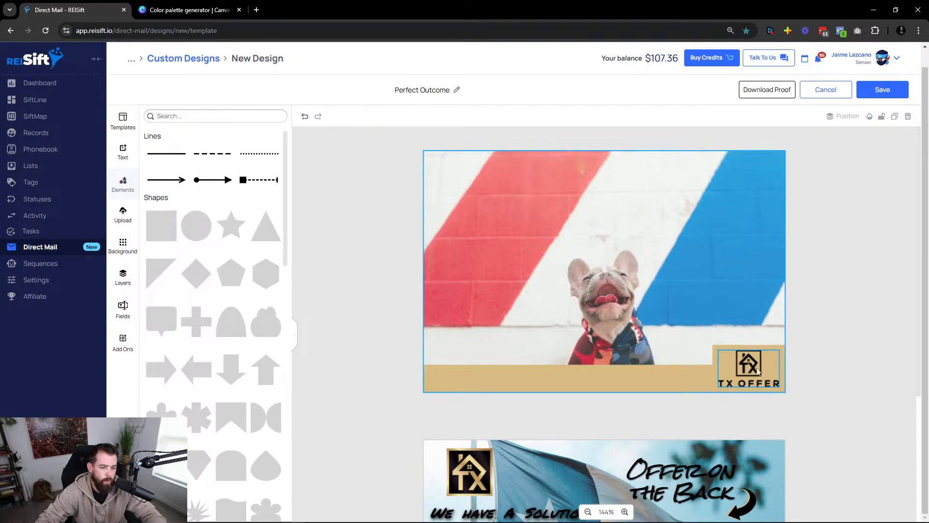
{"action": "left_click", "coordinate": [646, 386]}
{"action": "left_click", "coordinate": [406, 350]}
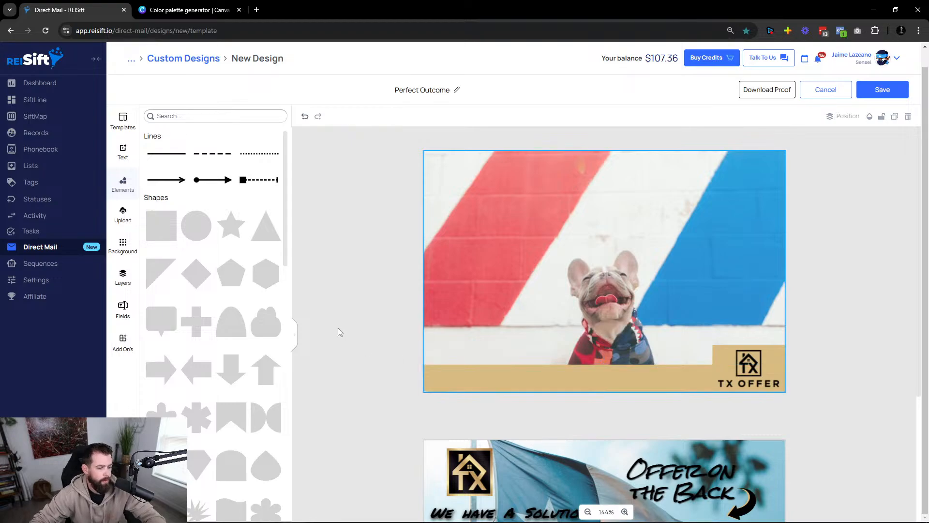
Examine the font, size and style of the phone number text on the yellow band of the Jajajaja reference design.
{"action": "left_click", "coordinate": [189, 10]}
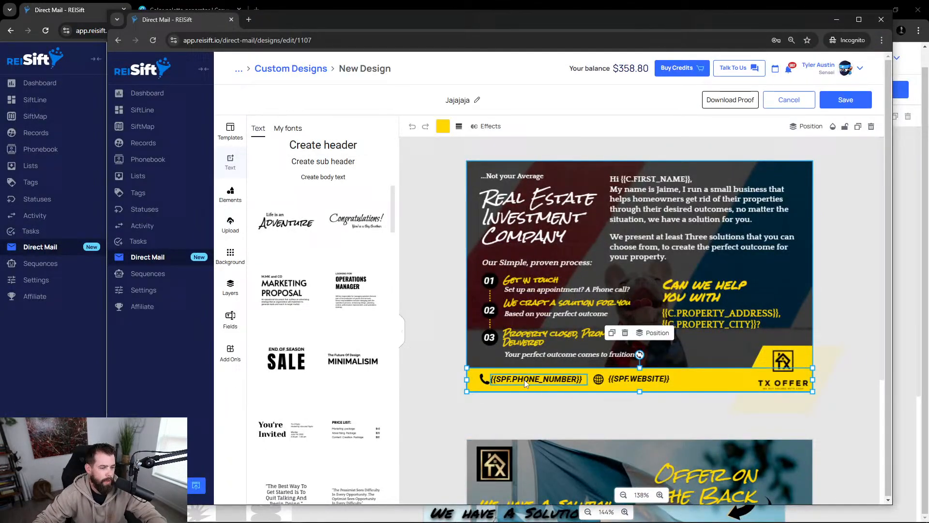
{"action": "left_click", "coordinate": [524, 380]}
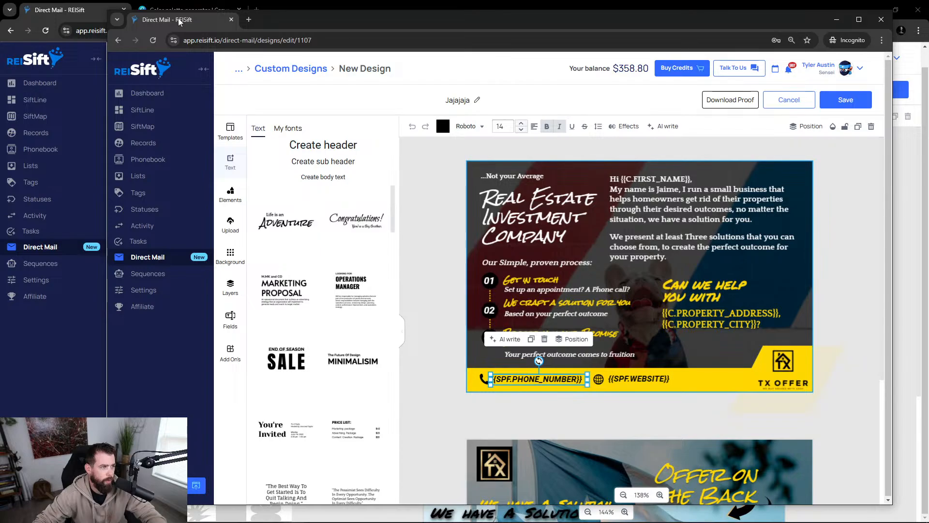
{"action": "left_click", "coordinate": [94, 9]}
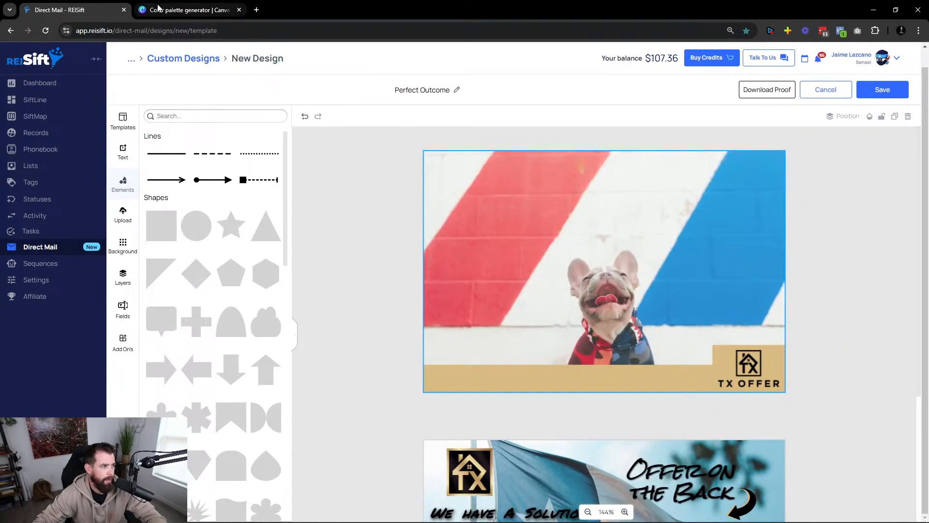
{"action": "key", "text": "alt+Tab"}
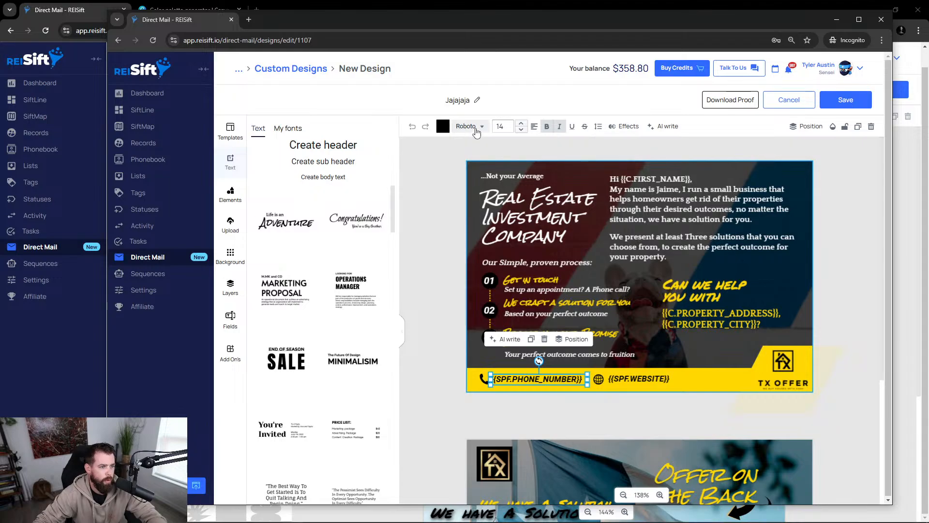
{"action": "left_click", "coordinate": [93, 9]}
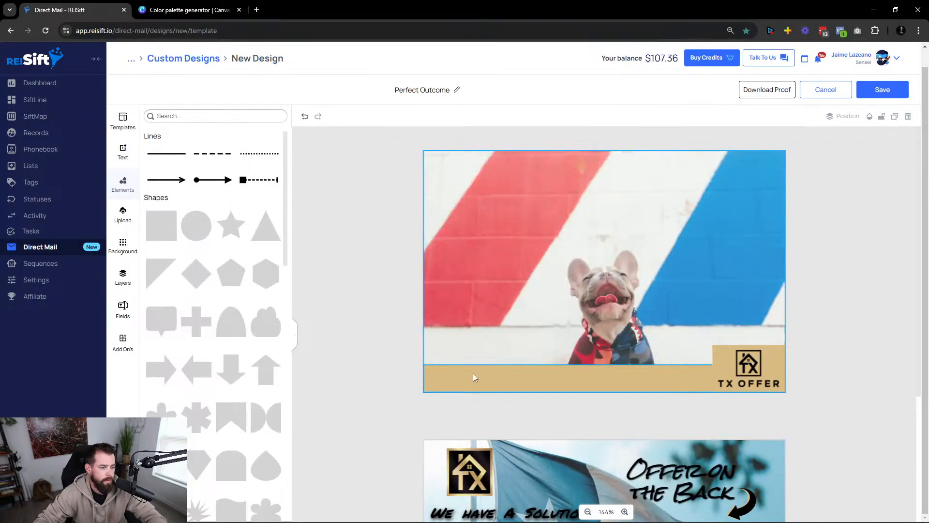
Add a sub header text box to the dog-photo side and replace its text with the sender phone number field {{SPF.PHONE_NUMBER}}.
{"action": "left_click", "coordinate": [128, 314]}
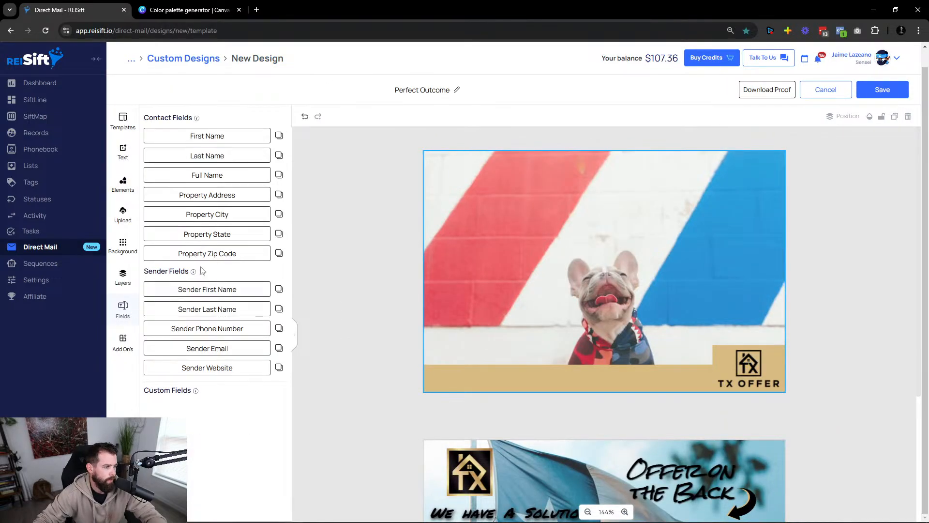
{"action": "left_click", "coordinate": [278, 328]}
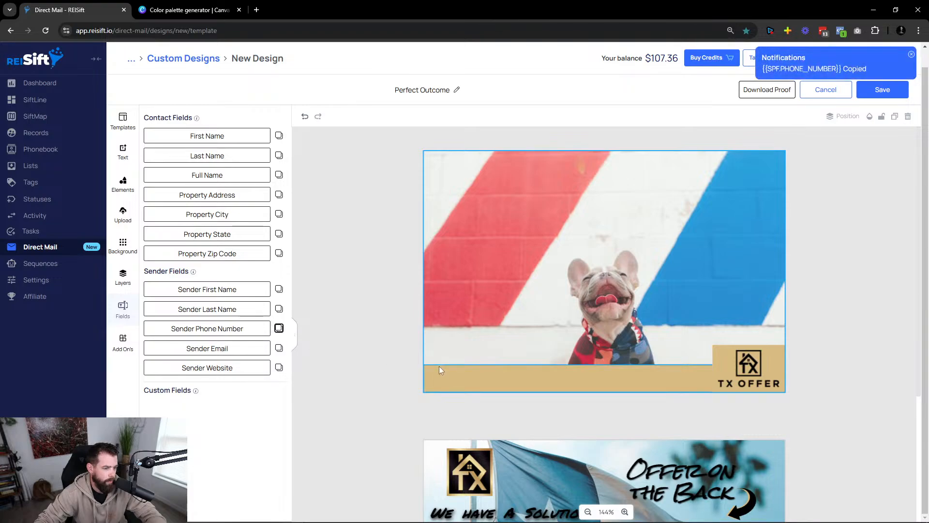
{"action": "left_click", "coordinate": [130, 124]}
{"action": "left_click", "coordinate": [123, 151]}
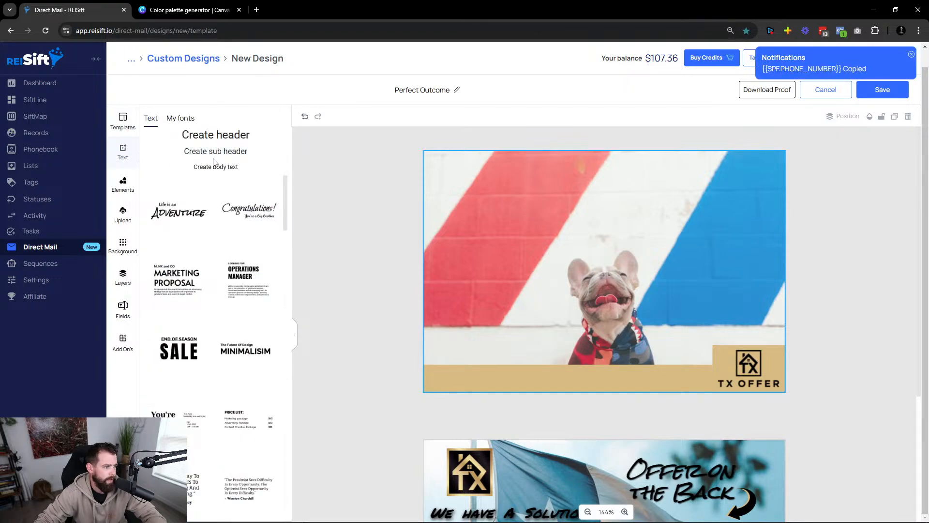
{"action": "left_click", "coordinate": [235, 156]}
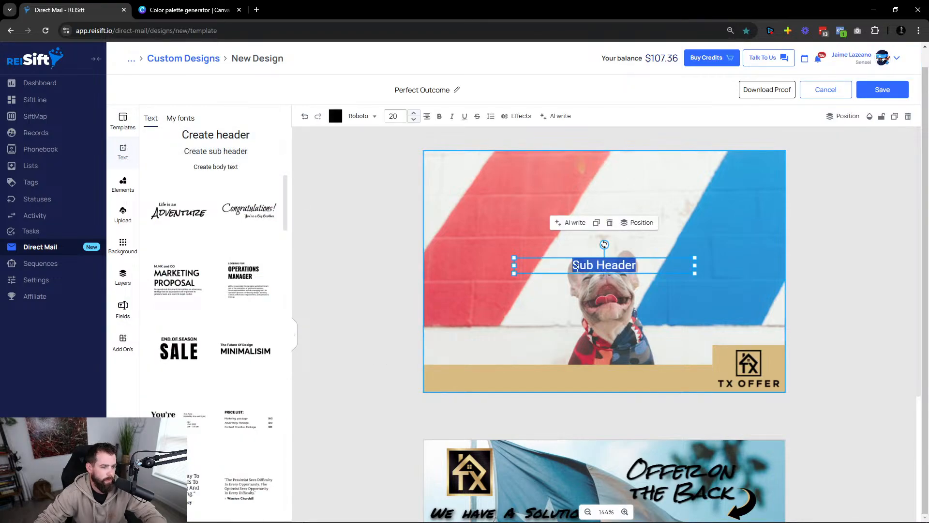
{"action": "key", "text": "ctrl+v"}
{"action": "key", "text": "ctrl+shift+Left"}
{"action": "key", "text": "ctrl+shift+Left"}
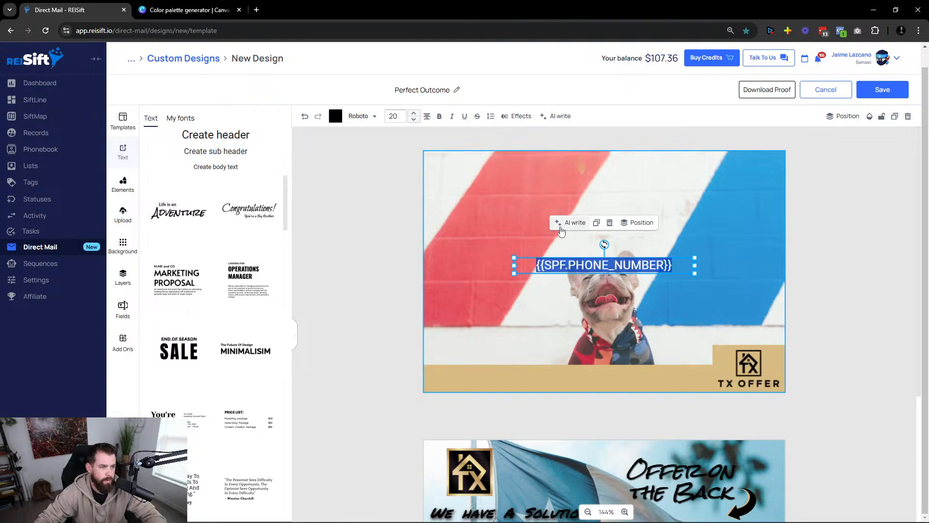
Keep the phone number field in Roboto, set its size to 14 and move it onto the left part of the tan band.
{"action": "left_click", "coordinate": [370, 117]}
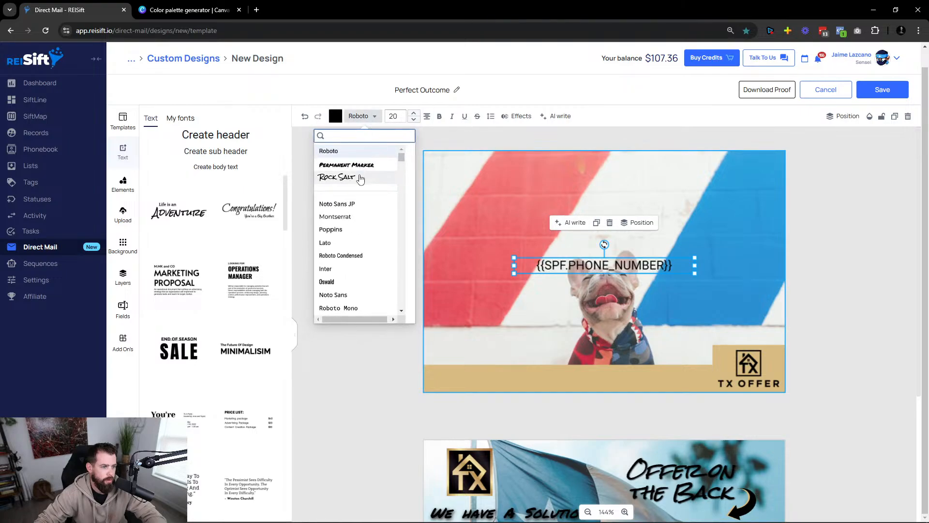
{"action": "left_click", "coordinate": [307, 151]}
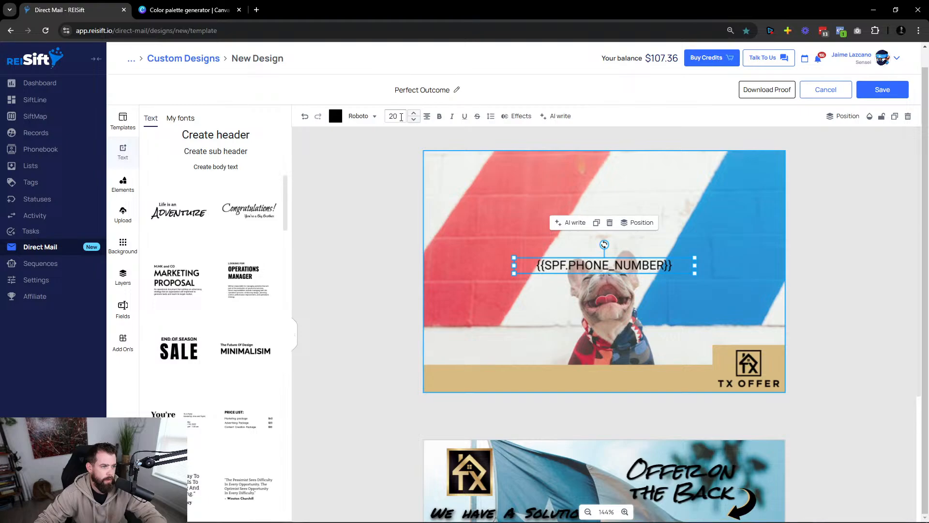
{"action": "type", "text": "14"}
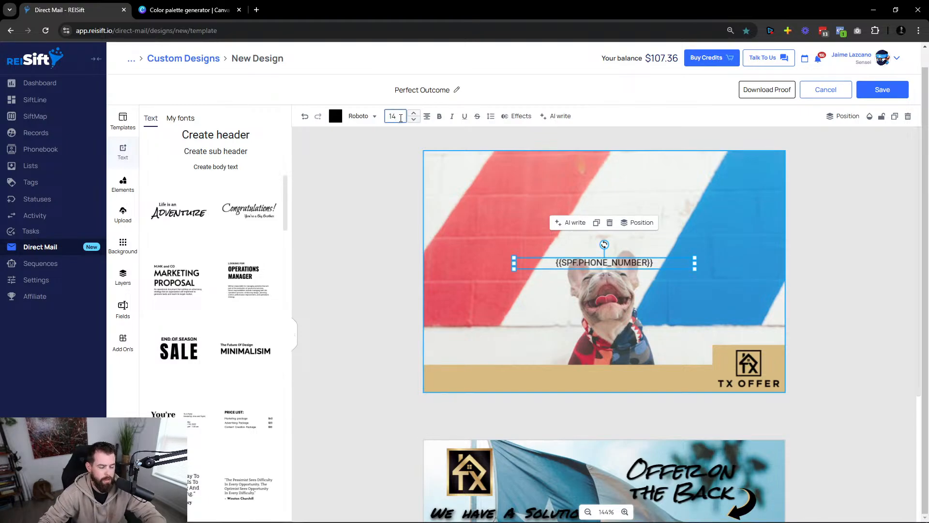
{"action": "left_click_drag", "start_coordinate": [605, 264], "coordinate": [494, 376]}
{"action": "left_click", "coordinate": [347, 341]}
Make the phone number field bold and italic to match the Jajajaja reference design.
{"action": "key", "text": "alt+Tab"}
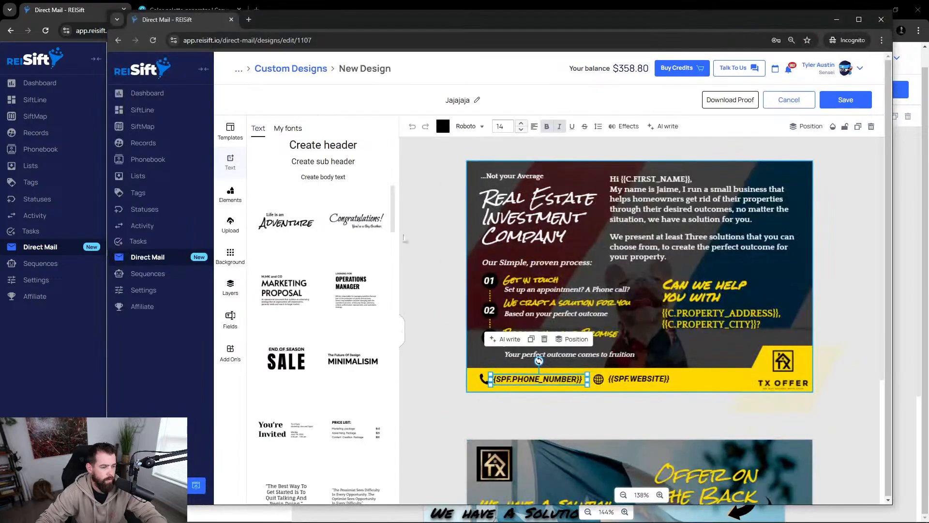
{"action": "key", "text": "alt+Tab"}
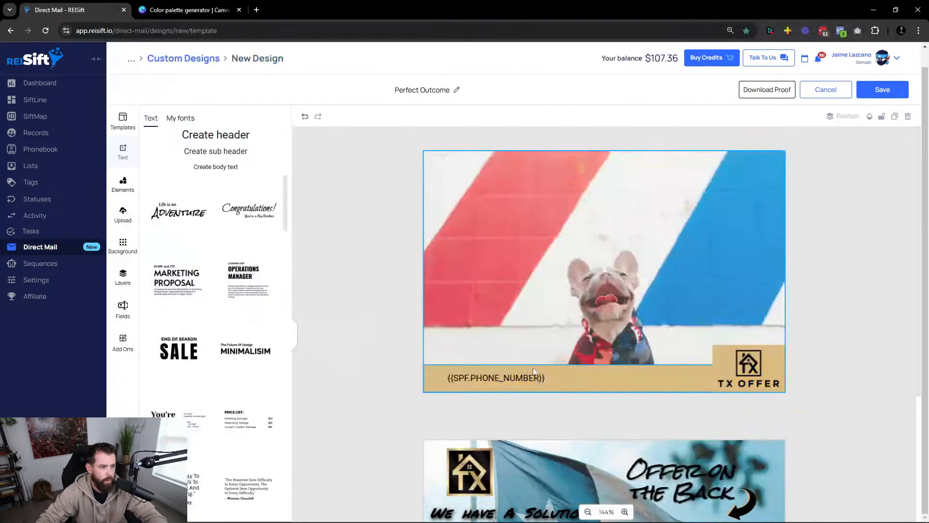
{"action": "left_click", "coordinate": [518, 382]}
{"action": "left_click", "coordinate": [438, 118]}
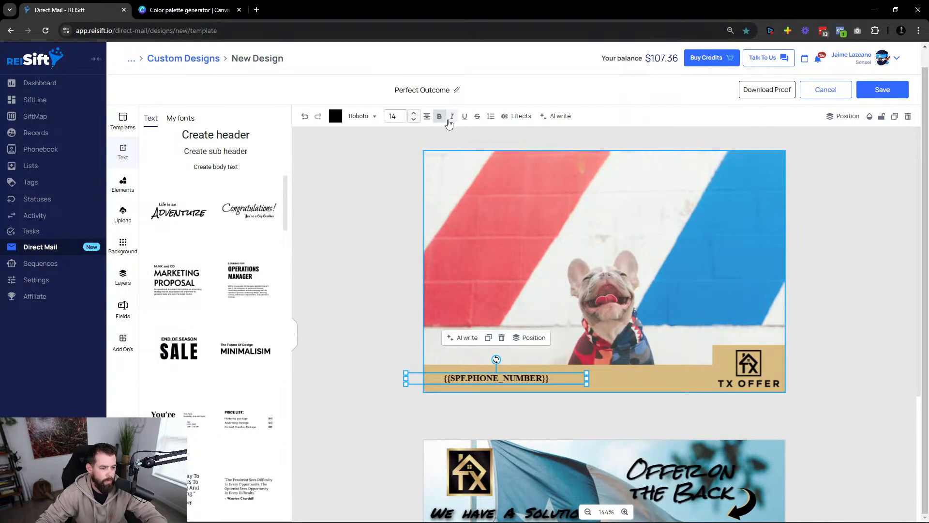
{"action": "left_click", "coordinate": [452, 118]}
{"action": "key", "text": "alt+Tab"}
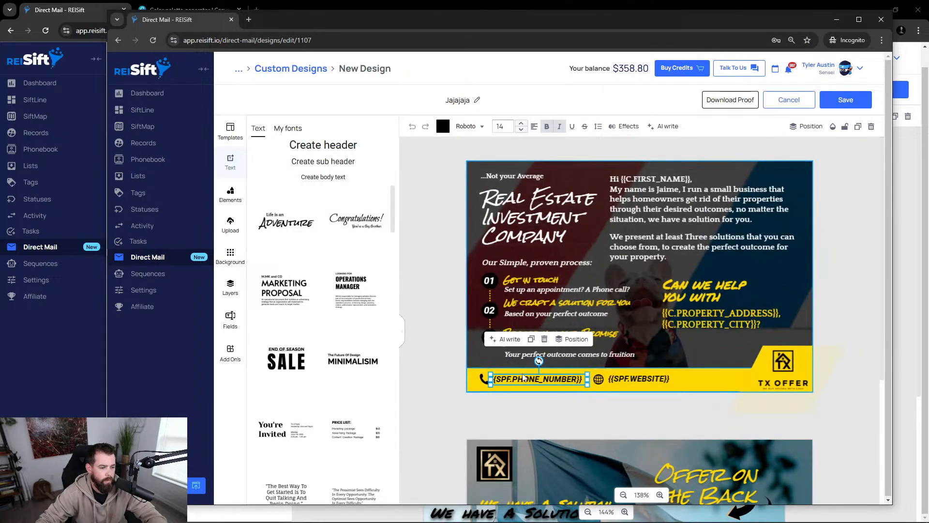
{"action": "key", "text": "alt+Tab"}
{"action": "left_click", "coordinate": [385, 410]}
Narrow the phone number text box to fit its text and align it near the left end of the tan band.
{"action": "left_click", "coordinate": [502, 381]}
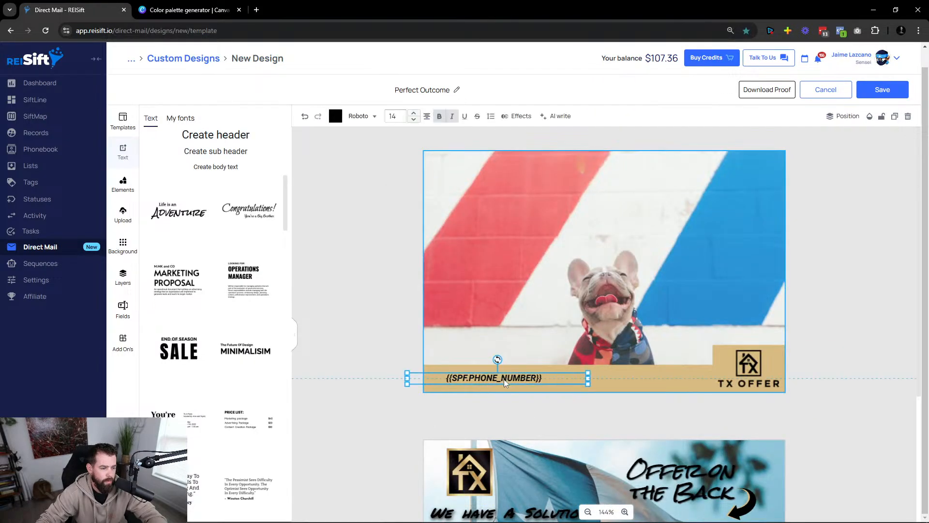
{"action": "left_click_drag", "start_coordinate": [504, 379], "coordinate": [509, 380]}
{"action": "left_click_drag", "start_coordinate": [412, 380], "coordinate": [461, 382]}
{"action": "left_click", "coordinate": [371, 379]}
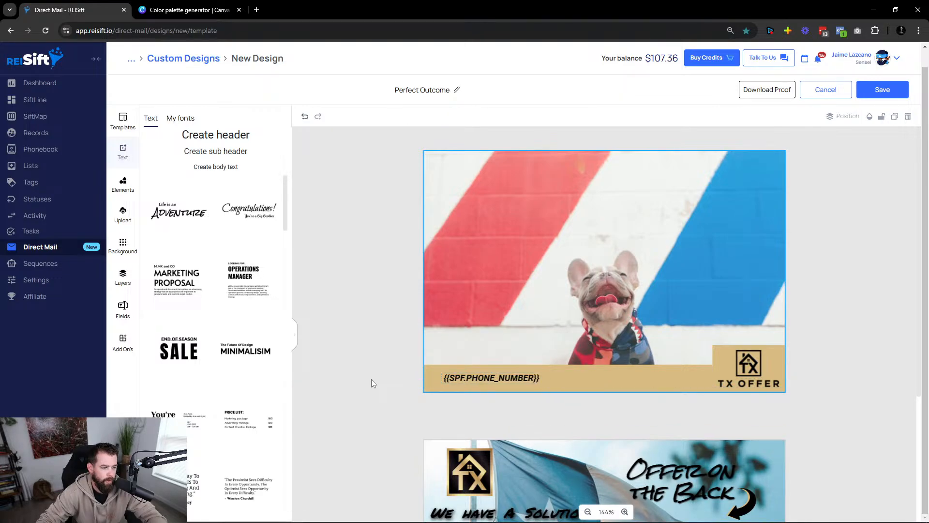
Duplicate the phone number text box, place the copy to its right on the tan band and clear the copy's text.
{"action": "key", "text": "alt+Tab"}
{"action": "key", "text": "alt+Tab"}
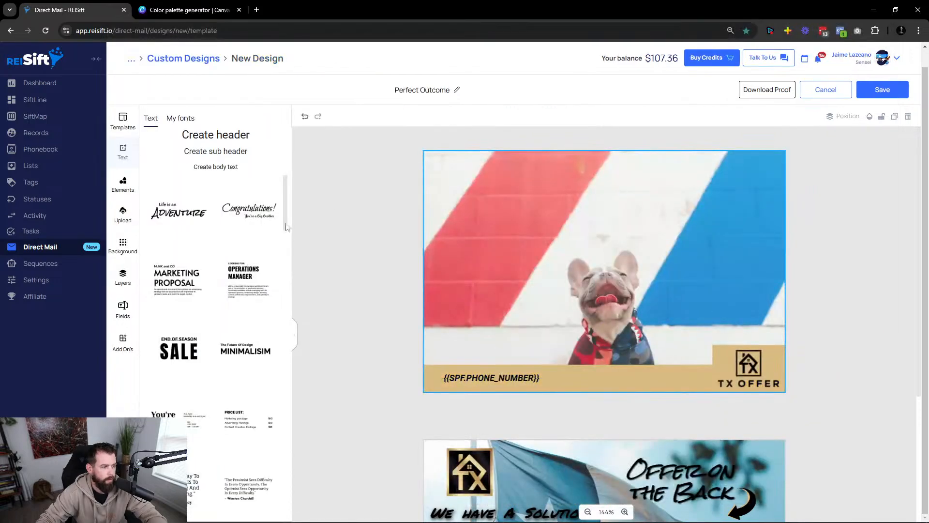
{"action": "left_click", "coordinate": [507, 378]}
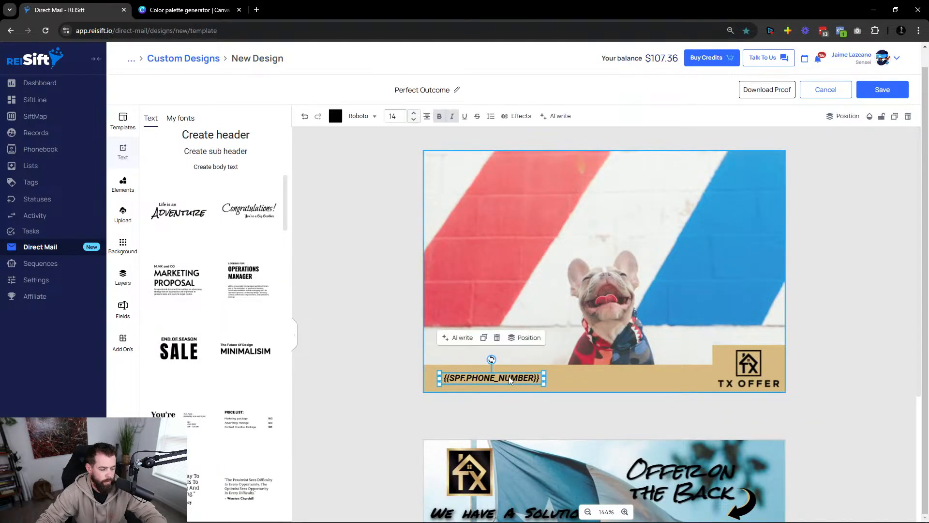
{"action": "key", "text": "ctrl+c"}
{"action": "key", "text": "ctrl+v"}
{"action": "left_click_drag", "start_coordinate": [524, 394], "coordinate": [620, 376]}
{"action": "double_click", "coordinate": [620, 378]}
{"action": "key", "text": "BackSpace"}
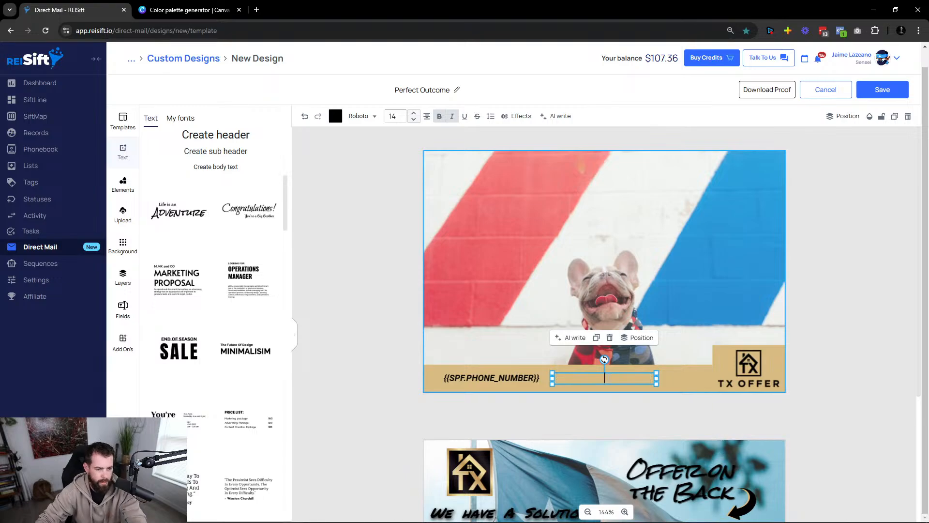
Insert the sender website field {{SPF.WEBSITE}} into the emptied text box on the tan band.
{"action": "left_click", "coordinate": [123, 308]}
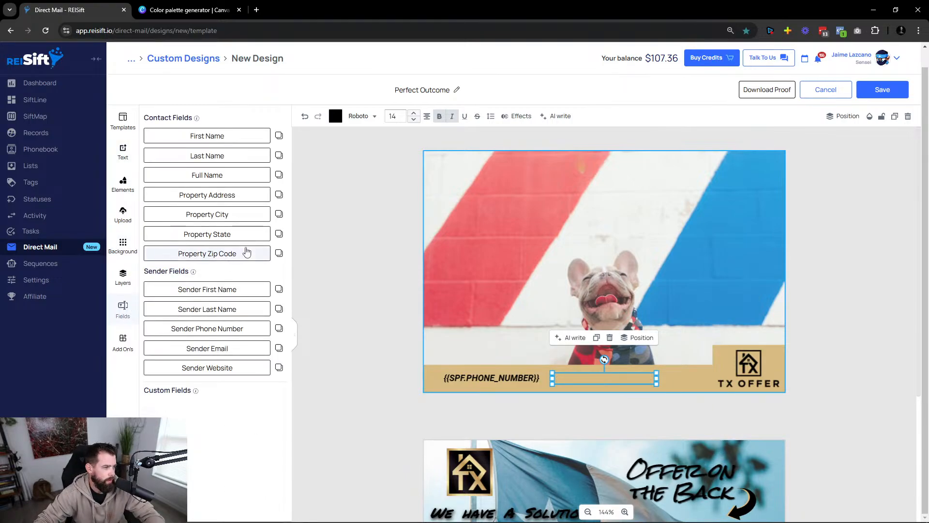
{"action": "left_click", "coordinate": [279, 367]}
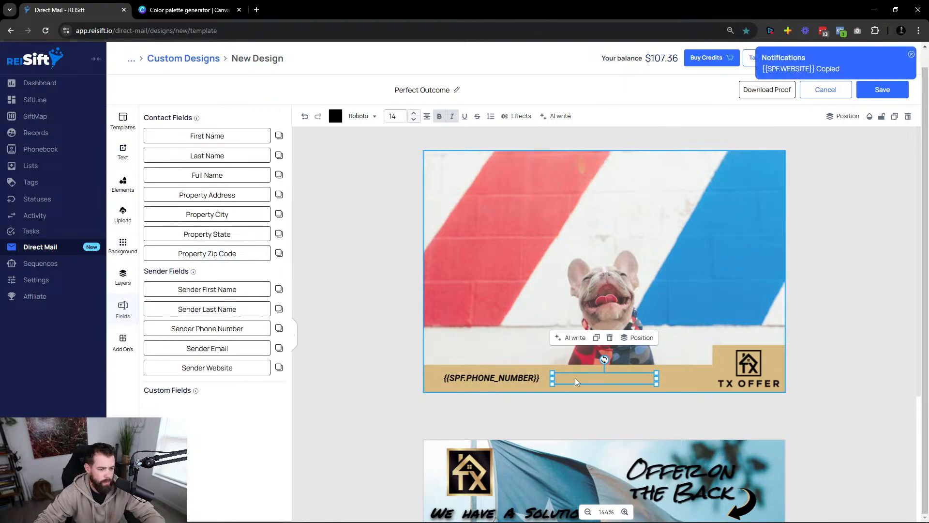
{"action": "key", "text": "ctrl+v"}
{"action": "left_click", "coordinate": [637, 394]}
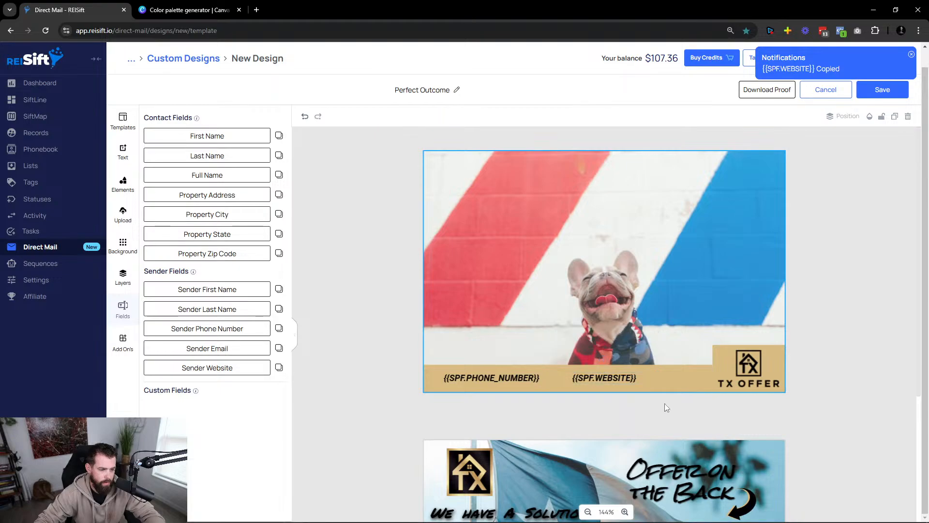
Search the elements for "phone" and try adding a solid black handset icon to the dog-photo side.
{"action": "left_click", "coordinate": [590, 379]}
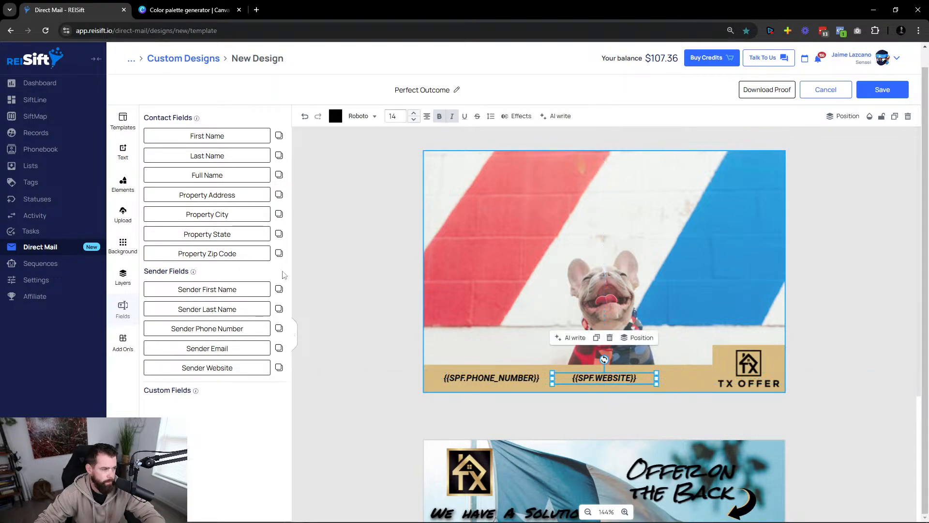
{"action": "left_click", "coordinate": [124, 183]}
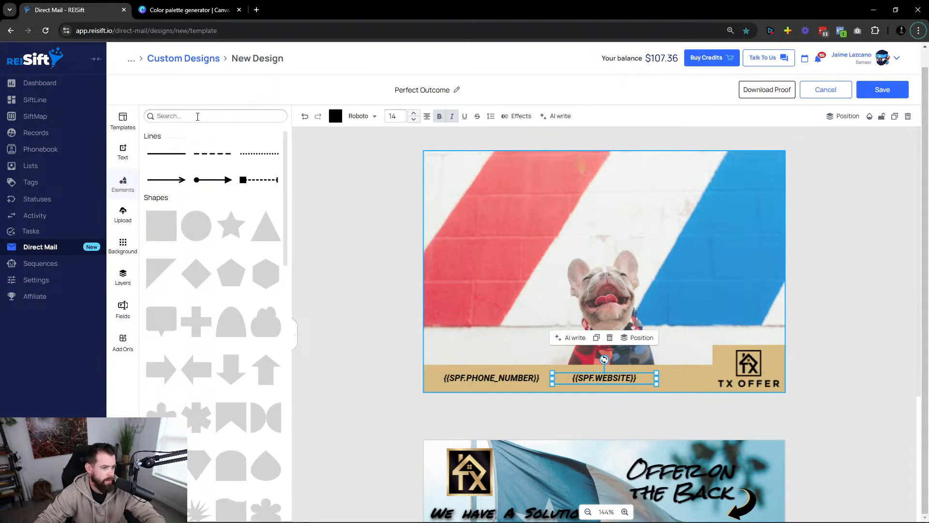
{"action": "key", "text": "alt+Tab"}
{"action": "key", "text": "alt+Tab"}
{"action": "left_click", "coordinate": [198, 117]}
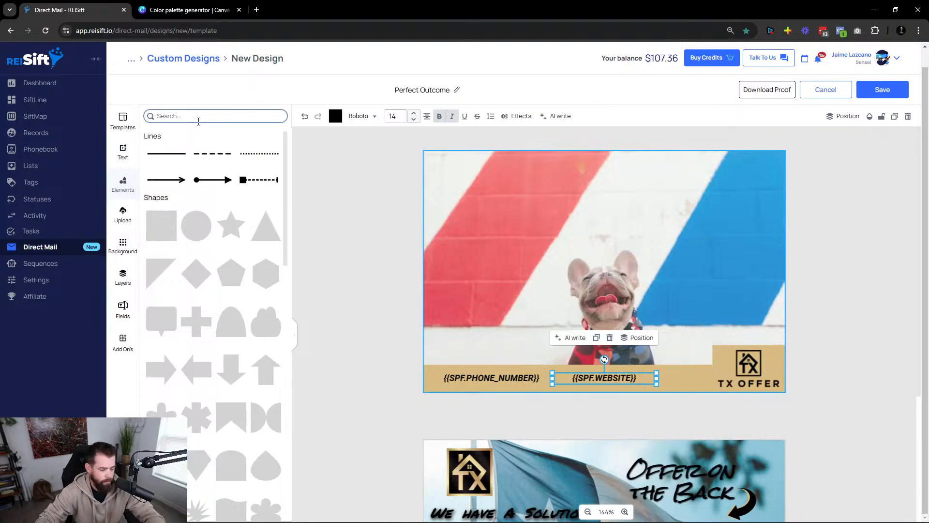
{"action": "type", "text": "phone"}
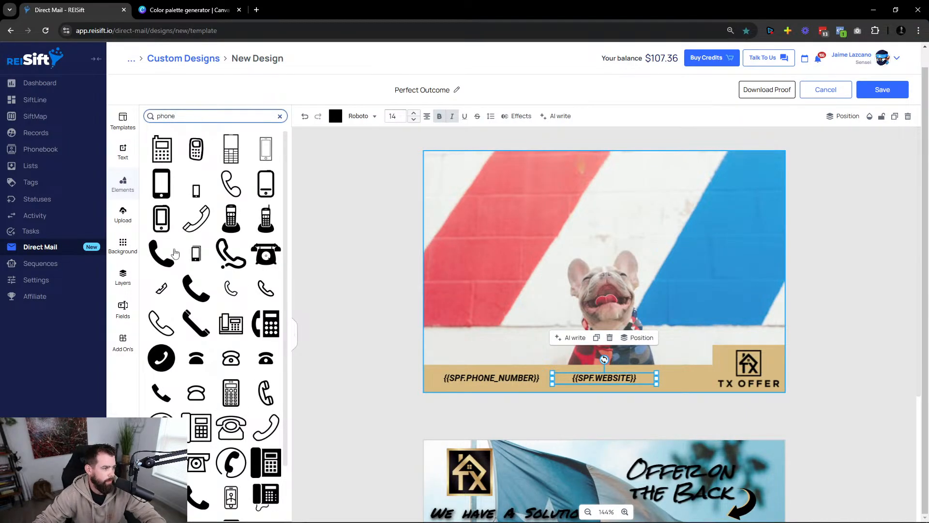
{"action": "left_click", "coordinate": [187, 288]}
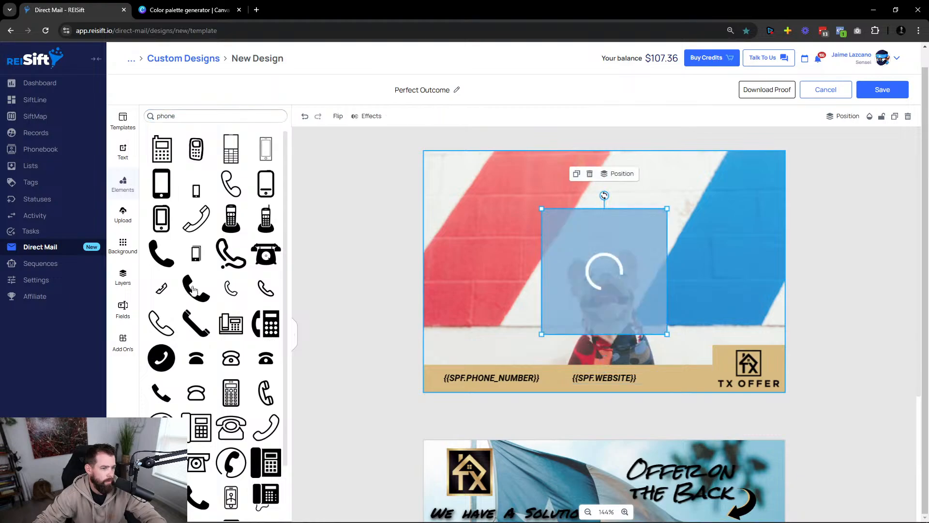
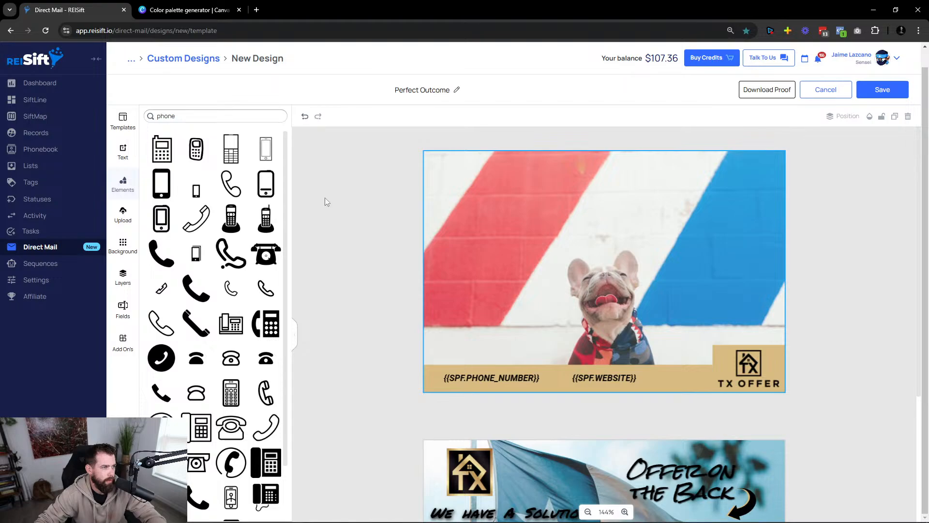
Try to copy the handset icon from the reference postcard into the Perfect Outcome design and delete the stray pasted phone number text.
{"action": "key", "text": "alt+Tab"}
{"action": "left_click", "coordinate": [484, 377]}
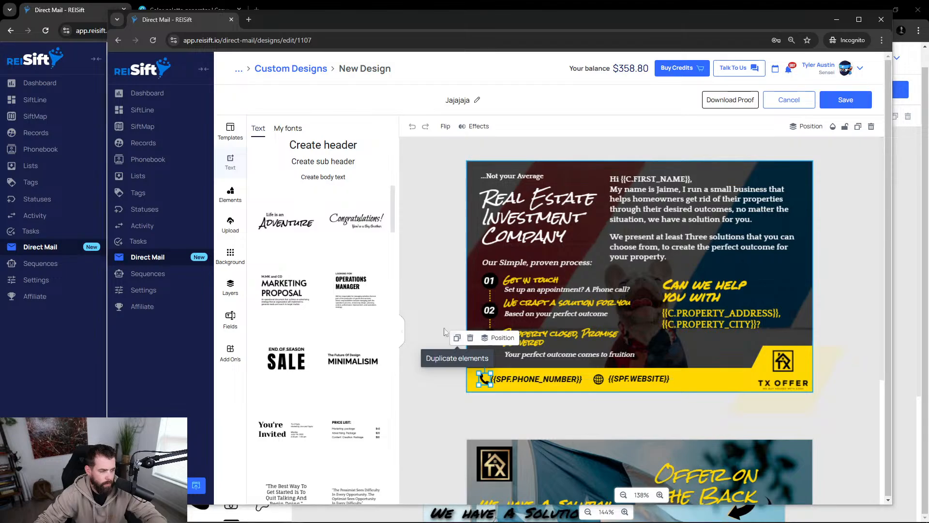
{"action": "key", "text": "alt+Tab"}
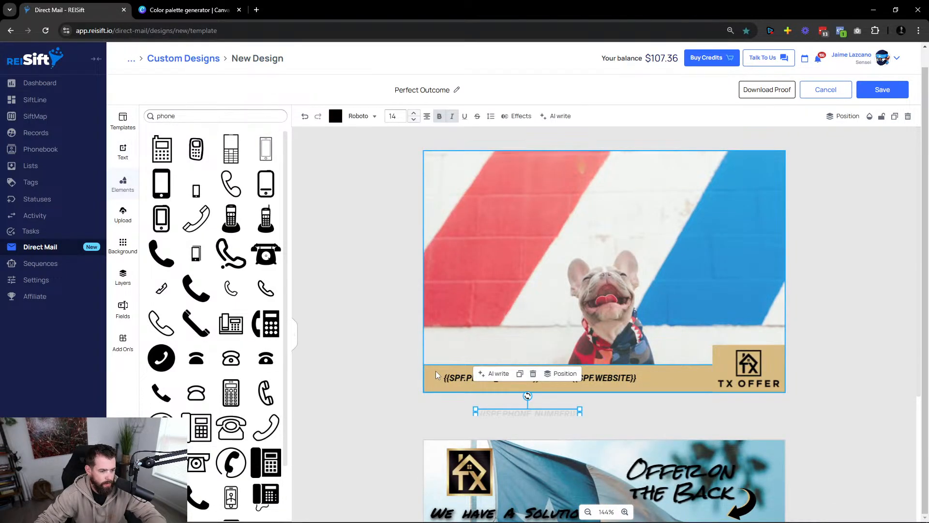
{"action": "key", "text": "Delete"}
Examine the globe and handset icons beside the contact fields on the reference postcard's yellow band.
{"action": "key", "text": "alt+Tab"}
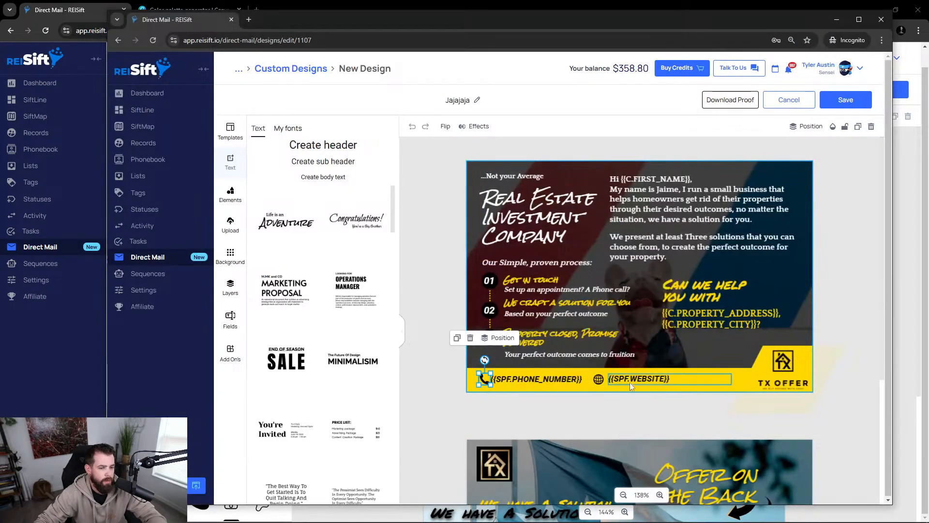
{"action": "left_click", "coordinate": [598, 378]}
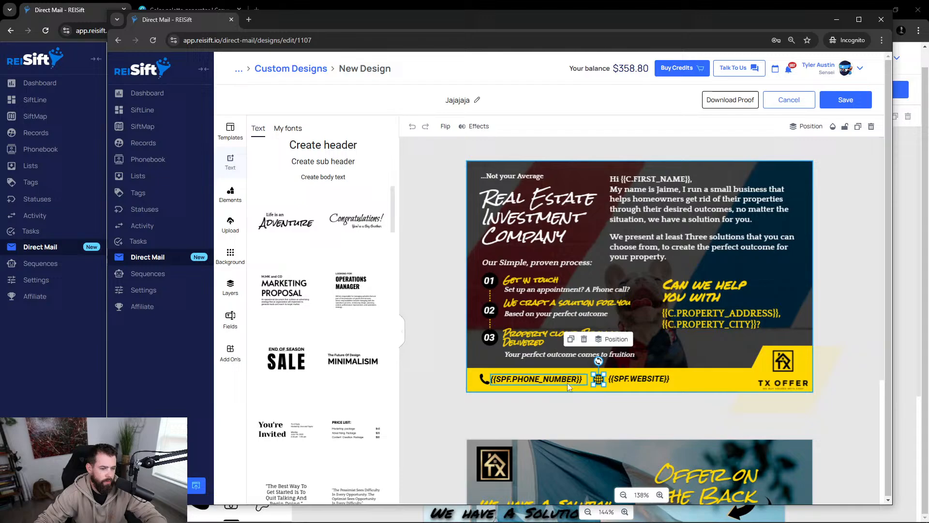
{"action": "left_click", "coordinate": [480, 380]}
{"action": "left_click", "coordinate": [425, 367]}
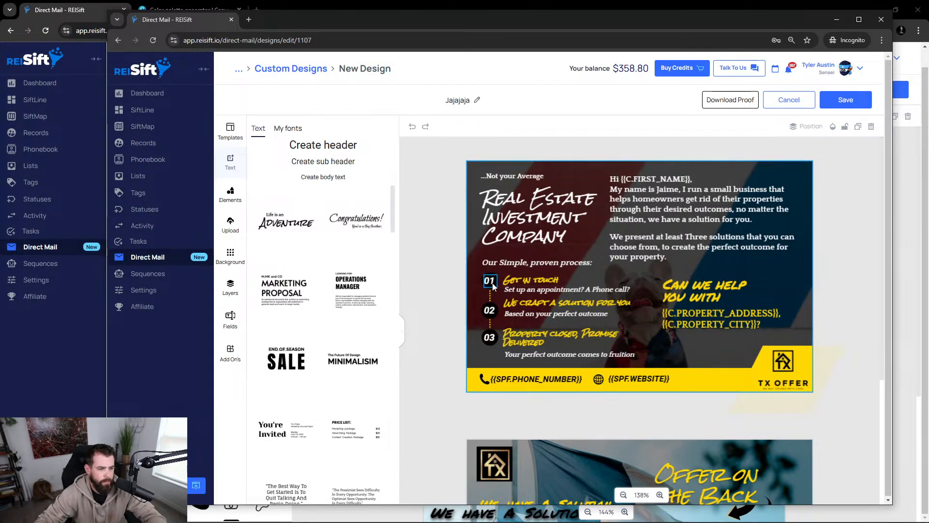
{"action": "key", "text": "alt+Tab"}
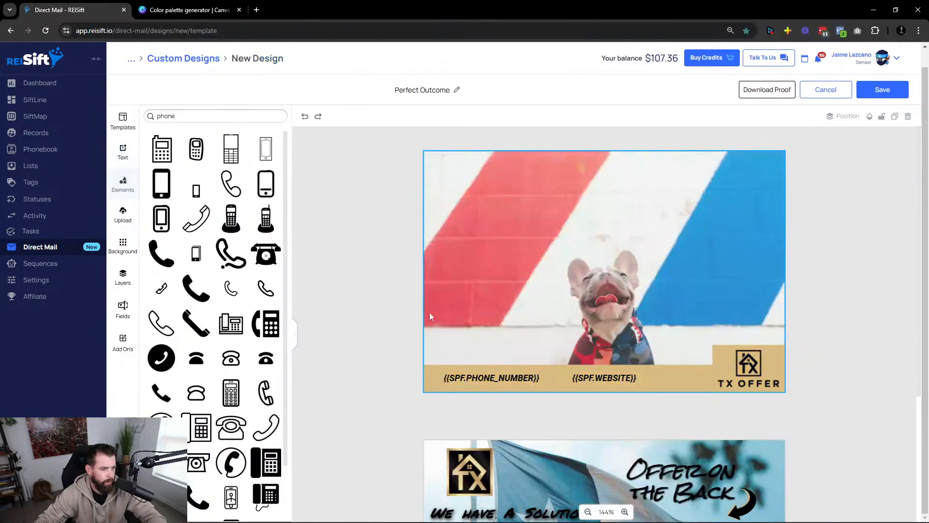
Clear the "phone" search in the elements library and browse the available lines and shapes.
{"action": "double_click", "coordinate": [176, 116]}
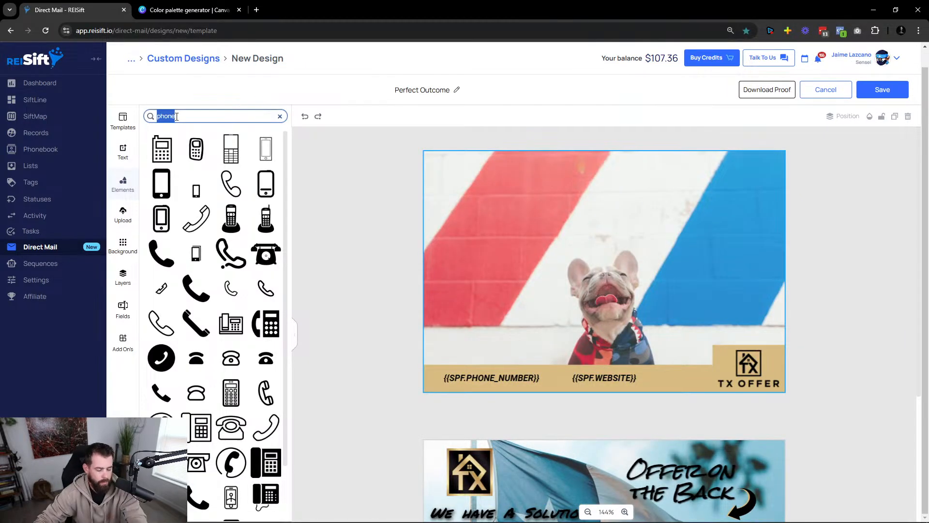
{"action": "scroll", "coordinate": [217, 315], "scroll_direction": "down", "scroll_amount": 10}
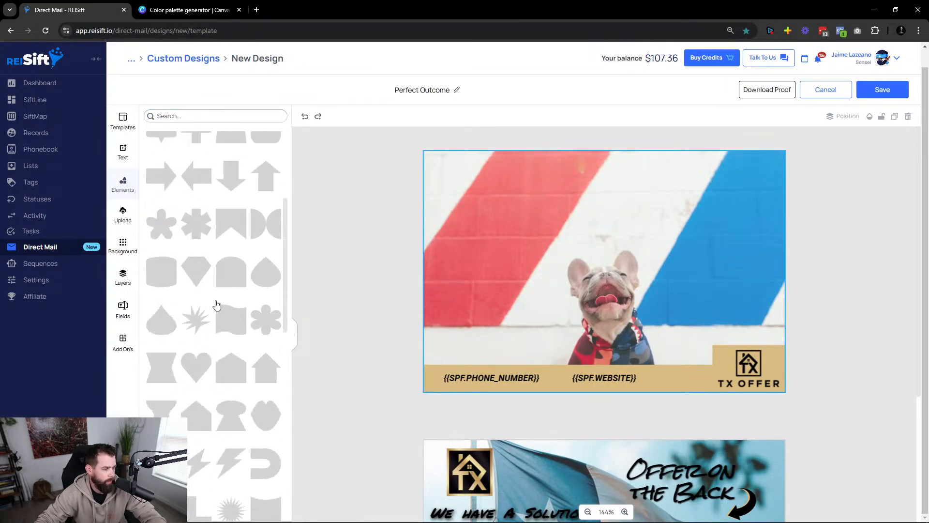
{"action": "scroll", "coordinate": [216, 315], "scroll_direction": "up", "scroll_amount": 10}
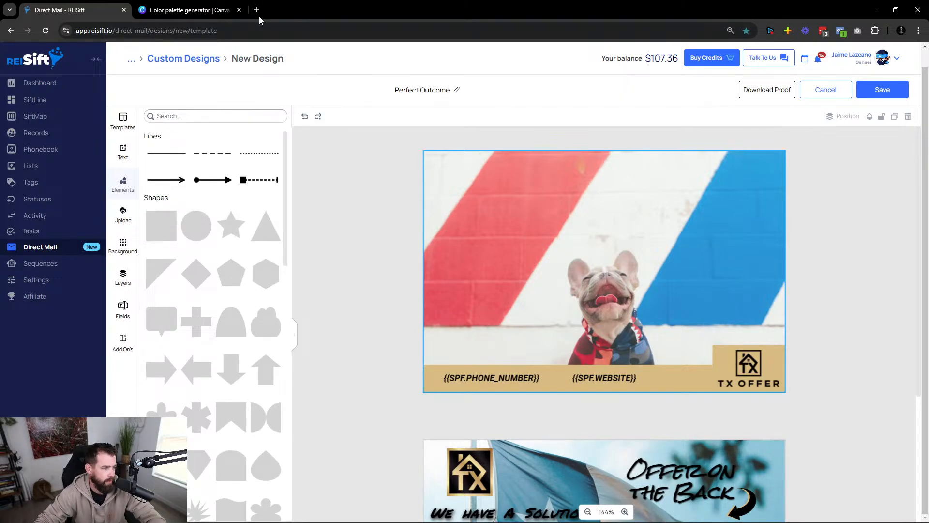
Check the reference postcard's opening line and add a sub header reading "Not Your Average..." to the dog-photo side.
{"action": "left_click", "coordinate": [424, 215]}
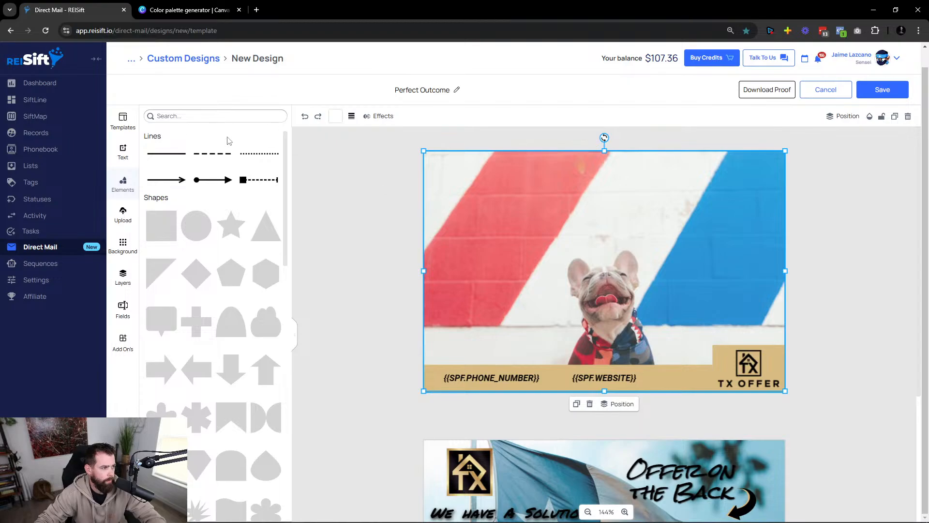
{"action": "key", "text": "alt+Tab"}
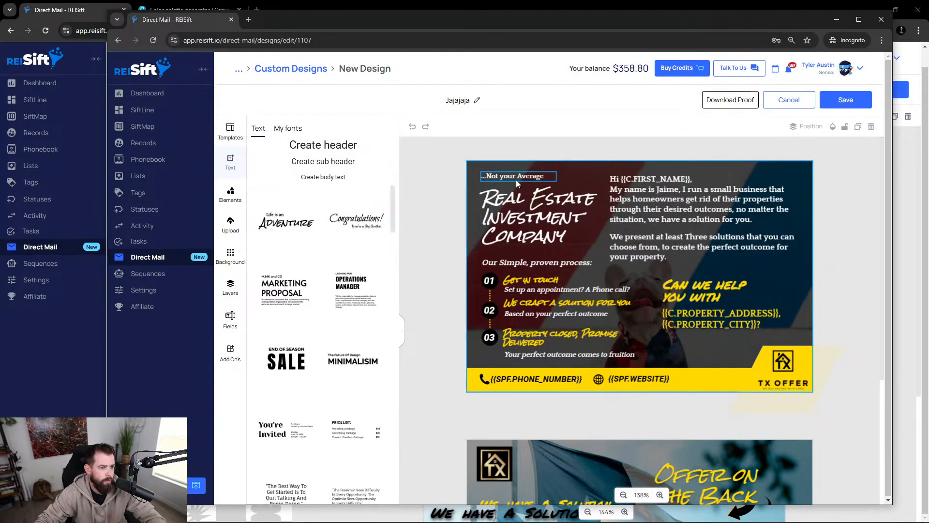
{"action": "key", "text": "alt+Tab"}
{"action": "left_click", "coordinate": [346, 198]}
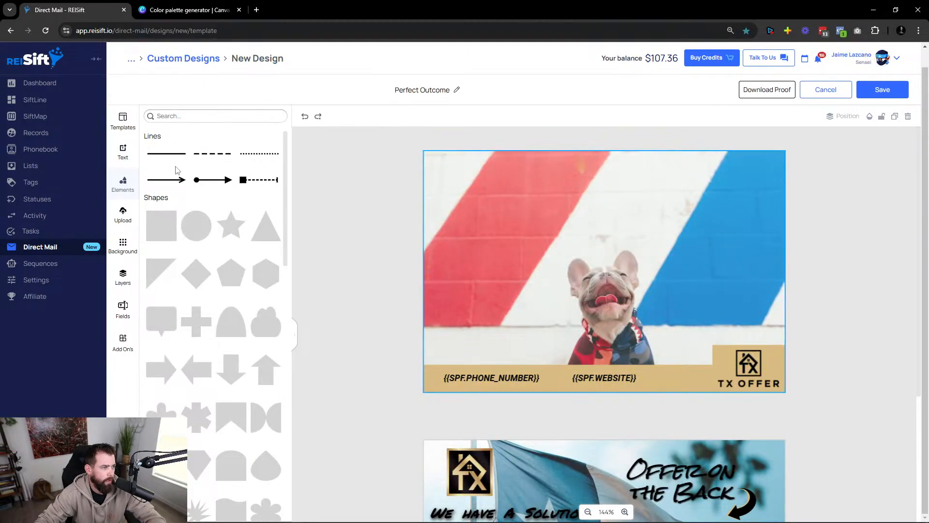
{"action": "left_click", "coordinate": [135, 157]}
{"action": "left_click", "coordinate": [215, 151]}
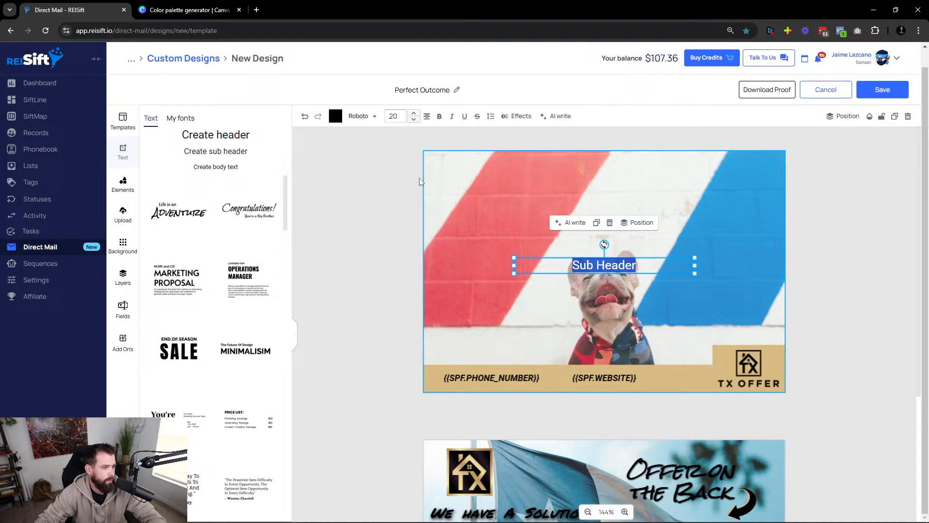
{"action": "left_click", "coordinate": [586, 265]}
{"action": "key", "text": "ctrl+a"}
{"action": "key", "text": "BackSpace"}
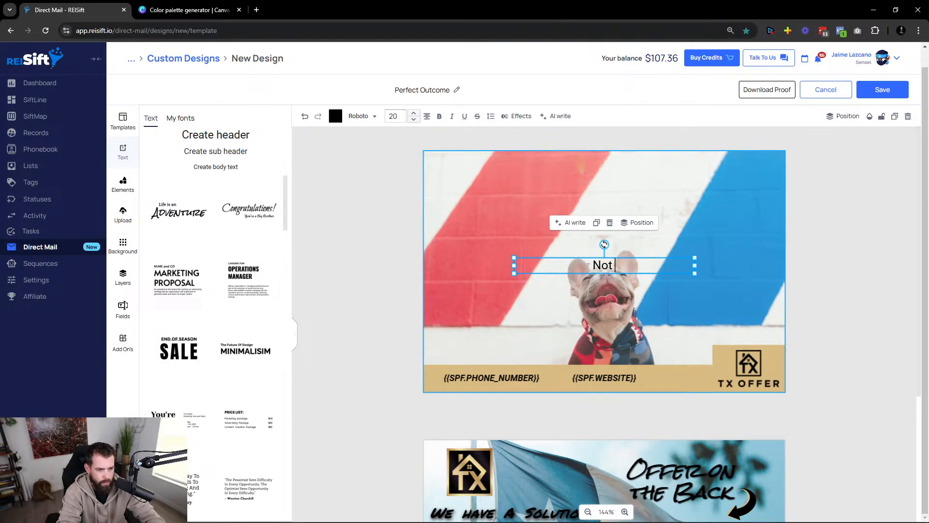
{"action": "type", "text": "Not Your Av"}
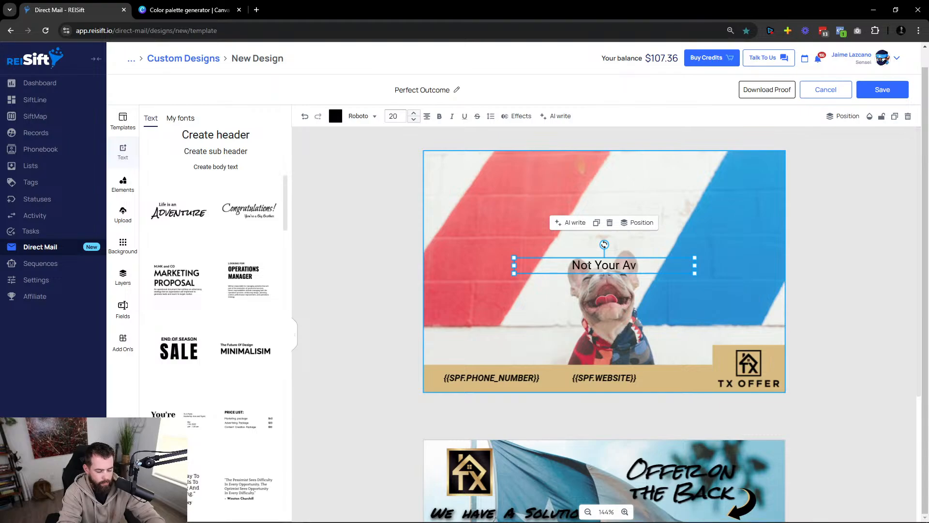
{"action": "type", "text": "erage..."}
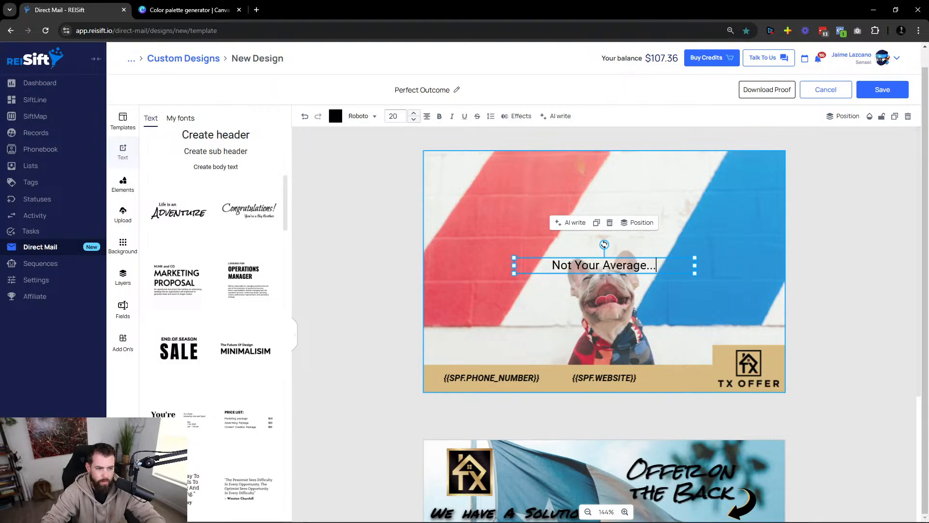
Narrow the "Not Your Average..." text box to fit its text and move it to the upper-left corner of the dog photo.
{"action": "left_click", "coordinate": [592, 278]}
{"action": "left_click_drag", "start_coordinate": [593, 269], "coordinate": [492, 194]}
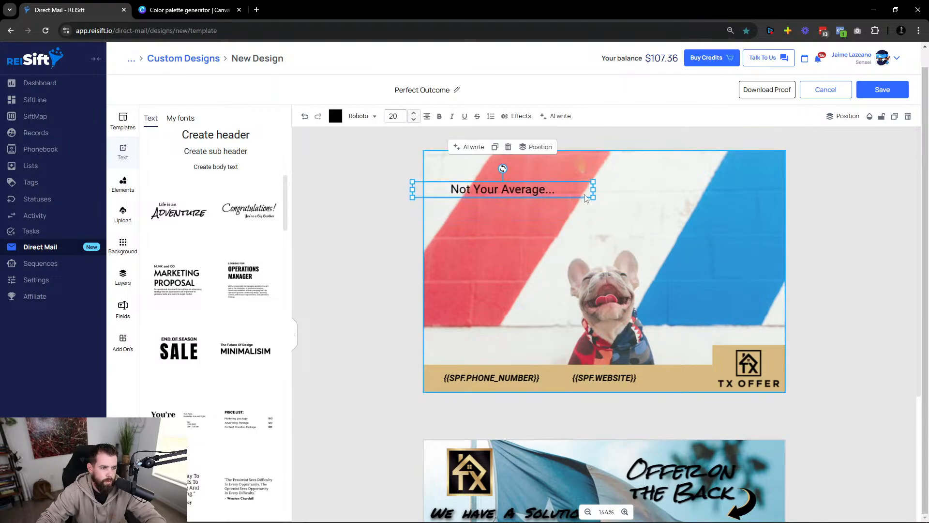
{"action": "left_click_drag", "start_coordinate": [593, 189], "coordinate": [490, 178]}
{"action": "left_click", "coordinate": [515, 173]}
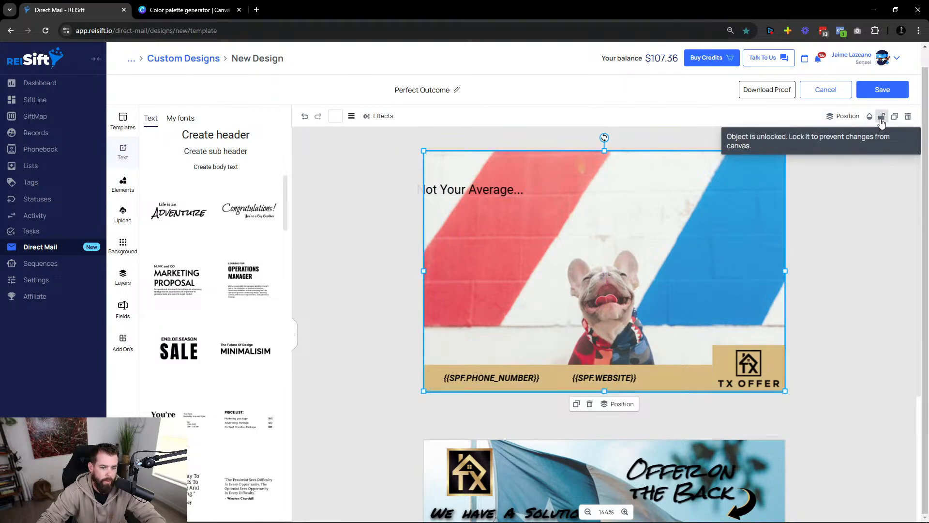
{"action": "left_click_drag", "start_coordinate": [516, 189], "coordinate": [484, 166]}
Match the "Not Your Average..." text to the reference postcard by setting its size to 12 and making it bold.
{"action": "key", "text": "alt+Tab"}
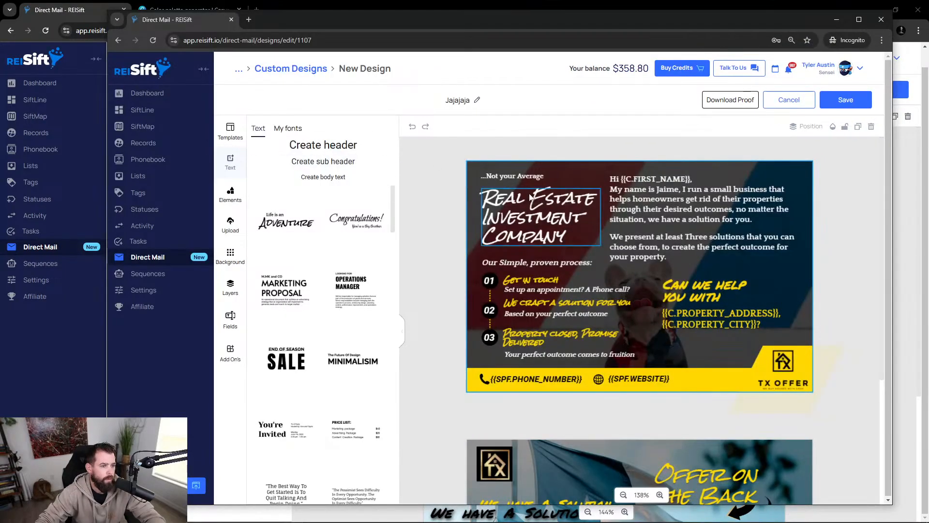
{"action": "left_click", "coordinate": [525, 178]}
{"action": "key", "text": "alt+Tab"}
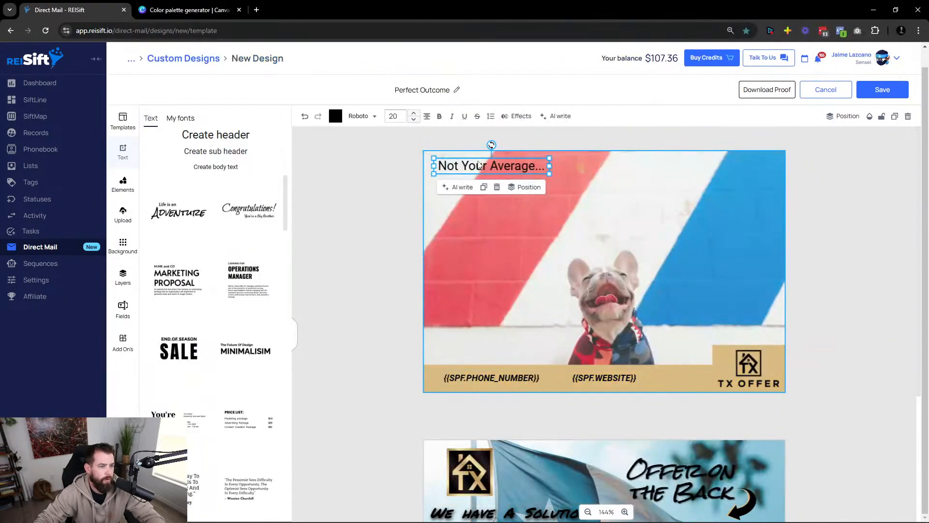
{"action": "left_click", "coordinate": [413, 120]}
{"action": "left_click", "coordinate": [412, 120]}
{"action": "left_click", "coordinate": [413, 120]}
{"action": "left_click", "coordinate": [413, 120]}
{"action": "left_click", "coordinate": [413, 120]}
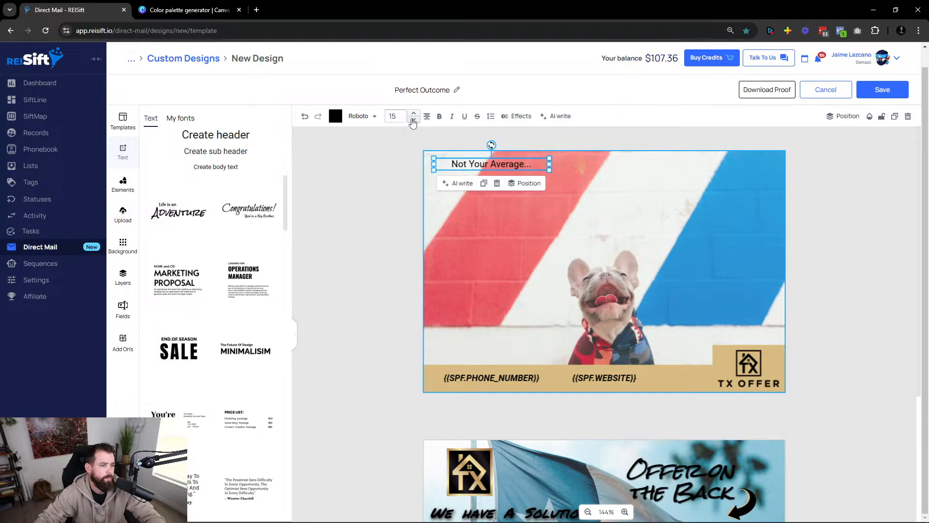
{"action": "left_click", "coordinate": [413, 120]}
{"action": "left_click", "coordinate": [412, 120]}
{"action": "left_click", "coordinate": [413, 120]}
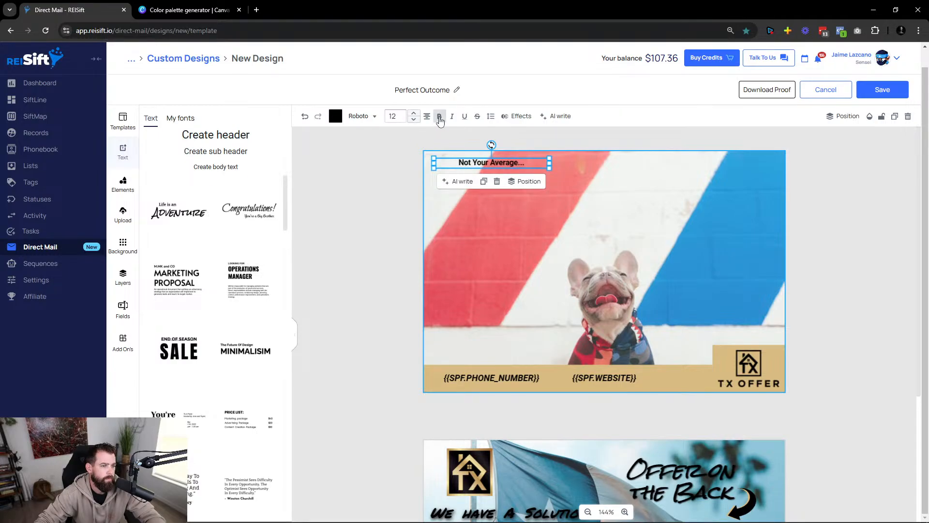
Change the font of the "Not Your Average..." text to Quattrocento, as used on the reference postcard.
{"action": "key", "text": "alt+Tab"}
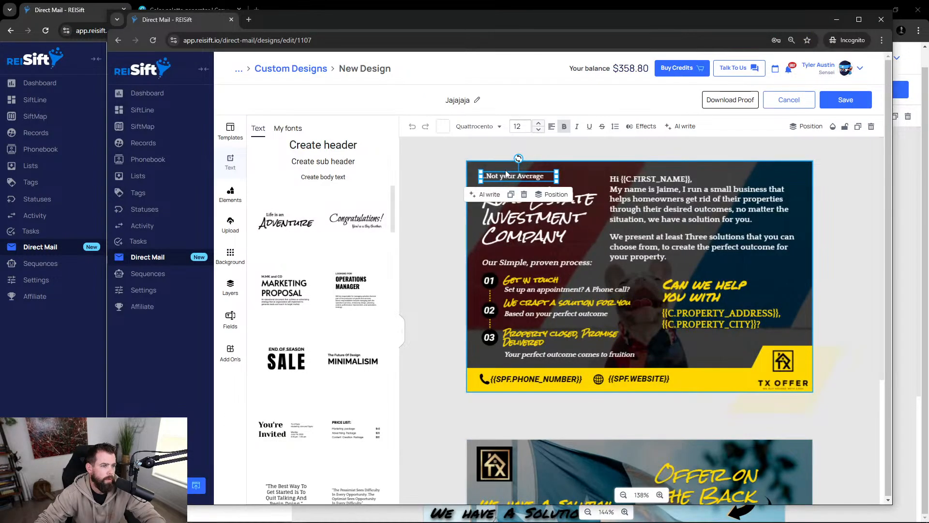
{"action": "left_click", "coordinate": [505, 170]}
{"action": "key", "text": "alt+Tab"}
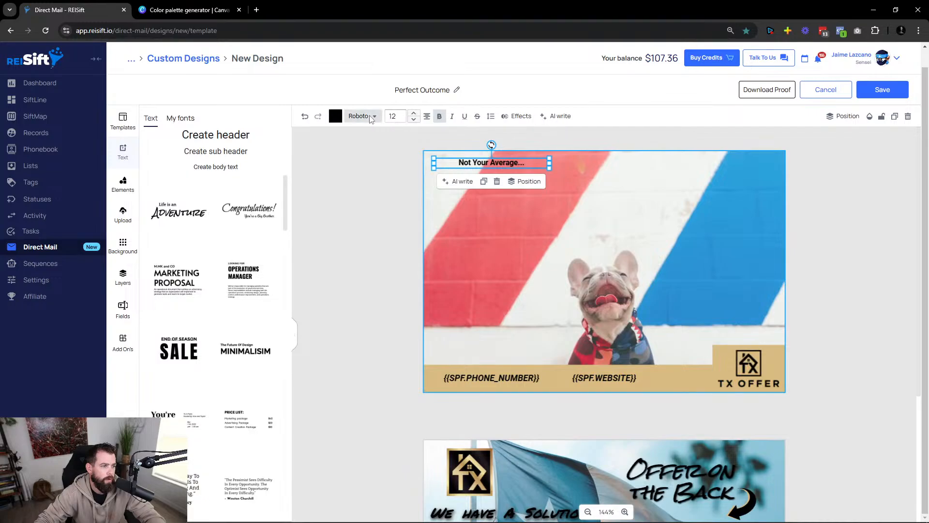
{"action": "left_click", "coordinate": [368, 118]}
{"action": "type", "text": "q"}
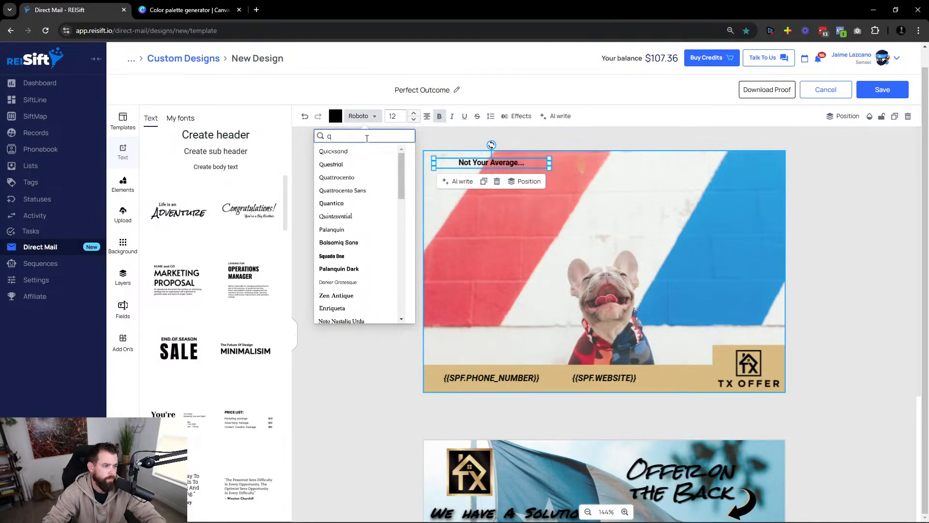
{"action": "left_click", "coordinate": [361, 182]}
{"action": "double_click", "coordinate": [483, 163]}
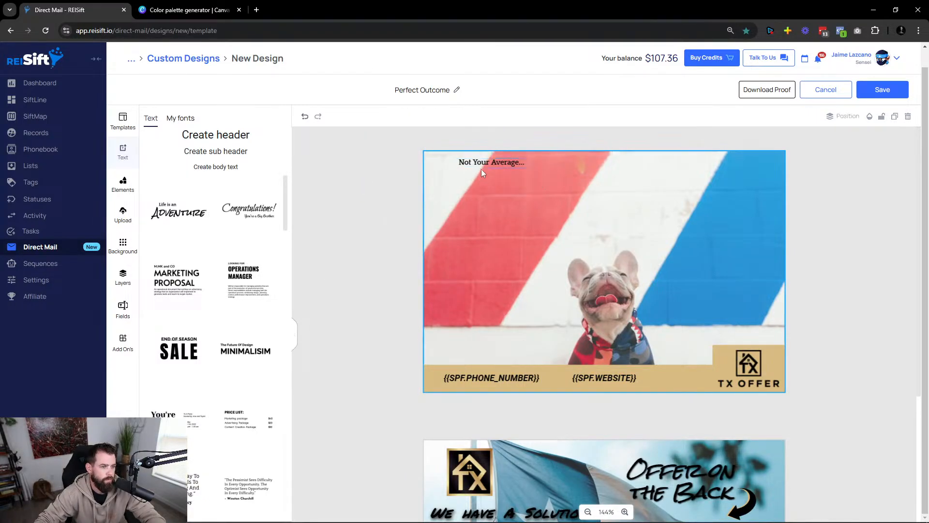
{"action": "left_click", "coordinate": [381, 118]}
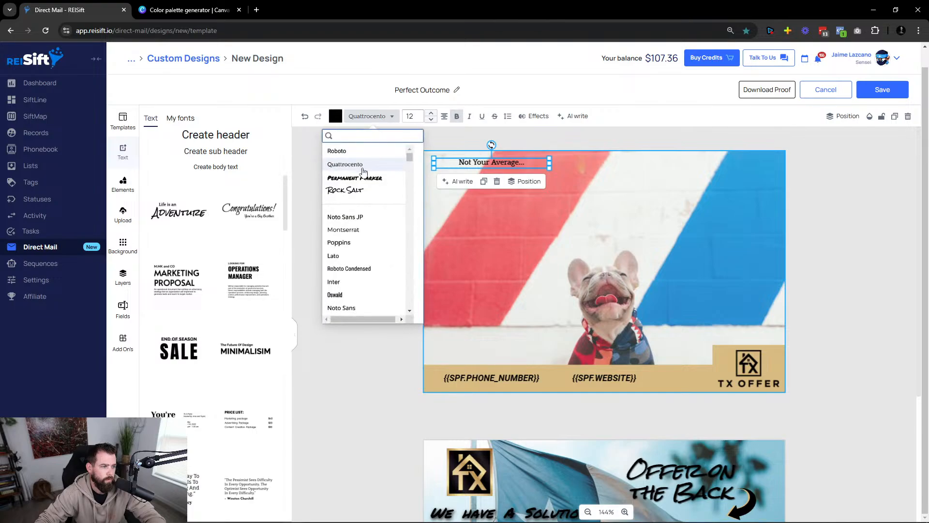
{"action": "left_click", "coordinate": [360, 166]}
{"action": "left_click", "coordinate": [361, 166]}
Tighten the "Not Your Average..." text box around its text and shift it closer to the photo's upper-left corner.
{"action": "left_click", "coordinate": [475, 164]}
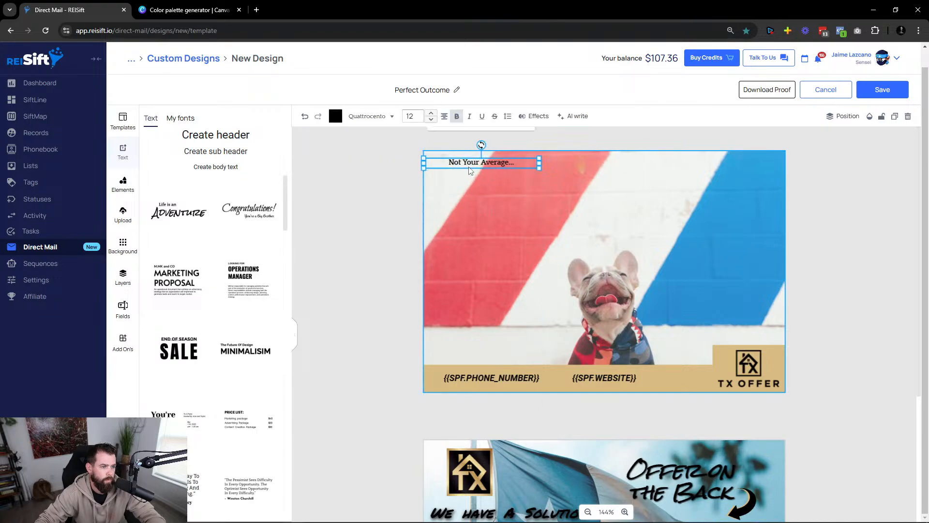
{"action": "mouse_move", "coordinate": [444, 162]}
{"action": "left_mouse_down"}
{"action": "mouse_move", "coordinate": [455, 163]}
{"action": "mouse_move", "coordinate": [443, 167]}
{"action": "left_mouse_up"}
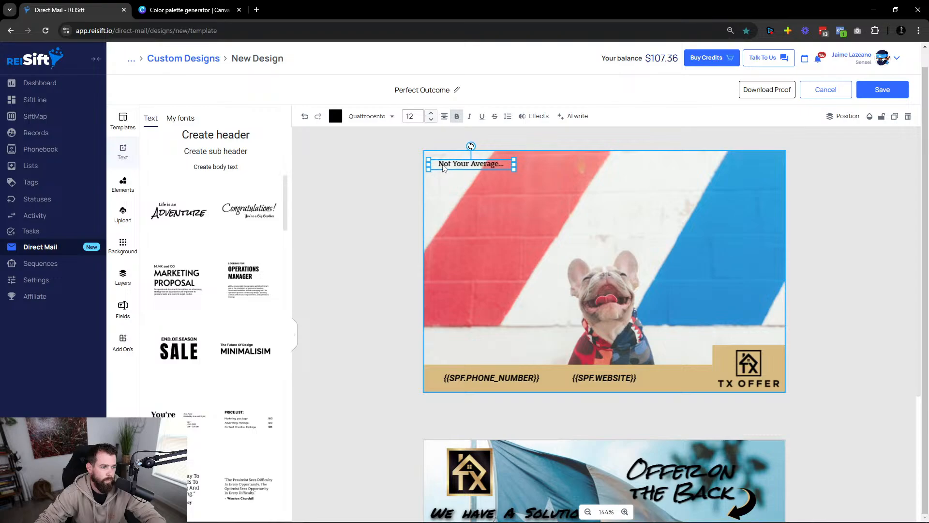
{"action": "left_click", "coordinate": [384, 192]}
Add a header reading "Real Estate Investment Company" to the dog-photo side, using the reference postcard's wording.
{"action": "key", "text": "alt+Tab"}
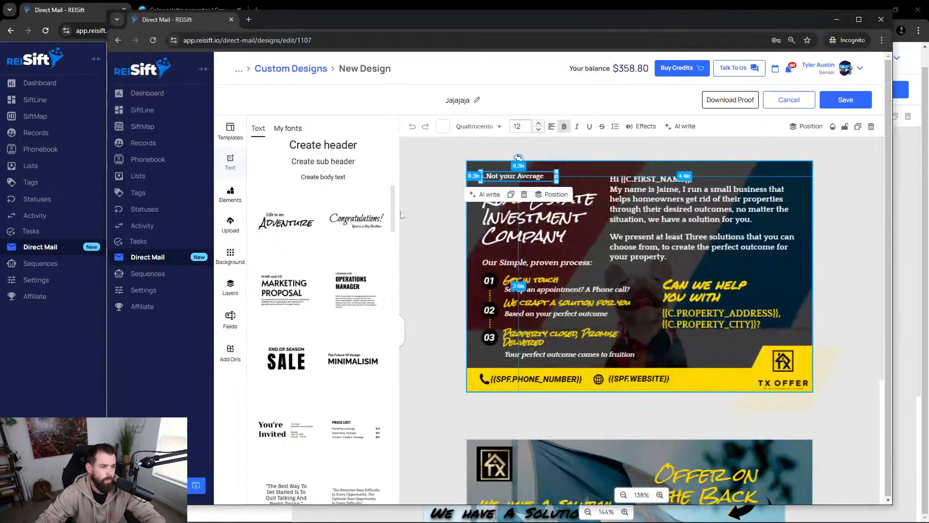
{"action": "left_click", "coordinate": [518, 226]}
{"action": "key", "text": "alt+Tab"}
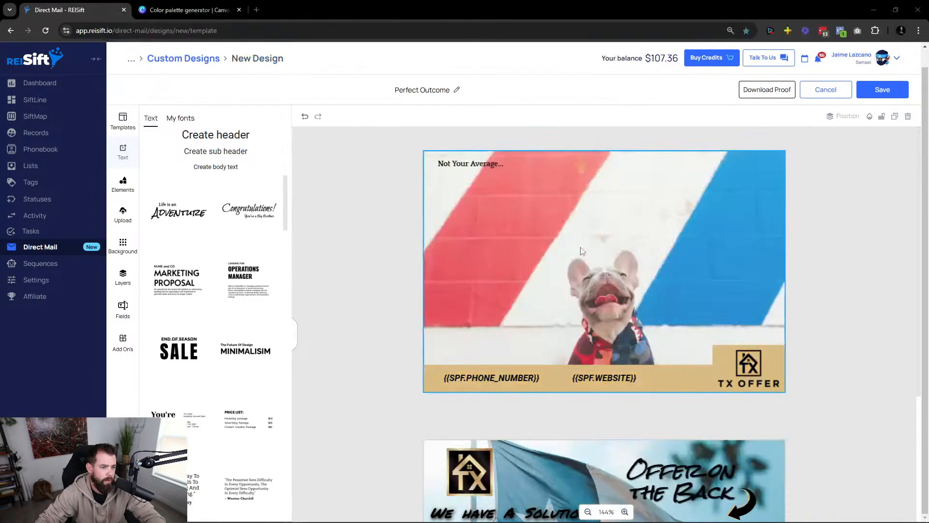
{"action": "left_click", "coordinate": [454, 240]}
{"action": "left_click", "coordinate": [215, 134]}
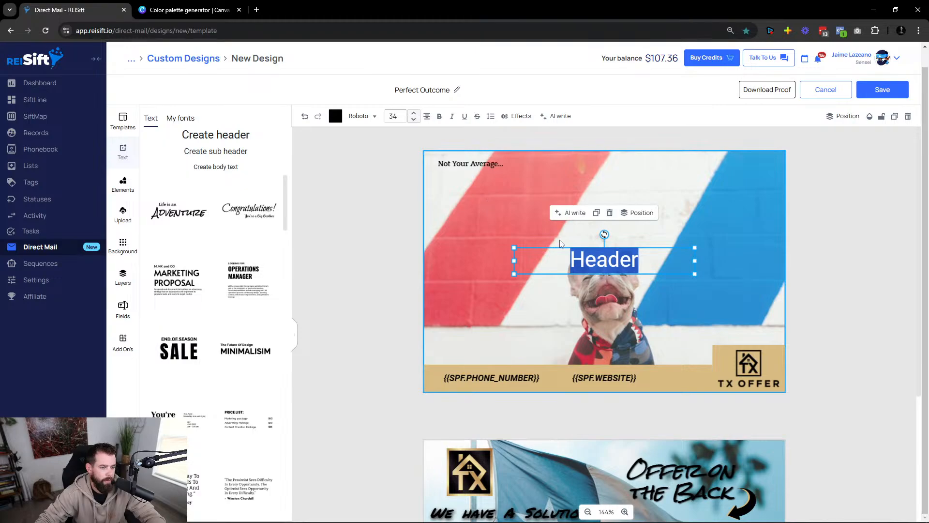
{"action": "type", "text": "Real Estte"}
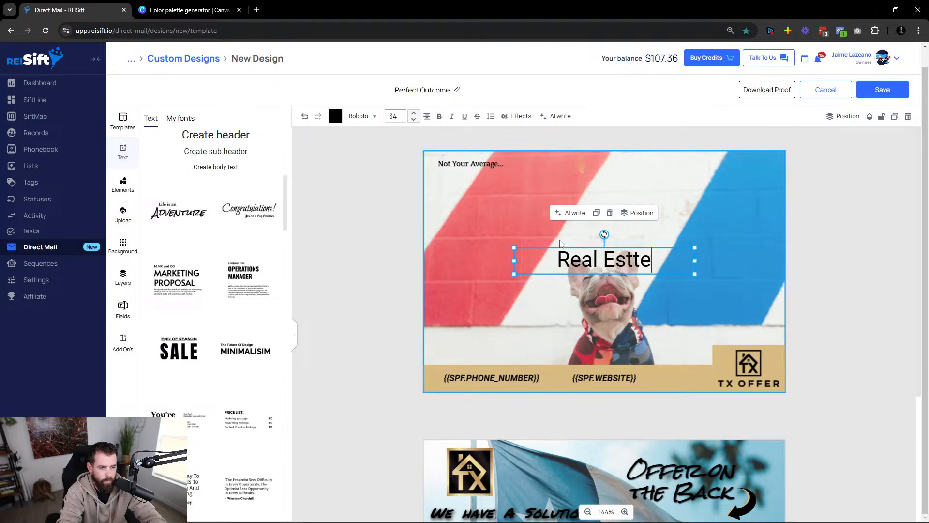
{"action": "key", "text": "BackSpace"}
{"action": "key", "text": "BackSpace"}
{"action": "type", "text": "ate IUn"}
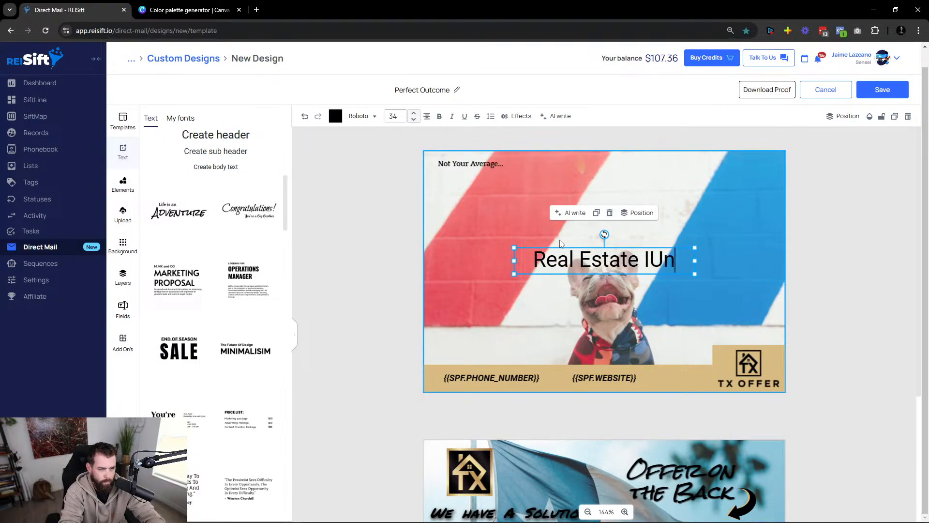
{"action": "key", "text": "BackSpace"}
{"action": "key", "text": "BackSpace"}
{"action": "type", "text": "nvestment C"}
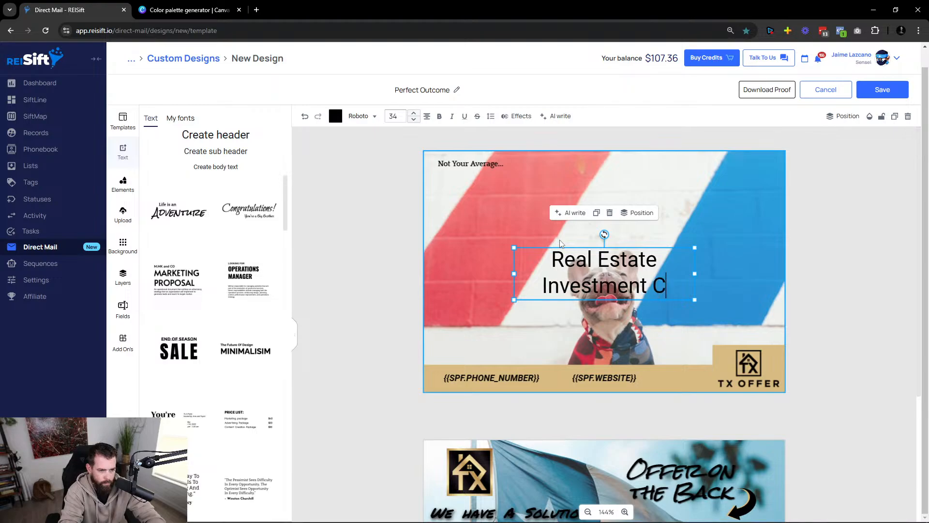
{"action": "type", "text": "ompany"}
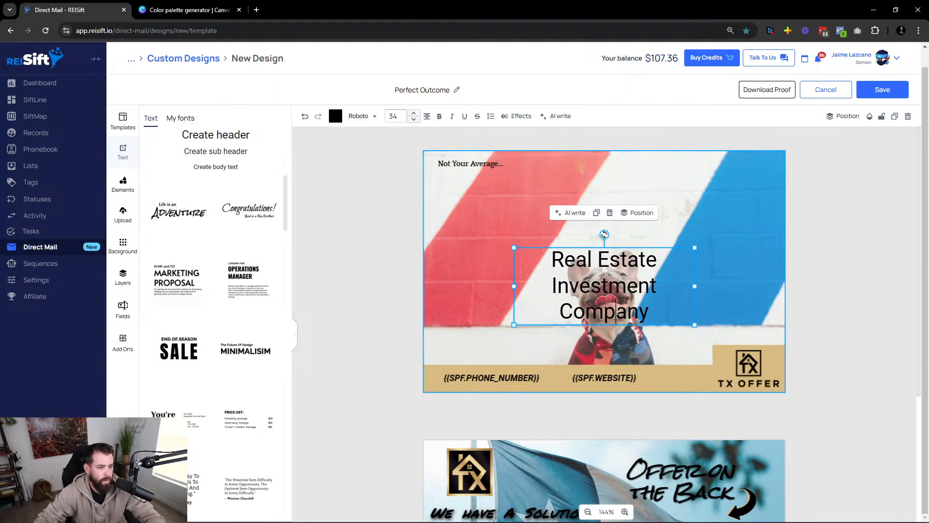
Change the font of the "Real Estate Investment Company" header to Rock Salt.
{"action": "triple_click", "coordinate": [614, 311]}
{"action": "left_click", "coordinate": [362, 117]}
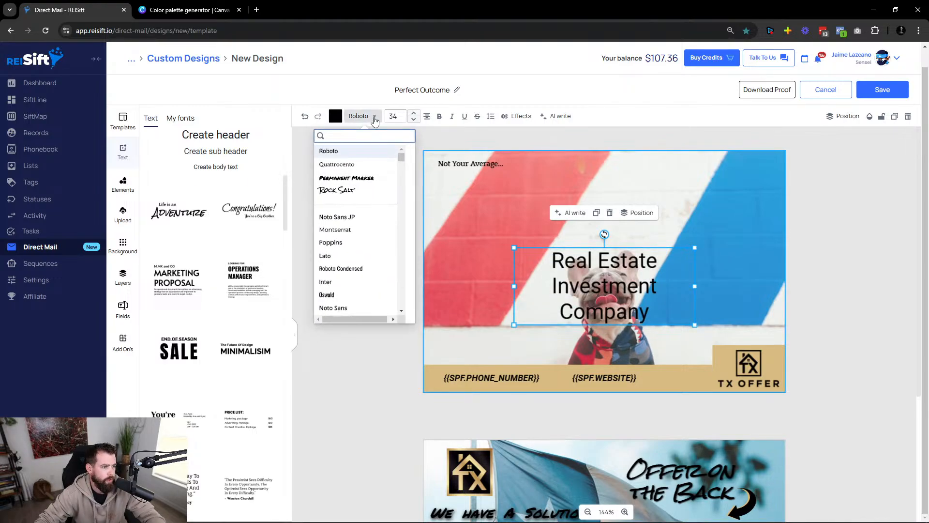
{"action": "left_click", "coordinate": [351, 191]}
Scale the "Real Estate Investment Company" header down to size 26 and place it directly beneath "Not Your Average...".
{"action": "left_click_drag", "start_coordinate": [615, 290], "coordinate": [569, 260]}
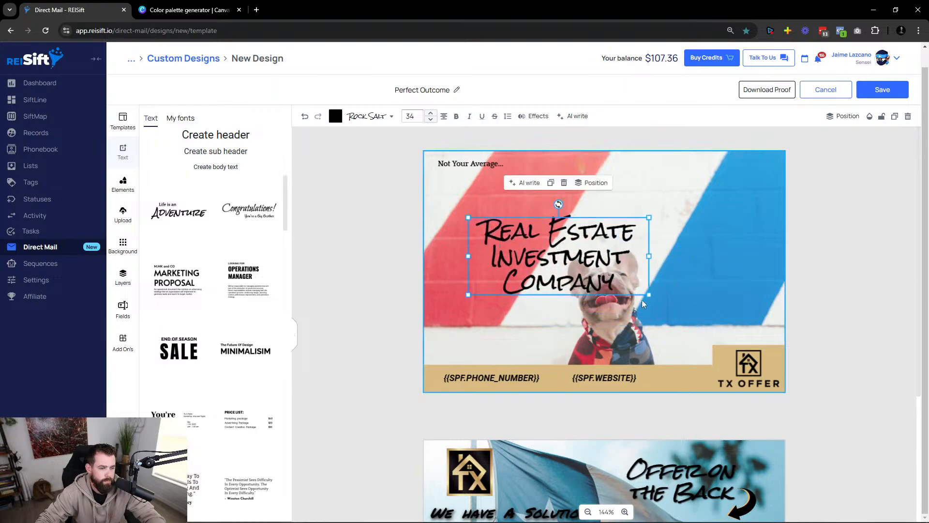
{"action": "left_click_drag", "start_coordinate": [649, 294], "coordinate": [606, 271]}
{"action": "left_click_drag", "start_coordinate": [556, 254], "coordinate": [516, 210]}
{"action": "left_click", "coordinate": [393, 234]}
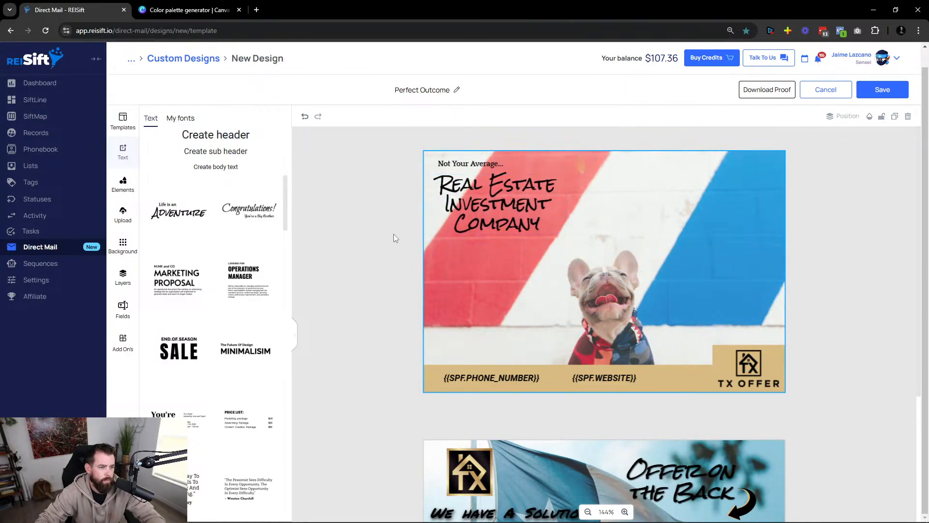
Compare the header with the reference postcard's and nudge it slightly right to line up under "Not Your Average...".
{"action": "key", "text": "alt+Tab"}
{"action": "key", "text": "alt+Tab"}
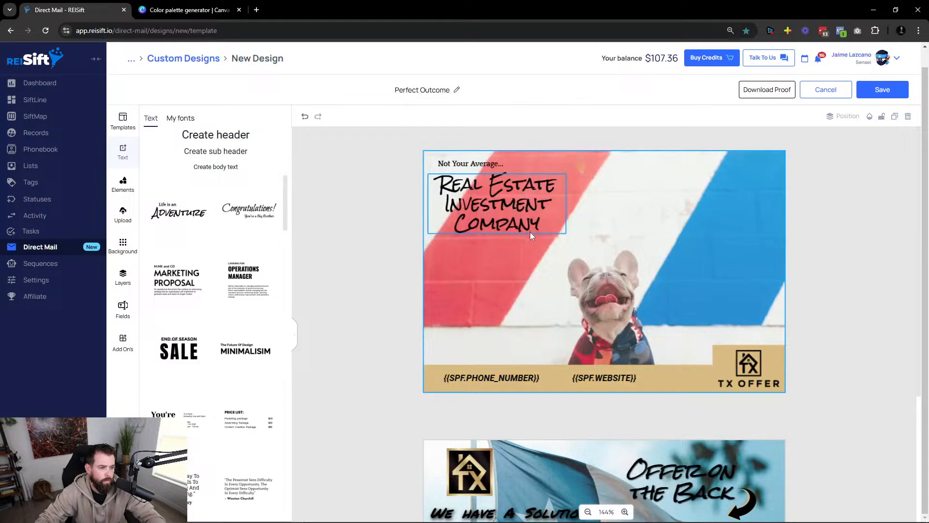
{"action": "left_click", "coordinate": [500, 223]}
{"action": "key", "text": "alt+Tab"}
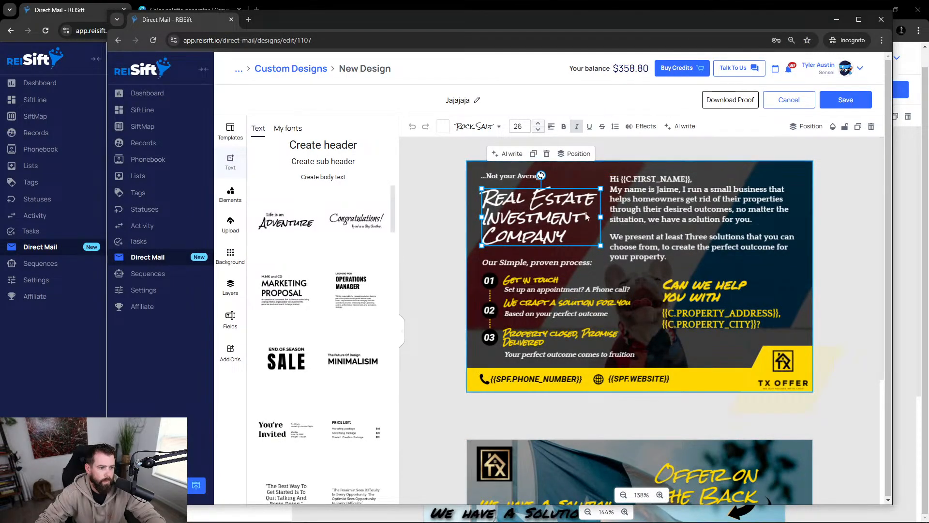
{"action": "key", "text": "alt+Tab"}
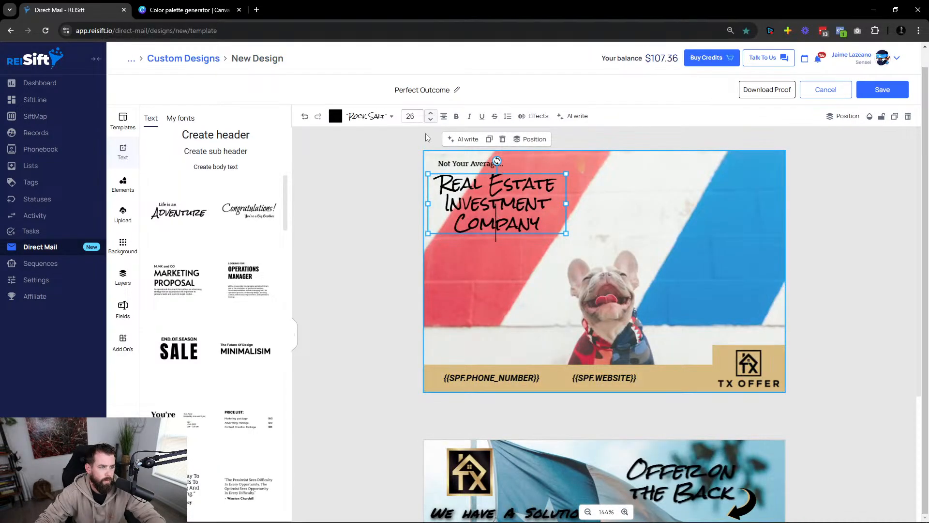
{"action": "left_click_drag", "start_coordinate": [483, 206], "coordinate": [487, 205]}
{"action": "left_click", "coordinate": [349, 221]}
Copy the "Hi {{C.FIRST_NAME}}" introduction from the reference postcard into a new body text on the dog-photo side.
{"action": "key", "text": "alt+Tab"}
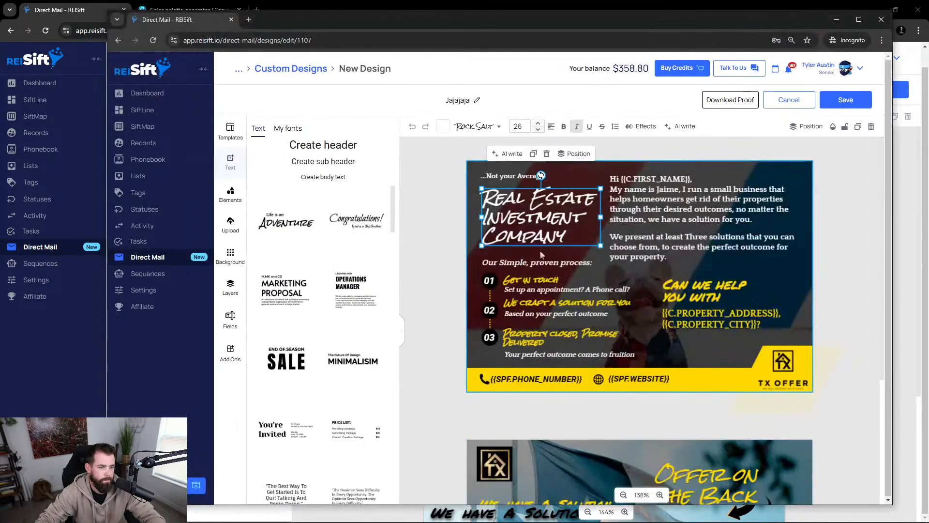
{"action": "left_click", "coordinate": [643, 197]}
{"action": "double_click", "coordinate": [643, 197]}
{"action": "key", "text": "ctrl+c"}
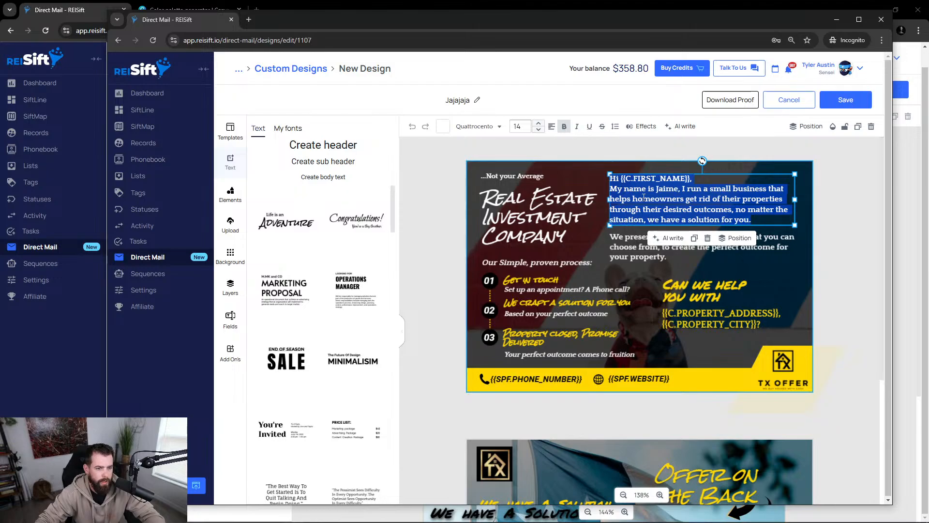
{"action": "key", "text": "alt+Tab"}
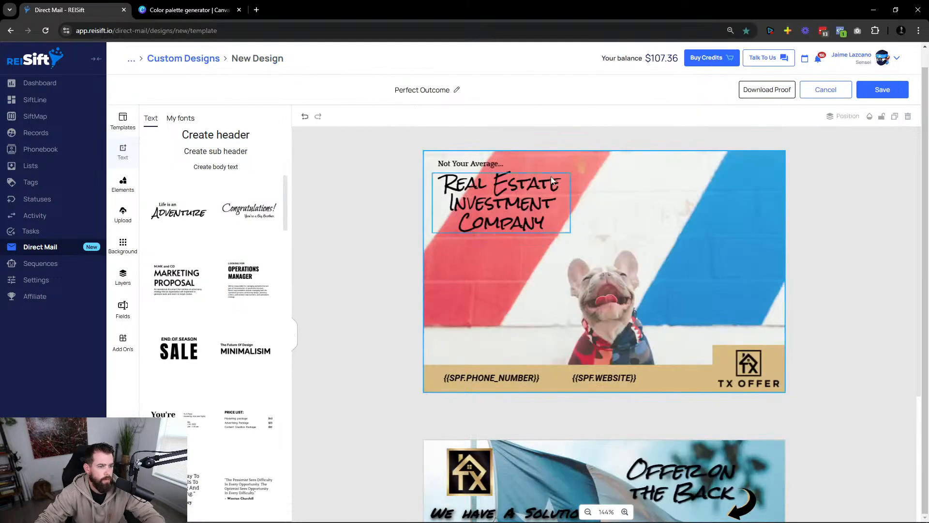
{"action": "left_click", "coordinate": [216, 167]}
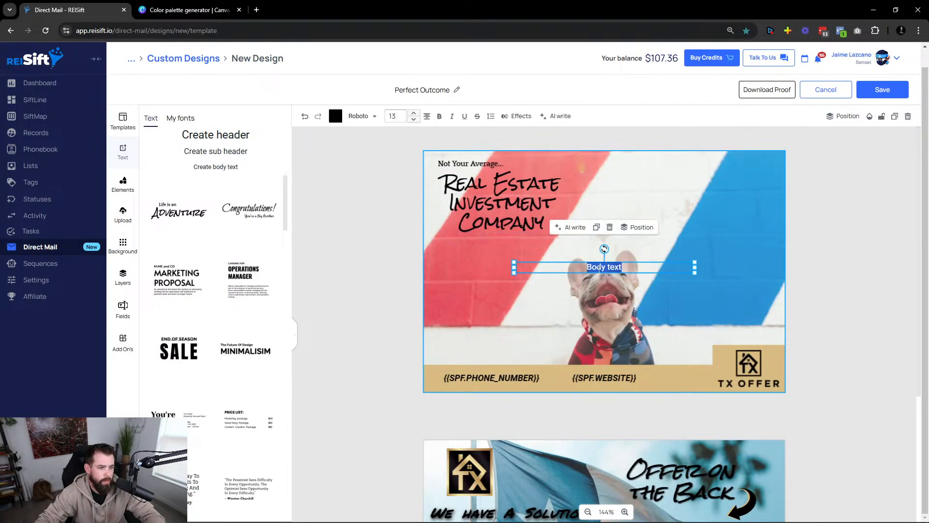
{"action": "key", "text": "ctrl+v"}
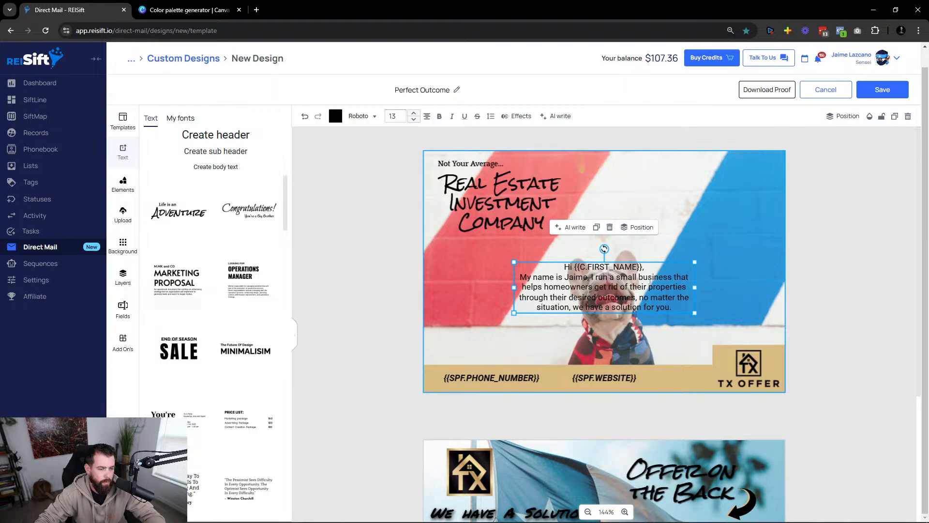
Move the "Hi {{C.FIRST_NAME}}" introduction to the upper-right area of the dog photo, beside the header.
{"action": "key", "text": "alt+Tab"}
{"action": "key", "text": "alt+Tab"}
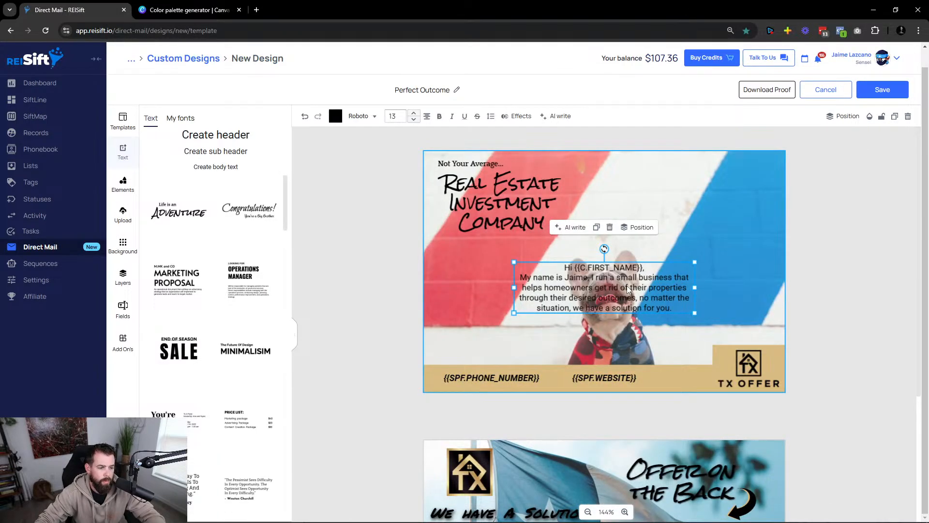
{"action": "double_click", "coordinate": [626, 285]}
{"action": "left_click_drag", "start_coordinate": [609, 286], "coordinate": [717, 202]}
{"action": "left_click", "coordinate": [682, 276]}
{"action": "left_click", "coordinate": [823, 269]}
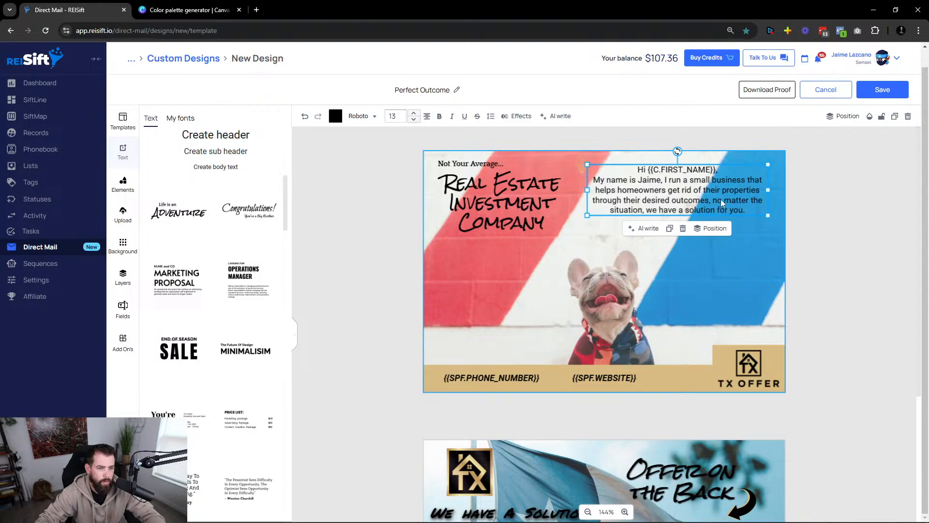
{"action": "left_click", "coordinate": [711, 228]}
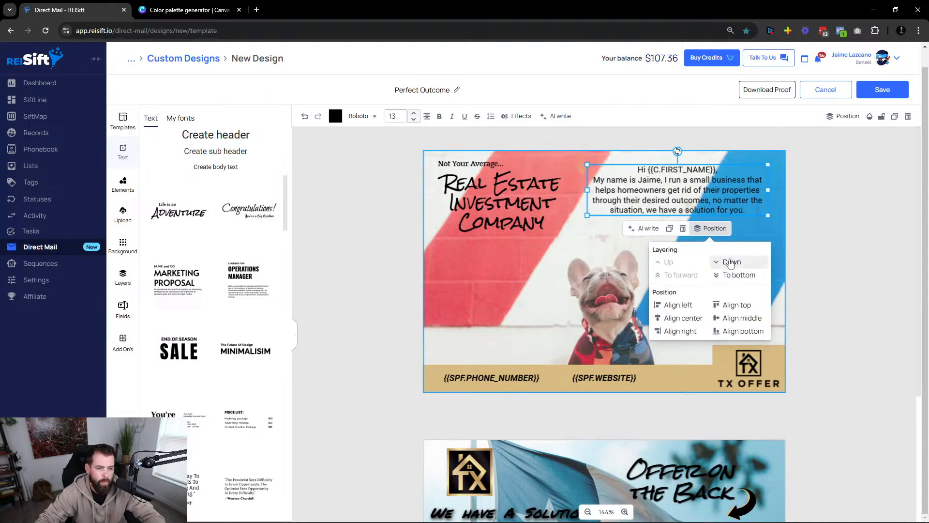
{"action": "left_click", "coordinate": [837, 209]}
Change the introduction text's font to Quattrocento to match the reference postcard.
{"action": "left_click", "coordinate": [672, 197]}
{"action": "key", "text": "alt+Tab"}
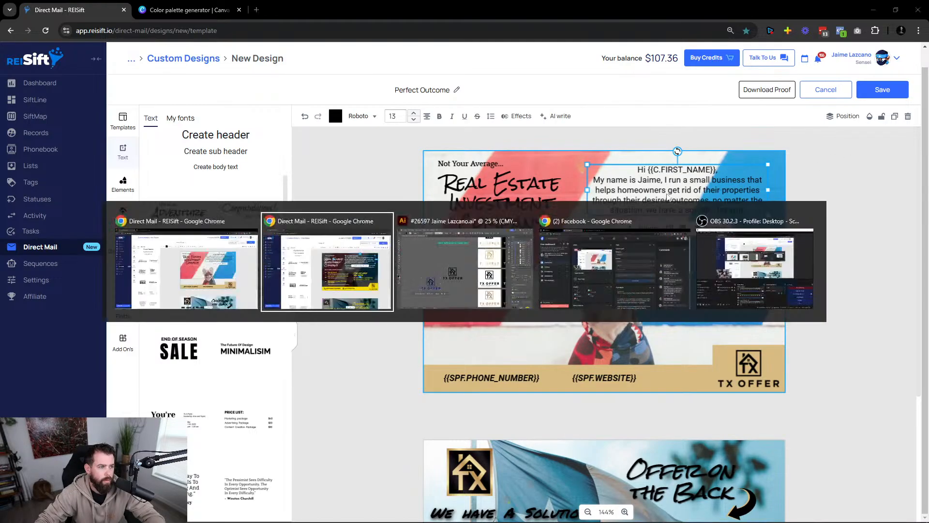
{"action": "key", "text": "alt+Tab"}
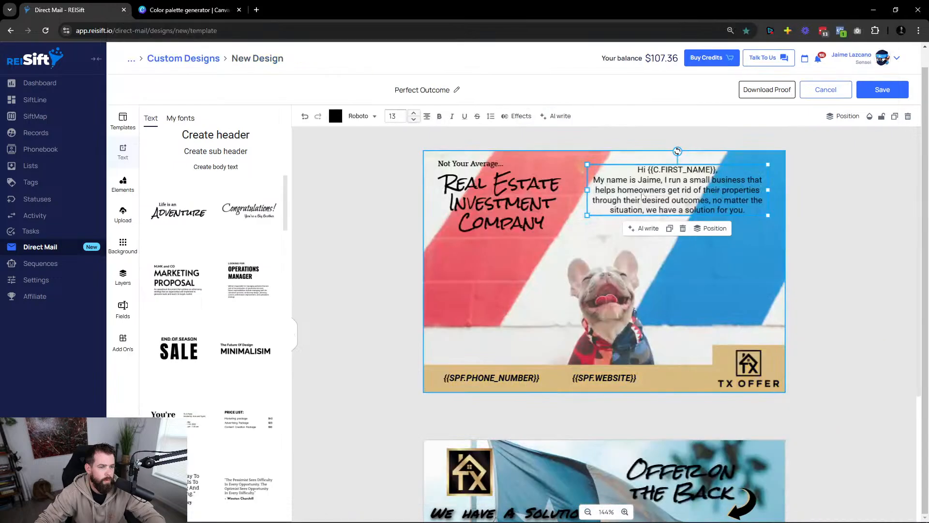
{"action": "left_click", "coordinate": [644, 191]}
{"action": "left_click", "coordinate": [355, 118]}
{"action": "scroll", "coordinate": [352, 194], "scroll_direction": "down", "scroll_amount": 3}
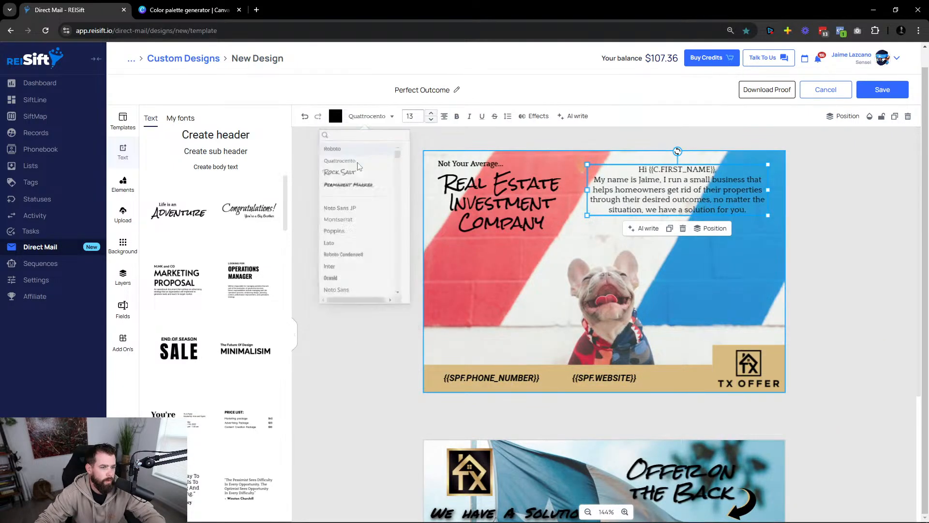
{"action": "left_click", "coordinate": [353, 167]}
Set the introduction text to size 14, make it bold and justify its alignment.
{"action": "key", "text": "alt+Tab"}
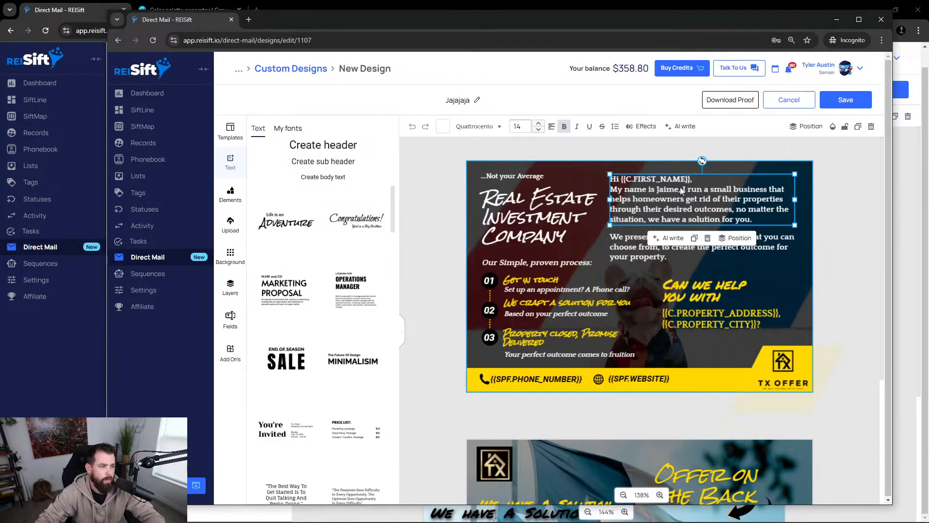
{"action": "key", "text": "alt+Tab"}
{"action": "left_click", "coordinate": [430, 113]}
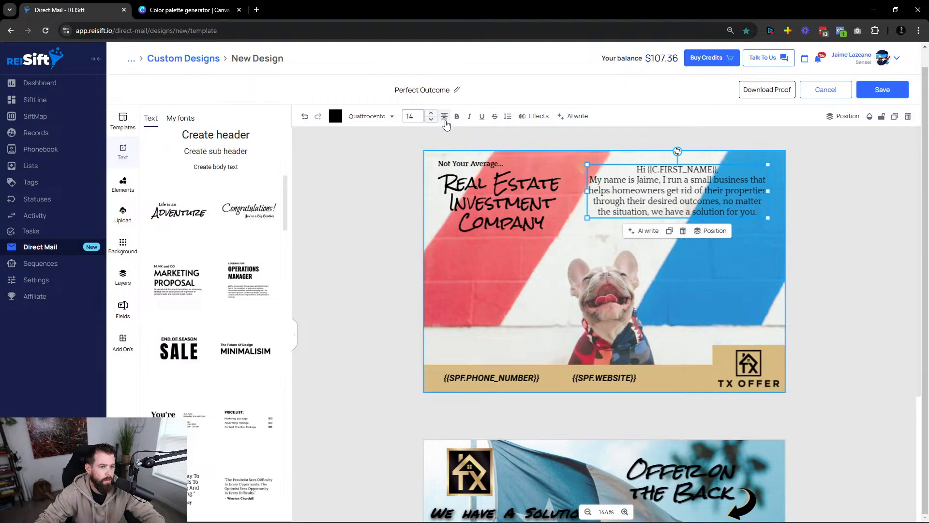
{"action": "key", "text": "alt+Tab"}
{"action": "key", "text": "alt+Tab"}
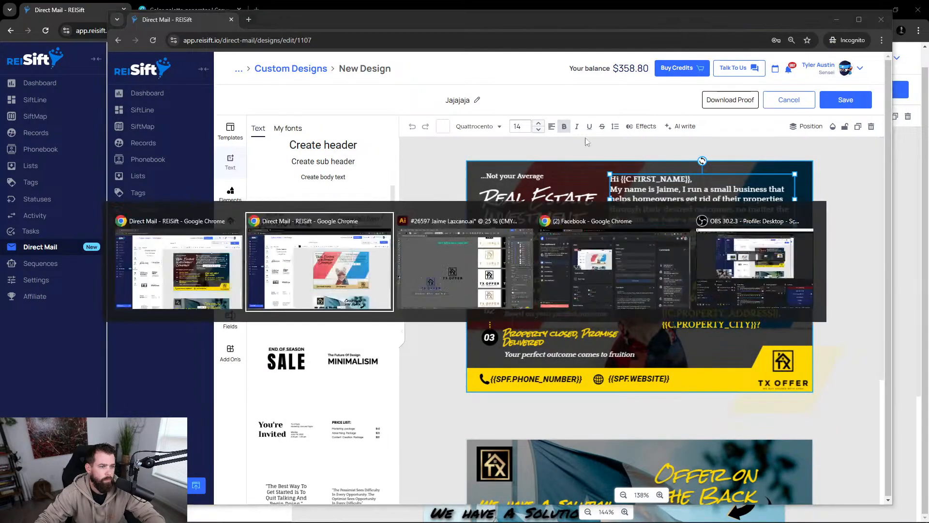
{"action": "left_click", "coordinate": [457, 117]}
{"action": "left_click", "coordinate": [445, 117]}
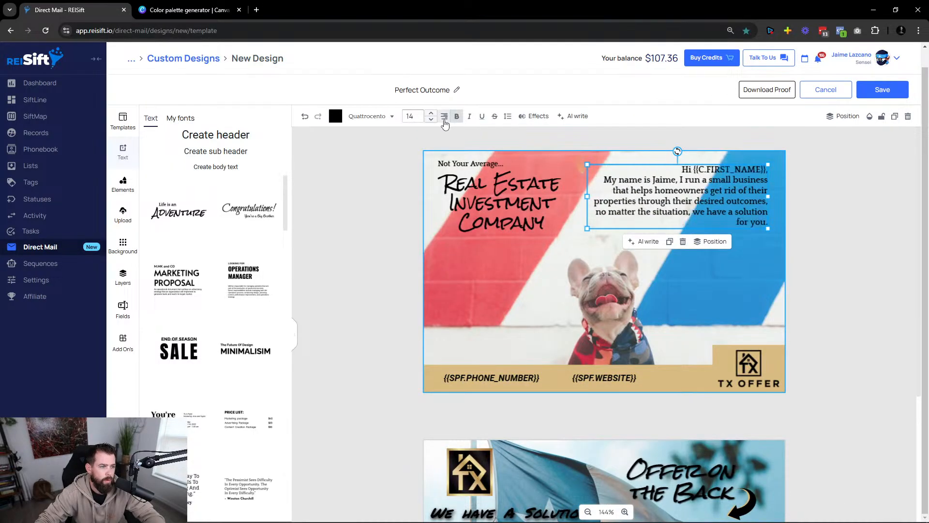
{"action": "left_click", "coordinate": [444, 117]}
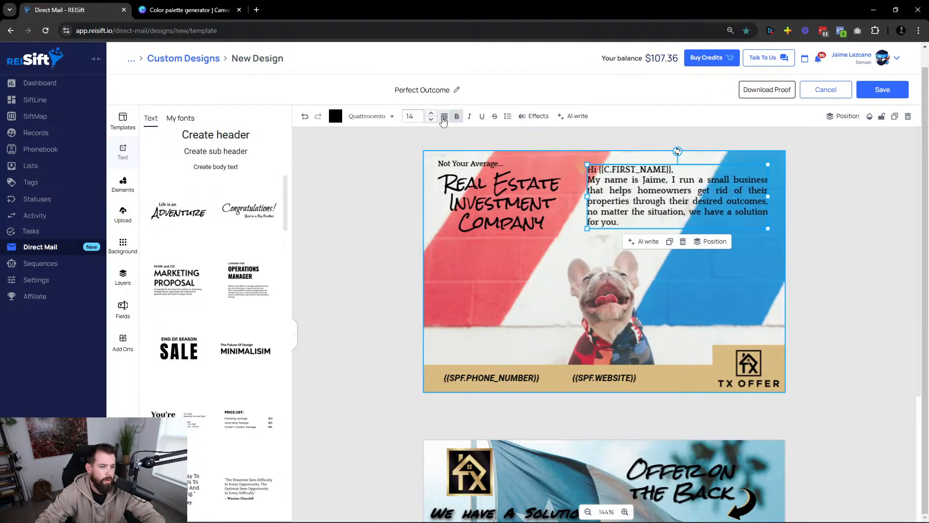
Insert a blank line after the "Hi {{C.FIRST_NAME}}," greeting and shift the introduction text slightly left.
{"action": "left_click", "coordinate": [627, 196]}
{"action": "key", "text": "Return"}
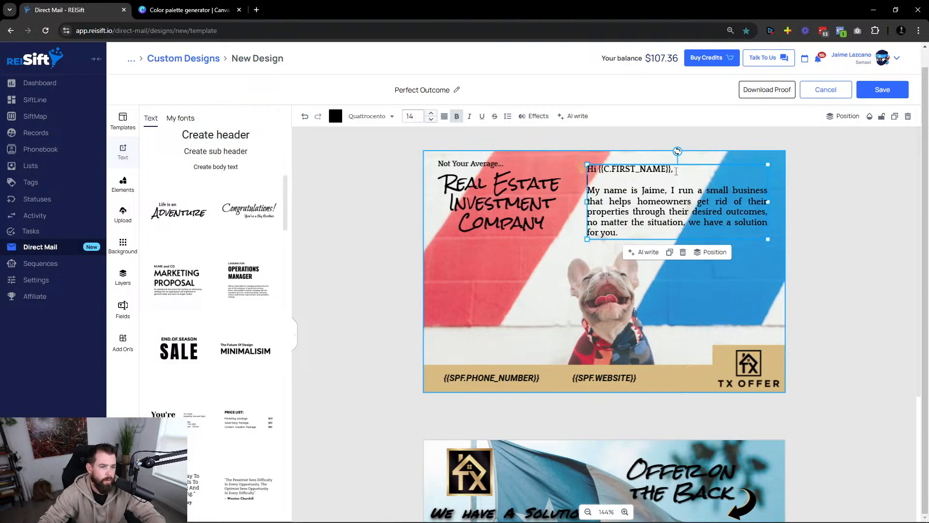
{"action": "left_click", "coordinate": [817, 239]}
{"action": "left_click", "coordinate": [711, 218]}
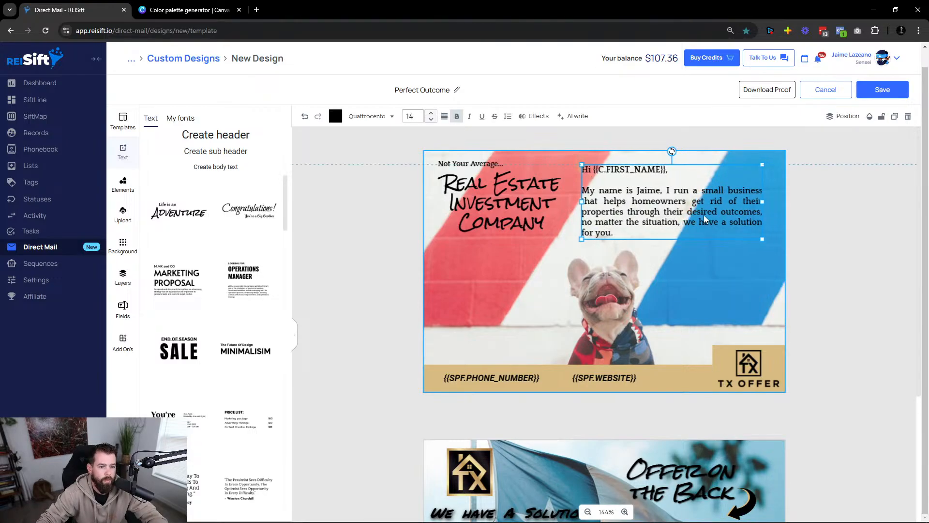
{"action": "key", "text": "alt+Tab"}
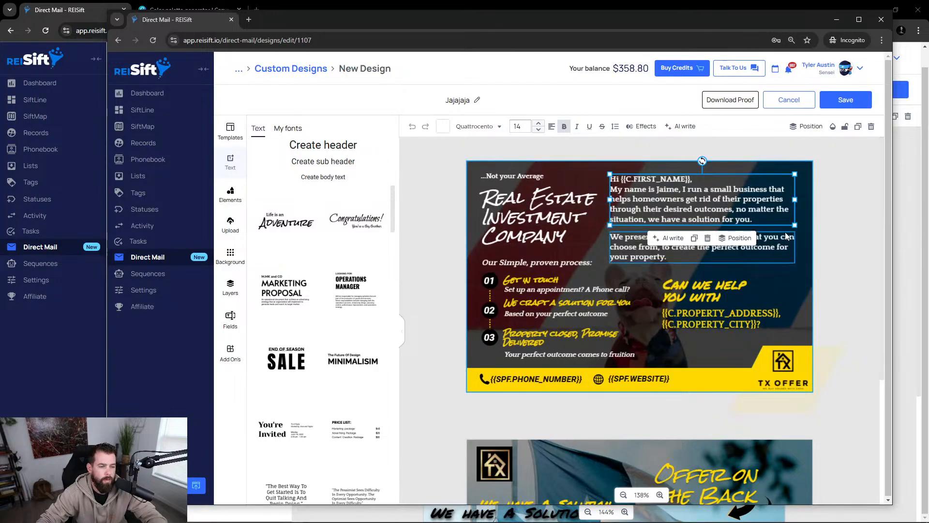
{"action": "key", "text": "alt+Tab"}
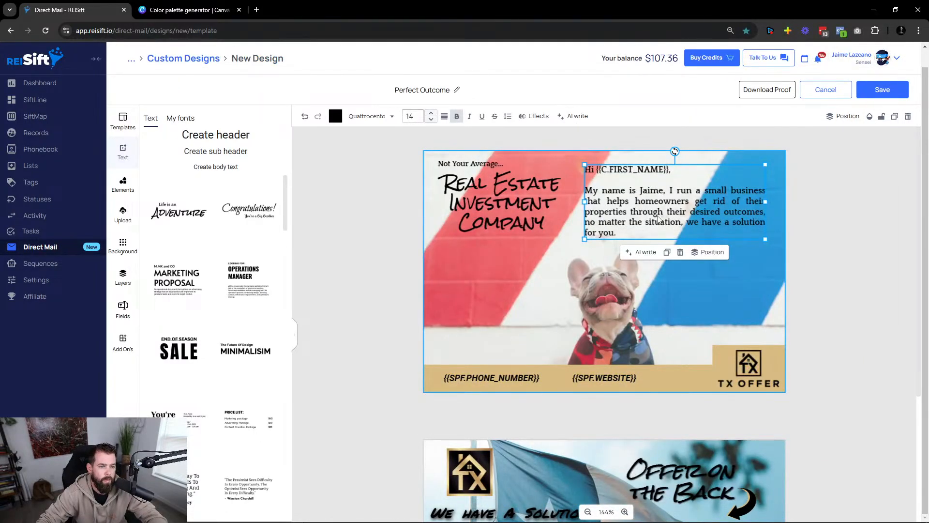
Compare the introduction paragraph's text formatting with the matching paragraph on the reference postcard.
{"action": "key", "text": "alt+Tab"}
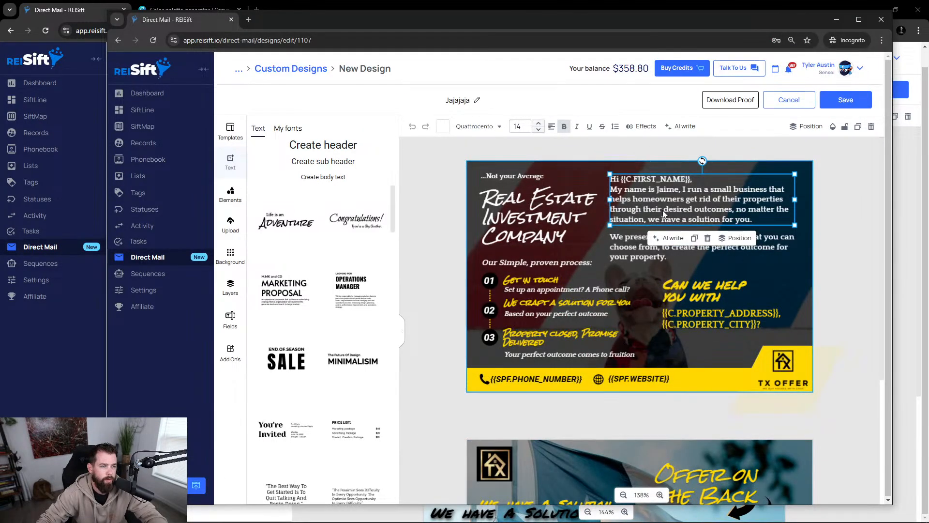
{"action": "left_click", "coordinate": [663, 211]}
{"action": "triple_click", "coordinate": [665, 210]}
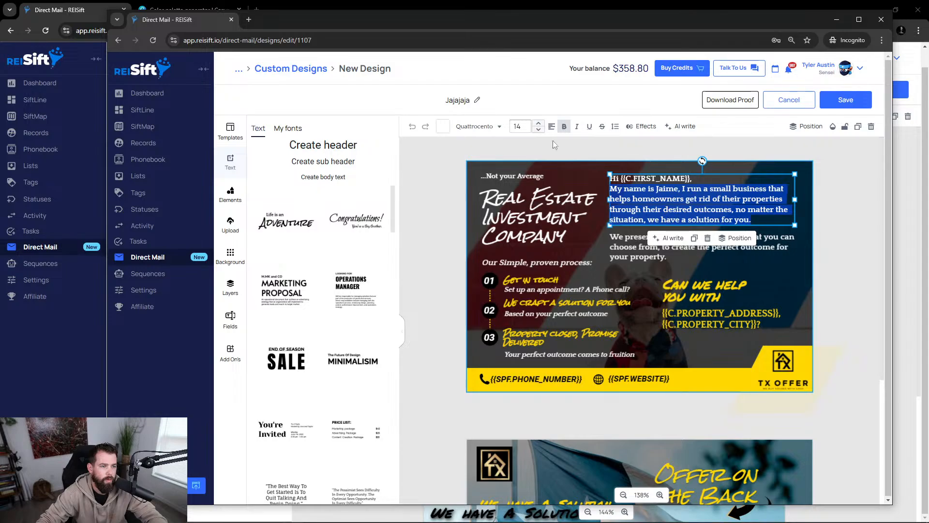
{"action": "key", "text": "alt+Tab"}
{"action": "double_click", "coordinate": [658, 203]}
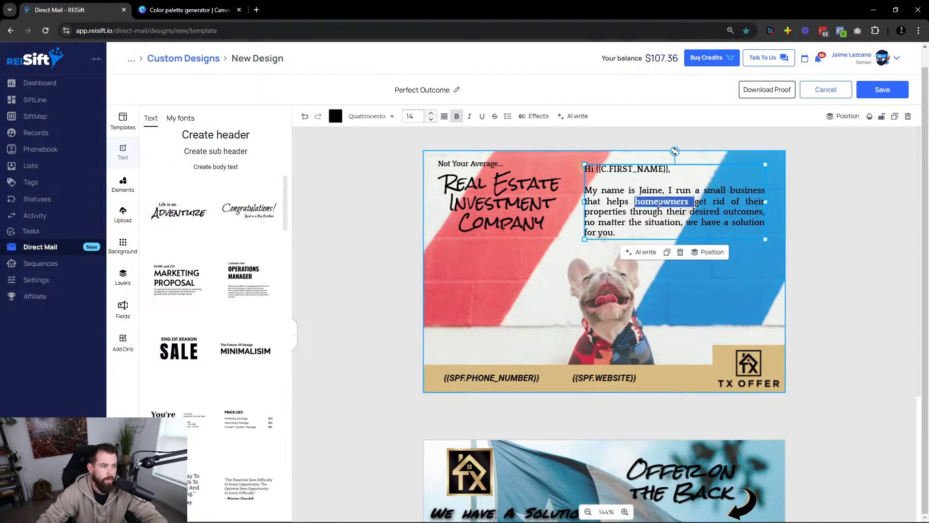
{"action": "triple_click", "coordinate": [658, 204]}
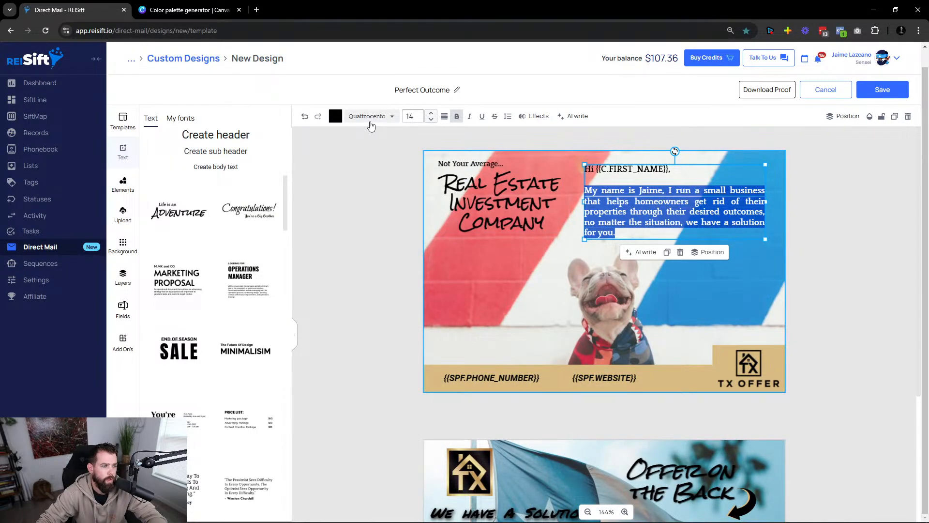
{"action": "key", "text": "alt+Tab"}
{"action": "key", "text": "alt+Tab"}
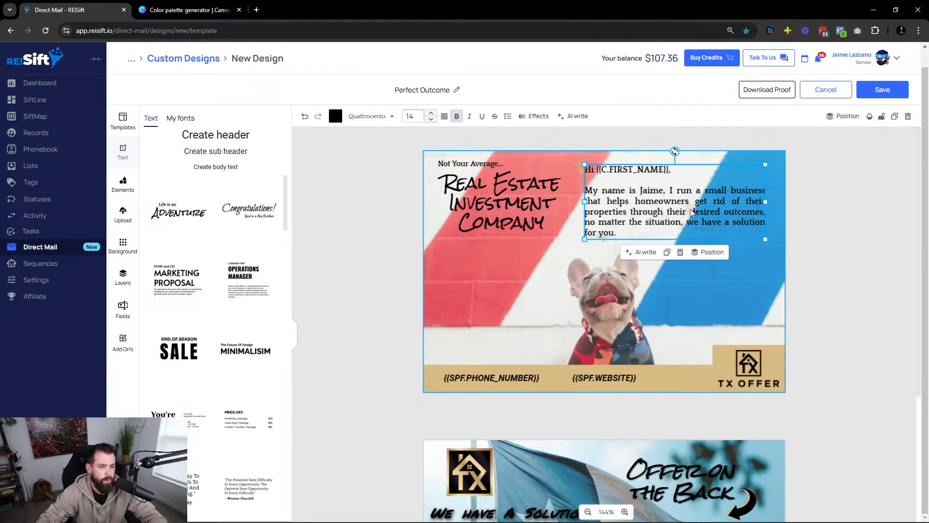
{"action": "triple_click", "coordinate": [692, 209]}
{"action": "left_click", "coordinate": [850, 257]}
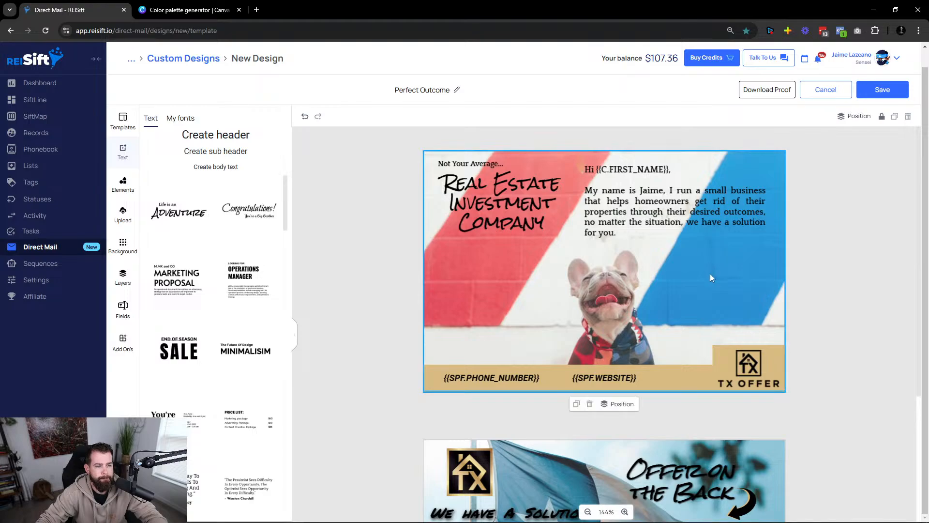
Duplicate the introduction text below itself and replace the copy with the reference's "We present at least Three solutions" paragraph.
{"action": "key", "text": "alt+Tab"}
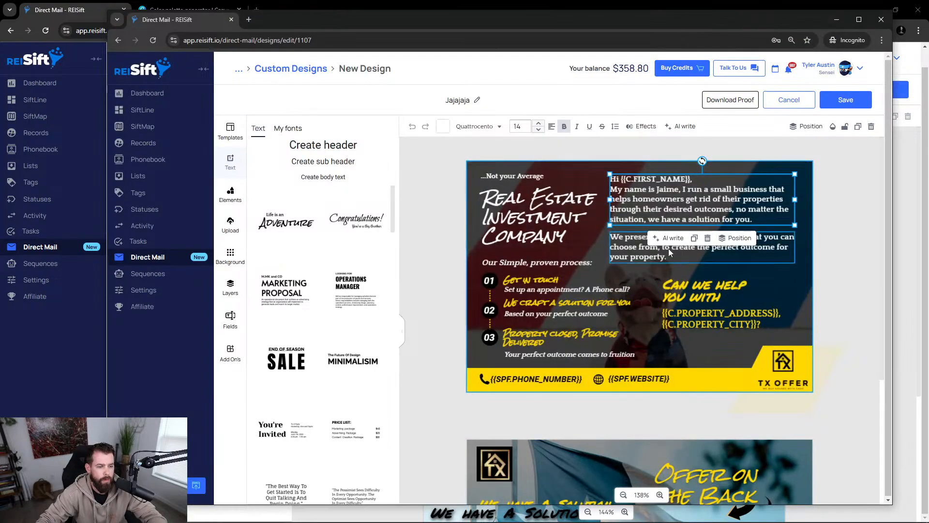
{"action": "triple_click", "coordinate": [669, 249]}
{"action": "key", "text": "ctrl+c"}
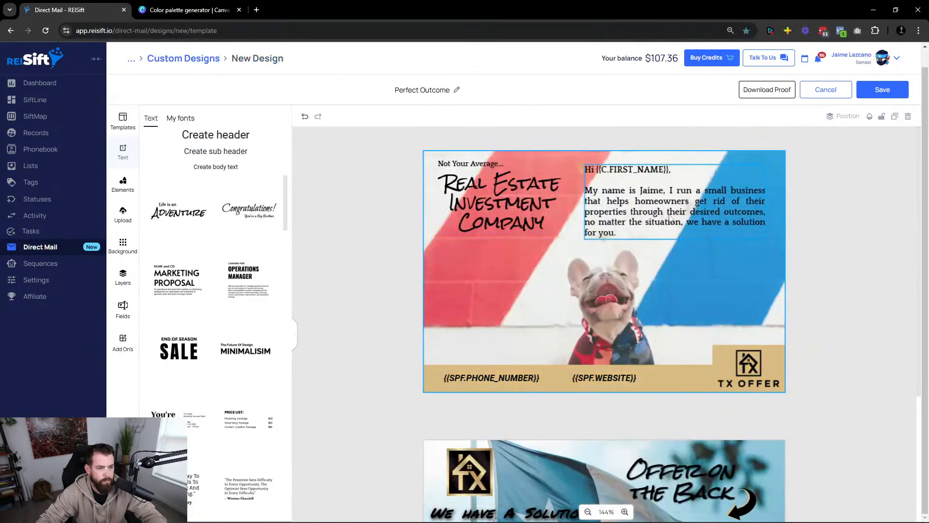
{"action": "left_click", "coordinate": [675, 204]}
{"action": "left_click", "coordinate": [666, 252]}
{"action": "left_click_drag", "start_coordinate": [666, 252], "coordinate": [658, 292]}
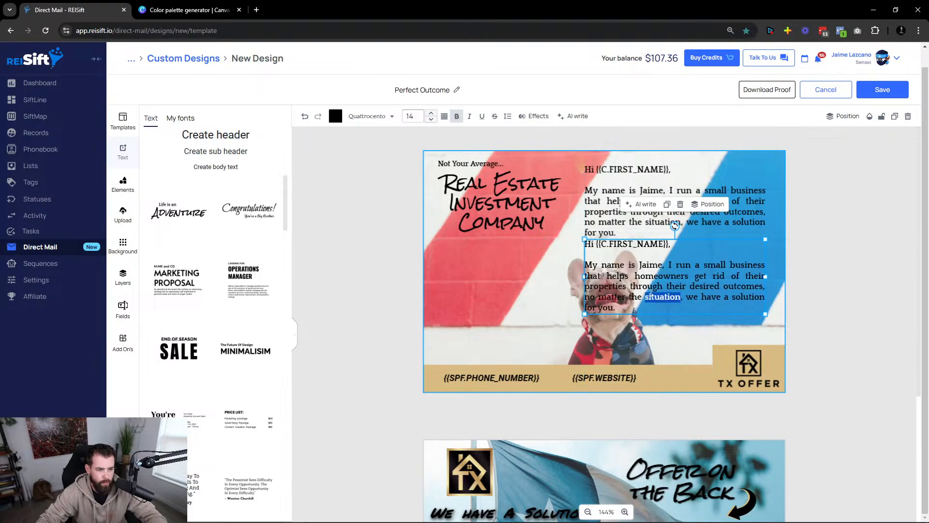
{"action": "double_click", "coordinate": [653, 292]}
{"action": "key", "text": "ctrl+v"}
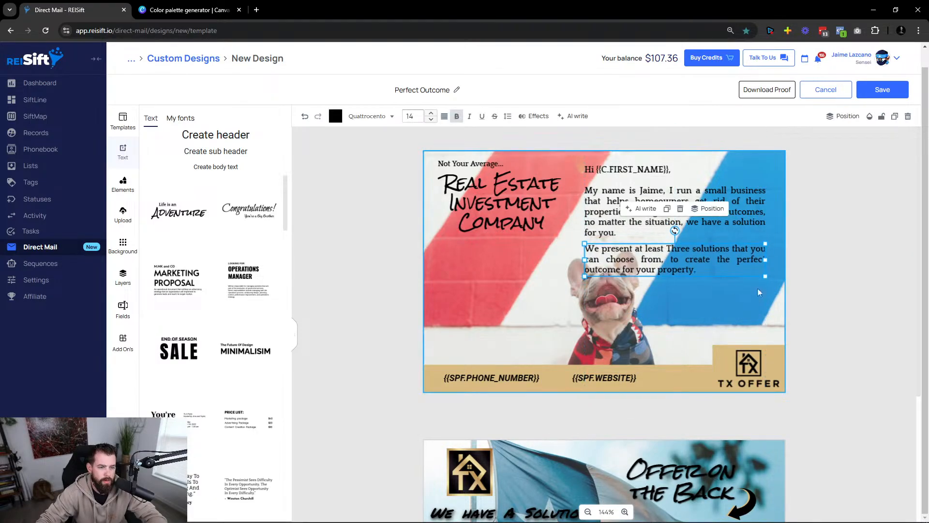
{"action": "left_click", "coordinate": [829, 301]}
Duplicate the header, replace the copy's text with the reference's "Can we help you with", and place it below the paragraphs.
{"action": "key", "text": "alt+Tab"}
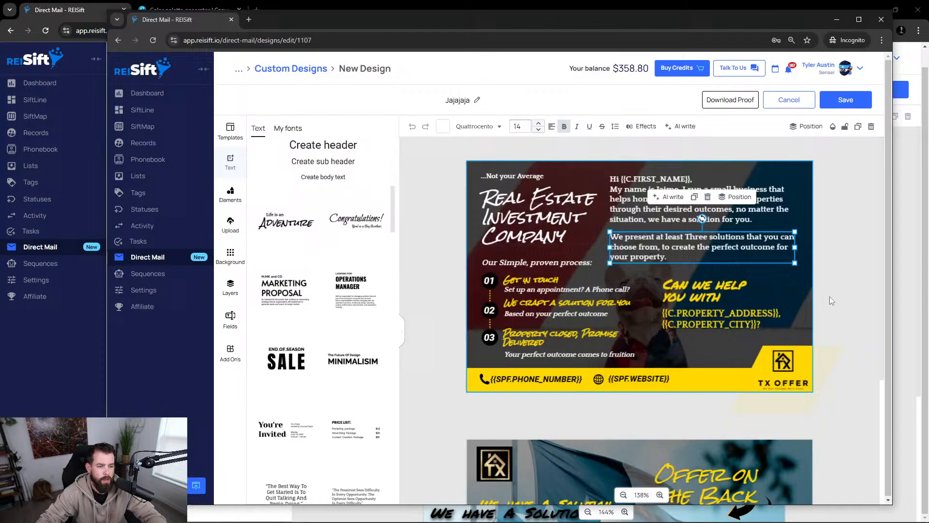
{"action": "double_click", "coordinate": [694, 297]}
{"action": "key", "text": "ctrl+c"}
{"action": "key", "text": "alt+Tab"}
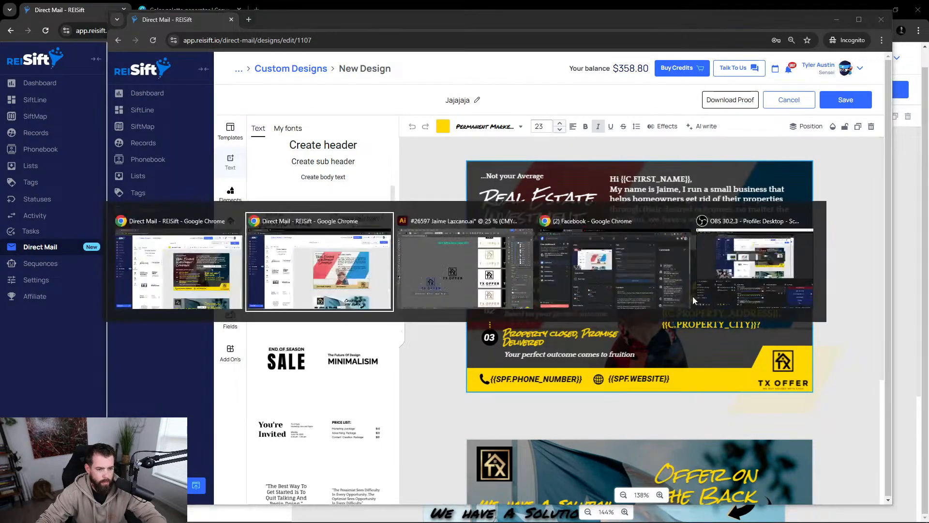
{"action": "left_click", "coordinate": [517, 223]}
{"action": "left_click_drag", "start_coordinate": [517, 211], "coordinate": [537, 294]}
{"action": "double_click", "coordinate": [536, 292]}
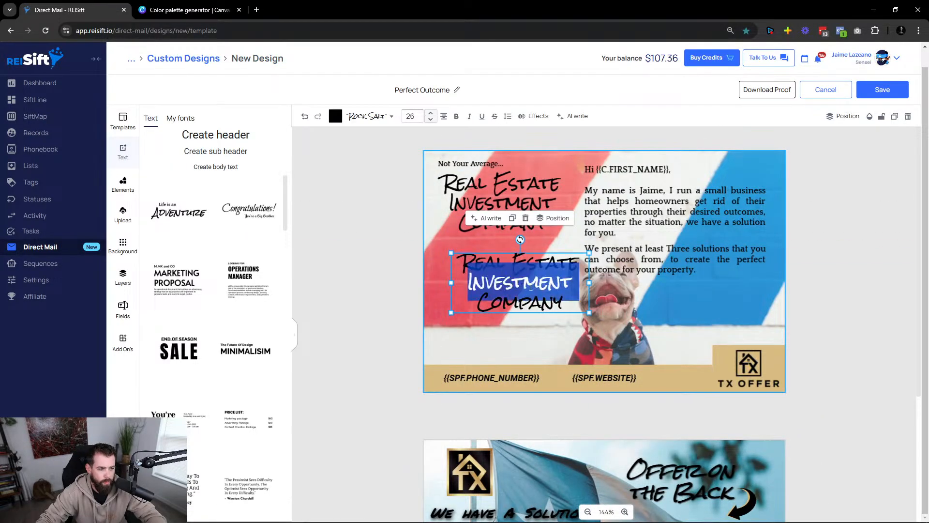
{"action": "key", "text": "ctrl+v"}
{"action": "left_click", "coordinate": [574, 324]}
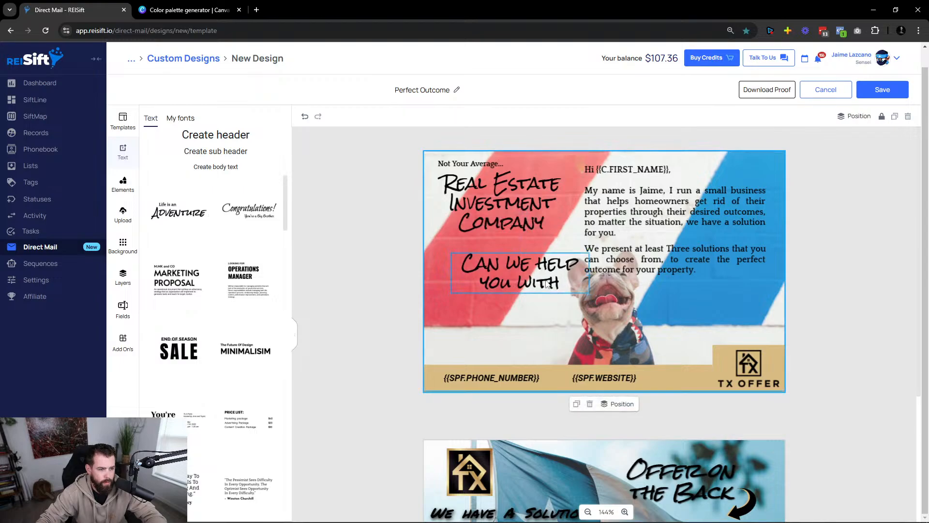
{"action": "left_click_drag", "start_coordinate": [520, 275], "coordinate": [663, 322]}
Select the introduction and "We present" paragraphs together and shift them slightly up and right.
{"action": "left_click", "coordinate": [647, 246]}
{"action": "left_click", "coordinate": [647, 246]}
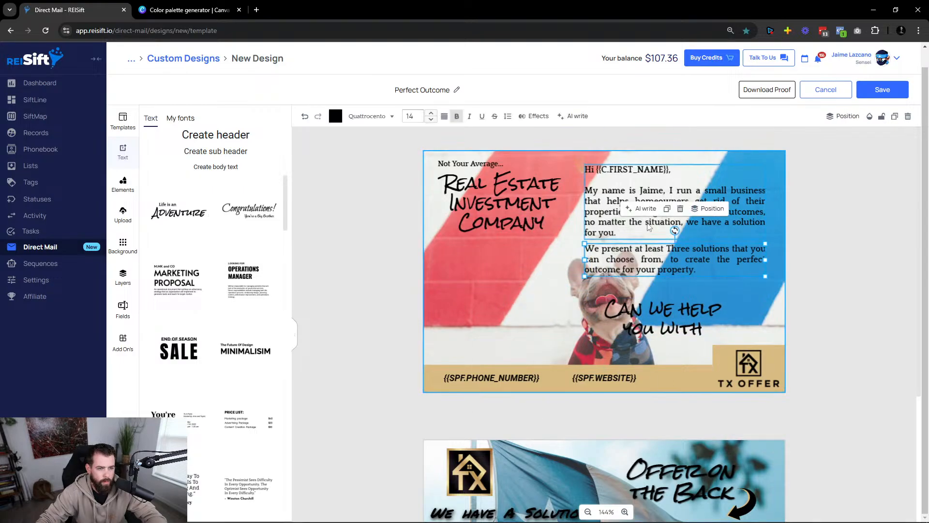
{"action": "left_click", "coordinate": [641, 209]}
{"action": "left_click", "coordinate": [599, 183]}
{"action": "double_click", "coordinate": [599, 183]}
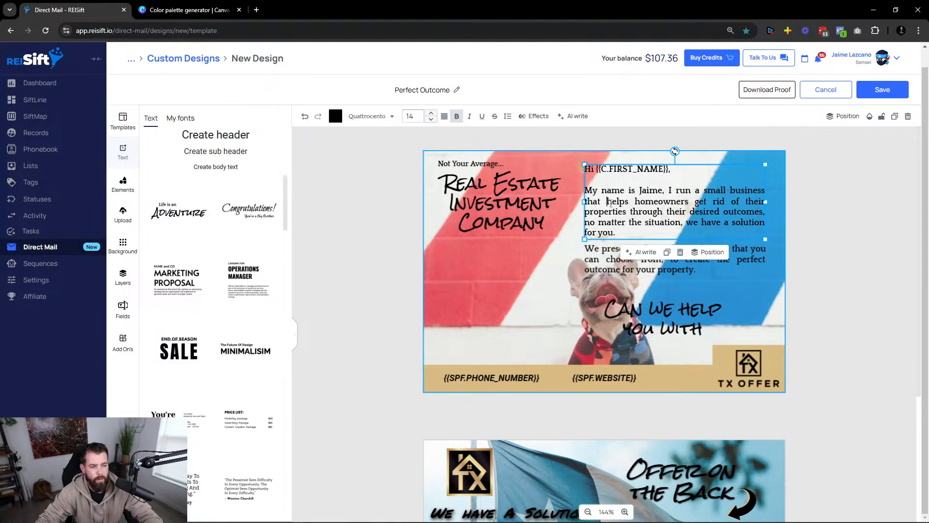
{"action": "left_click", "coordinate": [805, 240]}
{"action": "left_click", "coordinate": [708, 257]}
{"action": "left_click", "coordinate": [686, 223], "text": "shift"}
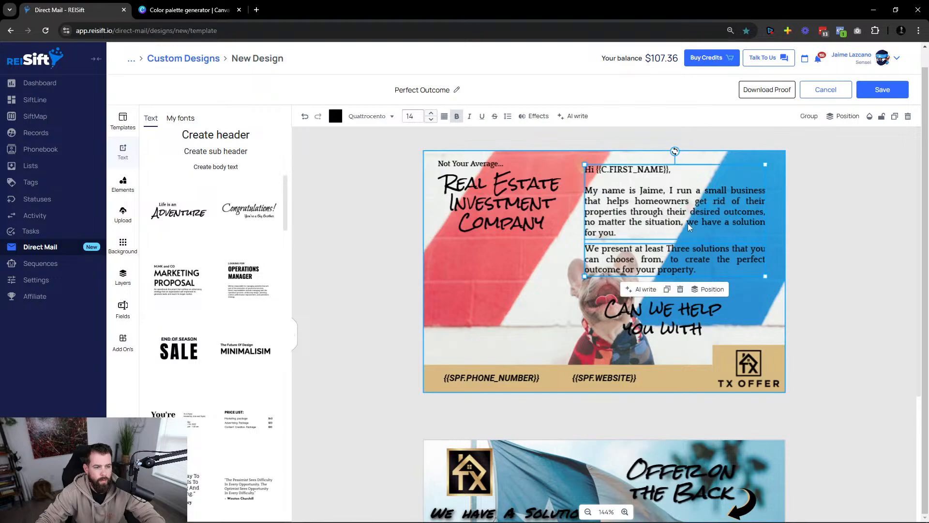
{"action": "left_click_drag", "start_coordinate": [695, 230], "coordinate": [703, 225]}
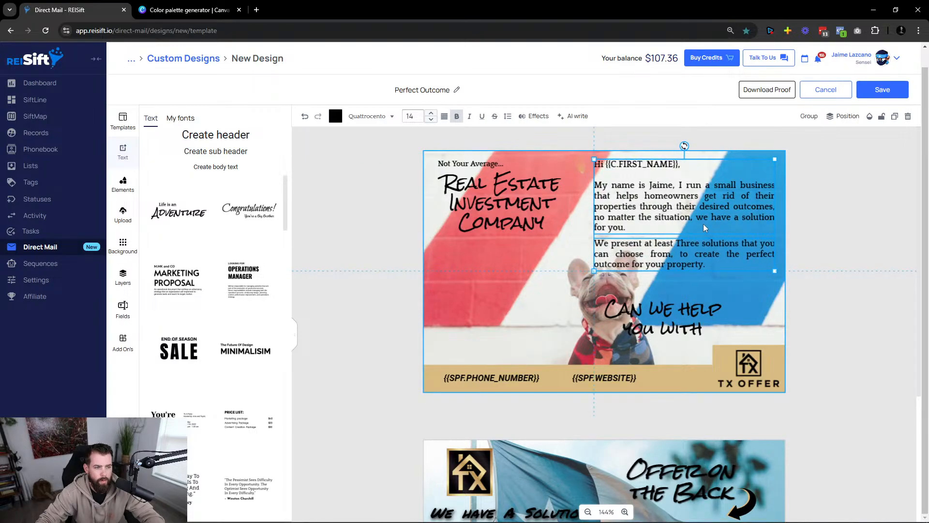
{"action": "left_click", "coordinate": [823, 233]}
Remove the blank line after the "Hi {{C.FIRST_NAME}}," greeting to match the reference and move the "We present" paragraph up beneath it.
{"action": "key", "text": "alt+Tab"}
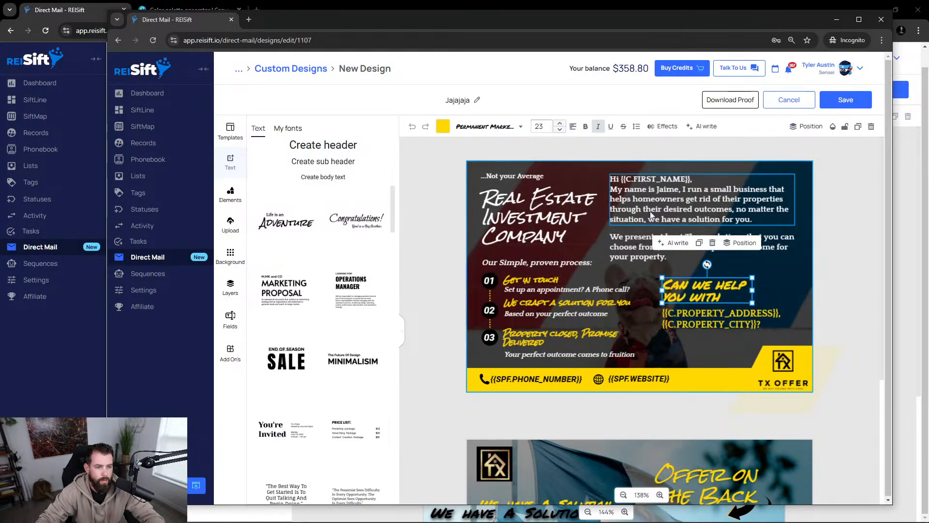
{"action": "key", "text": "alt+Tab"}
{"action": "left_click", "coordinate": [671, 208]}
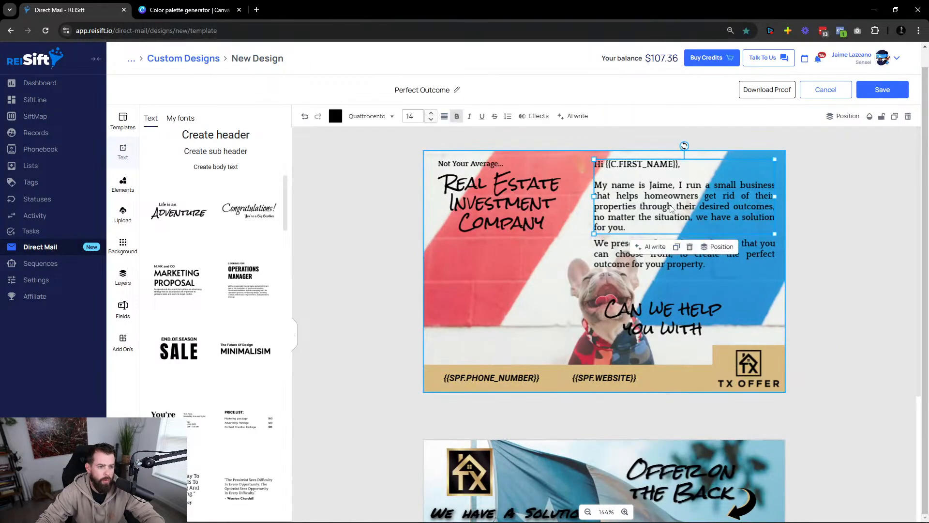
{"action": "key", "text": "alt+Tab"}
{"action": "key", "text": "alt+Tab"}
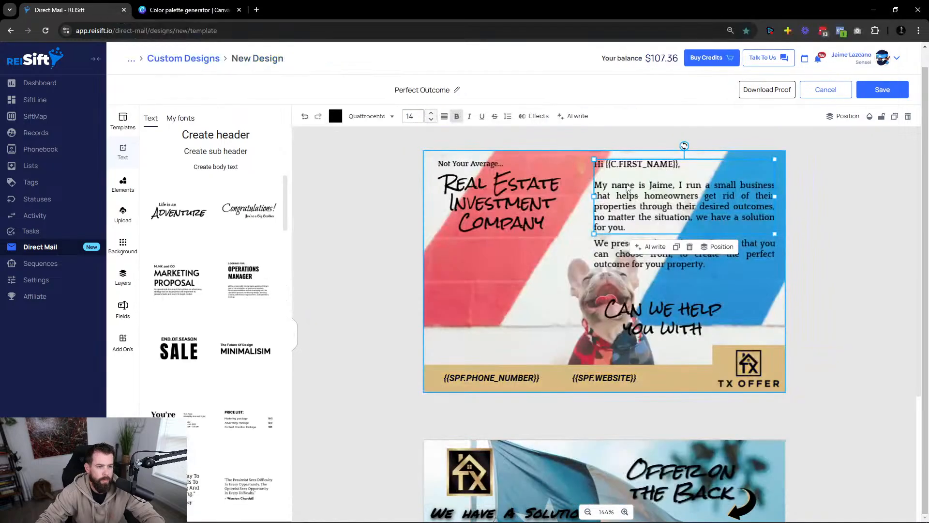
{"action": "left_click", "coordinate": [615, 174]}
{"action": "key", "text": "BackSpace"}
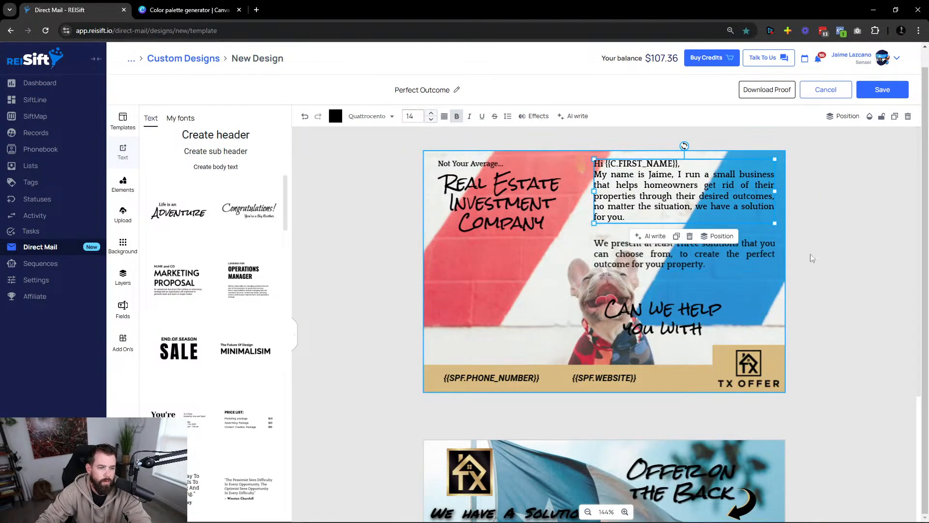
{"action": "left_click_drag", "start_coordinate": [700, 256], "coordinate": [698, 244]}
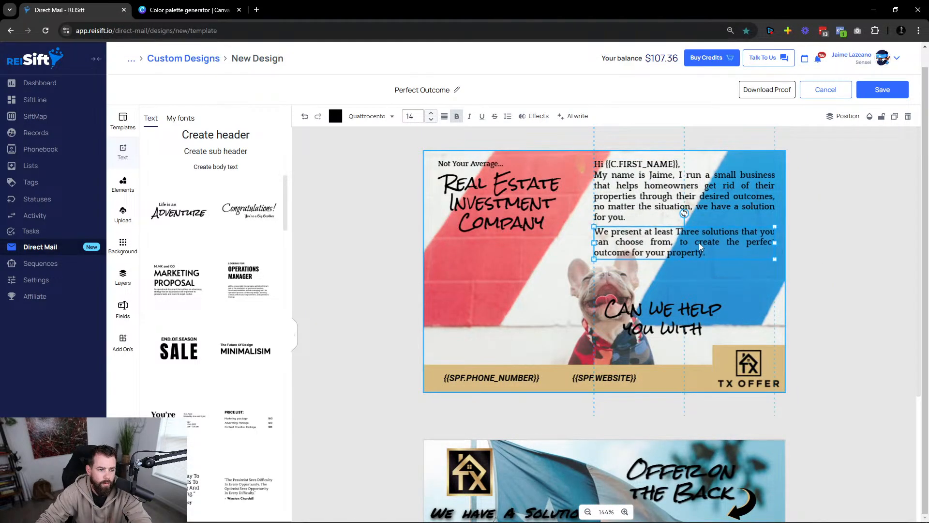
Move the "Can we help you with" heading up under the paragraphs and change its font to Permanent Marker.
{"action": "left_click_drag", "start_coordinate": [674, 306], "coordinate": [665, 274]}
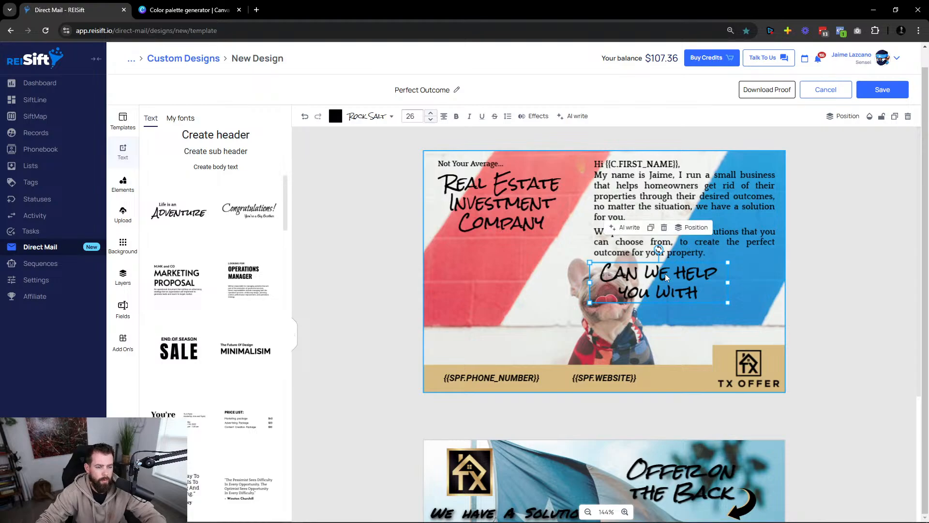
{"action": "key", "text": "alt+Tab"}
{"action": "left_click", "coordinate": [696, 293]}
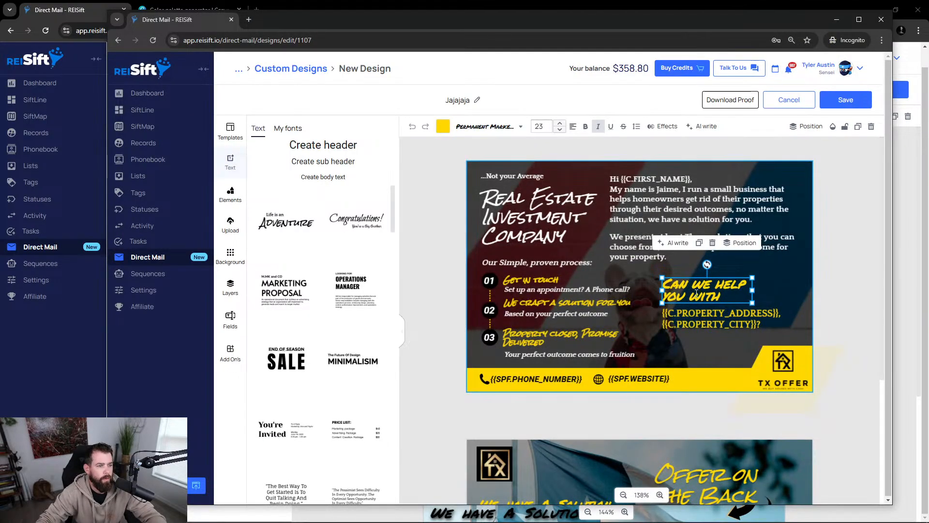
{"action": "key", "text": "alt+Tab"}
{"action": "left_click", "coordinate": [697, 289]}
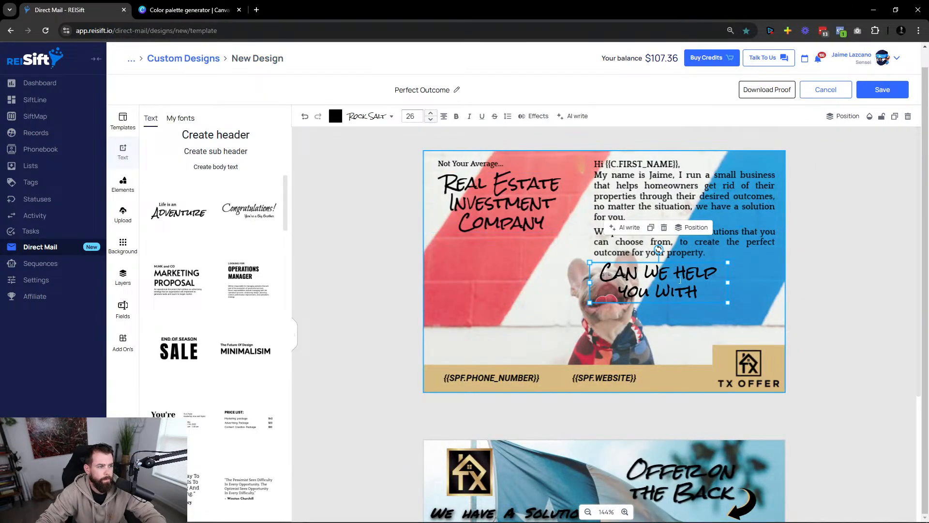
{"action": "key", "text": "ctrl+a"}
{"action": "left_click", "coordinate": [382, 116]}
{"action": "left_click", "coordinate": [383, 116]}
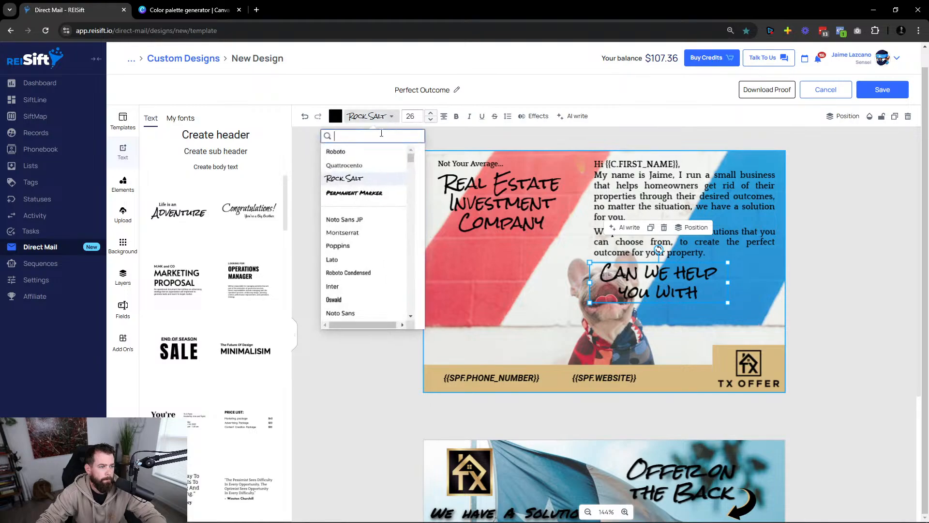
{"action": "left_click", "coordinate": [355, 192]}
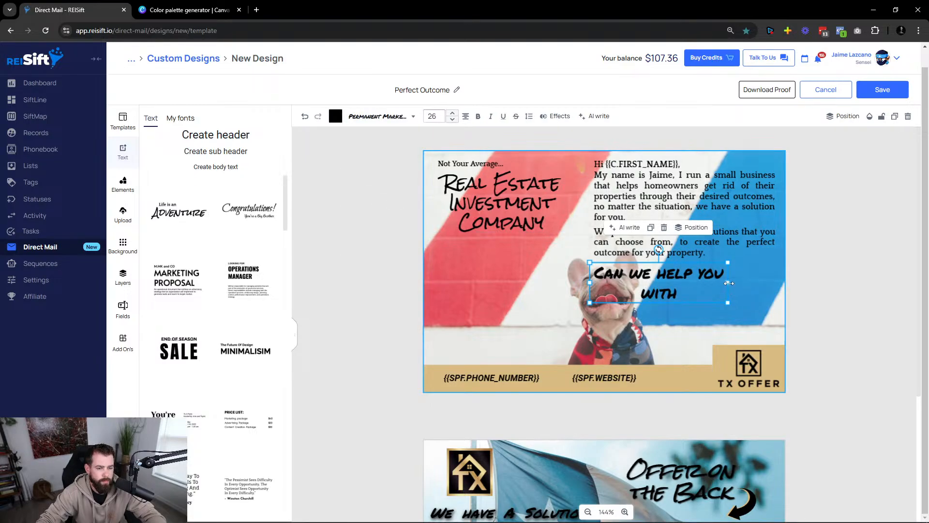
Narrow the "Can we help you with" text box, set its font size to 23, and position it right of the dog's face.
{"action": "left_click_drag", "start_coordinate": [729, 282], "coordinate": [701, 281]}
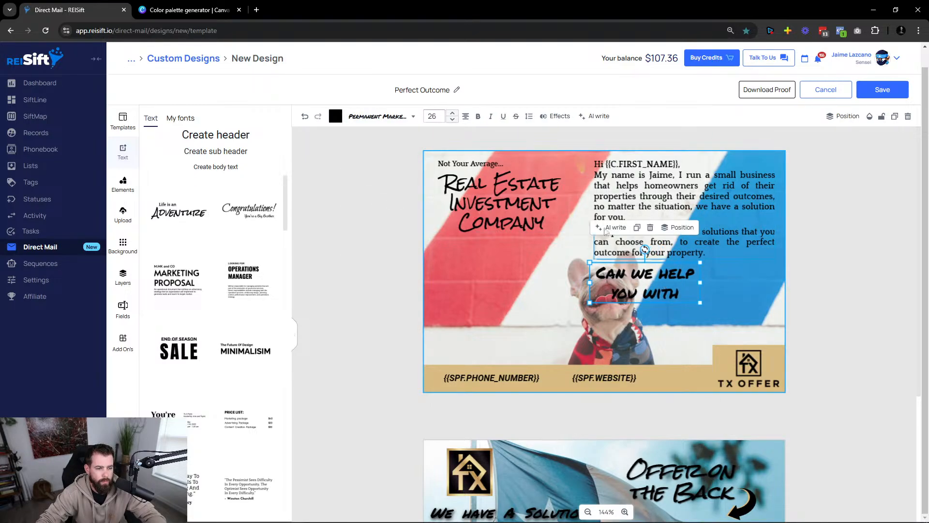
{"action": "left_click", "coordinate": [452, 119]}
{"action": "left_click", "coordinate": [452, 119]}
{"action": "left_click", "coordinate": [452, 119]}
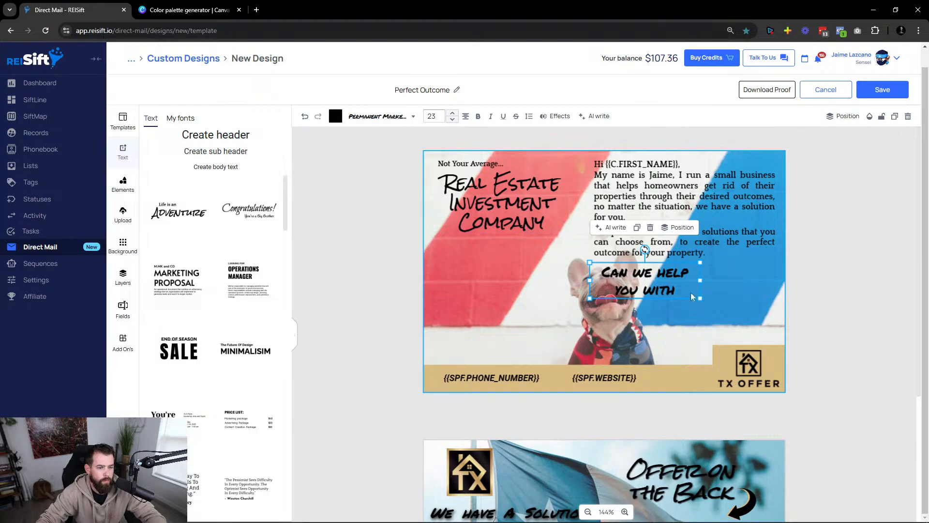
{"action": "left_click_drag", "start_coordinate": [666, 286], "coordinate": [704, 289]}
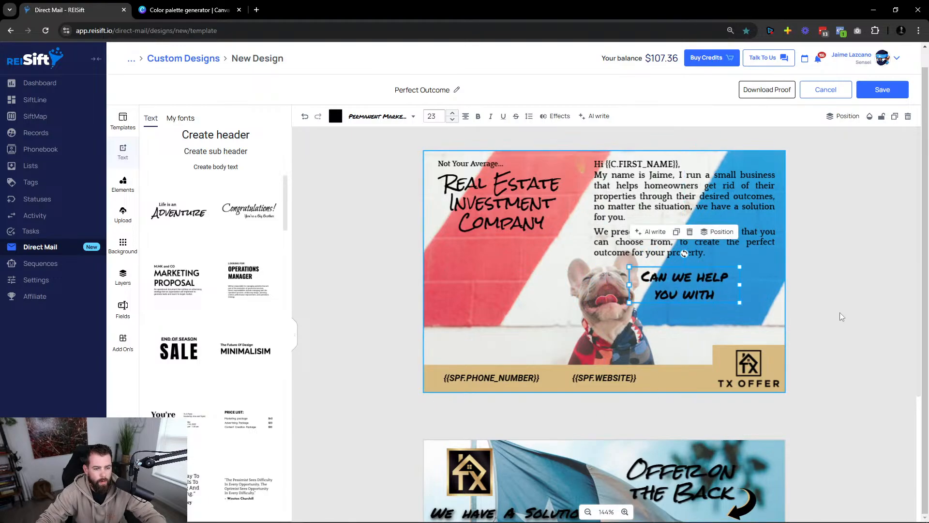
{"action": "left_click", "coordinate": [799, 305]}
Add the reference's "{{C.PROPERTY_ADDRESS}}, {{C.PROPERTY_CITY}}?" text directly below the "Can we help you with" heading, using a copy of the phone-number text.
{"action": "key", "text": "alt+Tab"}
{"action": "triple_click", "coordinate": [723, 318]}
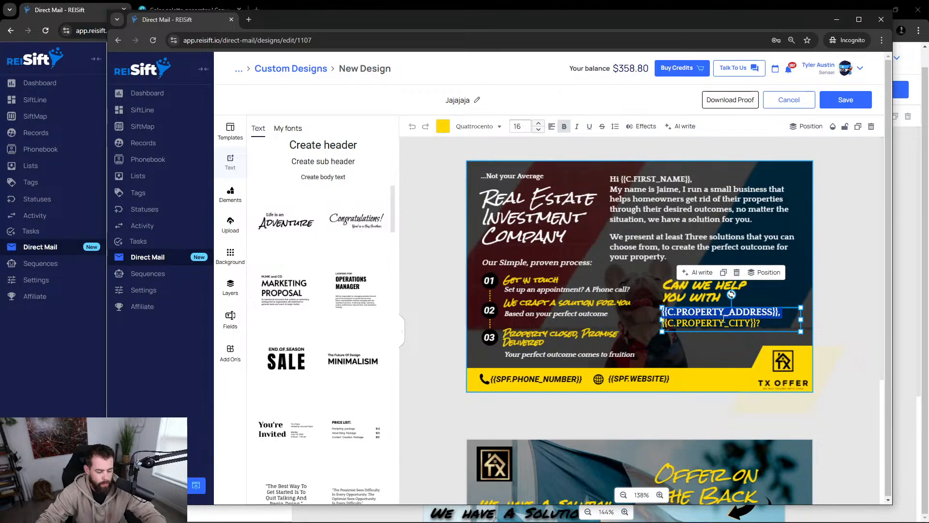
{"action": "key", "text": "ctrl+a"}
{"action": "key", "text": "ctrl+c"}
{"action": "key", "text": "alt+Tab"}
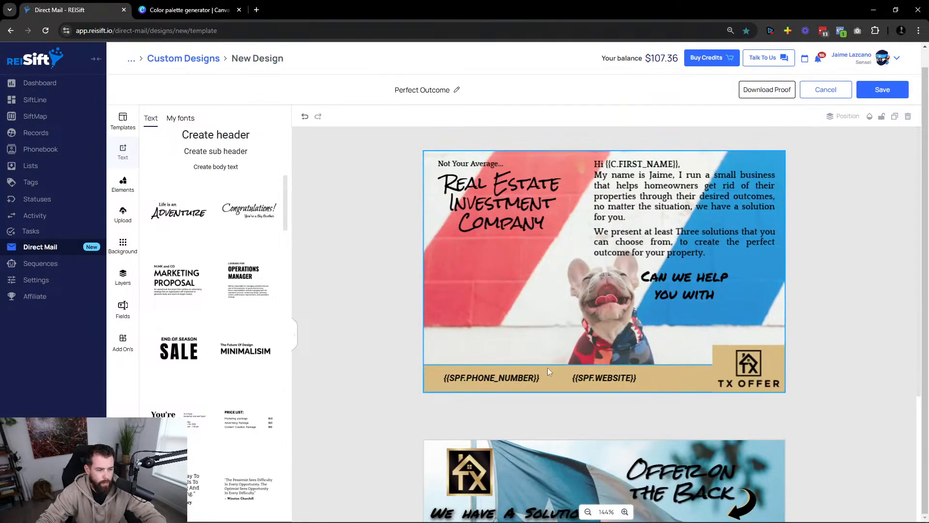
{"action": "key", "text": "ctrl+v"}
{"action": "left_click_drag", "start_coordinate": [649, 345], "coordinate": [712, 323]}
{"action": "left_click", "coordinate": [619, 265]}
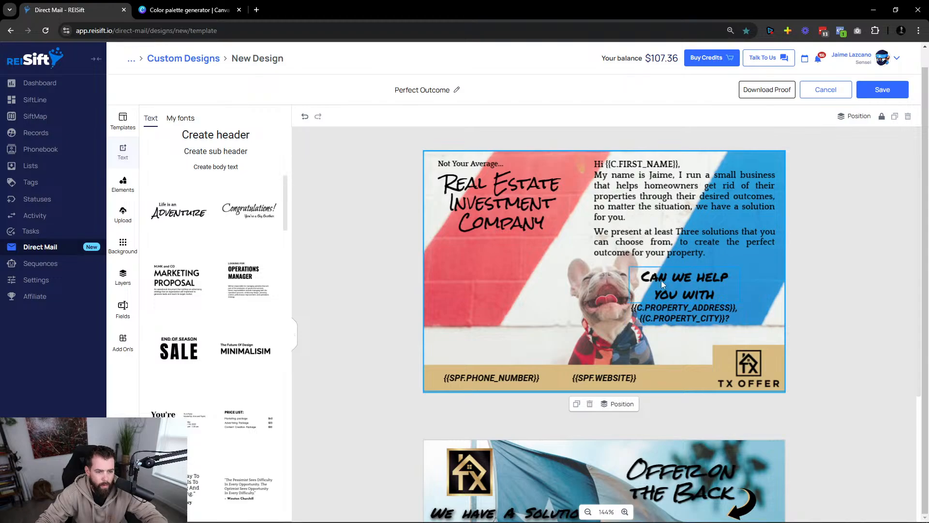
{"action": "left_click", "coordinate": [815, 297]}
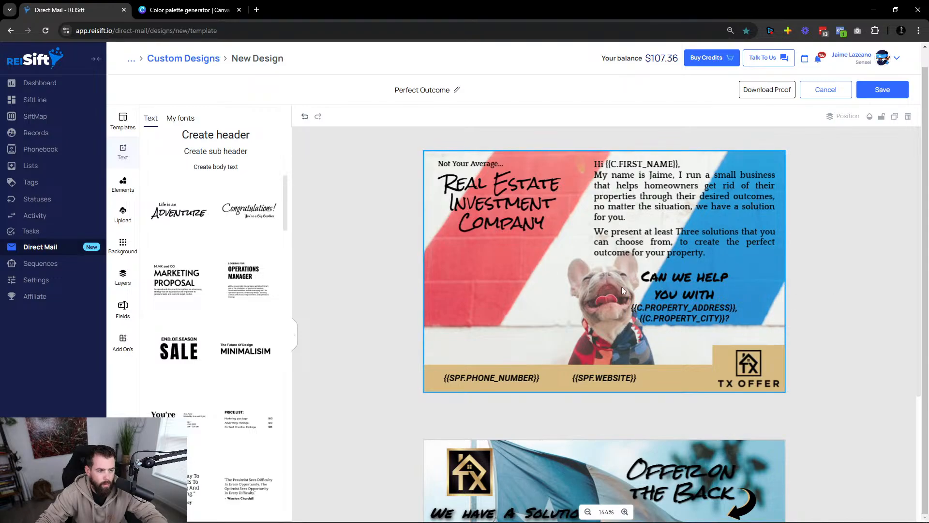
Select the "Can we help you with" heading together with the property-address text and move both slightly left, over the dog's face.
{"action": "left_click", "coordinate": [699, 280]}
{"action": "left_click", "coordinate": [693, 312]}
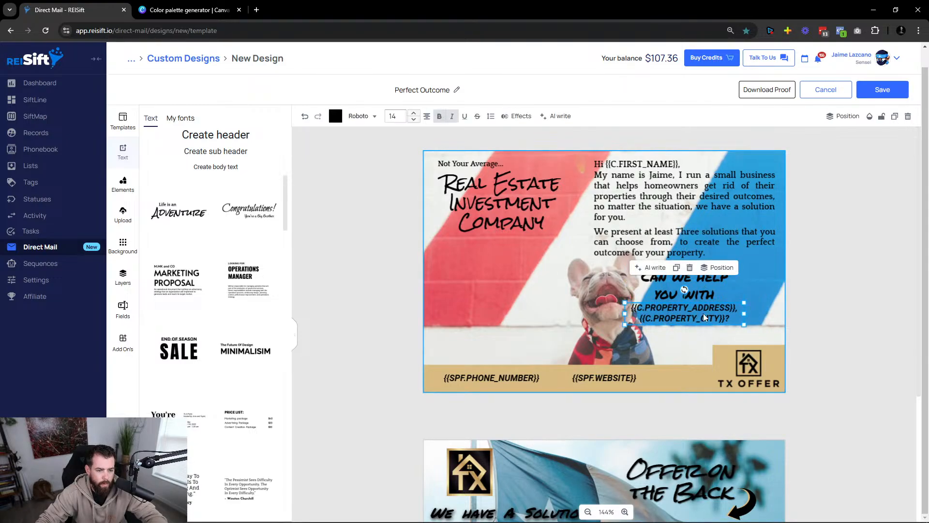
{"action": "left_click", "coordinate": [674, 288], "text": "shift"}
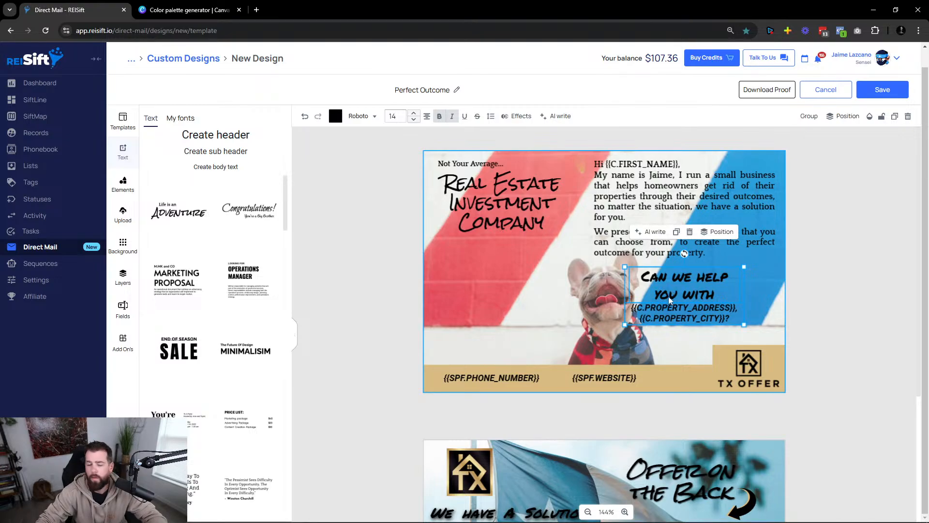
{"action": "left_click_drag", "start_coordinate": [668, 297], "coordinate": [646, 295]}
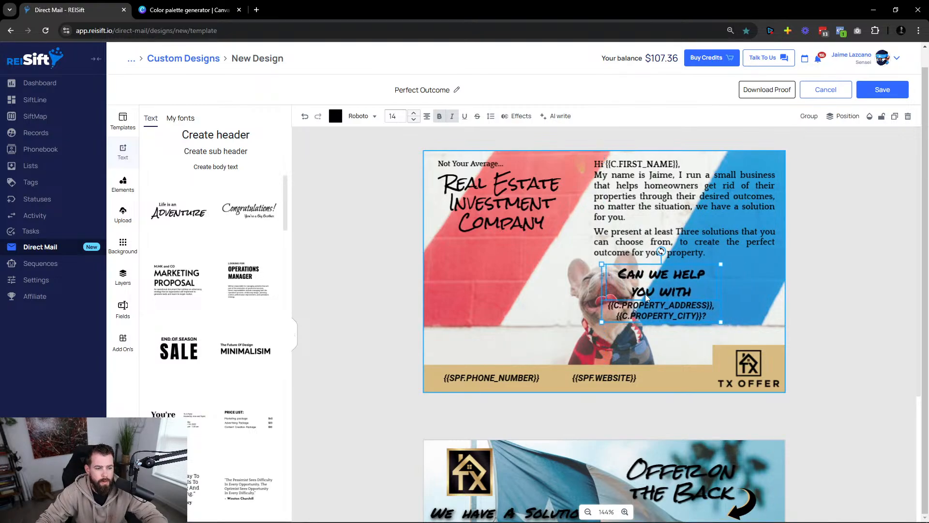
{"action": "left_click", "coordinate": [717, 337]}
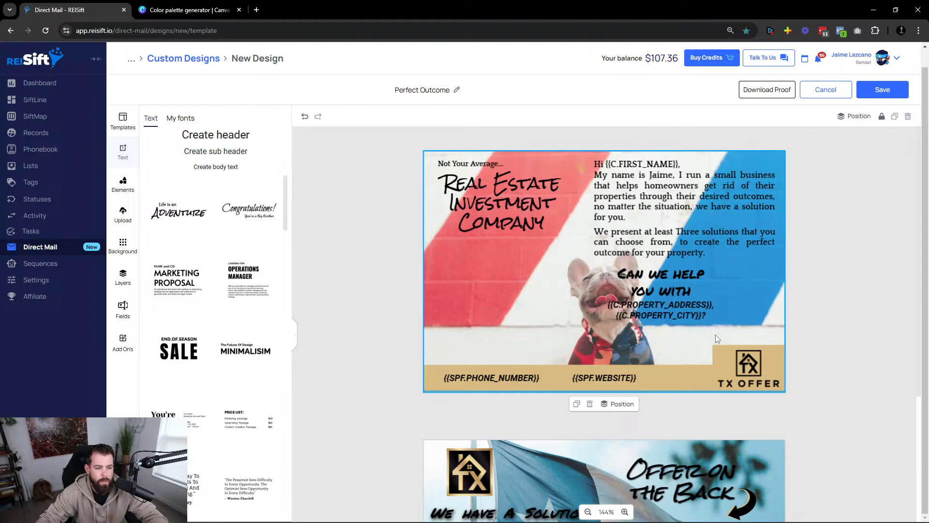
Enlarge the property-address text slightly, keeping it beneath the "Can we help you with" heading.
{"action": "left_click", "coordinate": [683, 314]}
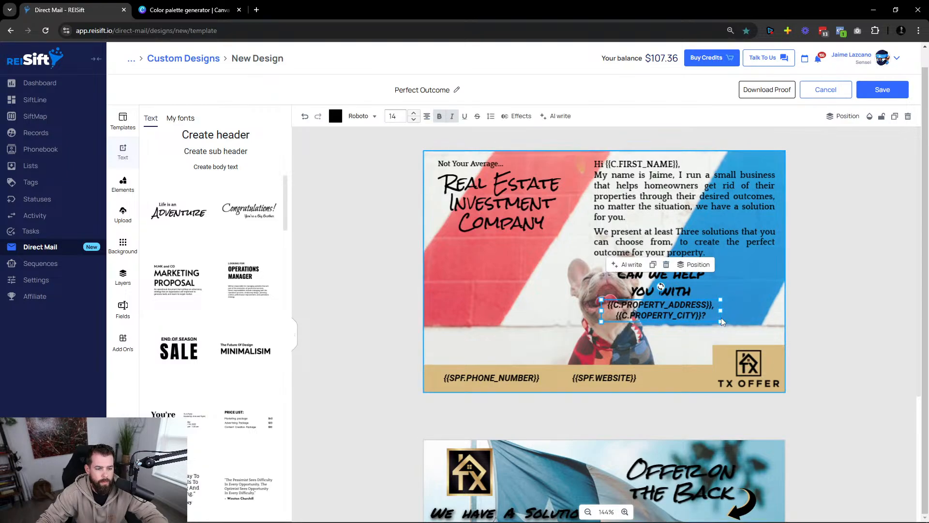
{"action": "mouse_move", "coordinate": [723, 320]}
{"action": "left_mouse_down"}
{"action": "mouse_move", "coordinate": [743, 337]}
{"action": "mouse_move", "coordinate": [718, 324]}
{"action": "left_mouse_up"}
{"action": "left_click", "coordinate": [830, 326]}
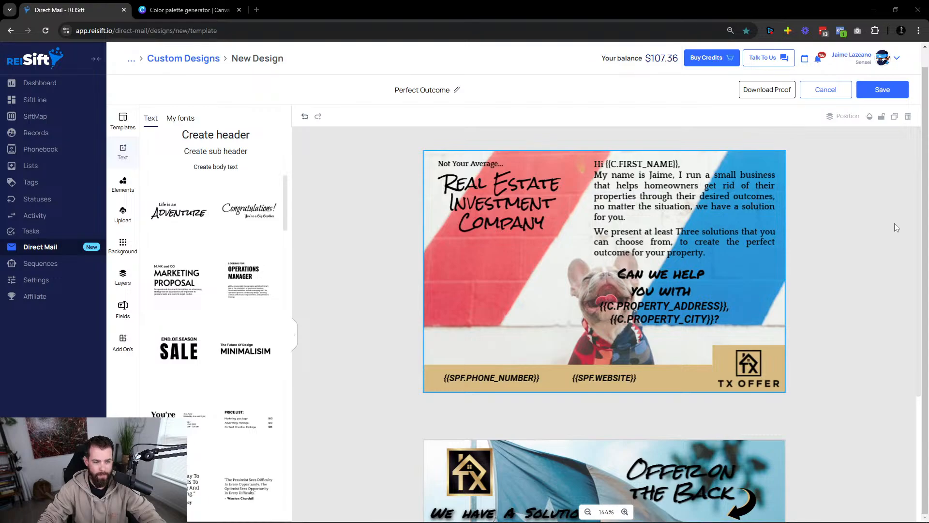
Check the reference postcard and left-align the "Can we help you with" heading.
{"action": "left_click", "coordinate": [668, 285]}
{"action": "key", "text": "alt+Tab"}
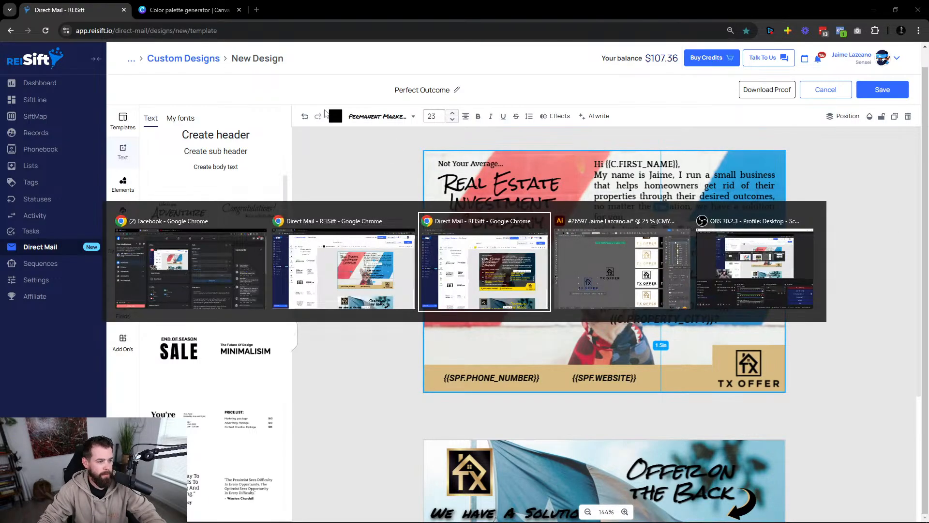
{"action": "key", "text": "alt+Tab"}
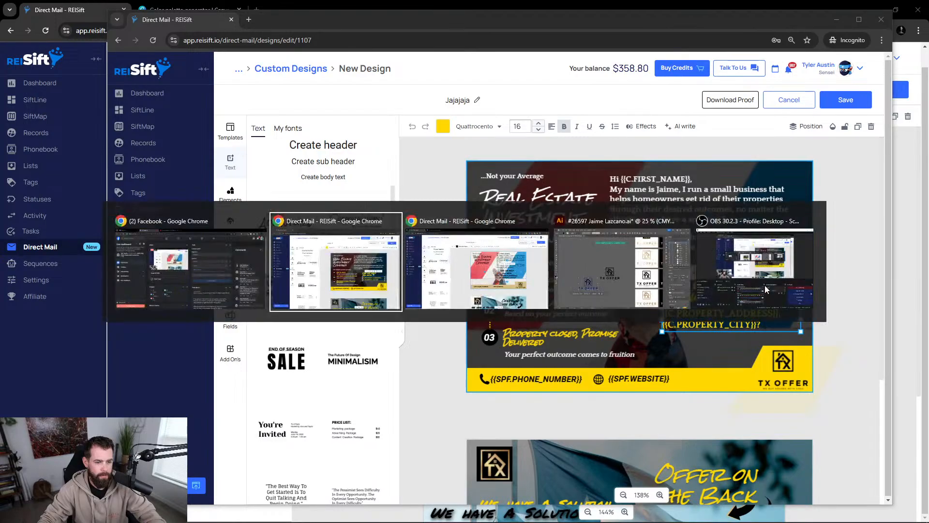
{"action": "left_click", "coordinate": [78, 14]}
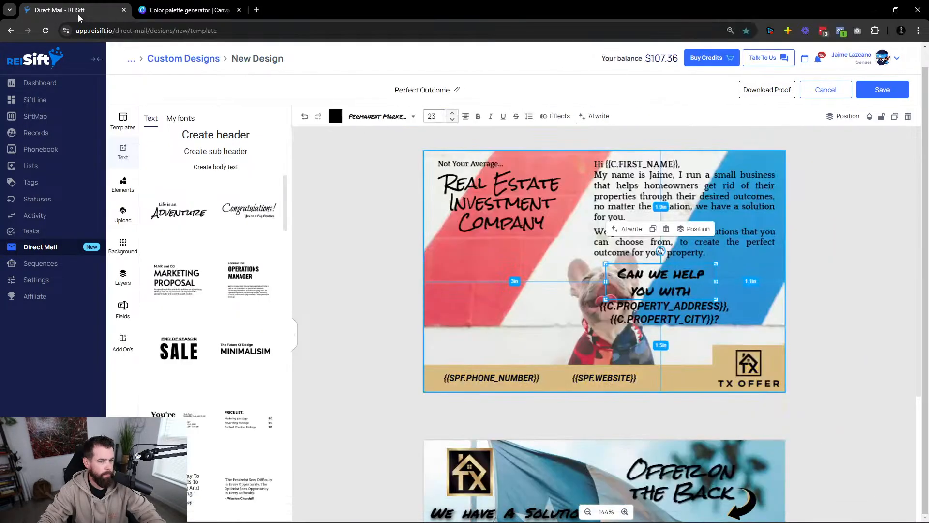
{"action": "double_click", "coordinate": [465, 117]}
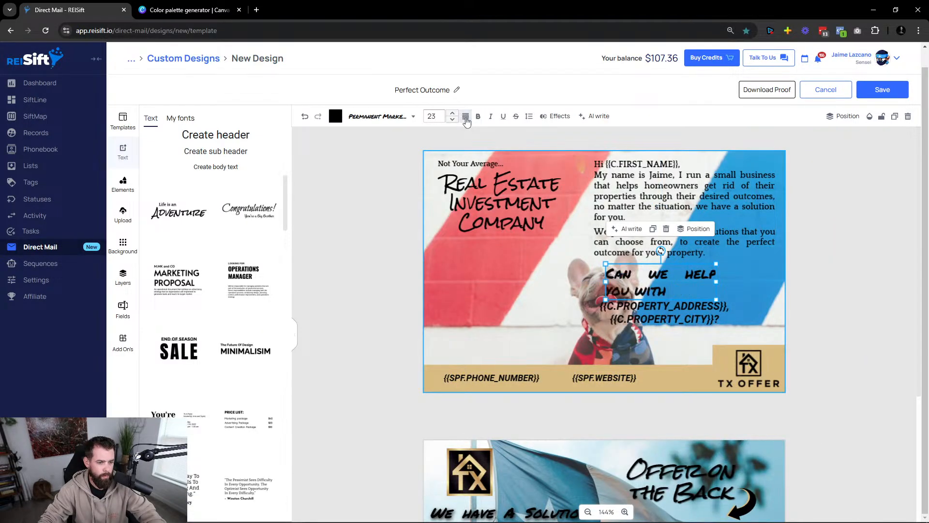
{"action": "left_click", "coordinate": [466, 119]}
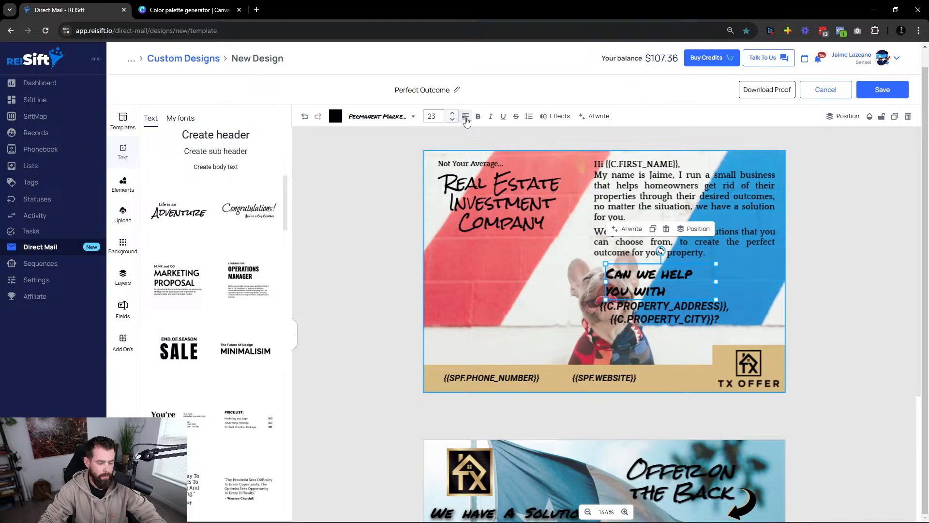
Add a colon after "Can we help you with" and shift the property-address text right so it sits indented below the heading.
{"action": "double_click", "coordinate": [667, 288]}
{"action": "left_click", "coordinate": [669, 289]}
{"action": "type", "text": ":"}
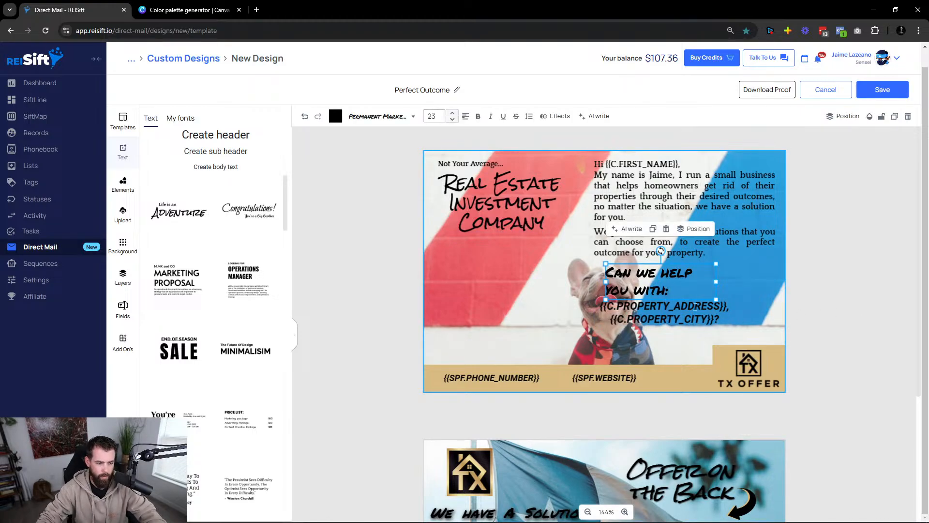
{"action": "left_click_drag", "start_coordinate": [695, 307], "coordinate": [719, 309]}
{"action": "left_click", "coordinate": [821, 328]}
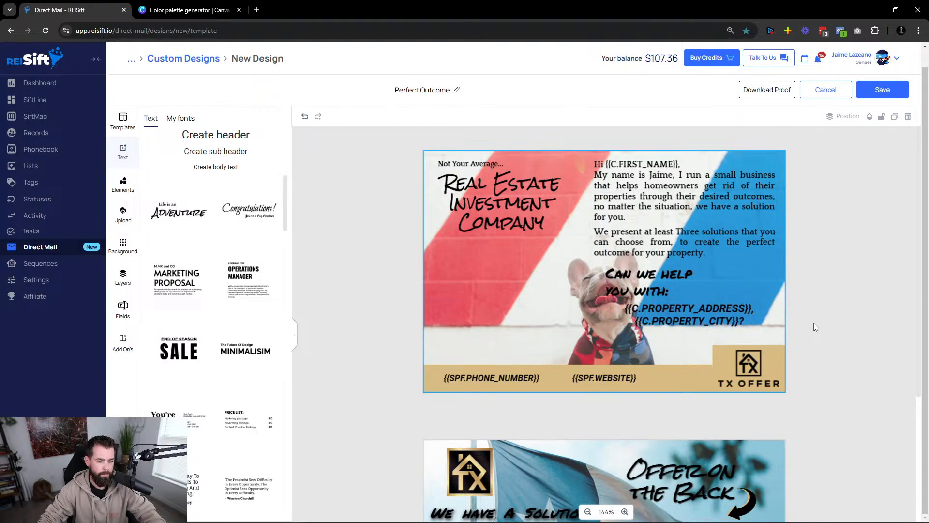
Unlock the white overlay on the dog-photo side and set its transparency to 5.
{"action": "left_click", "coordinate": [543, 293]}
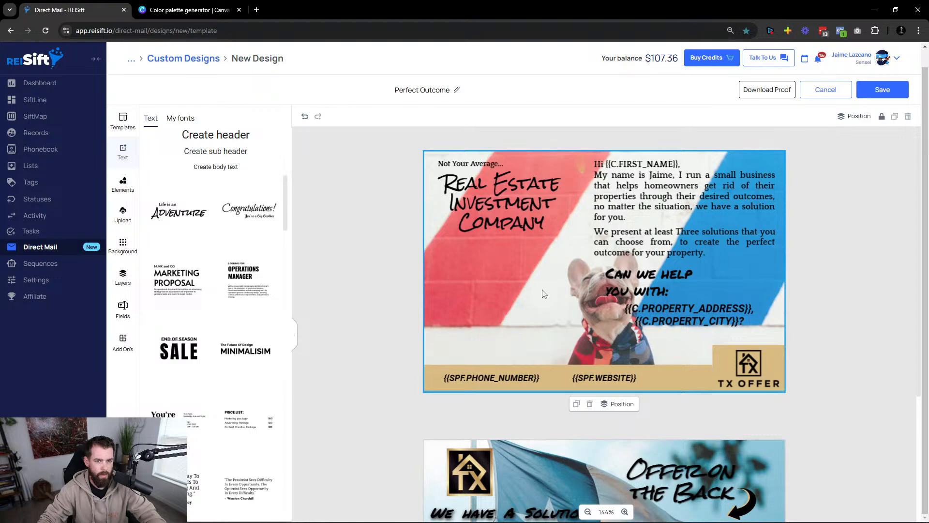
{"action": "left_click", "coordinate": [881, 116]}
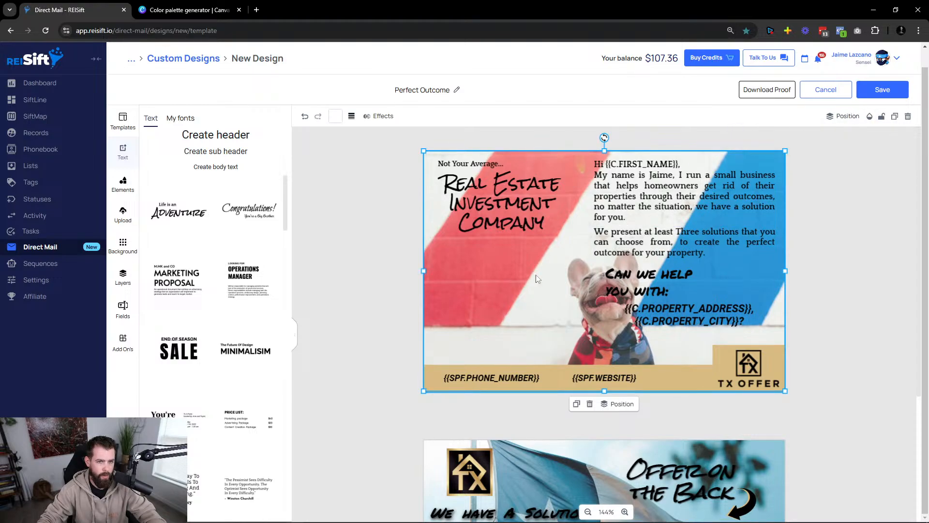
{"action": "left_click", "coordinate": [335, 116]}
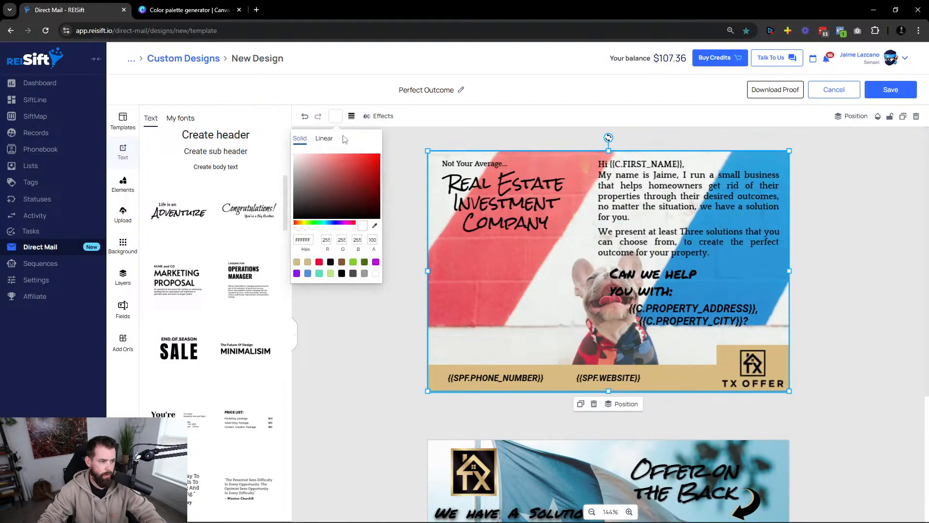
{"action": "left_click", "coordinate": [879, 117]}
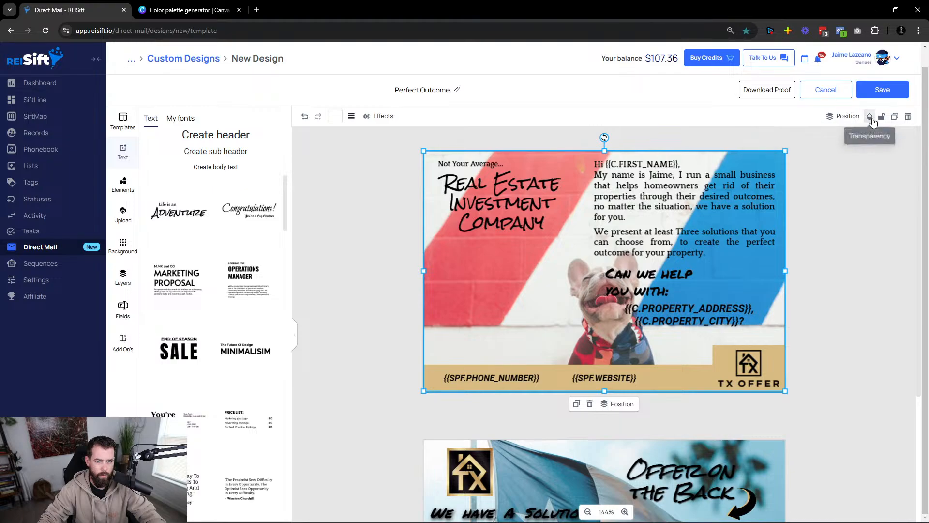
{"action": "left_click", "coordinate": [869, 117]}
{"action": "left_click_drag", "start_coordinate": [843, 149], "coordinate": [833, 149]}
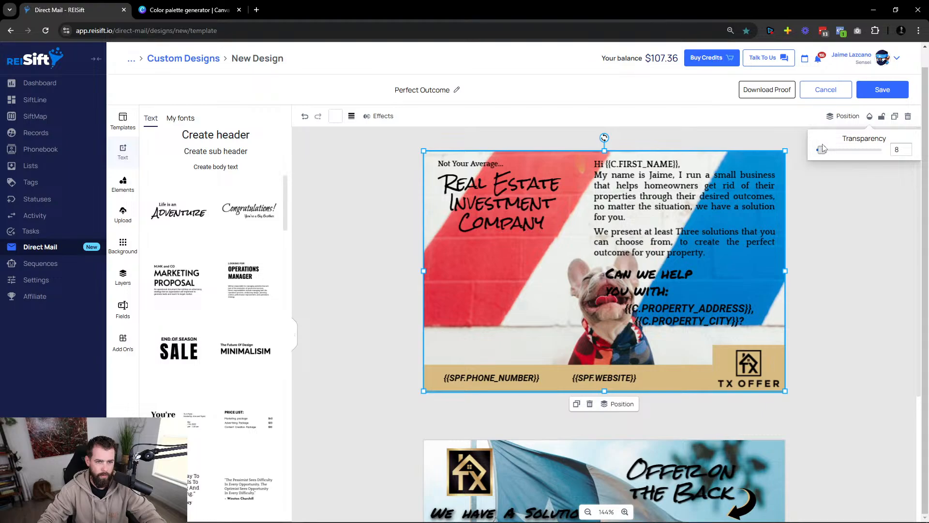
{"action": "left_click_drag", "start_coordinate": [819, 145], "coordinate": [808, 147]}
{"action": "mouse_move", "coordinate": [819, 145]}
{"action": "left_mouse_down"}
{"action": "mouse_move", "coordinate": [864, 149]}
{"action": "mouse_move", "coordinate": [822, 148]}
{"action": "left_mouse_up"}
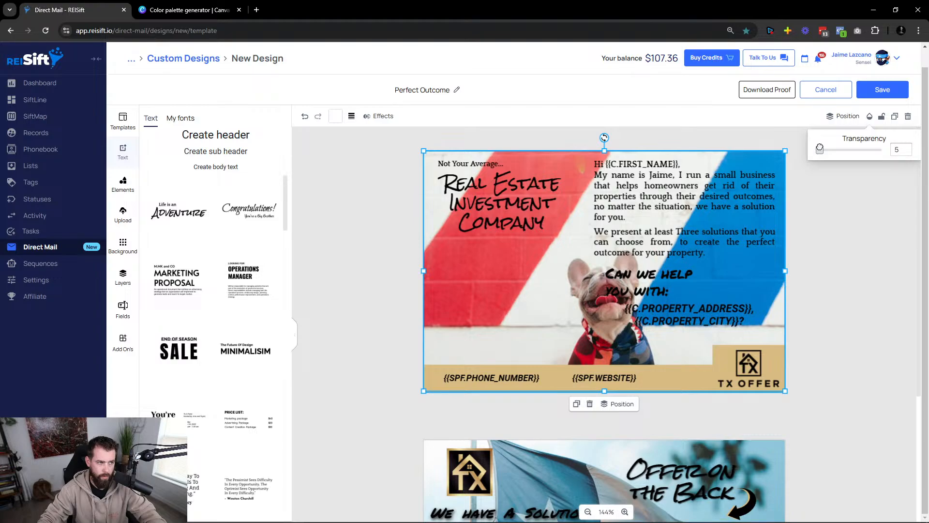
{"action": "left_click", "coordinate": [834, 196]}
Try grey for the dog-photo overlay, then set its solid colour to black.
{"action": "left_click", "coordinate": [475, 282]}
{"action": "left_click", "coordinate": [338, 116]}
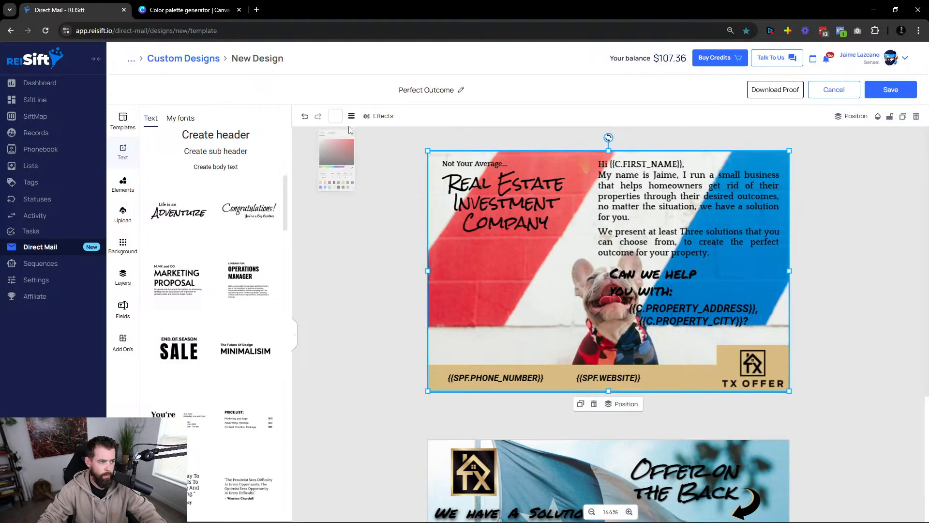
{"action": "left_click", "coordinate": [364, 274]}
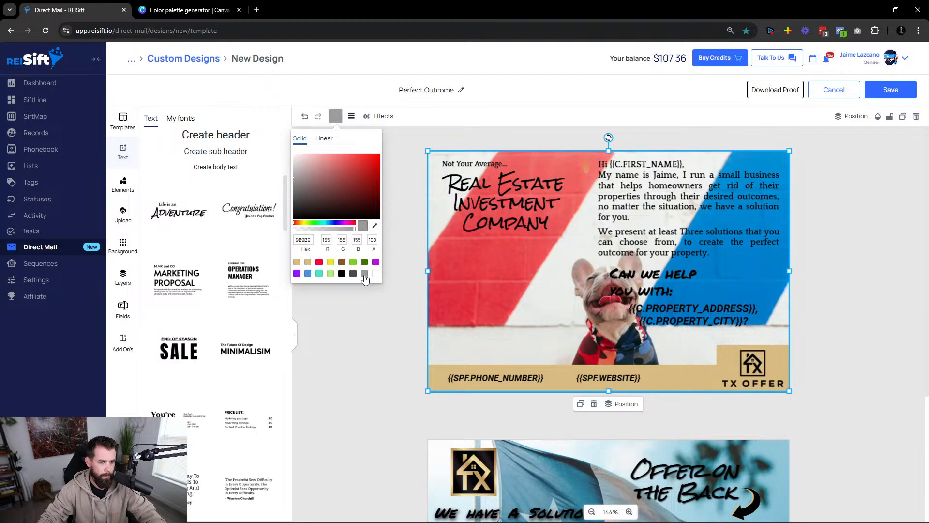
{"action": "left_click", "coordinate": [341, 273]}
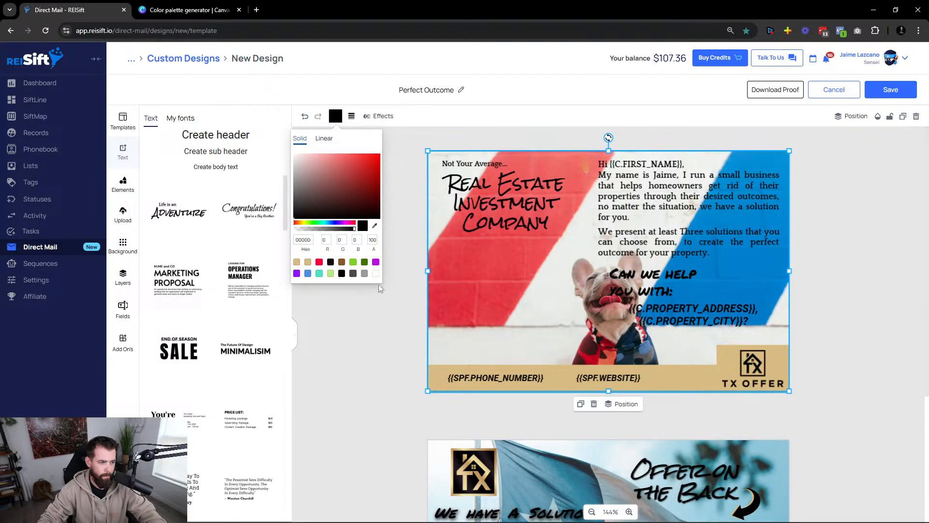
{"action": "left_click", "coordinate": [492, 315]}
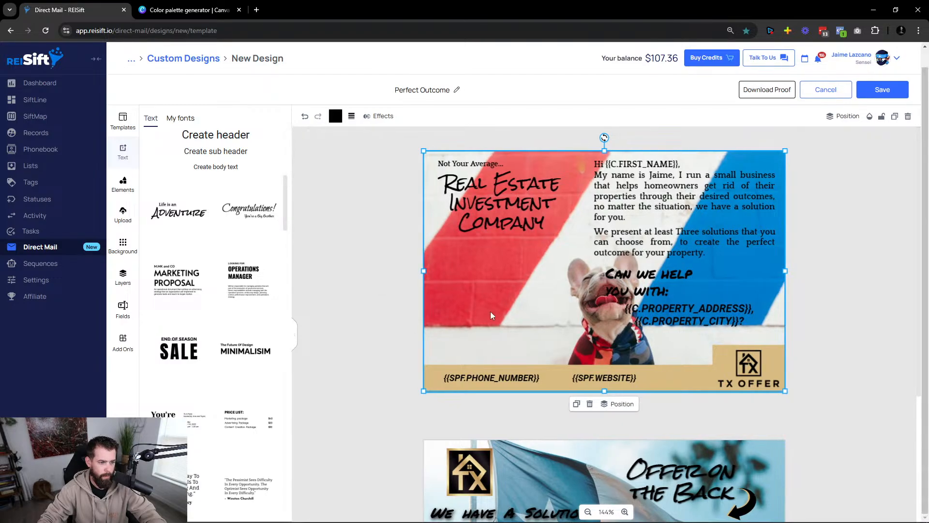
Set the black dog-photo overlay's transparency to 10.
{"action": "left_click", "coordinate": [869, 116]}
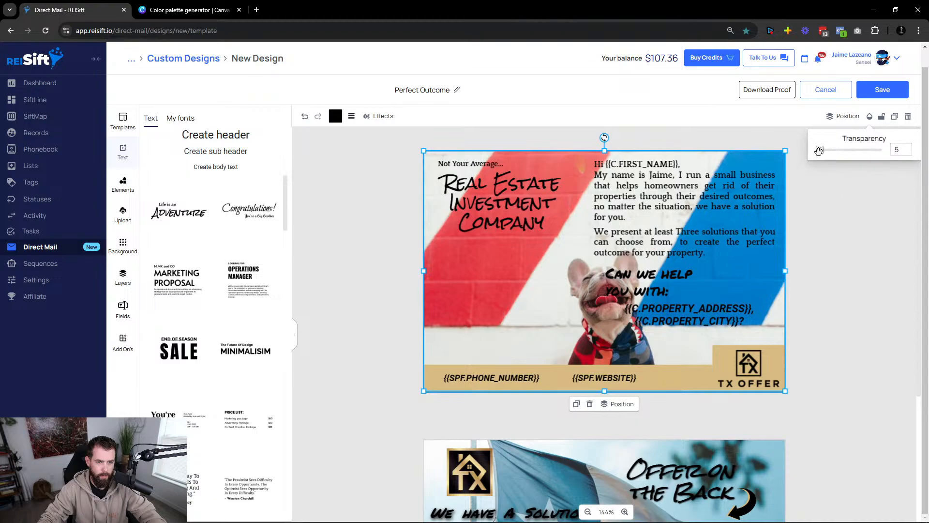
{"action": "mouse_move", "coordinate": [825, 148]}
{"action": "left_mouse_down"}
{"action": "mouse_move", "coordinate": [866, 149]}
{"action": "mouse_move", "coordinate": [827, 165]}
{"action": "left_mouse_up"}
{"action": "left_click_drag", "start_coordinate": [821, 161], "coordinate": [823, 161]}
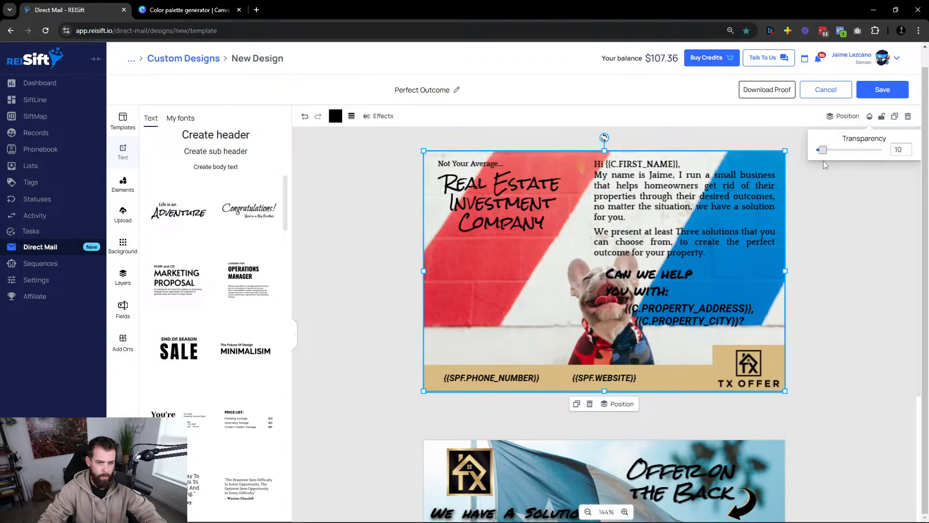
{"action": "left_click", "coordinate": [841, 329]}
Try a black overlay with transparency 5 on the flag-photo side.
{"action": "scroll", "coordinate": [841, 327], "scroll_direction": "down", "scroll_amount": 3}
{"action": "left_click", "coordinate": [600, 341]}
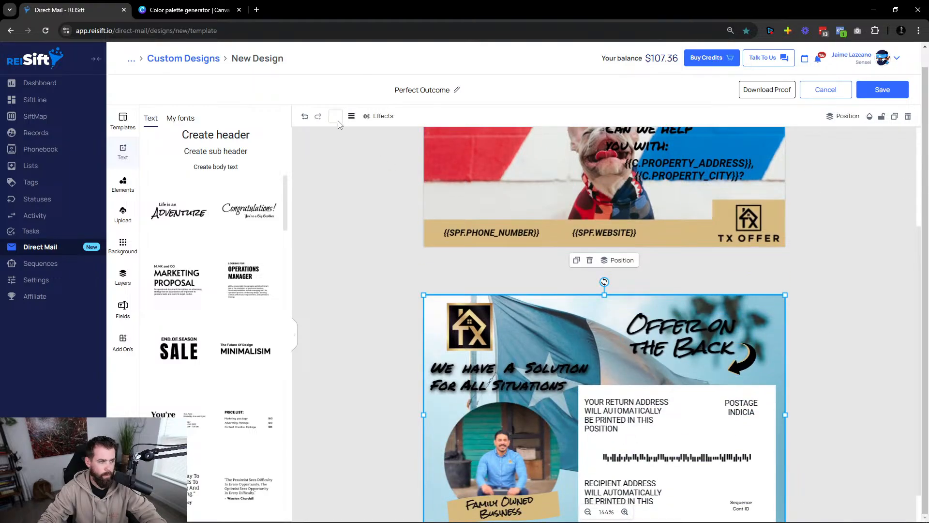
{"action": "left_click", "coordinate": [336, 118]}
{"action": "left_click", "coordinate": [341, 274]}
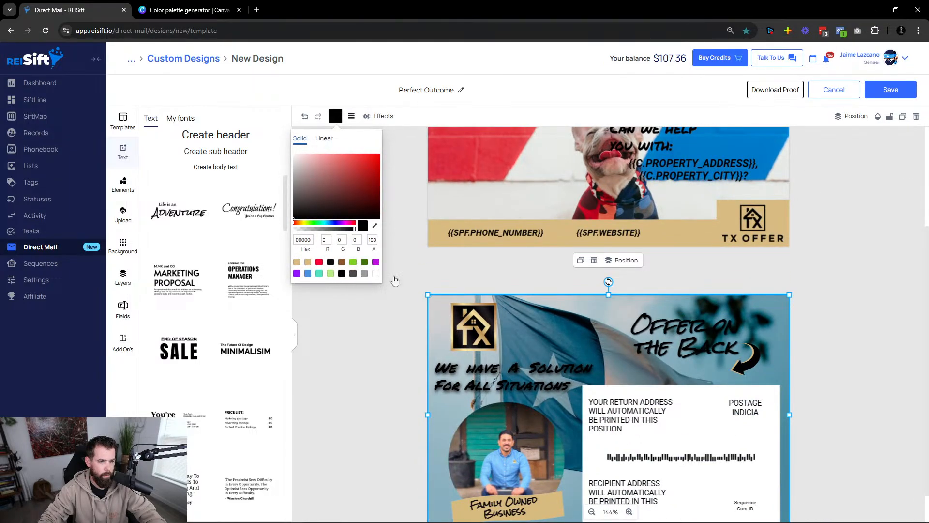
{"action": "left_click", "coordinate": [877, 116]}
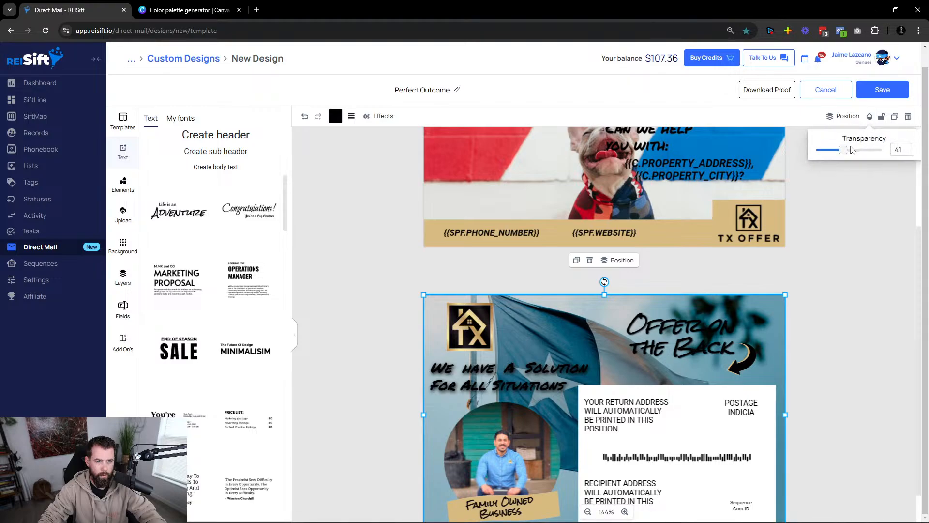
{"action": "left_click_drag", "start_coordinate": [844, 150], "coordinate": [828, 150]}
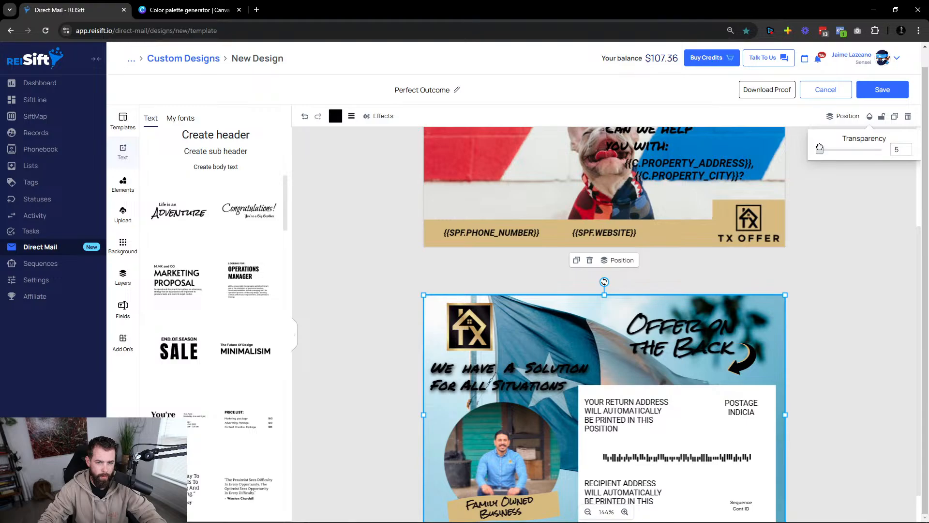
{"action": "left_click", "coordinate": [861, 317]}
Set the flag-photo overlay's solid colour to white and its transparency to about 42.
{"action": "scroll", "coordinate": [860, 319], "scroll_direction": "down", "scroll_amount": 1}
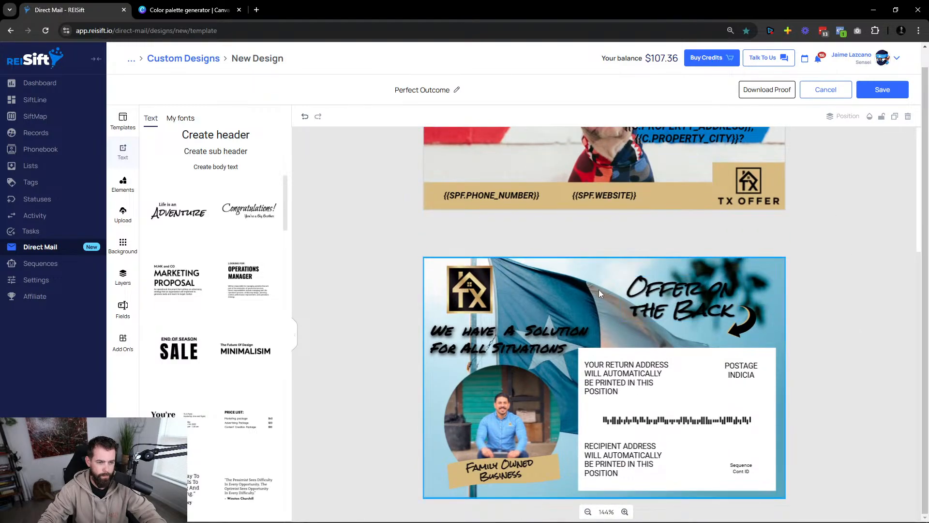
{"action": "left_click", "coordinate": [584, 278]}
{"action": "left_click", "coordinate": [335, 116]}
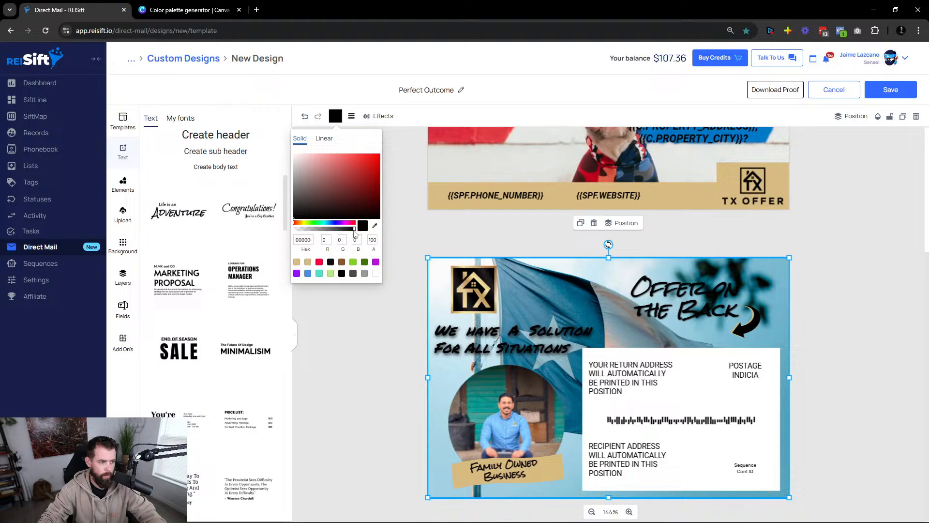
{"action": "left_click", "coordinate": [376, 273]}
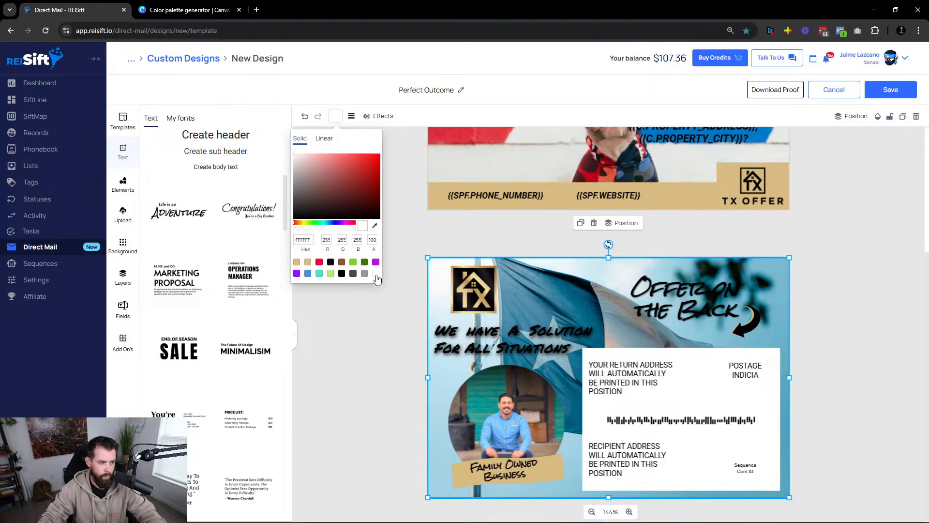
{"action": "left_click", "coordinate": [844, 116]}
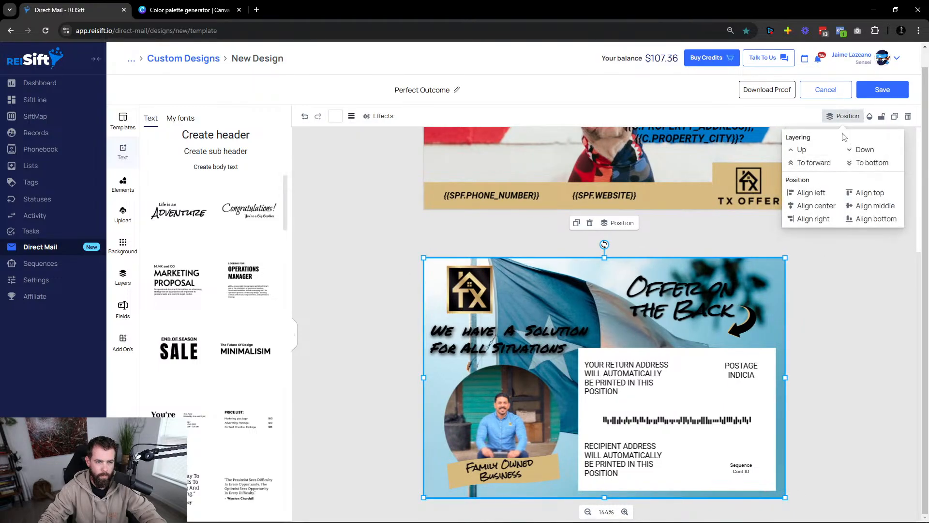
{"action": "left_click", "coordinate": [870, 117]}
{"action": "left_click_drag", "start_coordinate": [819, 150], "coordinate": [851, 161]}
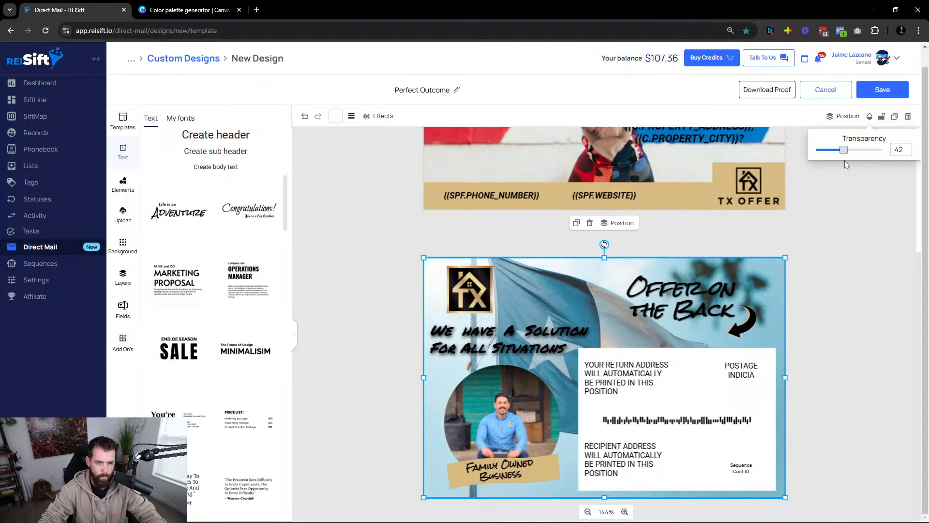
{"action": "left_click_drag", "start_coordinate": [845, 161], "coordinate": [844, 163]}
{"action": "left_click", "coordinate": [826, 216]}
{"action": "scroll", "coordinate": [816, 249], "scroll_direction": "up", "scroll_amount": 5}
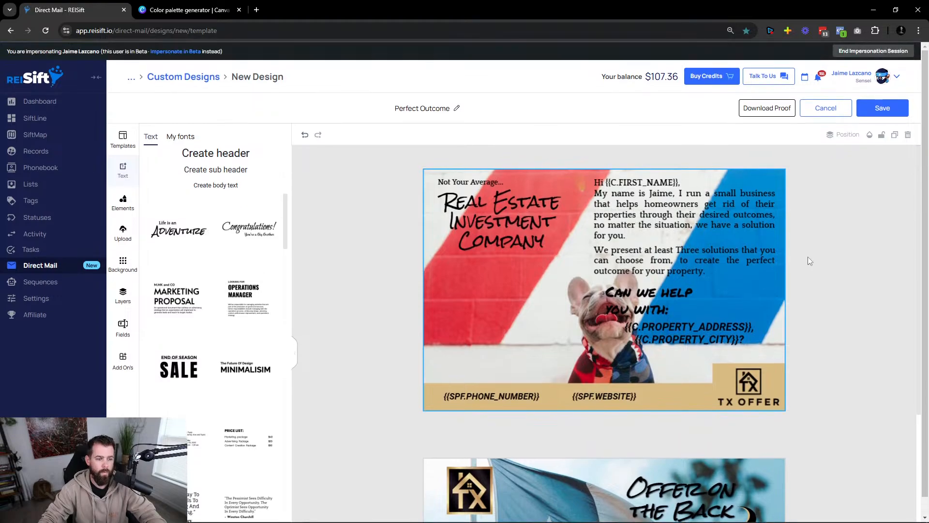
Set the transparency of the black overlay on the dog photo to about 19.
{"action": "left_click", "coordinate": [648, 315]}
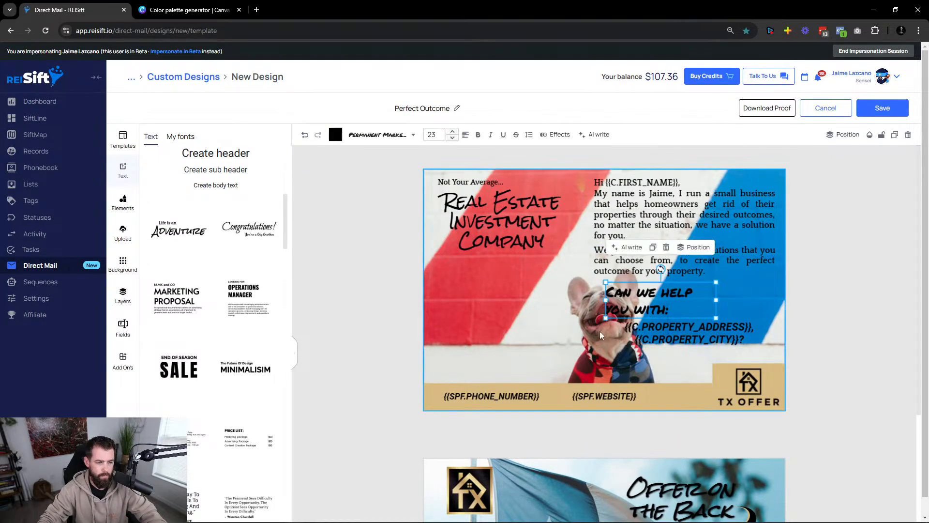
{"action": "left_click", "coordinate": [538, 329]}
{"action": "left_click", "coordinate": [869, 134]}
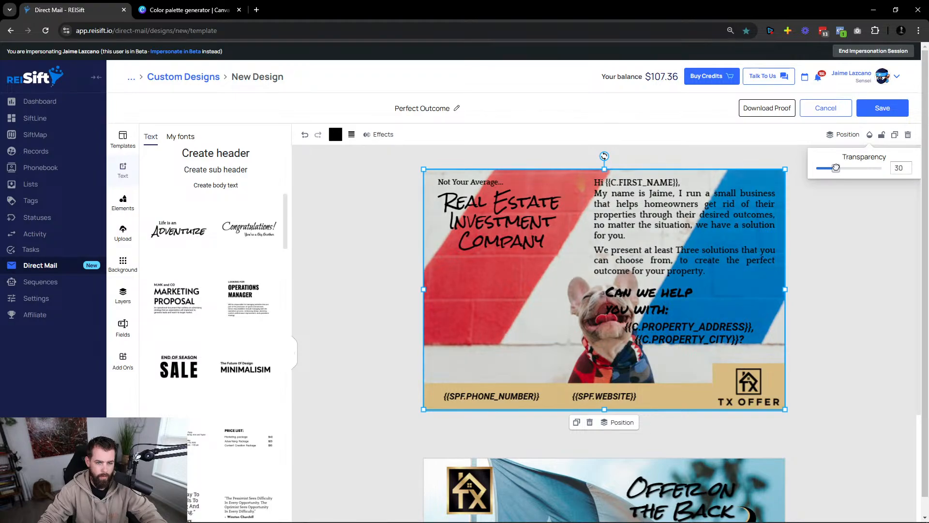
{"action": "left_click_drag", "start_coordinate": [839, 167], "coordinate": [832, 167]}
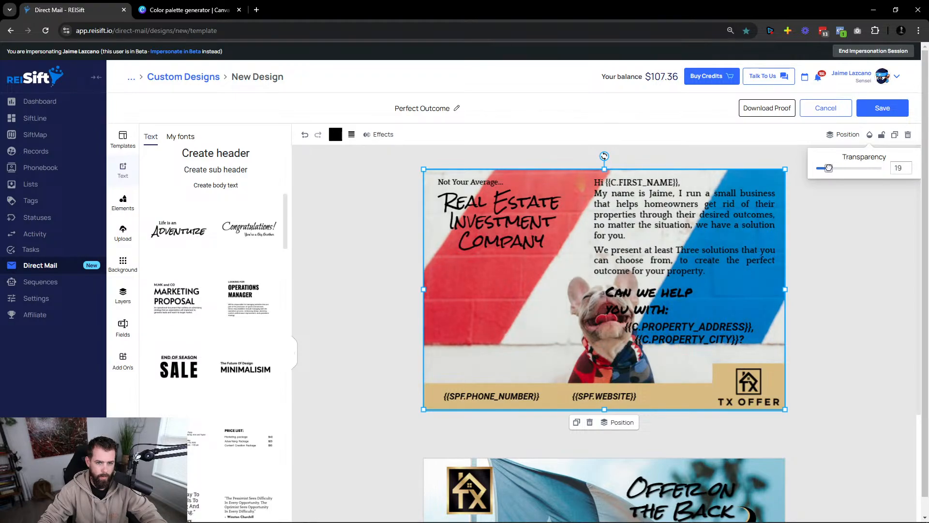
Move the "Can we help you with:" heading beside the dog's face and nudge the property address and city fields up beneath it.
{"action": "left_click_drag", "start_coordinate": [662, 296], "coordinate": [694, 301]}
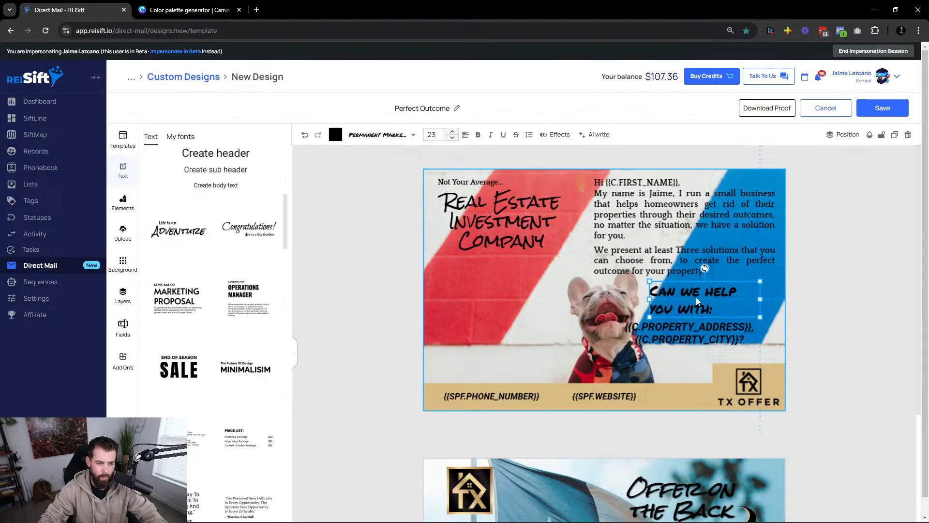
{"action": "left_click", "coordinate": [691, 322]}
{"action": "mouse_move", "coordinate": [677, 334]}
{"action": "left_mouse_down"}
{"action": "mouse_move", "coordinate": [684, 334]}
{"action": "mouse_move", "coordinate": [642, 310]}
{"action": "left_mouse_up"}
{"action": "left_click", "coordinate": [663, 307]}
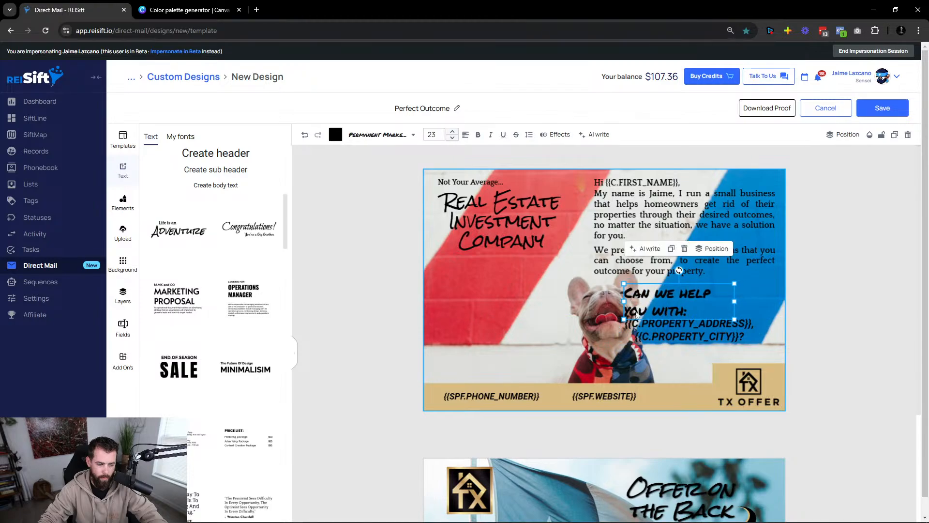
{"action": "left_click", "coordinate": [580, 317]}
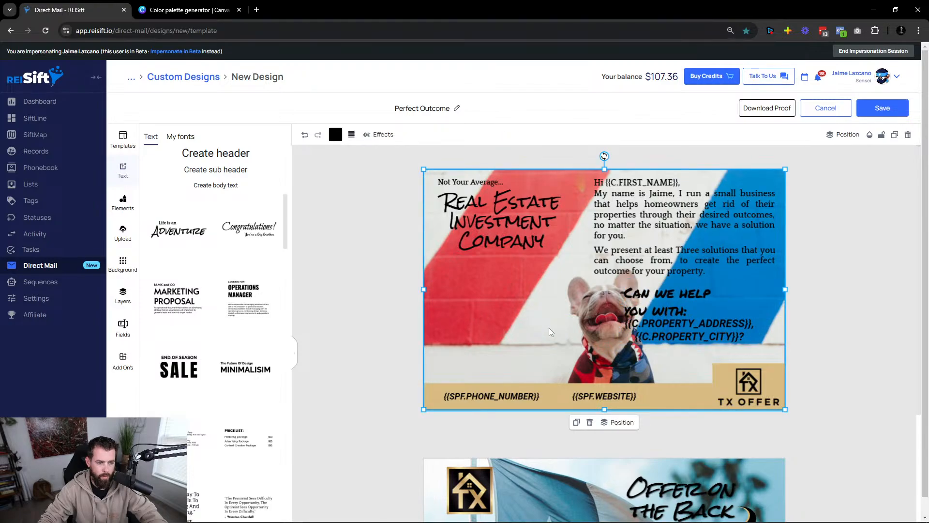
Copy the "Our Simple, proven process:" line from the reference design and return to the Perfect Outcome postcard.
{"action": "left_click", "coordinate": [186, 8]}
{"action": "key", "text": "alt+Tab"}
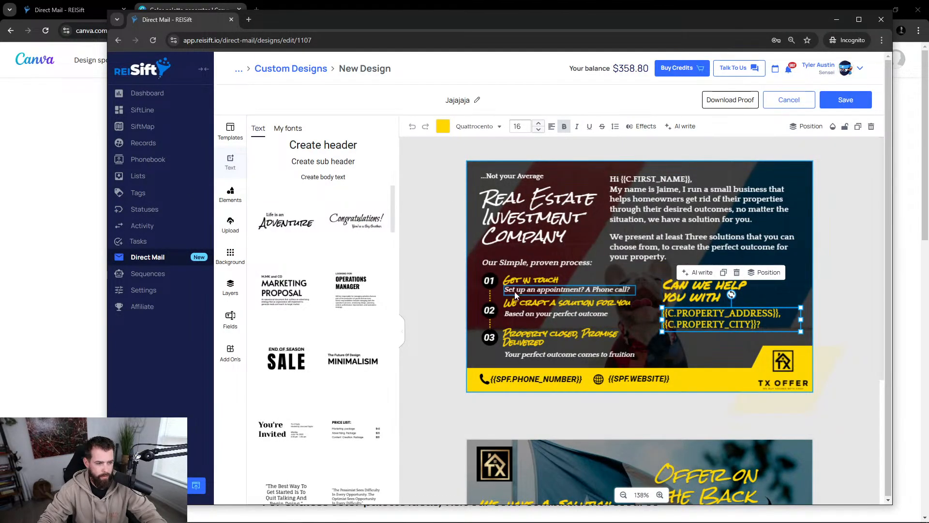
{"action": "left_click", "coordinate": [514, 262]}
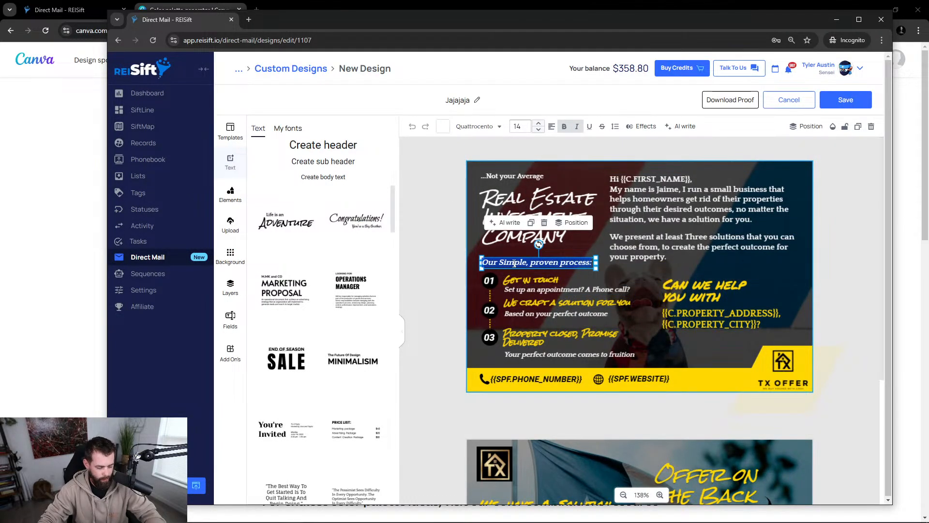
{"action": "left_click", "coordinate": [51, 10]}
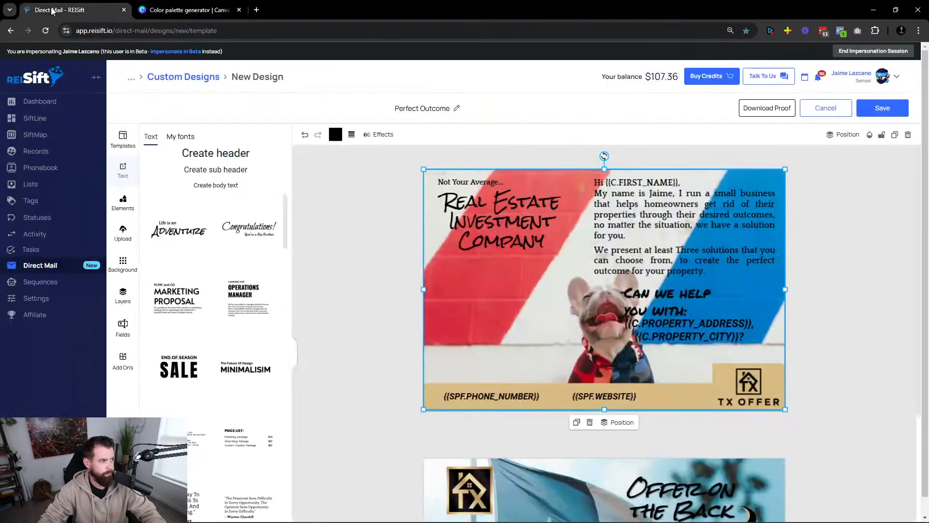
Duplicate "Not Your Average..." below the company heading, replace its text with "Our Simple, proven process:" and position it there.
{"action": "left_click", "coordinate": [309, 269]}
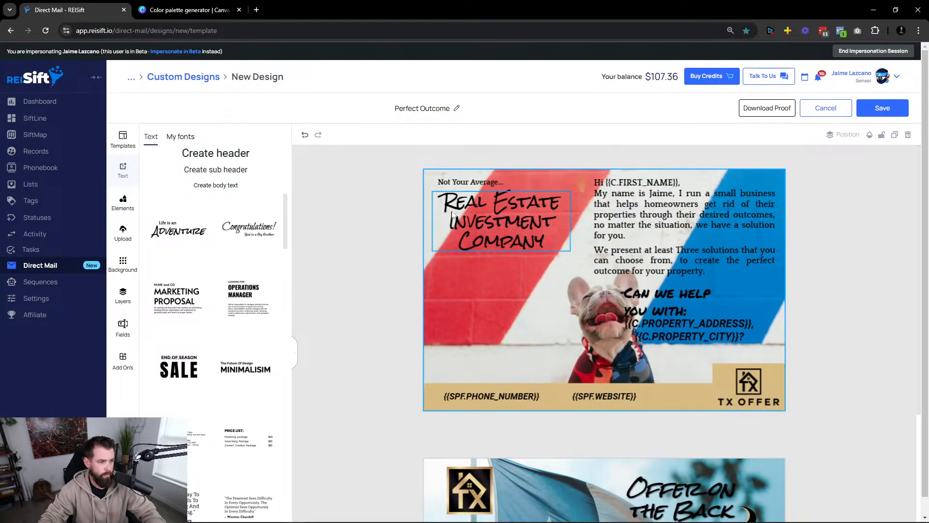
{"action": "left_click_drag", "start_coordinate": [451, 185], "coordinate": [456, 289]}
{"action": "double_click", "coordinate": [459, 288]}
{"action": "key", "text": "ctrl+a"}
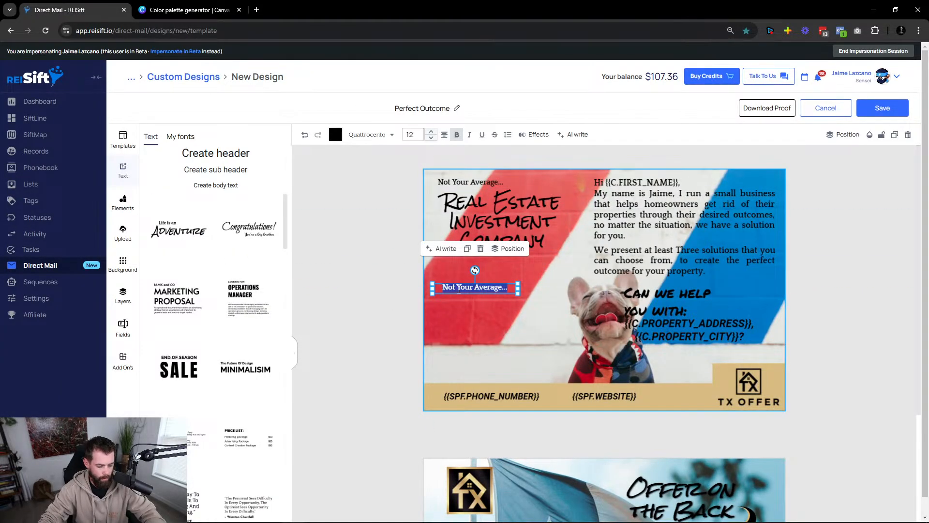
{"action": "type", "text": "Our Simple, proven process:"}
{"action": "left_click_drag", "start_coordinate": [518, 293], "coordinate": [458, 278]}
{"action": "left_click", "coordinate": [486, 307]}
{"action": "left_click", "coordinate": [378, 314]}
{"action": "left_click", "coordinate": [378, 304]}
Copy "Get in touch" from the reference and put it in a duplicate of the "Can we help you with:" heading below the process line.
{"action": "key", "text": "alt+Tab"}
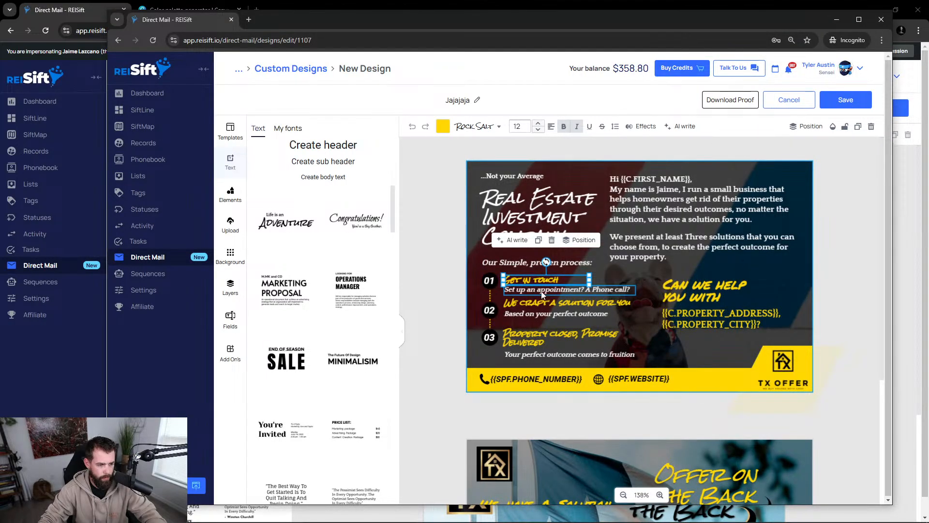
{"action": "double_click", "coordinate": [538, 280]}
{"action": "key", "text": "ctrl+c"}
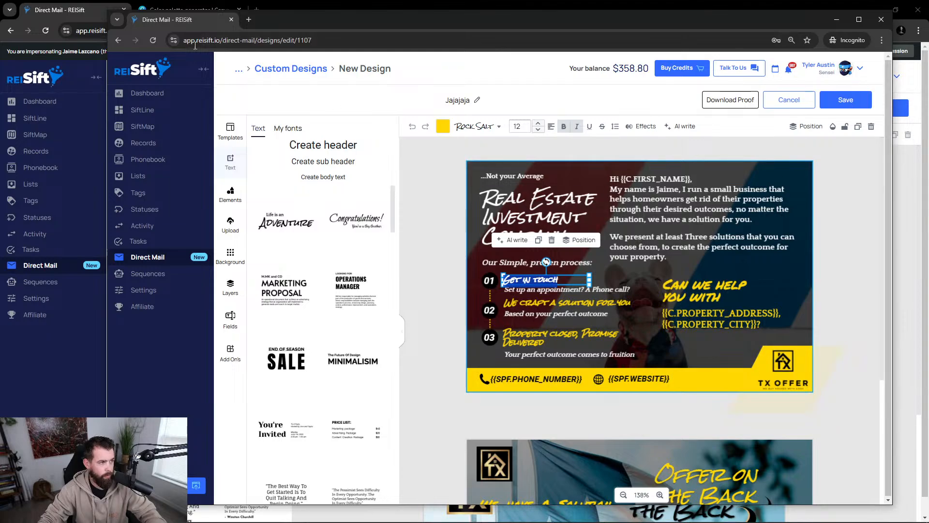
{"action": "left_click", "coordinate": [78, 17]}
{"action": "left_click", "coordinate": [600, 295]}
{"action": "left_click", "coordinate": [644, 296]}
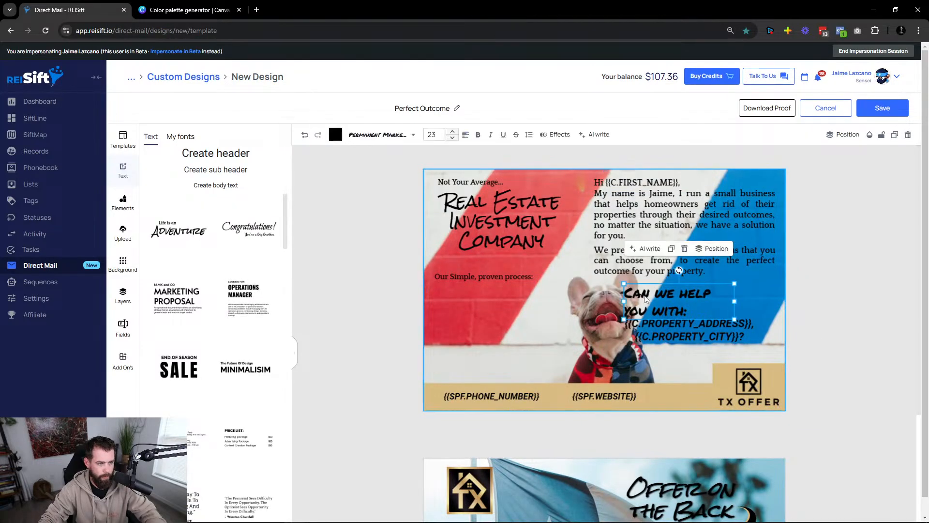
{"action": "left_click_drag", "start_coordinate": [651, 296], "coordinate": [463, 320]}
{"action": "left_click", "coordinate": [463, 319]}
{"action": "key", "text": "ctrl+a"}
{"action": "key", "text": "ctrl+v"}
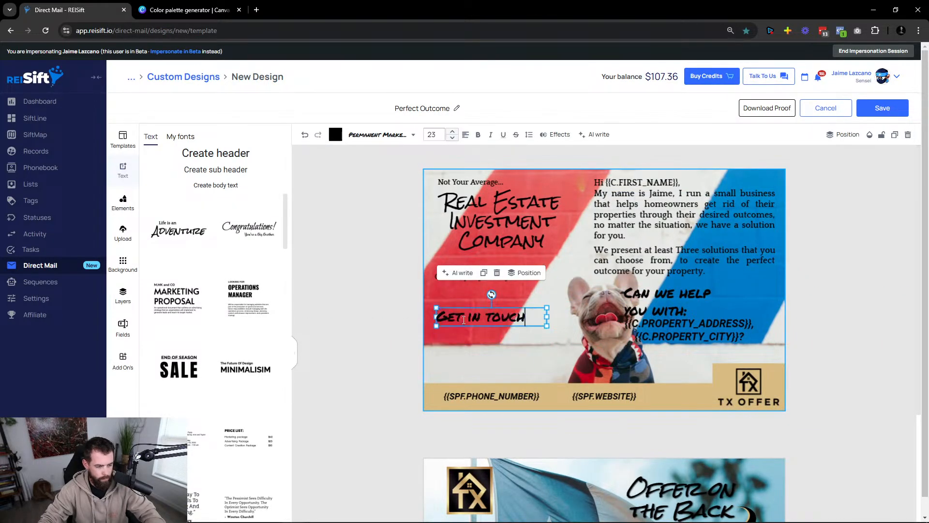
Set the "Get in touch" heading to font size 12, narrow its text box and place it under the process line.
{"action": "key", "text": "alt+Tab"}
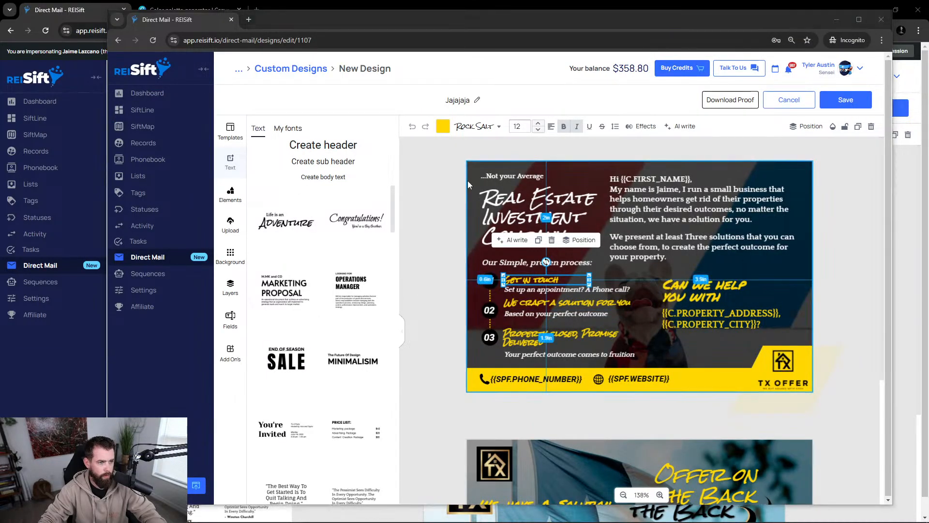
{"action": "key", "text": "alt+Tab"}
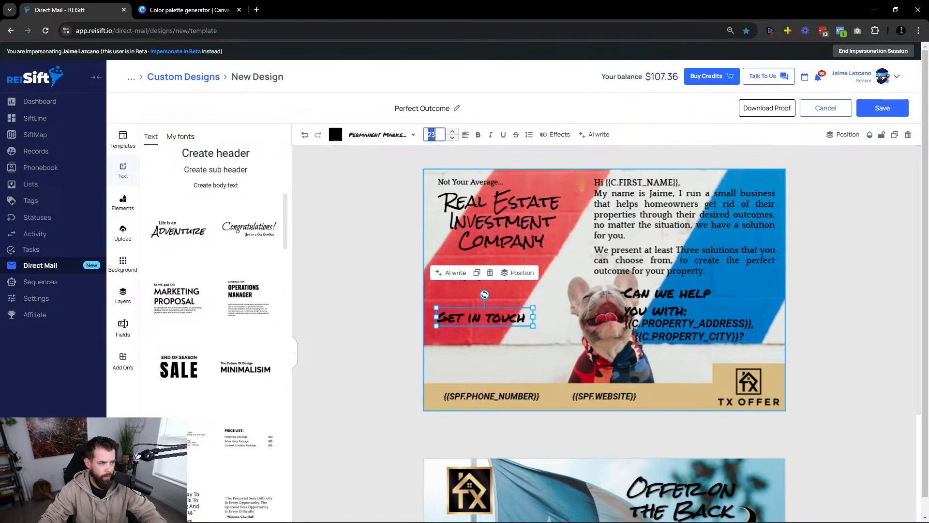
{"action": "type", "text": "12"}
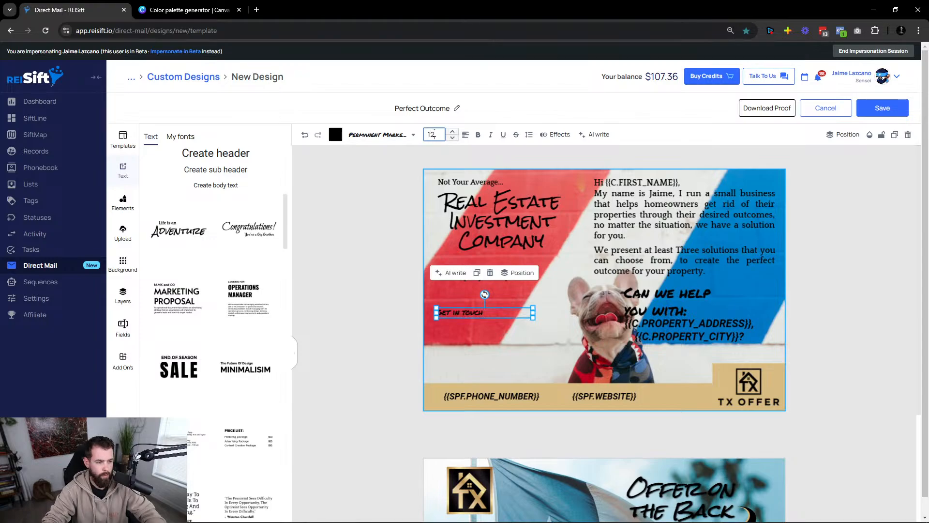
{"action": "left_click_drag", "start_coordinate": [532, 313], "coordinate": [495, 307]}
{"action": "left_click", "coordinate": [435, 315]}
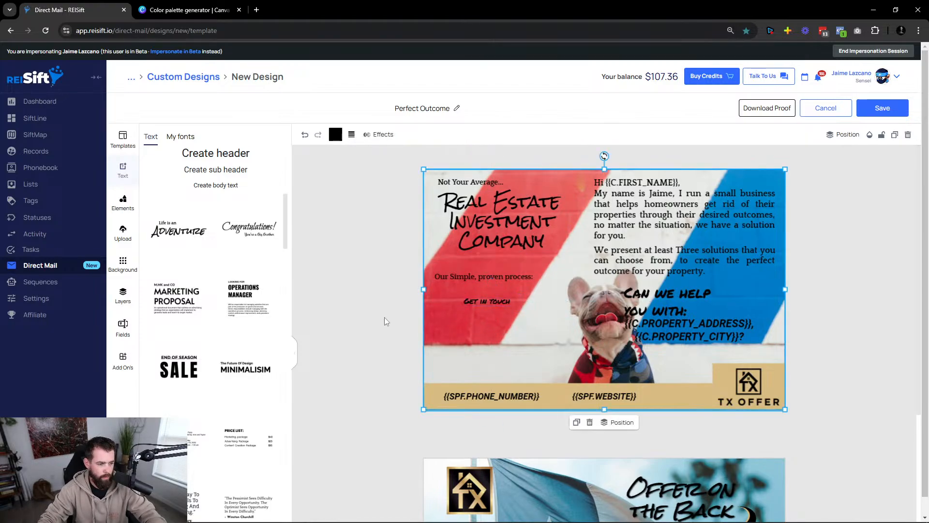
Copy the "Set up an appointment? A Phone call?" line from the reference design.
{"action": "key", "text": "alt+Tab"}
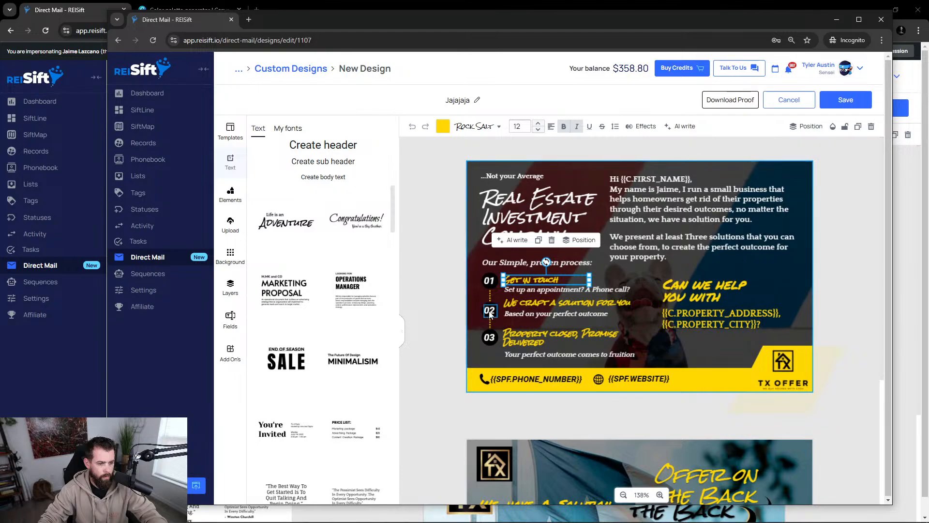
{"action": "scroll", "coordinate": [510, 352], "scroll_direction": "down", "scroll_amount": 4}
{"action": "scroll", "coordinate": [540, 343], "scroll_direction": "up", "scroll_amount": 3}
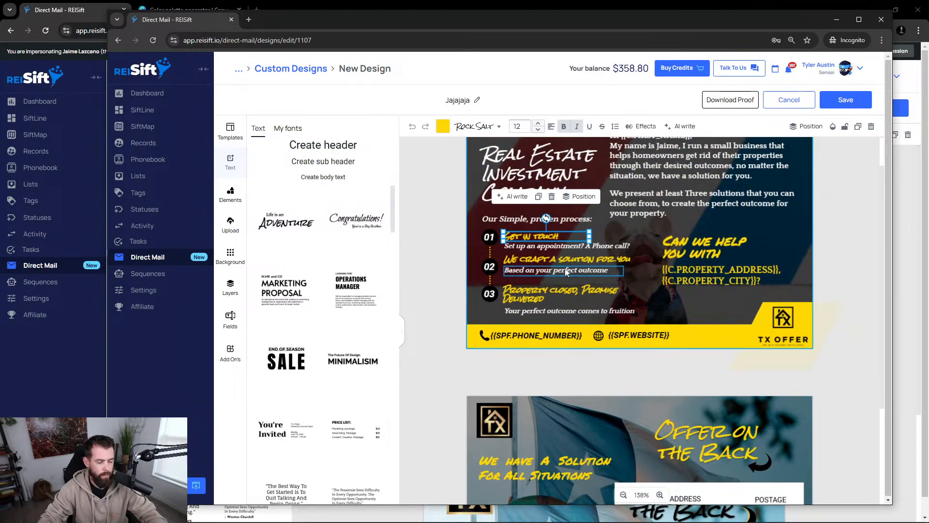
{"action": "scroll", "coordinate": [540, 344], "scroll_direction": "up", "scroll_amount": 1}
{"action": "double_click", "coordinate": [571, 291]}
{"action": "key", "text": "ctrl+c"}
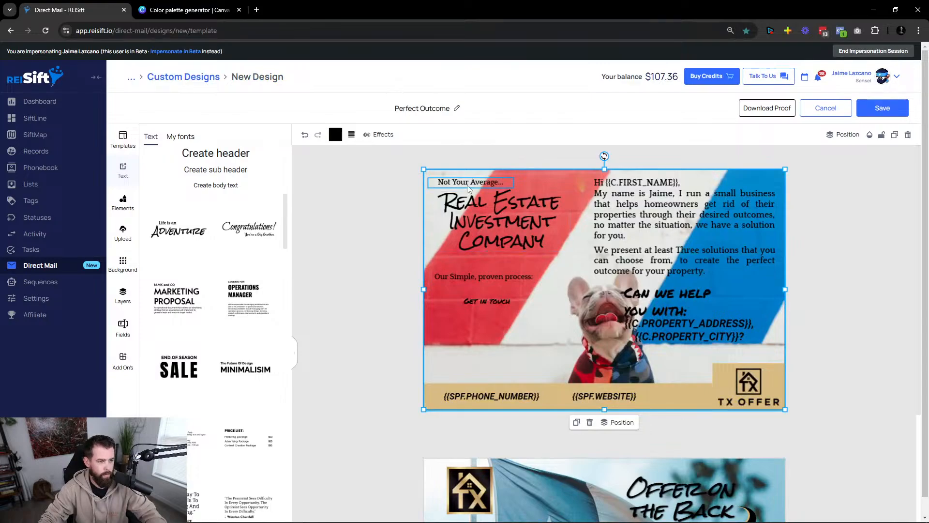
Move "Not Your Average..." under "Get in touch", replace its text with "Set up an appointment? A Phone call?" and widen its box.
{"action": "left_click", "coordinate": [467, 185]}
{"action": "left_click_drag", "start_coordinate": [470, 183], "coordinate": [491, 317]}
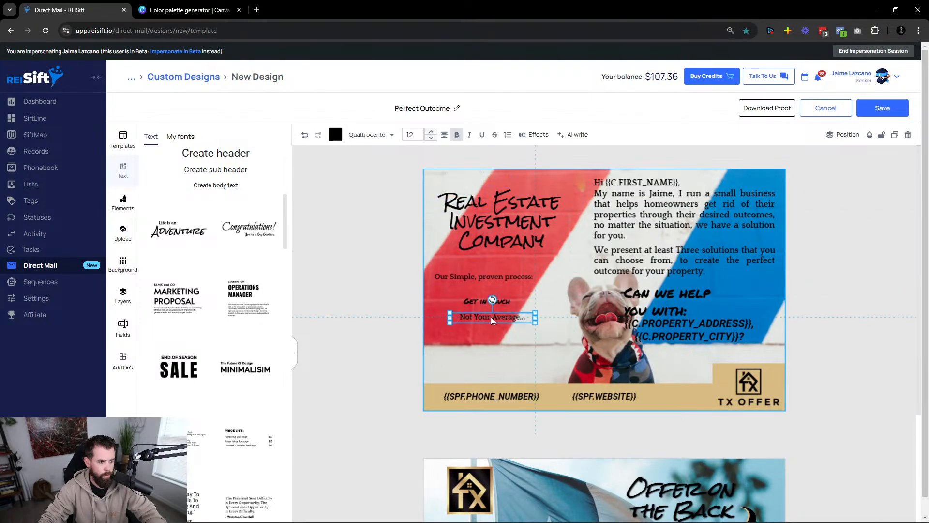
{"action": "double_click", "coordinate": [492, 318]}
{"action": "key", "text": "ctrl+v"}
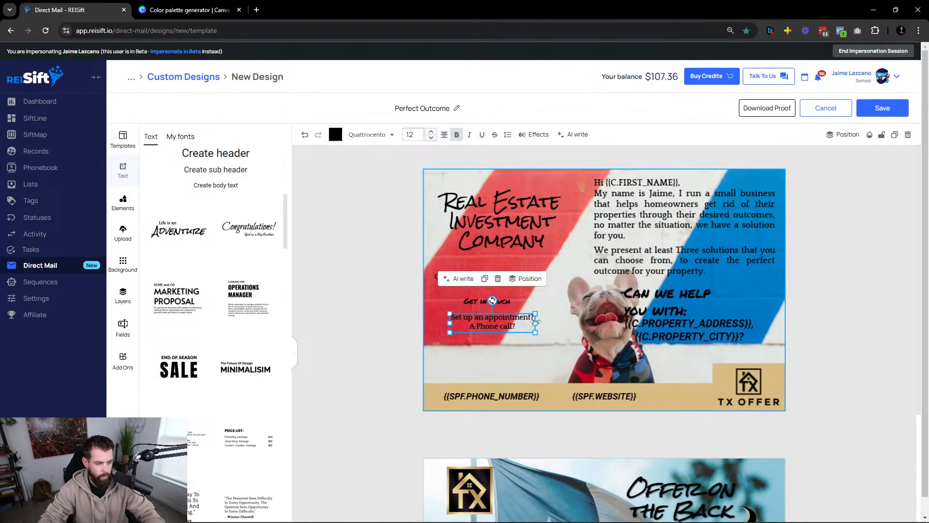
{"action": "mouse_move", "coordinate": [536, 321]}
{"action": "left_mouse_down"}
{"action": "mouse_move", "coordinate": [569, 319]}
{"action": "mouse_move", "coordinate": [555, 320]}
{"action": "left_mouse_up"}
Compare the appointment line's size with the reference and bring the postcard's canvas zoom to about 137%.
{"action": "key", "text": "alt+Tab"}
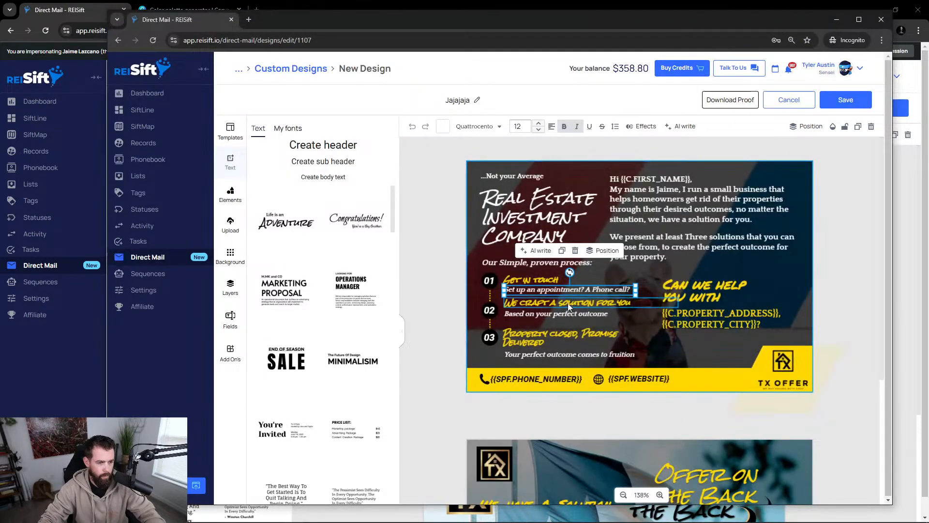
{"action": "key", "text": "alt+Tab"}
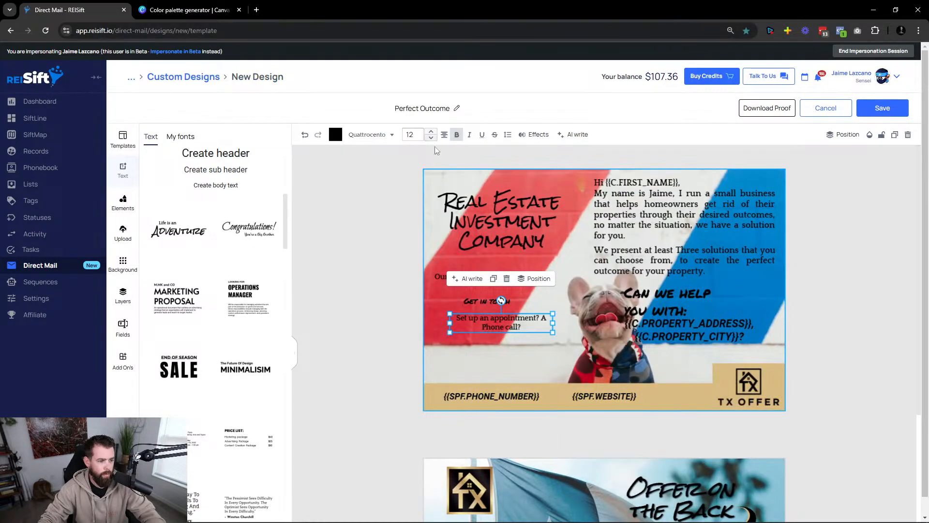
{"action": "scroll", "coordinate": [506, 319], "scroll_direction": "down", "scroll_amount": 5}
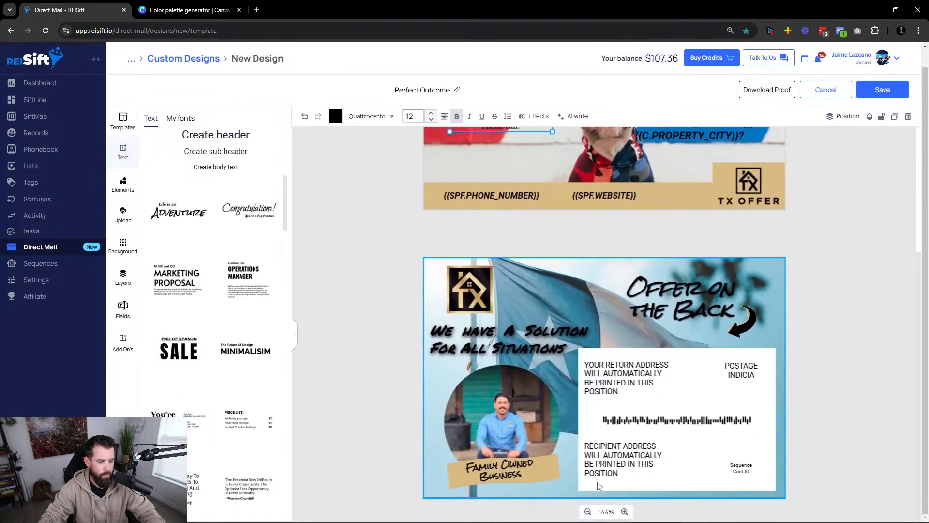
{"action": "left_click", "coordinate": [587, 511]}
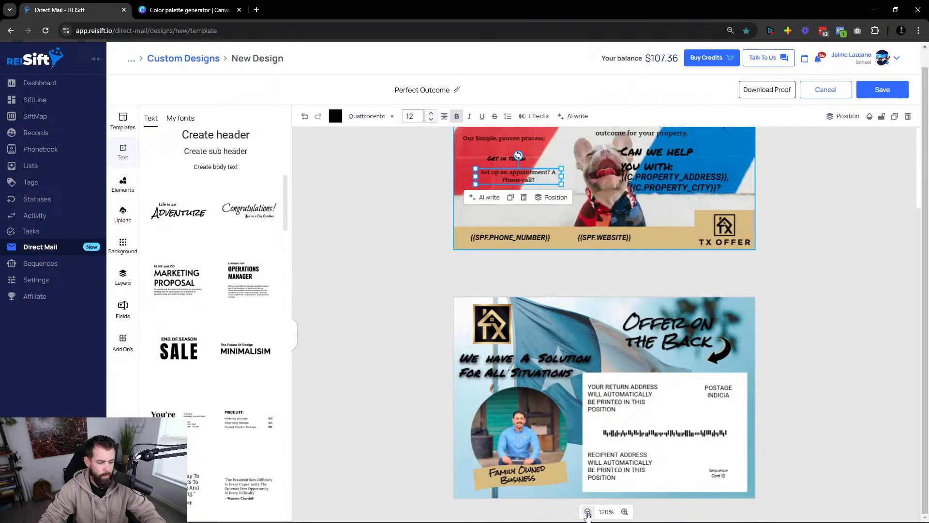
{"action": "left_click", "coordinate": [624, 511]}
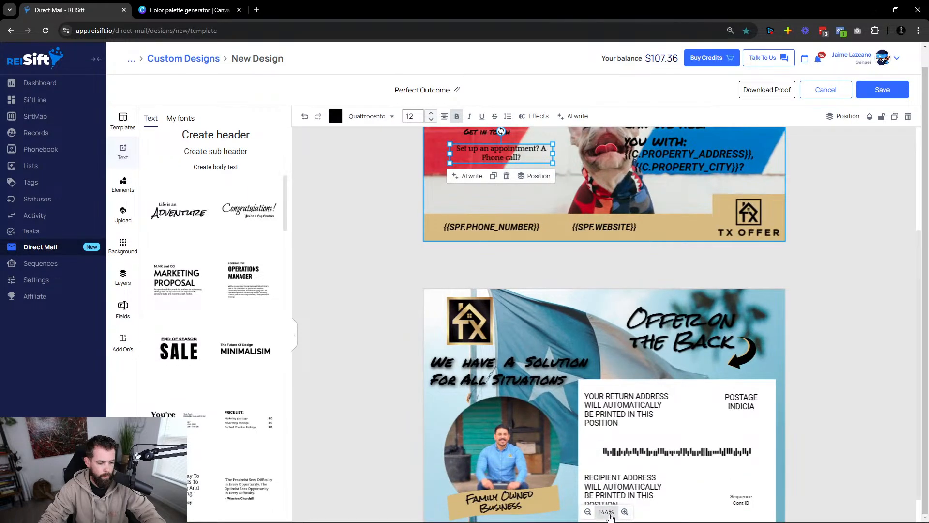
{"action": "left_click", "coordinate": [606, 511]}
{"action": "left_click", "coordinate": [370, 314]}
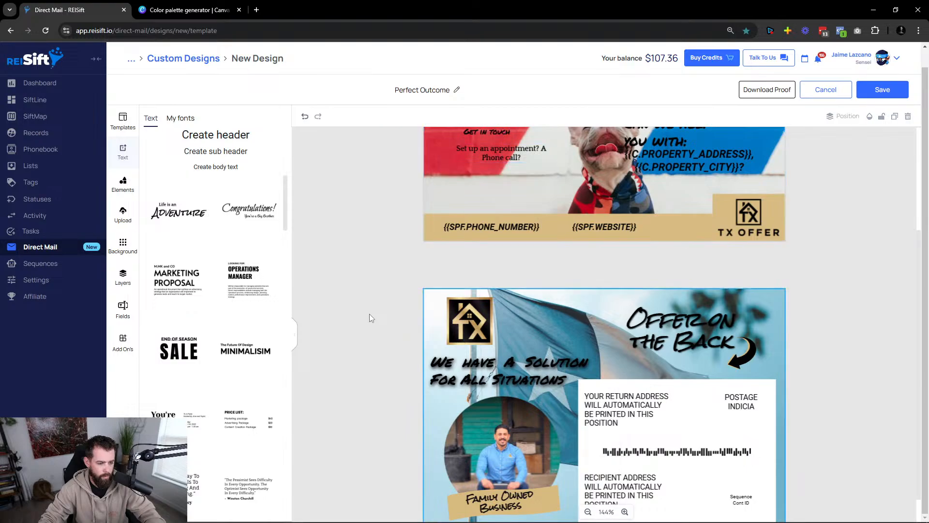
{"action": "scroll", "coordinate": [370, 314], "scroll_direction": "up", "scroll_amount": 2}
{"action": "scroll", "coordinate": [370, 314], "scroll_direction": "down", "scroll_amount": 2}
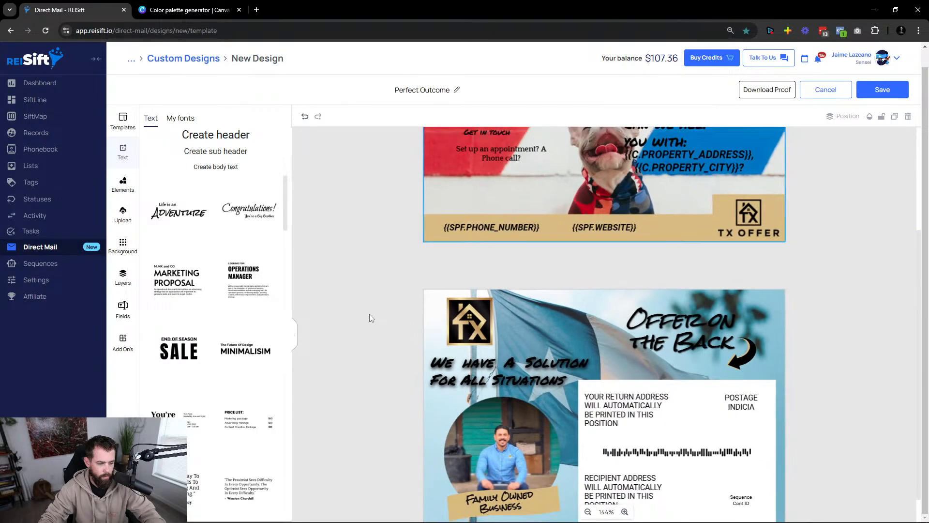
{"action": "scroll", "coordinate": [369, 314], "scroll_direction": "up", "scroll_amount": 1}
{"action": "scroll", "coordinate": [370, 315], "scroll_direction": "down", "scroll_amount": 2}
{"action": "scroll", "coordinate": [367, 264], "scroll_direction": "up", "scroll_amount": 3}
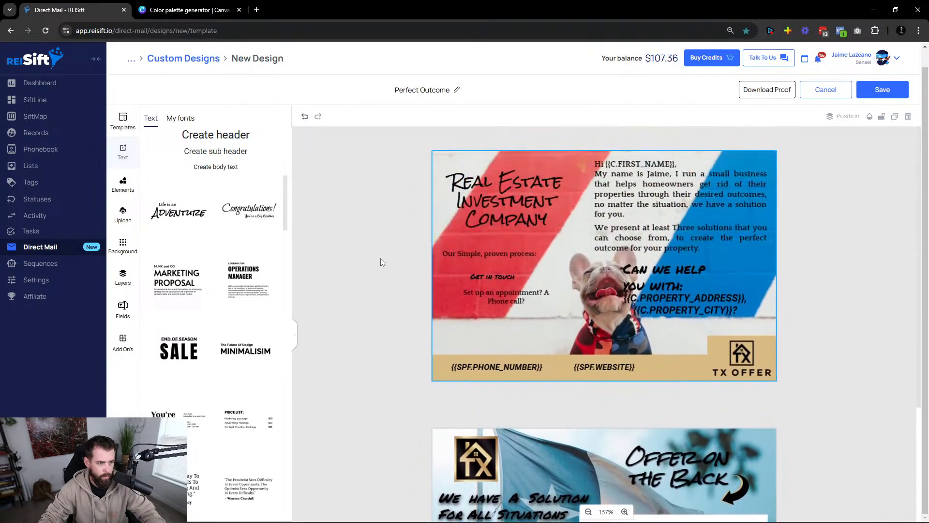
Adjust the "Set up an appointment? A Phone call?" text box under "Get in touch" and bring up the reference design maximized.
{"action": "left_click", "coordinate": [540, 321]}
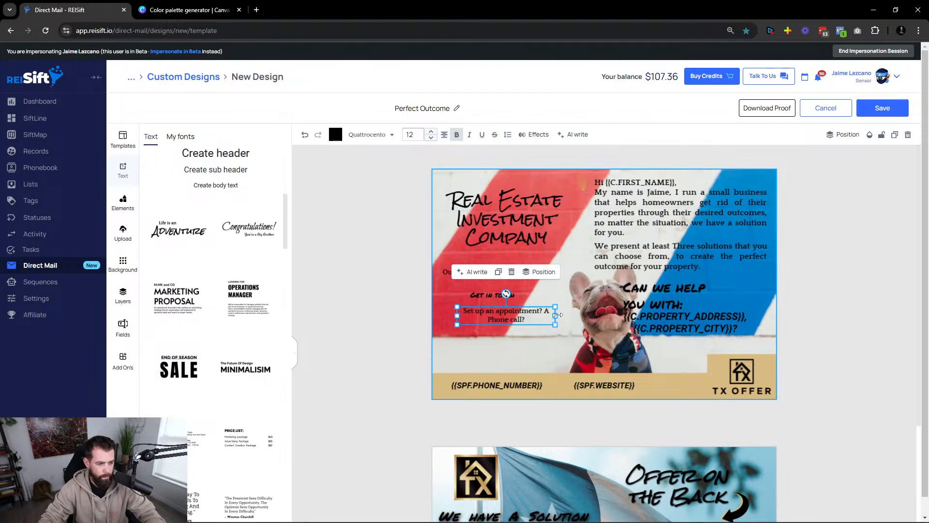
{"action": "mouse_move", "coordinate": [557, 314]}
{"action": "left_mouse_down"}
{"action": "mouse_move", "coordinate": [598, 315]}
{"action": "mouse_move", "coordinate": [549, 307]}
{"action": "left_mouse_up"}
{"action": "key", "text": "alt+Tab"}
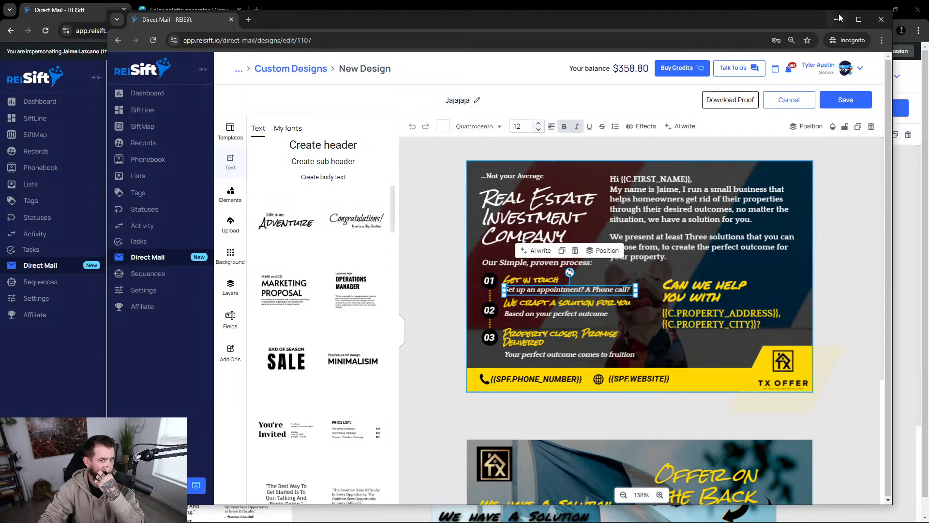
{"action": "left_click", "coordinate": [859, 19]}
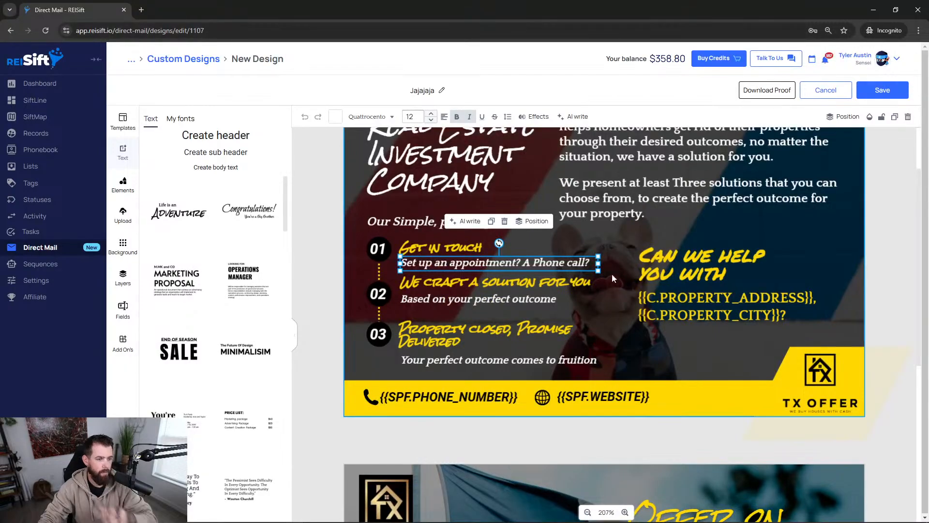
Compare the "Get in touch" area and overall scale of the postcard with the reference design.
{"action": "scroll", "coordinate": [595, 285], "scroll_direction": "up", "scroll_amount": 2}
{"action": "scroll", "coordinate": [501, 239], "scroll_direction": "up", "scroll_amount": 1}
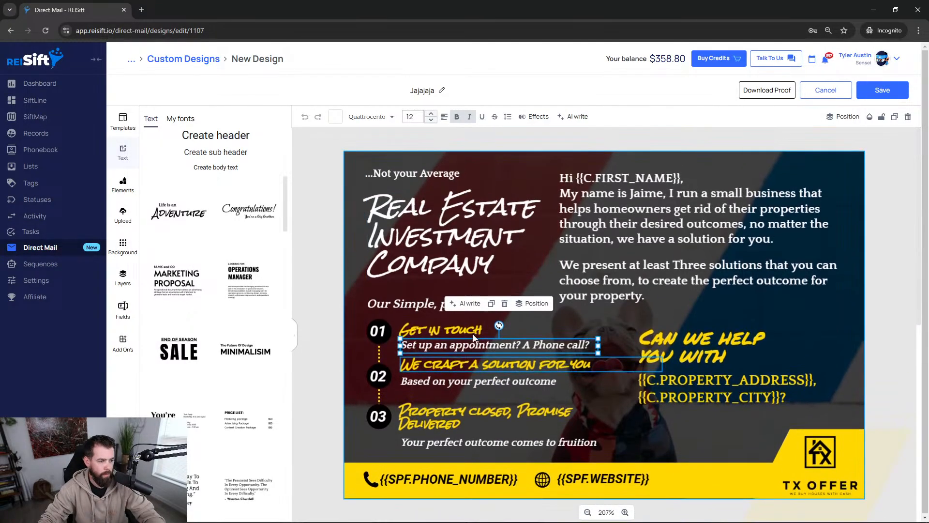
{"action": "left_click", "coordinate": [435, 334]}
{"action": "left_click", "coordinate": [438, 346]}
{"action": "key", "text": "alt+Tab"}
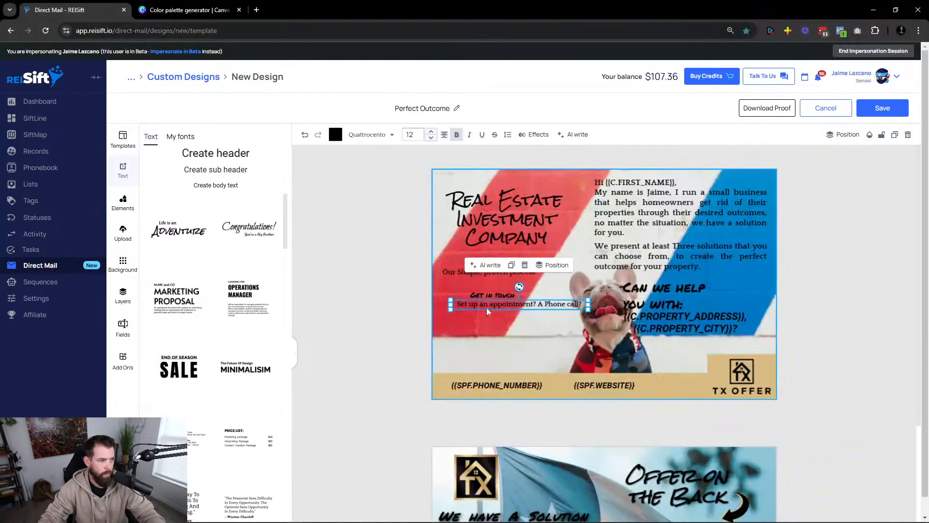
{"action": "key", "text": "alt+Tab"}
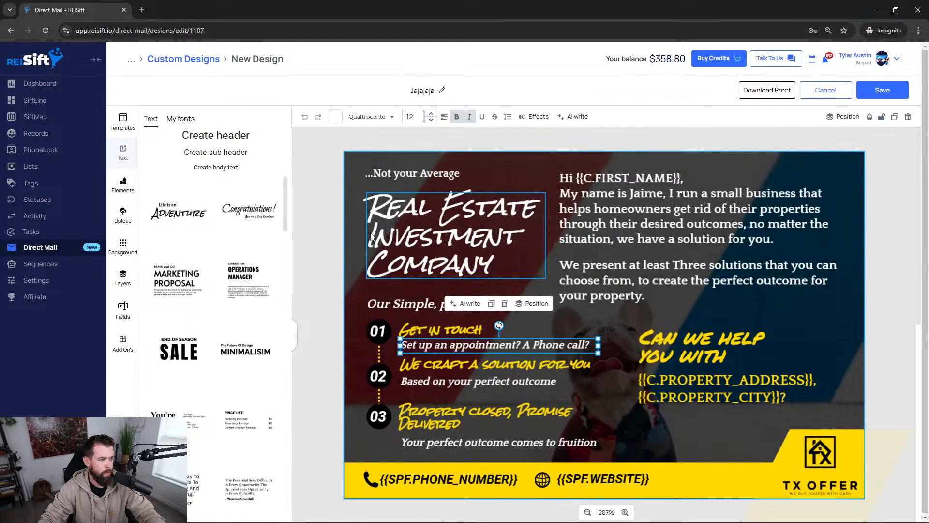
{"action": "key", "text": "alt+Tab"}
{"action": "key", "text": "alt+Tab"}
{"action": "scroll", "coordinate": [557, 362], "scroll_direction": "down", "scroll_amount": 10}
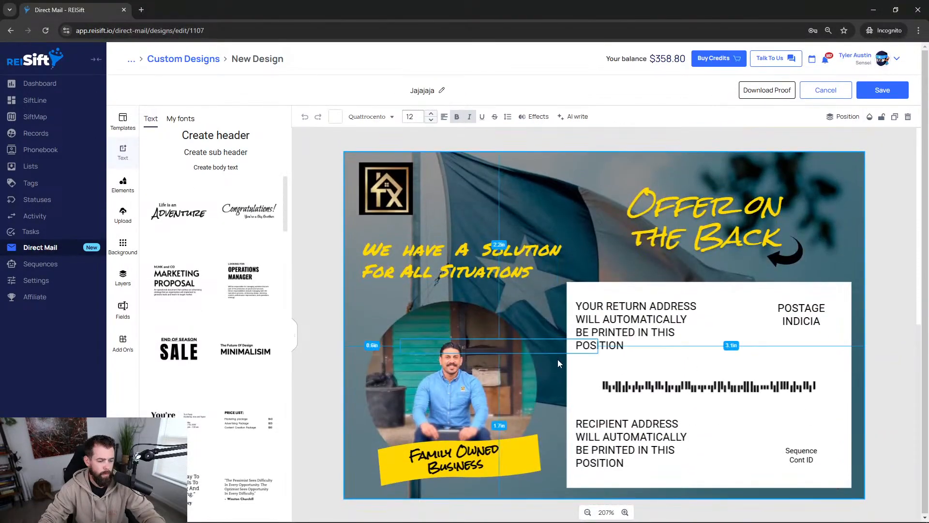
Bring the postcard's canvas zoom to about 207% to match the reference design.
{"action": "key", "text": "alt+Tab"}
{"action": "scroll", "coordinate": [534, 459], "scroll_direction": "down", "scroll_amount": 5}
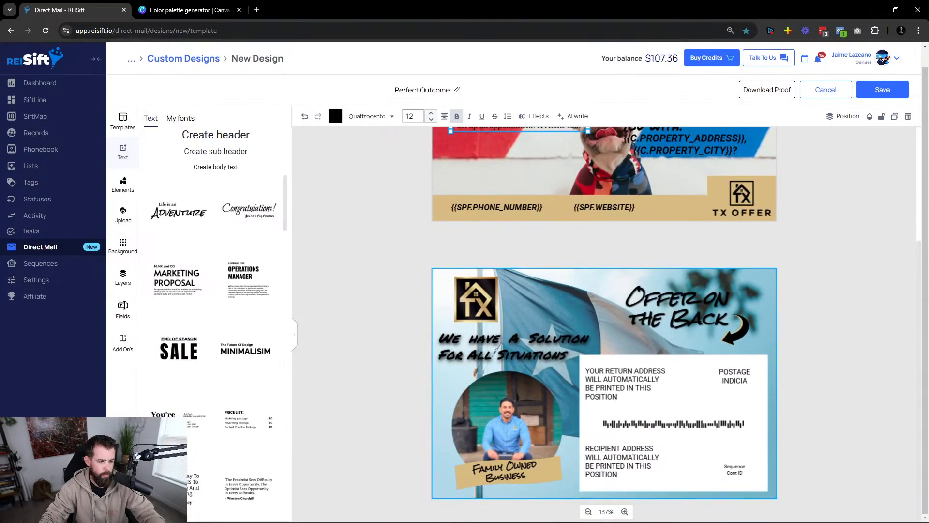
{"action": "left_click", "coordinate": [624, 511]}
{"action": "left_click", "coordinate": [624, 511]}
{"action": "left_click", "coordinate": [624, 511]}
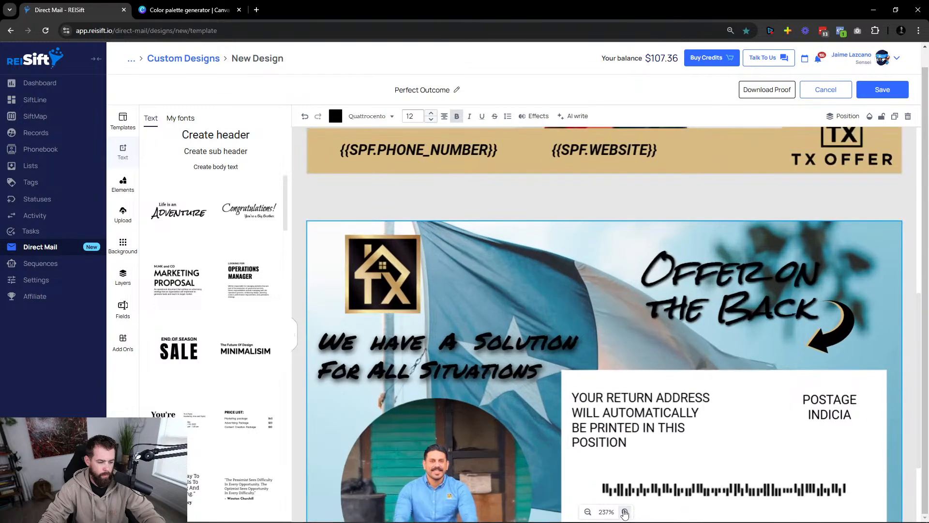
{"action": "left_click", "coordinate": [586, 511]}
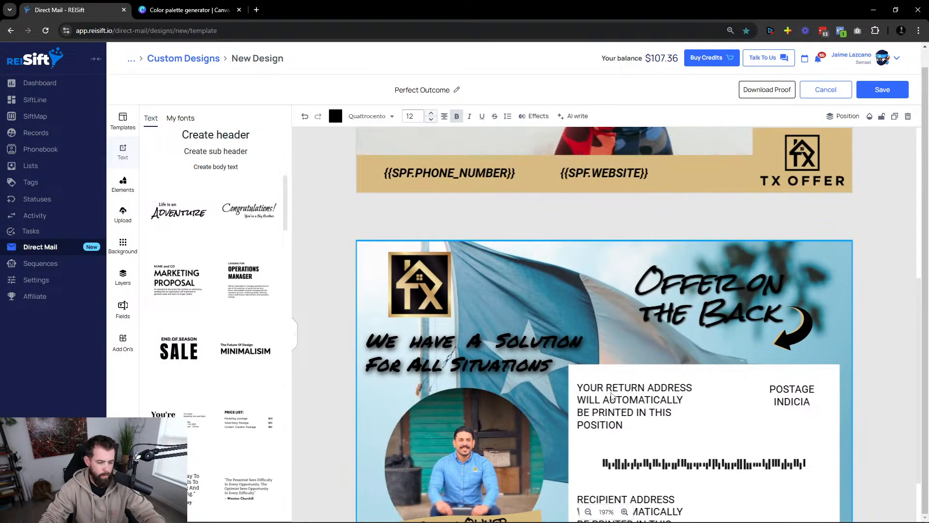
{"action": "scroll", "coordinate": [603, 379], "scroll_direction": "up", "scroll_amount": 5}
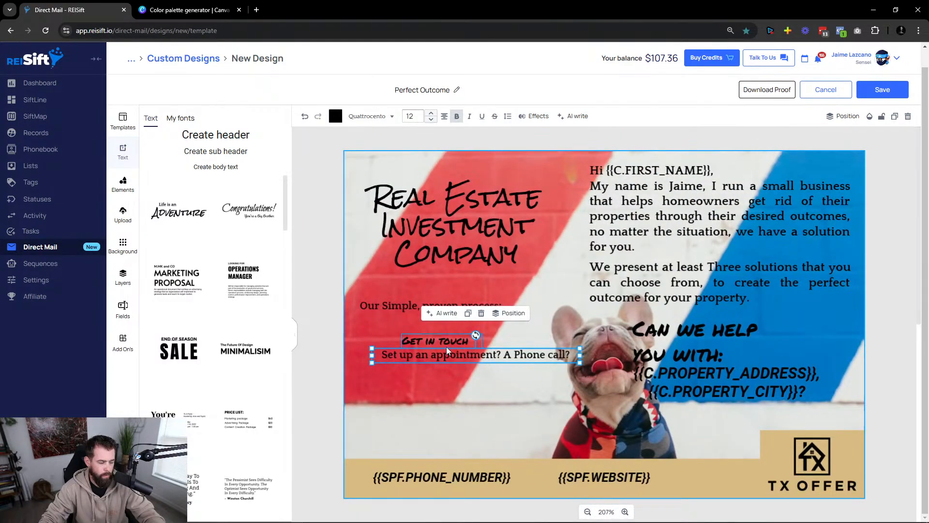
Check the "Get in touch" font in the reference and set the postcard's "Get in touch" heading to Rock Salt.
{"action": "left_click", "coordinate": [443, 345]}
{"action": "key", "text": "alt+Tab"}
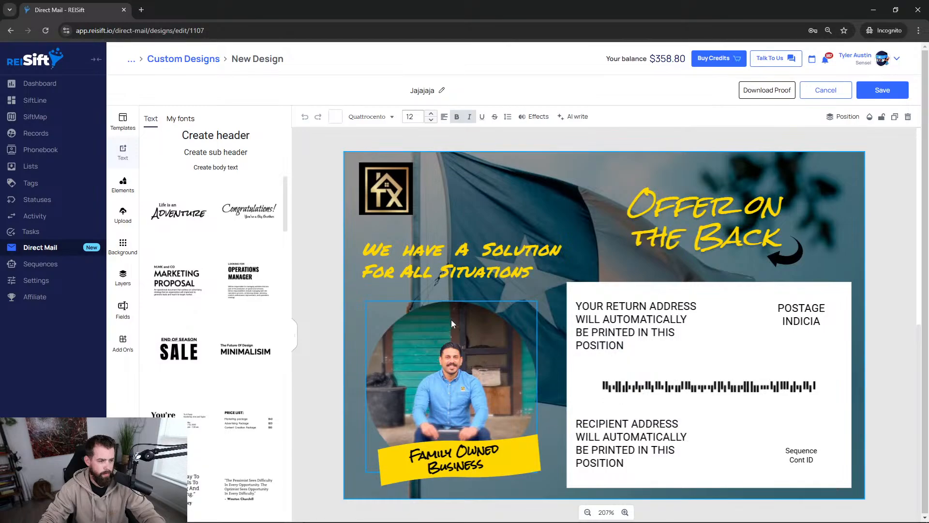
{"action": "scroll", "coordinate": [452, 327], "scroll_direction": "up", "scroll_amount": 5}
{"action": "left_click", "coordinate": [442, 329]}
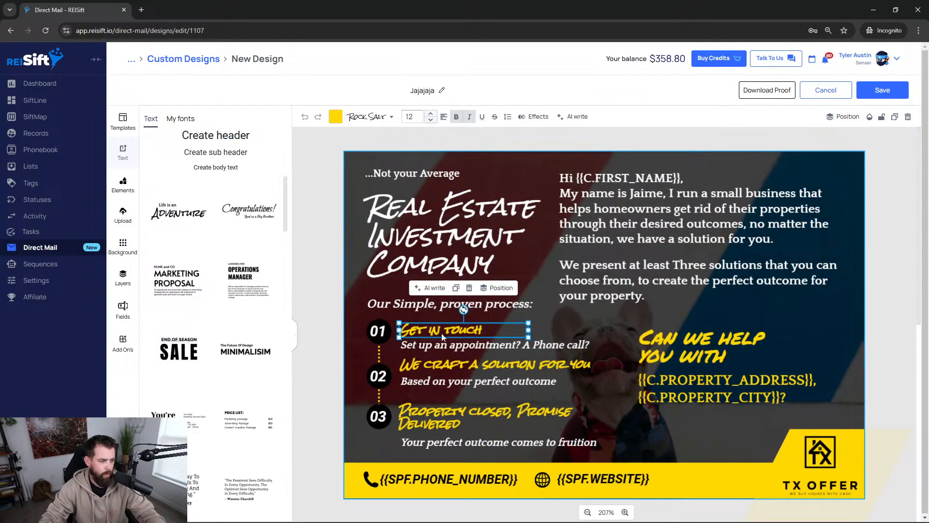
{"action": "triple_click", "coordinate": [428, 332]}
{"action": "left_click", "coordinate": [347, 308]}
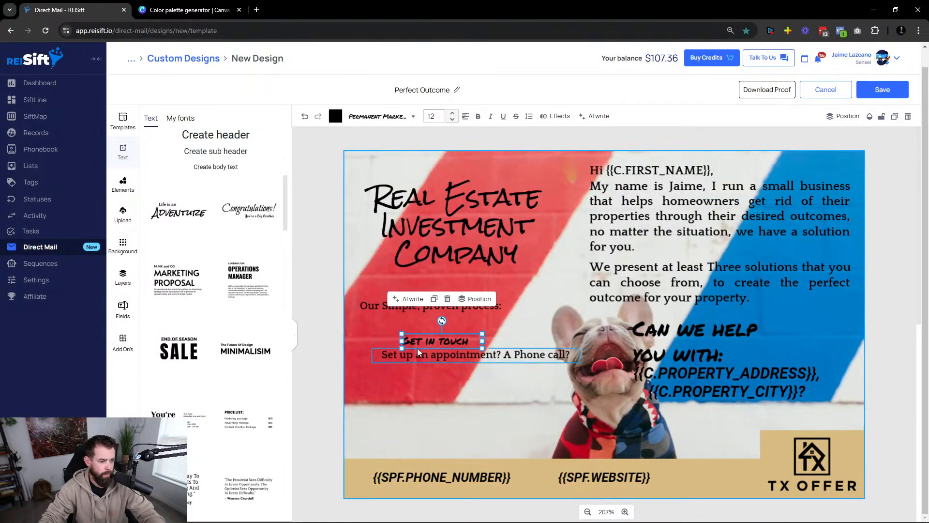
{"action": "triple_click", "coordinate": [421, 343]}
{"action": "left_click", "coordinate": [380, 116]}
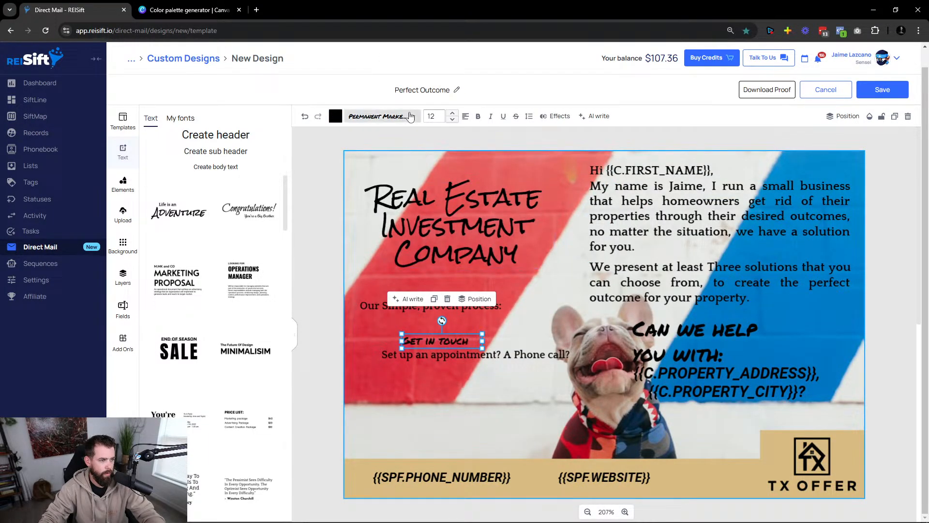
{"action": "left_click", "coordinate": [356, 176]}
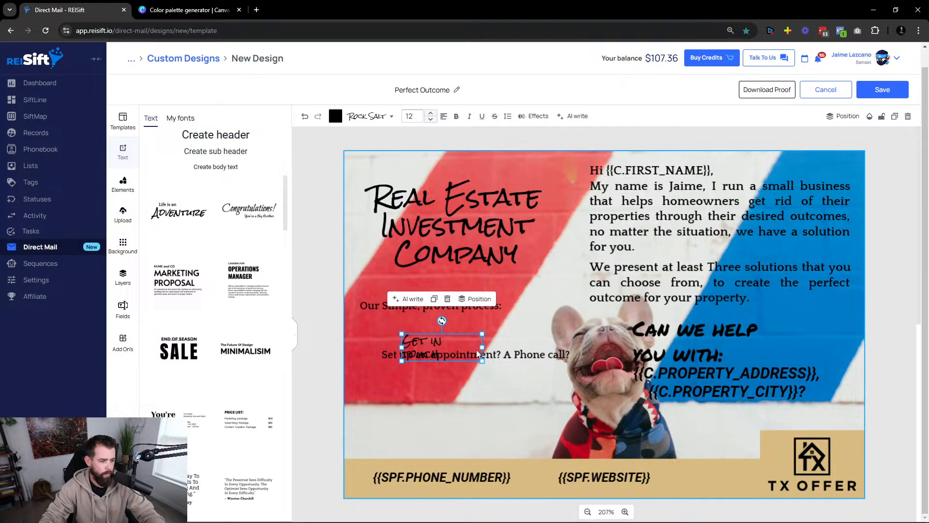
Widen the "Get in touch" box to fit one line, make it bold and italic as in the reference, and place it just above the appointment line.
{"action": "left_click_drag", "start_coordinate": [481, 347], "coordinate": [442, 332]}
{"action": "left_click", "coordinate": [455, 117]}
{"action": "left_click", "coordinate": [318, 275]}
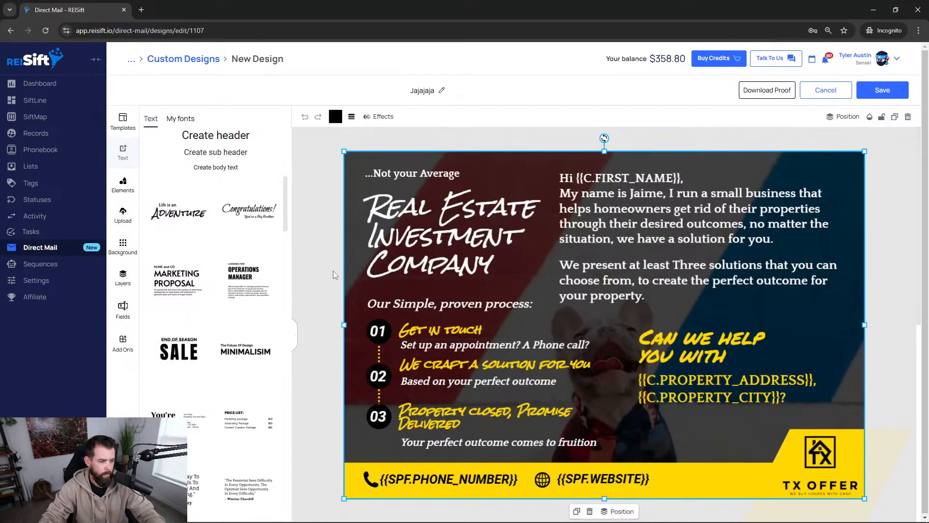
{"action": "left_click", "coordinate": [417, 333]}
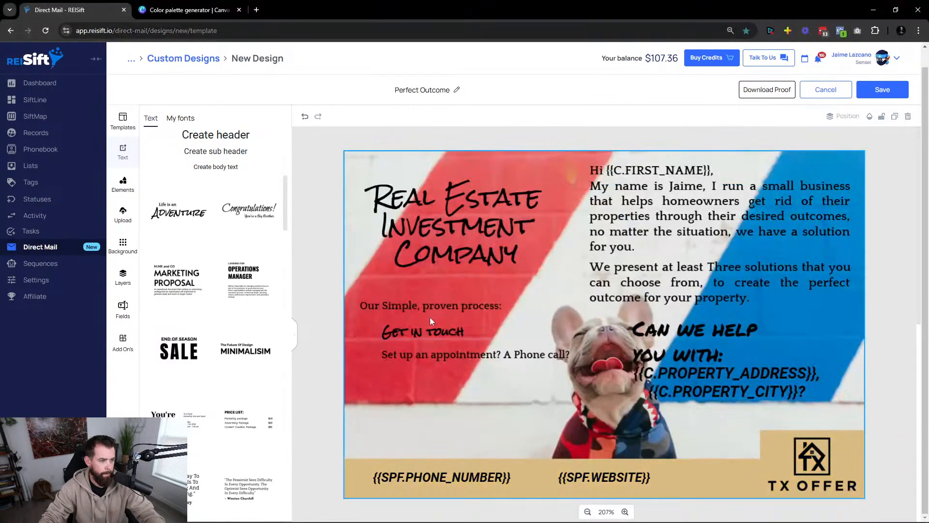
{"action": "left_click", "coordinate": [428, 329]}
{"action": "left_click", "coordinate": [469, 116]}
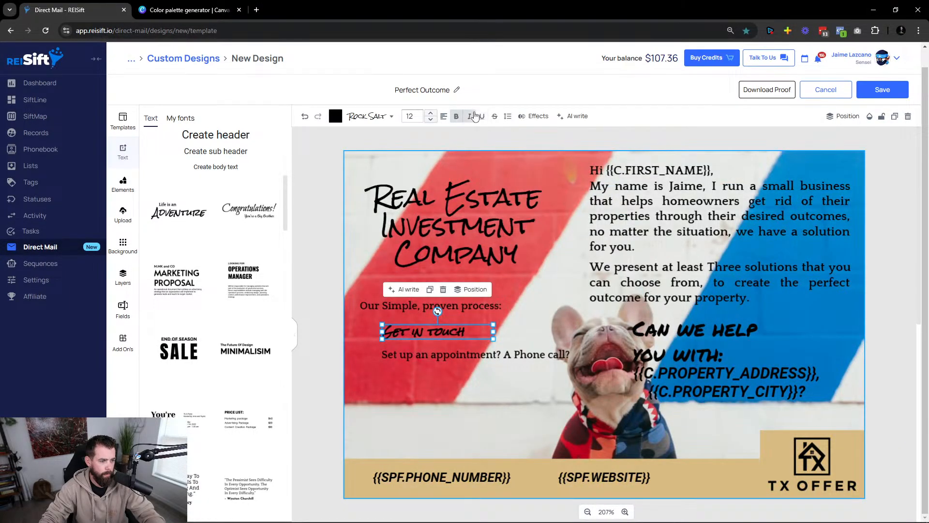
{"action": "left_click_drag", "start_coordinate": [435, 335], "coordinate": [434, 340]}
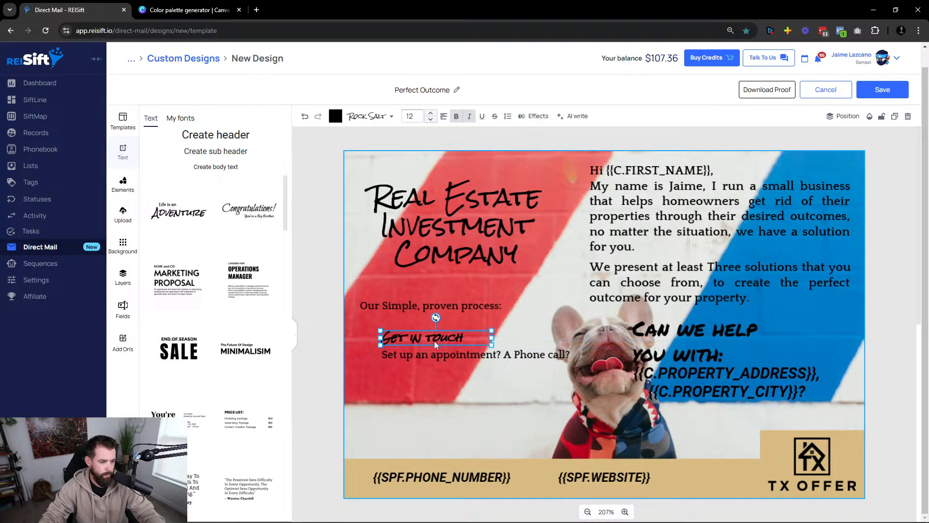
Try gold and white text colors on the "Set up an appointment? A Phone call?" line, and set it back to black.
{"action": "left_click", "coordinate": [433, 354]}
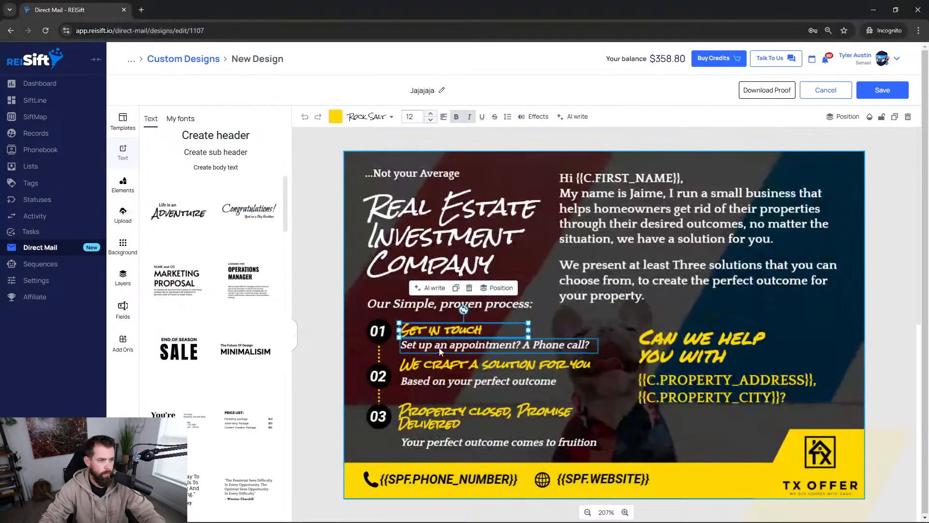
{"action": "left_click", "coordinate": [449, 347]}
{"action": "key", "text": "alt+Tab"}
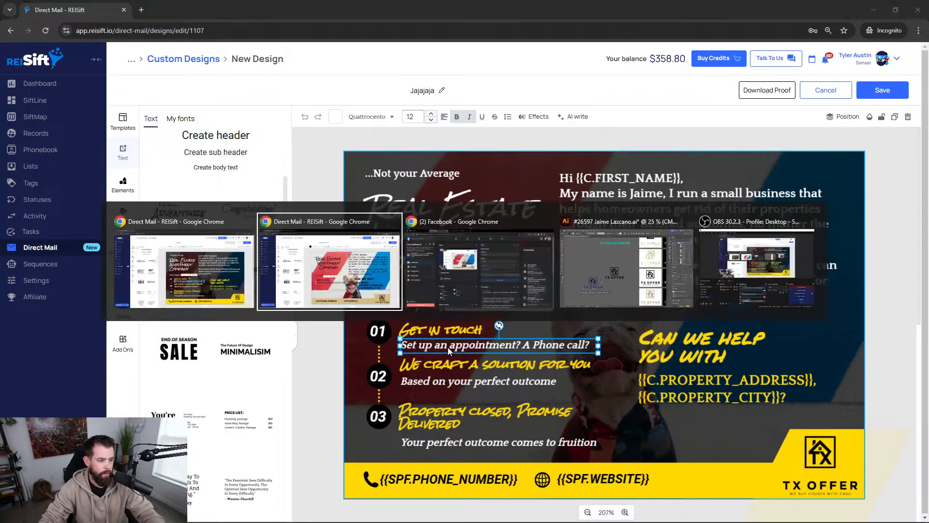
{"action": "left_click", "coordinate": [335, 116]}
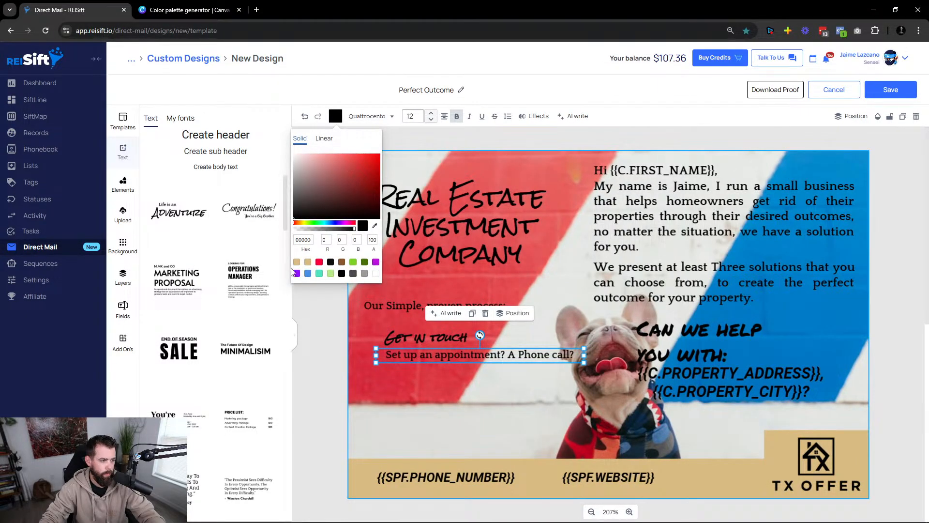
{"action": "left_click", "coordinate": [296, 262]}
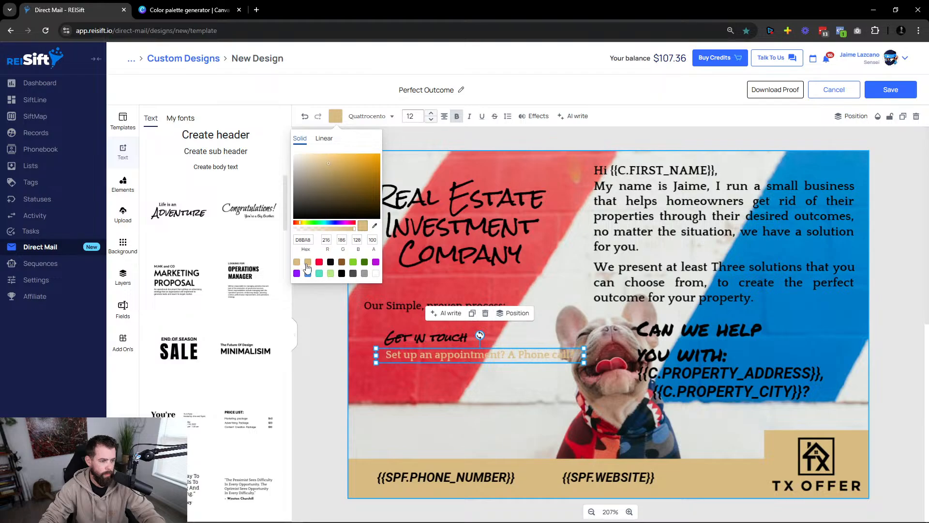
{"action": "left_click", "coordinate": [376, 274]}
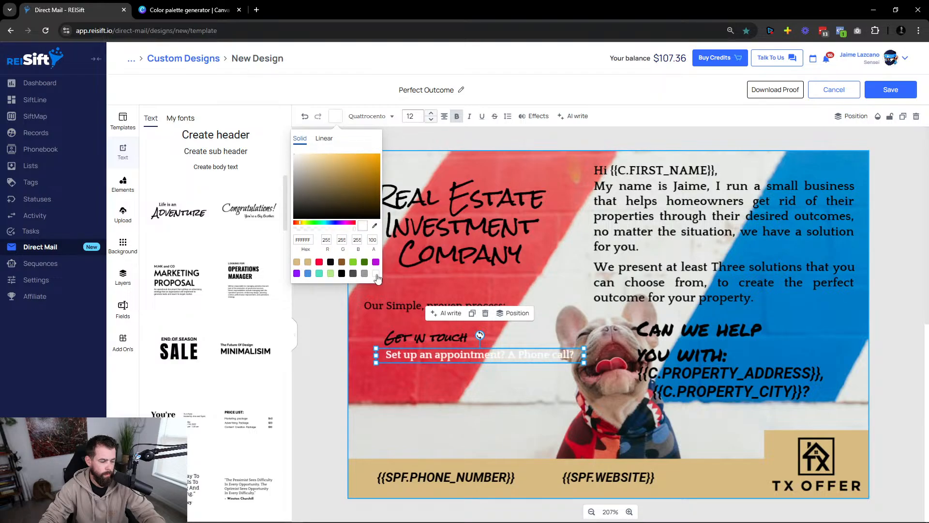
{"action": "left_click", "coordinate": [342, 274]}
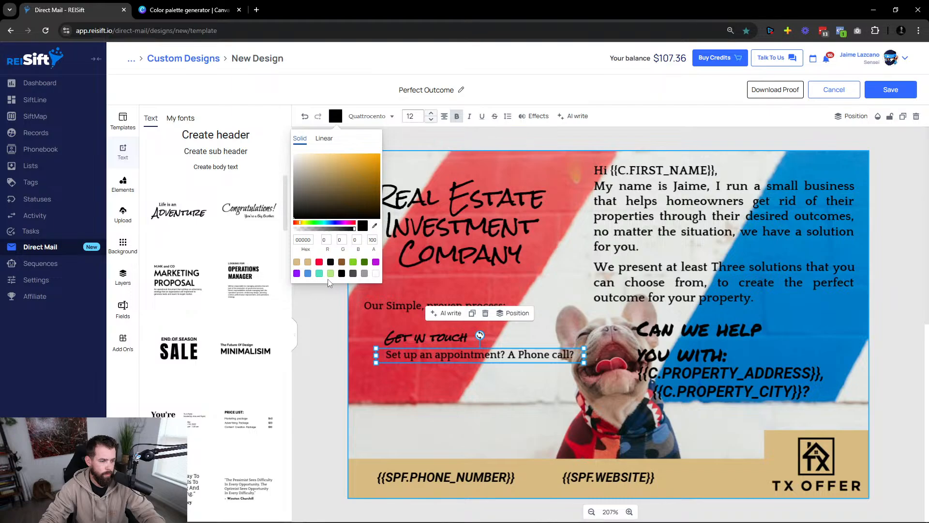
Color the "Get in touch" heading gold (RGB 217, 188, 130) and move the appointment line closer beneath it.
{"action": "left_click", "coordinate": [432, 333]}
{"action": "left_click", "coordinate": [423, 338]}
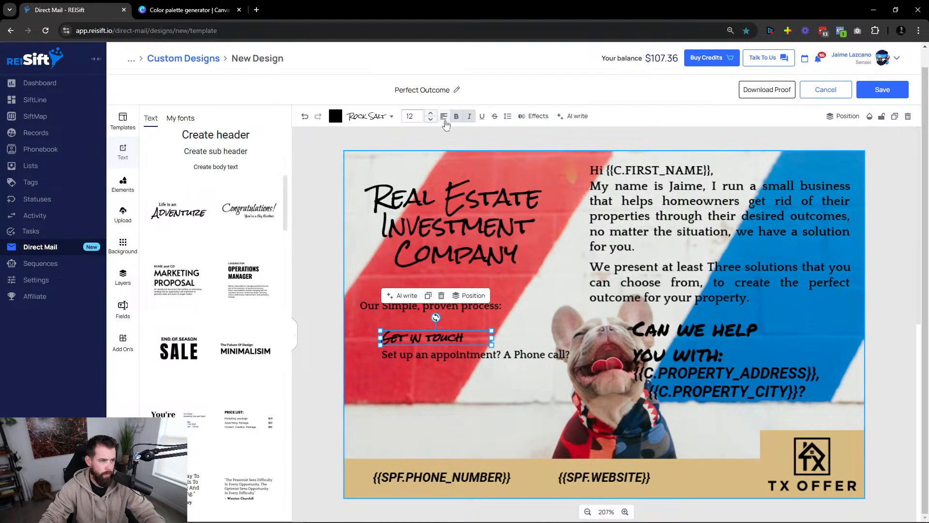
{"action": "left_click", "coordinate": [340, 117]}
{"action": "left_click", "coordinate": [296, 262]}
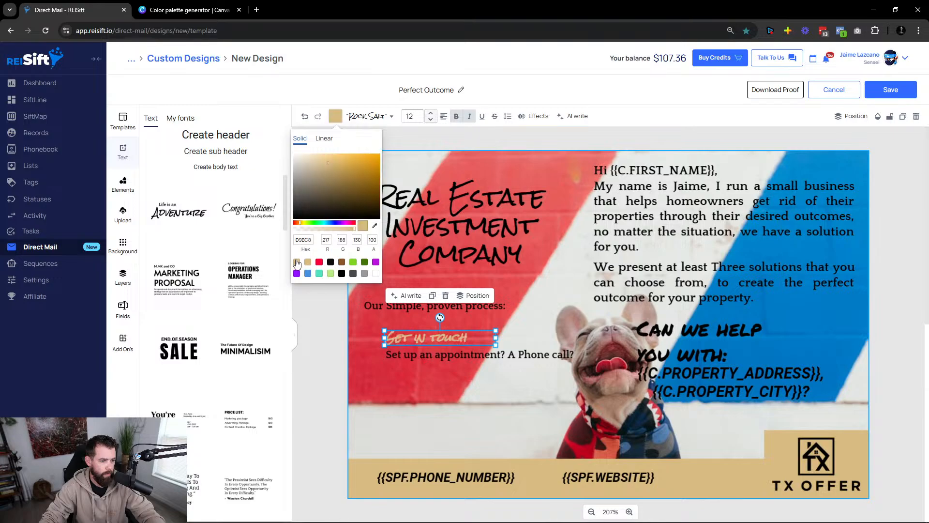
{"action": "left_click", "coordinate": [325, 349]}
{"action": "left_click", "coordinate": [453, 355]}
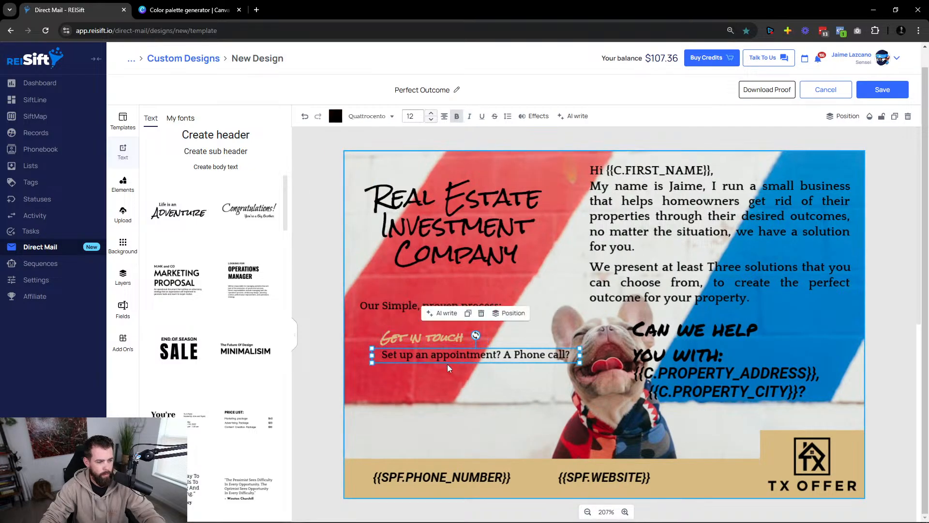
{"action": "left_click_drag", "start_coordinate": [448, 356], "coordinate": [446, 351]}
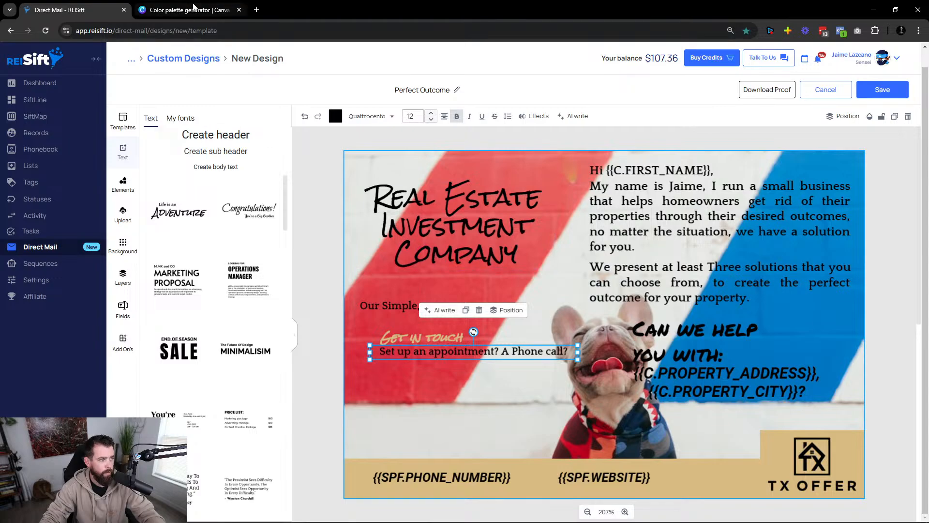
Copy the "We craft a solution for you" heading text from the reference design and return to the postcard.
{"action": "left_click", "coordinate": [191, 9]}
{"action": "key", "text": "alt+Tab"}
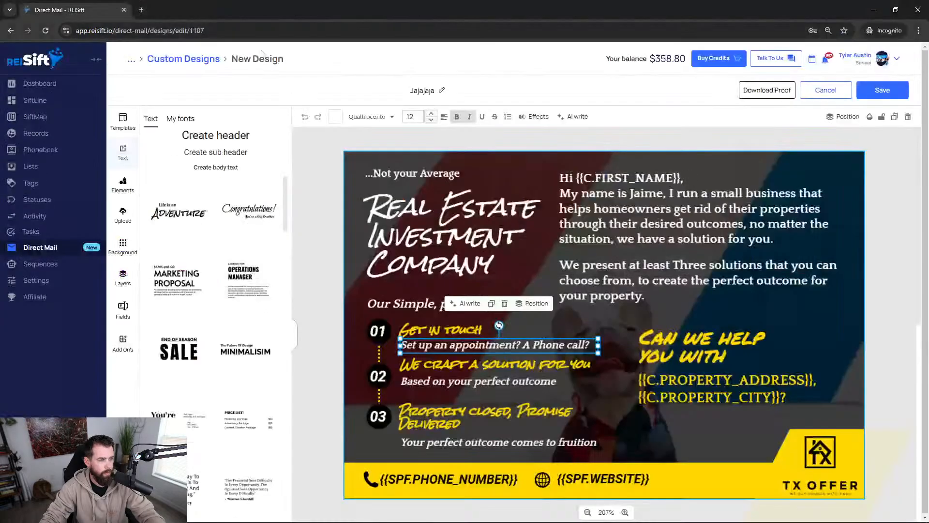
{"action": "left_click", "coordinate": [434, 367]}
{"action": "double_click", "coordinate": [434, 367]}
{"action": "key", "text": "ctrl+c"}
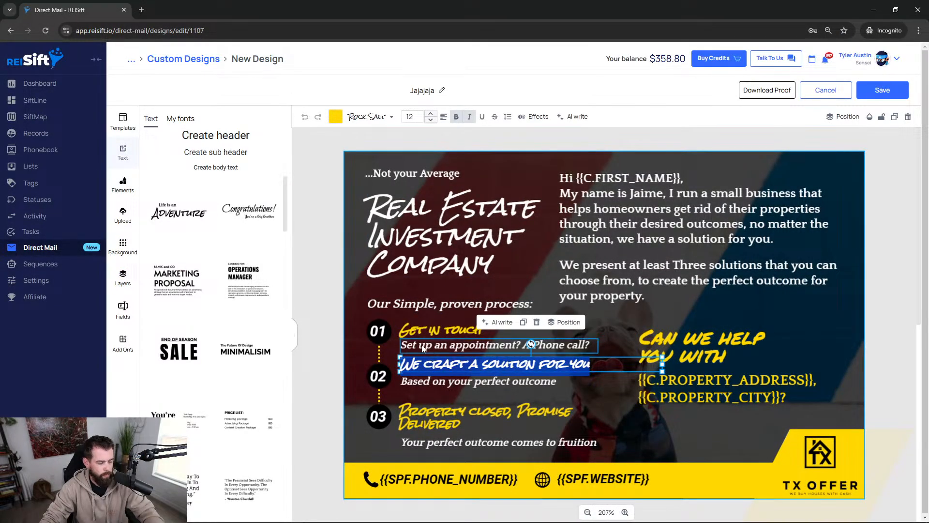
{"action": "key", "text": "alt+Tab"}
{"action": "left_click", "coordinate": [81, 8]}
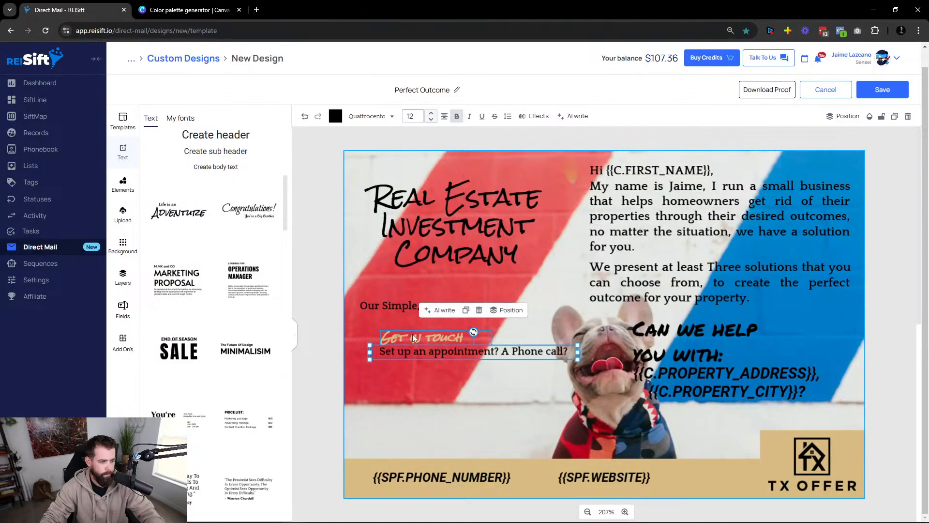
Duplicate "Get in touch" below the appointment line, replace its text with "We craft a solution for you" and widen the box to one line.
{"action": "left_click_drag", "start_coordinate": [412, 338], "coordinate": [410, 369]}
{"action": "double_click", "coordinate": [410, 370]}
{"action": "key", "text": "ctrl+a"}
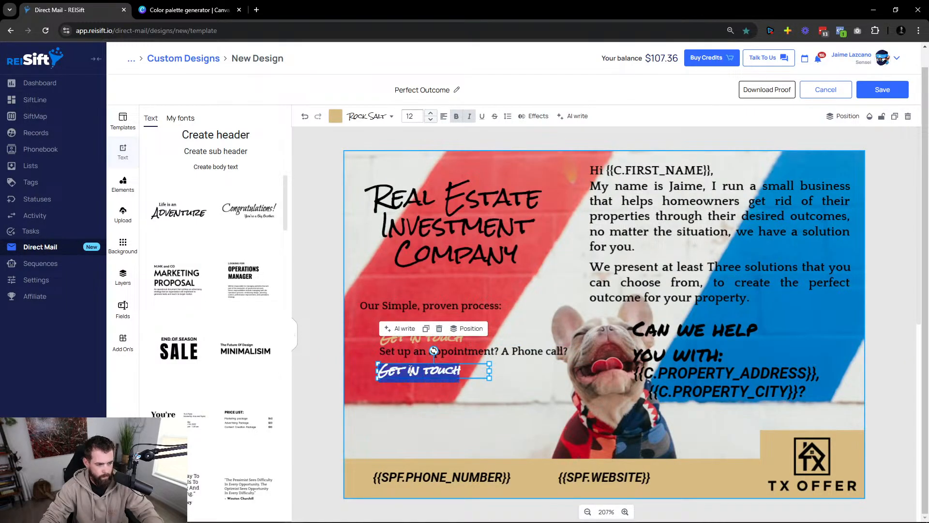
{"action": "key", "text": "ctrl+v"}
{"action": "left_click_drag", "start_coordinate": [490, 376], "coordinate": [530, 373]}
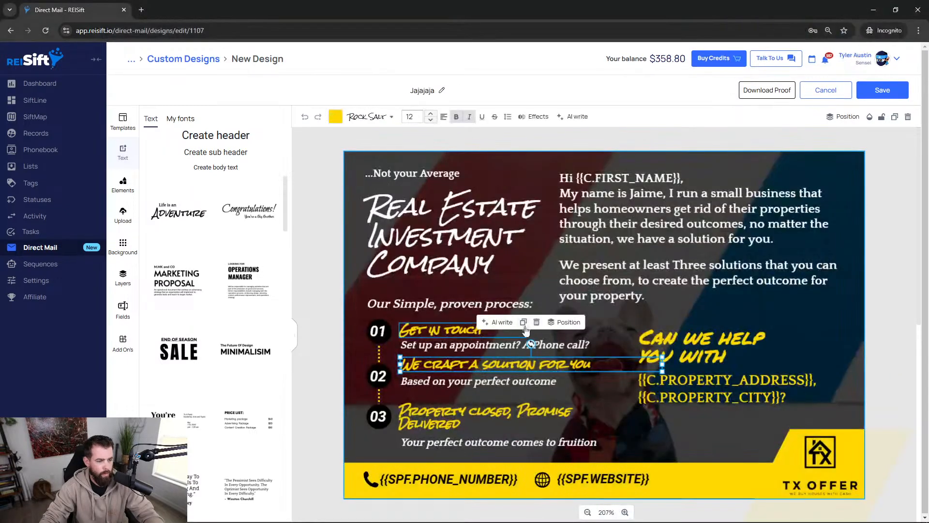
Duplicate the appointment line below "We craft a solution for you" and replace its text with the reference's "Based on your perfect outcome".
{"action": "left_click", "coordinate": [500, 379]}
{"action": "triple_click", "coordinate": [500, 379]}
{"action": "key", "text": "ctrl+c"}
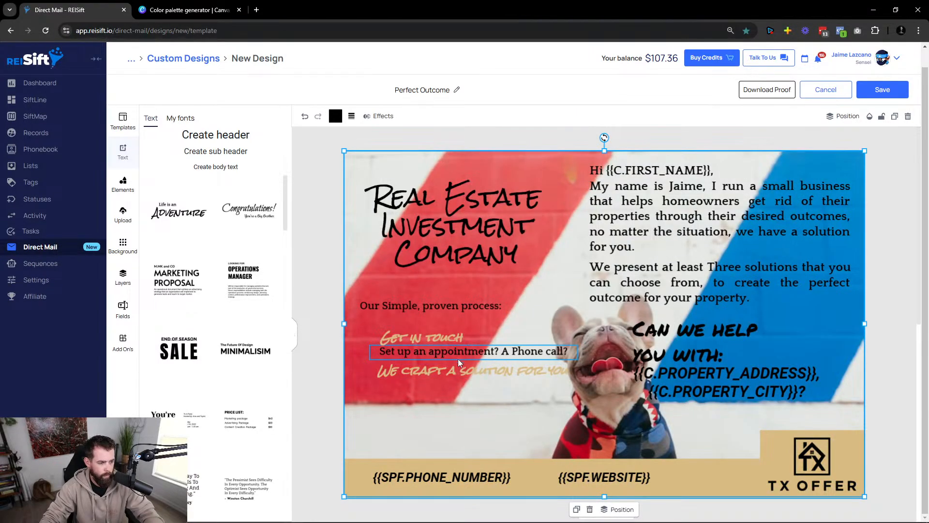
{"action": "left_click_drag", "start_coordinate": [458, 359], "coordinate": [454, 398]}
{"action": "triple_click", "coordinate": [453, 396]}
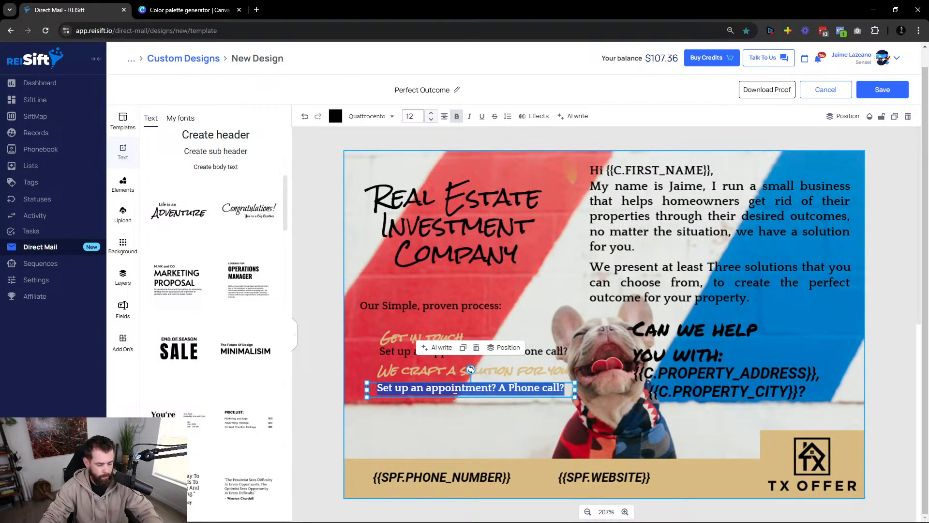
{"action": "key", "text": "ctrl+v"}
{"action": "left_click", "coordinate": [434, 406]}
{"action": "left_click", "coordinate": [433, 381]}
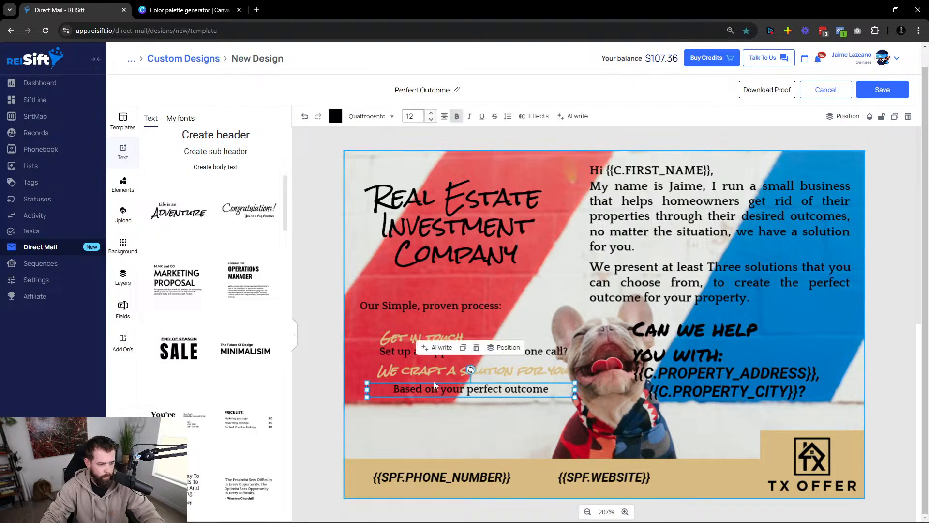
Left-align the text of the "Get in touch" and "We craft a solution for you" headings and their two description lines.
{"action": "left_click", "coordinate": [396, 352], "text": "shift"}
{"action": "left_click", "coordinate": [391, 376], "text": "shift"}
{"action": "left_click", "coordinate": [400, 340], "text": "shift"}
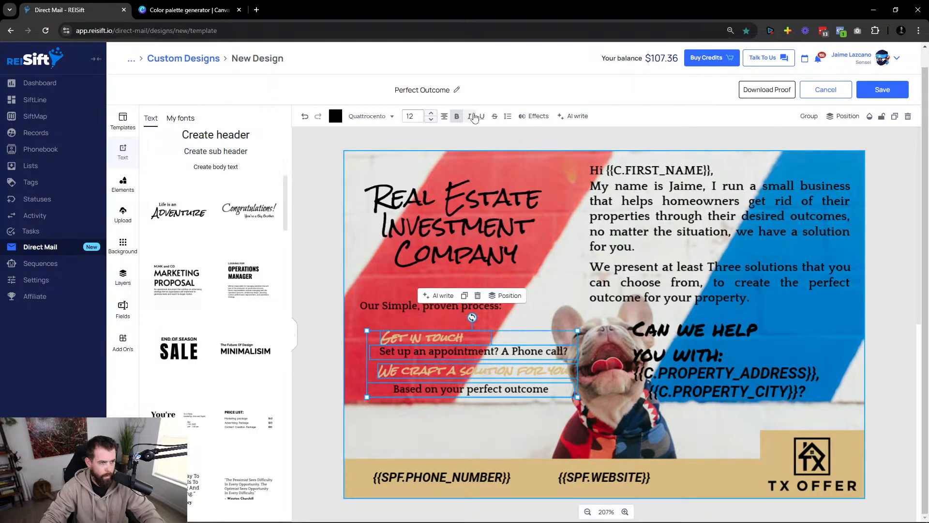
{"action": "left_click", "coordinate": [444, 117]}
{"action": "left_click", "coordinate": [445, 117]}
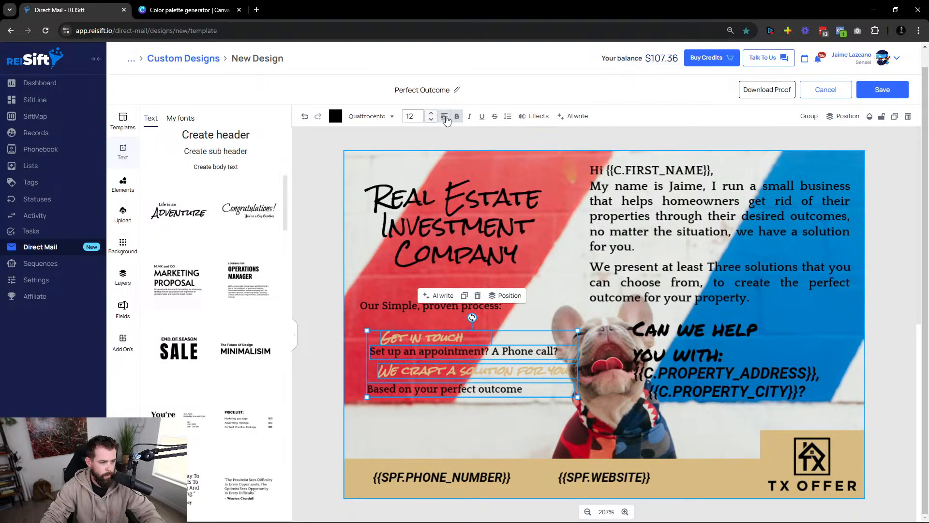
{"action": "left_click", "coordinate": [444, 117]}
{"action": "left_click", "coordinate": [444, 117]}
{"action": "left_click", "coordinate": [444, 117]}
Move the "Based on your perfect outcome" and appointment lines so their left edges line up with the "We craft a solution for you" heading.
{"action": "left_click", "coordinate": [368, 385]}
{"action": "left_click_drag", "start_coordinate": [393, 387], "coordinate": [402, 390]}
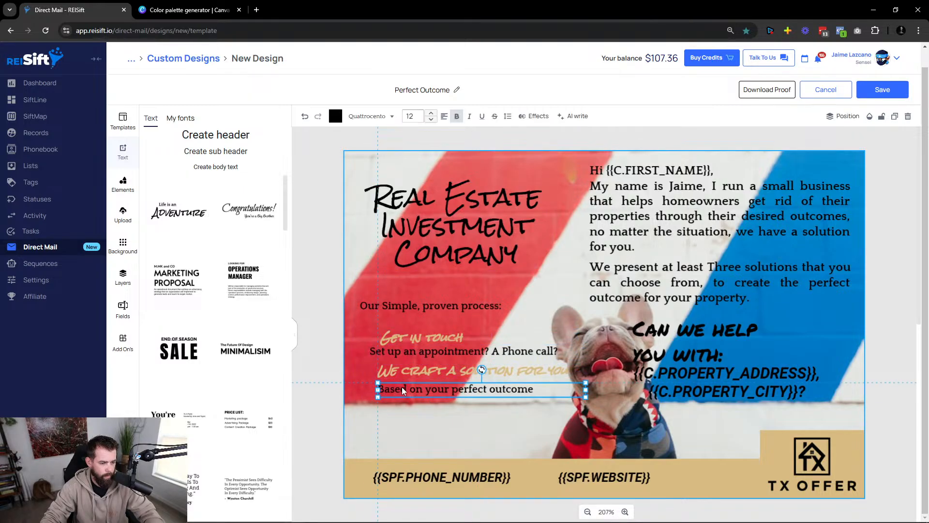
{"action": "left_click_drag", "start_coordinate": [399, 352], "coordinate": [407, 355]}
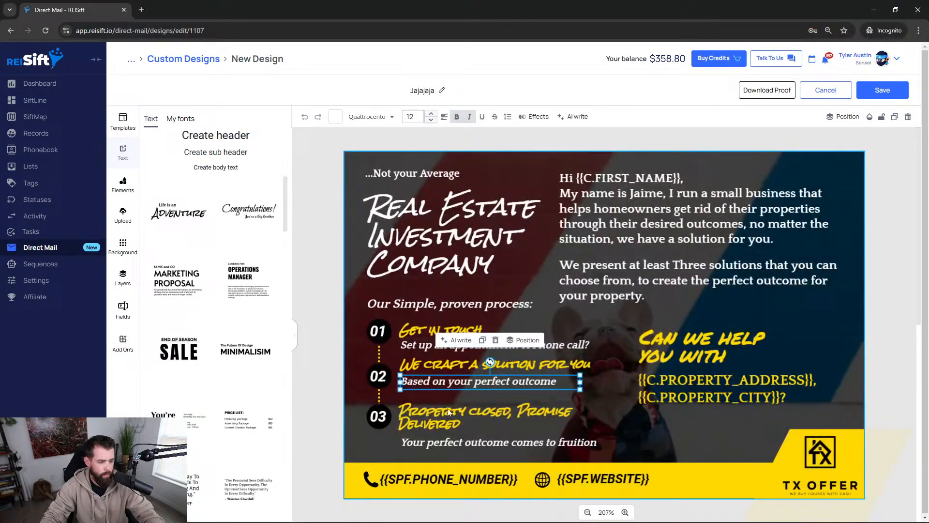
Duplicate "We craft a solution for you" below "Based on your perfect outcome" and replace its text with the reference's "Property closed, Promise Delivered".
{"action": "left_click", "coordinate": [434, 419]}
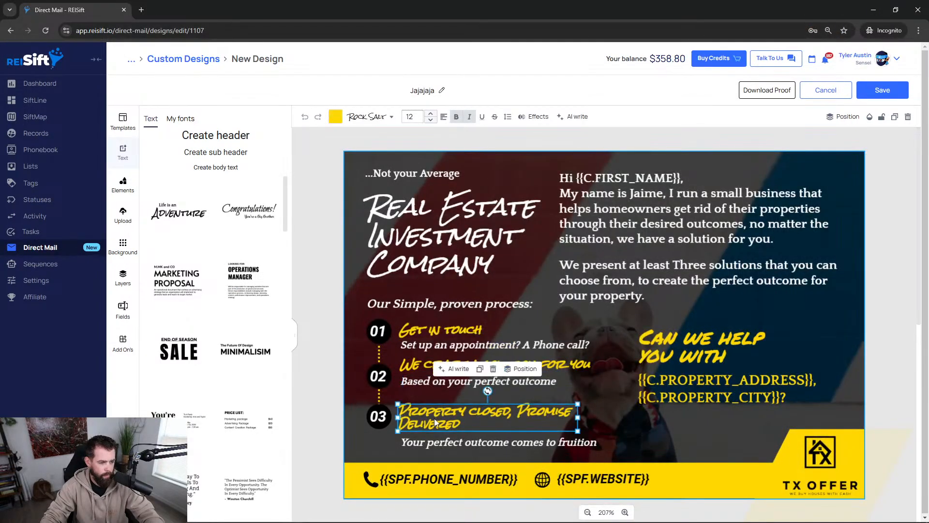
{"action": "double_click", "coordinate": [434, 419]}
{"action": "key", "text": "ctrl+c"}
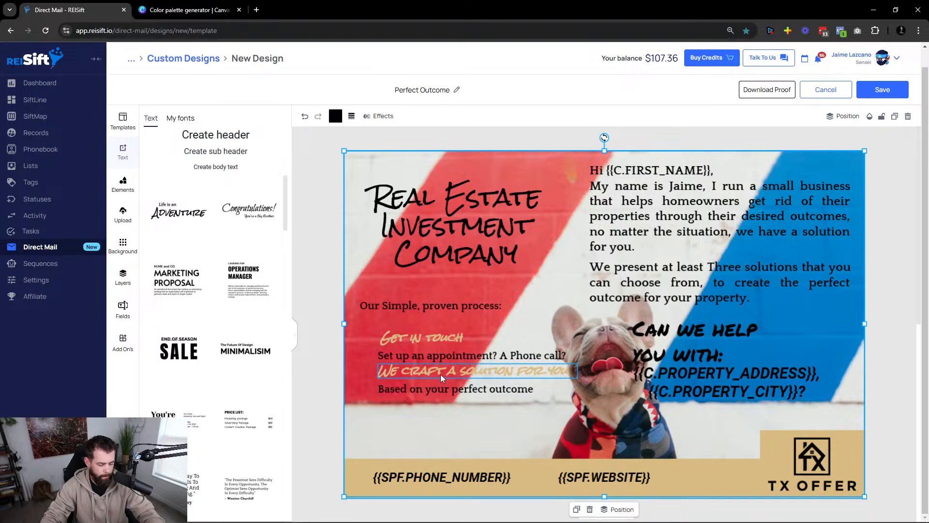
{"action": "left_click_drag", "start_coordinate": [440, 374], "coordinate": [437, 411]}
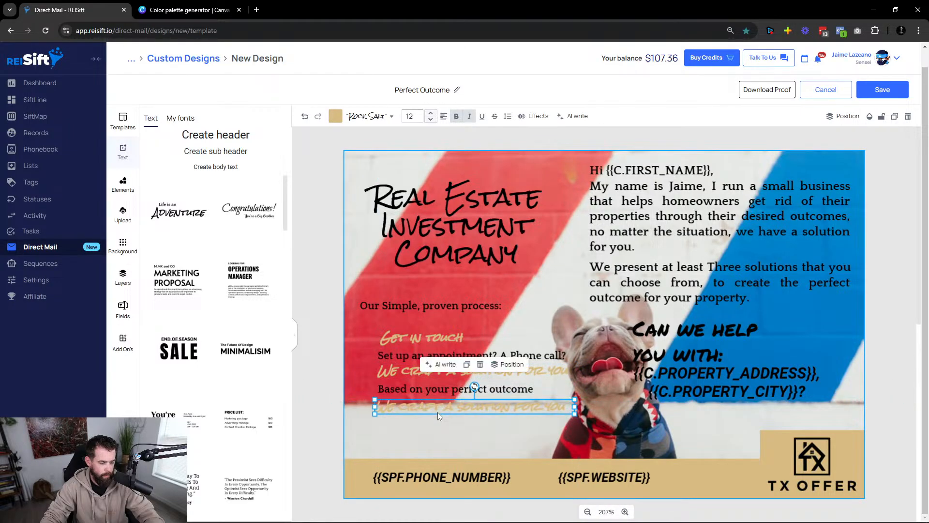
{"action": "double_click", "coordinate": [437, 411]}
{"action": "key", "text": "ctrl+v"}
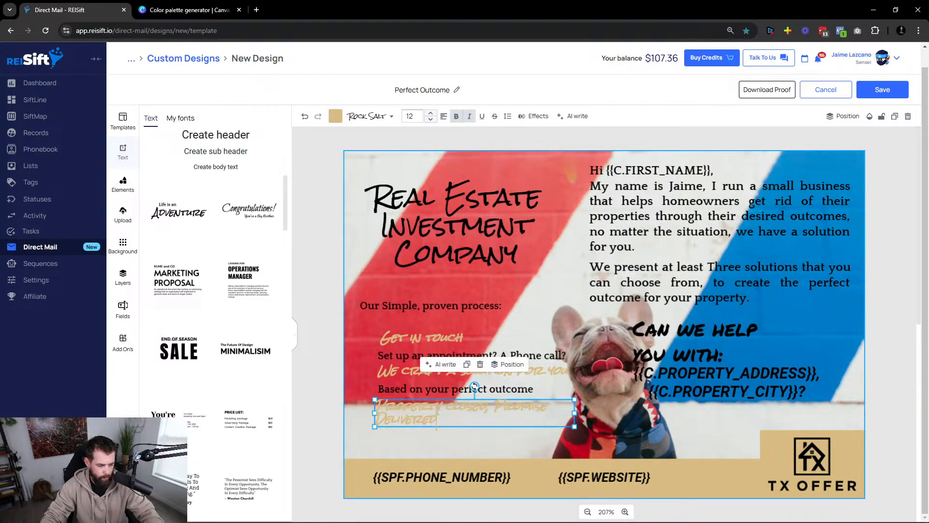
{"action": "left_click", "coordinate": [493, 445]}
{"action": "left_click", "coordinate": [461, 413]}
{"action": "left_click", "coordinate": [477, 431]}
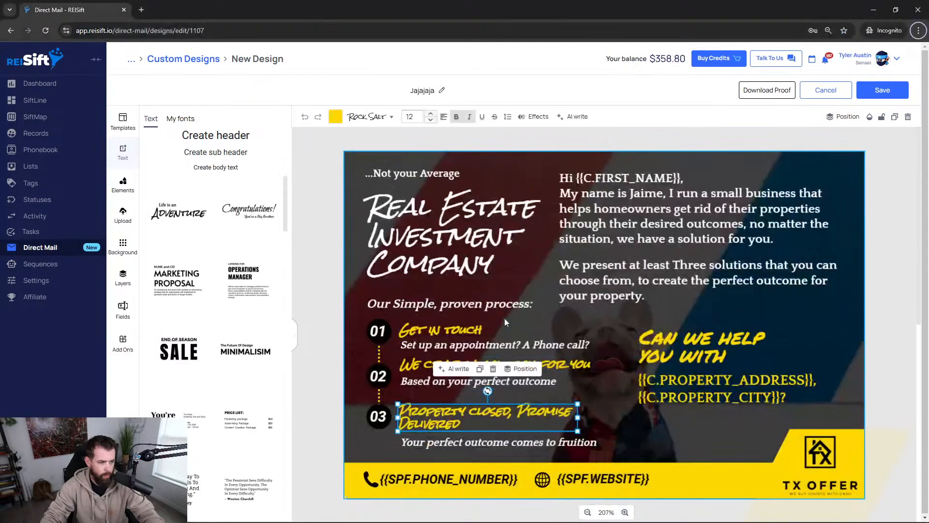
Duplicate the "Based on your perfect outcome" line below the third heading and replace its text with the reference's "Your perfect outcome comes to fruition".
{"action": "left_click", "coordinate": [448, 445]}
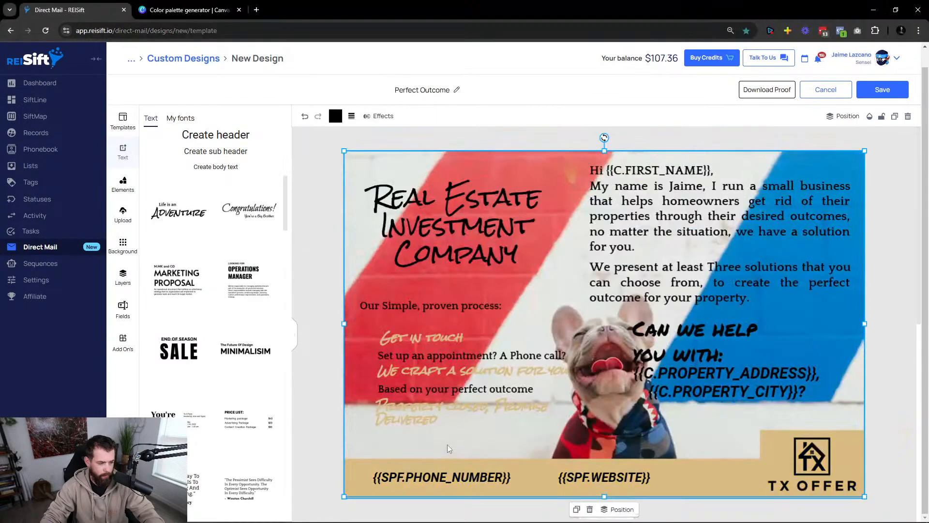
{"action": "left_click_drag", "start_coordinate": [425, 390], "coordinate": [424, 439]}
{"action": "double_click", "coordinate": [419, 435]}
{"action": "type", "text": "Your perfect outcome comes to fruition"}
{"action": "left_click", "coordinate": [355, 386]}
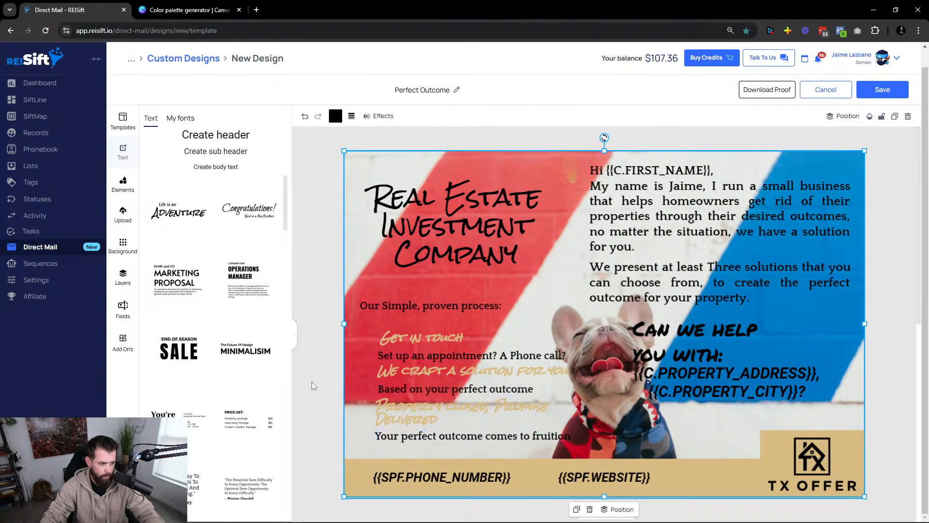
{"action": "left_click", "coordinate": [312, 386]}
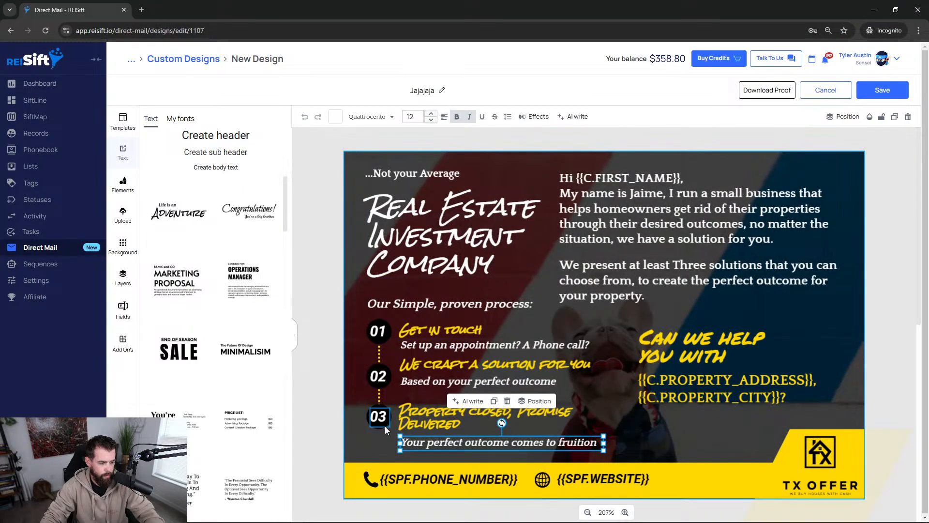
Check the reference's step-number styling, add a header text reading "01" to the postcard and narrow its box to fit.
{"action": "left_click", "coordinate": [383, 422]}
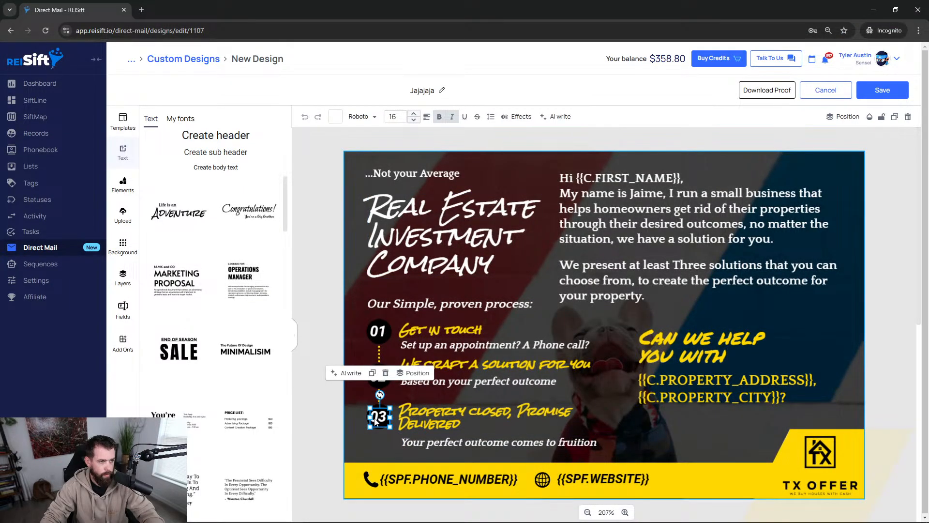
{"action": "left_click", "coordinate": [380, 332]}
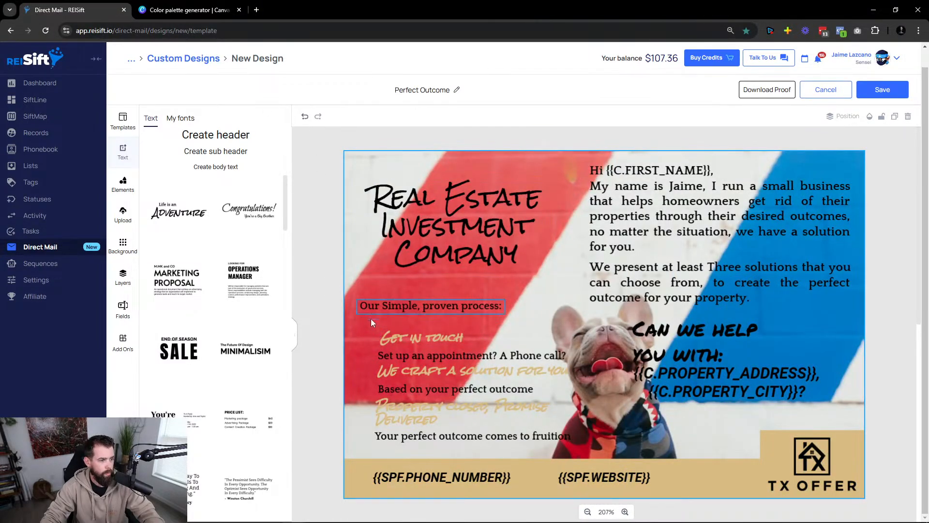
{"action": "left_click", "coordinate": [373, 330]}
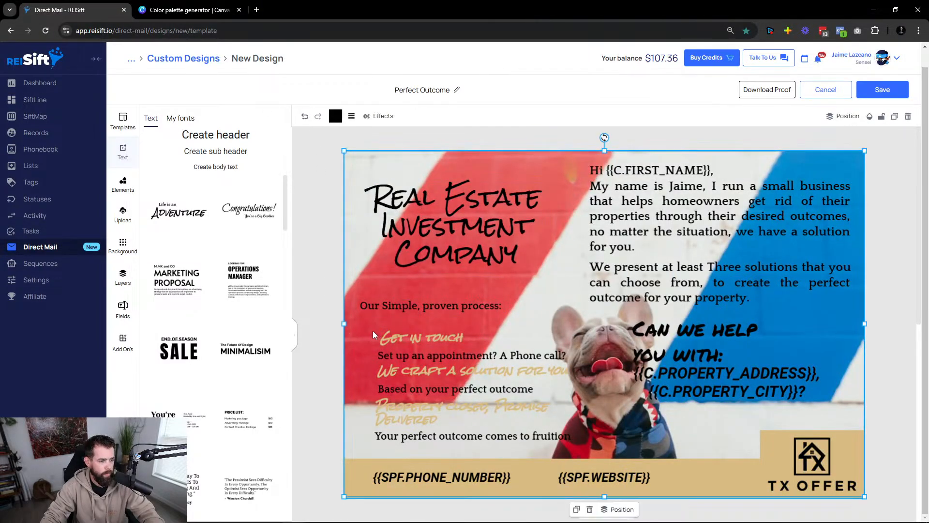
{"action": "left_click", "coordinate": [215, 134]}
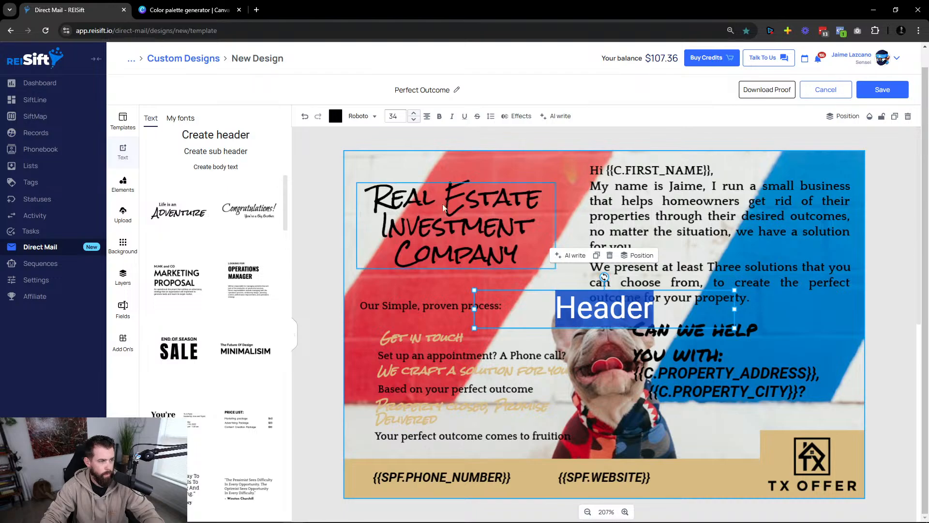
{"action": "type", "text": "01"}
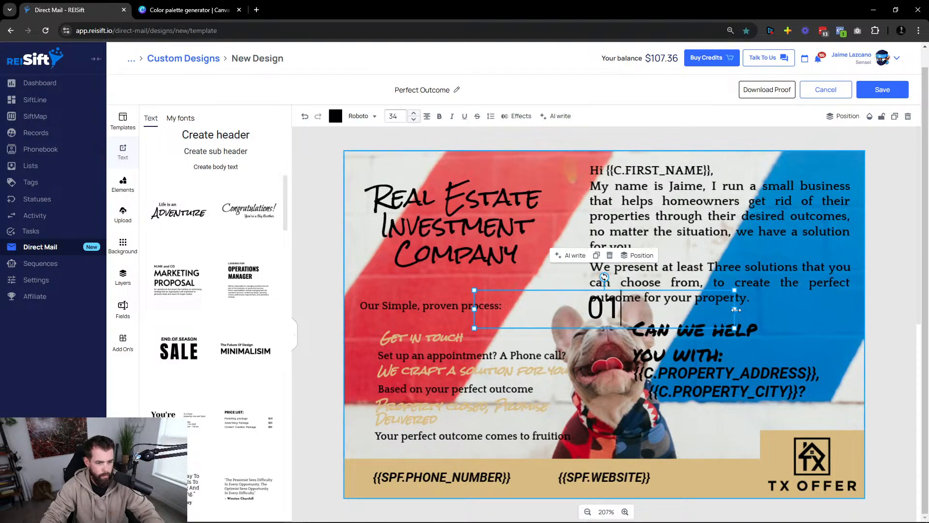
{"action": "left_click_drag", "start_coordinate": [735, 309], "coordinate": [509, 311]}
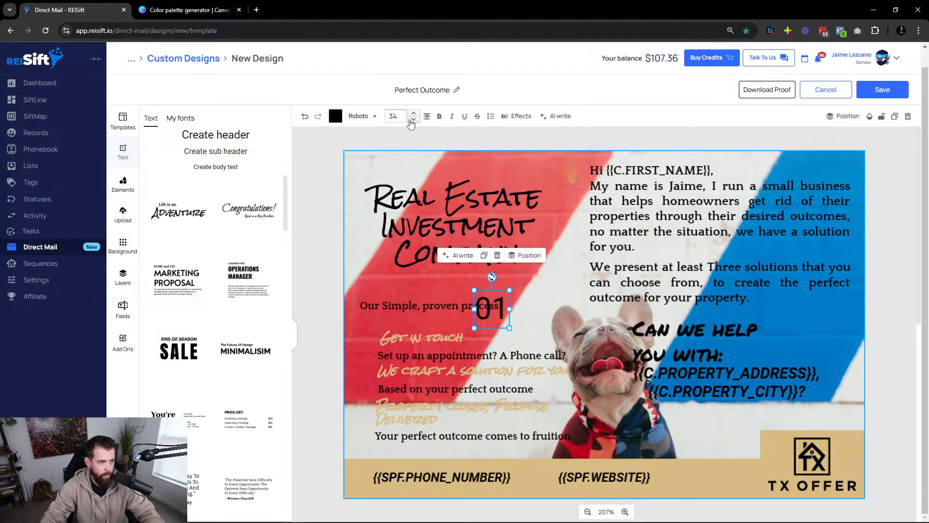
Set the "01" text to size 16, bold and italic, and place it just left of the "Get in touch" heading.
{"action": "type", "text": "18"}
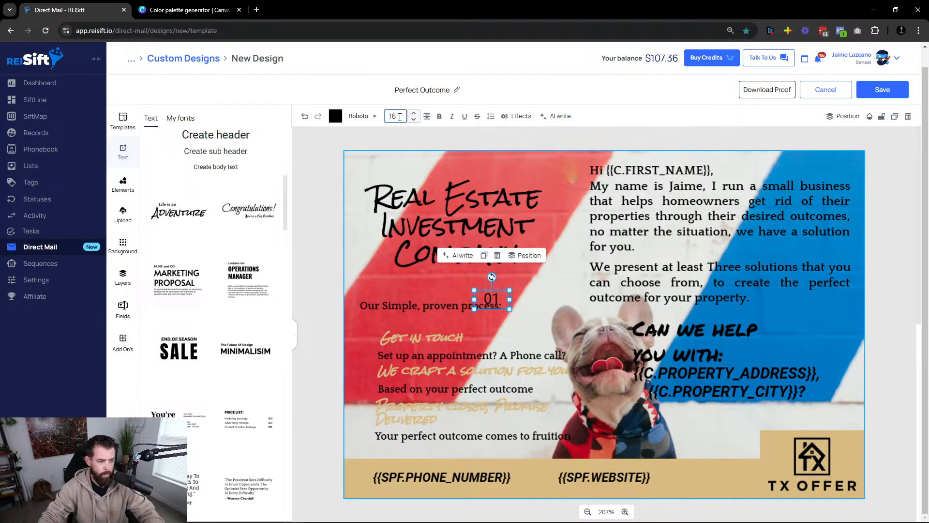
{"action": "left_click", "coordinate": [327, 310]}
{"action": "left_click_drag", "start_coordinate": [490, 299], "coordinate": [366, 340]}
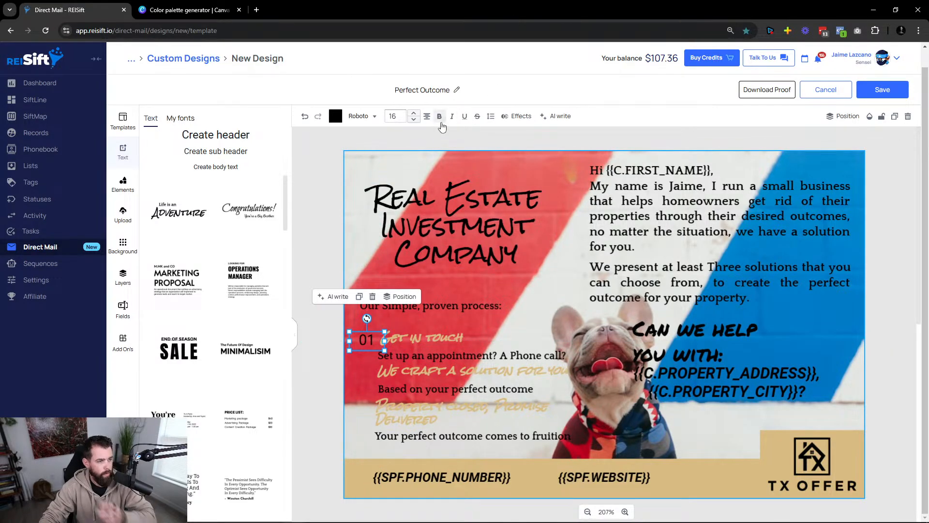
{"action": "left_click", "coordinate": [439, 116]}
{"action": "left_click", "coordinate": [452, 117]}
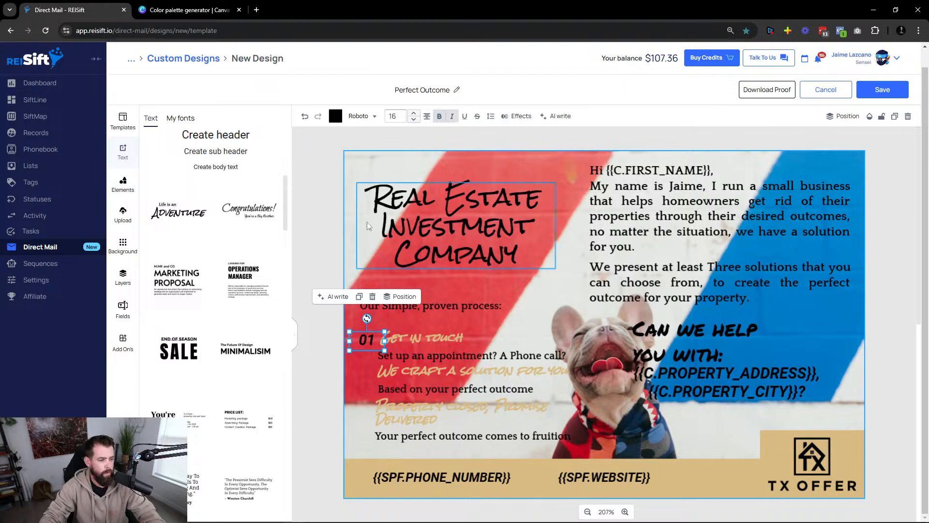
Add a circle shape, shrink it to badge size over the "01" and move it one layer down behind the number.
{"action": "left_click", "coordinate": [123, 184]}
{"action": "left_click", "coordinate": [196, 225]}
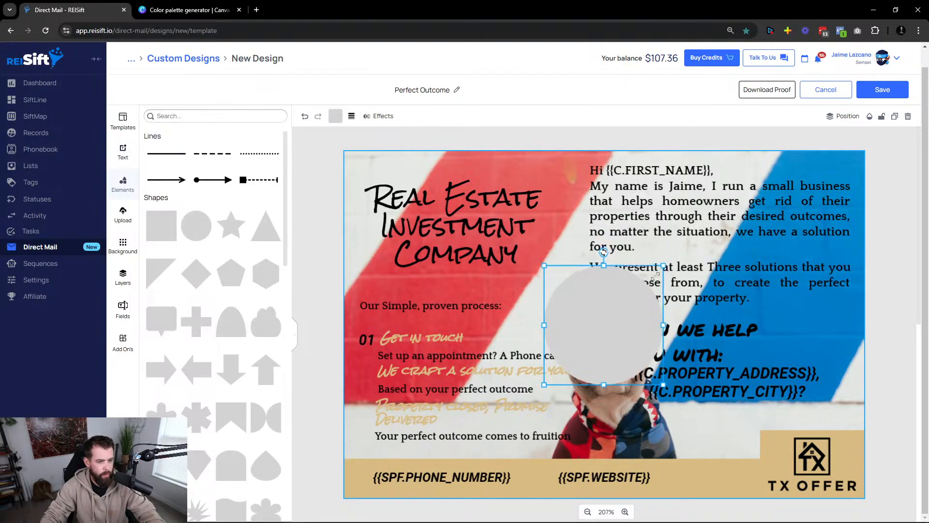
{"action": "mouse_move", "coordinate": [656, 274]}
{"action": "left_mouse_down"}
{"action": "mouse_move", "coordinate": [574, 347]}
{"action": "mouse_move", "coordinate": [570, 366]}
{"action": "mouse_move", "coordinate": [369, 343]}
{"action": "left_mouse_up"}
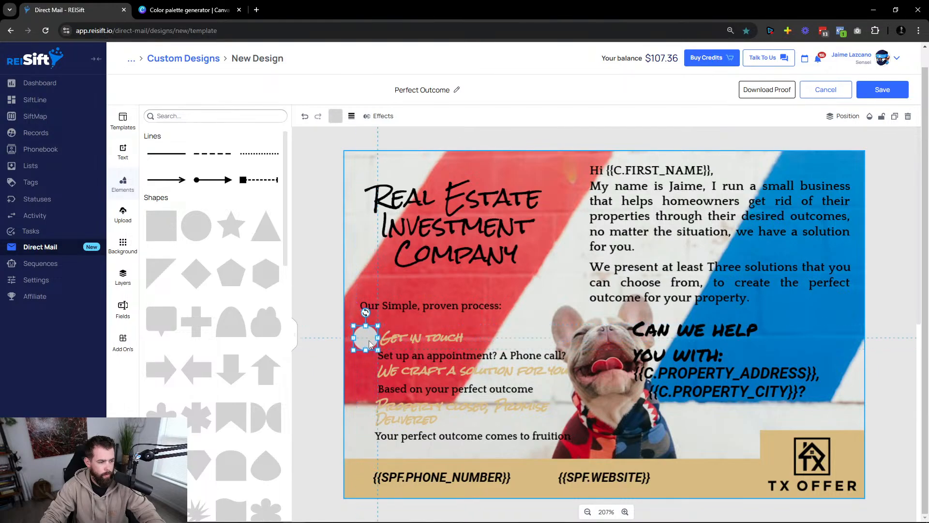
{"action": "left_click", "coordinate": [380, 290]}
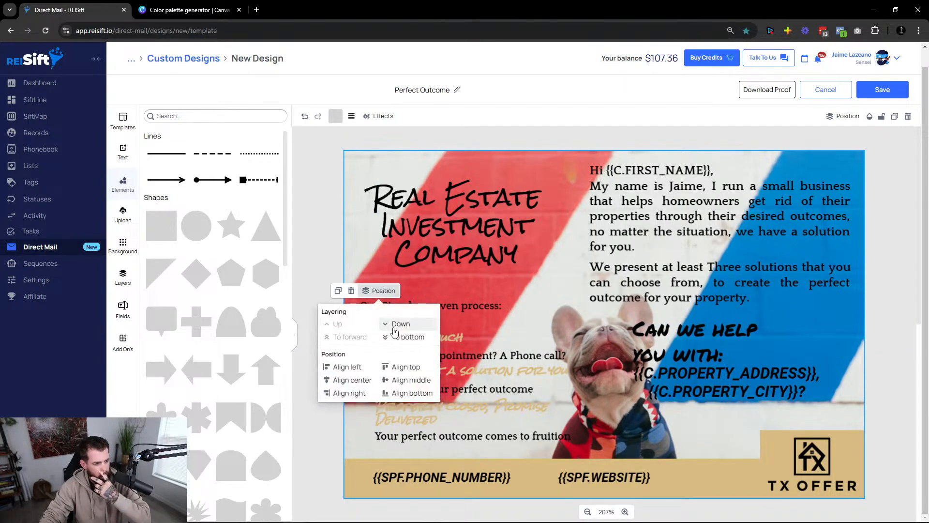
{"action": "left_click", "coordinate": [394, 326]}
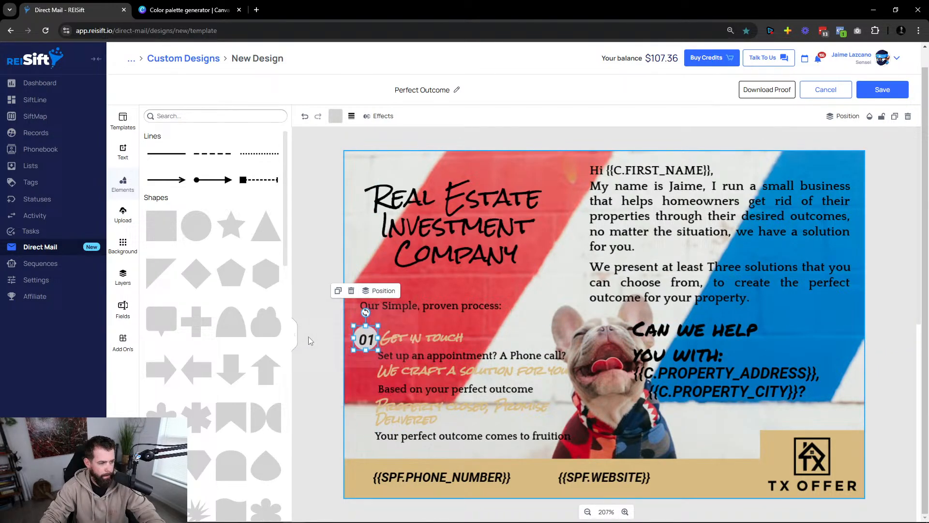
Fill the circle with the postcard's gold color and center it behind the "01".
{"action": "left_click", "coordinate": [360, 333]}
{"action": "left_click", "coordinate": [336, 115]}
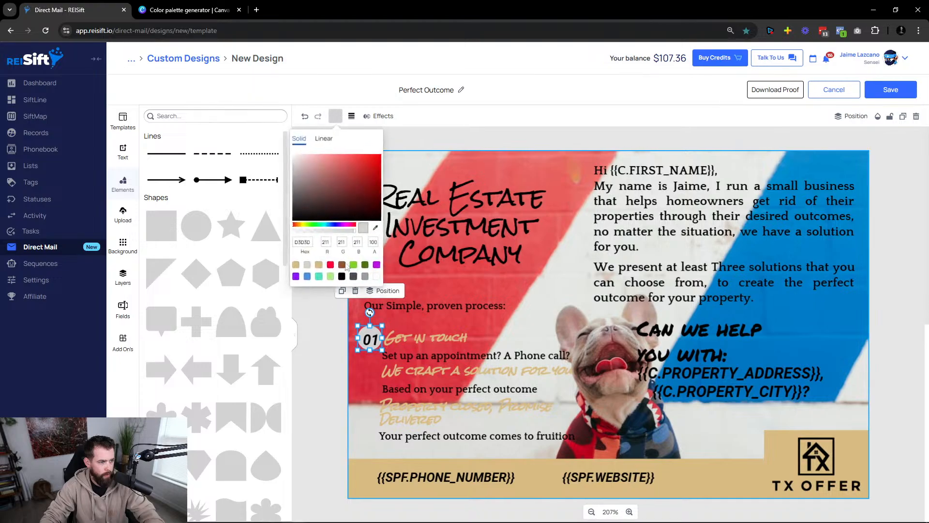
{"action": "left_click", "coordinate": [297, 262]}
{"action": "left_click", "coordinate": [314, 361]}
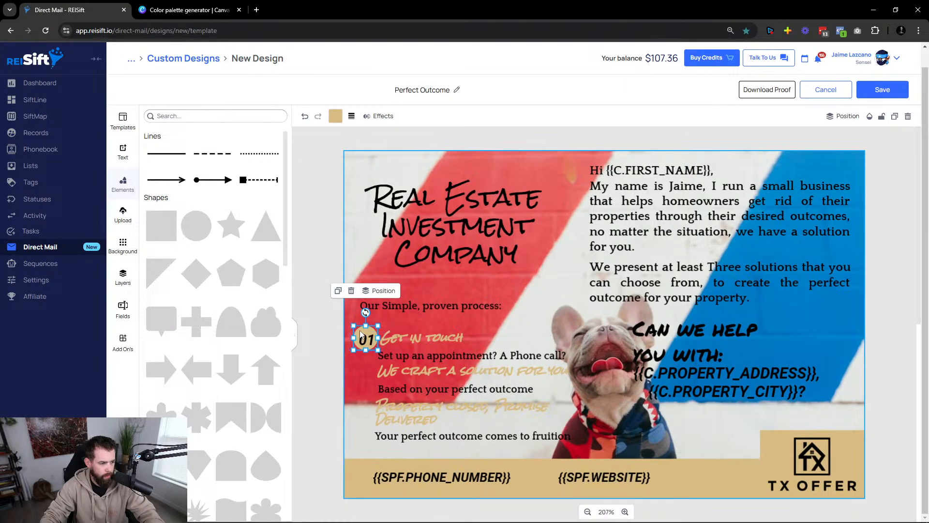
{"action": "mouse_move", "coordinate": [362, 334]}
{"action": "left_mouse_down"}
{"action": "mouse_move", "coordinate": [380, 350]}
{"action": "mouse_move", "coordinate": [370, 336]}
{"action": "left_mouse_up"}
{"action": "left_click", "coordinate": [327, 355]}
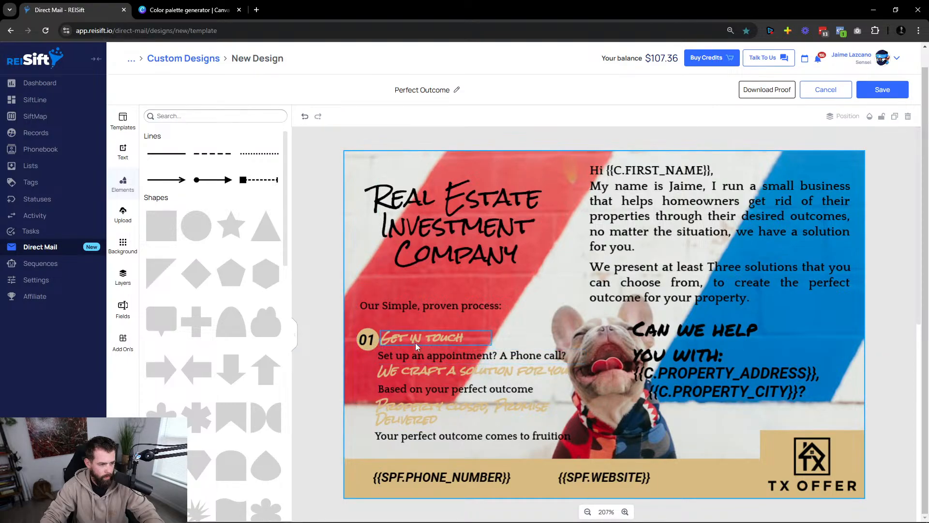
Shift the three process headings and their description lines slightly right to make room for the number badges.
{"action": "left_click", "coordinate": [449, 447]}
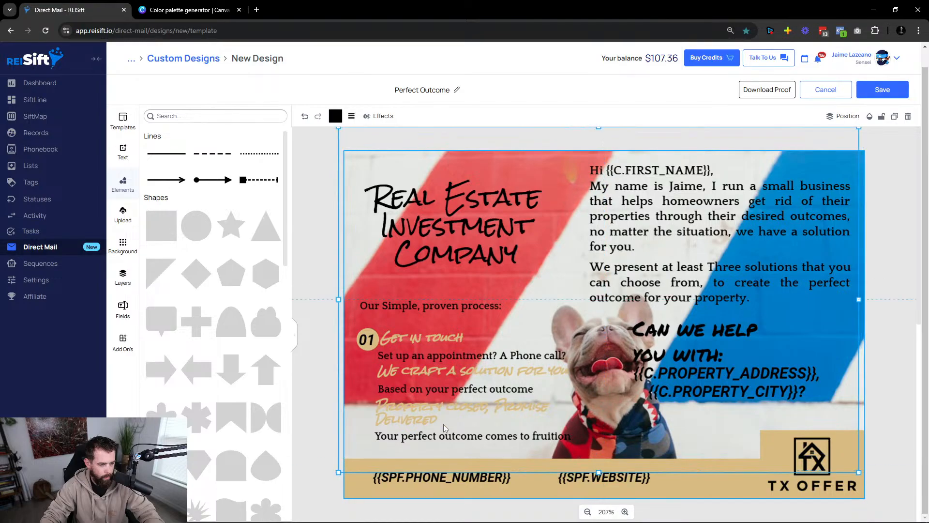
{"action": "left_click", "coordinate": [421, 340]}
{"action": "left_click", "coordinate": [419, 356]}
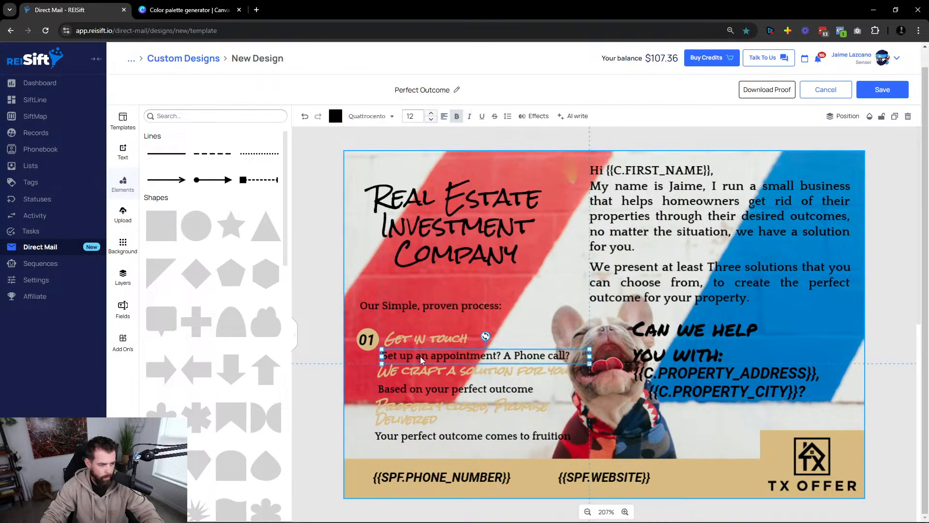
{"action": "left_click", "coordinate": [412, 370]}
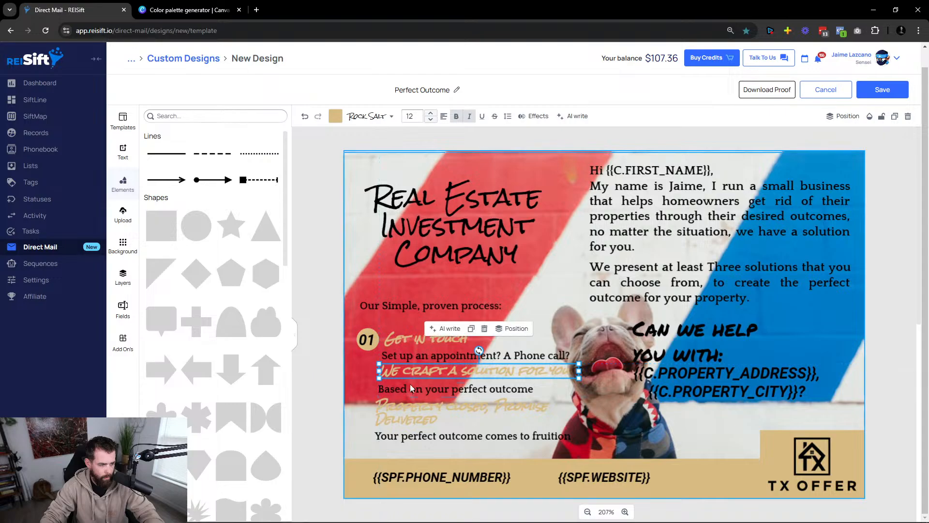
{"action": "left_click", "coordinate": [406, 390]}
{"action": "left_click", "coordinate": [396, 411]}
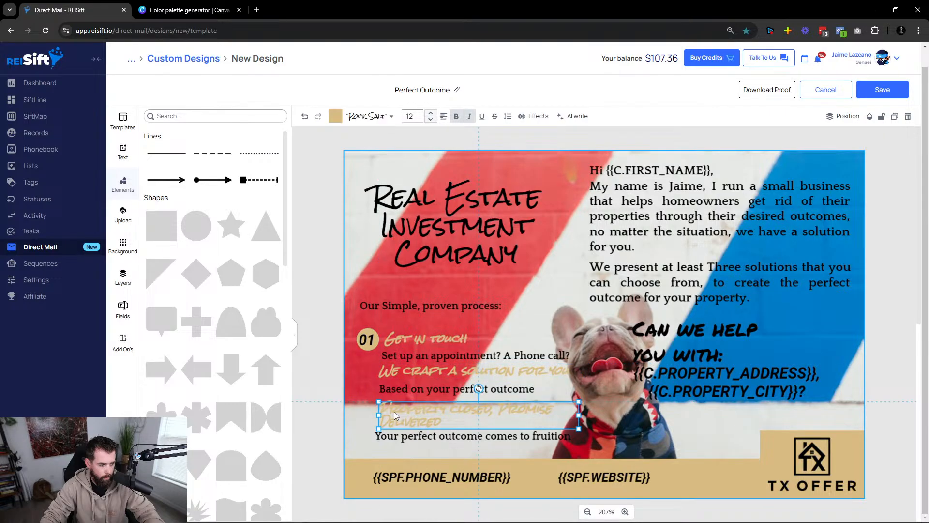
{"action": "left_click", "coordinate": [397, 437]}
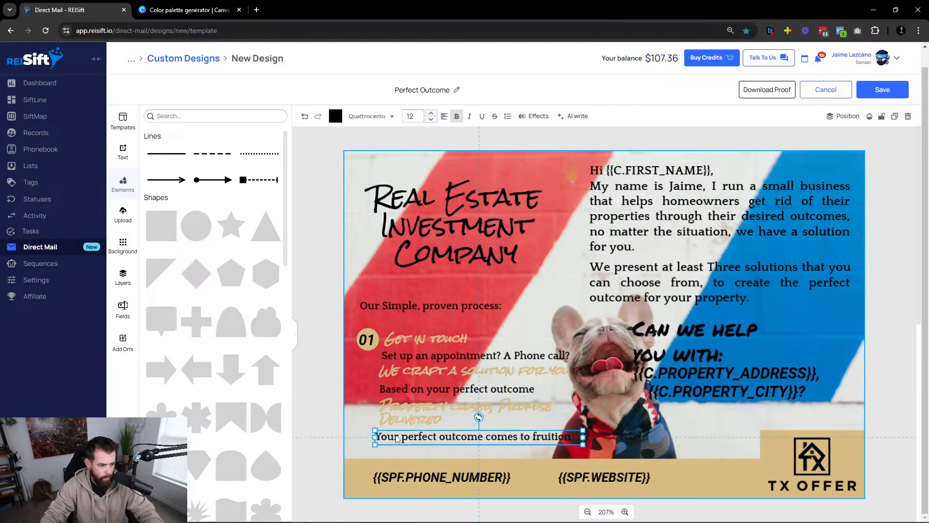
Duplicate the "01" number and its gold circle beside the second and third process headings.
{"action": "left_click", "coordinate": [370, 339]}
{"action": "left_click", "coordinate": [372, 333]}
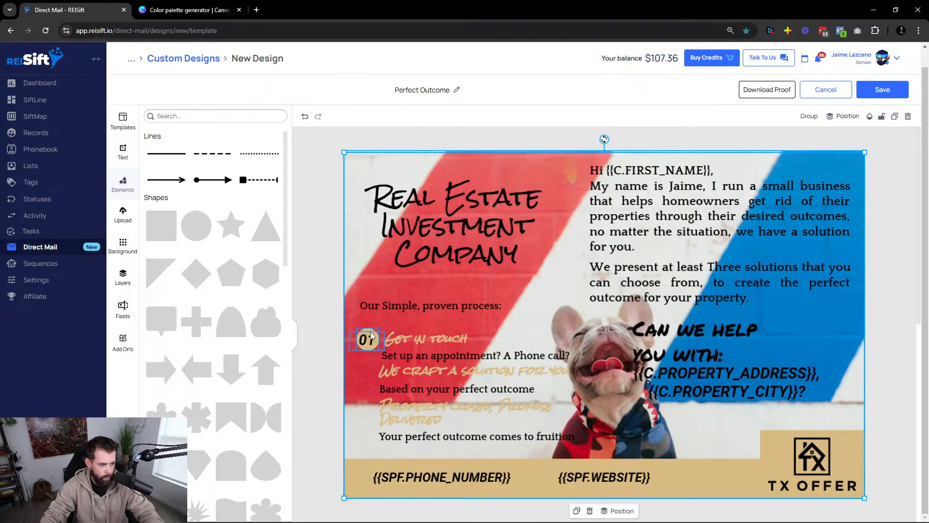
{"action": "left_click_drag", "start_coordinate": [372, 335], "coordinate": [369, 411]}
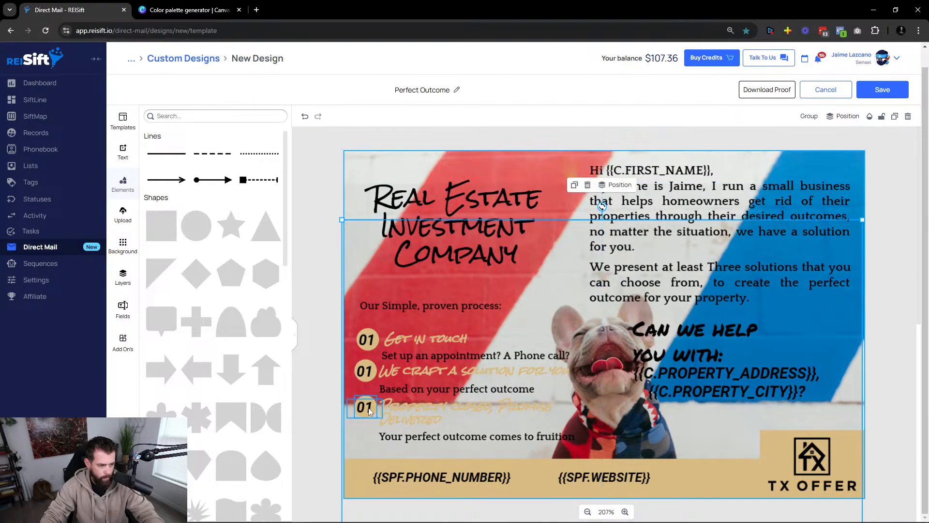
Renumber the badge beside the third process heading as 03 and the one beside the second heading as 02.
{"action": "left_click", "coordinate": [367, 407]}
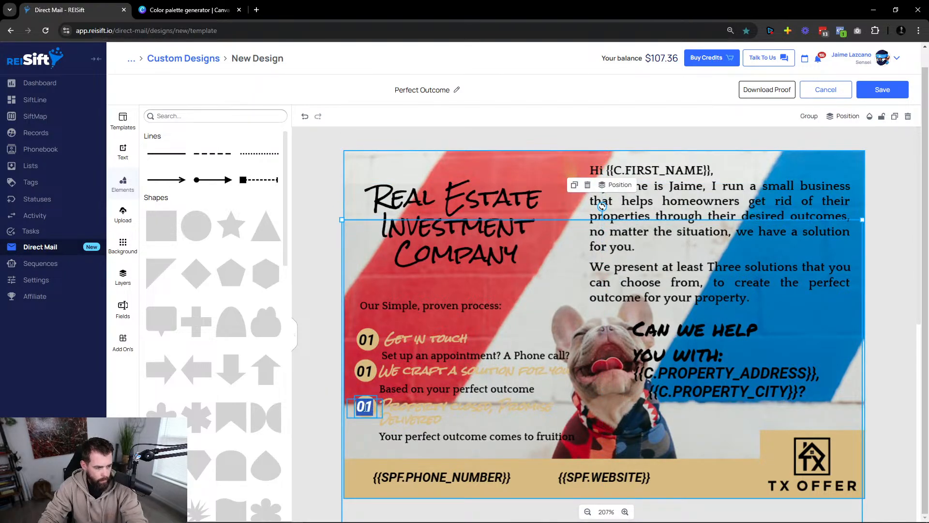
{"action": "key", "text": "BackSpace"}
{"action": "type", "text": "3"}
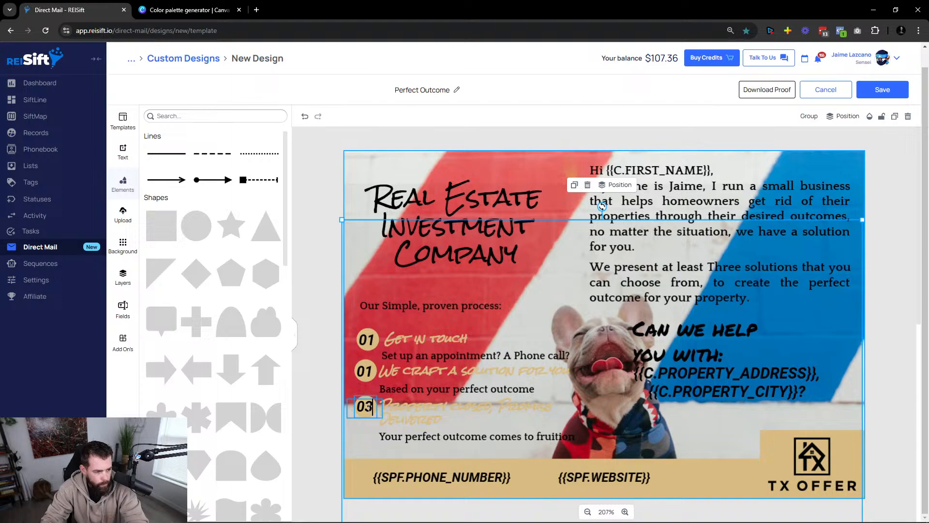
{"action": "left_click", "coordinate": [370, 372]}
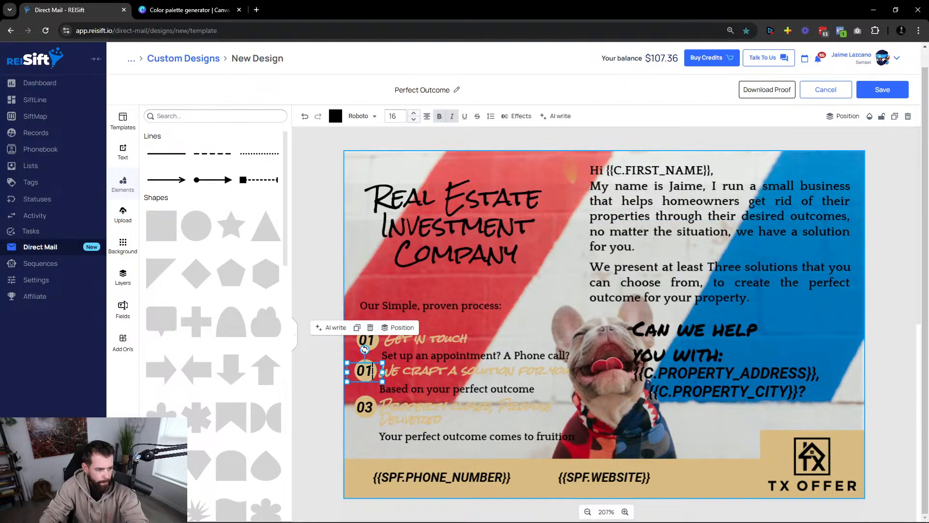
{"action": "key", "text": "BackSpace"}
{"action": "type", "text": "2"}
{"action": "left_click", "coordinate": [333, 380]}
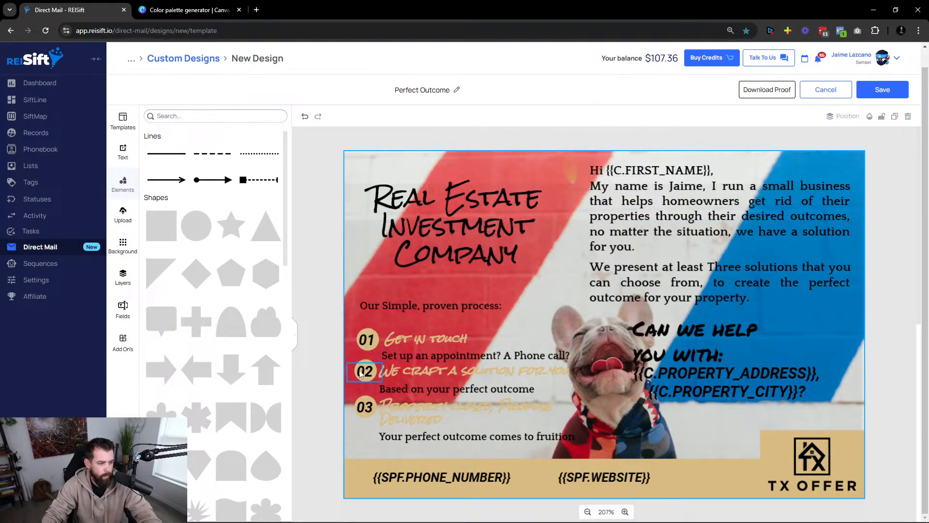
Move the "02" number and its gold circle slightly down.
{"action": "left_click", "coordinate": [362, 372]}
{"action": "left_click", "coordinate": [367, 365], "text": "shift"}
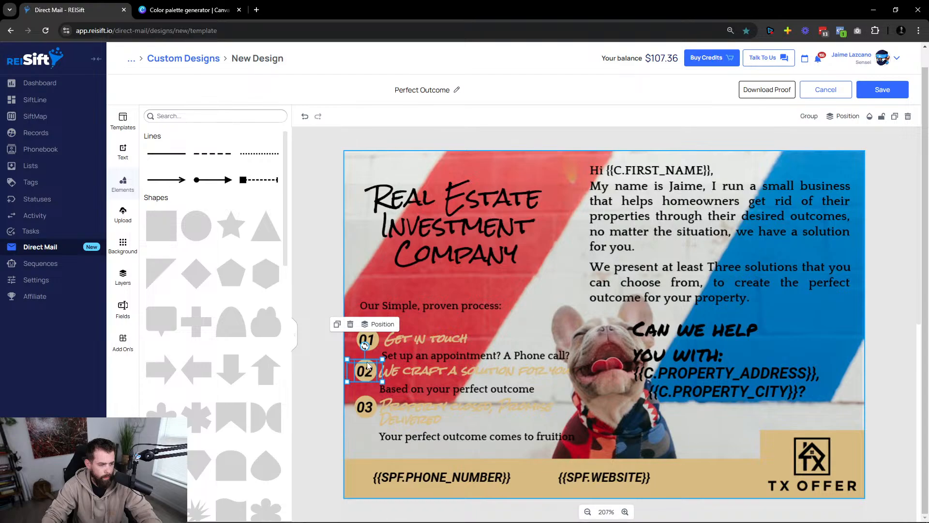
{"action": "left_click_drag", "start_coordinate": [367, 364], "coordinate": [366, 375]}
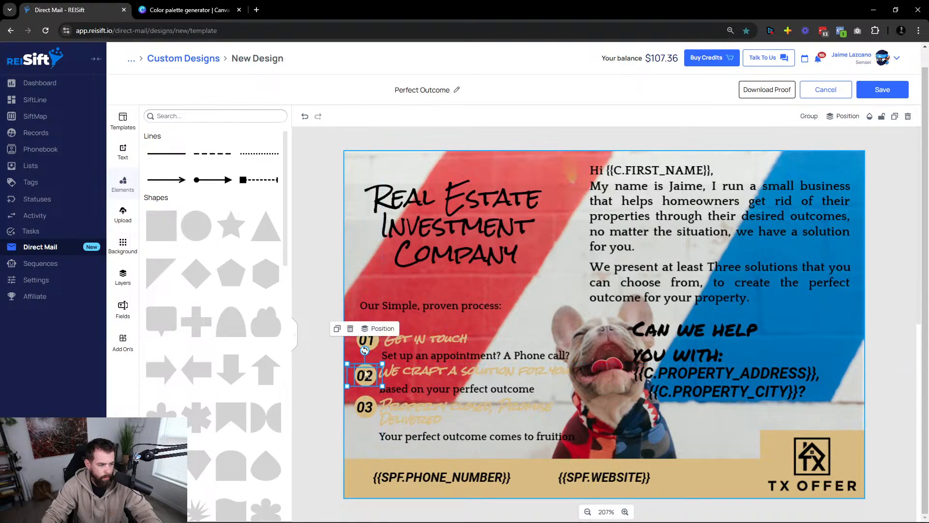
{"action": "left_click", "coordinate": [424, 428]}
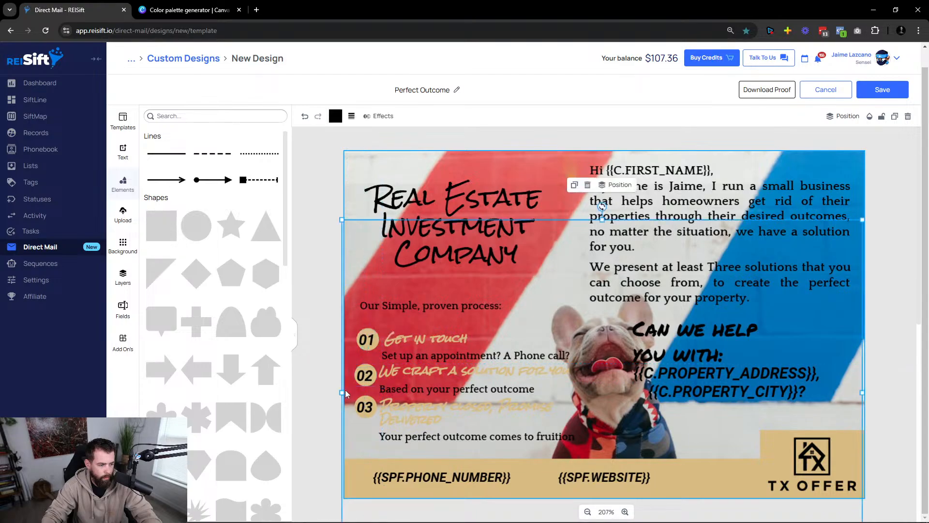
Shift all three number badges together slightly down and to the left of the process headings.
{"action": "left_click", "coordinate": [366, 406]}
{"action": "left_click", "coordinate": [372, 378], "text": "shift"}
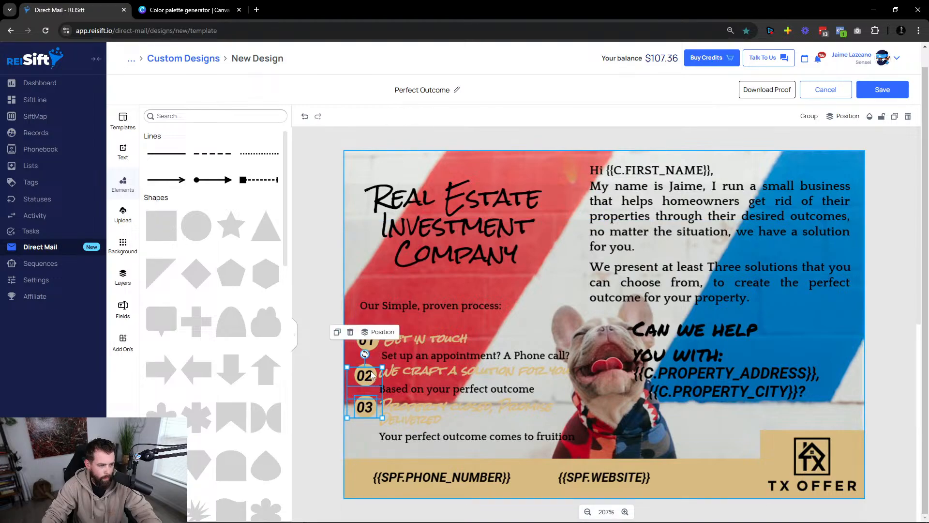
{"action": "left_click", "coordinate": [370, 349], "text": "shift"}
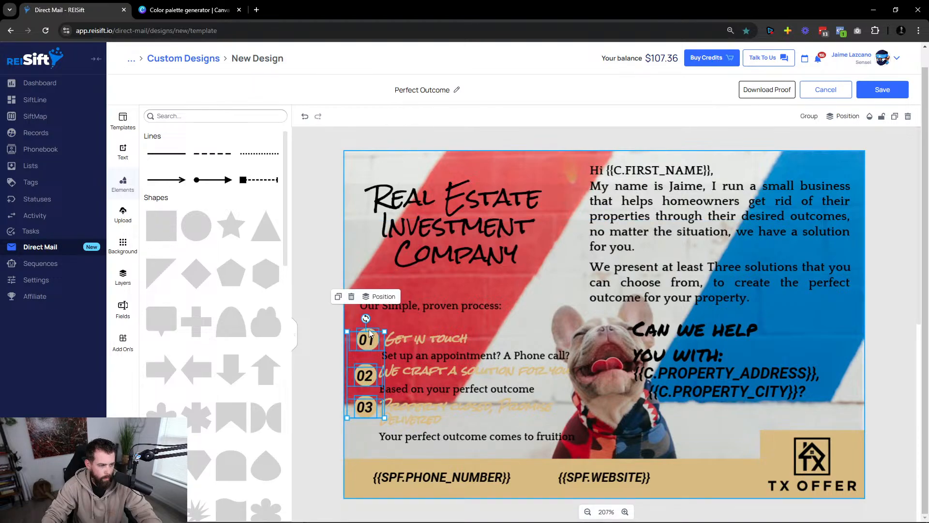
{"action": "left_click_drag", "start_coordinate": [371, 332], "coordinate": [364, 346]}
{"action": "left_click", "coordinate": [329, 397]}
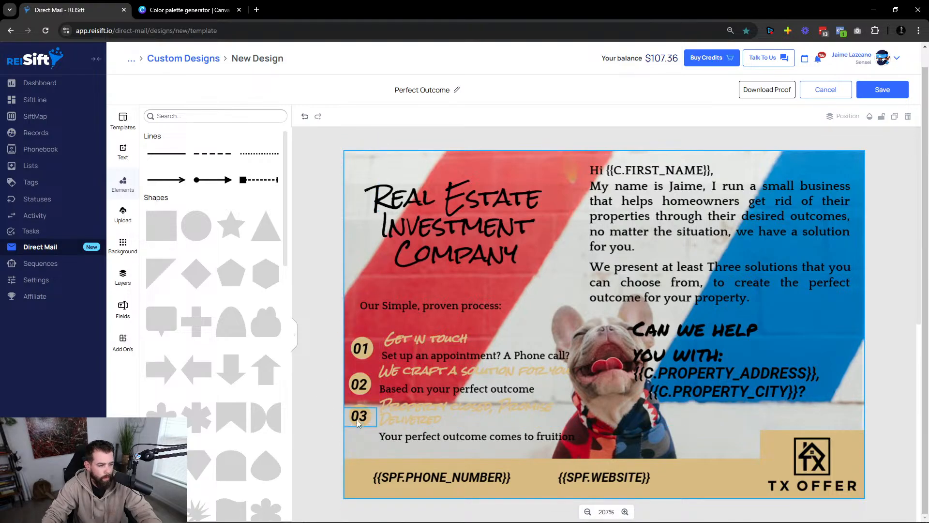
{"action": "left_click", "coordinate": [259, 178]}
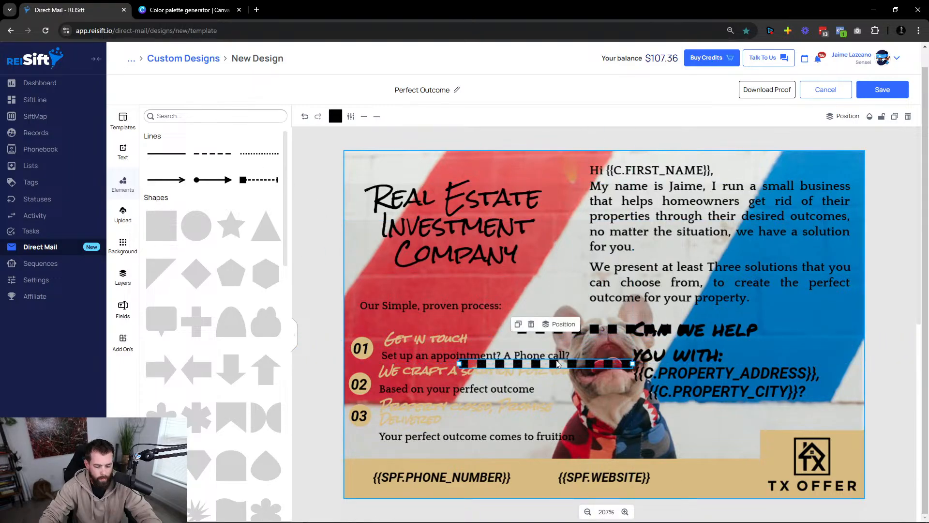
{"action": "left_click", "coordinate": [556, 359]}
{"action": "left_click", "coordinate": [606, 329]}
{"action": "left_click_drag", "start_coordinate": [606, 326], "coordinate": [539, 319]}
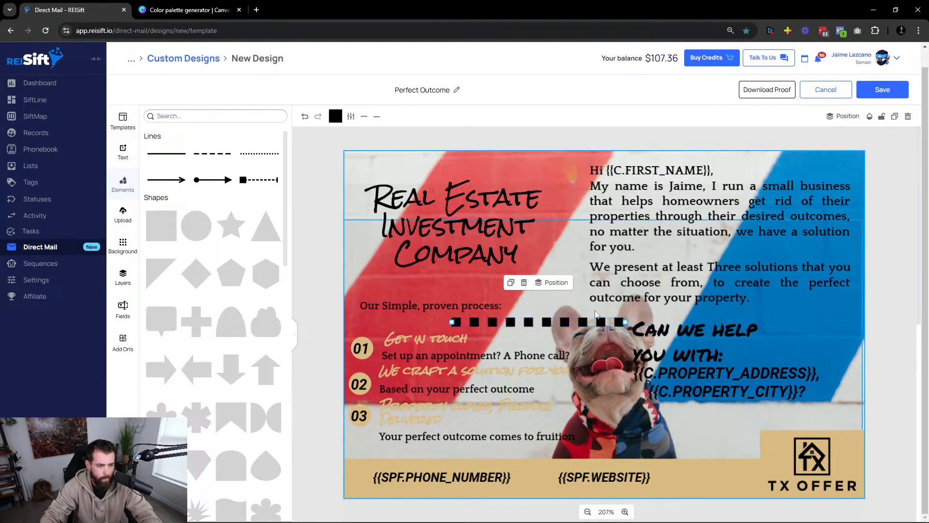
{"action": "left_click_drag", "start_coordinate": [624, 322], "coordinate": [441, 176]}
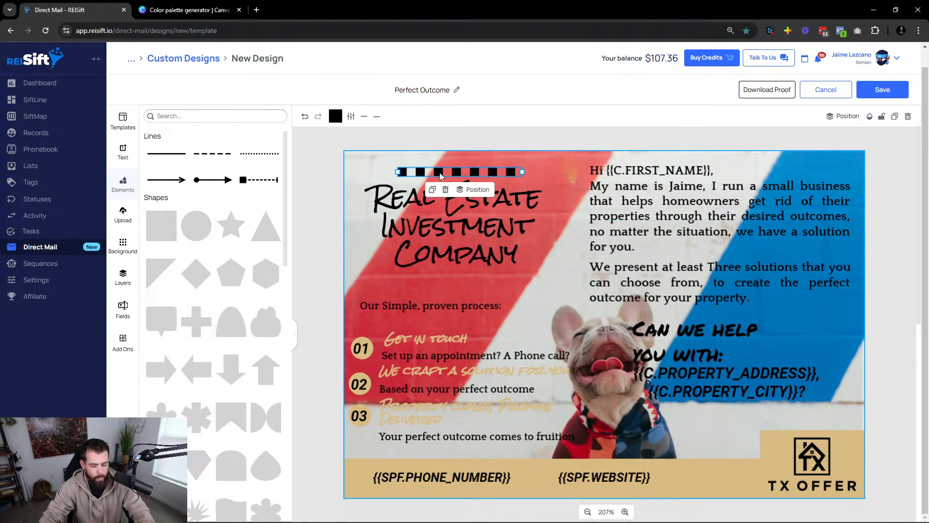
{"action": "key", "text": "Delete"}
Add a dotted line with line size 3 and run it vertically through the 01, 02 and 03 badges.
{"action": "left_click", "coordinate": [251, 155]}
{"action": "left_click_drag", "start_coordinate": [573, 329], "coordinate": [493, 301]}
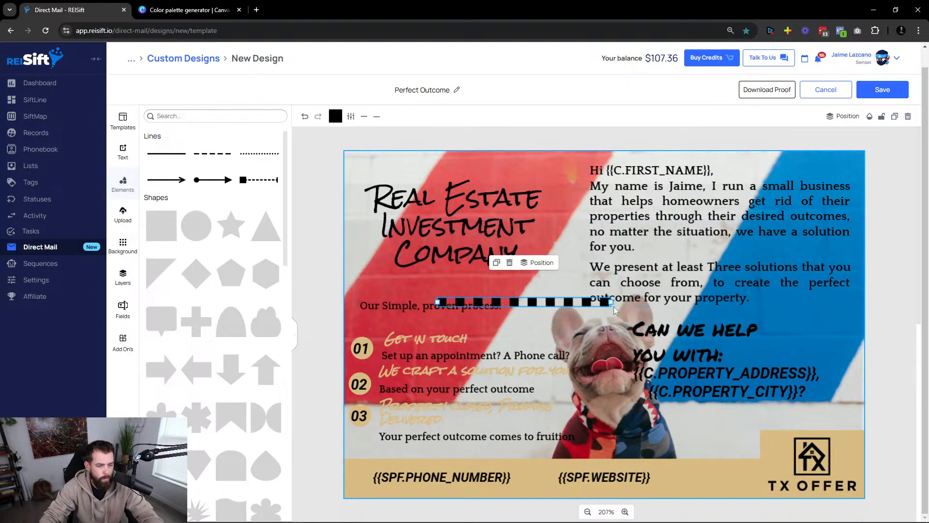
{"action": "left_click", "coordinate": [351, 118]}
{"action": "left_click_drag", "start_coordinate": [321, 156], "coordinate": [309, 155]}
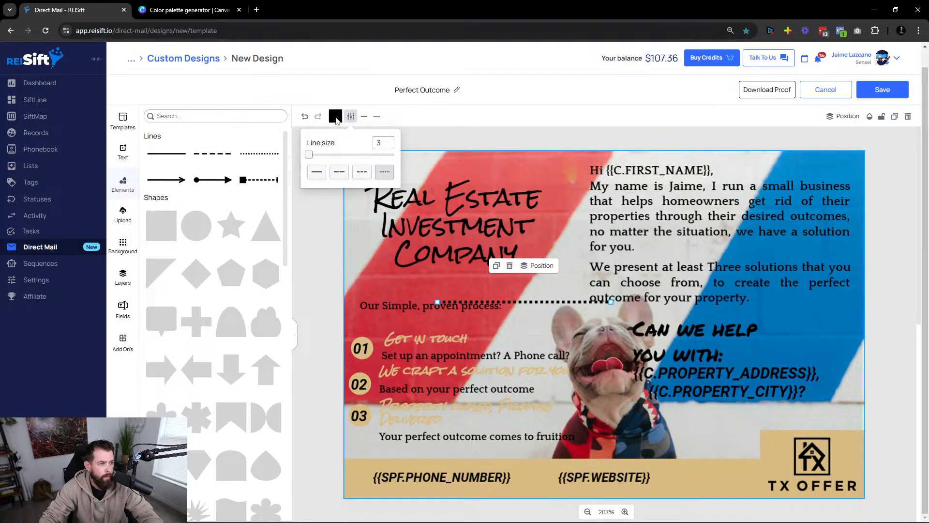
{"action": "left_click", "coordinate": [573, 305]}
{"action": "left_click_drag", "start_coordinate": [587, 302], "coordinate": [360, 402]}
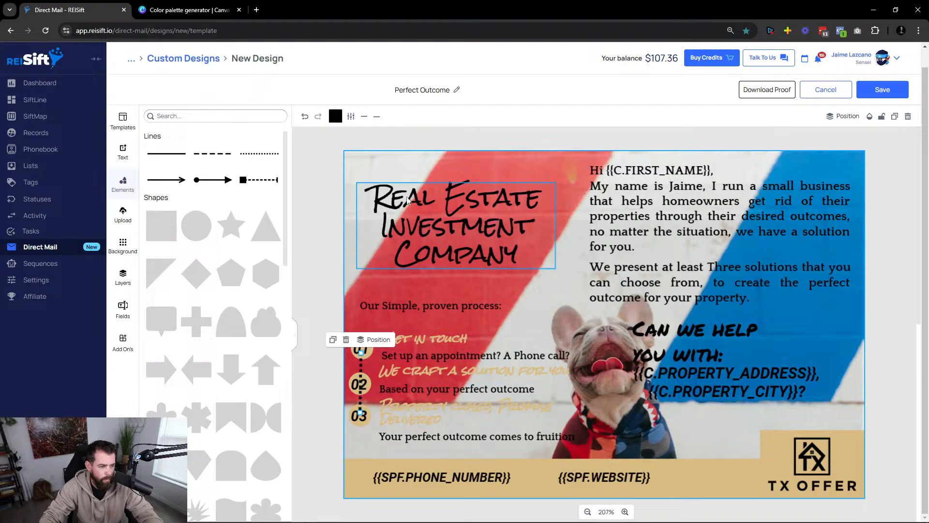
Open the layering options for the vertical dotted line that runs through the number badges.
{"action": "left_click", "coordinate": [375, 339]}
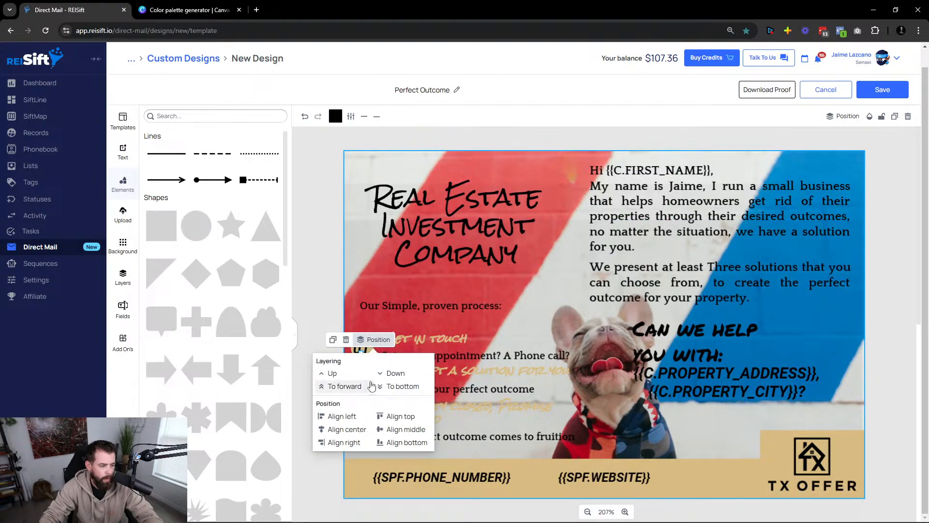
{"action": "left_click", "coordinate": [305, 376]}
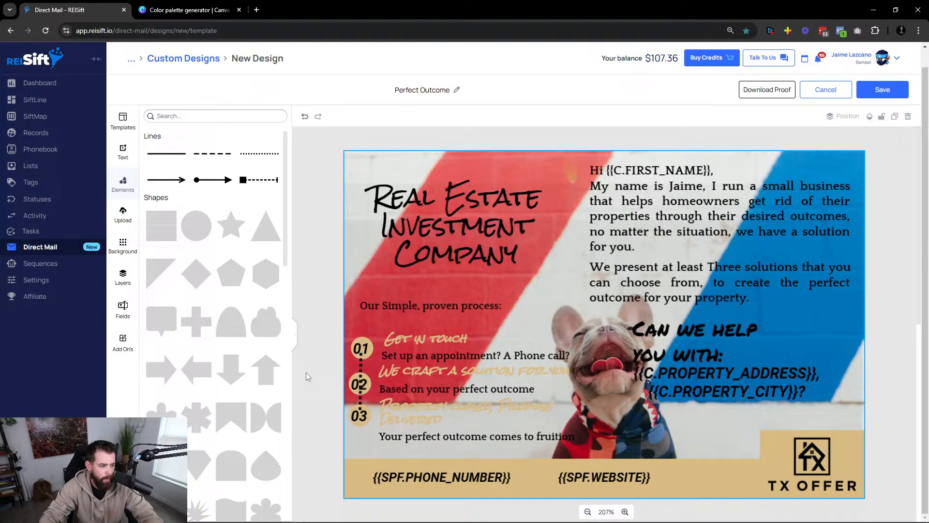
{"action": "left_click", "coordinate": [359, 366]}
{"action": "left_click", "coordinate": [377, 324]}
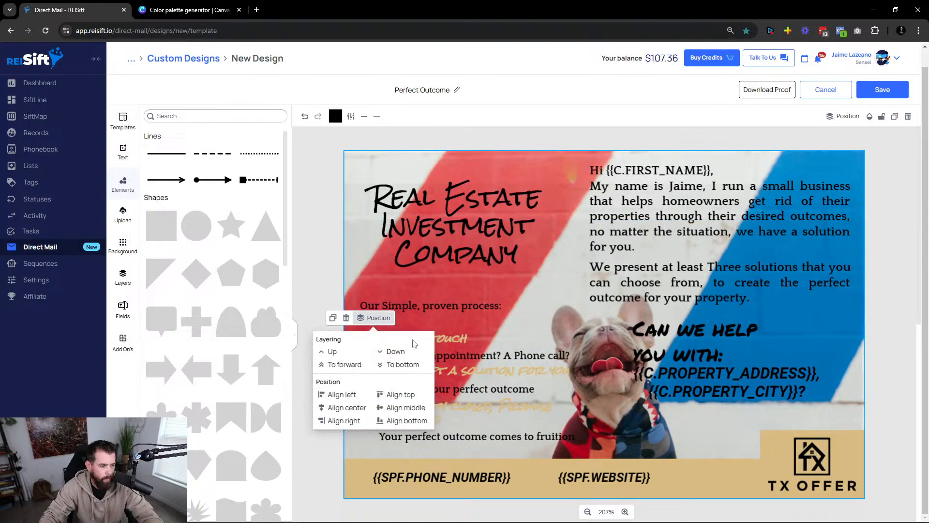
Layer the dotted connector line beneath the numbered circles and realign it vertically through the centres of 01, 02 and 03.
{"action": "left_click", "coordinate": [309, 364]}
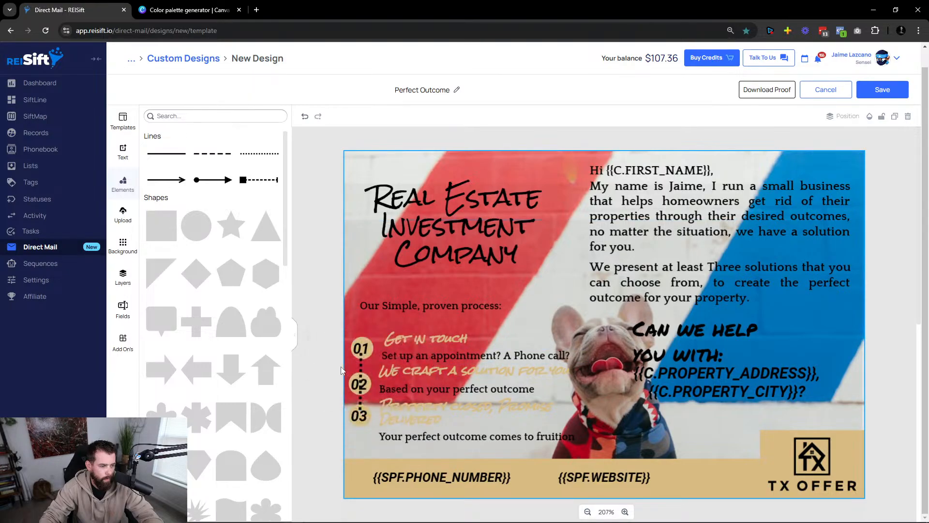
{"action": "left_click", "coordinate": [365, 368]}
{"action": "left_click_drag", "start_coordinate": [370, 365], "coordinate": [373, 364]}
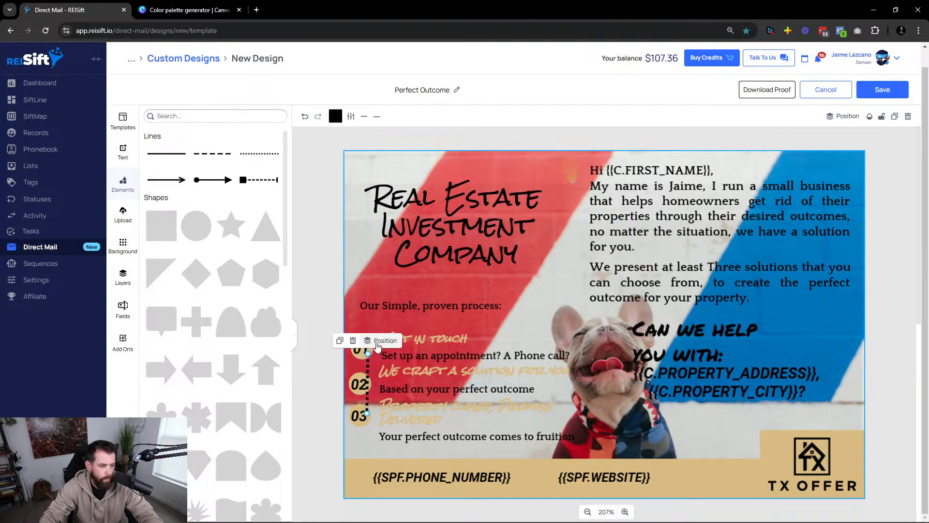
{"action": "left_click", "coordinate": [382, 340]}
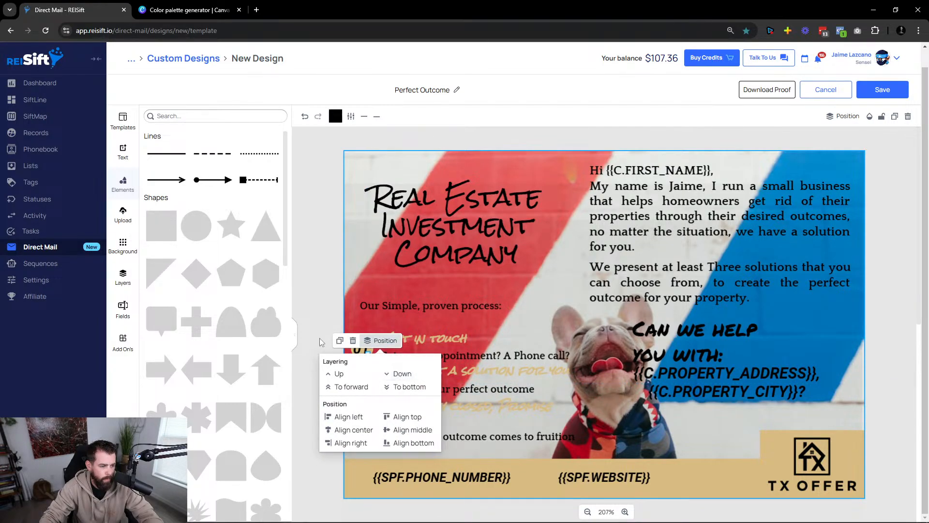
{"action": "left_click", "coordinate": [397, 374]}
{"action": "left_click_drag", "start_coordinate": [368, 367], "coordinate": [361, 368]}
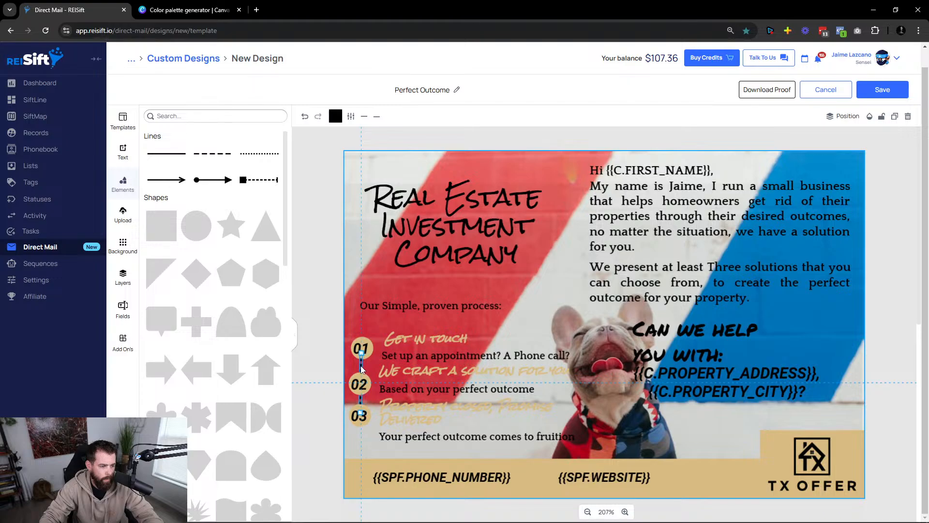
{"action": "left_click", "coordinate": [379, 339]}
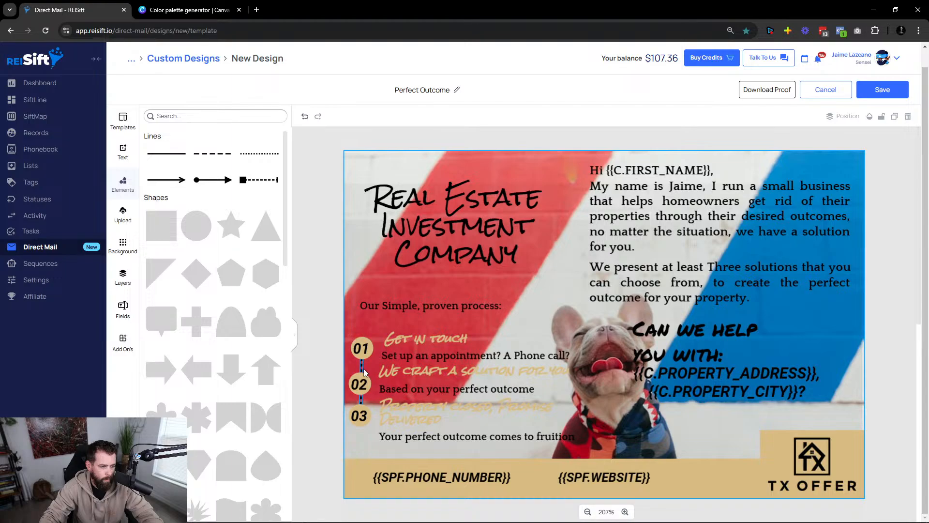
{"action": "left_click", "coordinate": [364, 369]}
Move the 02 number together with its gold circle slightly up and right to line up with the connector line.
{"action": "left_click", "coordinate": [365, 376]}
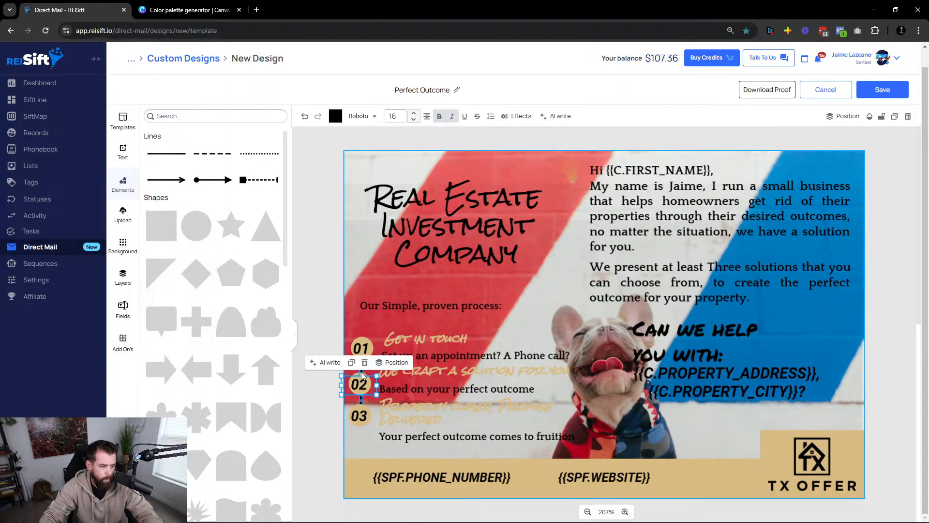
{"action": "left_click", "coordinate": [364, 377]}
{"action": "left_click_drag", "start_coordinate": [364, 377], "coordinate": [365, 378]}
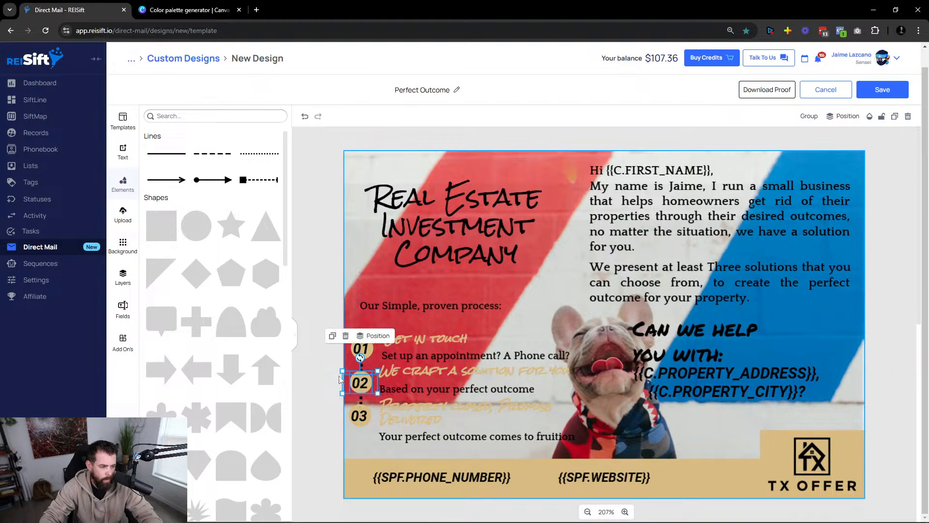
{"action": "left_click", "coordinate": [321, 384]}
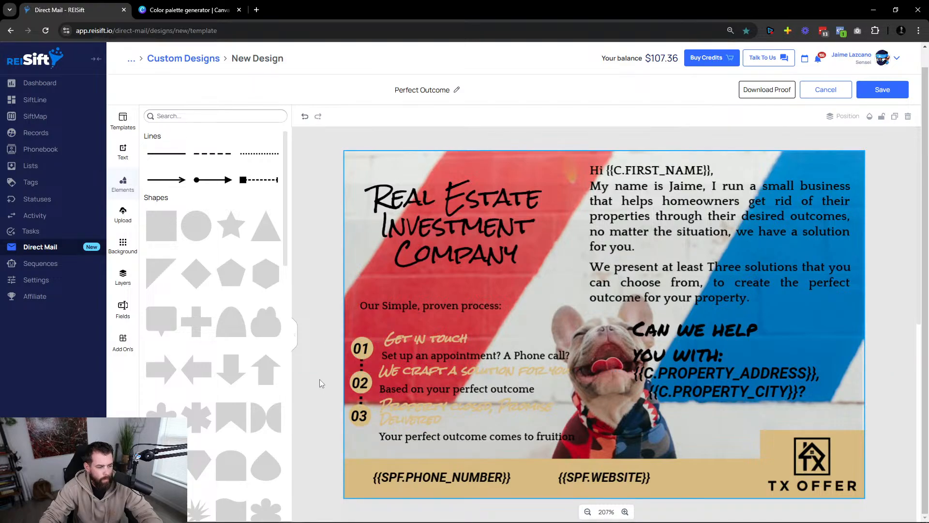
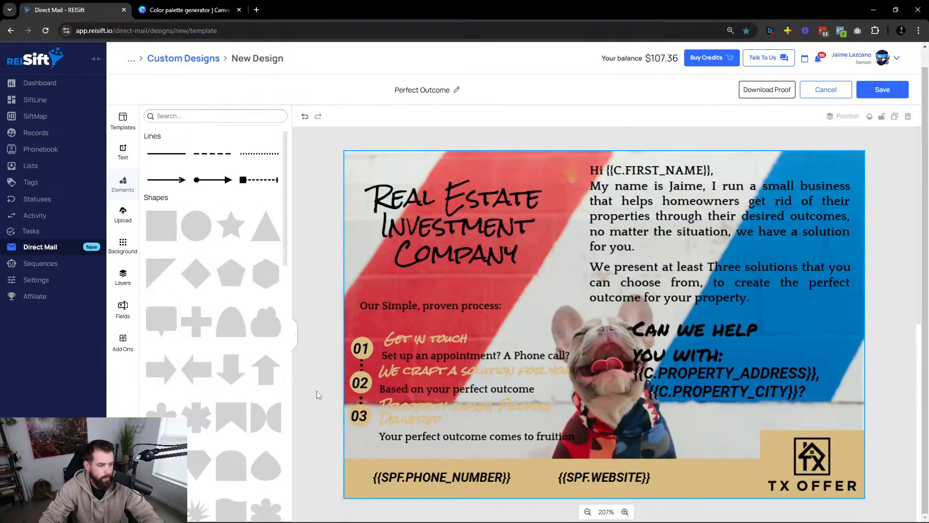
Shift the "Can we help you with:" heading and the property address and city placeholders slightly left and down on the front side.
{"action": "scroll", "coordinate": [515, 382], "scroll_direction": "down", "scroll_amount": 3}
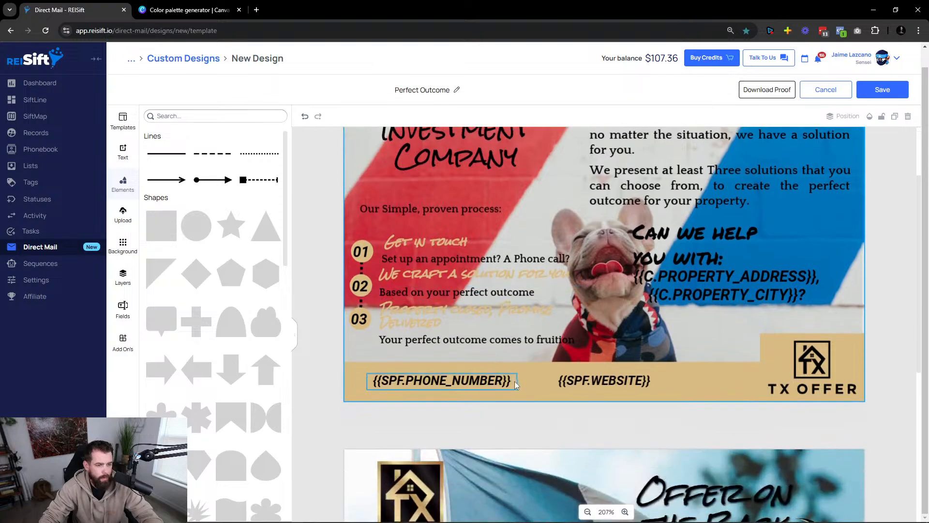
{"action": "scroll", "coordinate": [521, 378], "scroll_direction": "up", "scroll_amount": 2}
{"action": "scroll", "coordinate": [520, 378], "scroll_direction": "up", "scroll_amount": 1}
{"action": "left_click", "coordinate": [718, 394]}
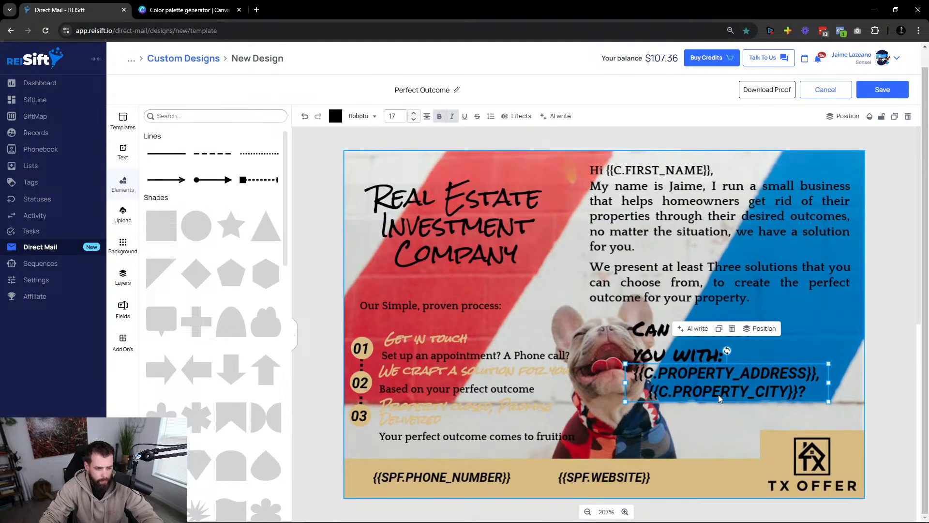
{"action": "left_click_drag", "start_coordinate": [718, 398], "coordinate": [708, 405]}
{"action": "left_click_drag", "start_coordinate": [678, 354], "coordinate": [662, 357]}
Realign the full-size overlay rectangle with the front of the postcard and adjust its edges to cover the whole card.
{"action": "left_click", "coordinate": [386, 285]}
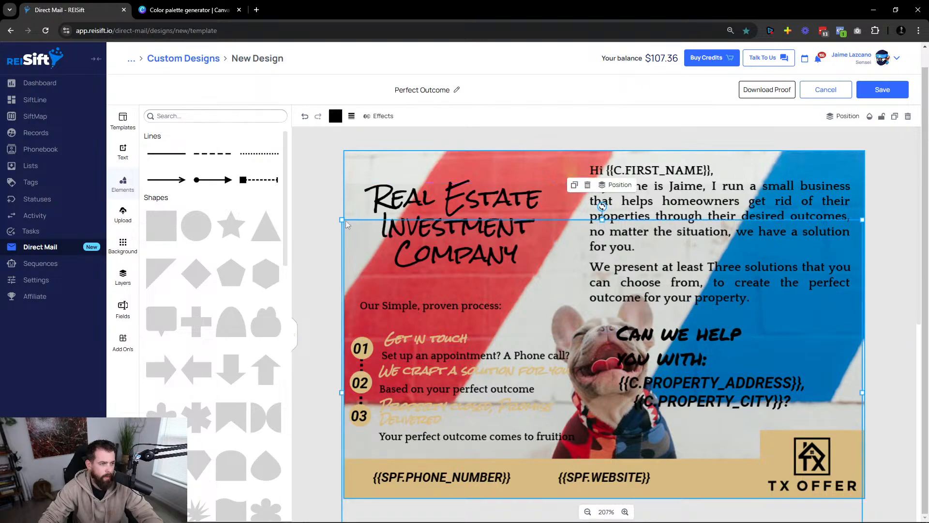
{"action": "left_click", "coordinate": [360, 173]}
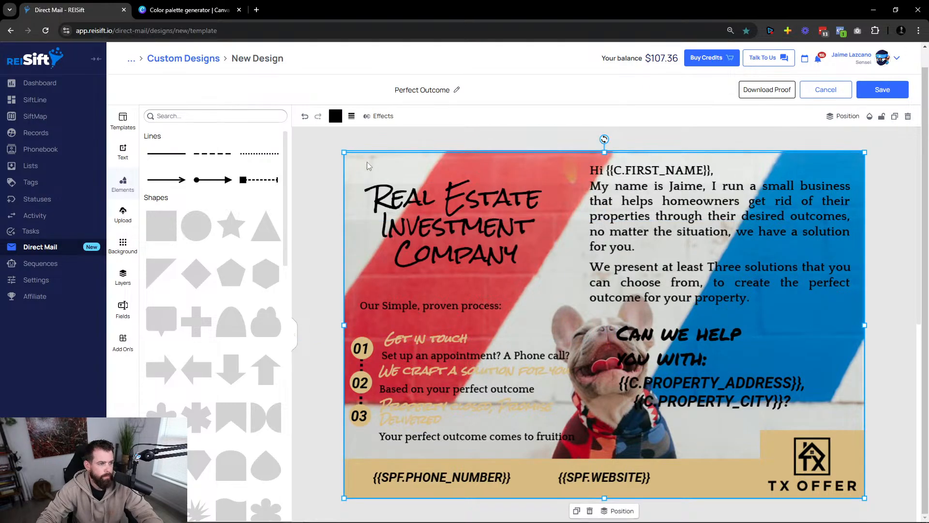
{"action": "left_click_drag", "start_coordinate": [344, 151], "coordinate": [339, 139]}
{"action": "left_click_drag", "start_coordinate": [603, 149], "coordinate": [604, 141]}
{"action": "left_click_drag", "start_coordinate": [342, 152], "coordinate": [344, 154]}
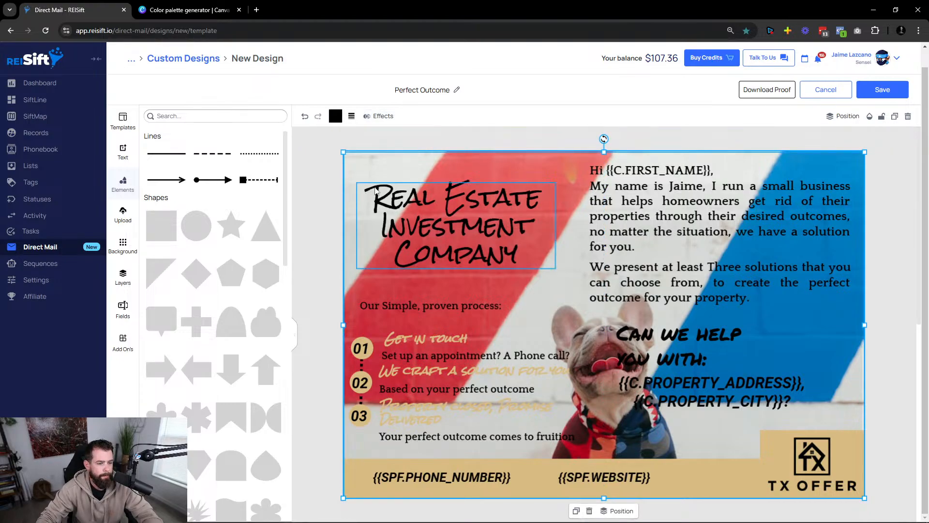
Lower the overlay rectangle's transparency to 0.
{"action": "left_click", "coordinate": [869, 117]}
{"action": "mouse_move", "coordinate": [834, 153]}
{"action": "left_mouse_down"}
{"action": "mouse_move", "coordinate": [859, 150]}
{"action": "mouse_move", "coordinate": [818, 151]}
{"action": "left_mouse_up"}
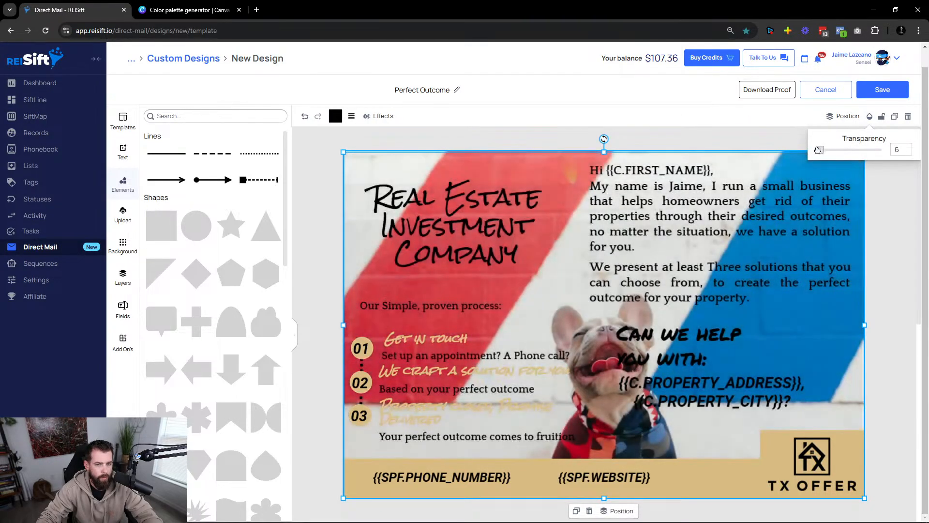
Try a white FFFFFF fill on the overlay rectangle at transparency 0, and switch its colour back to black.
{"action": "left_click", "coordinate": [334, 120]}
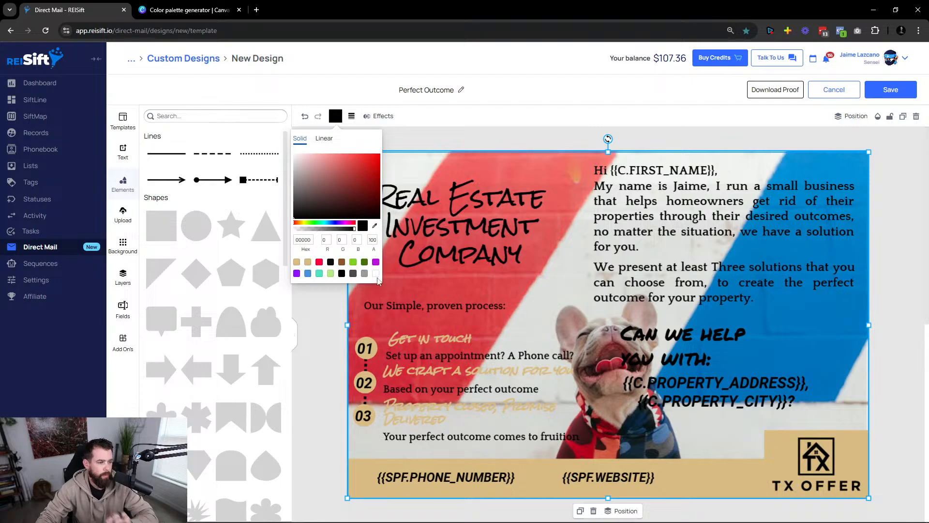
{"action": "left_click", "coordinate": [376, 274]}
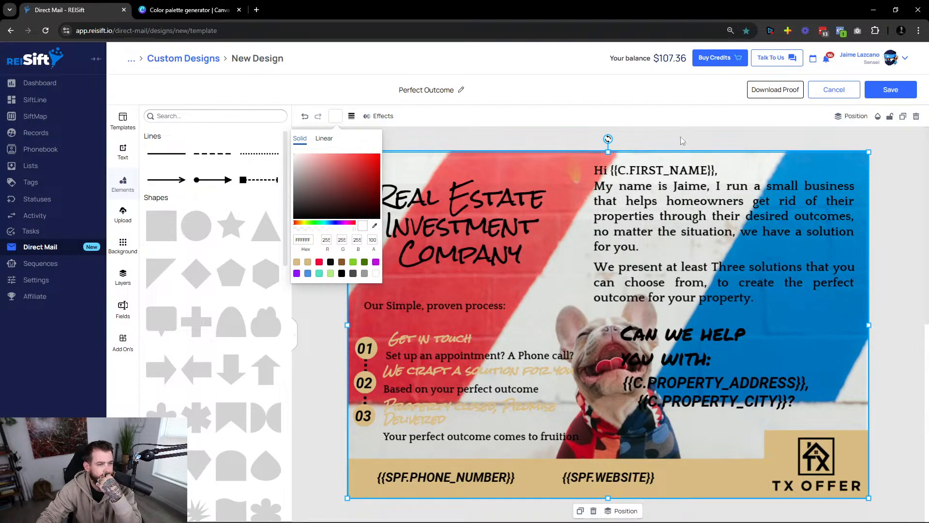
{"action": "left_click", "coordinate": [864, 125]}
{"action": "left_click", "coordinate": [869, 120]}
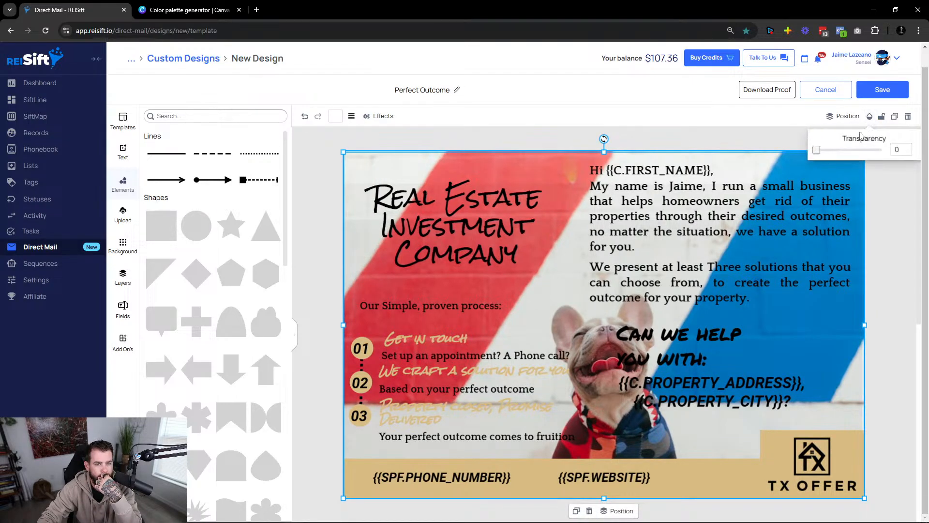
{"action": "mouse_move", "coordinate": [827, 149]}
{"action": "left_mouse_down"}
{"action": "mouse_move", "coordinate": [871, 150]}
{"action": "mouse_move", "coordinate": [820, 155]}
{"action": "left_mouse_up"}
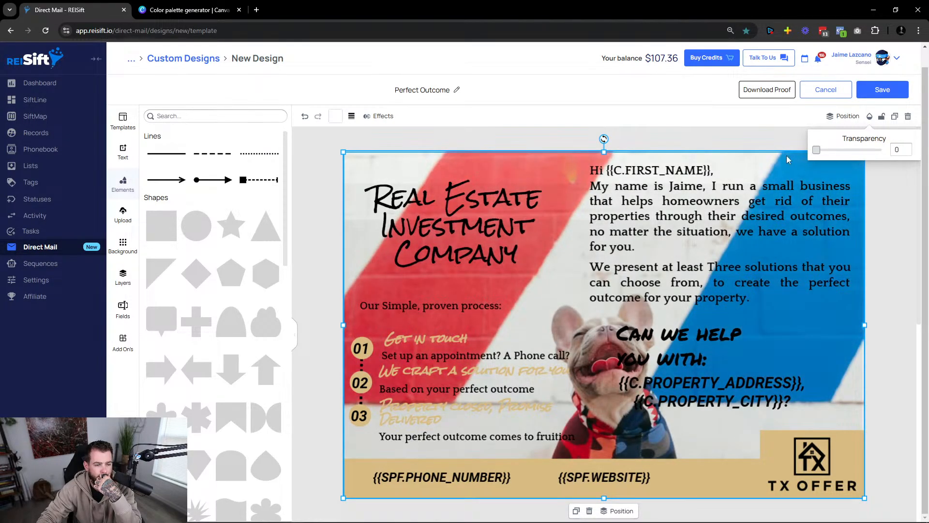
{"action": "left_click", "coordinate": [380, 116]}
{"action": "left_click", "coordinate": [336, 117]}
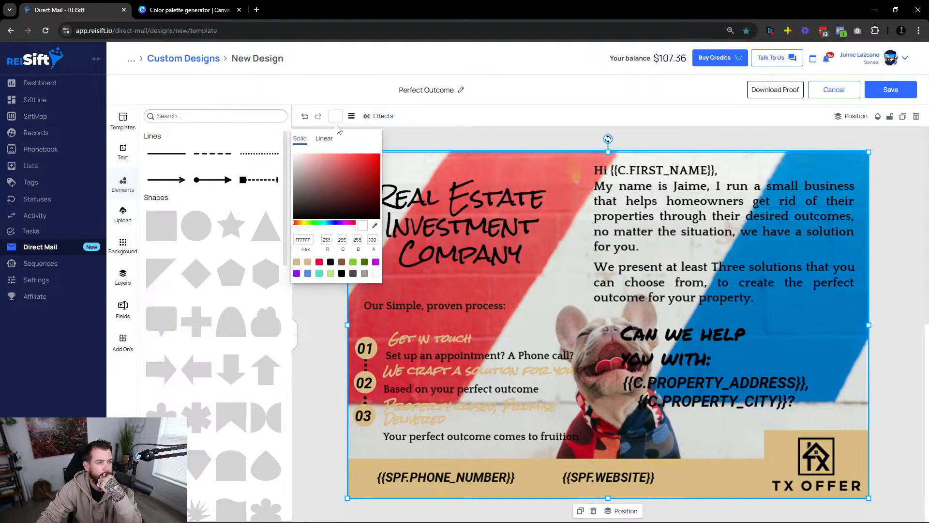
{"action": "left_click", "coordinate": [342, 273]}
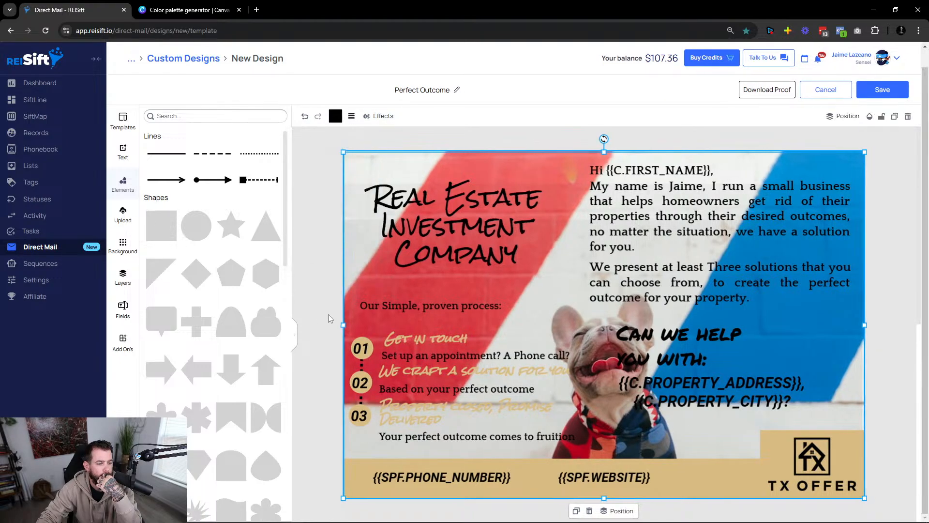
Review the front and back of the postcard, comparing the process list with the address side.
{"action": "left_click", "coordinate": [434, 339]}
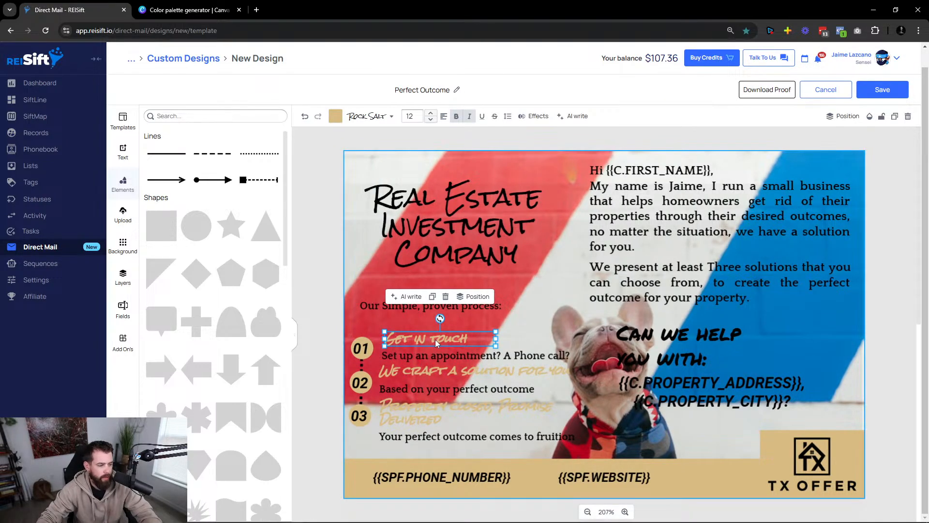
{"action": "scroll", "coordinate": [680, 448], "scroll_direction": "down", "scroll_amount": 2}
{"action": "scroll", "coordinate": [680, 448], "scroll_direction": "down", "scroll_amount": 5}
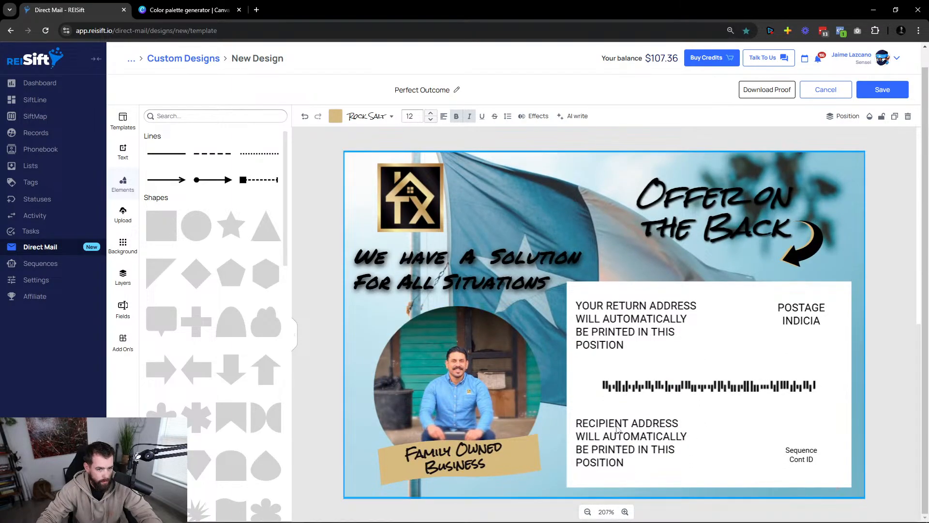
{"action": "scroll", "coordinate": [617, 426], "scroll_direction": "up", "scroll_amount": 4}
{"action": "scroll", "coordinate": [623, 427], "scroll_direction": "down", "scroll_amount": 4}
{"action": "scroll", "coordinate": [623, 427], "scroll_direction": "up", "scroll_amount": 5}
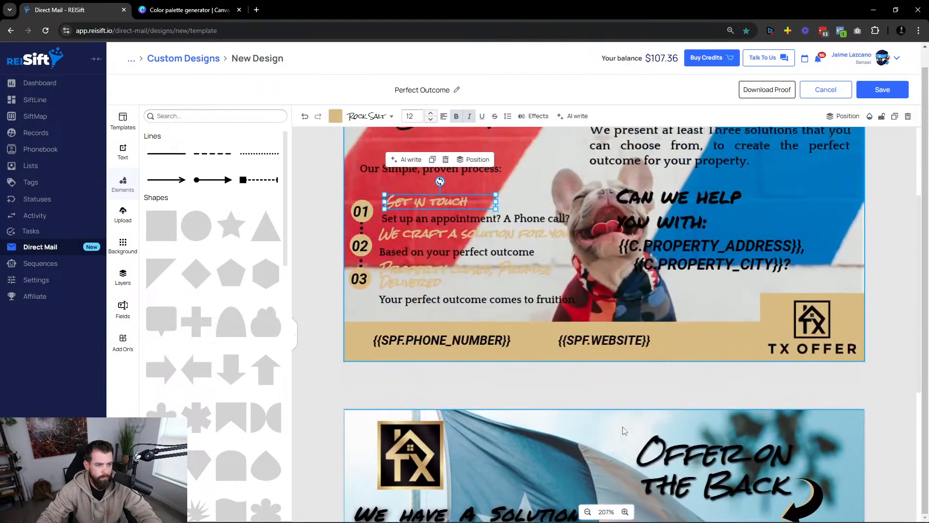
{"action": "scroll", "coordinate": [624, 430], "scroll_direction": "up", "scroll_amount": 3}
Try italics on the greeting paragraph and the "We present at least Three solutions" paragraph together.
{"action": "left_click", "coordinate": [551, 292]}
{"action": "left_click", "coordinate": [645, 210]}
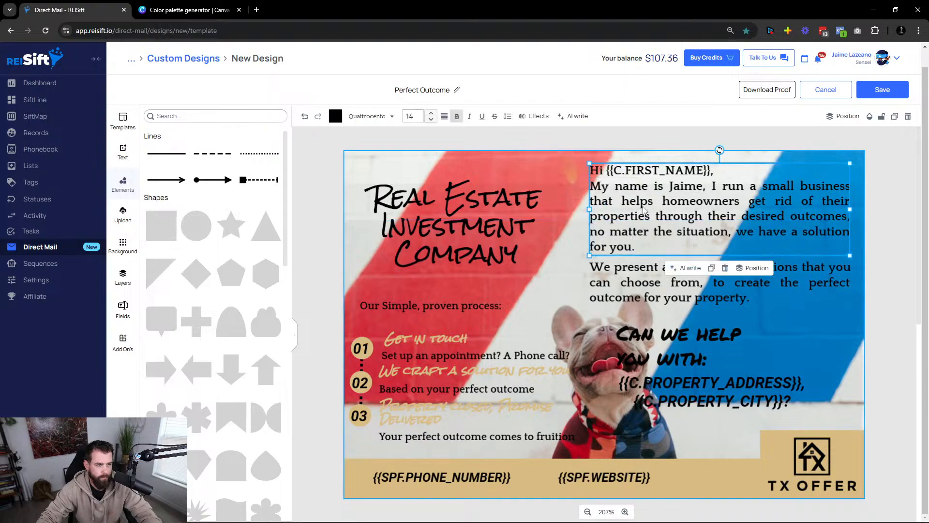
{"action": "left_click", "coordinate": [646, 282], "text": "shift"}
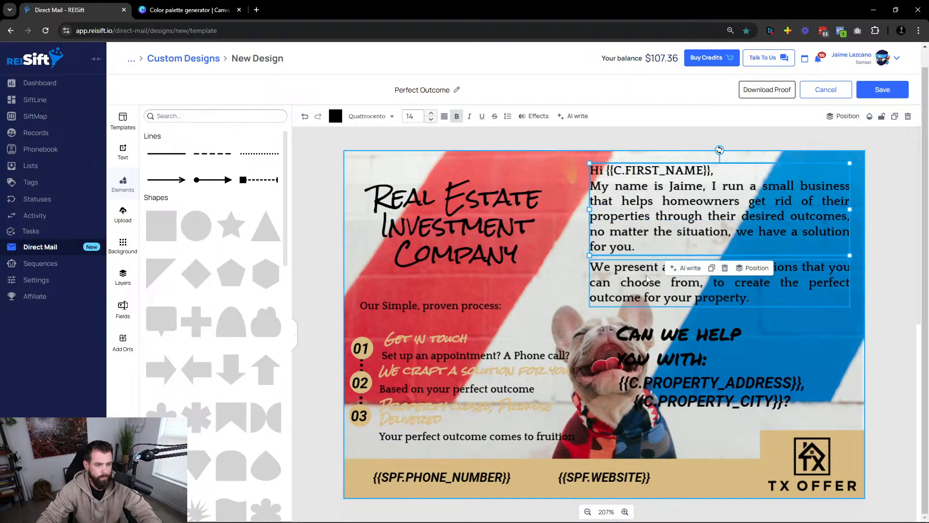
{"action": "left_click", "coordinate": [469, 116]}
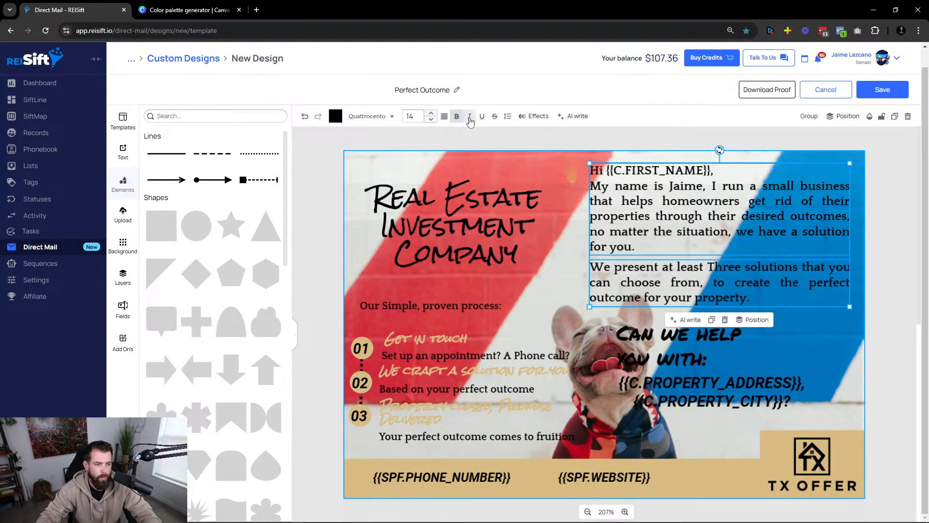
{"action": "left_click", "coordinate": [469, 116]}
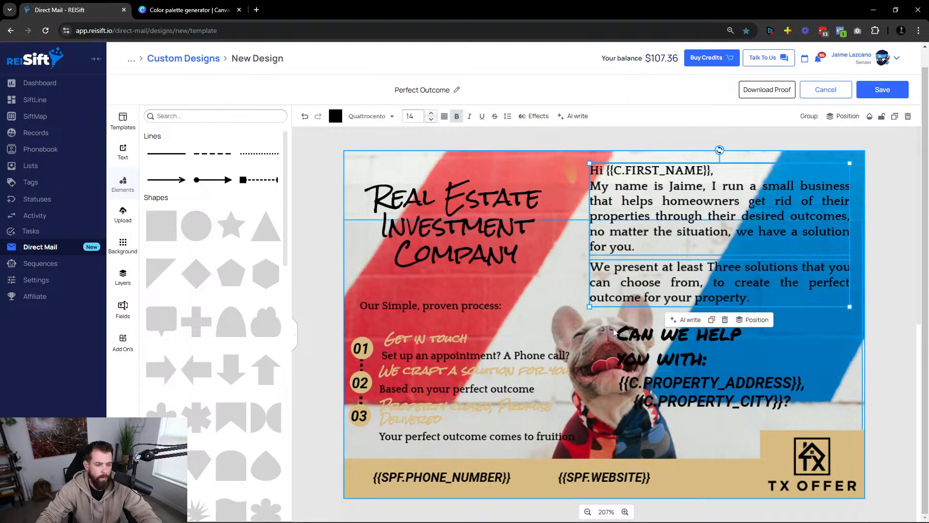
Move the "Our Simple, proven process:" line down, closer to the numbered steps.
{"action": "left_click", "coordinate": [662, 356]}
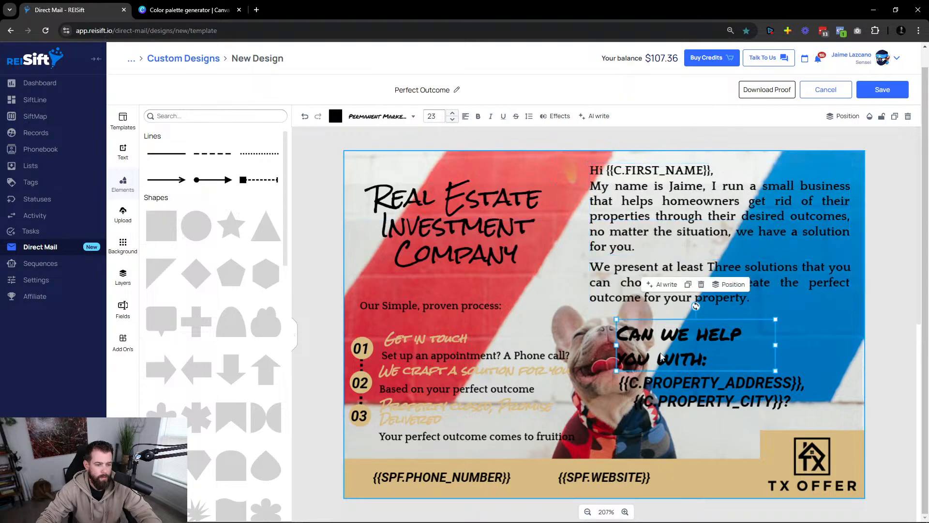
{"action": "left_click", "coordinate": [450, 310]}
{"action": "left_click_drag", "start_coordinate": [448, 308], "coordinate": [446, 316]}
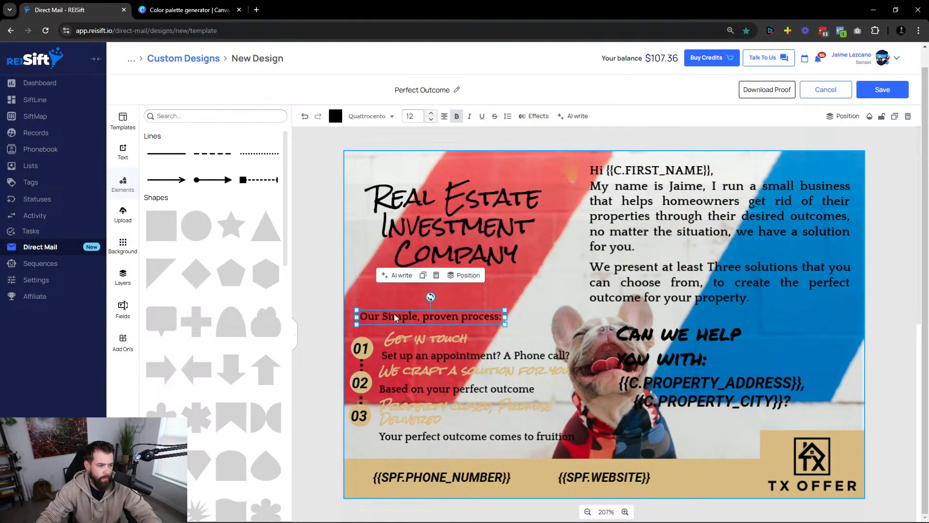
Nudge the "Real Estate Investment Company" heading slightly up and to the right.
{"action": "left_click", "coordinate": [363, 308]}
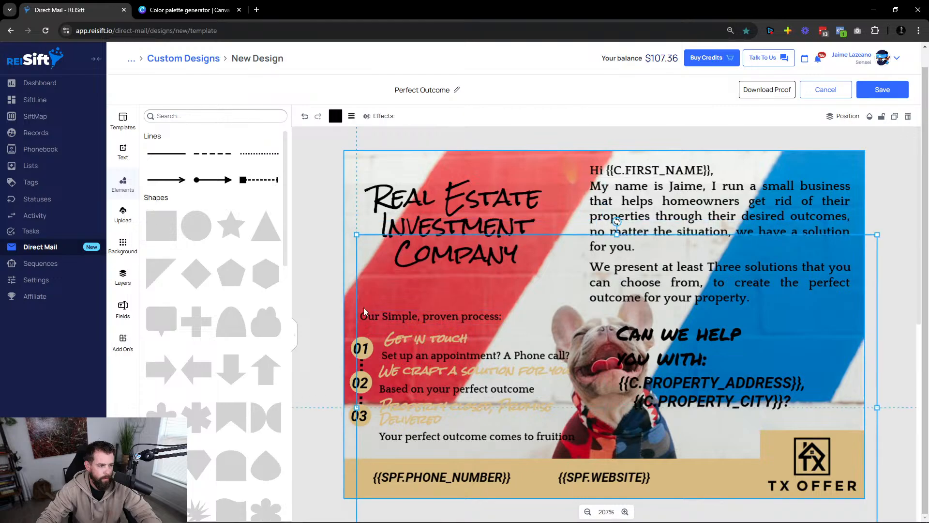
{"action": "left_click_drag", "start_coordinate": [367, 310], "coordinate": [448, 349]}
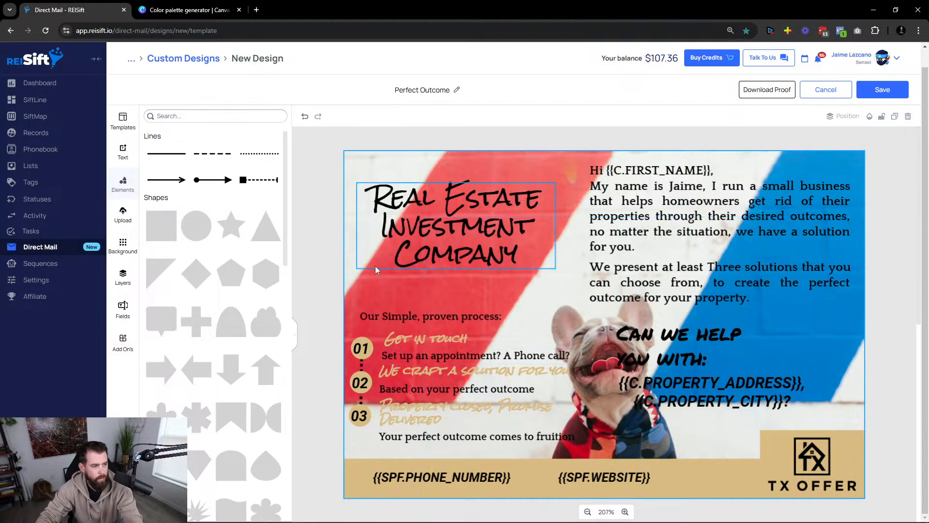
{"action": "mouse_move", "coordinate": [376, 266]}
{"action": "left_mouse_down"}
{"action": "mouse_move", "coordinate": [392, 277]}
{"action": "mouse_move", "coordinate": [379, 264]}
{"action": "left_mouse_up"}
{"action": "left_click", "coordinate": [371, 294]}
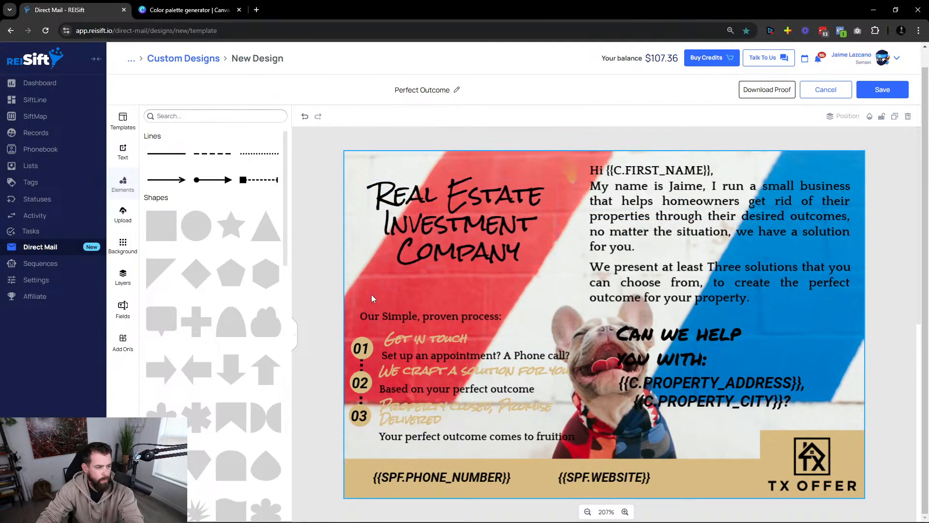
Move the whole process block, including its intro line, numbered circles and step texts, up toward the company heading.
{"action": "left_click_drag", "start_coordinate": [352, 297], "coordinate": [588, 447]}
{"action": "left_click_drag", "start_coordinate": [502, 376], "coordinate": [501, 355]}
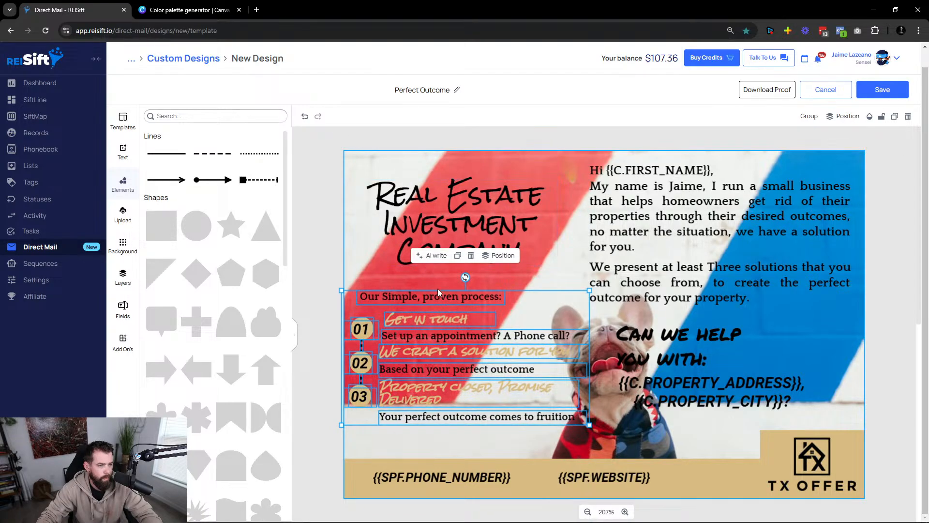
{"action": "left_click", "coordinate": [449, 309]}
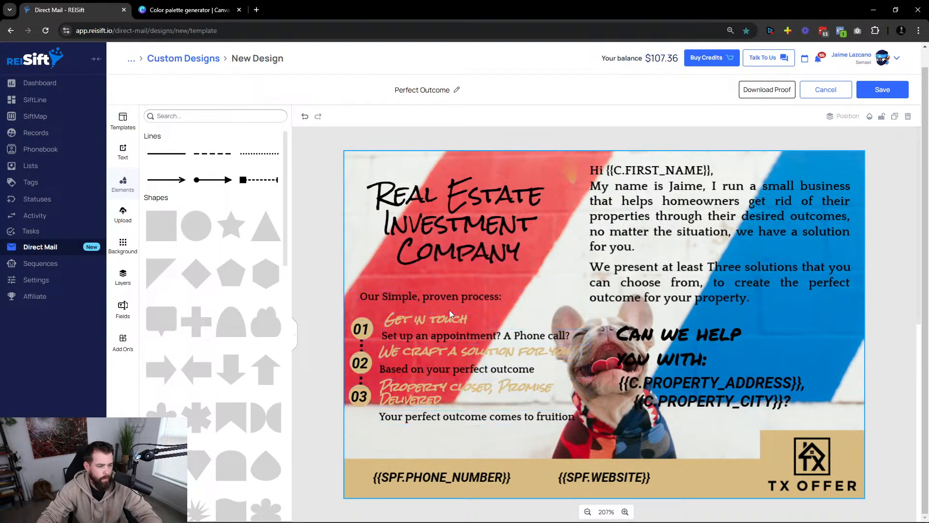
Try an AI rewrite on the whole process block, from its intro line to the third step's text, and undo it.
{"action": "left_click_drag", "start_coordinate": [392, 295], "coordinate": [546, 417]}
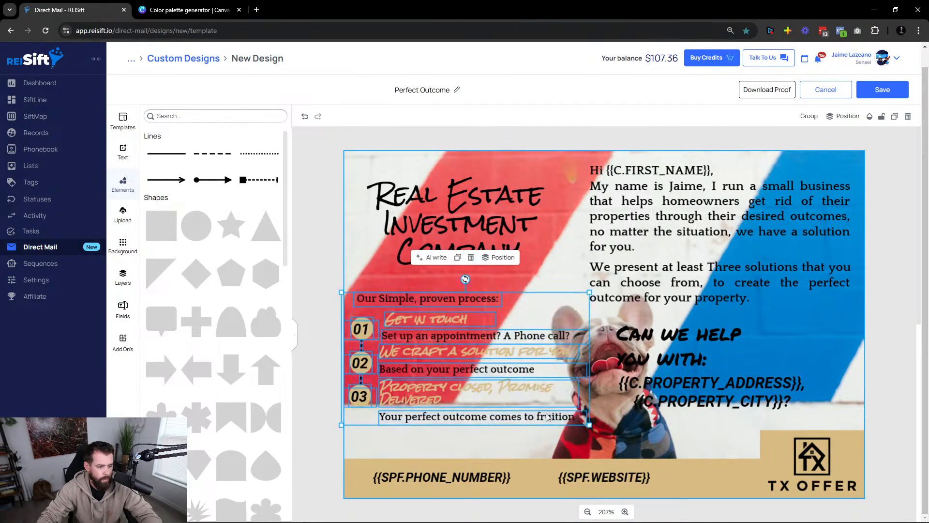
{"action": "left_click", "coordinate": [432, 256]}
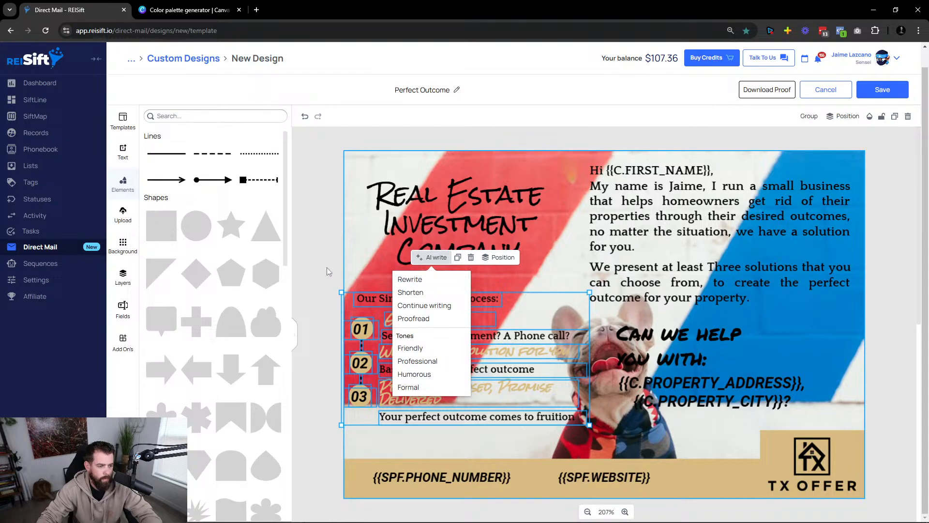
{"action": "left_click", "coordinate": [409, 281]}
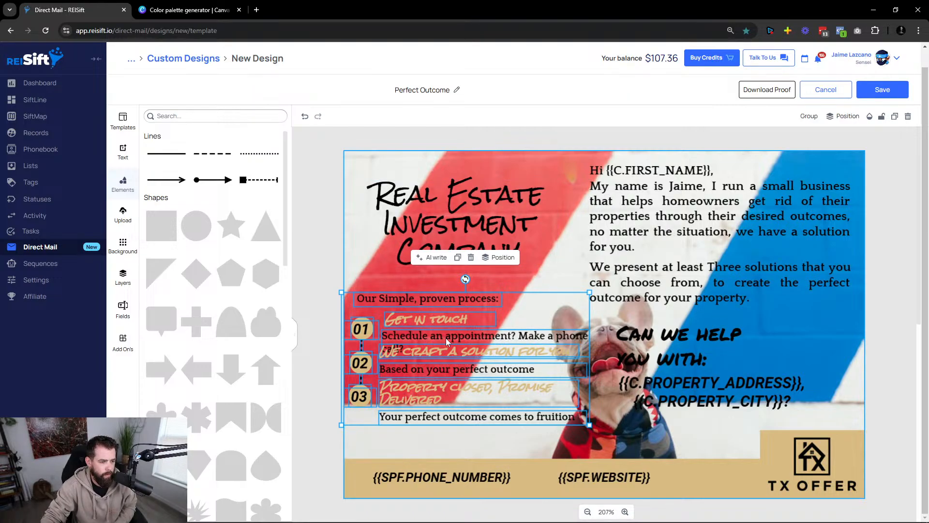
{"action": "key", "text": "ctrl+z"}
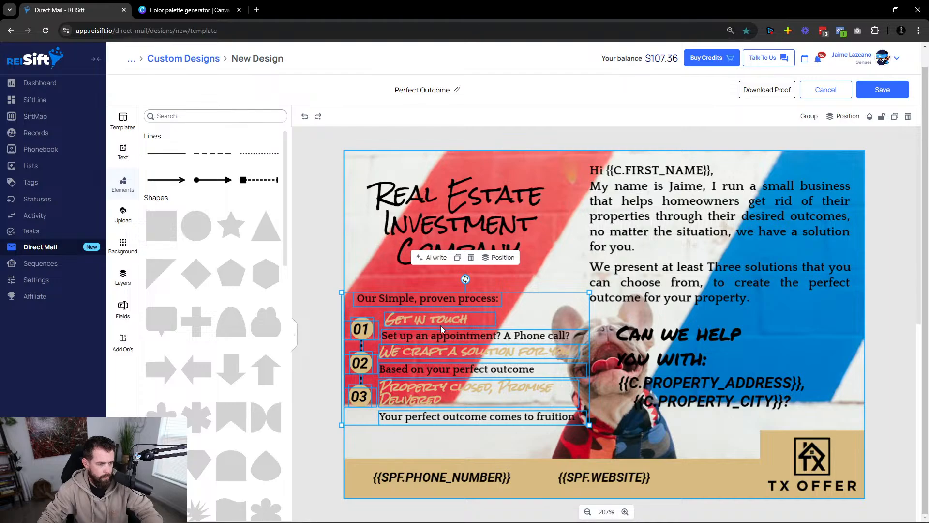
{"action": "left_click", "coordinate": [295, 327]}
{"action": "left_click", "coordinate": [280, 286]}
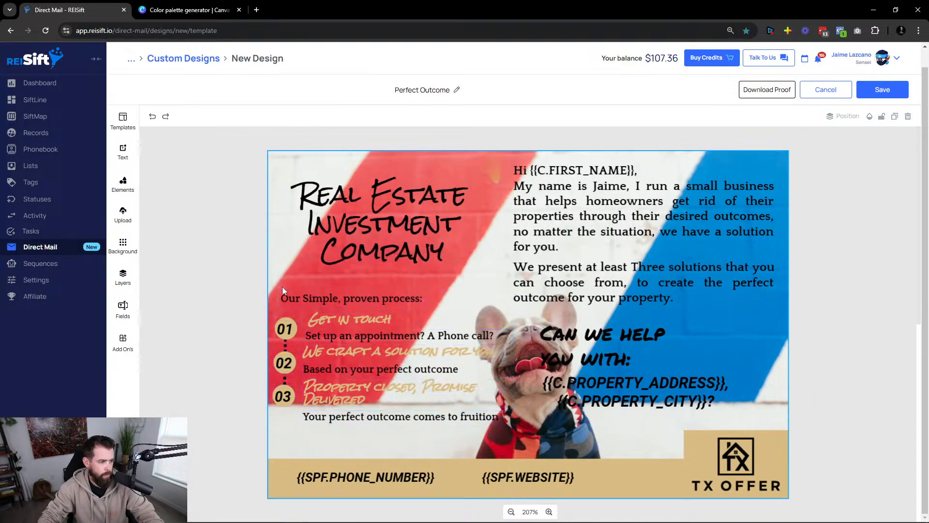
{"action": "left_click", "coordinate": [286, 294]}
{"action": "left_click", "coordinate": [277, 282]}
{"action": "left_click", "coordinate": [286, 364]}
{"action": "left_click", "coordinate": [233, 332]}
{"action": "left_click", "coordinate": [564, 351]}
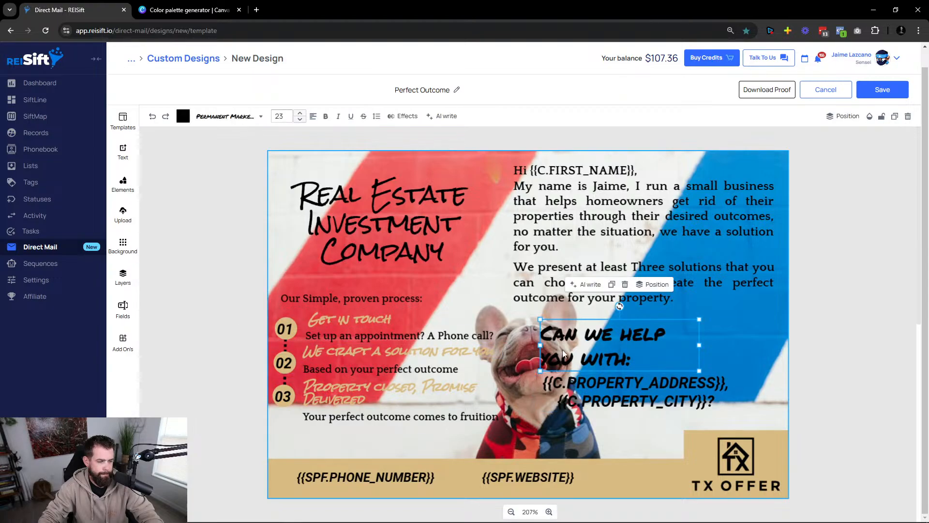
Try solid blue as the postcard background in place of the French bulldog photo.
{"action": "left_click", "coordinate": [134, 249]}
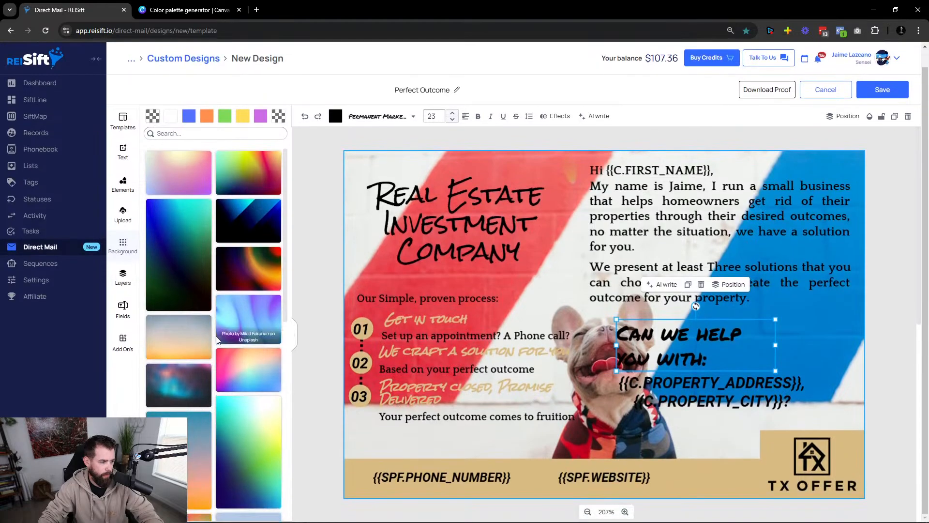
{"action": "scroll", "coordinate": [217, 339], "scroll_direction": "down", "scroll_amount": 5}
{"action": "left_click", "coordinate": [189, 116]}
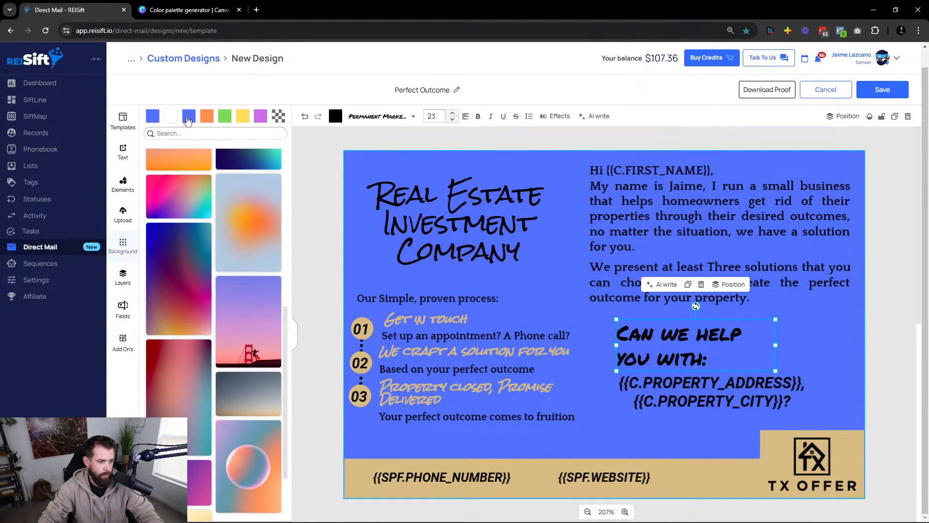
Search the background photos for "texas" and try the purple dusk sky photo as the postcard background.
{"action": "left_click", "coordinate": [190, 134]}
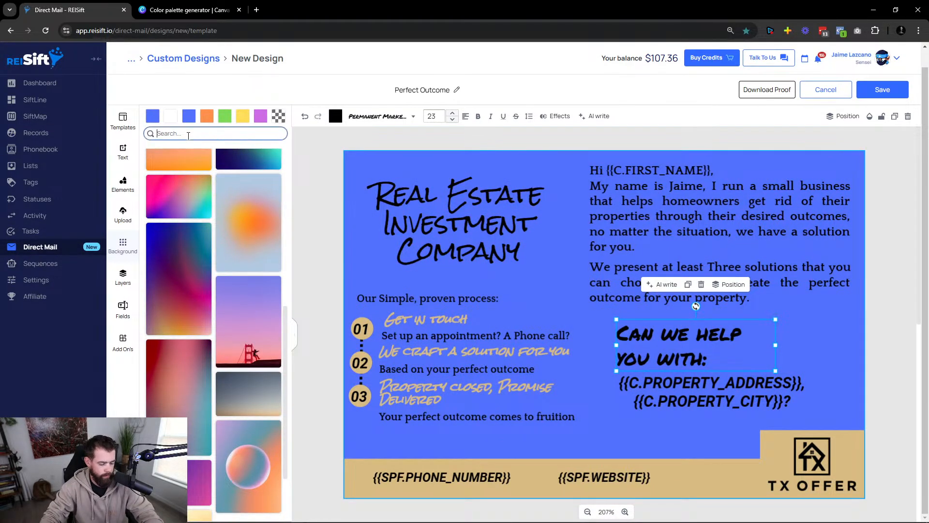
{"action": "type", "text": "texas"}
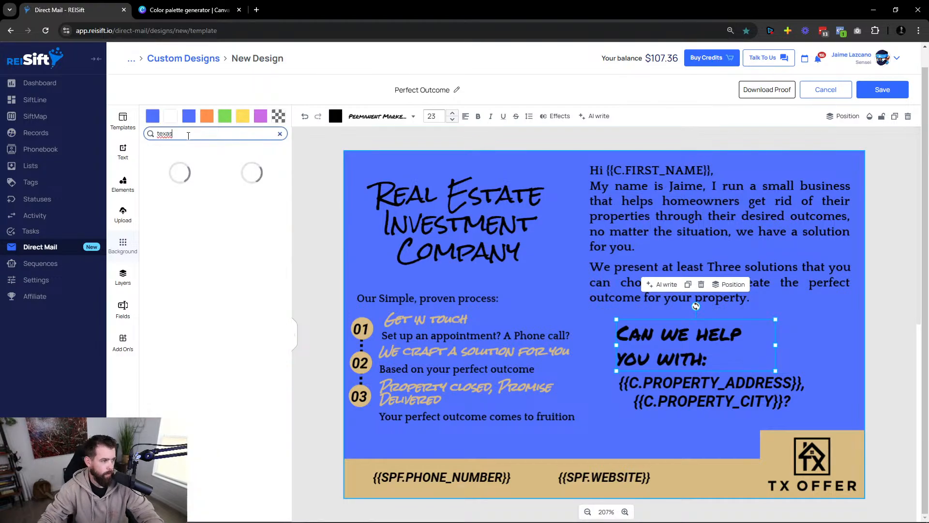
{"action": "scroll", "coordinate": [209, 279], "scroll_direction": "down", "scroll_amount": 5}
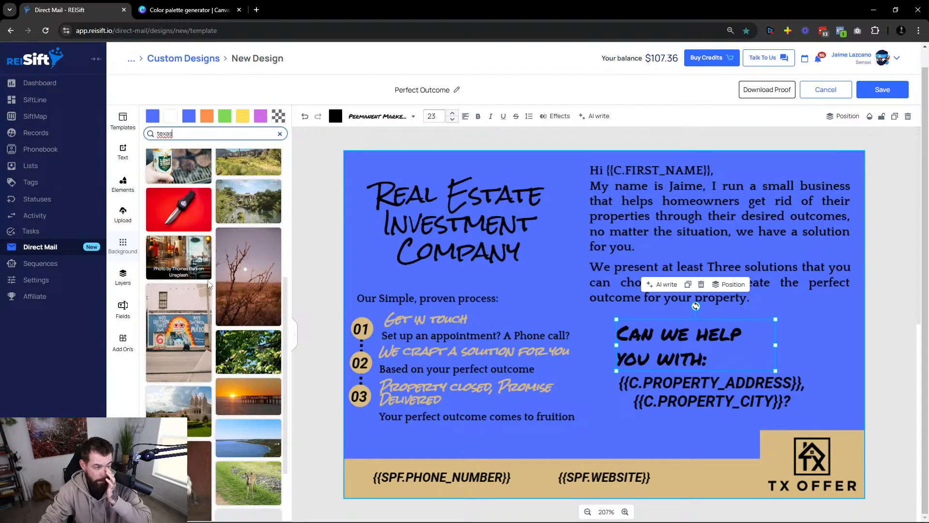
{"action": "scroll", "coordinate": [209, 339], "scroll_direction": "down", "scroll_amount": 5}
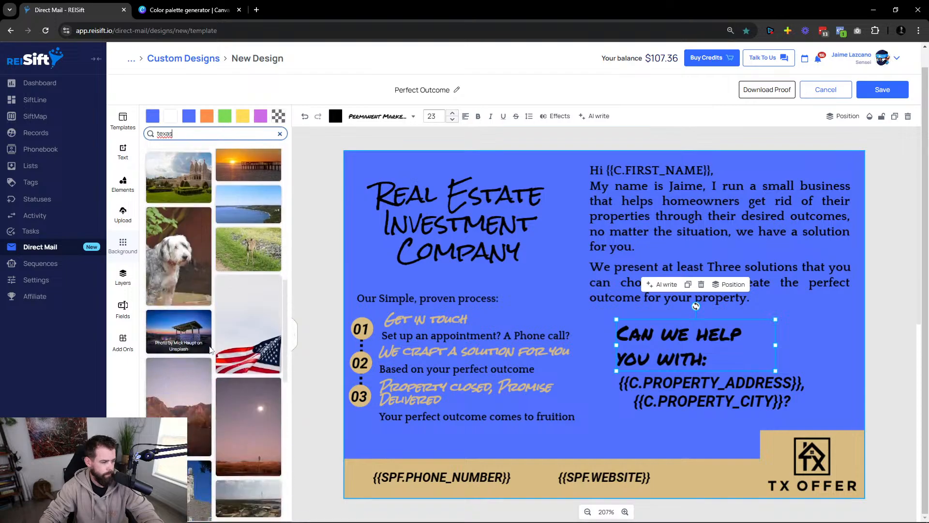
{"action": "scroll", "coordinate": [255, 358], "scroll_direction": "down", "scroll_amount": 3}
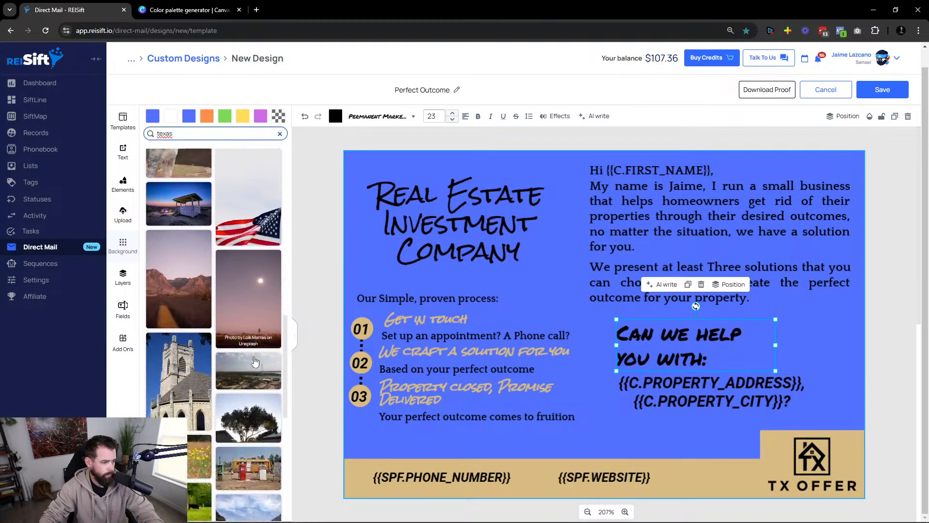
{"action": "left_click", "coordinate": [257, 315]}
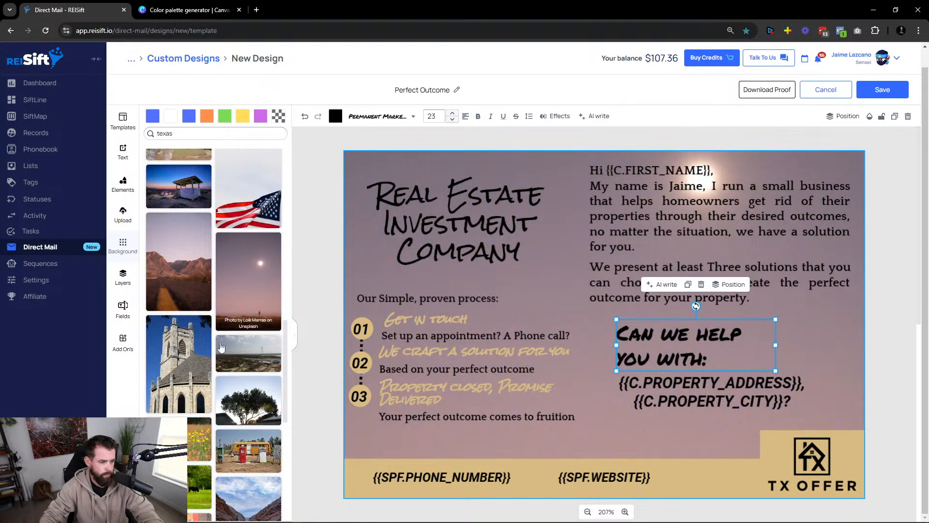
Try the grazing longhorn photo as background and replace it with the French bulldog against the striped wall.
{"action": "scroll", "coordinate": [221, 347], "scroll_direction": "down", "scroll_amount": 8}
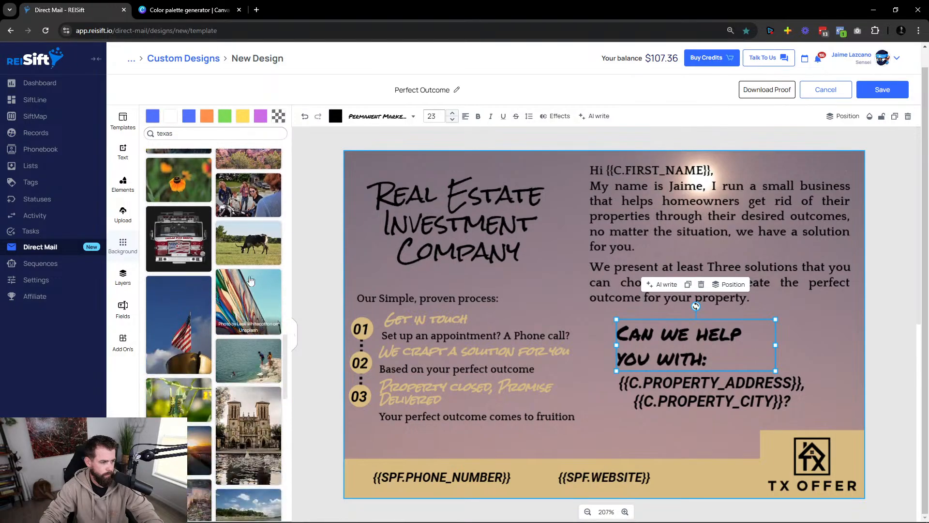
{"action": "left_click", "coordinate": [249, 248]}
{"action": "scroll", "coordinate": [242, 367], "scroll_direction": "down", "scroll_amount": 5}
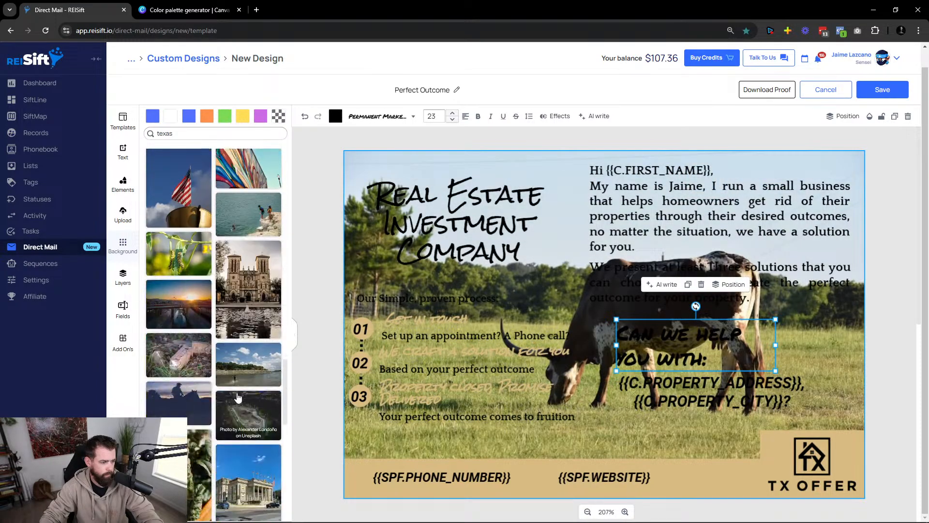
{"action": "scroll", "coordinate": [237, 400], "scroll_direction": "down", "scroll_amount": 5}
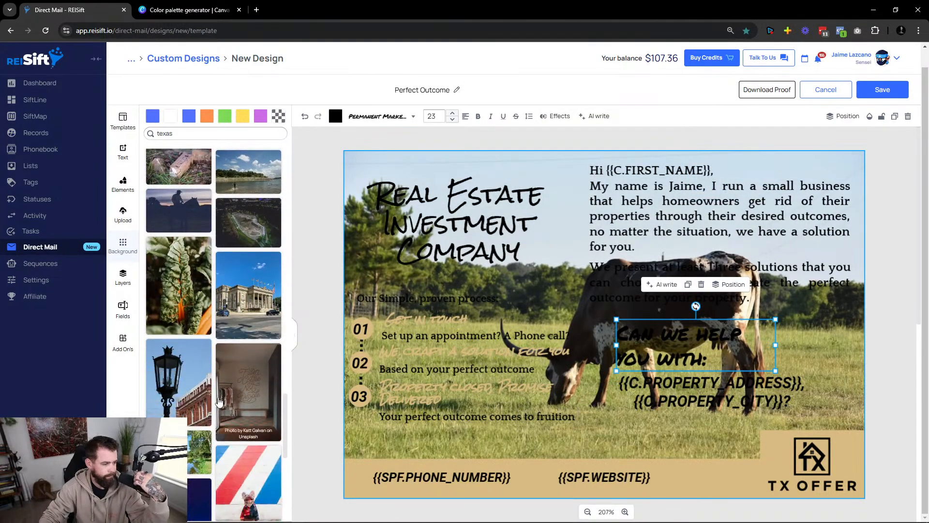
{"action": "left_click", "coordinate": [248, 349]}
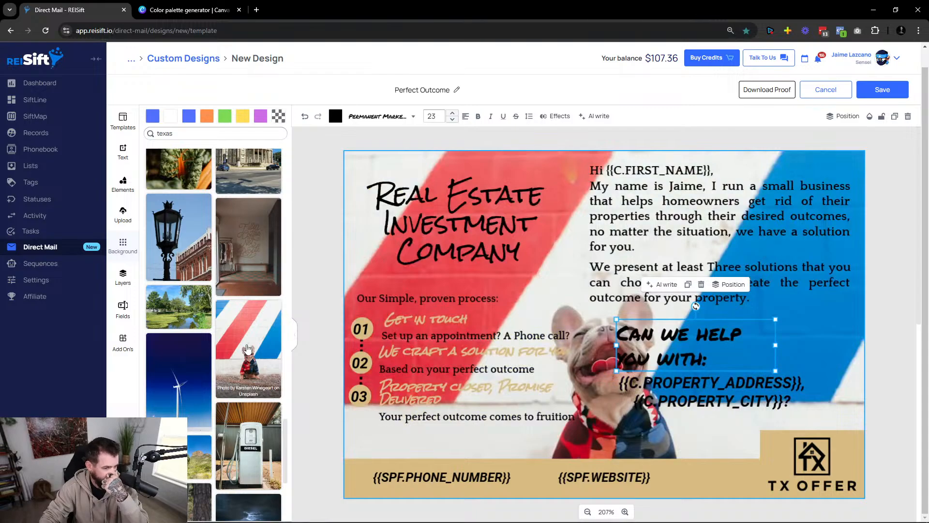
Look further through the "texas" photos and try the rocky hillside as the postcard background.
{"action": "scroll", "coordinate": [230, 368], "scroll_direction": "down", "scroll_amount": 5}
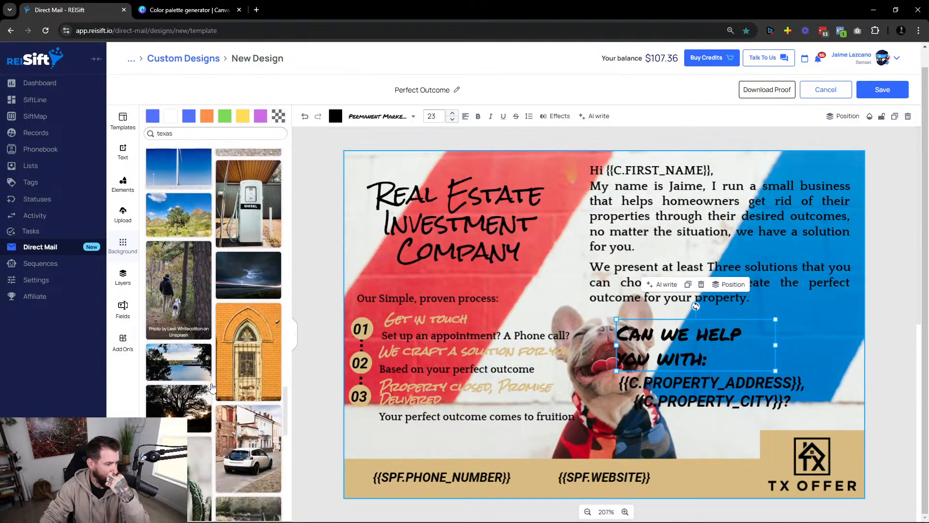
{"action": "scroll", "coordinate": [213, 388], "scroll_direction": "down", "scroll_amount": 8}
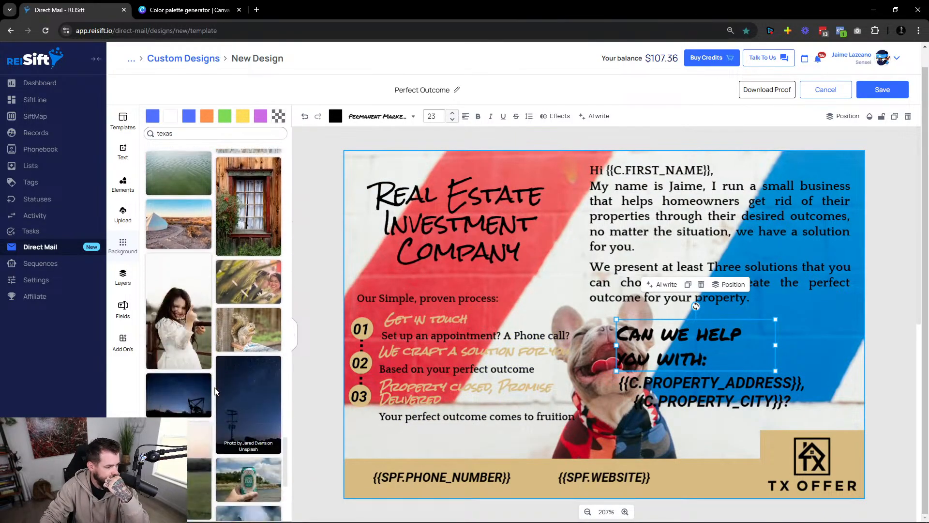
{"action": "scroll", "coordinate": [216, 390], "scroll_direction": "down", "scroll_amount": 5}
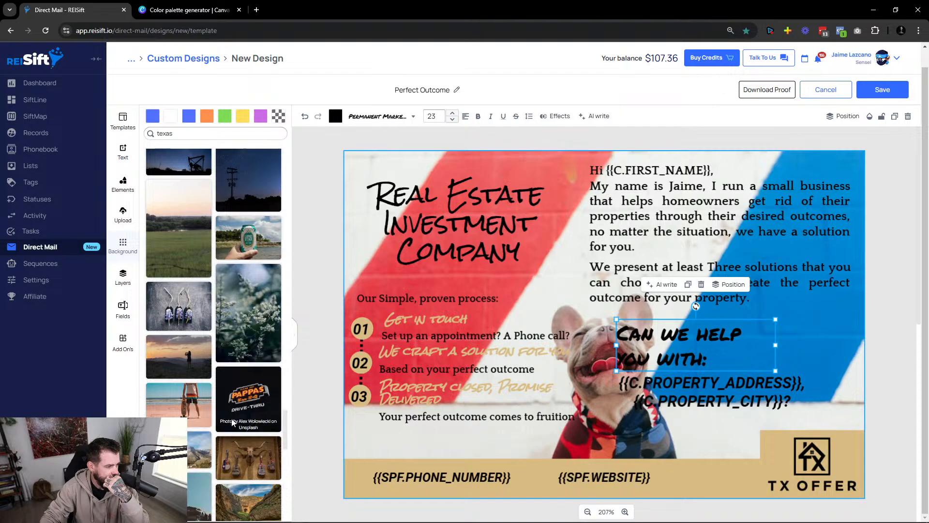
{"action": "scroll", "coordinate": [257, 423], "scroll_direction": "down", "scroll_amount": 6}
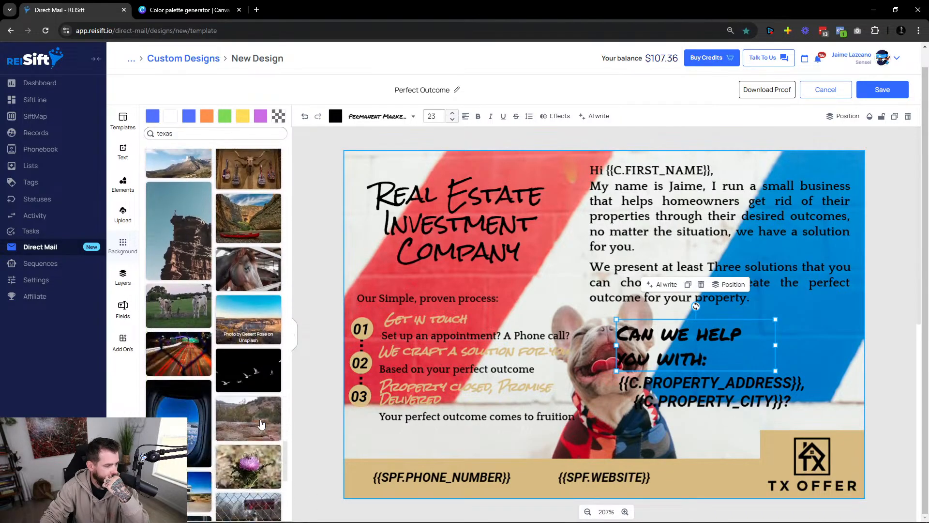
{"action": "scroll", "coordinate": [261, 424], "scroll_direction": "down", "scroll_amount": 2}
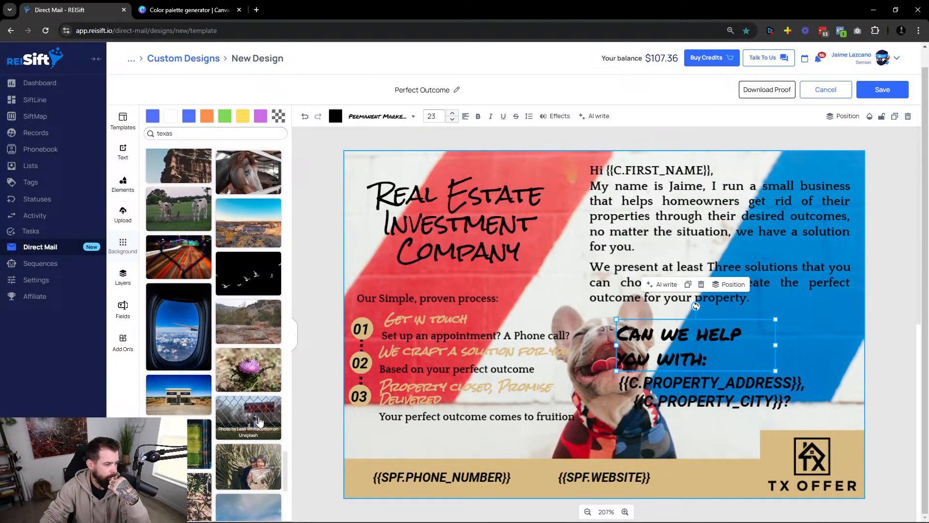
{"action": "left_click", "coordinate": [243, 326]}
{"action": "scroll", "coordinate": [209, 396], "scroll_direction": "down", "scroll_amount": 4}
{"action": "scroll", "coordinate": [209, 396], "scroll_direction": "down", "scroll_amount": 2}
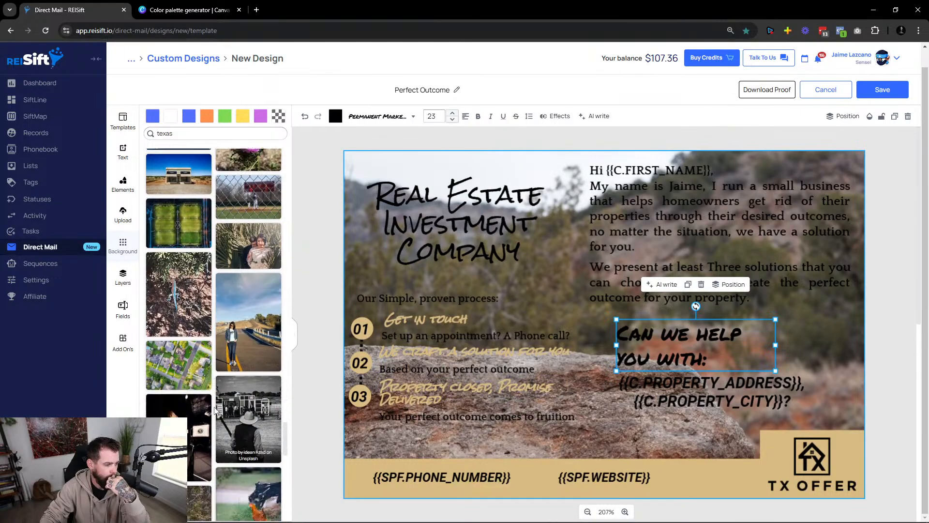
Search the background photos for "texas house" and try the house with the brick chimney as the background.
{"action": "left_click", "coordinate": [177, 137]}
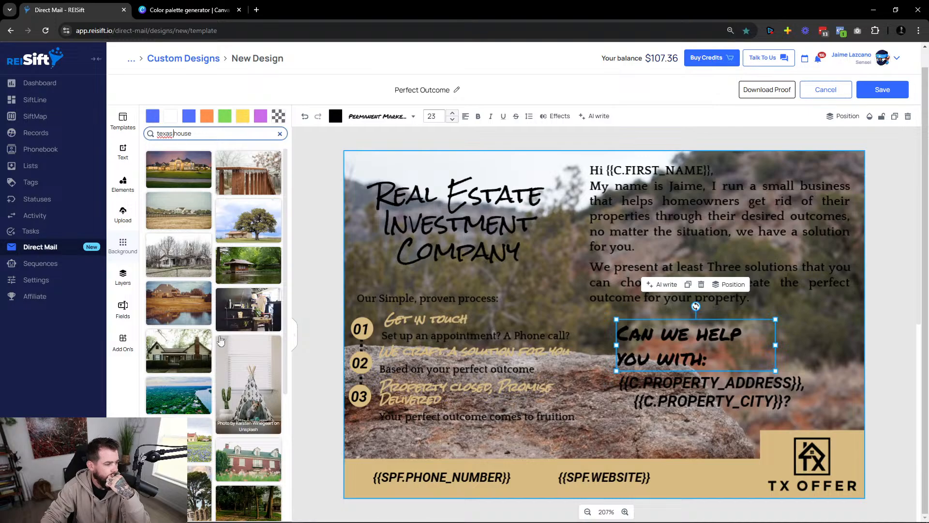
{"action": "left_click", "coordinate": [175, 342]}
{"action": "scroll", "coordinate": [175, 343], "scroll_direction": "down", "scroll_amount": 5}
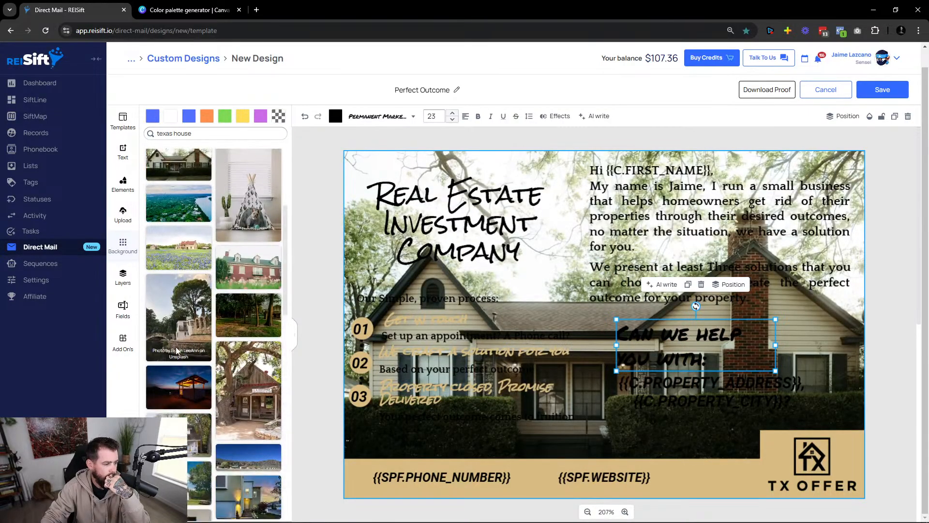
{"action": "scroll", "coordinate": [190, 387], "scroll_direction": "down", "scroll_amount": 3}
{"action": "scroll", "coordinate": [190, 387], "scroll_direction": "down", "scroll_amount": 2}
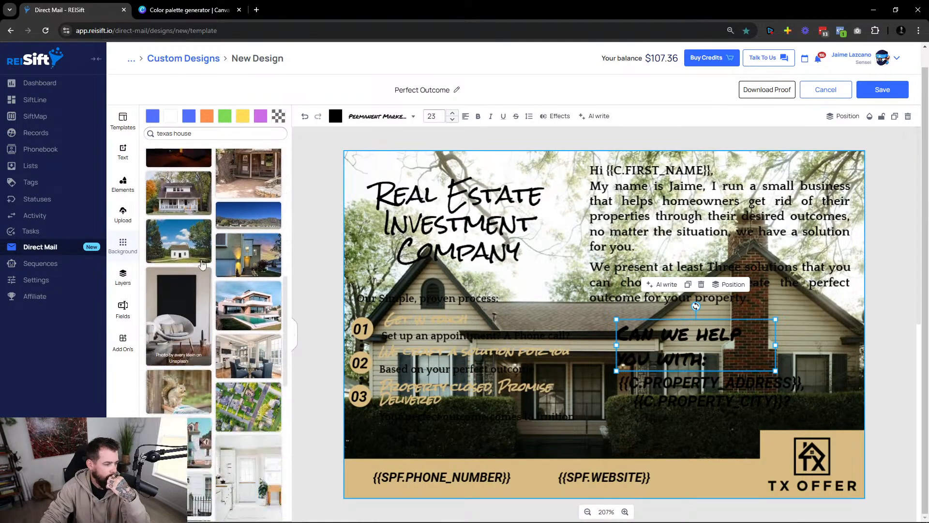
Search the background photos for "texas dog" and apply the French bulldog against the red, white and blue striped wall.
{"action": "double_click", "coordinate": [184, 134]}
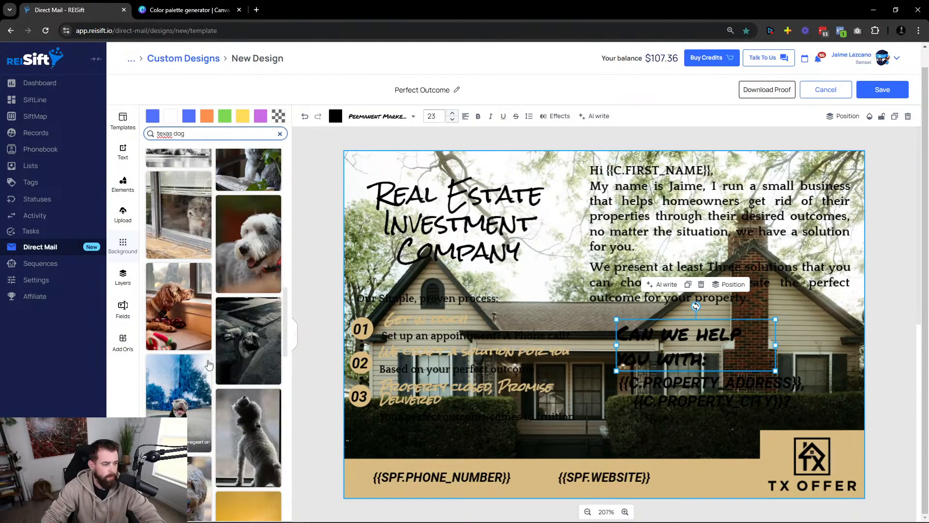
{"action": "scroll", "coordinate": [216, 335], "scroll_direction": "up", "scroll_amount": 1}
{"action": "scroll", "coordinate": [216, 335], "scroll_direction": "up", "scroll_amount": 10}
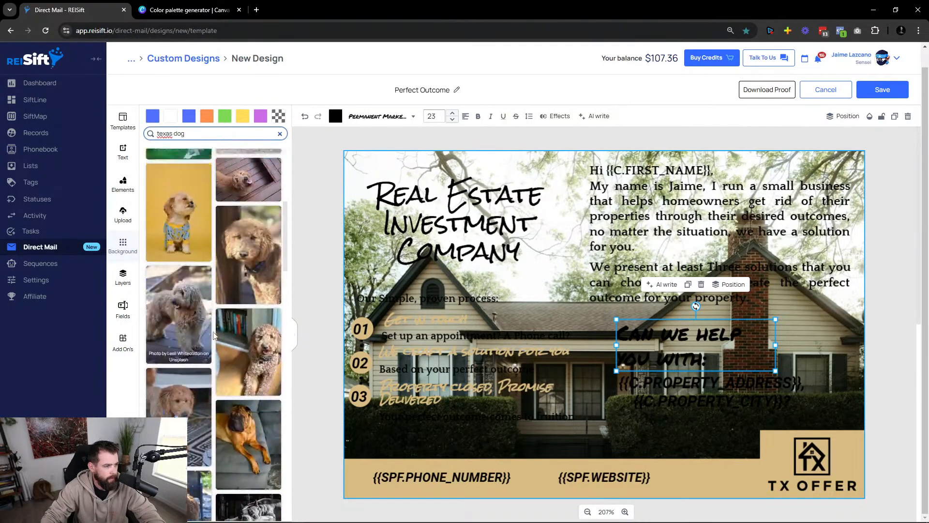
{"action": "left_click", "coordinate": [251, 388]}
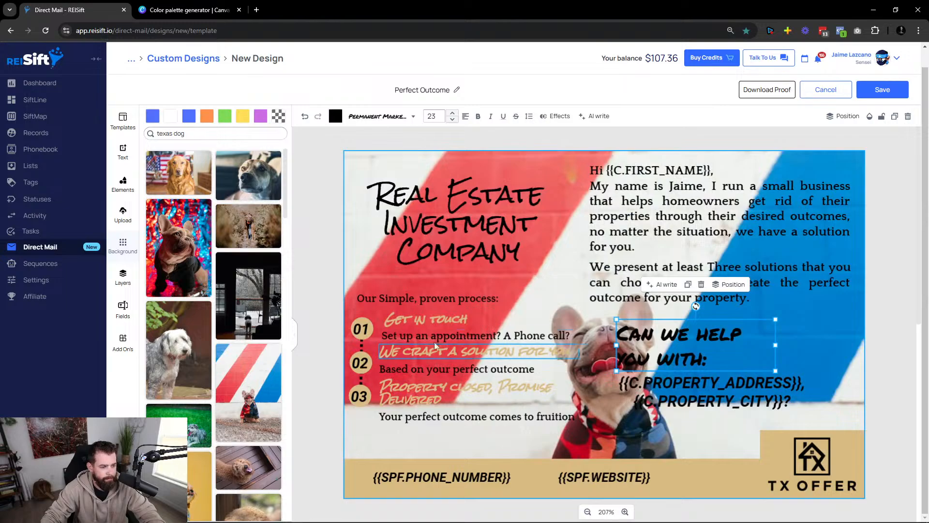
{"action": "left_click", "coordinate": [331, 268]}
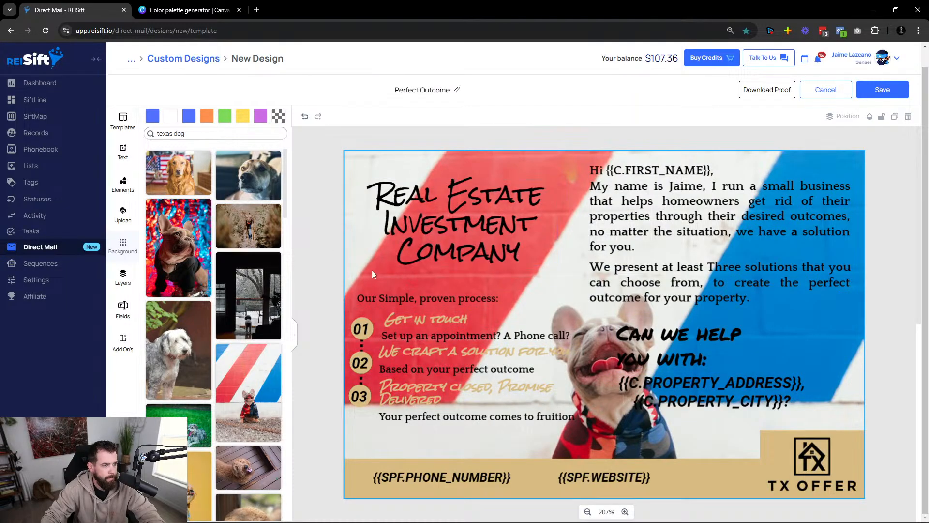
Add a square shape, align it with the postcard's upper-left corner and enlarge it to about 4 x 4 in.
{"action": "left_click", "coordinate": [124, 186]}
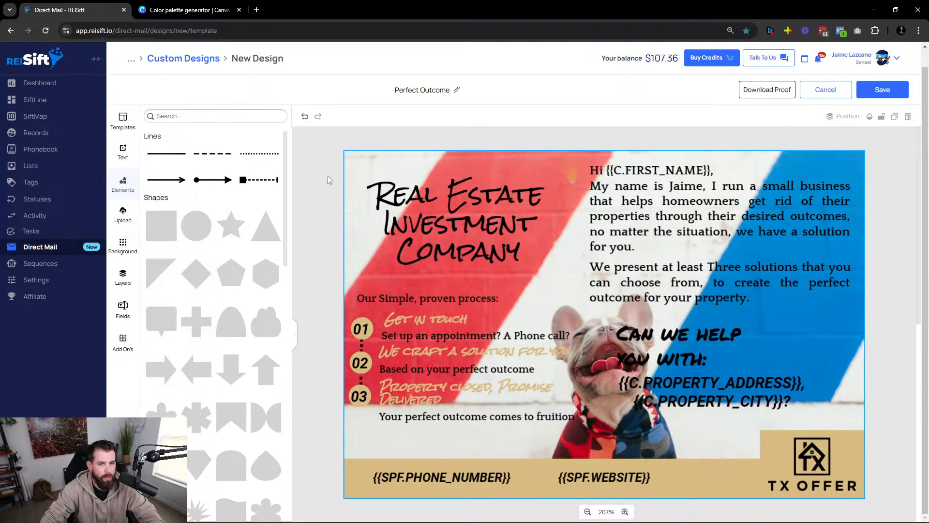
{"action": "left_click", "coordinate": [172, 228]}
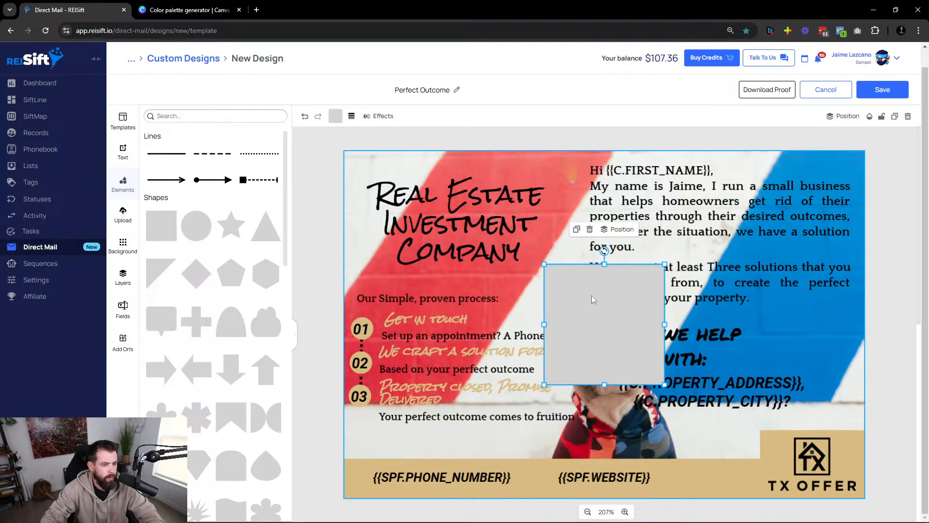
{"action": "left_click_drag", "start_coordinate": [593, 299], "coordinate": [392, 185]}
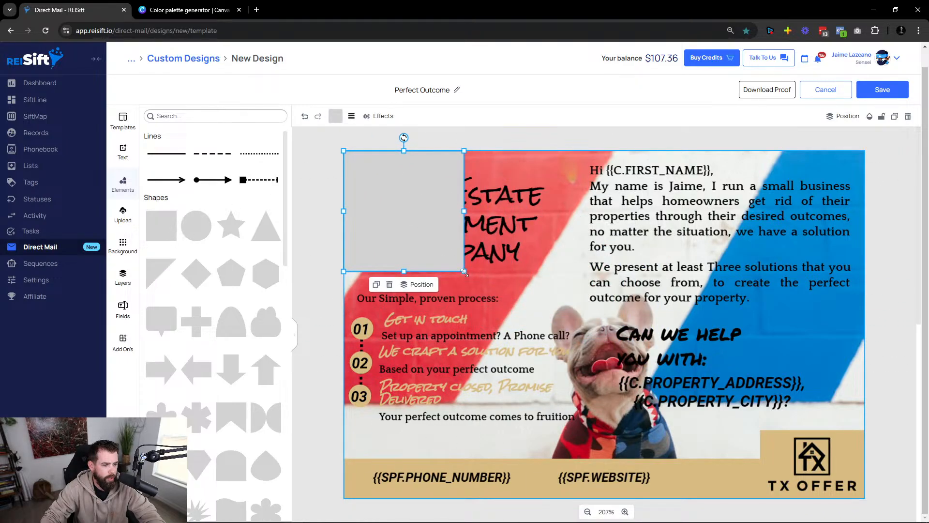
{"action": "left_click_drag", "start_coordinate": [465, 272], "coordinate": [735, 438]}
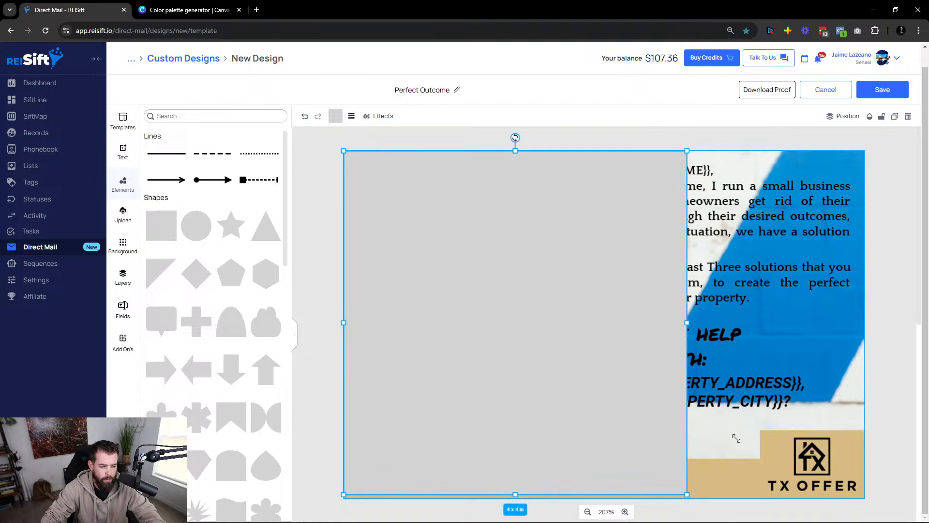
Widen the square until it covers the entire front side of the postcard and send it to the bottom layer.
{"action": "left_click_drag", "start_coordinate": [688, 333], "coordinate": [866, 339]}
{"action": "right_click", "coordinate": [648, 325]}
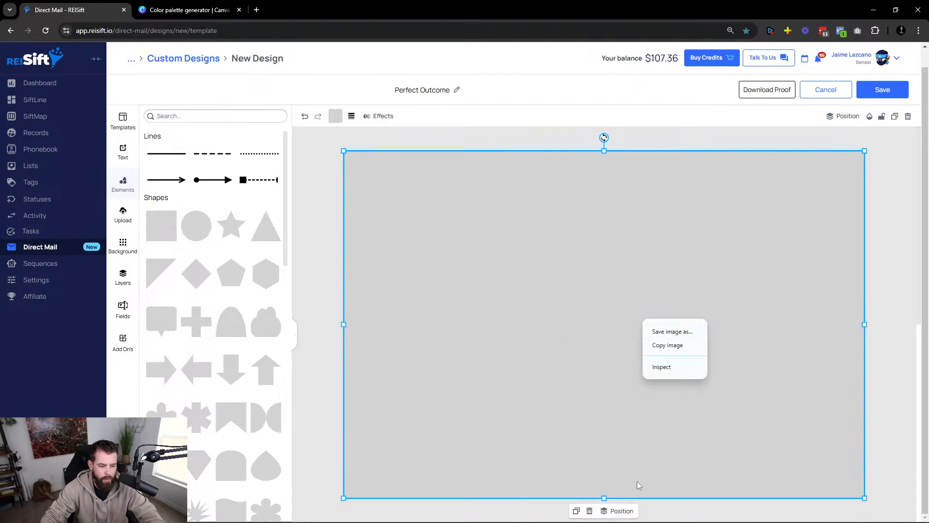
{"action": "left_click", "coordinate": [622, 511]}
{"action": "left_click", "coordinate": [650, 431]}
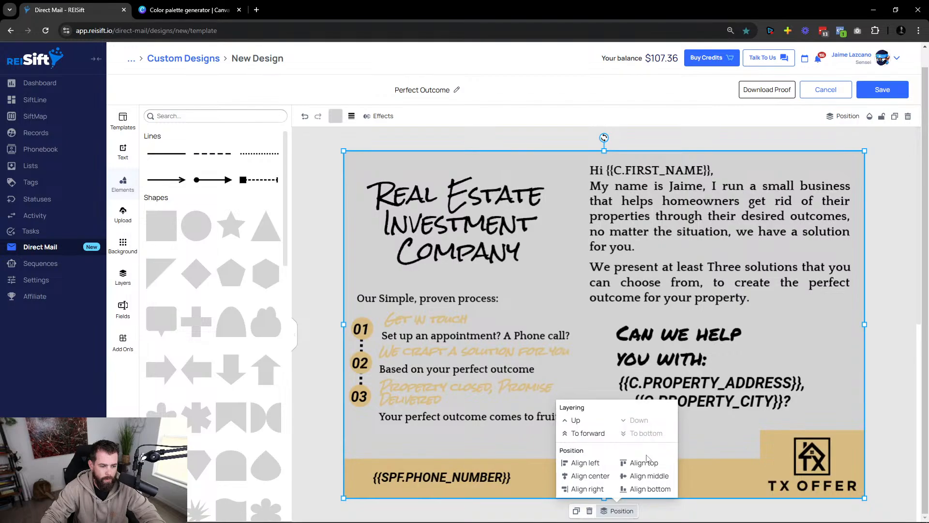
Try raising the full-size square several layers one at a time, and send it back to the bottom layer.
{"action": "left_click", "coordinate": [587, 422]}
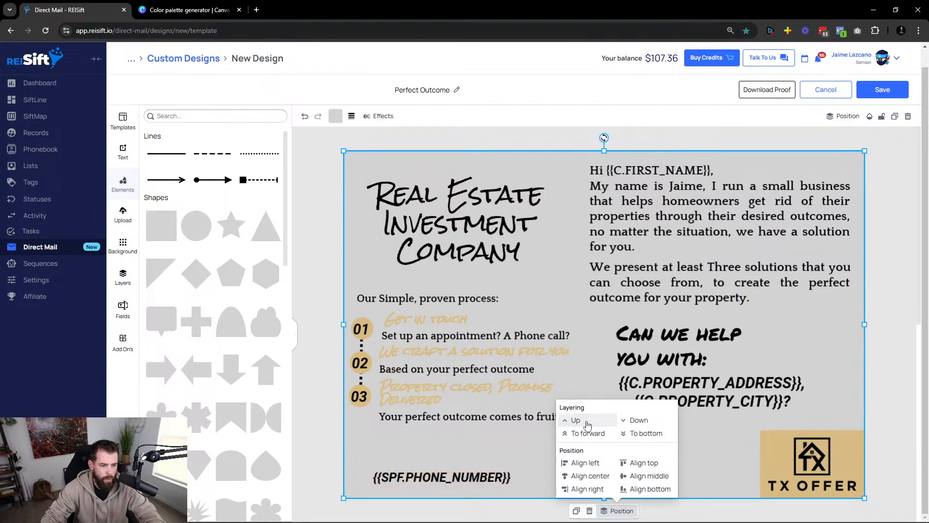
{"action": "left_click", "coordinate": [587, 424]}
{"action": "left_click", "coordinate": [586, 425]}
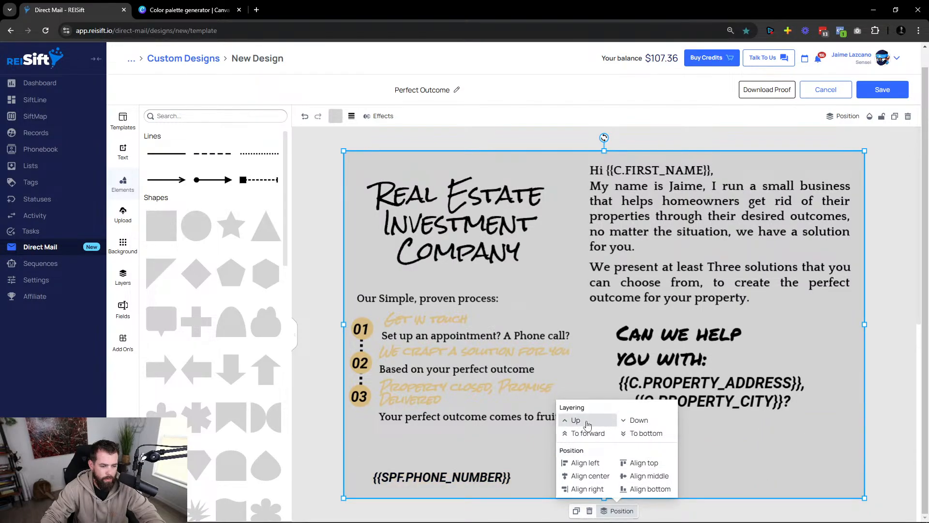
{"action": "left_click", "coordinate": [587, 424]}
{"action": "left_click", "coordinate": [587, 424]}
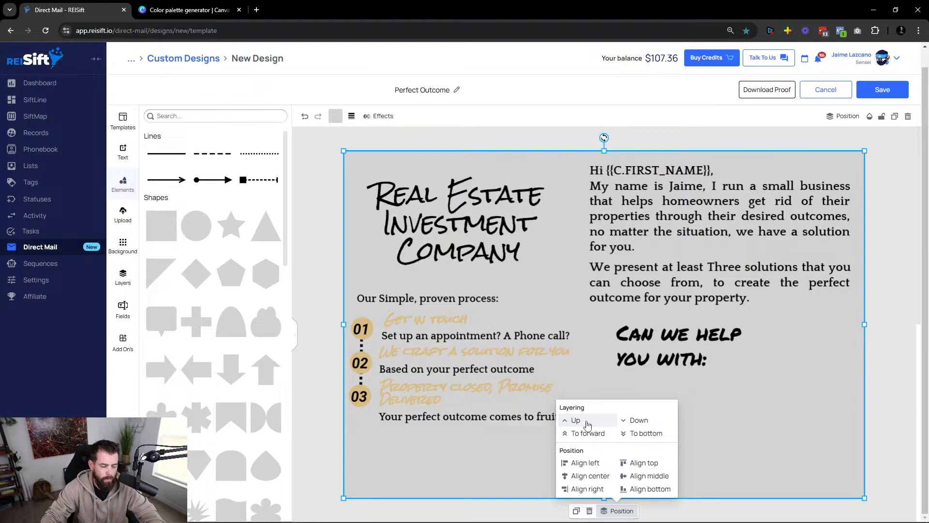
{"action": "left_click", "coordinate": [633, 434]}
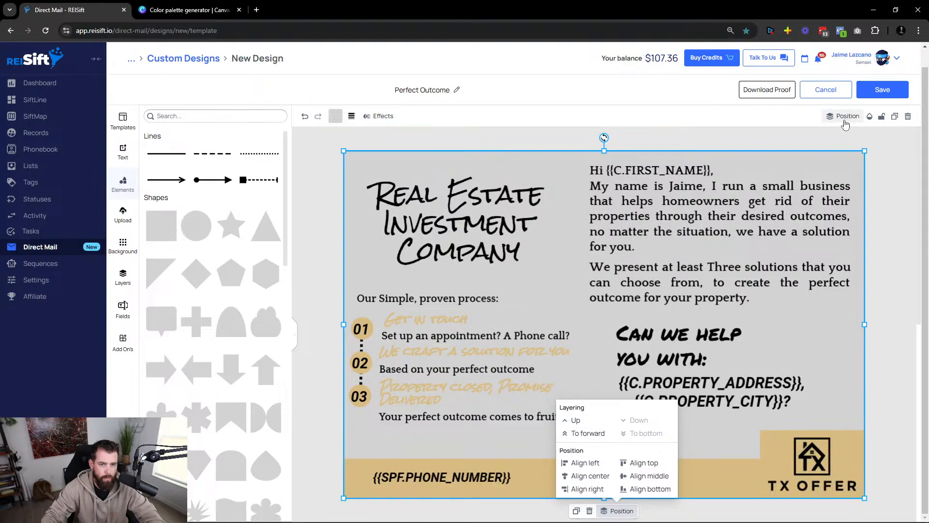
Set the full-size square's transparency to 29 and try a black fill before making it solid white.
{"action": "left_click", "coordinate": [869, 116]}
{"action": "left_click_drag", "start_coordinate": [881, 150], "coordinate": [839, 150]}
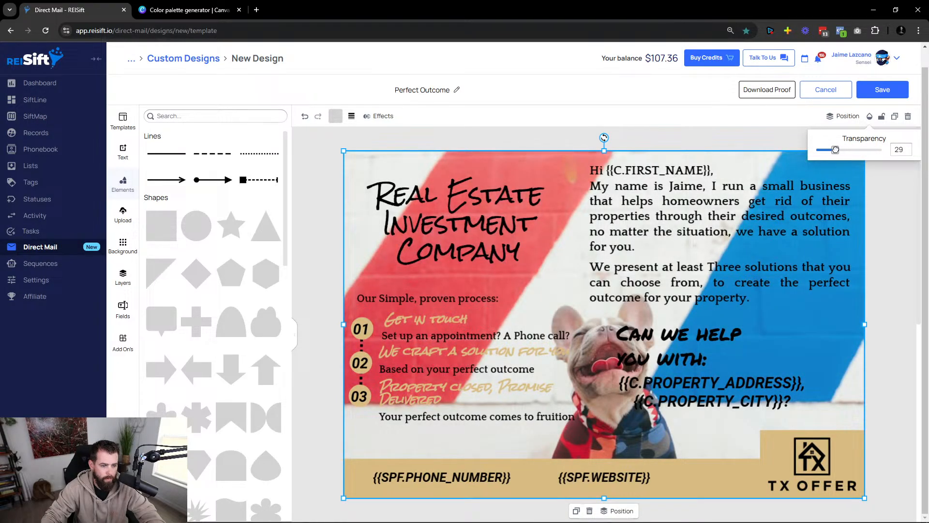
{"action": "left_click", "coordinate": [335, 116]}
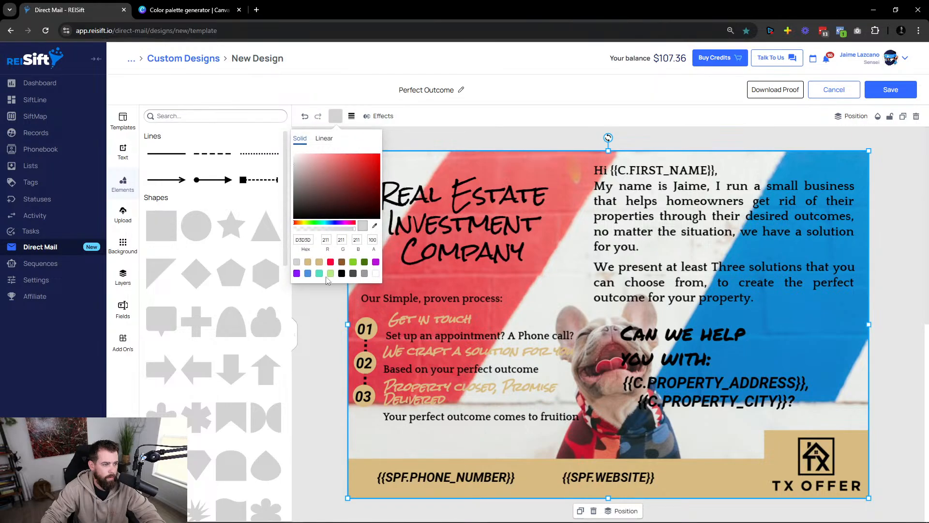
{"action": "left_click", "coordinate": [342, 274]}
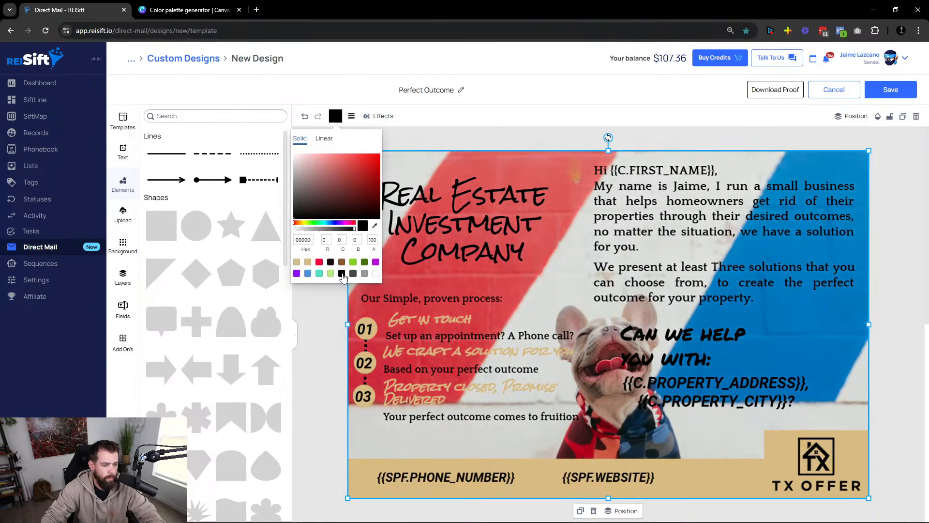
{"action": "left_click", "coordinate": [376, 274]}
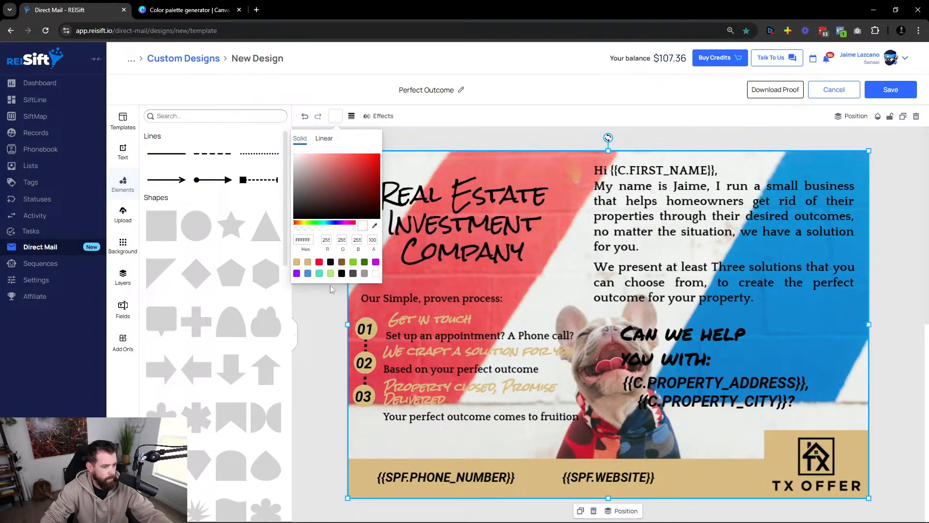
{"action": "left_click", "coordinate": [329, 303]}
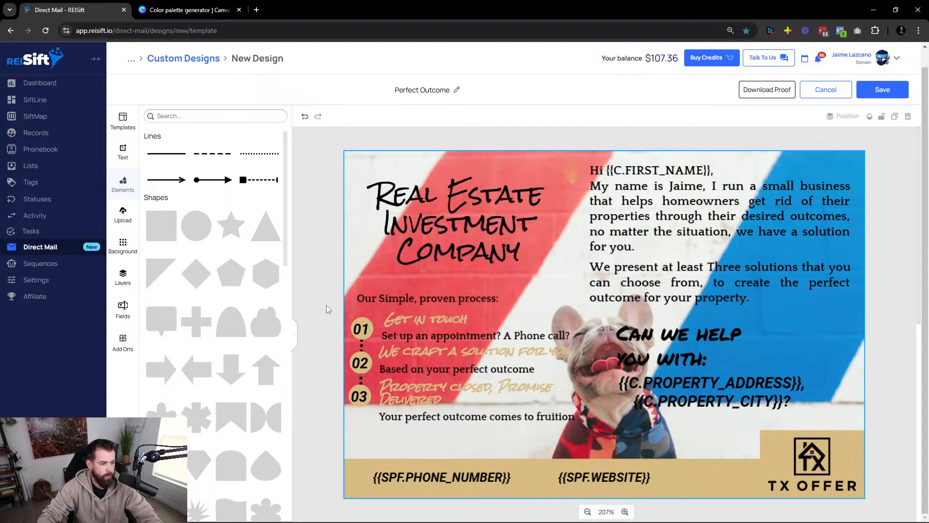
Reduce the height of the gold footer band and lower the phone number and website fields to fit within it.
{"action": "scroll", "coordinate": [463, 352], "scroll_direction": "down", "scroll_amount": 10}
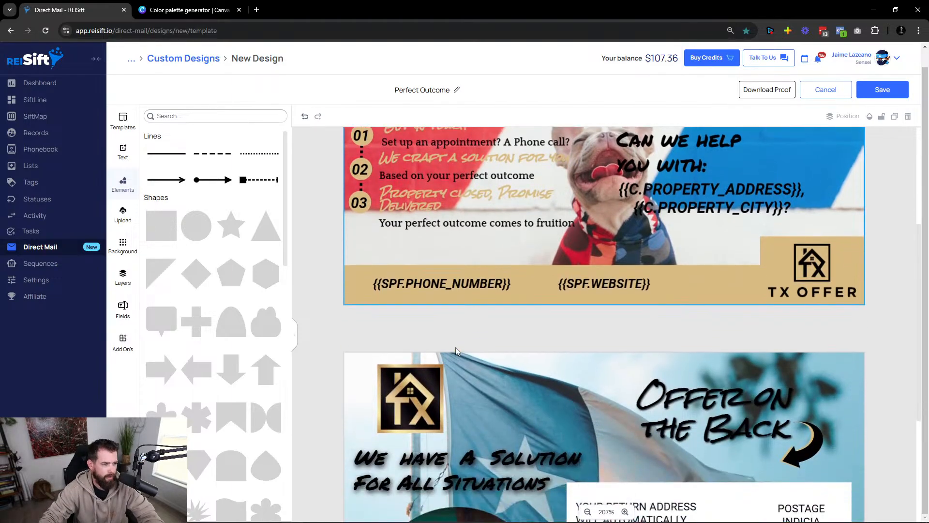
{"action": "scroll", "coordinate": [521, 420], "scroll_direction": "up", "scroll_amount": 10}
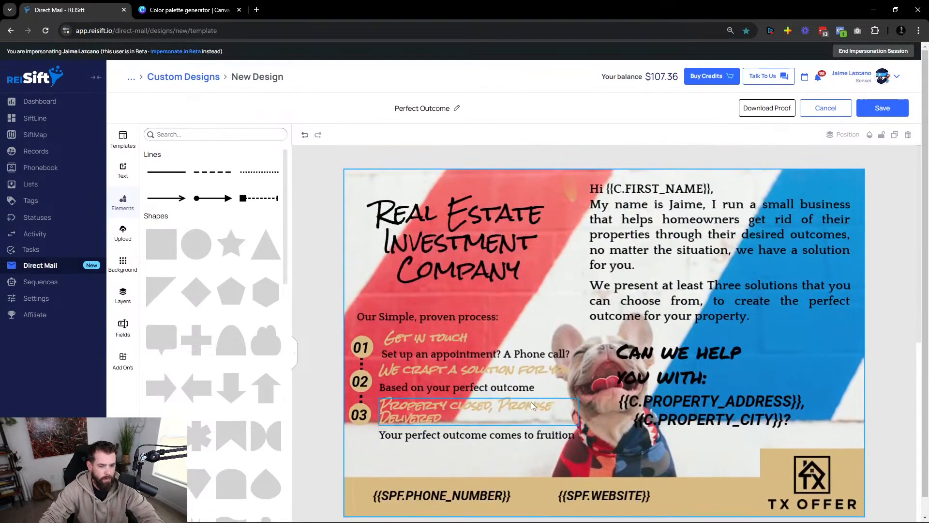
{"action": "scroll", "coordinate": [840, 449], "scroll_direction": "down", "scroll_amount": 3}
{"action": "left_click", "coordinate": [774, 318]}
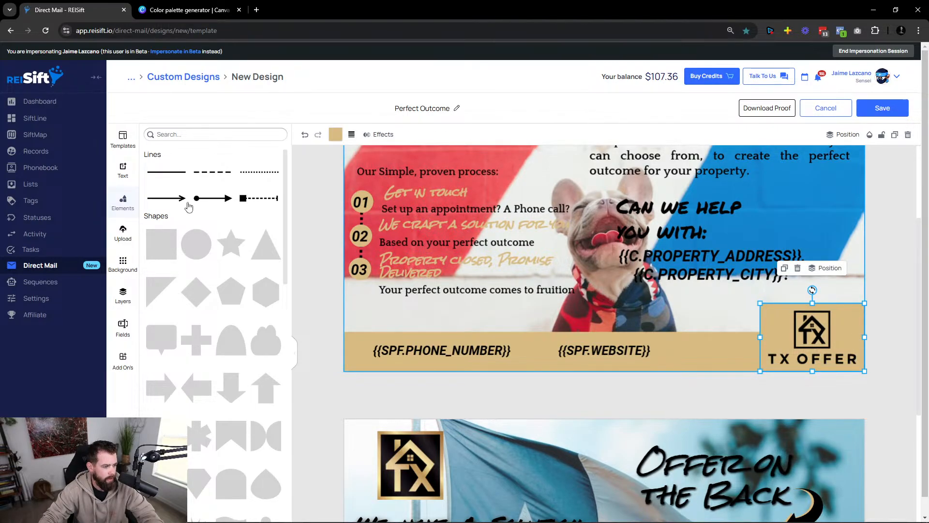
{"action": "left_click", "coordinate": [906, 373]}
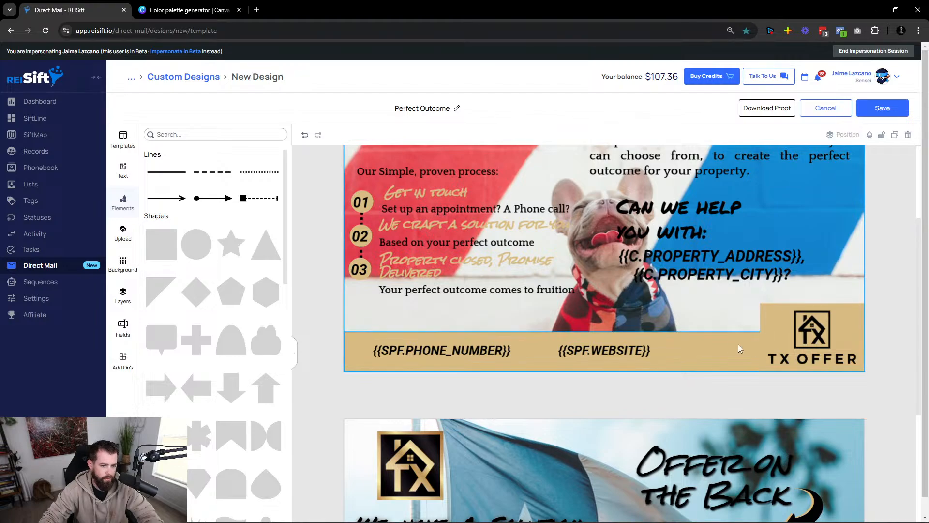
{"action": "left_click", "coordinate": [723, 344]}
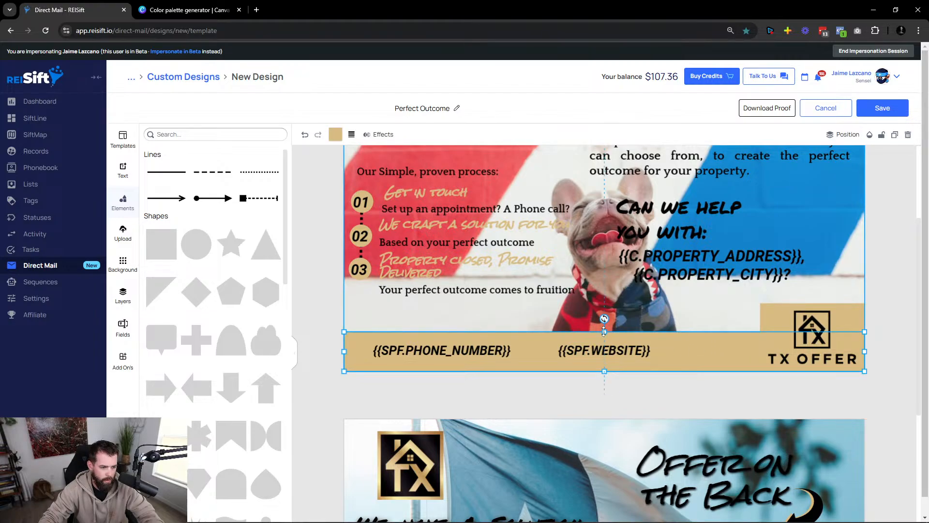
{"action": "left_click_drag", "start_coordinate": [470, 352], "coordinate": [468, 356]}
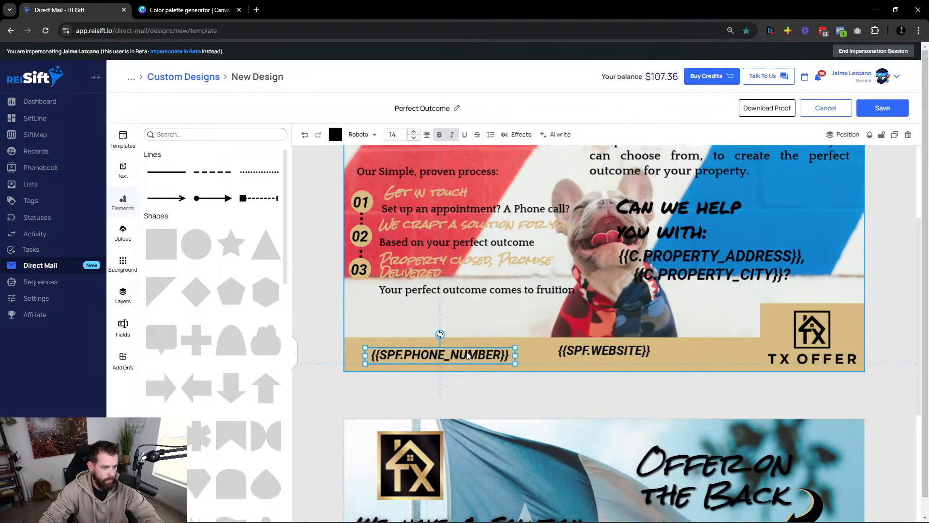
{"action": "left_click_drag", "start_coordinate": [631, 354], "coordinate": [631, 360]}
{"action": "left_click", "coordinate": [773, 382]}
Delete the gold box behind the TX OFFER logo.
{"action": "left_click", "coordinate": [771, 315]}
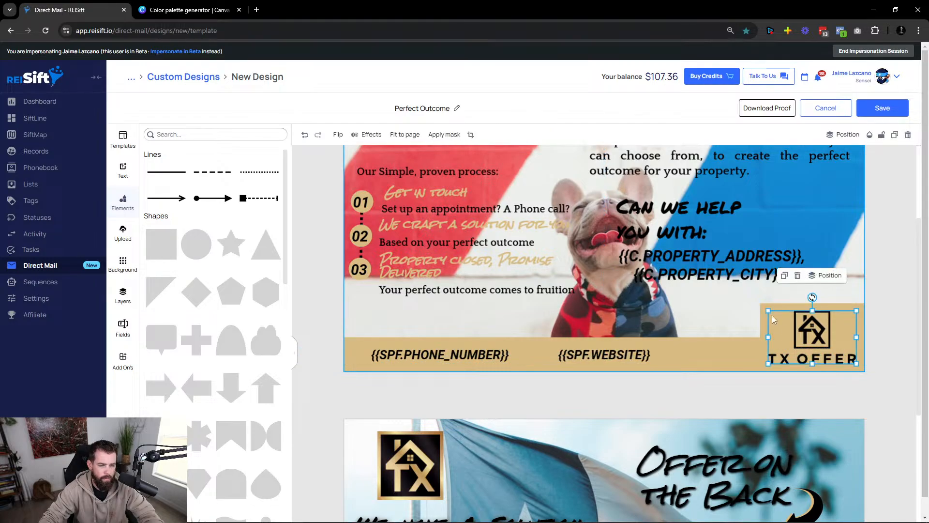
{"action": "left_click", "coordinate": [760, 303]}
{"action": "left_click", "coordinate": [762, 305]}
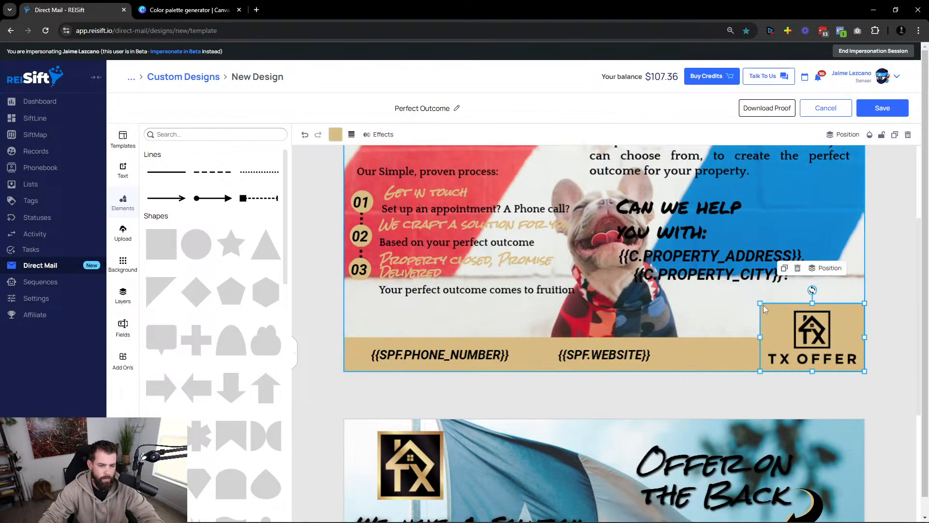
{"action": "key", "text": "Delete"}
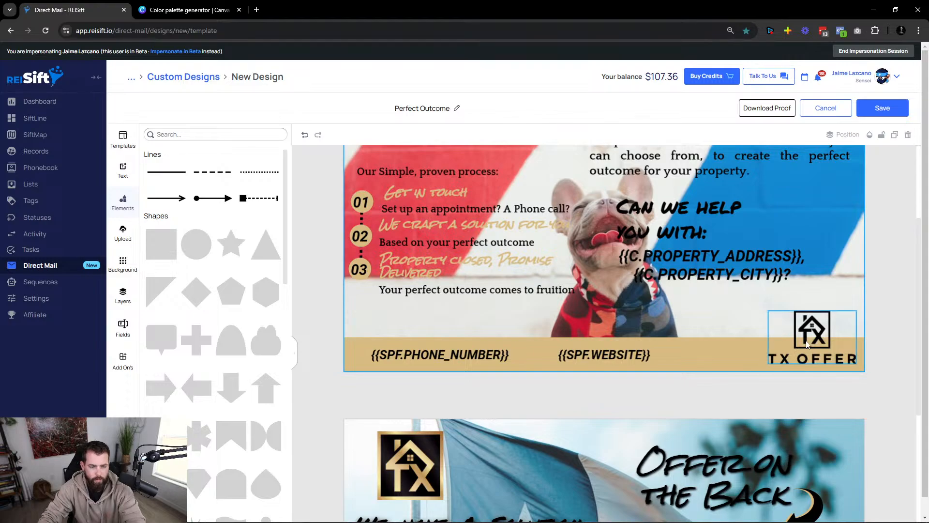
Move the TX OFFER logo to the postcard's right edge, resting directly on top of the gold footer band.
{"action": "left_click", "coordinate": [725, 359]}
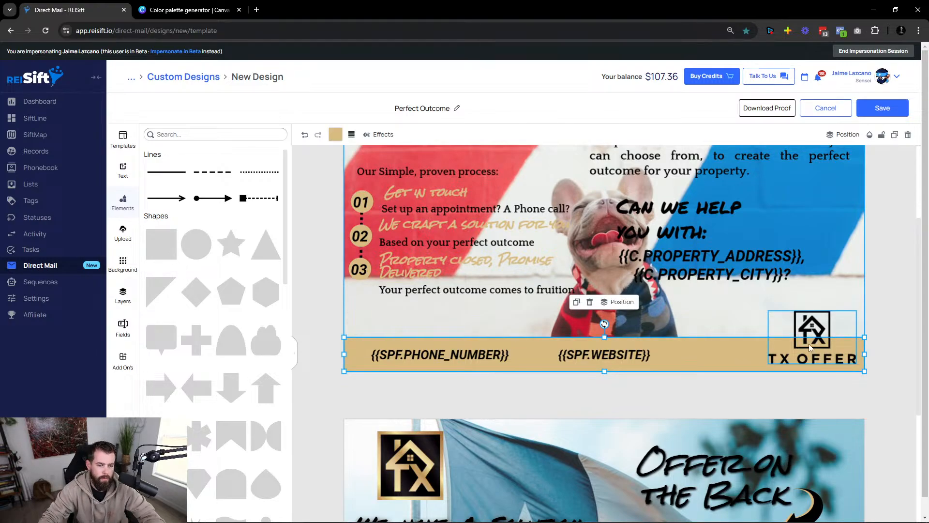
{"action": "scroll", "coordinate": [806, 361], "scroll_direction": "up", "scroll_amount": 3}
{"action": "scroll", "coordinate": [806, 361], "scroll_direction": "down", "scroll_amount": 2}
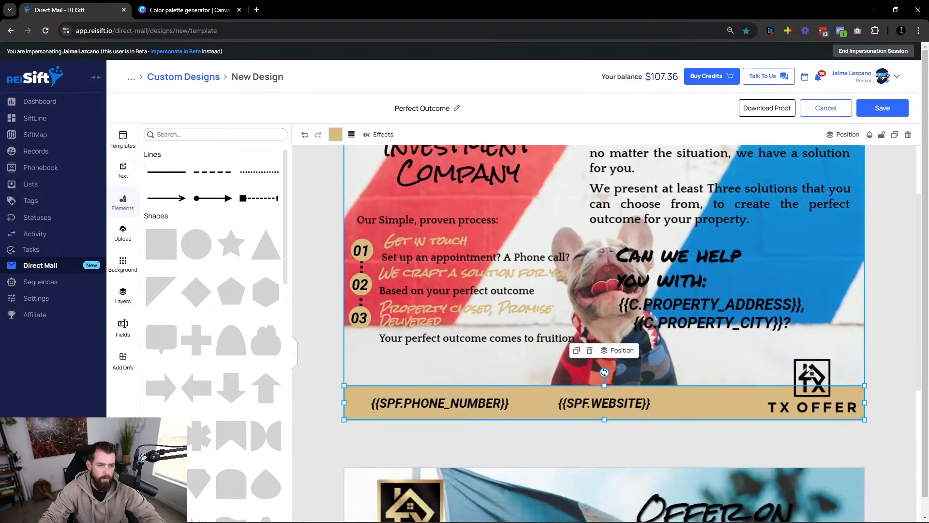
{"action": "left_click", "coordinate": [809, 378]}
{"action": "scroll", "coordinate": [671, 364], "scroll_direction": "up", "scroll_amount": 2}
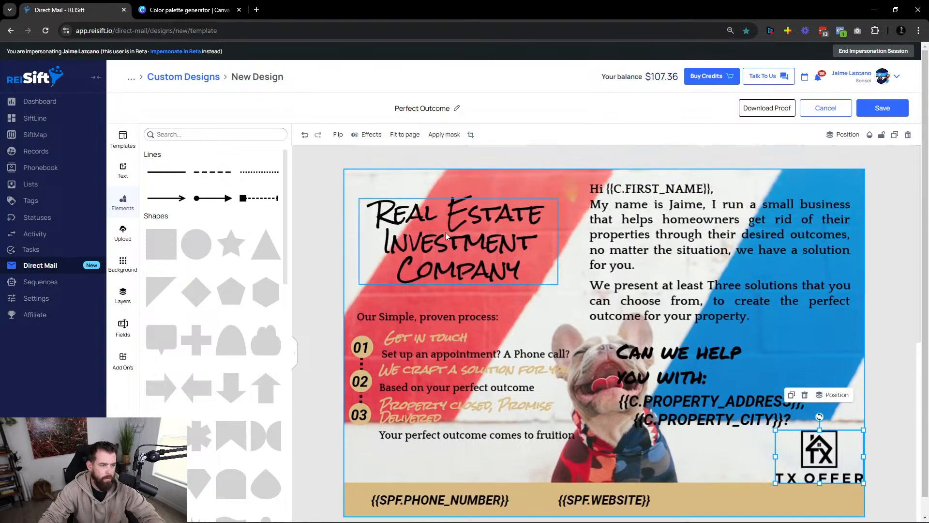
Switch to the "Jajaja" reference design and copy the "...Not your Average" text above its headline.
{"action": "left_click", "coordinate": [408, 189]}
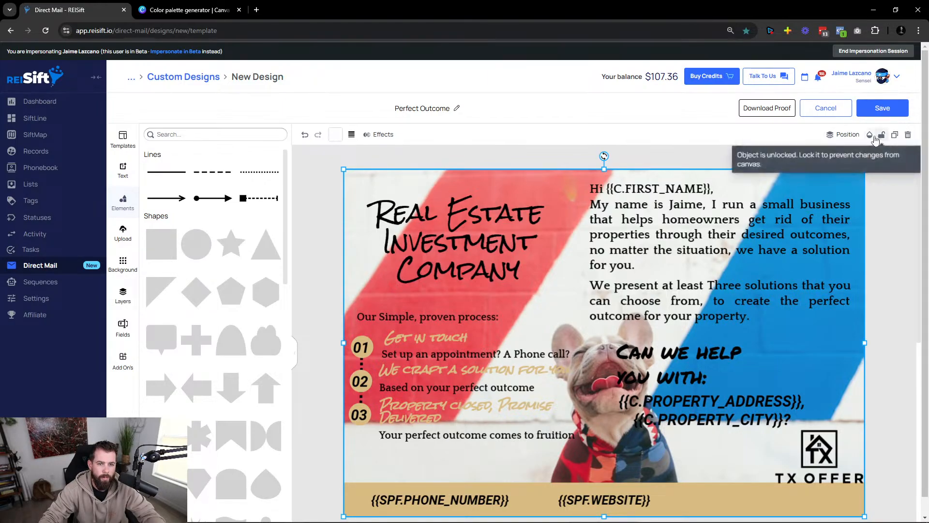
{"action": "left_click", "coordinate": [330, 268]}
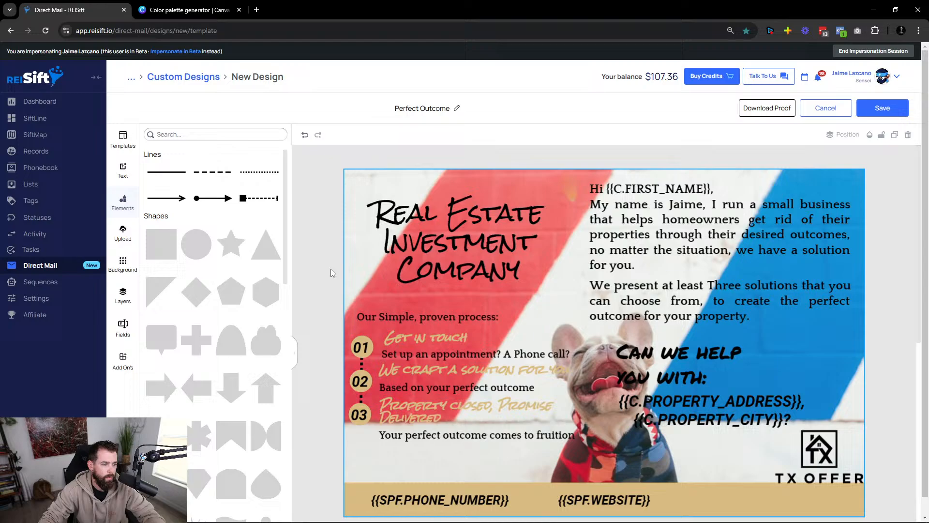
{"action": "left_click", "coordinate": [355, 265]}
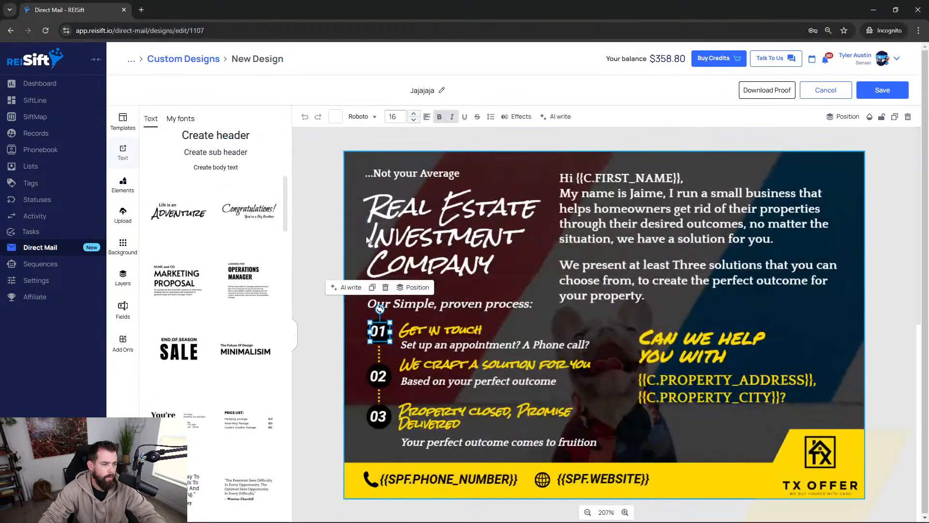
{"action": "left_click", "coordinate": [410, 174]}
{"action": "double_click", "coordinate": [410, 174]}
{"action": "key", "text": "ctrl+c"}
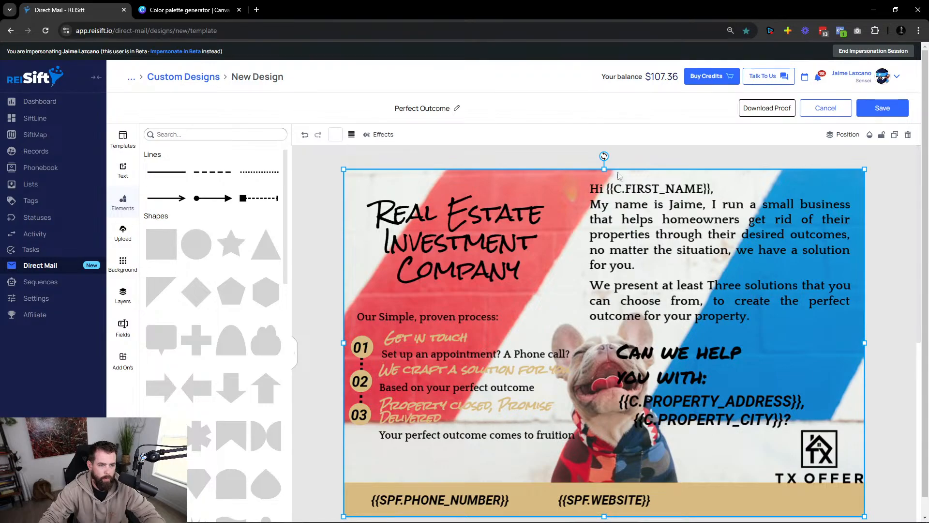
Place a copy of the "Our Simple, proven process:" line above the "Real Estate Investment Company" headline in the Perfect Outcome design.
{"action": "key", "text": "Delete"}
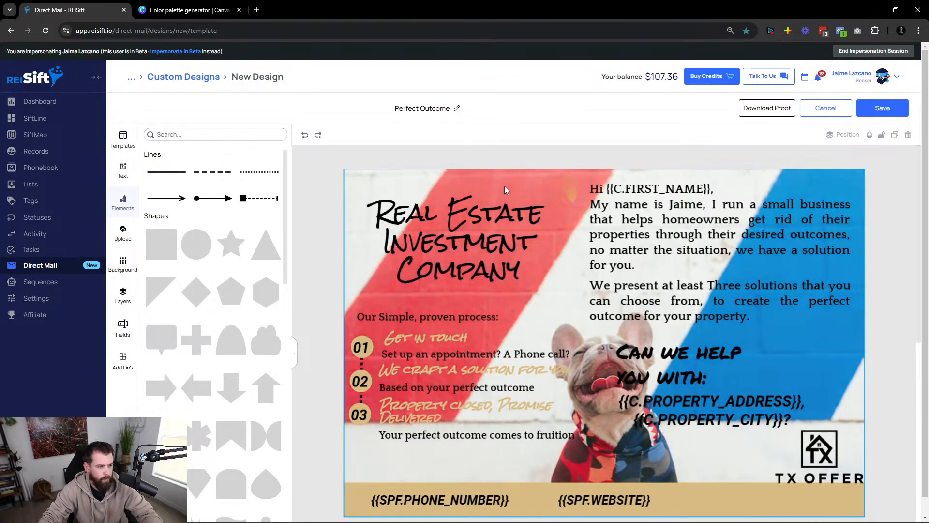
{"action": "left_click", "coordinate": [504, 186]}
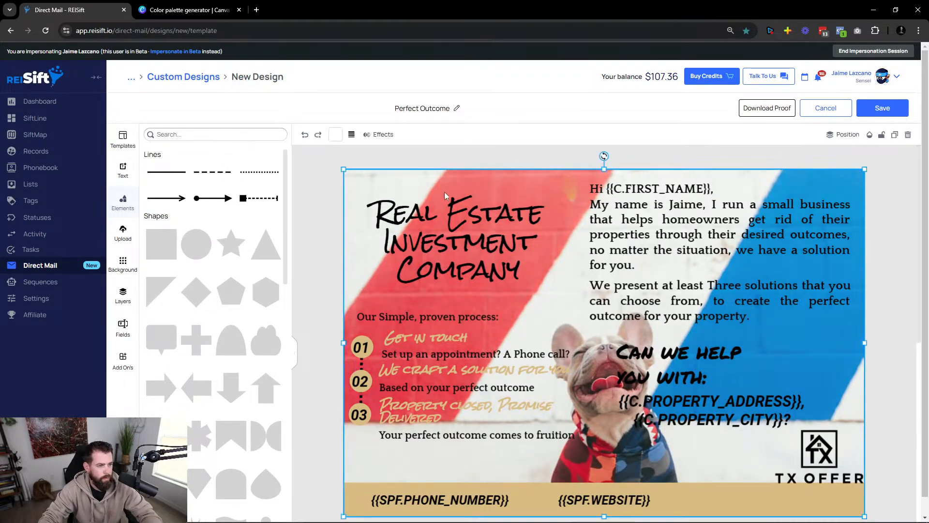
{"action": "left_click", "coordinate": [406, 316]}
{"action": "left_click_drag", "start_coordinate": [406, 318], "coordinate": [414, 184]}
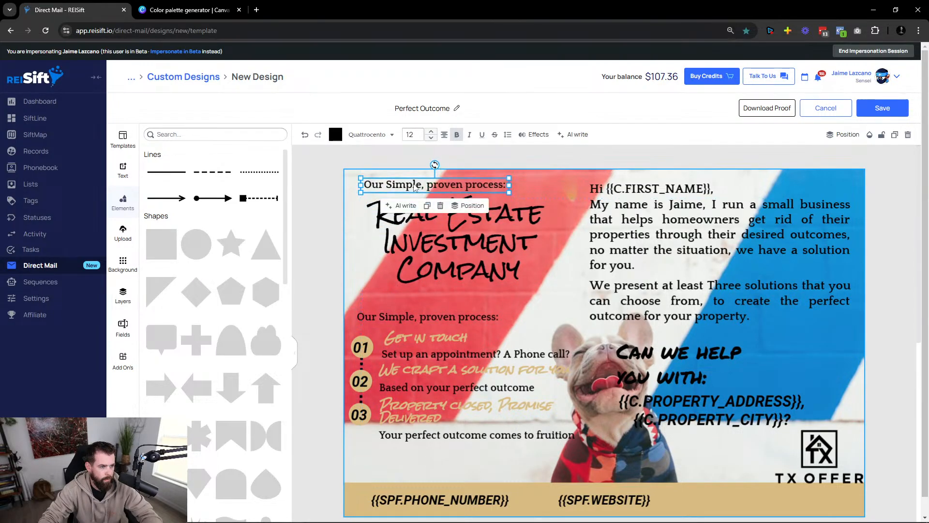
Replace the copied line's text with the copied phrase and remove its leading dots so it reads "Not your Average".
{"action": "double_click", "coordinate": [414, 184]}
{"action": "key", "text": "ctrl+v"}
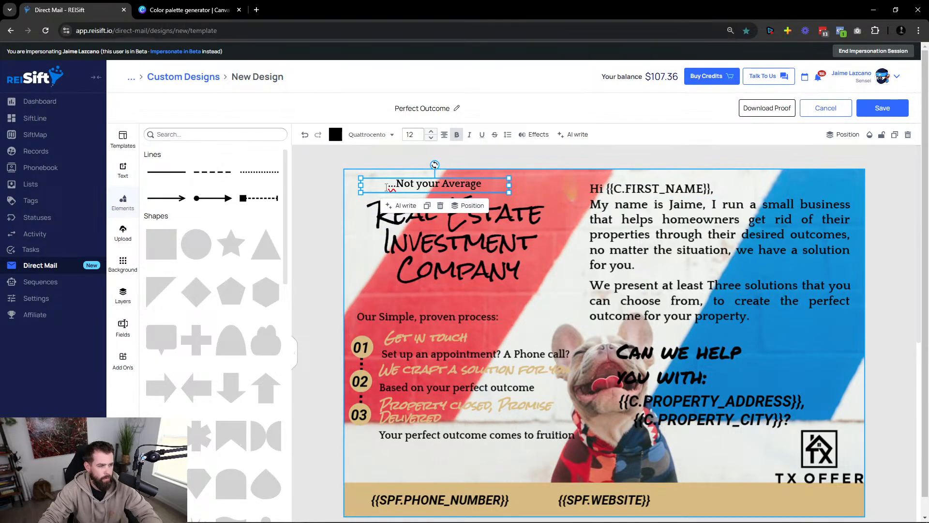
{"action": "key", "text": "Delete"}
{"action": "key", "text": "Delete"}
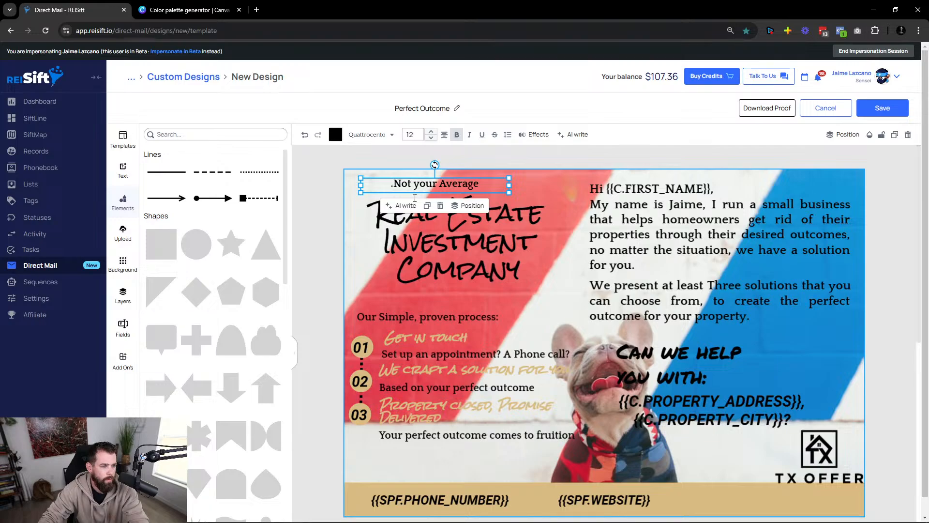
{"action": "key", "text": "Delete"}
Align the line above the headline to the left of its box and add an ellipsis to read "Not your Average...".
{"action": "left_click", "coordinate": [444, 134]}
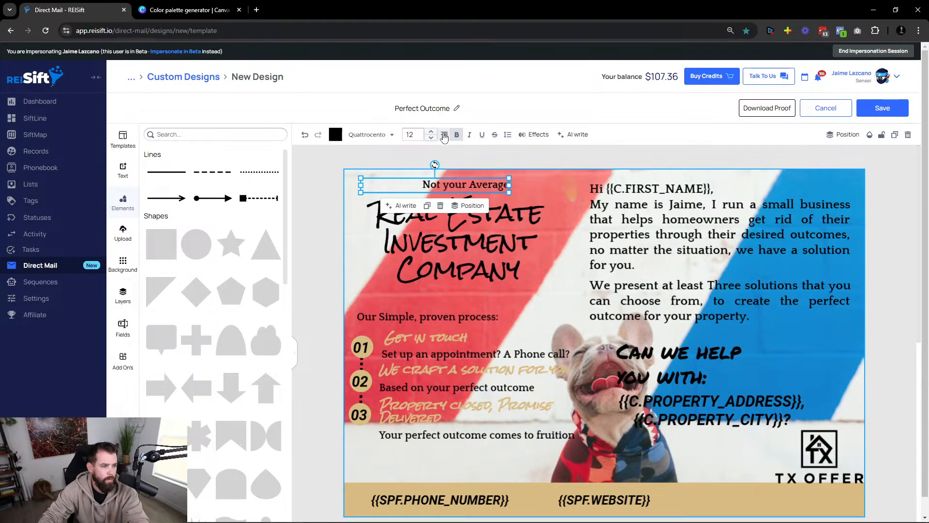
{"action": "left_click", "coordinate": [444, 134]}
{"action": "left_click", "coordinate": [461, 184]}
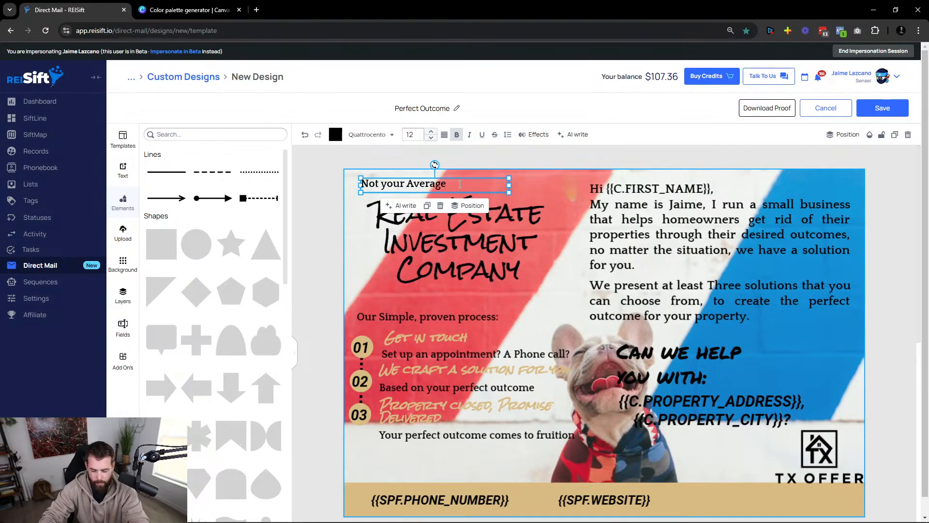
{"action": "left_click", "coordinate": [486, 167]}
{"action": "left_click", "coordinate": [445, 176]}
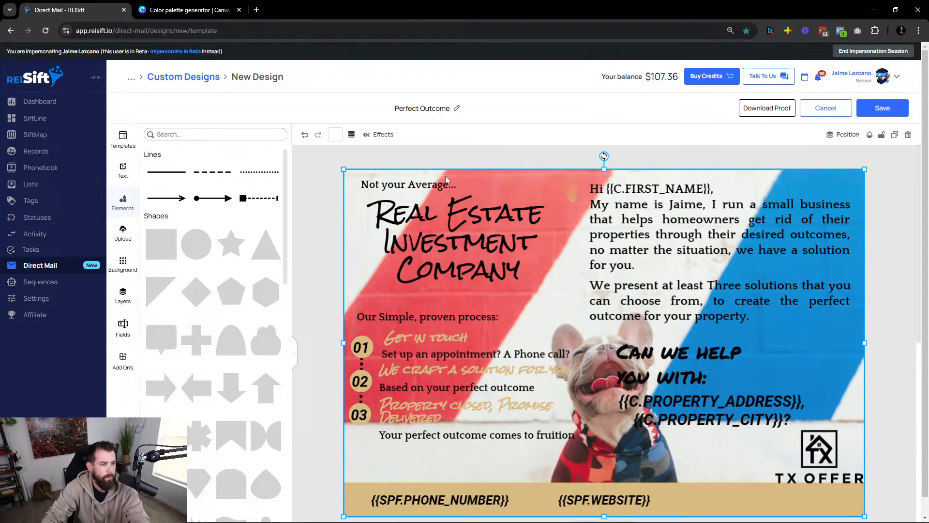
Shift the "Not your Average..." line slightly right and down so it sits over the start of the headline.
{"action": "left_click_drag", "start_coordinate": [433, 180], "coordinate": [439, 186]}
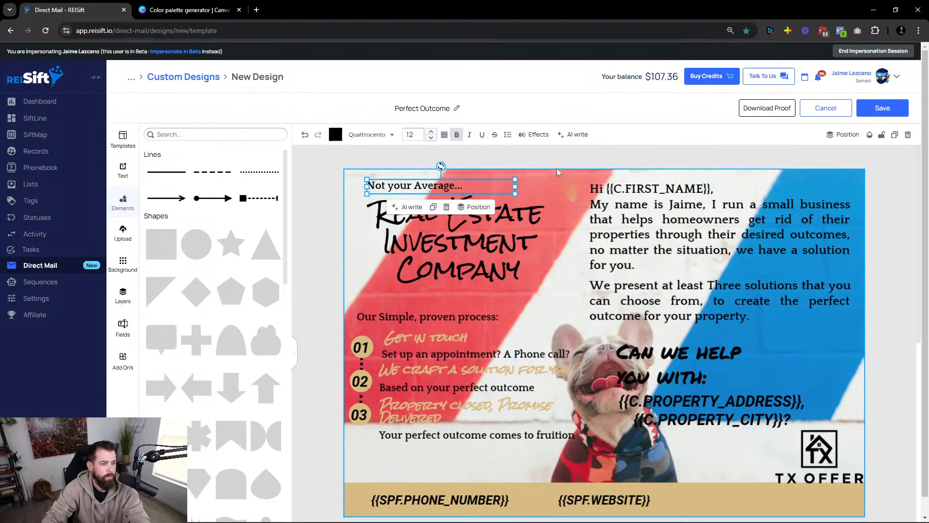
{"action": "left_click", "coordinate": [562, 164]}
Shorten the gold footer bar to about 3.8 in wide and shift its phone number and website placeholders left to fit within it.
{"action": "scroll", "coordinate": [878, 387], "scroll_direction": "down", "scroll_amount": 2}
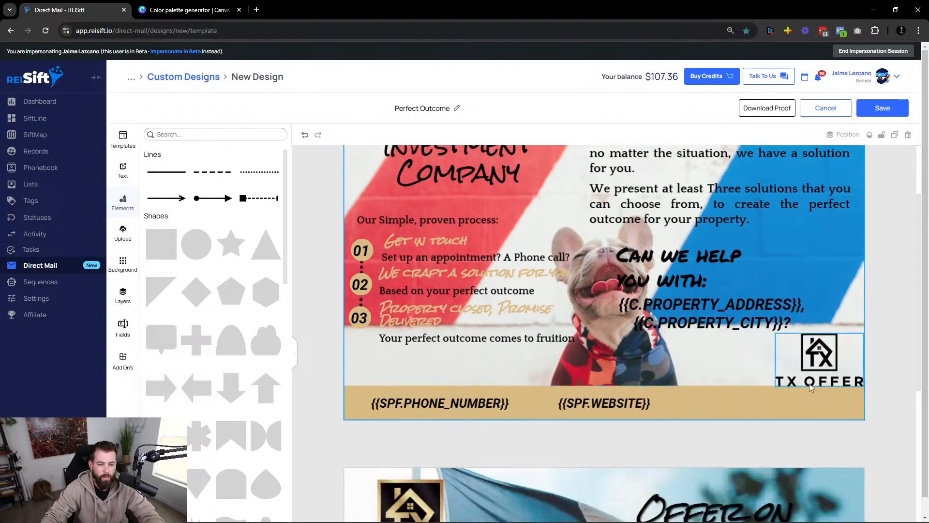
{"action": "left_click", "coordinate": [831, 378]}
{"action": "left_click", "coordinate": [826, 410]}
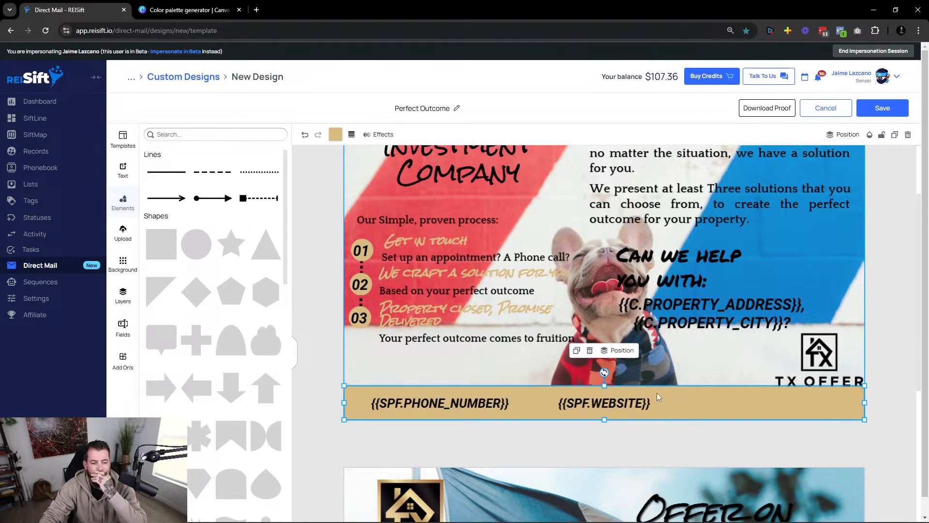
{"action": "left_click_drag", "start_coordinate": [603, 385], "coordinate": [604, 386]}
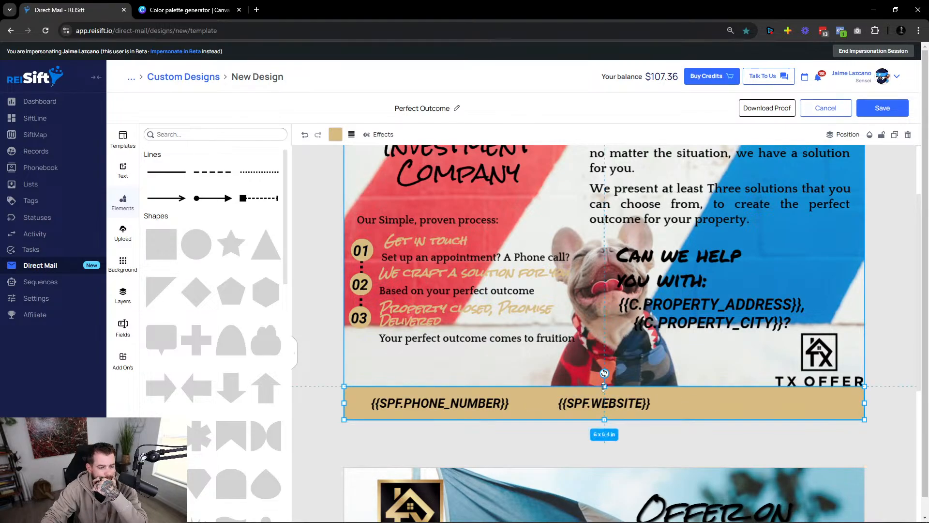
{"action": "left_click_drag", "start_coordinate": [863, 403], "coordinate": [672, 402]}
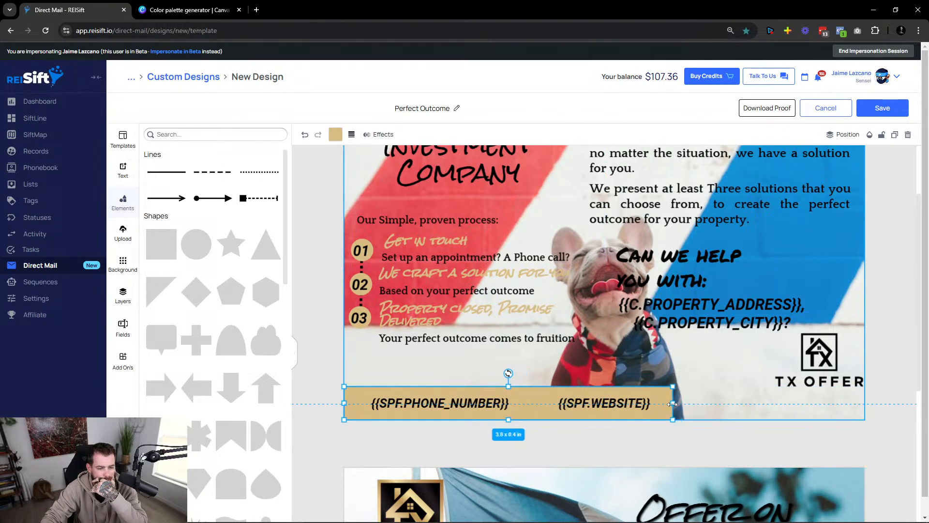
{"action": "left_click_drag", "start_coordinate": [479, 404], "coordinate": [473, 404]}
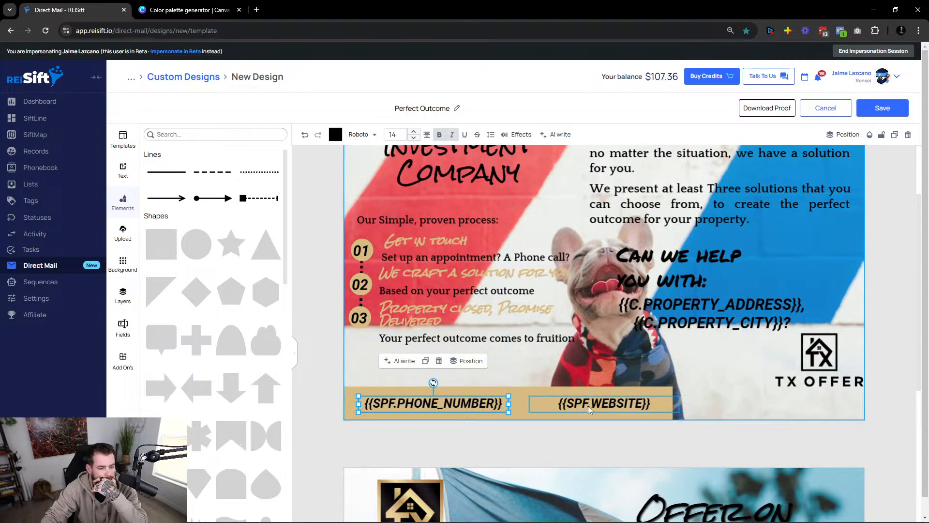
{"action": "left_click_drag", "start_coordinate": [588, 405], "coordinate": [575, 407]}
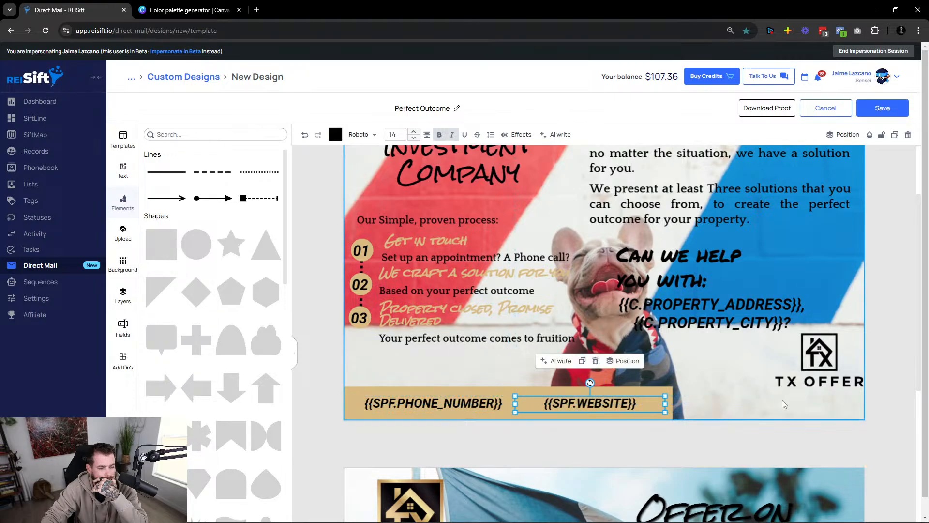
Enlarge the TX Offer logo and place it in the card's lower-right corner, beside the end of the footer bar.
{"action": "left_click_drag", "start_coordinate": [807, 383], "coordinate": [785, 400]}
{"action": "left_click_drag", "start_coordinate": [839, 350], "coordinate": [853, 342]}
{"action": "left_click_drag", "start_coordinate": [810, 368], "coordinate": [814, 374]}
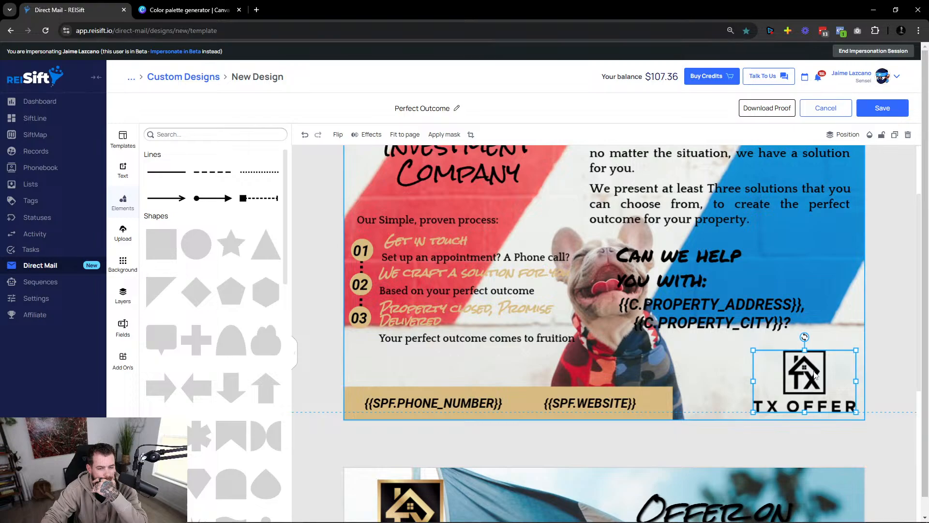
{"action": "left_click", "coordinate": [725, 357]}
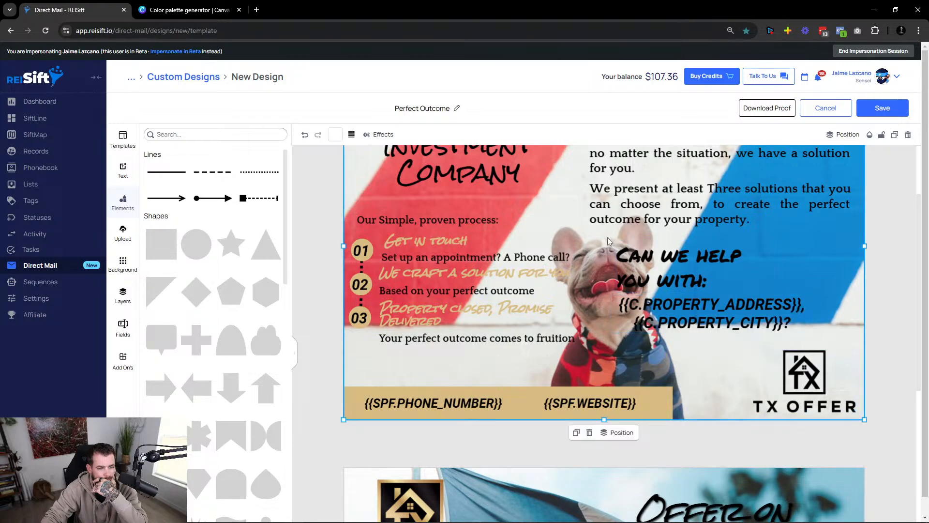
{"action": "mouse_move", "coordinate": [607, 239]}
{"action": "left_mouse_down"}
{"action": "mouse_move", "coordinate": [761, 319]}
{"action": "mouse_move", "coordinate": [623, 277]}
{"action": "mouse_move", "coordinate": [608, 236]}
{"action": "left_mouse_up"}
Move the "Can we help you with:" text and its address placeholders right of the dog's face, and remove bold and italic from the placeholders.
{"action": "left_click", "coordinate": [679, 272]}
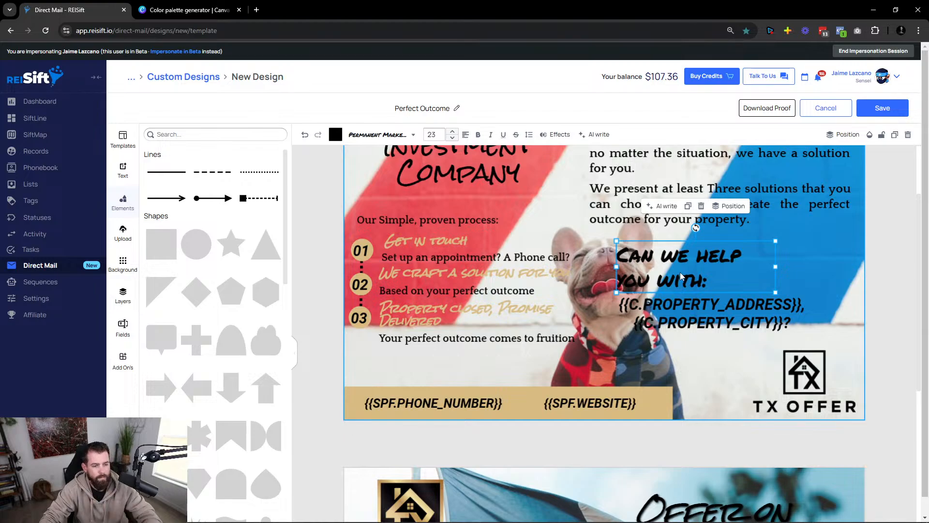
{"action": "left_click_drag", "start_coordinate": [697, 323], "coordinate": [733, 323]}
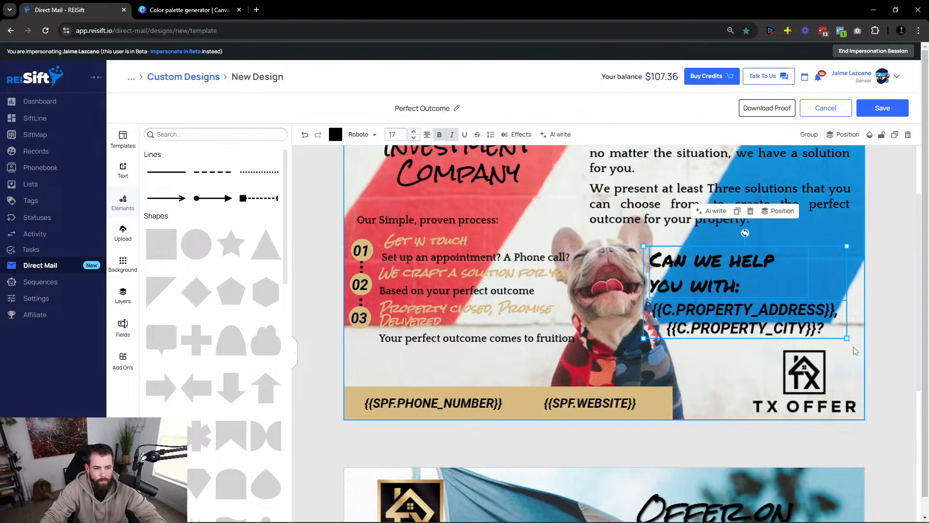
{"action": "left_click", "coordinate": [454, 135]}
{"action": "left_click", "coordinate": [440, 136]}
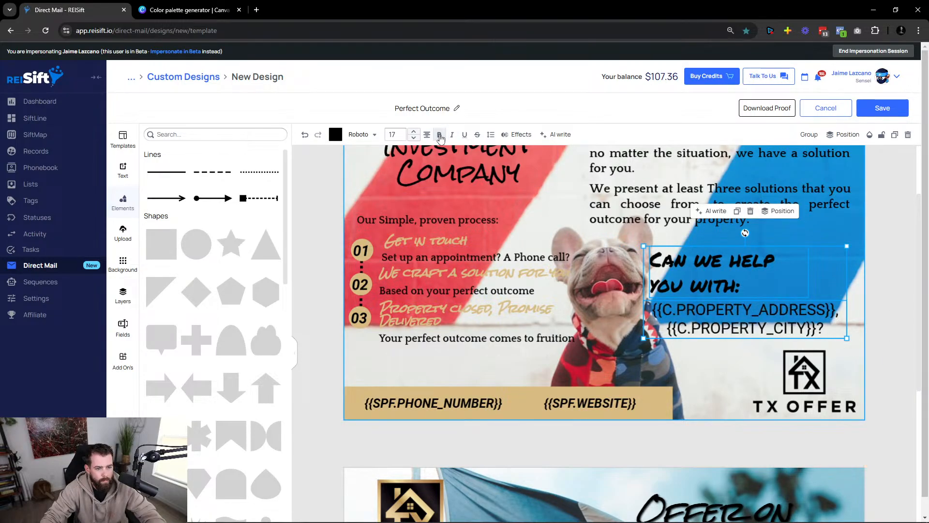
{"action": "left_click", "coordinate": [654, 260]}
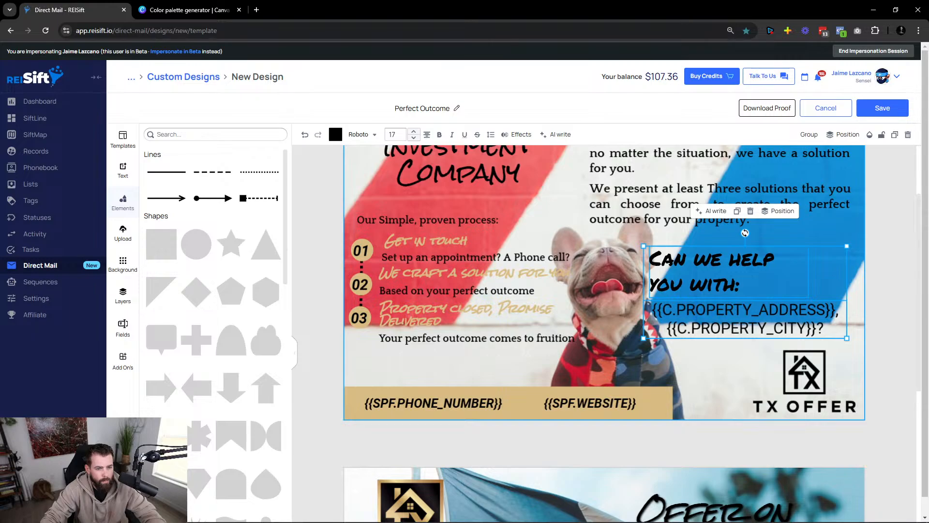
{"action": "left_click", "coordinate": [886, 290]}
{"action": "left_click", "coordinate": [757, 279]}
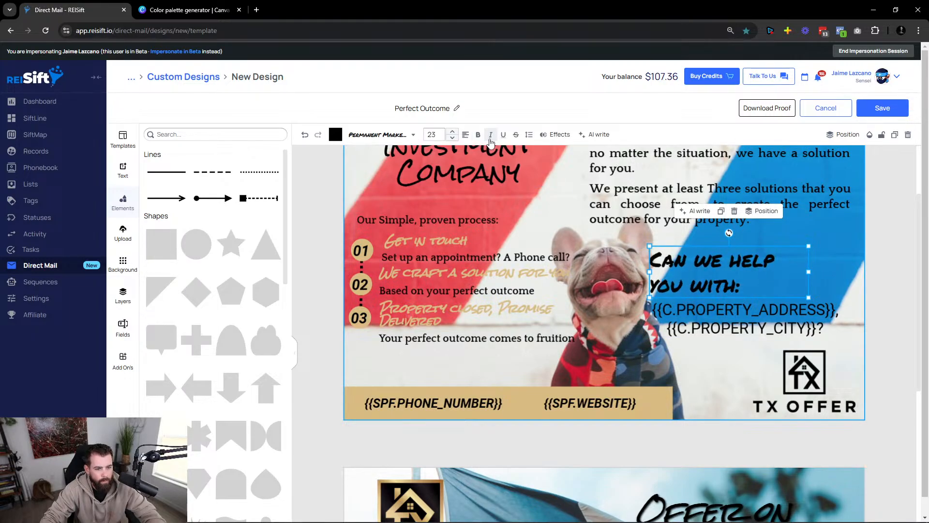
Lower the footer bar's upper edge to make it thinner and recenter the phone number and website placeholders vertically in it.
{"action": "left_click_drag", "start_coordinate": [826, 379], "coordinate": [819, 379]}
{"action": "left_click", "coordinate": [381, 389]}
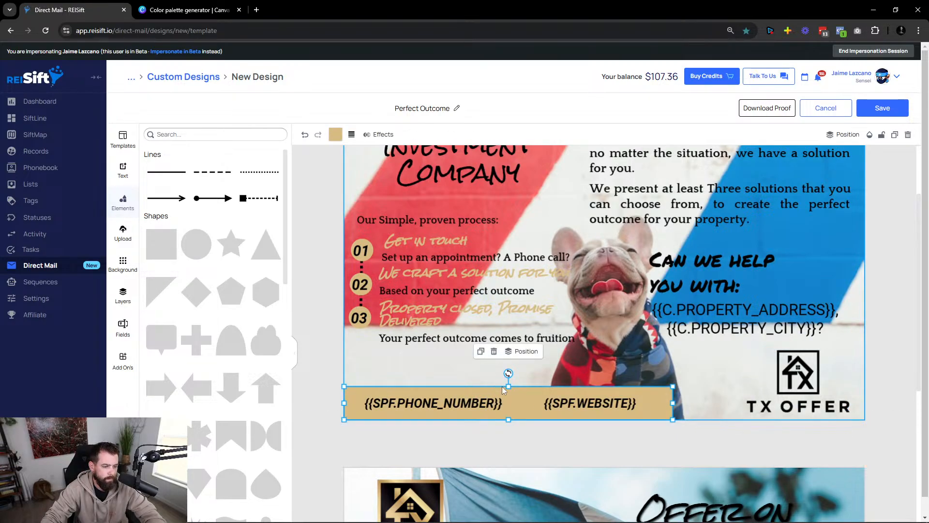
{"action": "left_click_drag", "start_coordinate": [508, 386], "coordinate": [507, 395]}
{"action": "left_click", "coordinate": [471, 410]}
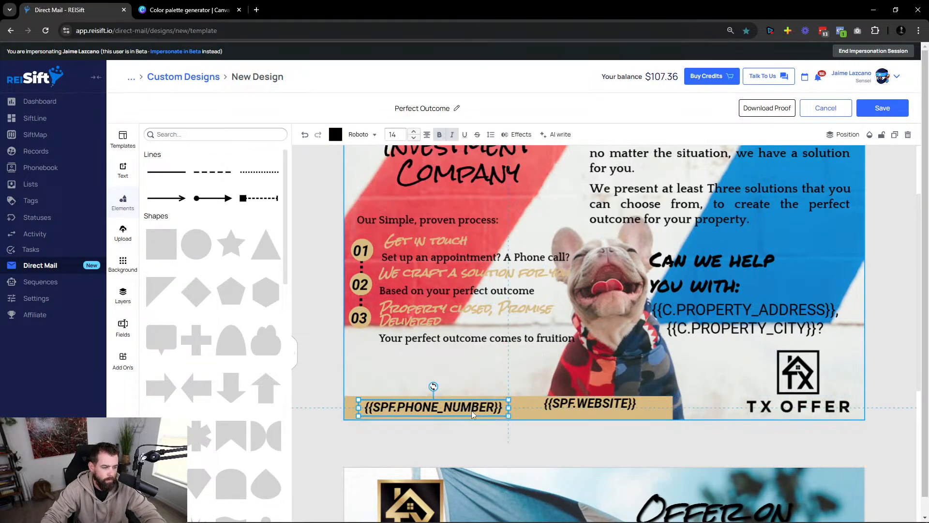
{"action": "left_click", "coordinate": [560, 409]}
Extend the footer bar right until it nearly reaches the TX Offer logo, and nudge the logo toward the card's right edge.
{"action": "left_click", "coordinate": [674, 411]}
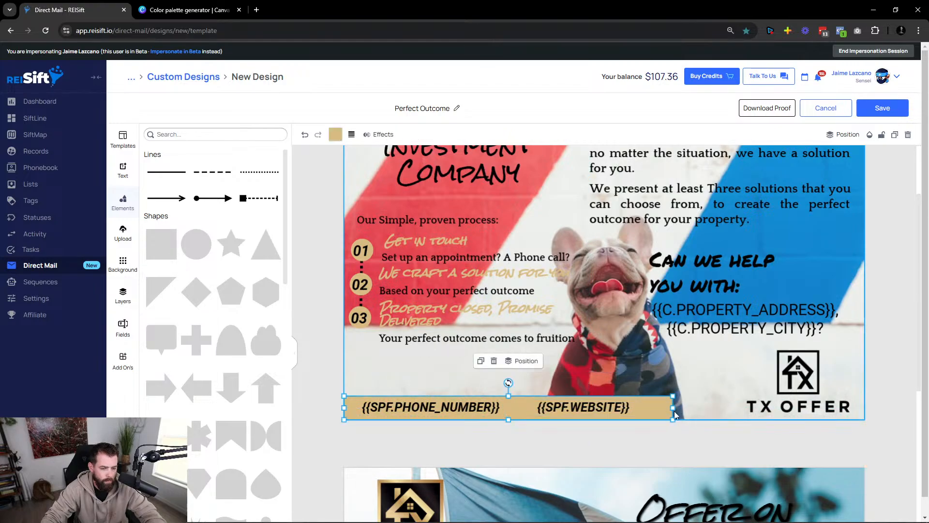
{"action": "left_click_drag", "start_coordinate": [674, 413], "coordinate": [739, 414]}
{"action": "left_click_drag", "start_coordinate": [803, 400], "coordinate": [810, 401]}
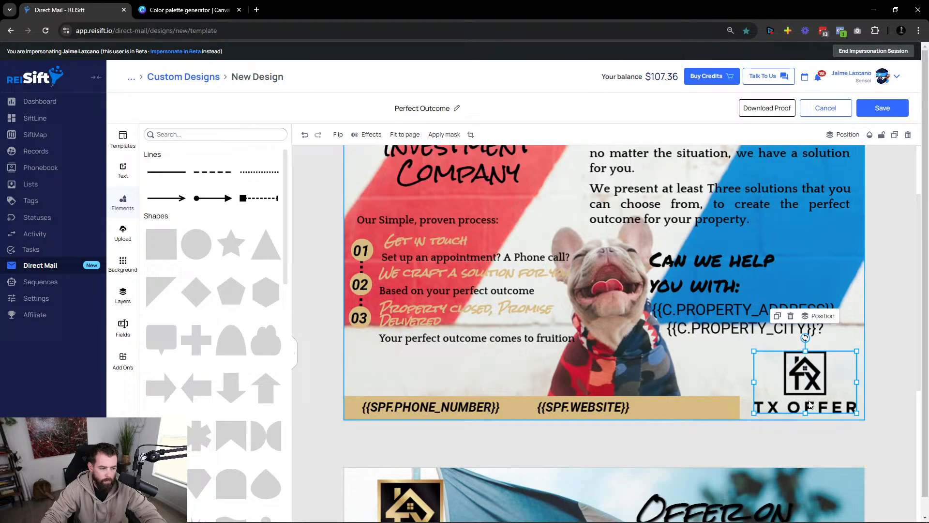
{"action": "left_click", "coordinate": [808, 445]}
Nudge the website placeholder slightly right in the footer bar, keeping it level with the phone number placeholder.
{"action": "scroll", "coordinate": [803, 438], "scroll_direction": "down", "scroll_amount": 6}
{"action": "scroll", "coordinate": [782, 427], "scroll_direction": "up", "scroll_amount": 4}
{"action": "scroll", "coordinate": [781, 423], "scroll_direction": "up", "scroll_amount": 3}
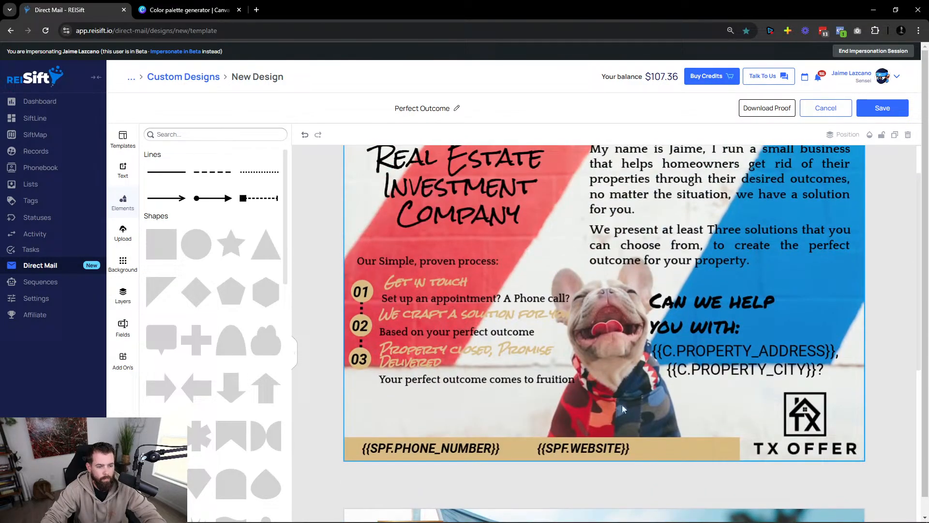
{"action": "left_click", "coordinate": [581, 451]}
{"action": "left_click_drag", "start_coordinate": [582, 451], "coordinate": [586, 450]}
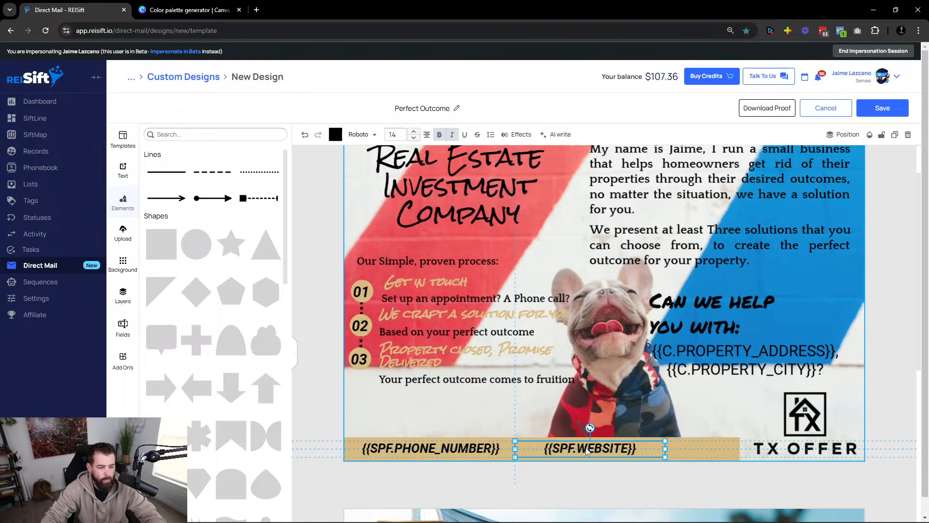
{"action": "left_click", "coordinate": [324, 408]}
{"action": "scroll", "coordinate": [326, 408], "scroll_direction": "up", "scroll_amount": 1}
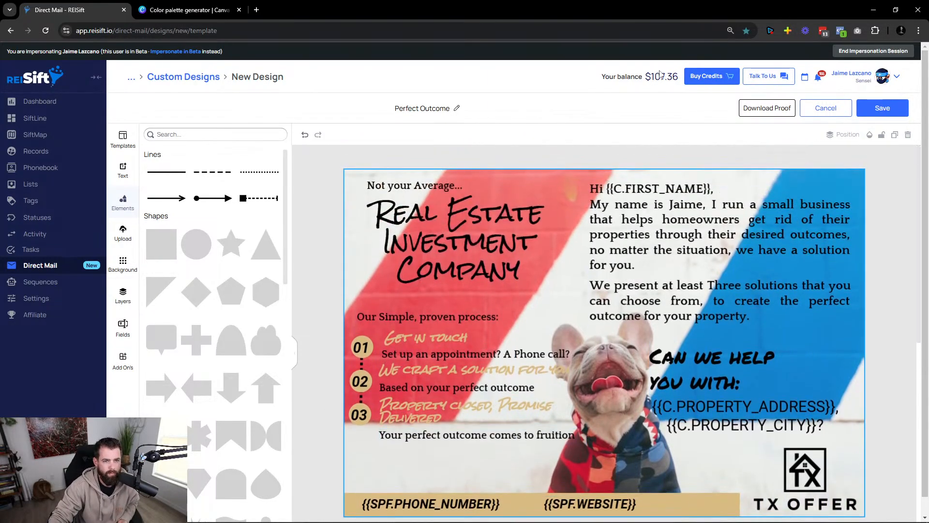
Download the design's proof, open Perfect Outcome.pdf and examine how legible the front side's text and footer are.
{"action": "left_click", "coordinate": [767, 108]}
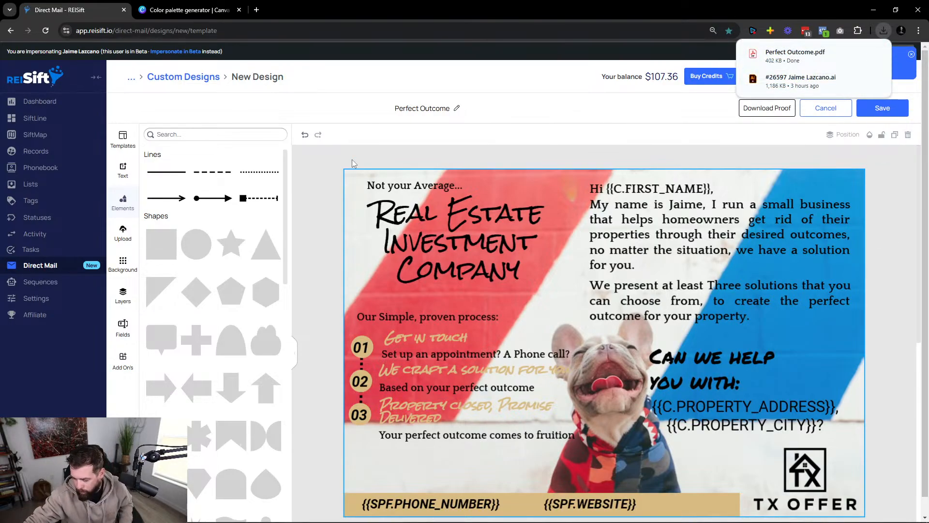
{"action": "left_click", "coordinate": [813, 54]}
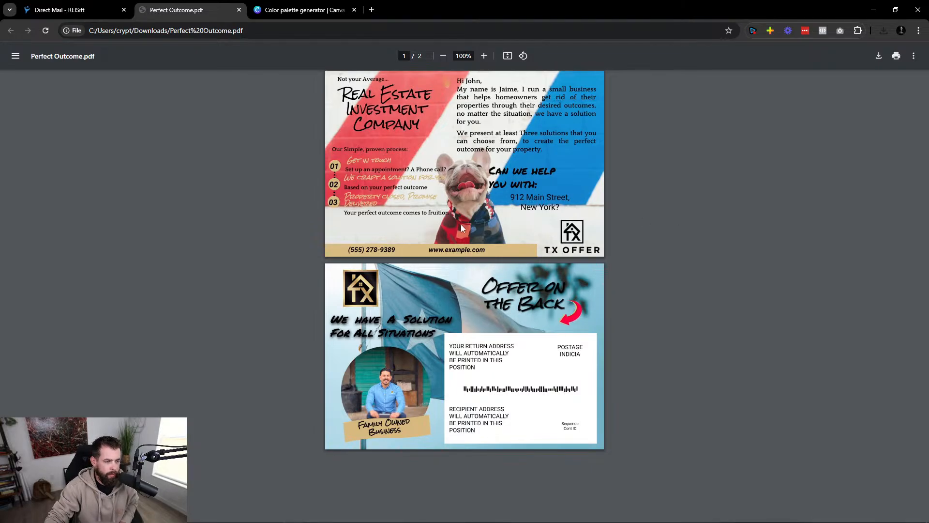
{"action": "scroll", "coordinate": [485, 216], "scroll_direction": "up", "scroll_amount": 5, "text": "ctrl"}
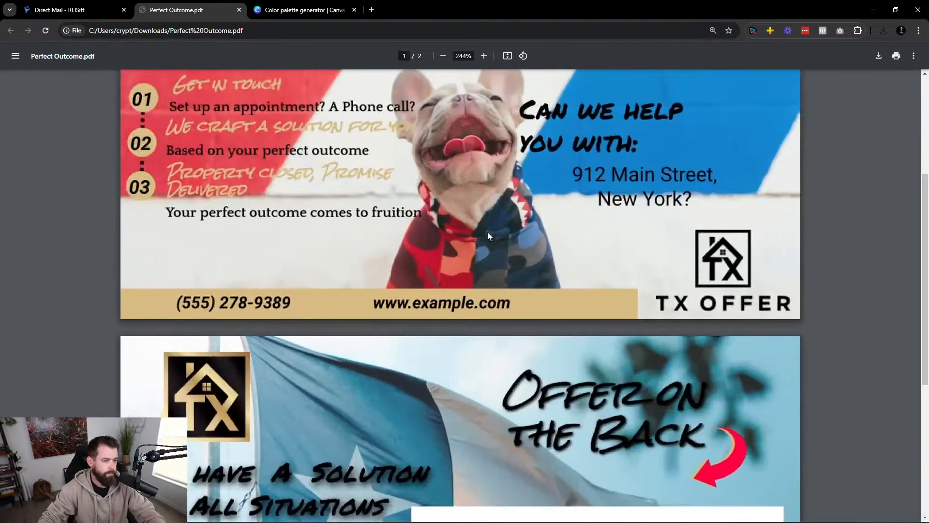
{"action": "scroll", "coordinate": [487, 231], "scroll_direction": "up", "scroll_amount": 4}
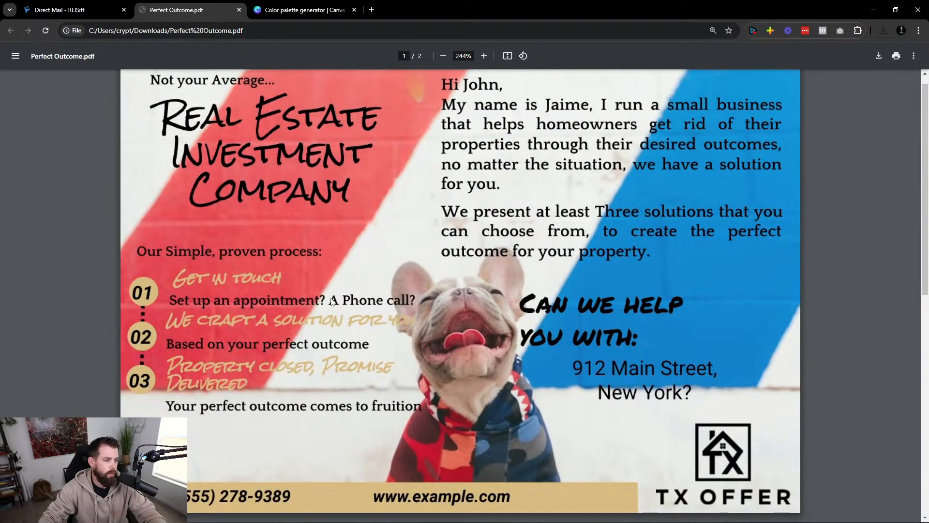
{"action": "scroll", "coordinate": [473, 261], "scroll_direction": "down", "scroll_amount": 3, "text": "ctrl"}
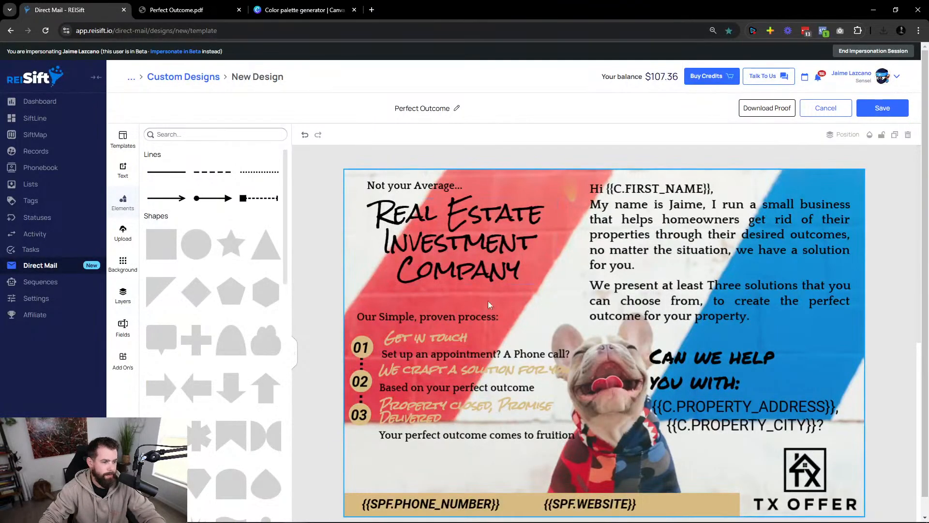
Recolor the "Get in touch", "We craft a solution for you" and "Property closed, Promise Delivered" headings near-black (RGB 15, 12, 15).
{"action": "left_click", "coordinate": [437, 338]}
{"action": "scroll", "coordinate": [414, 349], "scroll_direction": "down", "scroll_amount": 1}
{"action": "scroll", "coordinate": [414, 348], "scroll_direction": "down", "scroll_amount": 3}
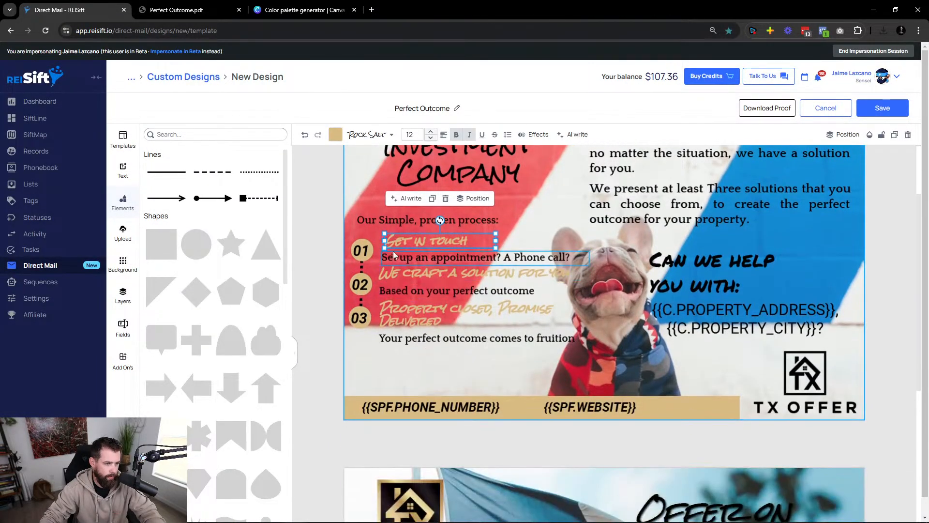
{"action": "left_click", "coordinate": [401, 271], "text": "shift"}
{"action": "left_click", "coordinate": [407, 315], "text": "shift"}
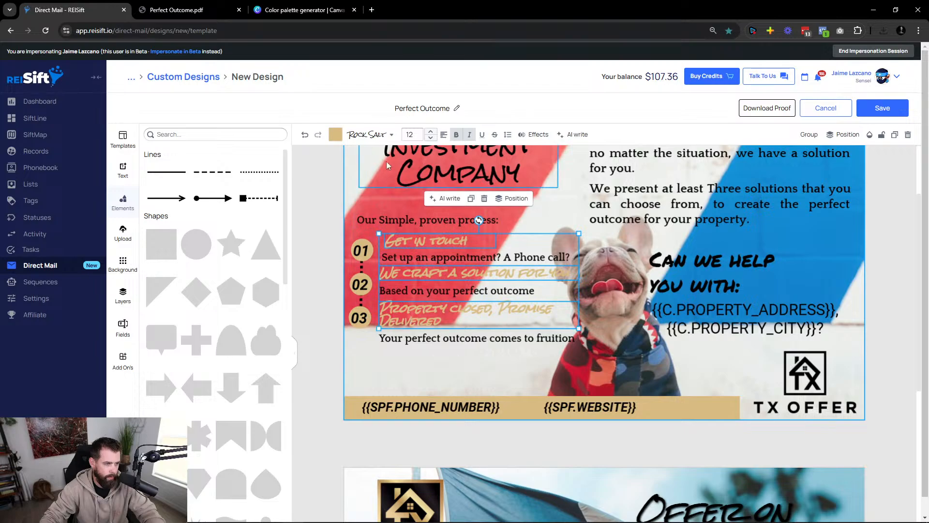
{"action": "left_click", "coordinate": [335, 134]}
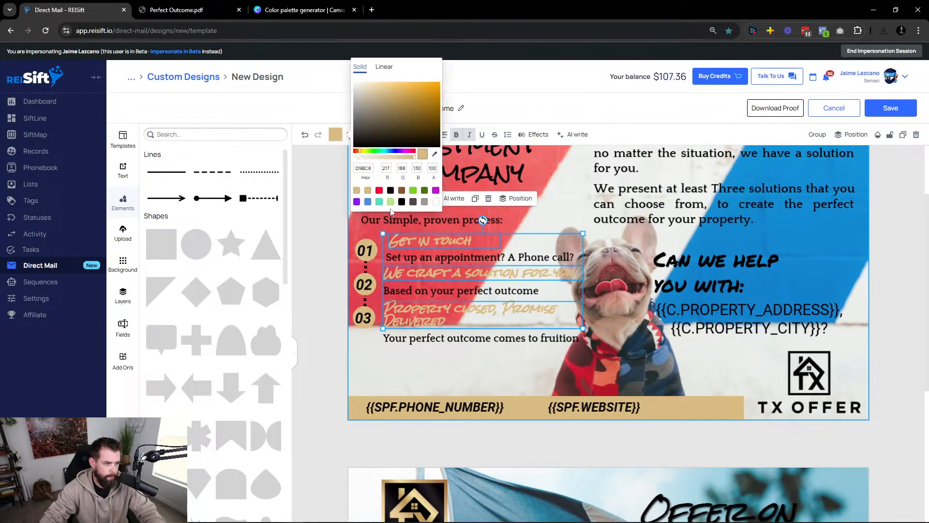
{"action": "left_click", "coordinate": [402, 202]}
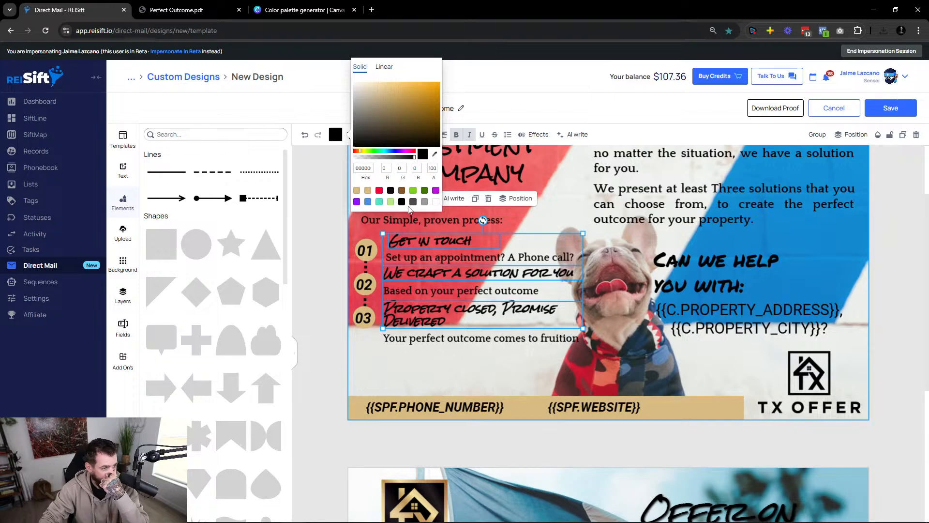
{"action": "left_click", "coordinate": [391, 191]}
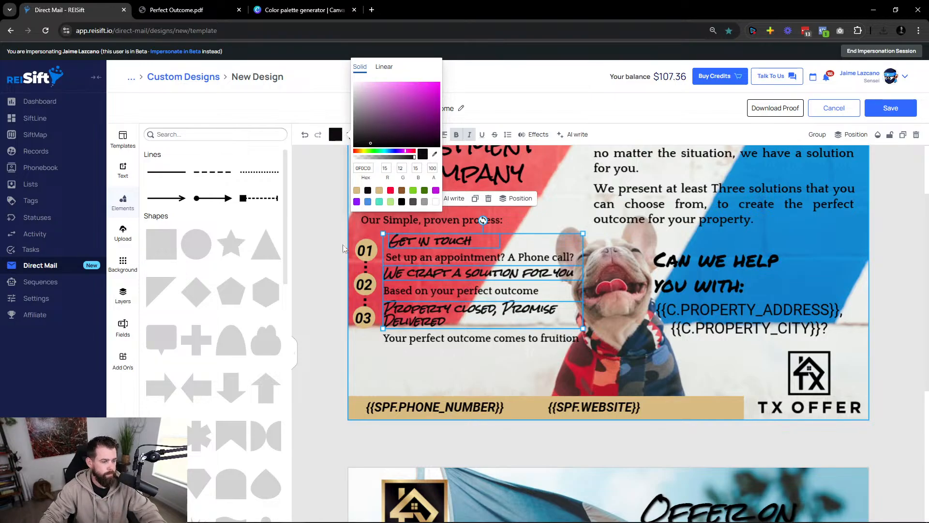
{"action": "left_click", "coordinate": [315, 281]}
{"action": "scroll", "coordinate": [317, 283], "scroll_direction": "up", "scroll_amount": 3}
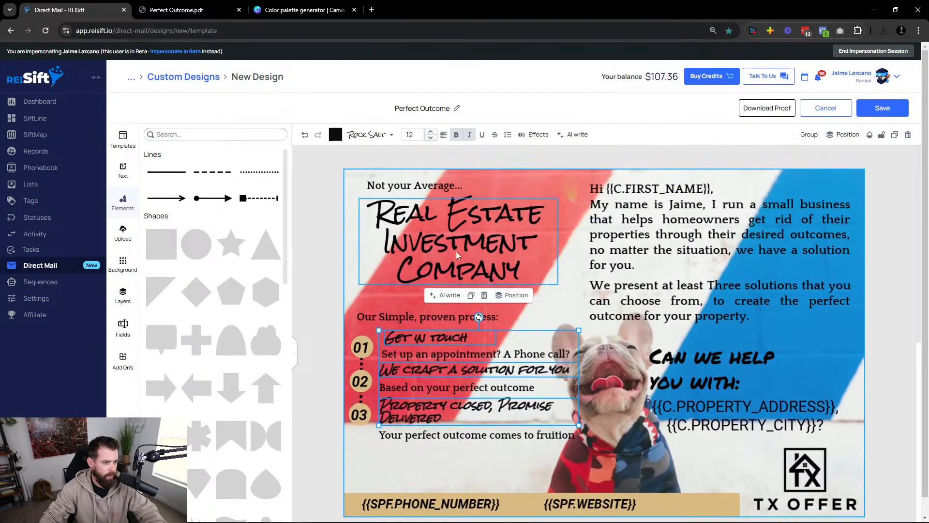
{"action": "left_click", "coordinate": [334, 297]}
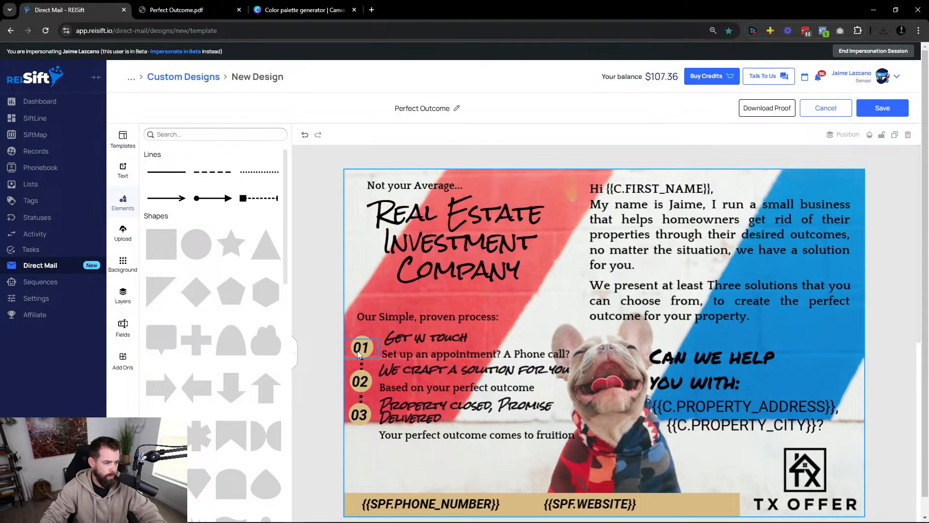
Center the "01" label on its gold circle in the process list.
{"action": "left_click", "coordinate": [358, 350]}
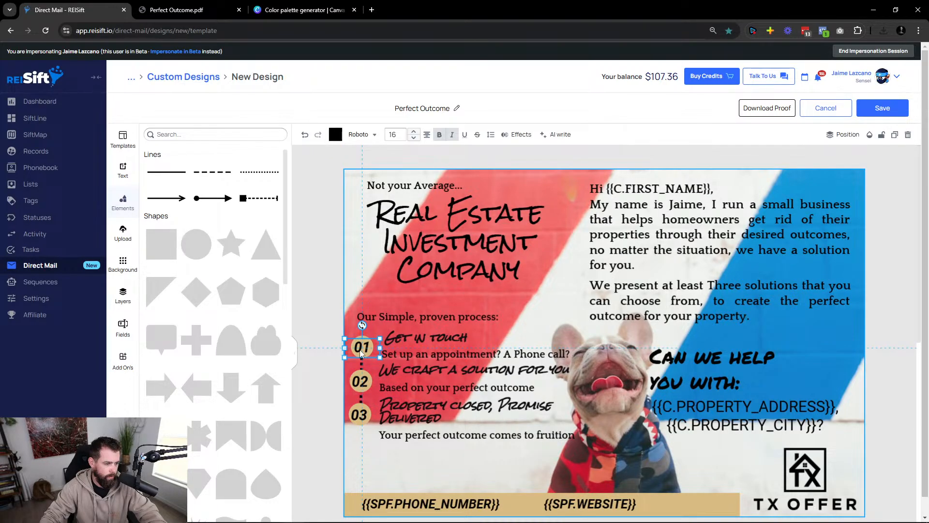
{"action": "left_click", "coordinate": [333, 380]}
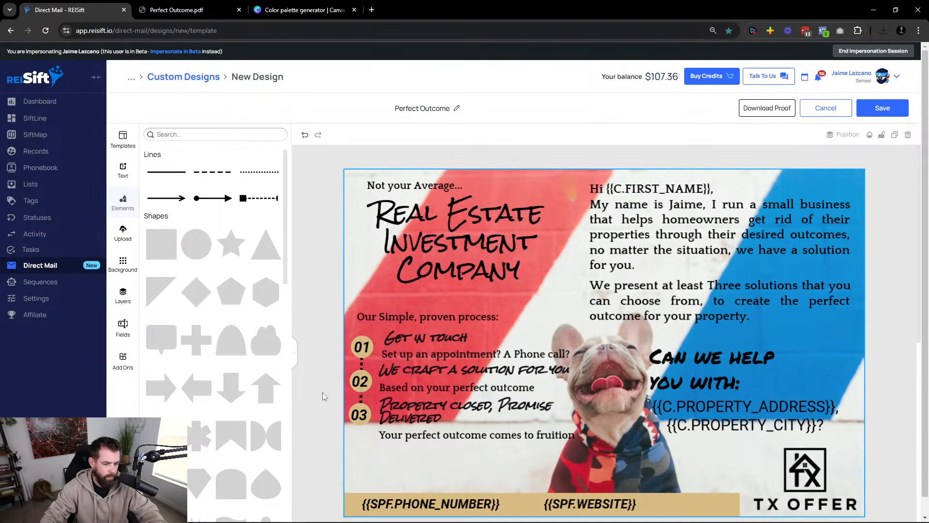
Add a square shape to the front side beside the property address and city placeholders.
{"action": "left_click", "coordinate": [720, 414]}
{"action": "scroll", "coordinate": [887, 419], "scroll_direction": "down", "scroll_amount": 2}
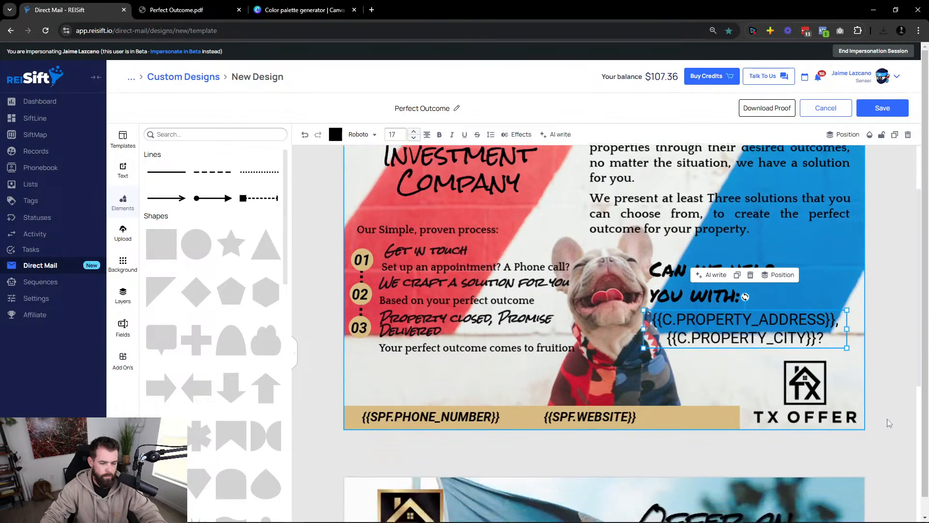
{"action": "left_click", "coordinate": [165, 250]}
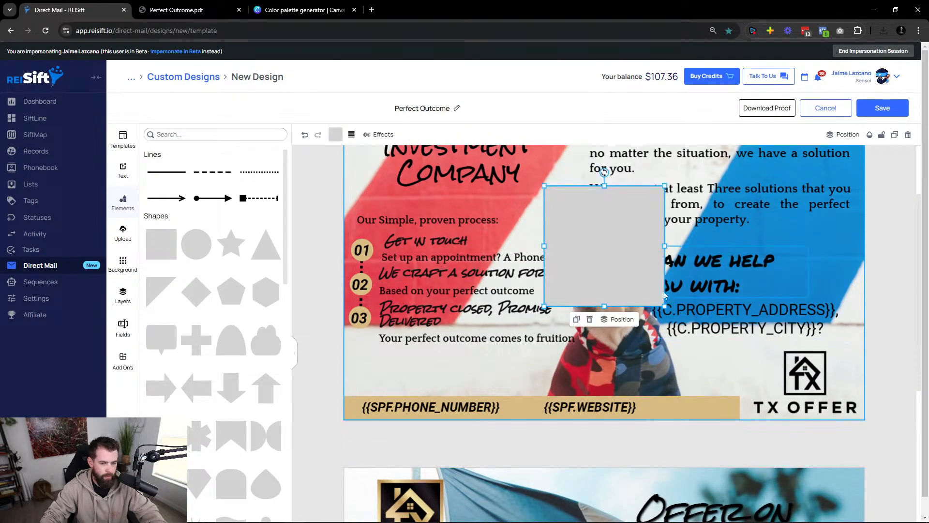
{"action": "left_click_drag", "start_coordinate": [599, 262], "coordinate": [626, 293]}
{"action": "mouse_move", "coordinate": [632, 216]}
{"action": "left_mouse_down"}
{"action": "mouse_move", "coordinate": [638, 261]}
{"action": "mouse_move", "coordinate": [638, 232]}
{"action": "left_mouse_up"}
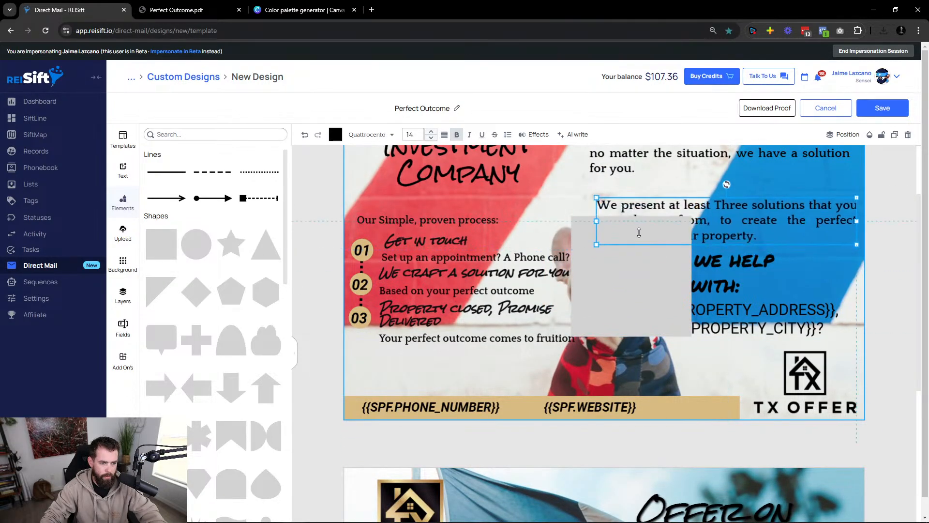
{"action": "key", "text": "ctrl+z"}
{"action": "key", "text": "ctrl+z"}
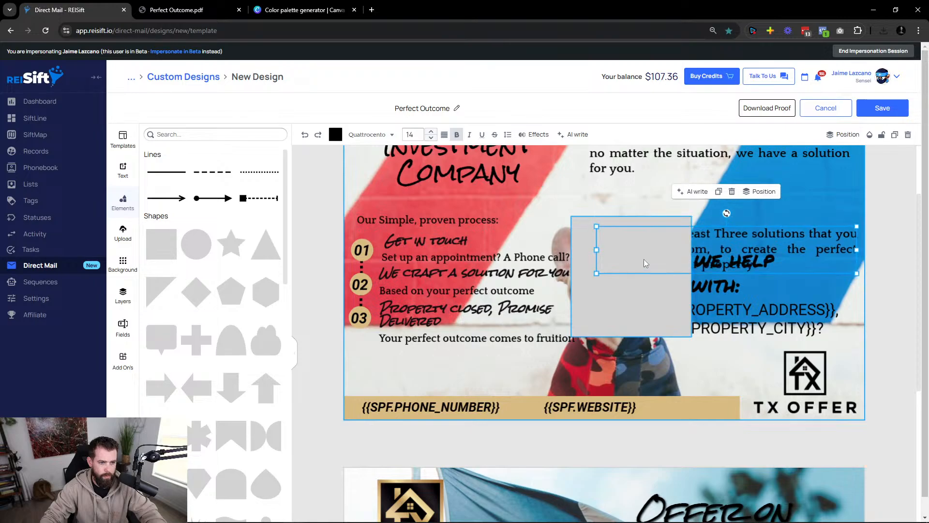
{"action": "left_click_drag", "start_coordinate": [735, 239], "coordinate": [726, 194]}
Reshape the gray square into a wide bar about 0.5 in tall and place it over the property address and city placeholders.
{"action": "left_click", "coordinate": [644, 286]}
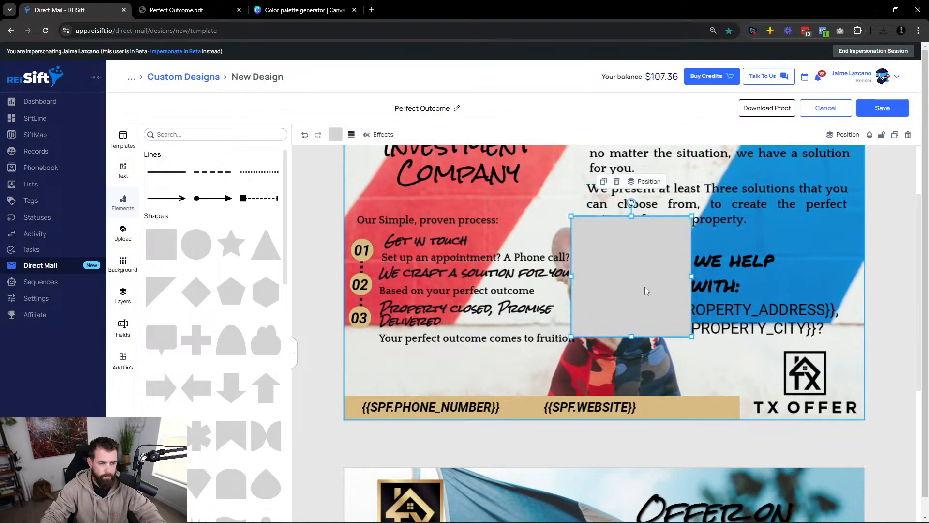
{"action": "left_click_drag", "start_coordinate": [635, 244], "coordinate": [627, 338]}
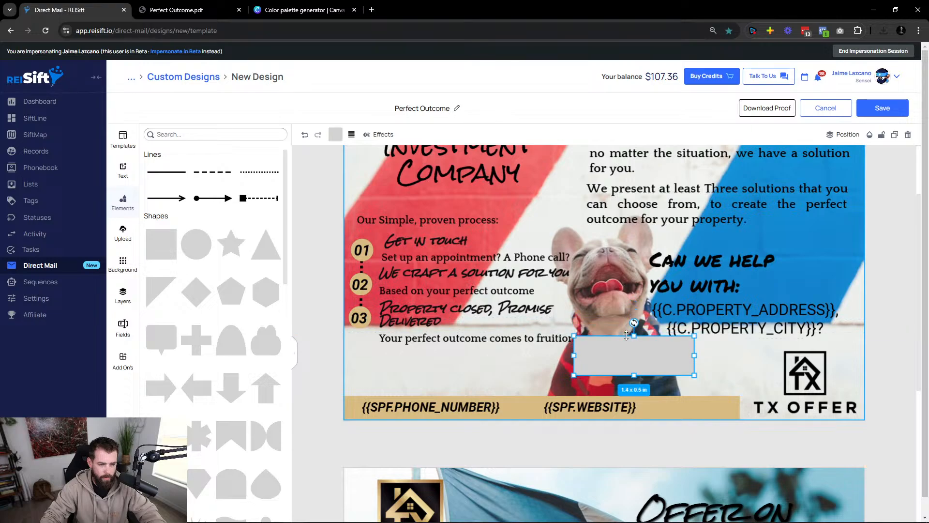
{"action": "left_click_drag", "start_coordinate": [694, 357], "coordinate": [818, 366]}
{"action": "left_click_drag", "start_coordinate": [752, 361], "coordinate": [783, 324]}
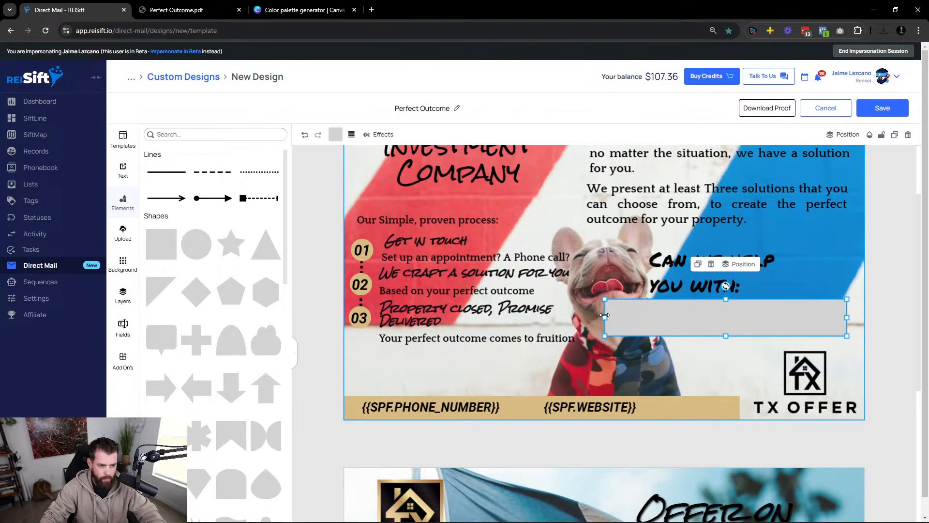
{"action": "left_click_drag", "start_coordinate": [616, 317], "coordinate": [639, 316]}
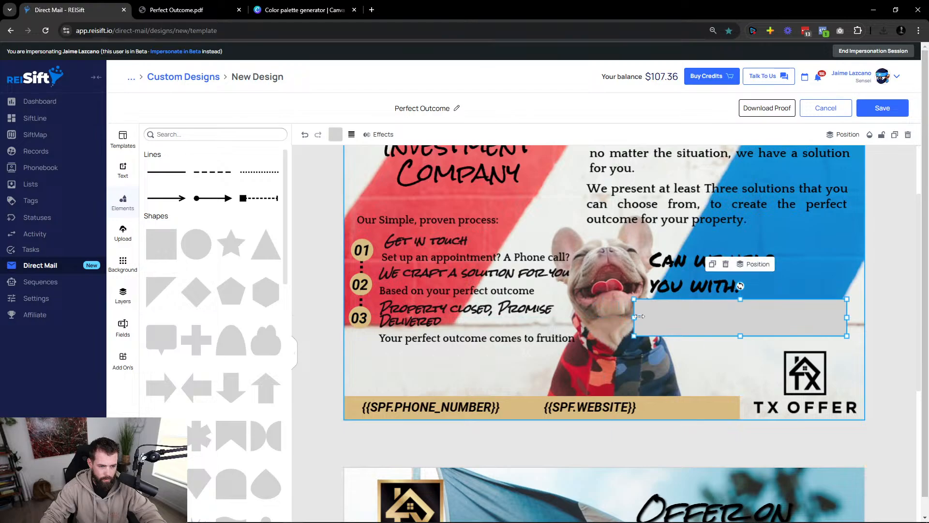
{"action": "left_click_drag", "start_coordinate": [741, 334], "coordinate": [755, 323]}
Lower the gray rectangle one level at a time in the layer order.
{"action": "left_click", "coordinate": [769, 262]}
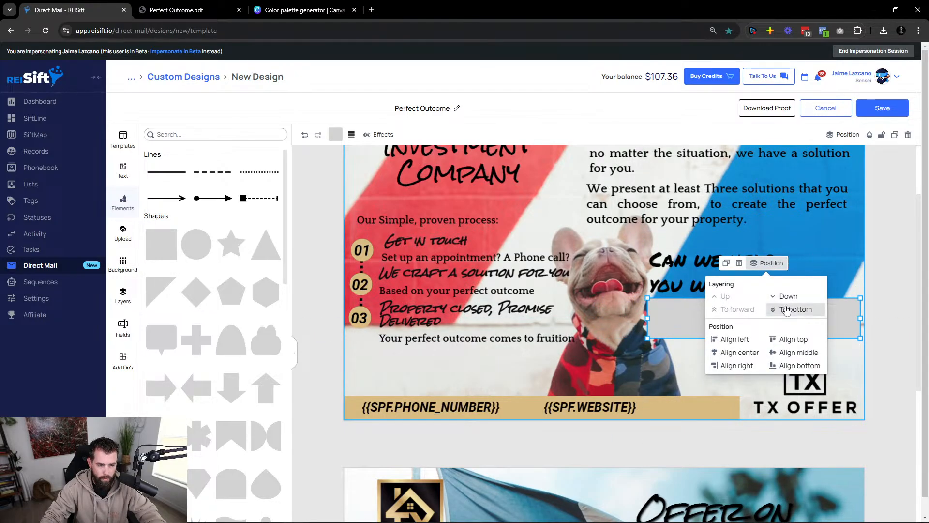
{"action": "left_click", "coordinate": [787, 297]}
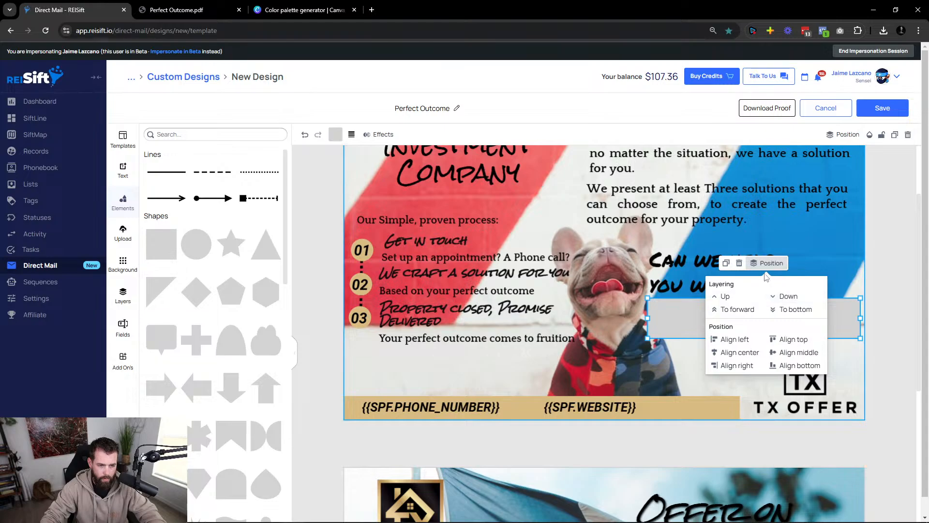
{"action": "left_click", "coordinate": [884, 311]}
{"action": "left_click", "coordinate": [817, 321]}
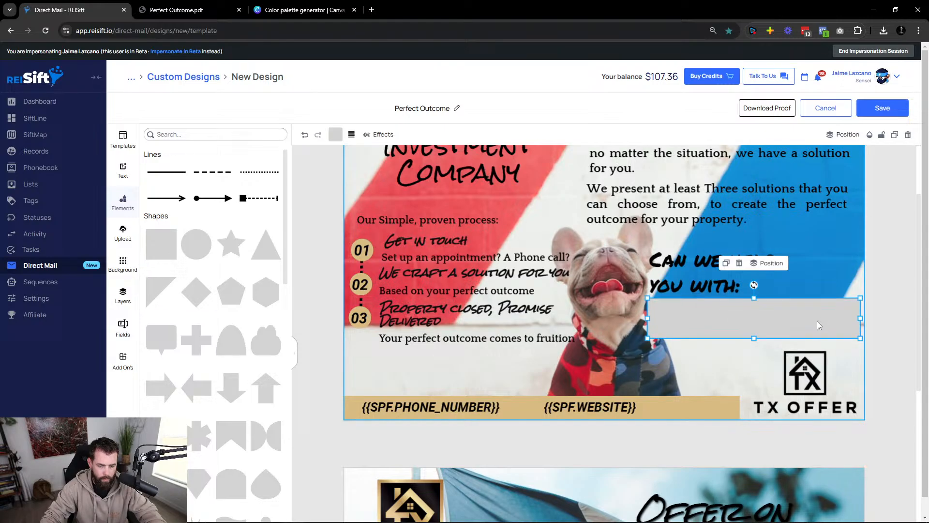
{"action": "left_click", "coordinate": [770, 262]}
{"action": "left_click", "coordinate": [789, 297]}
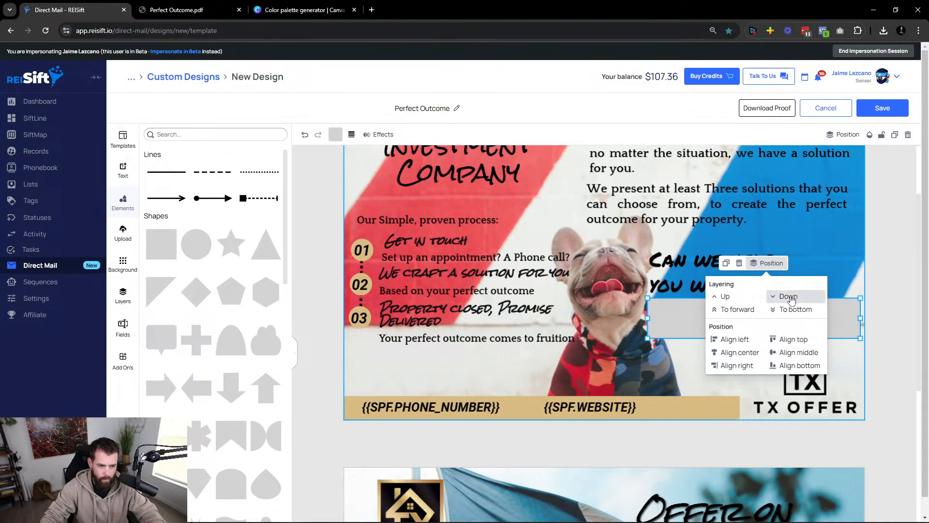
{"action": "left_click", "coordinate": [886, 296]}
Shift the gray rectangle slightly down and keep lowering its layer until it sits behind the property city placeholder.
{"action": "left_click_drag", "start_coordinate": [803, 321], "coordinate": [791, 341]}
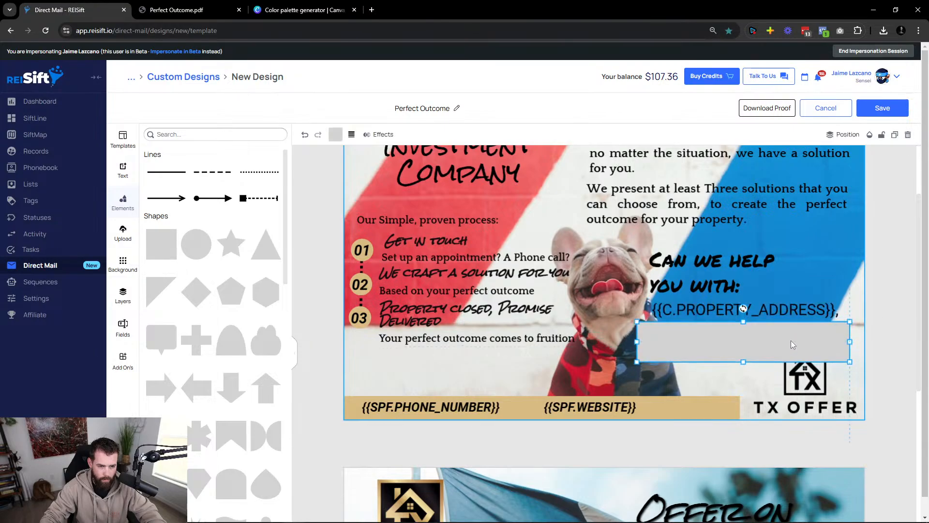
{"action": "left_click", "coordinate": [757, 284]}
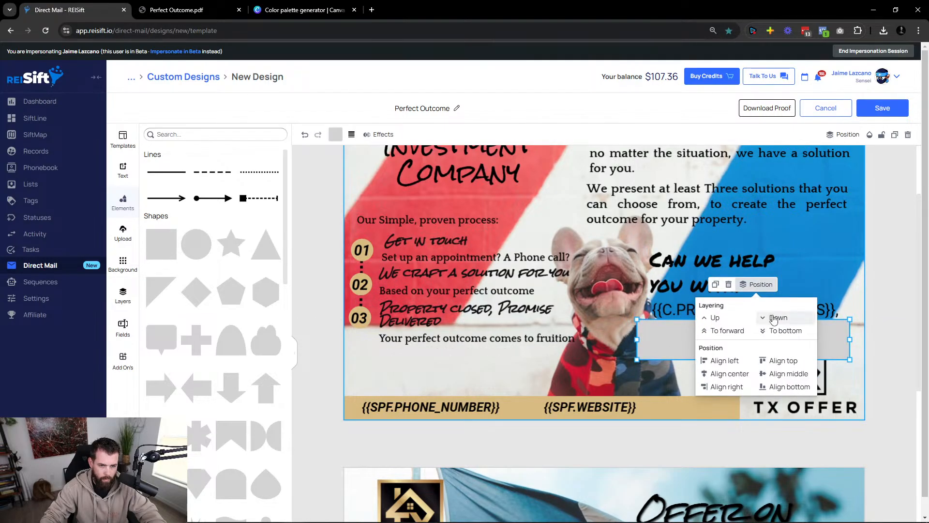
{"action": "left_click", "coordinate": [842, 134]}
{"action": "left_click", "coordinate": [868, 170]}
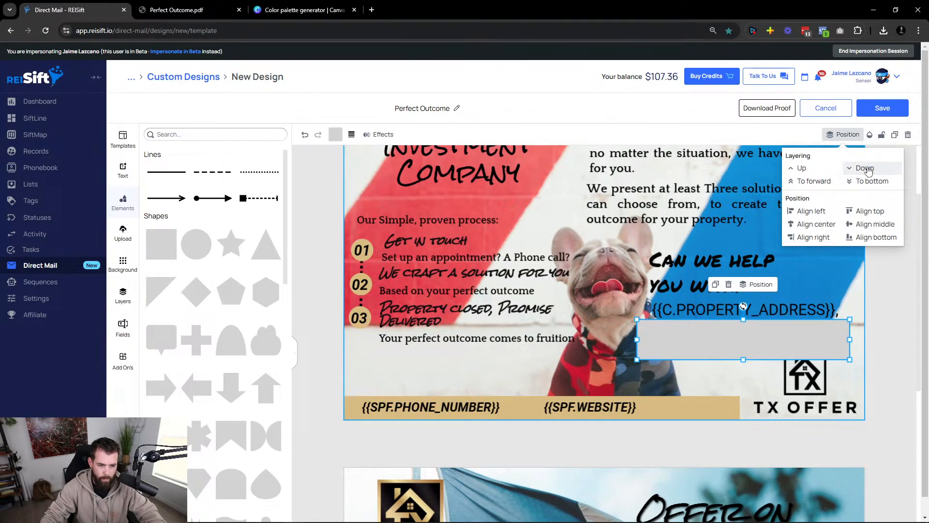
{"action": "left_click", "coordinate": [868, 171]}
{"action": "left_click", "coordinate": [869, 169]}
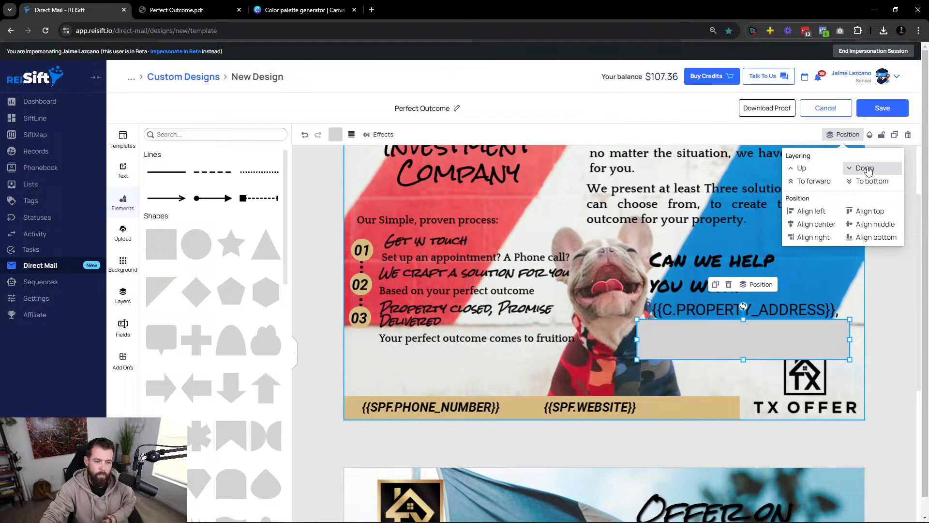
{"action": "left_click", "coordinate": [868, 169]}
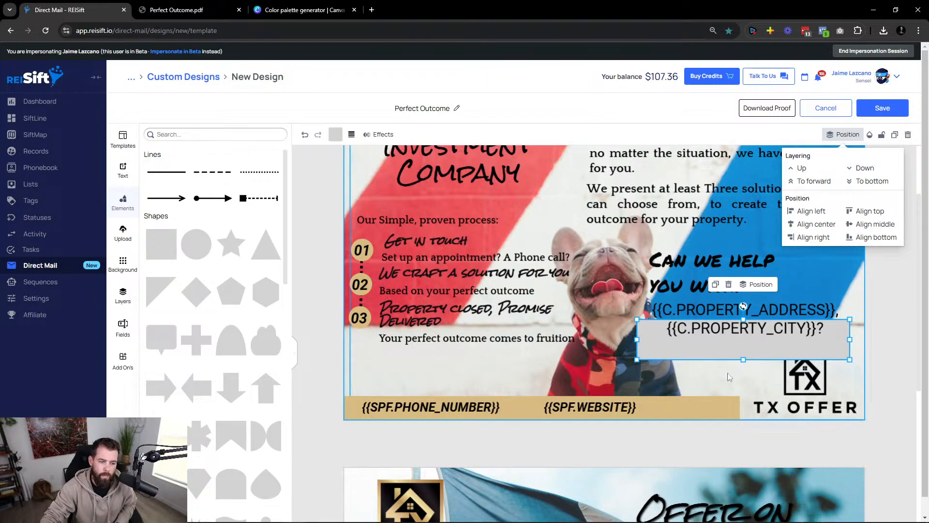
Fit the rectangle evenly around the property address and city placeholders and fill it with gold (RGB 217, 188, 130).
{"action": "left_click", "coordinate": [709, 349]}
{"action": "left_click_drag", "start_coordinate": [702, 354], "coordinate": [706, 335]}
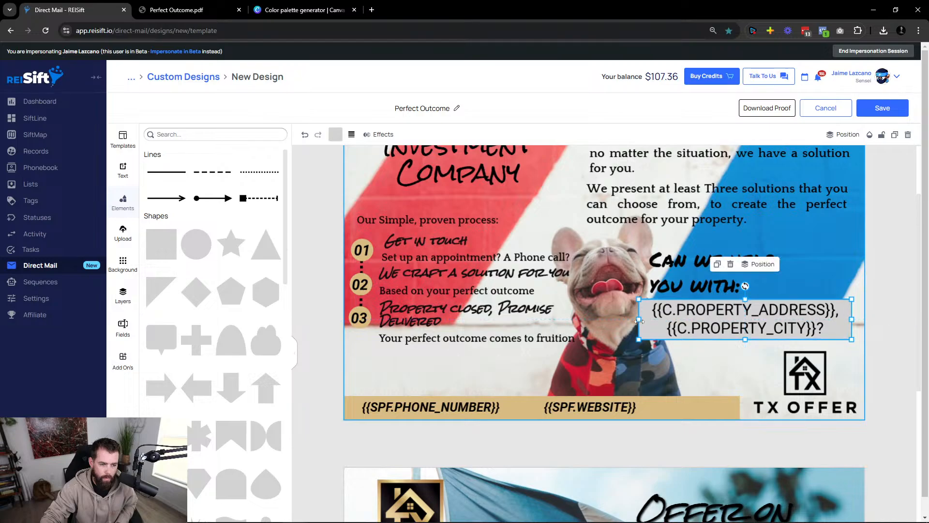
{"action": "left_click_drag", "start_coordinate": [639, 300], "coordinate": [643, 318]}
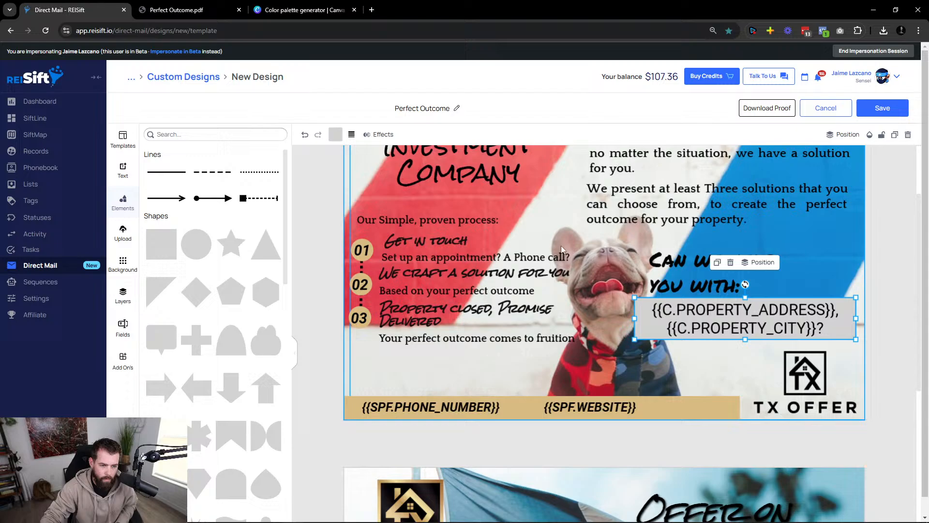
{"action": "left_click", "coordinate": [335, 134]}
{"action": "left_click", "coordinate": [358, 192]}
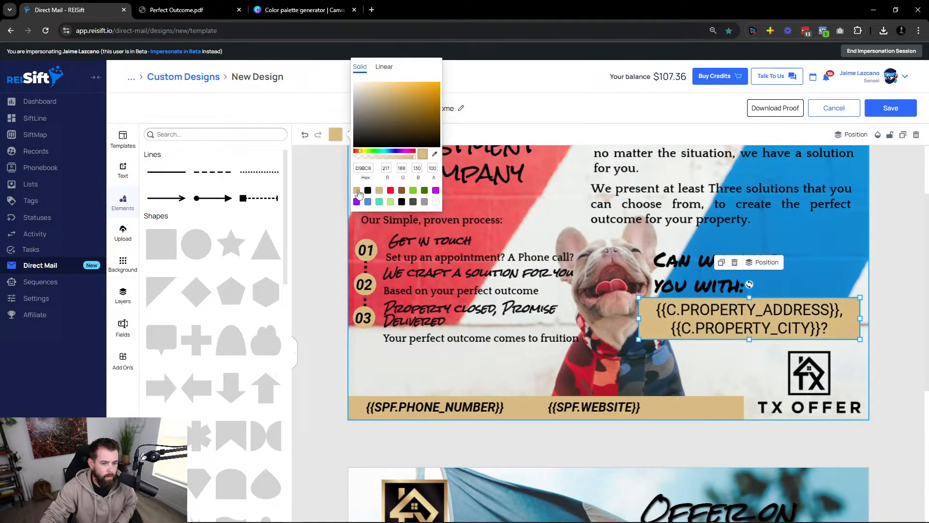
{"action": "left_click", "coordinate": [328, 254]}
Turn on a black shadow with blur 5 and opacity 100 for the gold rectangle.
{"action": "left_click", "coordinate": [380, 134]}
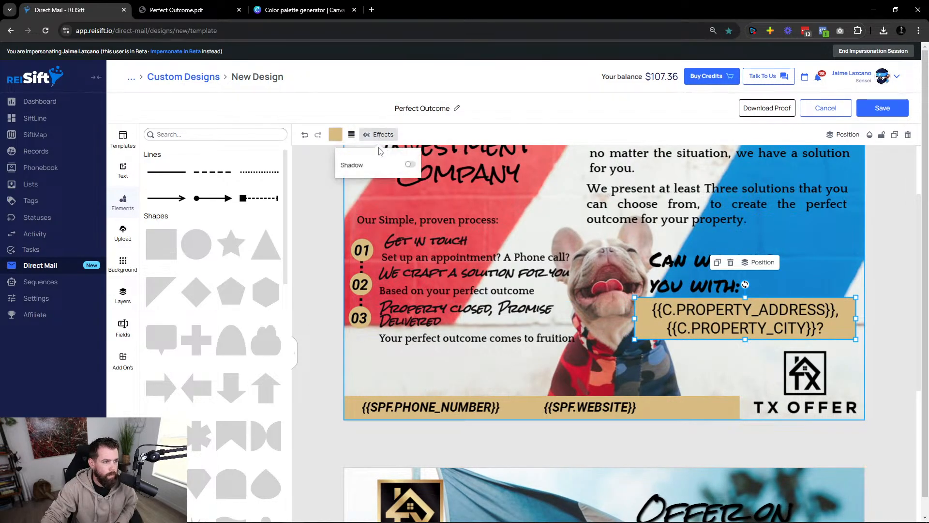
{"action": "left_click", "coordinate": [415, 166]}
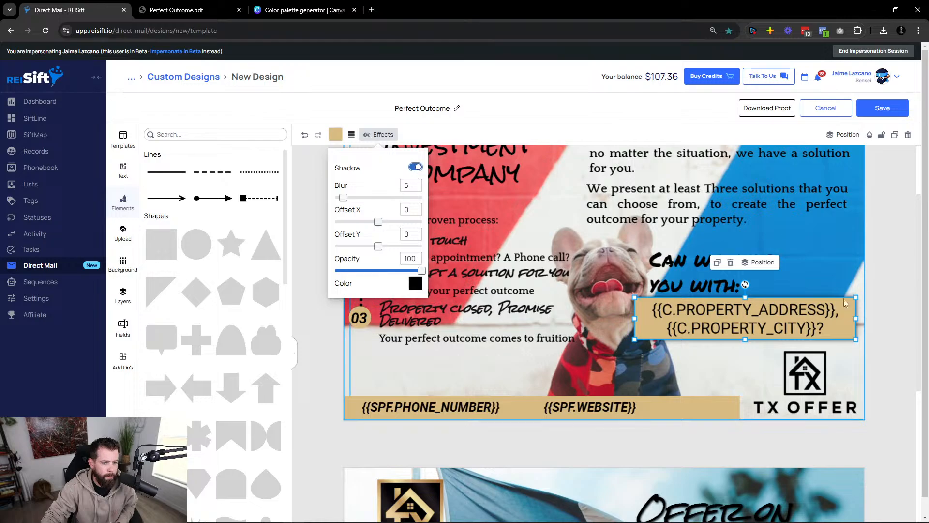
{"action": "left_click", "coordinate": [889, 316]}
{"action": "left_click", "coordinate": [843, 319]}
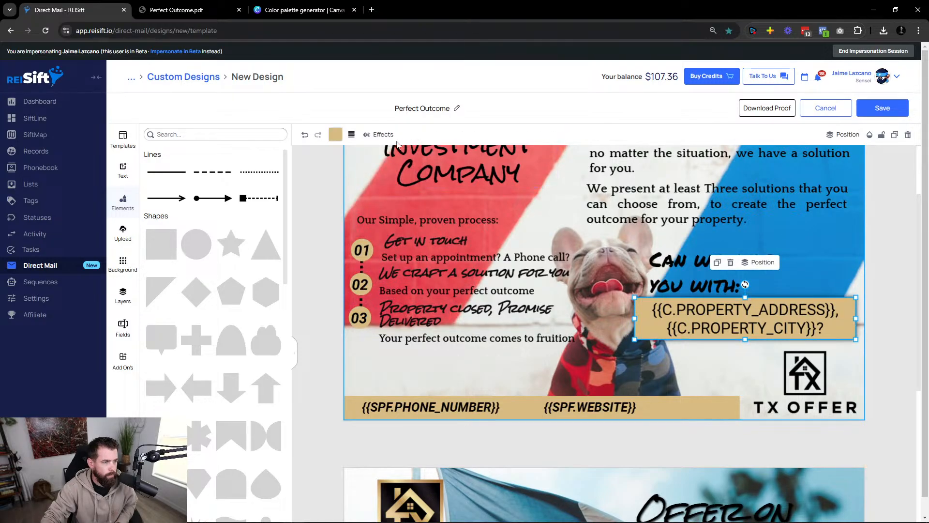
{"action": "left_click", "coordinate": [380, 135]}
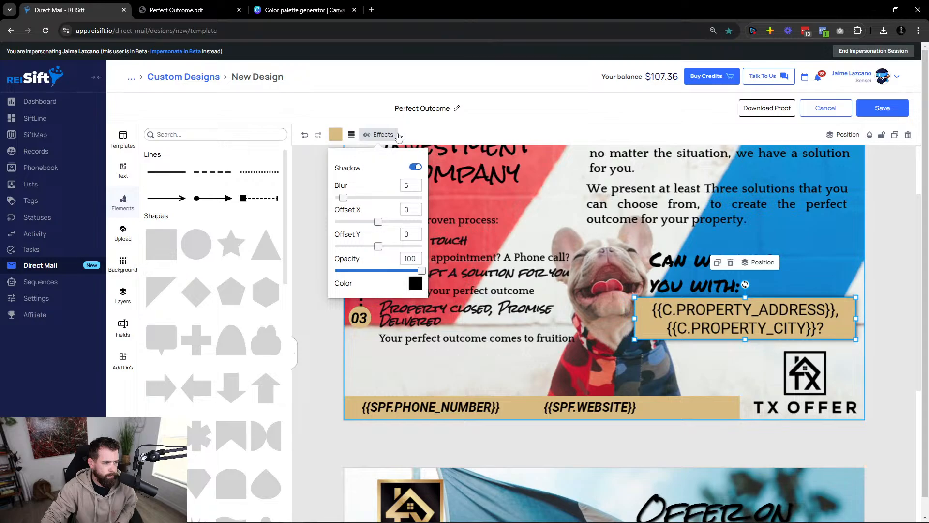
{"action": "left_click", "coordinate": [398, 136]}
Give the gold rectangle a black dotted border with stroke width 2 and corner radius 5.
{"action": "left_click", "coordinate": [352, 135]}
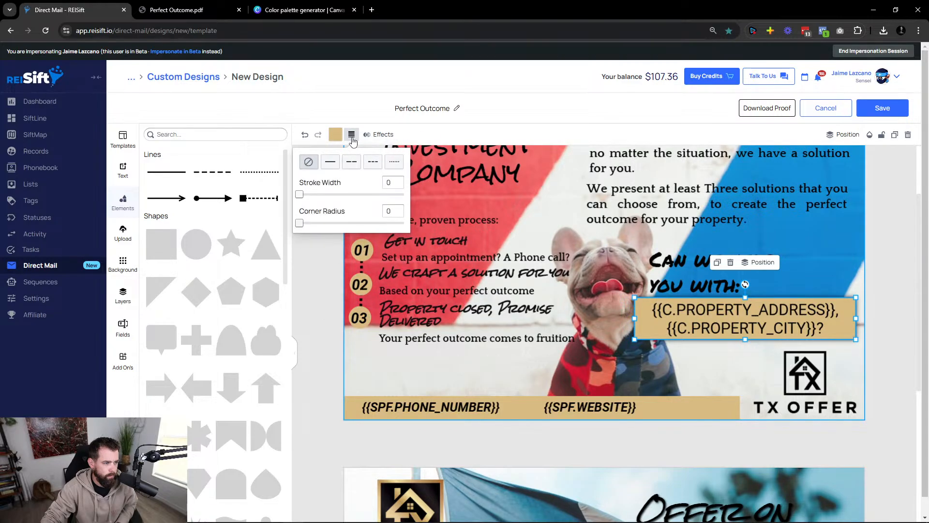
{"action": "left_click", "coordinate": [348, 167]}
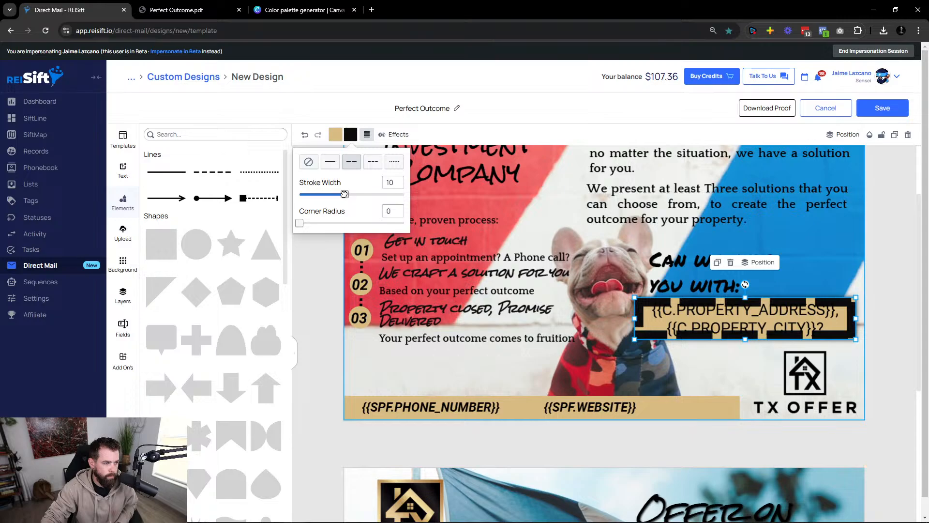
{"action": "left_click_drag", "start_coordinate": [344, 194], "coordinate": [309, 193]}
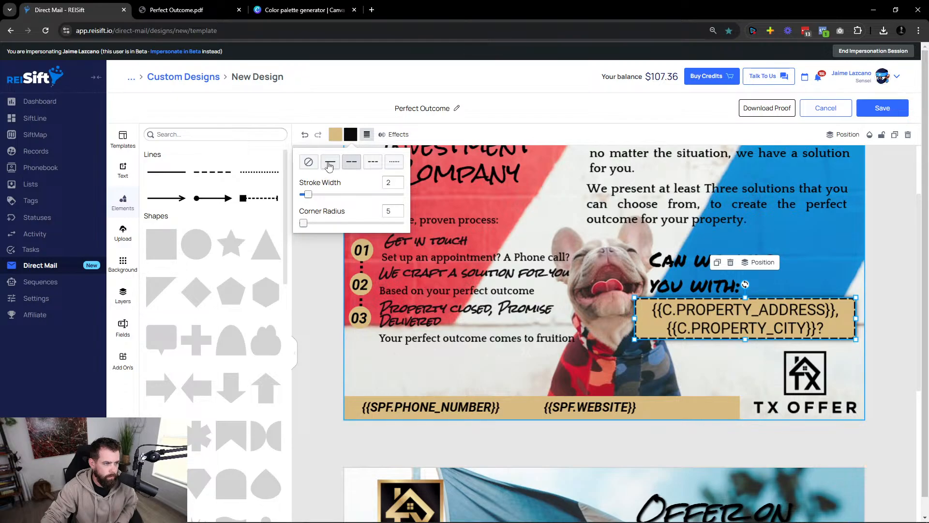
{"action": "left_click", "coordinate": [394, 163]}
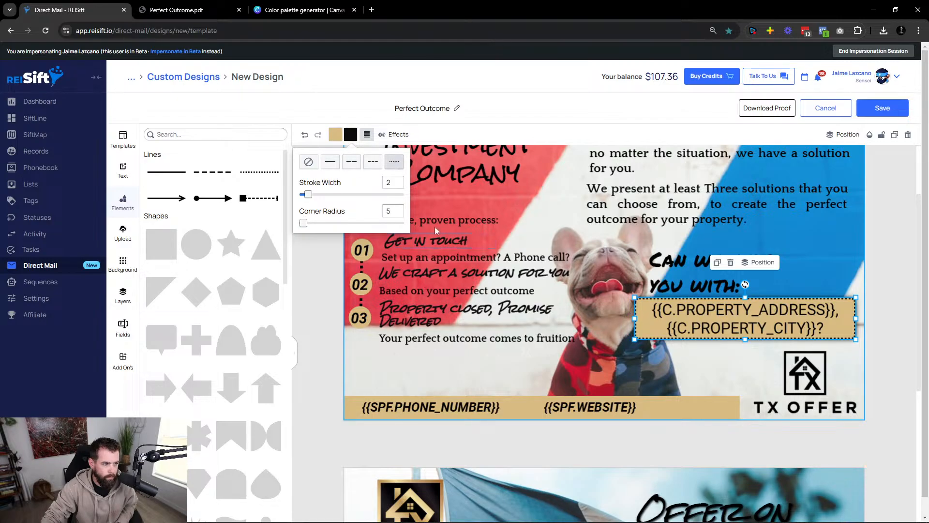
{"action": "left_click", "coordinate": [911, 287]}
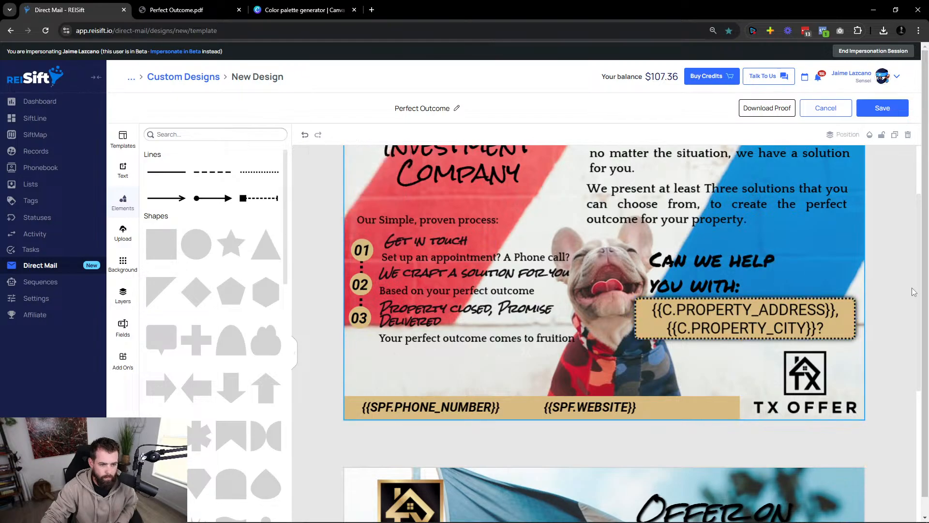
Try stroke width 3 on the gold rectangle's dotted border, return it to 2, and set the corner radius to 4.
{"action": "left_click", "coordinate": [847, 321]}
{"action": "left_click", "coordinate": [394, 134]}
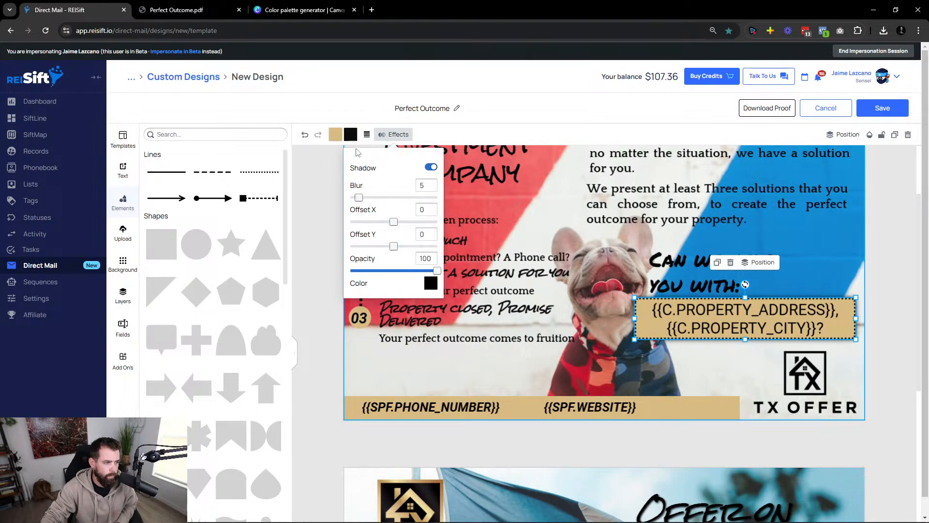
{"action": "left_click", "coordinate": [366, 134]}
{"action": "left_click", "coordinate": [328, 194]}
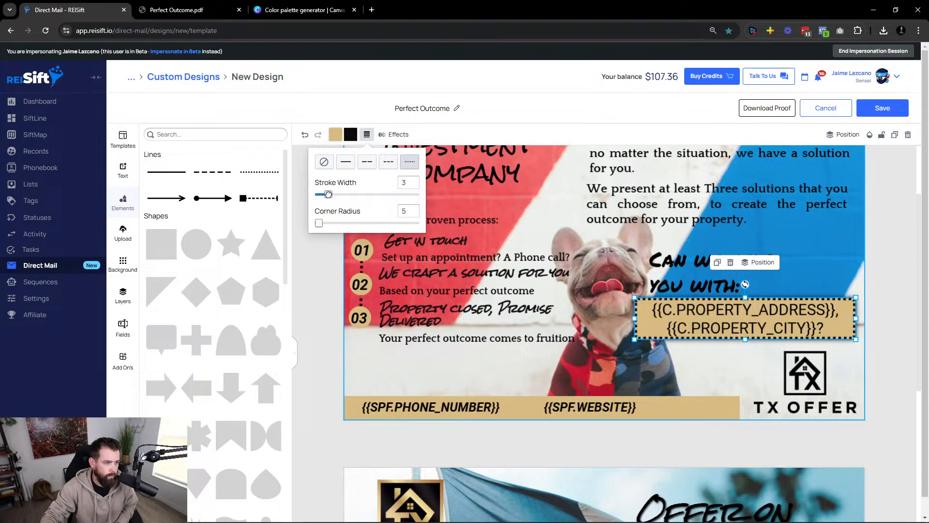
{"action": "left_click_drag", "start_coordinate": [328, 195], "coordinate": [324, 194]}
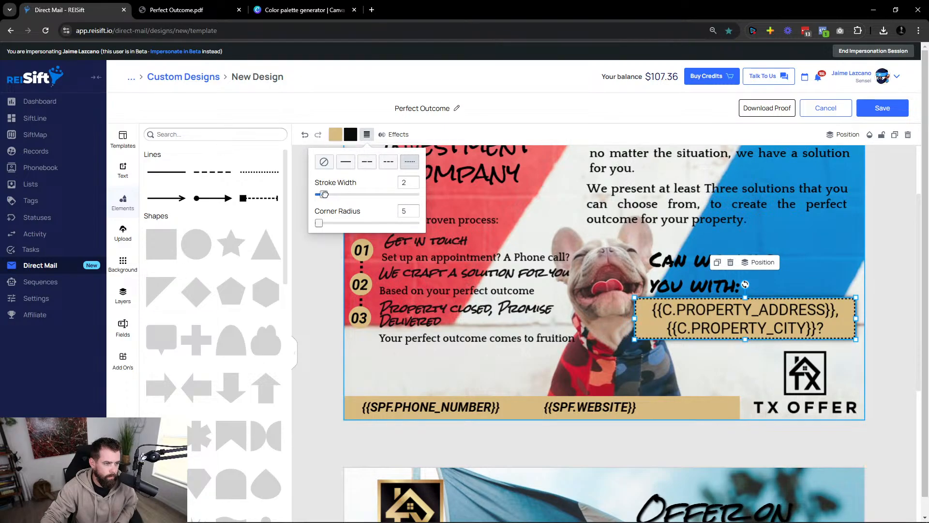
{"action": "left_click_drag", "start_coordinate": [319, 223], "coordinate": [318, 224]}
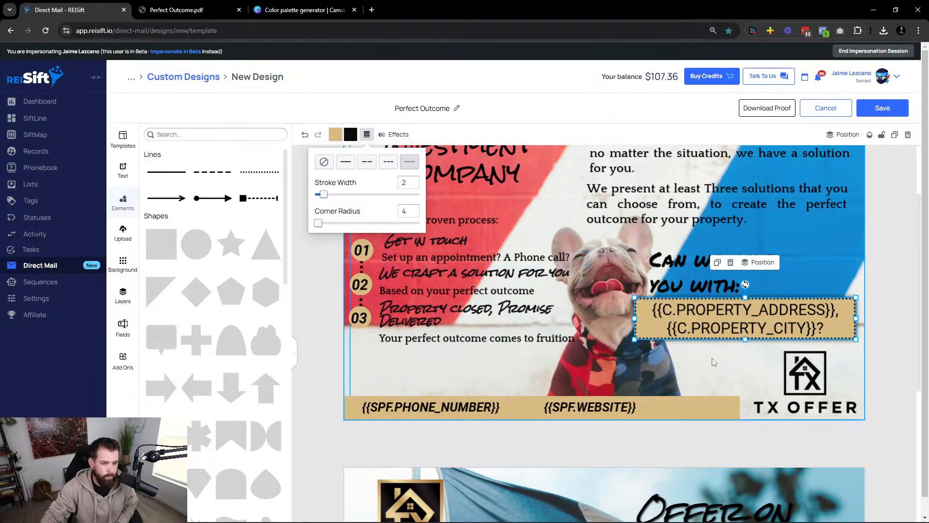
{"action": "left_click", "coordinate": [751, 367]}
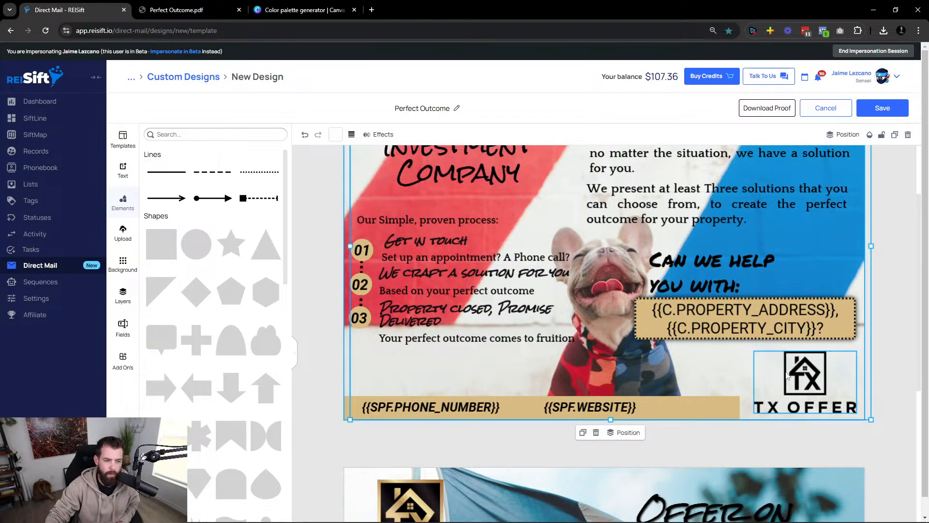
Fit the "Can we help you with:" heading on one line above the gold address box and add a black shadow with blur 0.81.
{"action": "left_click", "coordinate": [677, 279]}
{"action": "left_click_drag", "start_coordinate": [801, 270], "coordinate": [767, 280]}
{"action": "left_click", "coordinate": [542, 139]}
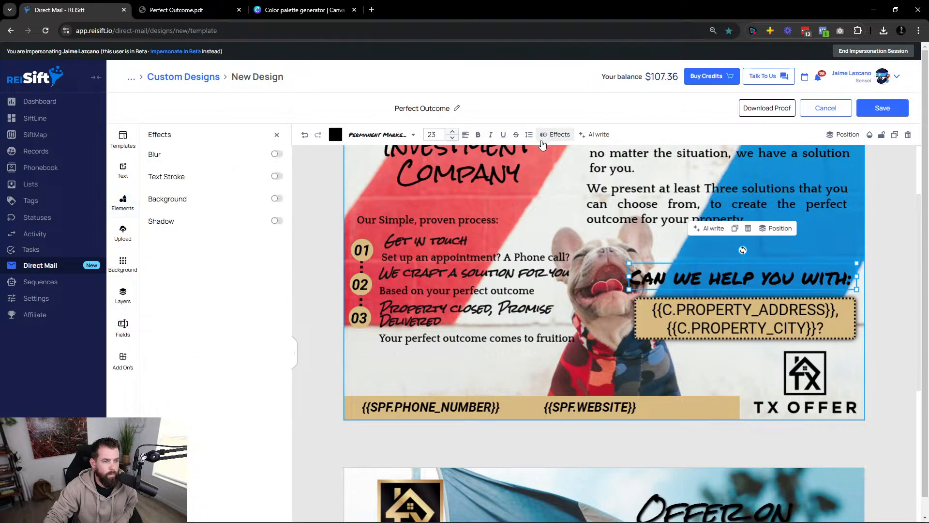
{"action": "left_click", "coordinate": [276, 221]}
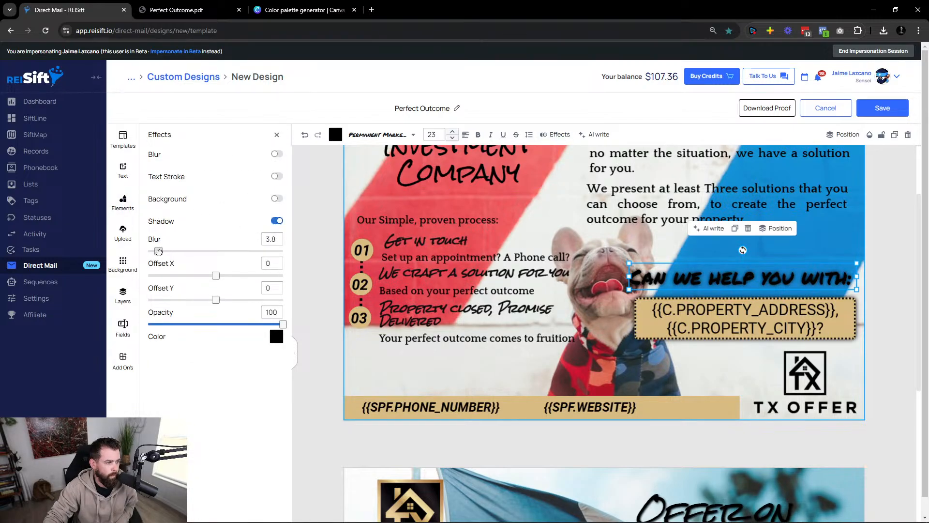
{"action": "left_click_drag", "start_coordinate": [155, 251], "coordinate": [150, 251]}
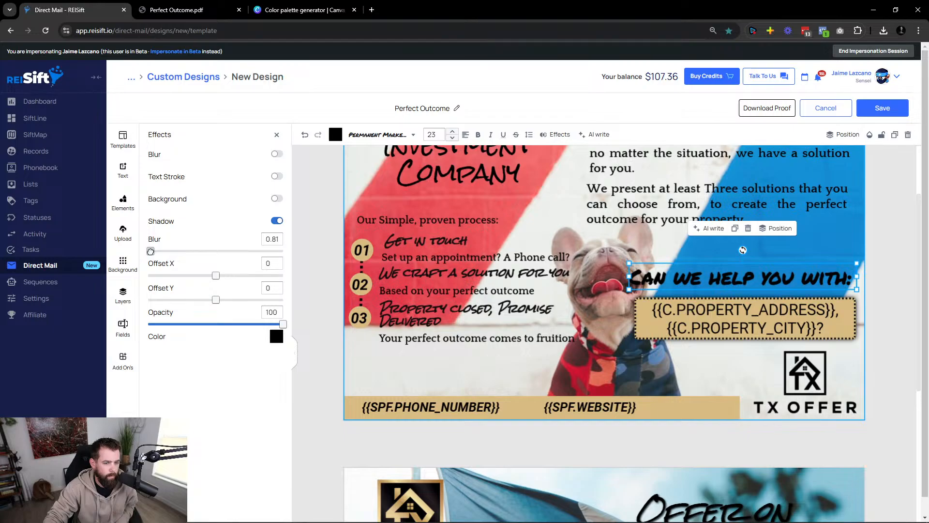
Align the white overlay flush with the front side's edges, then lock and unlock it.
{"action": "left_click", "coordinate": [415, 237]}
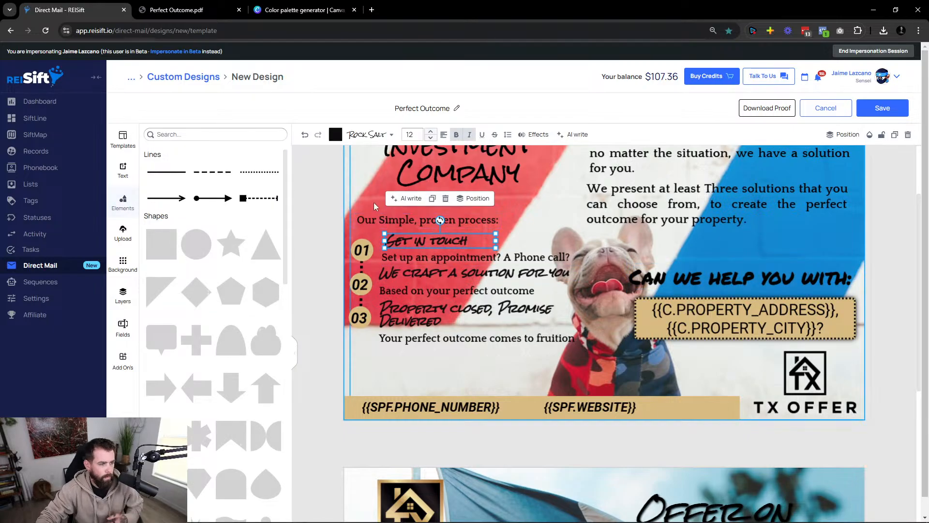
{"action": "left_click_drag", "start_coordinate": [368, 216], "coordinate": [369, 204]}
{"action": "left_click", "coordinate": [882, 135]}
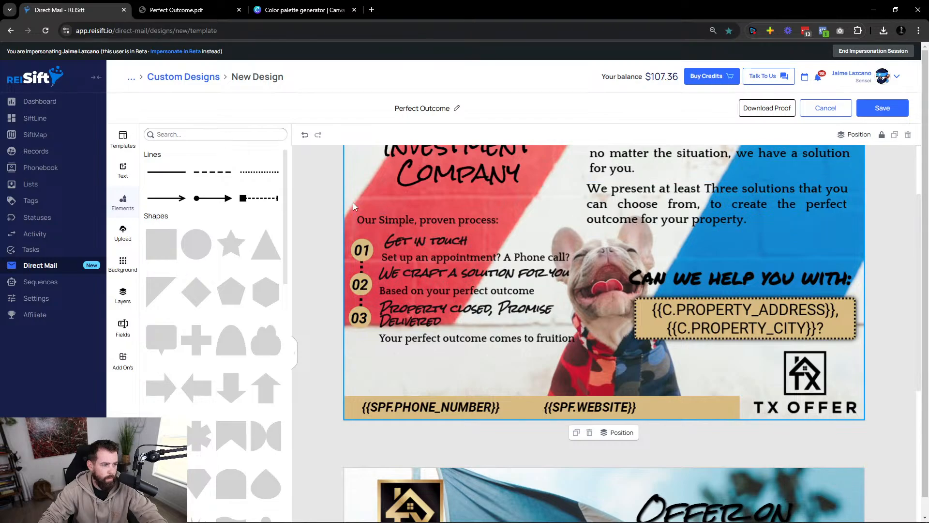
{"action": "left_click", "coordinate": [881, 134]}
{"action": "left_click", "coordinate": [843, 134]}
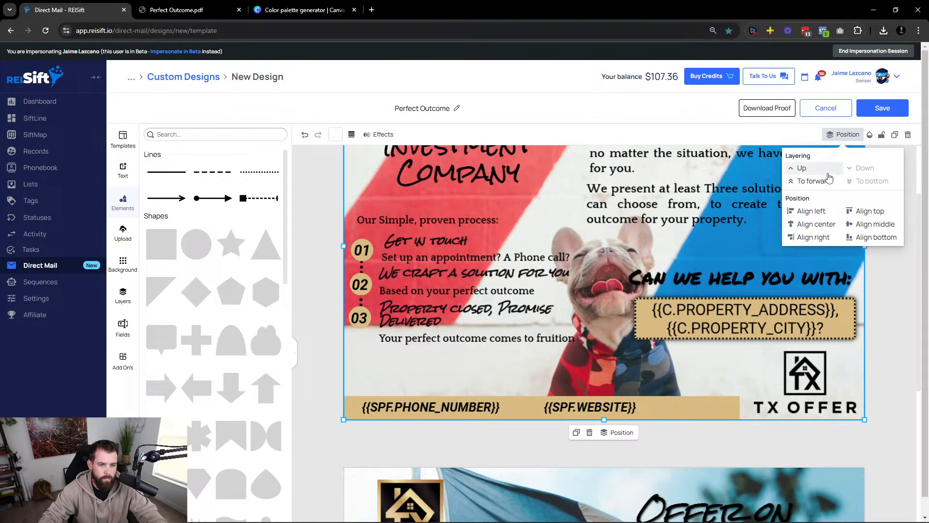
Add a black shadow with blur 1 and reduced opacity to all text lines of the "Our Simple, proven process" section.
{"action": "left_click", "coordinate": [409, 225]}
{"action": "left_click", "coordinate": [408, 225]}
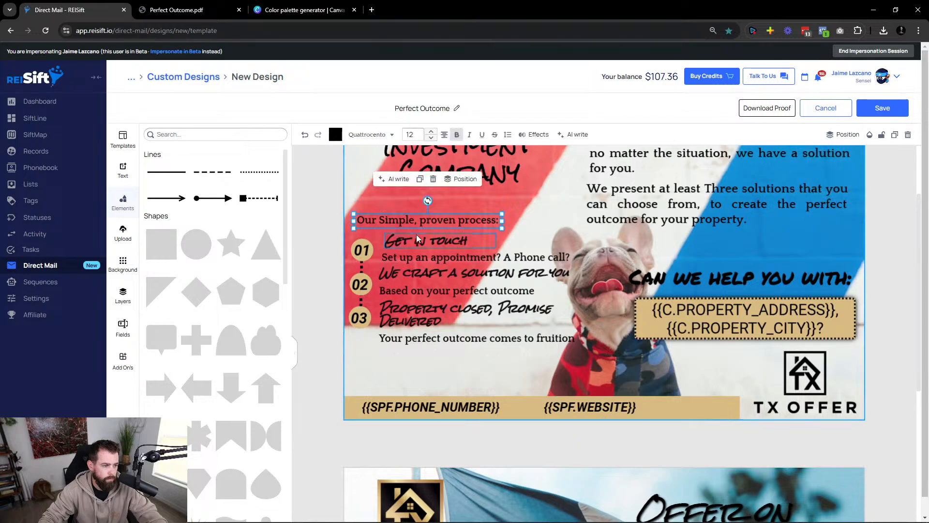
{"action": "left_click", "coordinate": [420, 242], "text": "shift"}
{"action": "left_click", "coordinate": [419, 260], "text": "shift"}
{"action": "left_click", "coordinate": [418, 272], "text": "shift"}
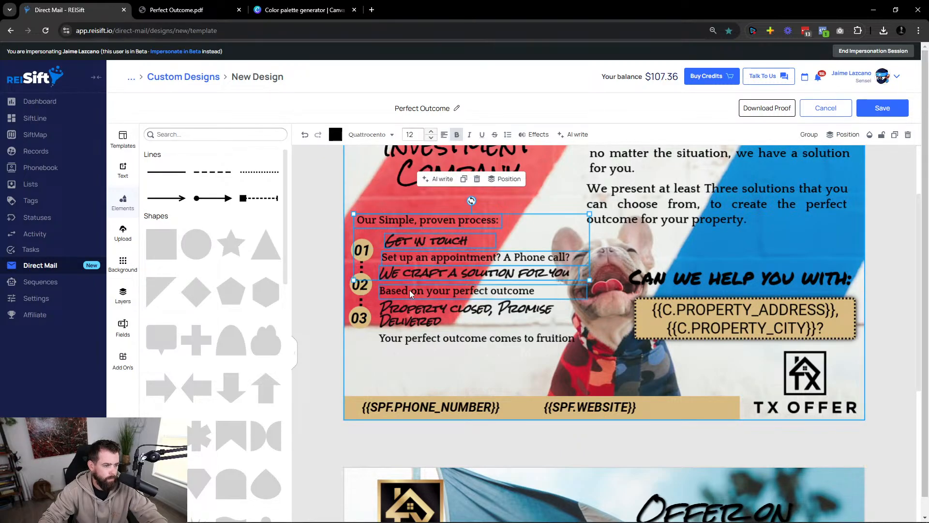
{"action": "left_click", "coordinate": [409, 290], "text": "shift"}
{"action": "left_click", "coordinate": [408, 310], "text": "shift"}
{"action": "left_click", "coordinate": [414, 339], "text": "shift"}
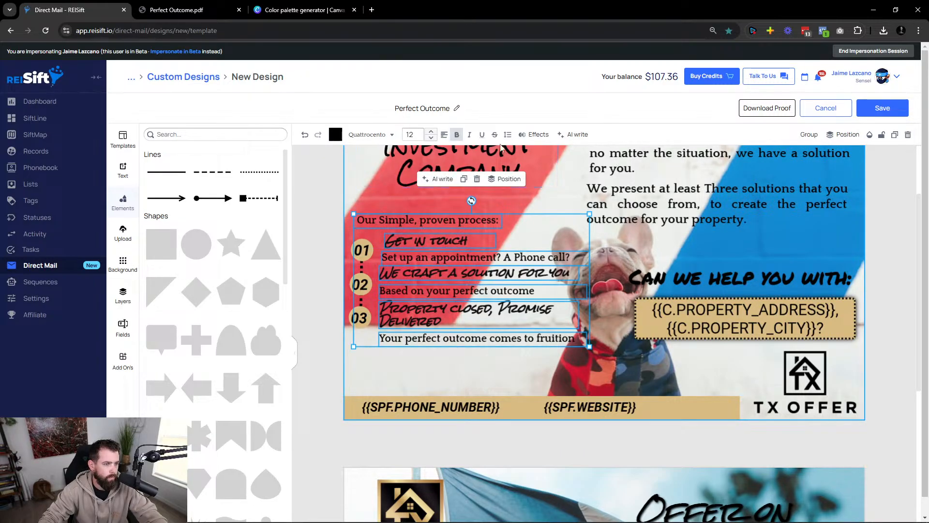
{"action": "left_click", "coordinate": [535, 135]}
{"action": "left_click", "coordinate": [276, 221]}
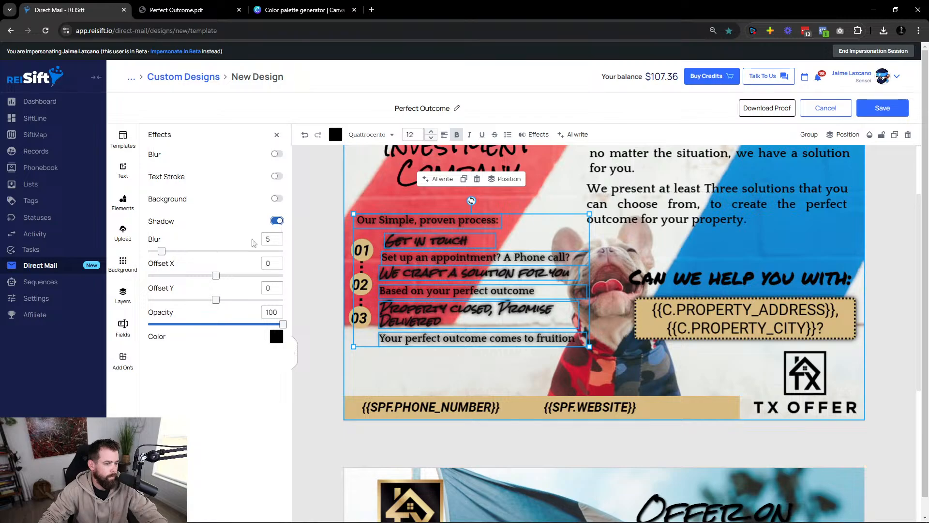
{"action": "left_click_drag", "start_coordinate": [165, 255], "coordinate": [151, 252]}
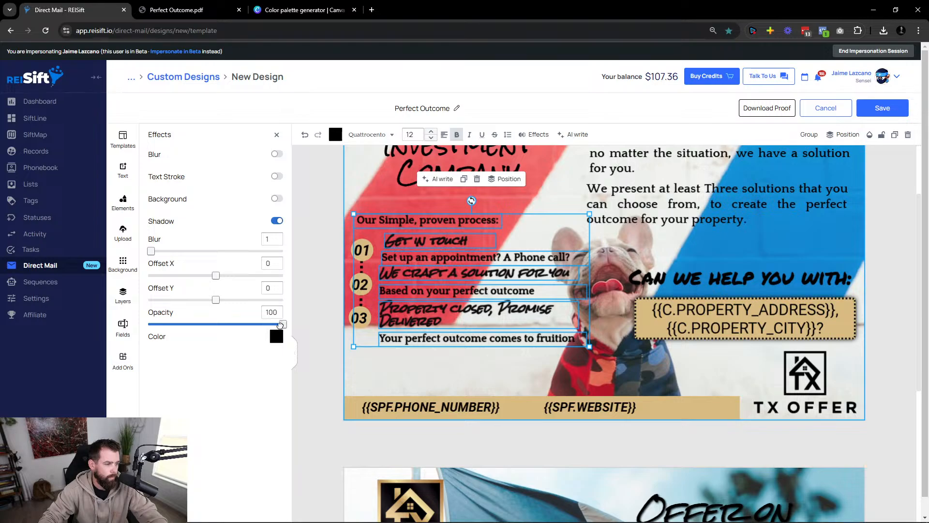
{"action": "left_click_drag", "start_coordinate": [280, 324], "coordinate": [196, 324]}
{"action": "left_click", "coordinate": [341, 390]}
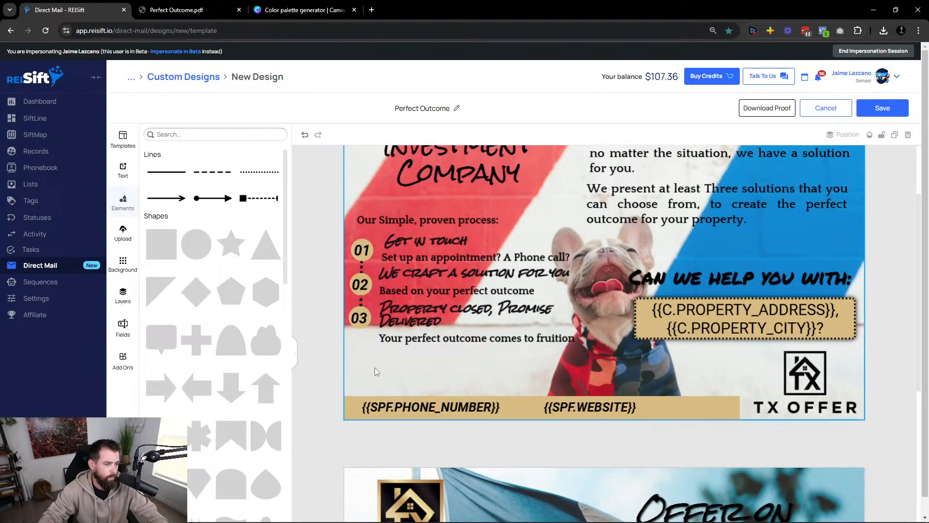
Center the "Can we help you with:" heading horizontally over the gold address box.
{"action": "scroll", "coordinate": [435, 375], "scroll_direction": "up", "scroll_amount": 3}
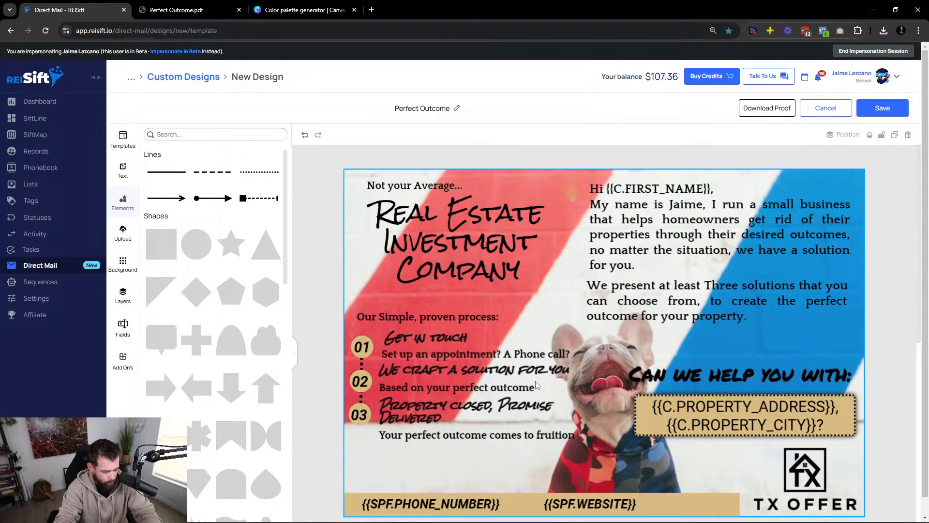
{"action": "scroll", "coordinate": [737, 362], "scroll_direction": "down", "scroll_amount": 3}
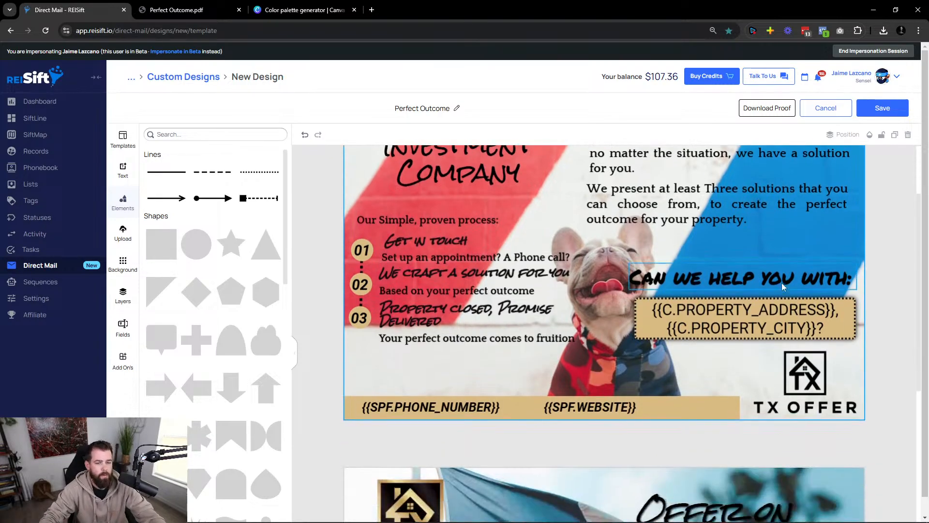
{"action": "left_click", "coordinate": [777, 278]}
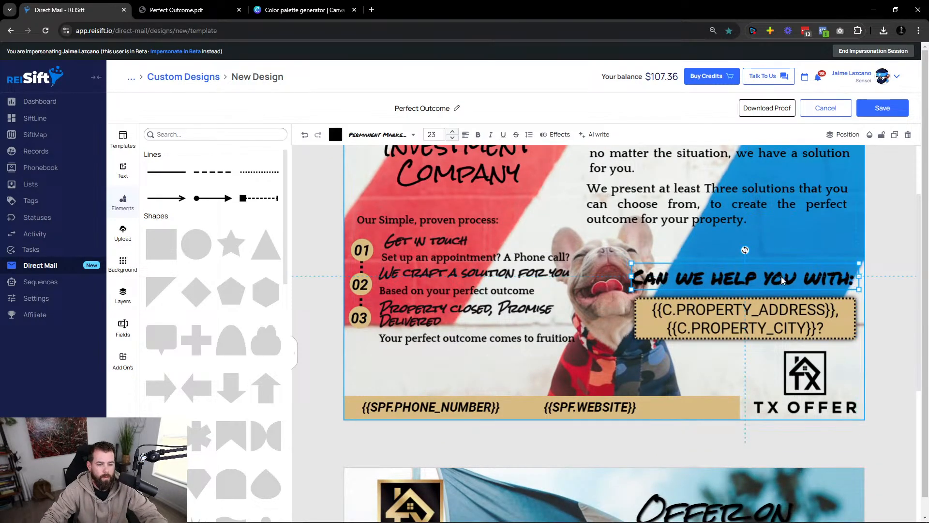
{"action": "scroll", "coordinate": [771, 185], "scroll_direction": "up", "scroll_amount": 3}
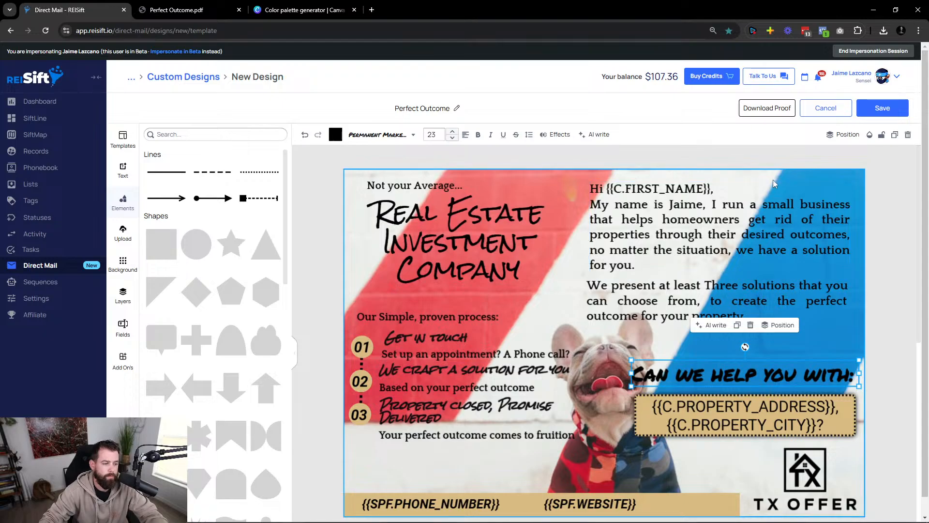
Download a proof of the postcard and examine its front and back at 150% zoom.
{"action": "left_click", "coordinate": [764, 108]}
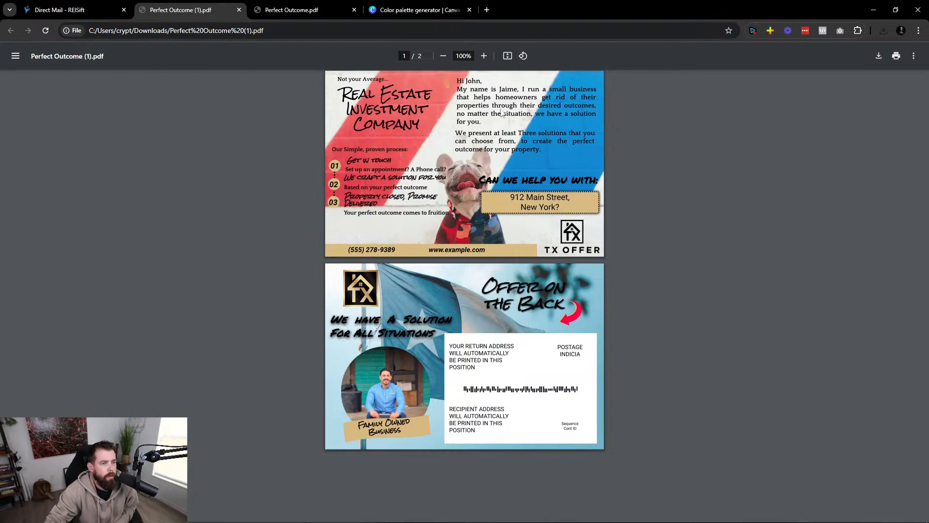
{"action": "left_click", "coordinate": [483, 56]}
{"action": "left_click", "coordinate": [483, 55]}
{"action": "left_click", "coordinate": [484, 56]}
{"action": "scroll", "coordinate": [510, 205], "scroll_direction": "down", "scroll_amount": 3}
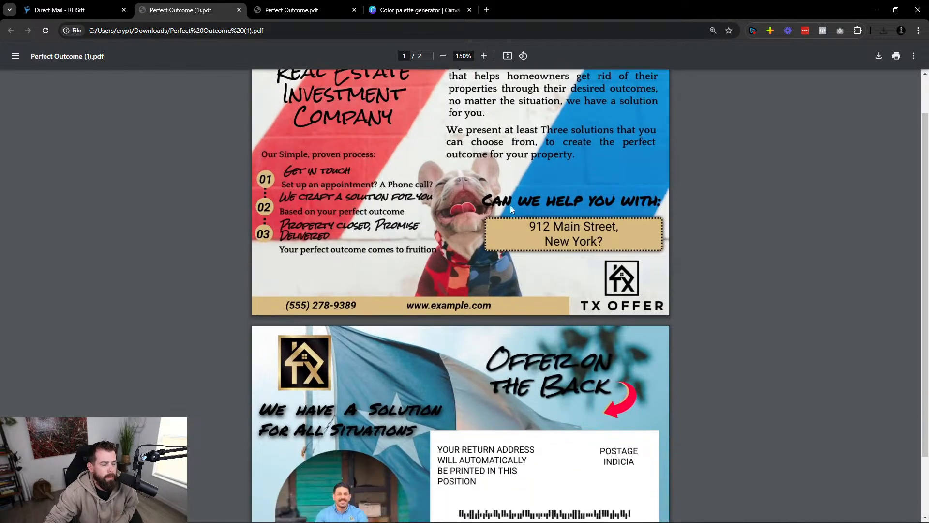
{"action": "scroll", "coordinate": [530, 248], "scroll_direction": "up", "scroll_amount": 3}
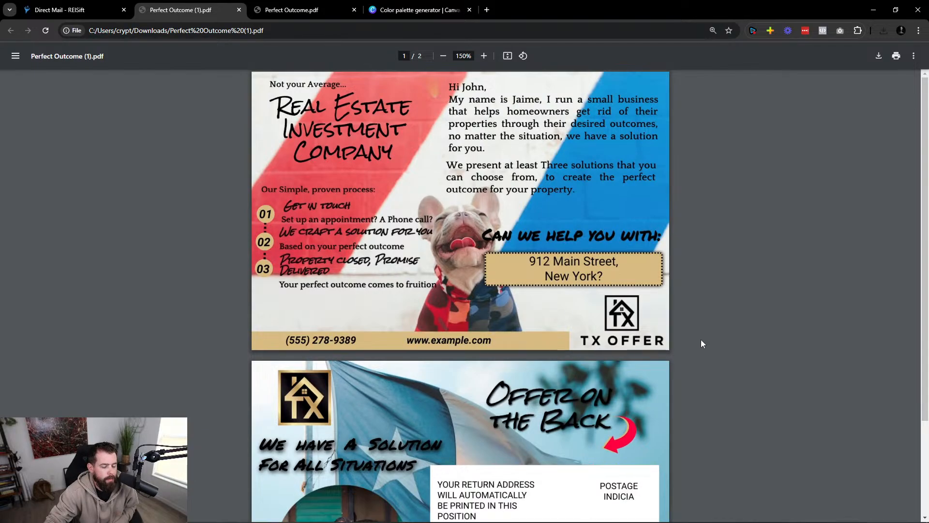
Return to the REISift design editor, stretch the front's bottom gold bar across the full postcard width and slightly reduce its height.
{"action": "left_click", "coordinate": [63, 10]}
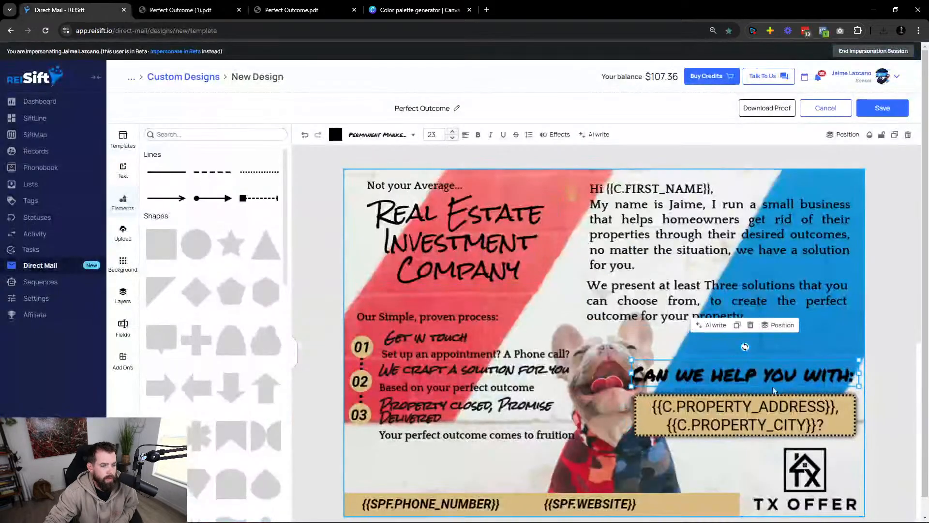
{"action": "scroll", "coordinate": [697, 408], "scroll_direction": "down", "scroll_amount": 2}
{"action": "left_click", "coordinate": [697, 409]}
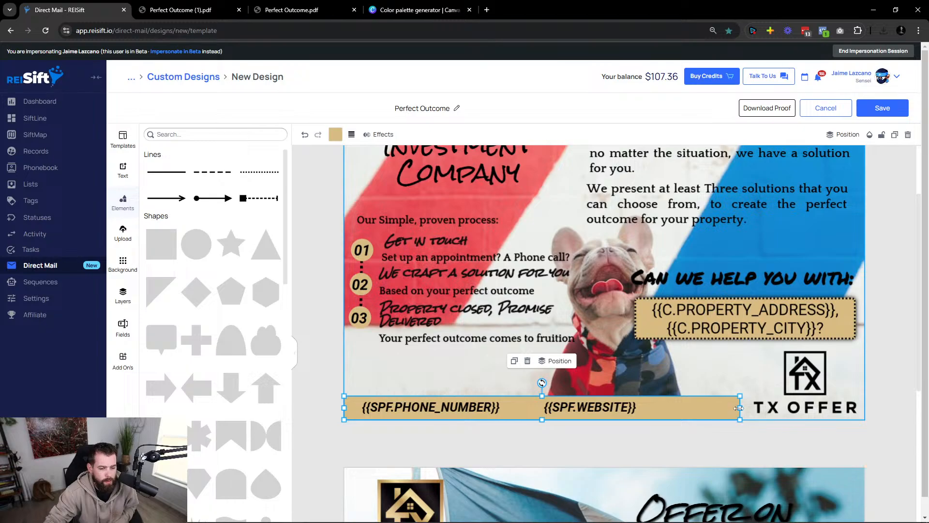
{"action": "left_click_drag", "start_coordinate": [740, 407], "coordinate": [865, 409]}
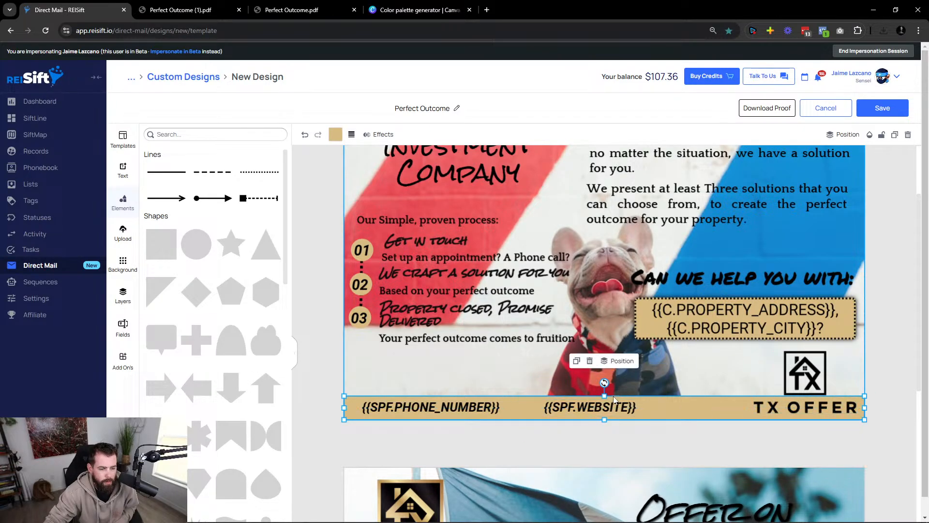
{"action": "left_click_drag", "start_coordinate": [605, 395], "coordinate": [605, 398]}
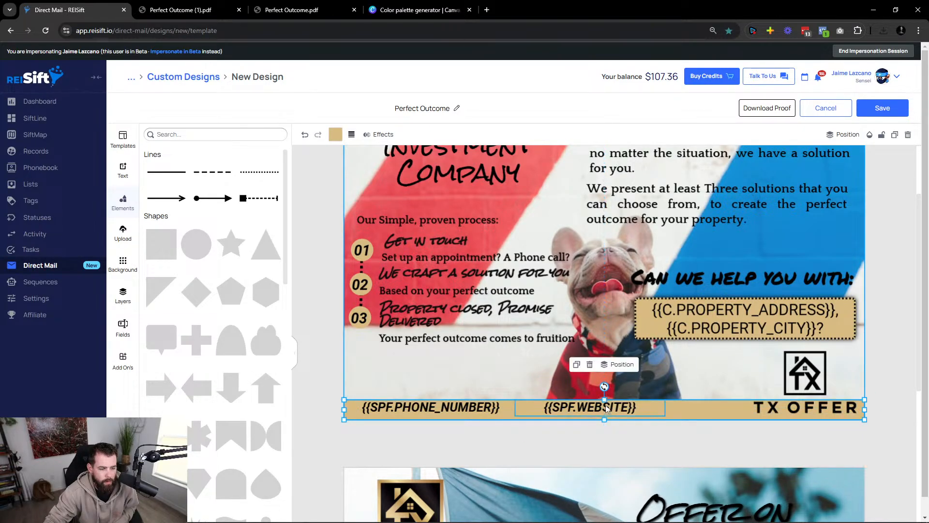
Shift the website and phone number placeholders down to the gold bar's vertical center and trim the bar's height a little more.
{"action": "left_click", "coordinate": [606, 411]}
{"action": "left_click", "coordinate": [460, 410]}
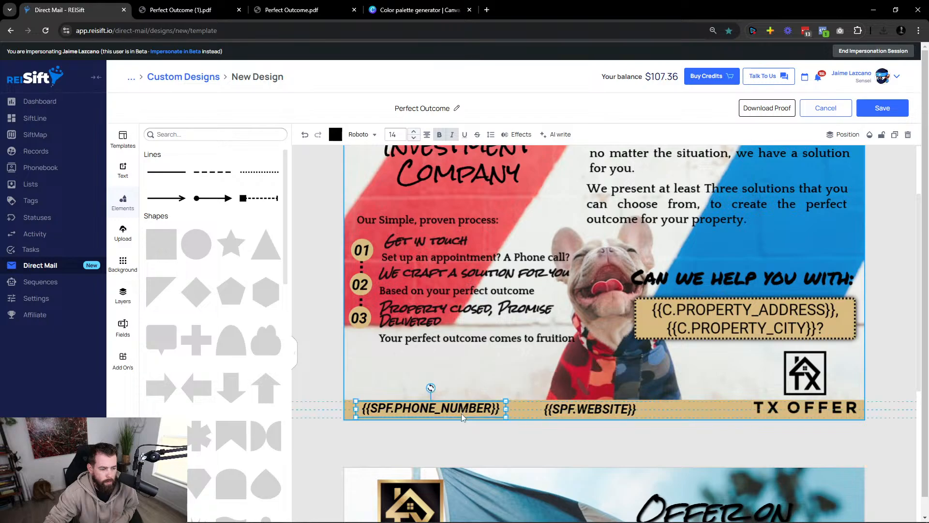
{"action": "left_click", "coordinate": [670, 405]}
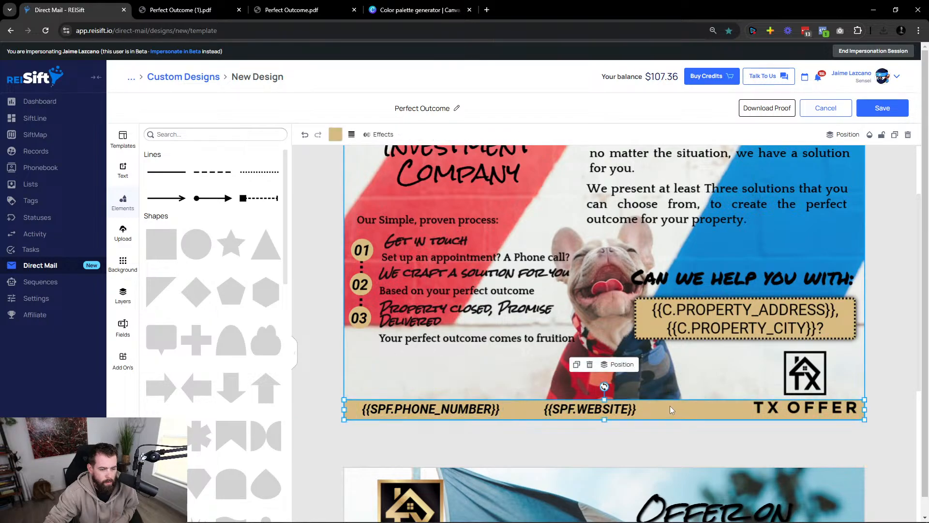
{"action": "mouse_move", "coordinate": [604, 397]}
{"action": "left_mouse_down"}
{"action": "mouse_move", "coordinate": [603, 383]}
{"action": "mouse_move", "coordinate": [604, 402]}
{"action": "left_mouse_up"}
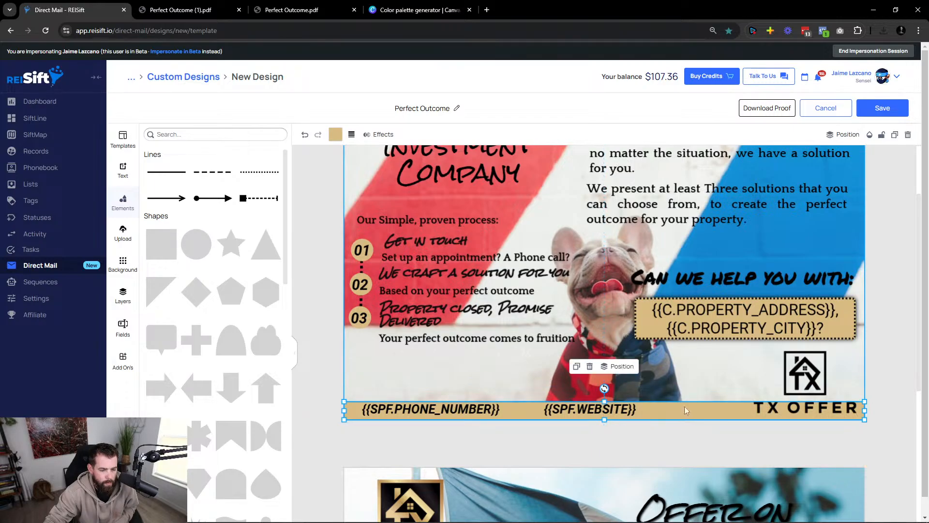
Shrink the TX Offer logo and place it just above the gold bar near the front side's lower-right corner.
{"action": "left_click", "coordinate": [783, 405]}
{"action": "left_click_drag", "start_coordinate": [755, 352], "coordinate": [765, 358]}
{"action": "left_click_drag", "start_coordinate": [812, 386], "coordinate": [805, 387]}
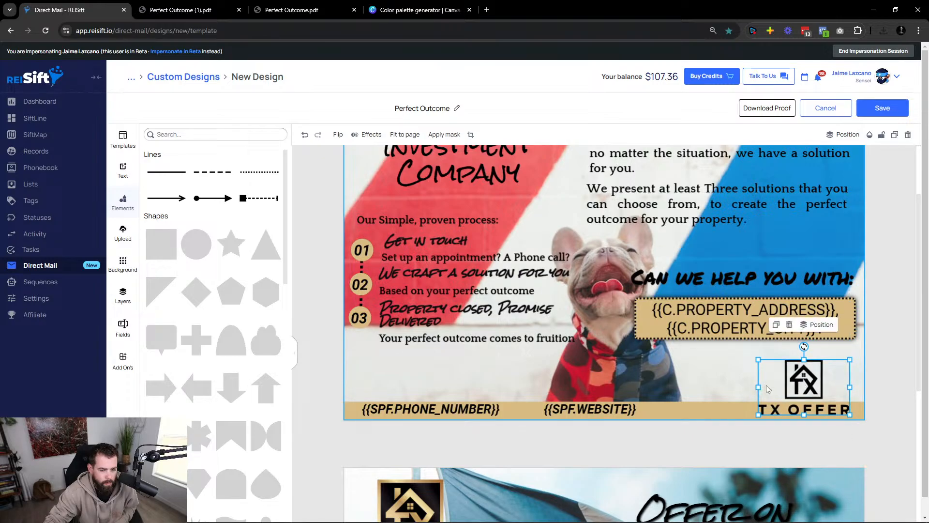
{"action": "left_click", "coordinate": [698, 385]}
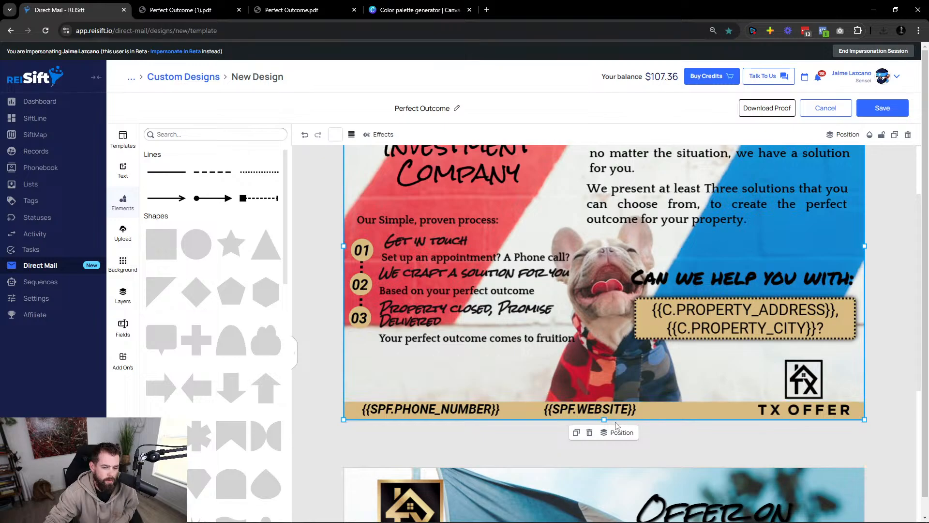
{"action": "left_click_drag", "start_coordinate": [779, 399], "coordinate": [785, 386]}
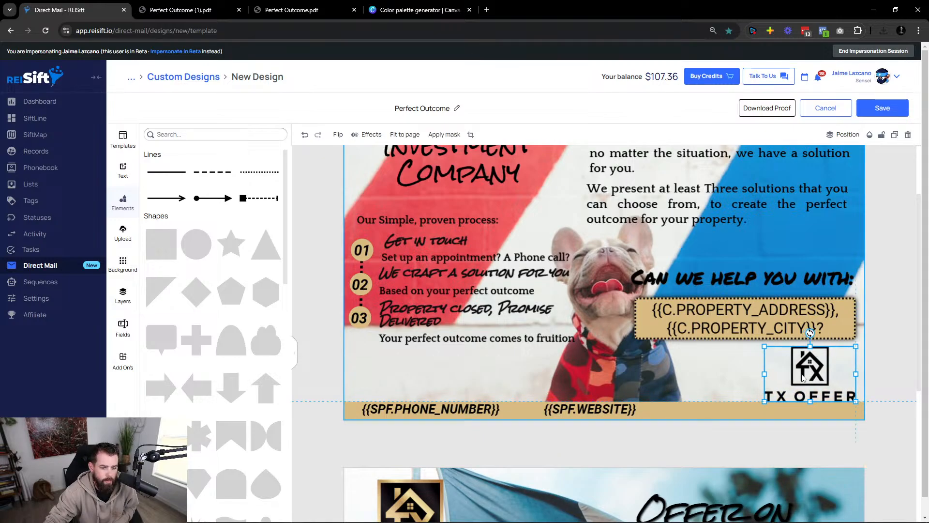
{"action": "left_click_drag", "start_coordinate": [764, 347], "coordinate": [780, 356]}
{"action": "left_click_drag", "start_coordinate": [823, 381], "coordinate": [827, 375]}
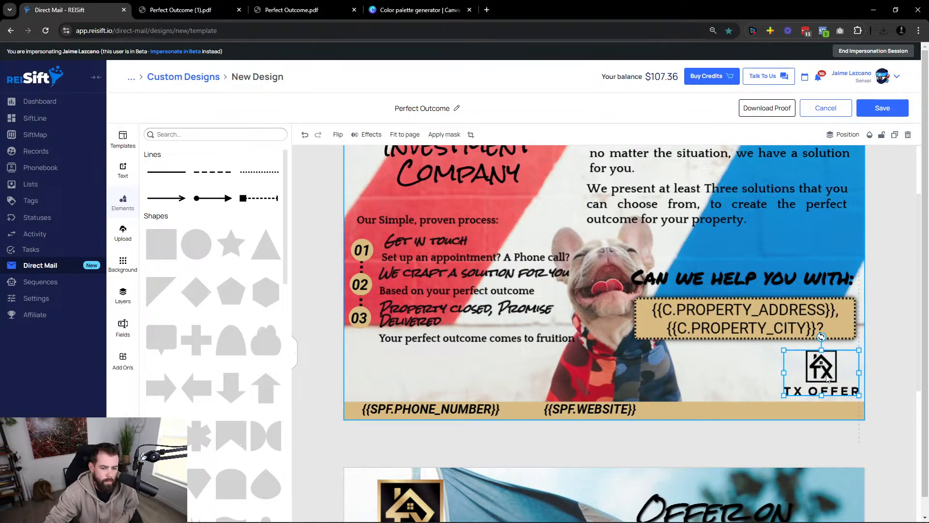
Shift the phone number and website placeholders slightly right along the front side's gold bar, keeping them vertically centered.
{"action": "left_click", "coordinate": [610, 409]}
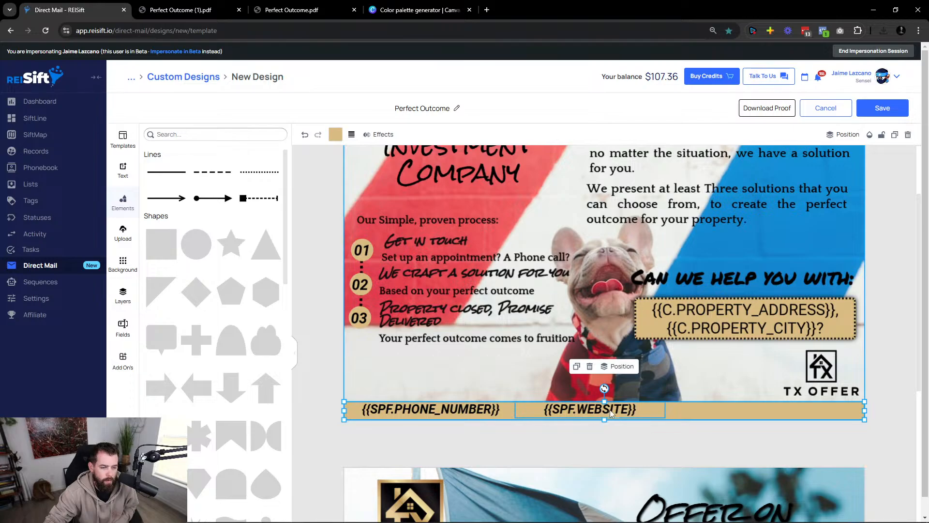
{"action": "left_click_drag", "start_coordinate": [610, 410], "coordinate": [649, 409]}
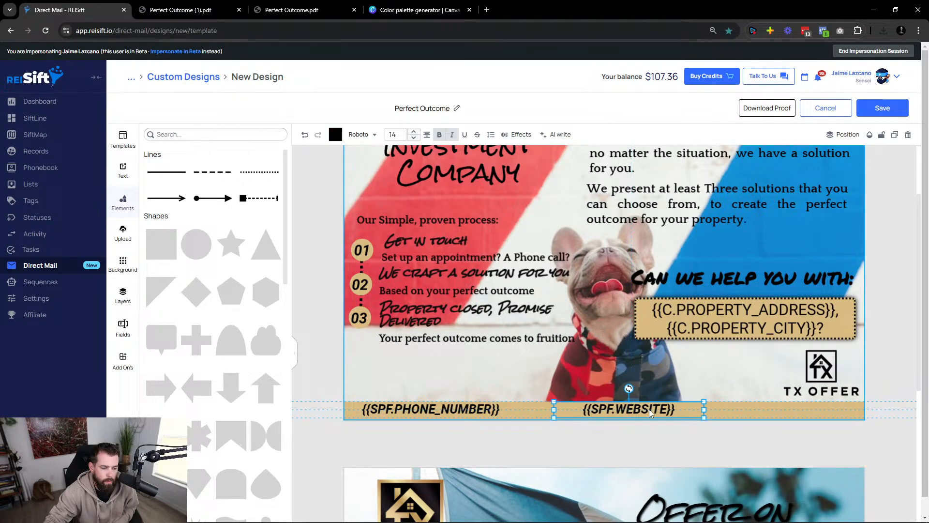
{"action": "left_click_drag", "start_coordinate": [478, 416], "coordinate": [488, 411]}
{"action": "left_click", "coordinate": [547, 373]}
{"action": "left_click_drag", "start_coordinate": [617, 414], "coordinate": [589, 413]}
{"action": "left_click_drag", "start_coordinate": [491, 410], "coordinate": [484, 410]}
{"action": "left_click_drag", "start_coordinate": [573, 415], "coordinate": [564, 410]}
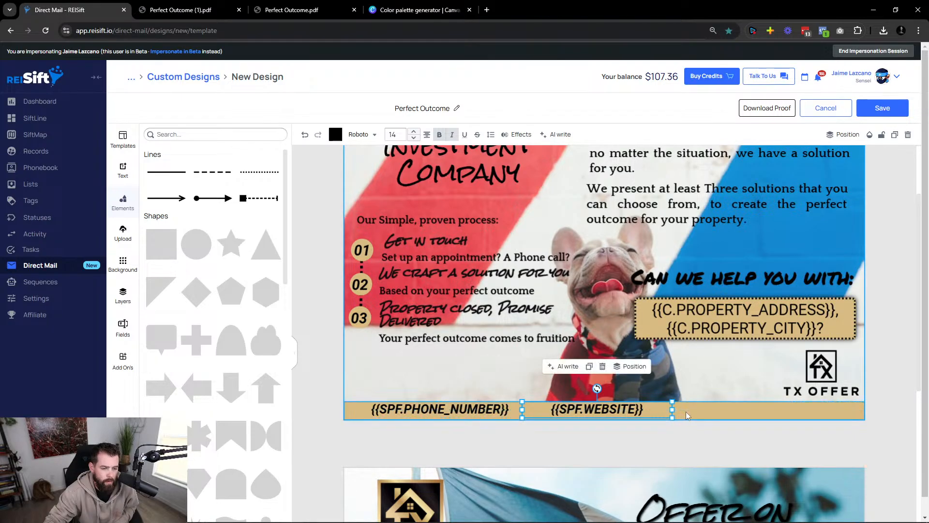
{"action": "left_click", "coordinate": [521, 418]}
{"action": "left_click", "coordinate": [338, 390]}
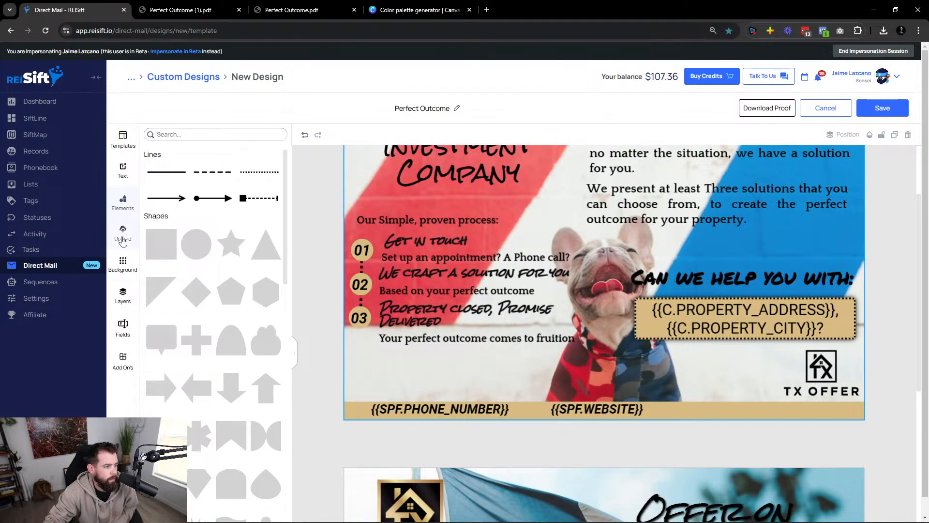
Duplicate the website placeholder, replace the copy's text with the sender email field {{SPF.EMAIL}}, and space the placeholders along the gold bar.
{"action": "left_click", "coordinate": [608, 406]}
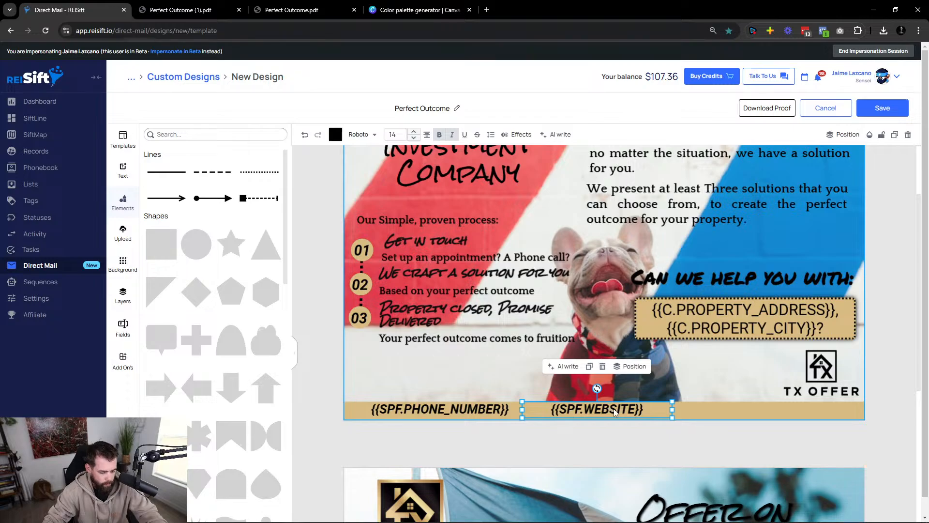
{"action": "left_click_drag", "start_coordinate": [614, 409], "coordinate": [741, 411]}
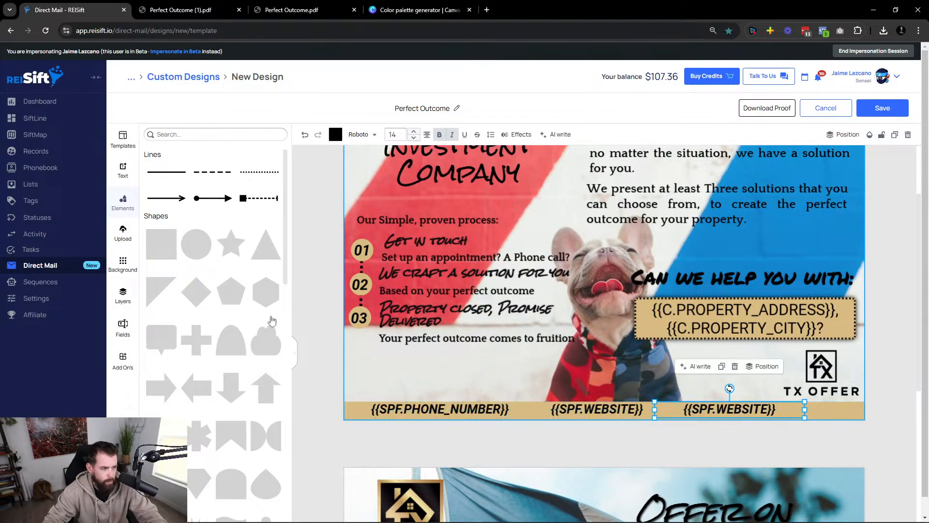
{"action": "left_click", "coordinate": [125, 327]}
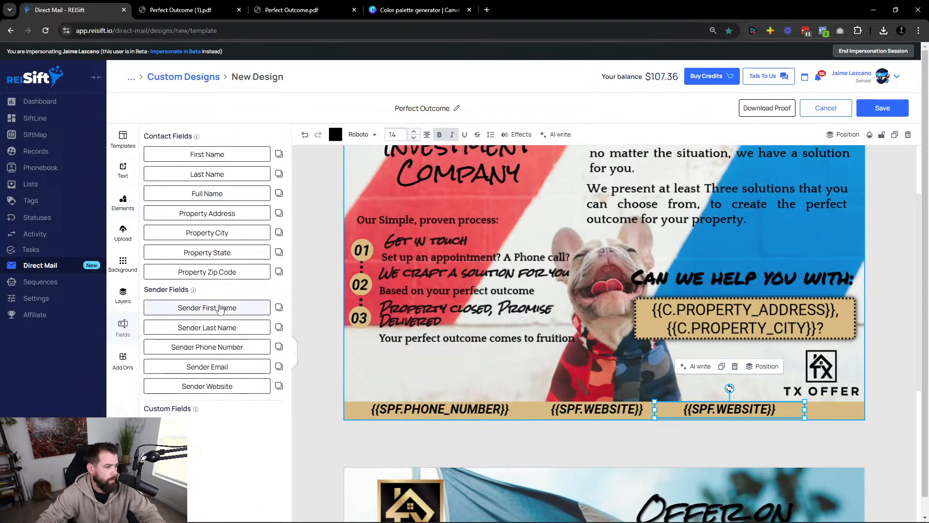
{"action": "left_click", "coordinate": [278, 366]}
{"action": "double_click", "coordinate": [722, 411]}
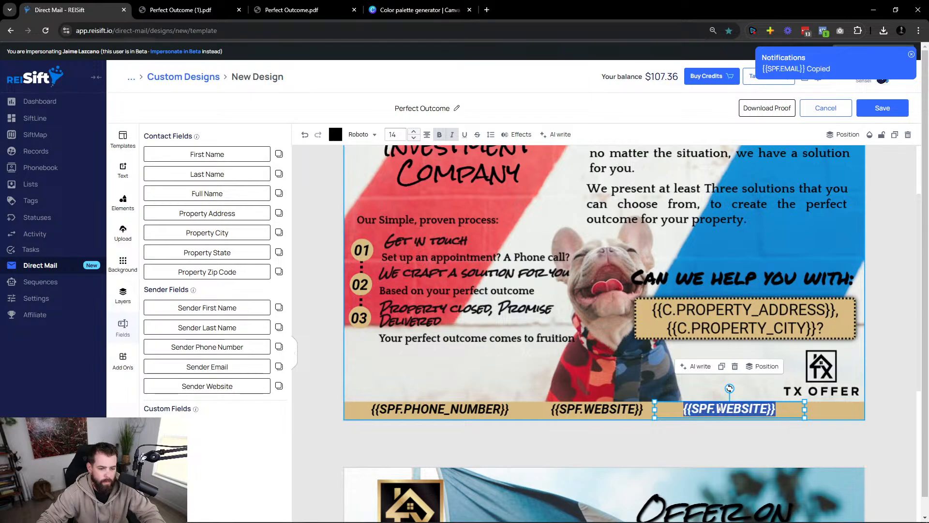
{"action": "key", "text": "ctrl+v"}
{"action": "left_click", "coordinate": [877, 419]}
{"action": "left_click_drag", "start_coordinate": [764, 410], "coordinate": [776, 410]}
{"action": "left_click_drag", "start_coordinate": [621, 405], "coordinate": [630, 409]}
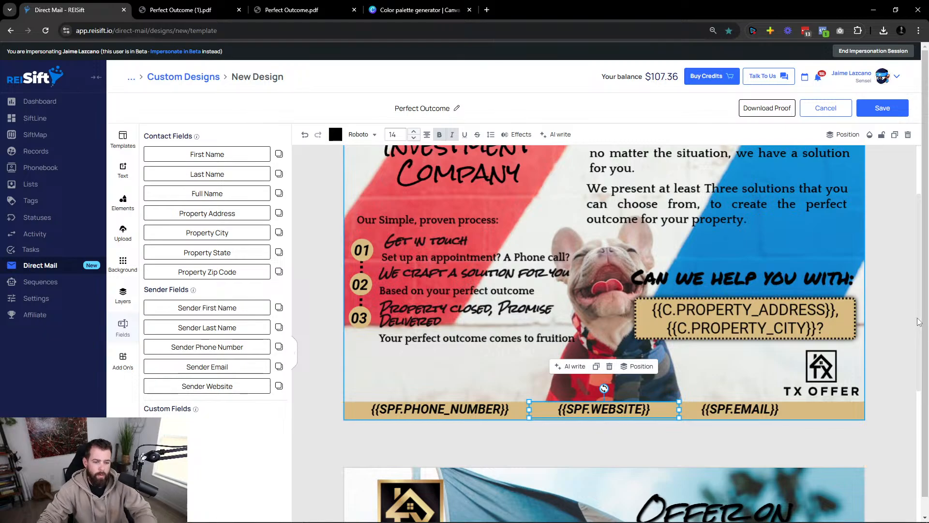
Move the headings and descriptions of process steps 03 and 02 down to spread out the list.
{"action": "scroll", "coordinate": [919, 322], "scroll_direction": "up", "scroll_amount": 2}
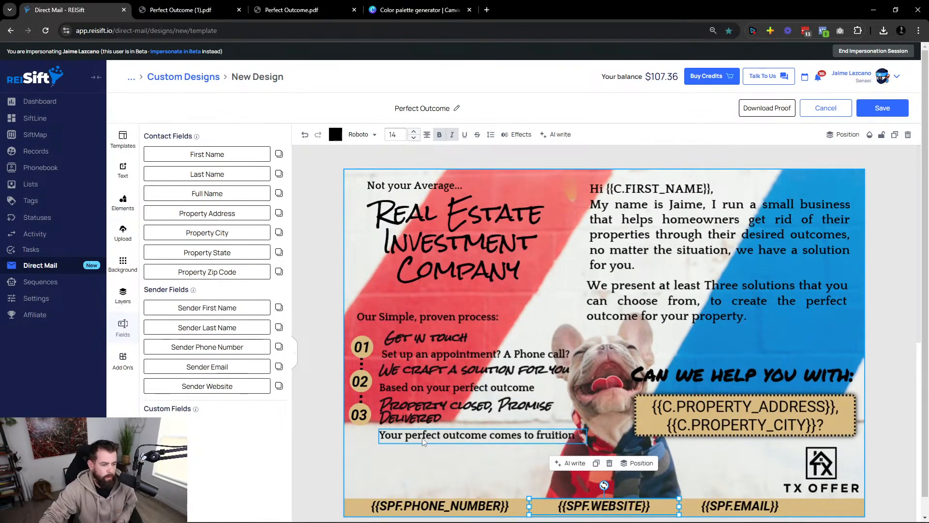
{"action": "left_click", "coordinate": [422, 438]}
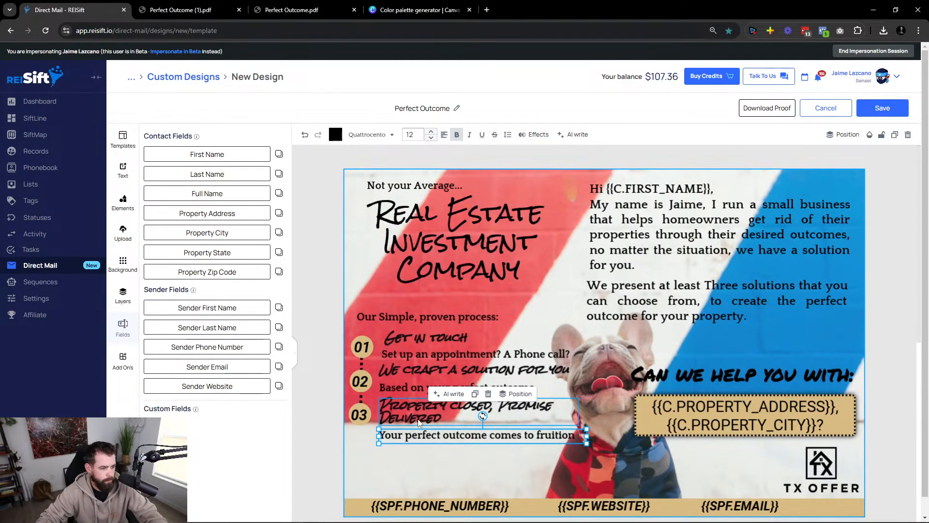
{"action": "left_click", "coordinate": [418, 419], "text": "shift"}
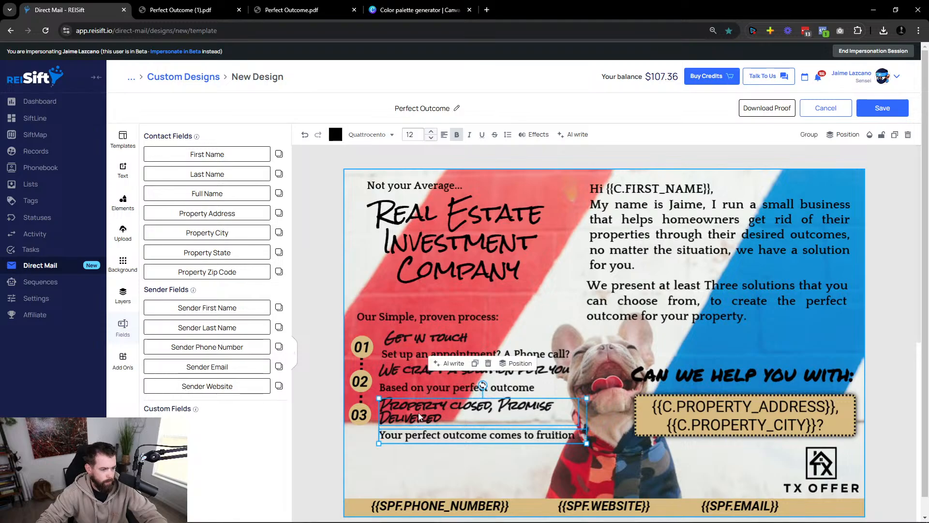
{"action": "left_click_drag", "start_coordinate": [418, 418], "coordinate": [419, 431]}
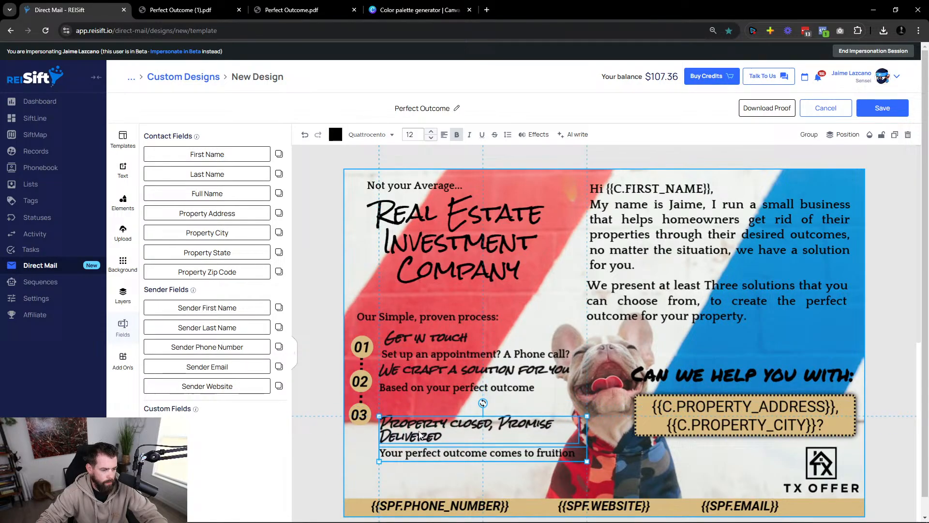
{"action": "left_click", "coordinate": [412, 387]}
{"action": "left_click", "coordinate": [411, 371], "text": "shift"}
{"action": "left_click_drag", "start_coordinate": [418, 370], "coordinate": [418, 378]}
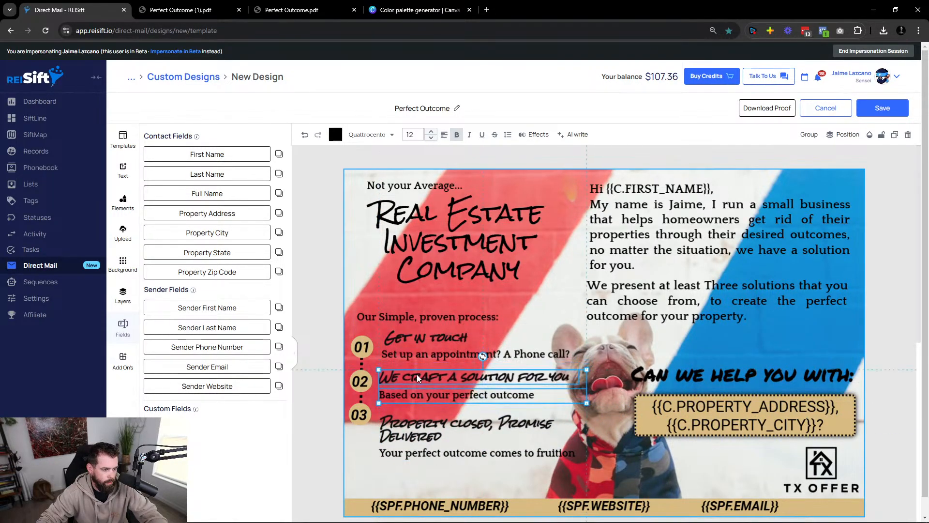
Nudge the "Property closed, Promise Delivered" text pair down and slightly left, and lower the "We craft a solution for you" pair slightly.
{"action": "left_click", "coordinate": [418, 430]}
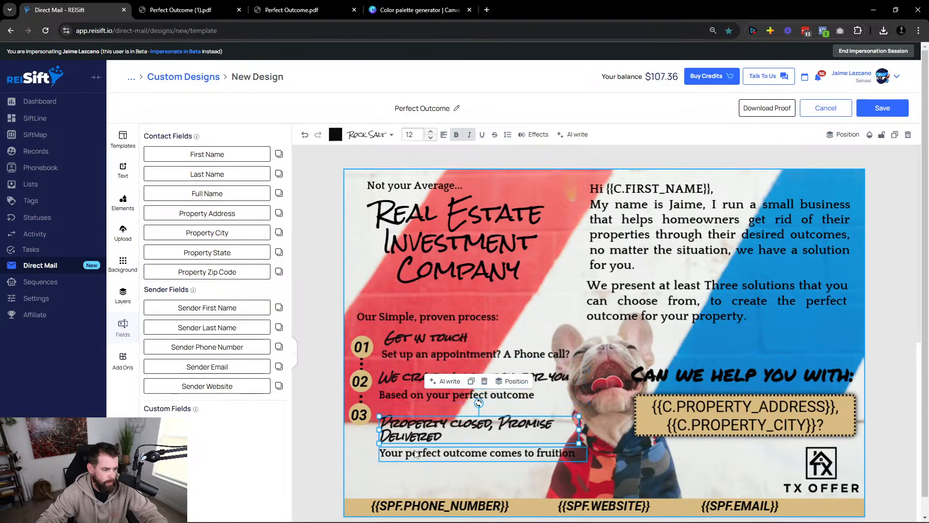
{"action": "left_click", "coordinate": [417, 452], "text": "shift"}
{"action": "left_click_drag", "start_coordinate": [417, 432], "coordinate": [414, 440]}
{"action": "left_click", "coordinate": [405, 380]}
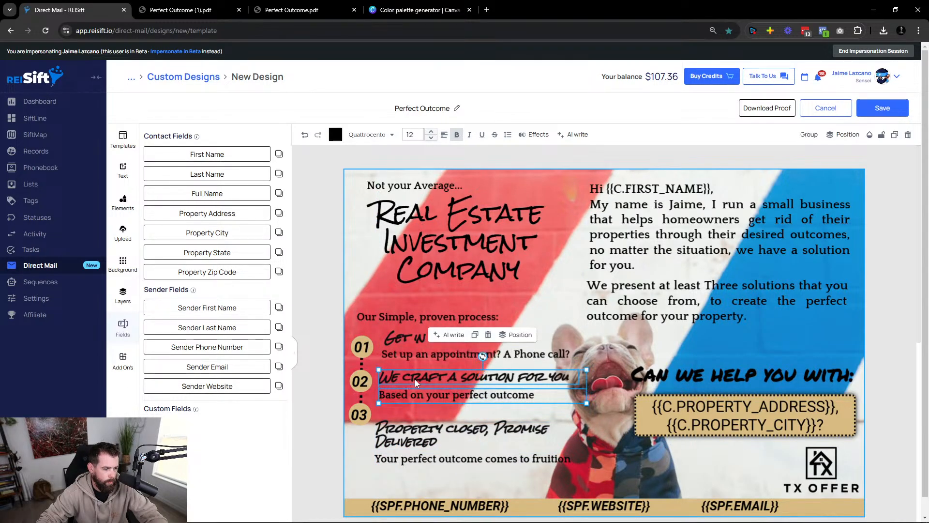
{"action": "left_click_drag", "start_coordinate": [414, 379], "coordinate": [415, 383]}
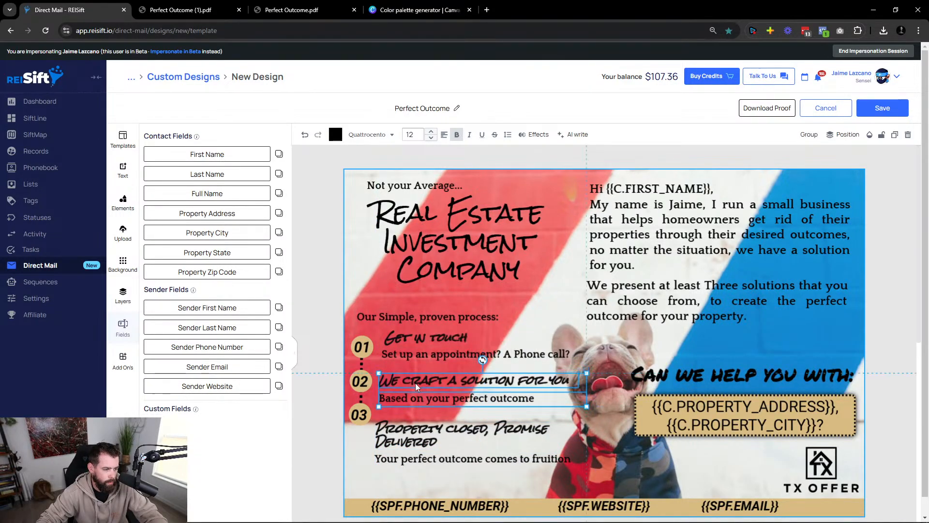
Spread the 01, 02 and 03 badges to line up with their texts and lengthen the dotted line joining them.
{"action": "left_click", "coordinate": [366, 344]}
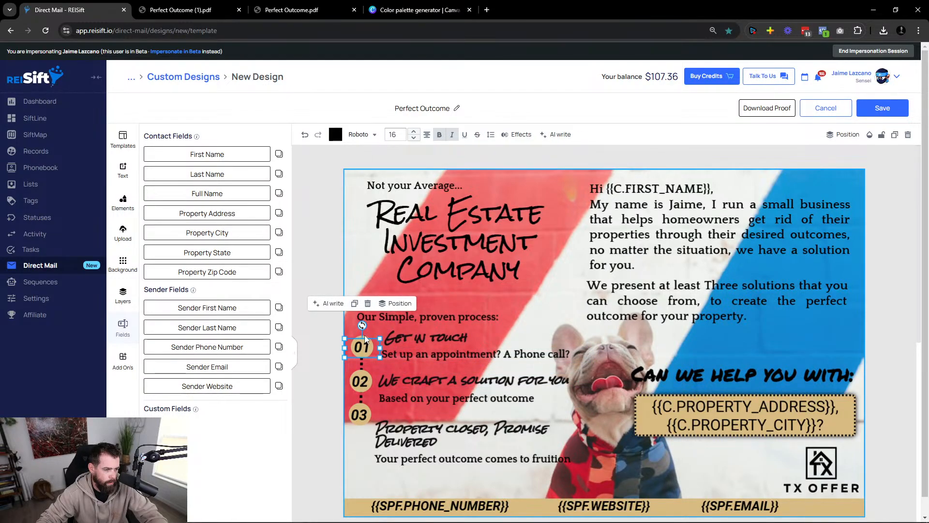
{"action": "left_click_drag", "start_coordinate": [365, 338], "coordinate": [366, 337]}
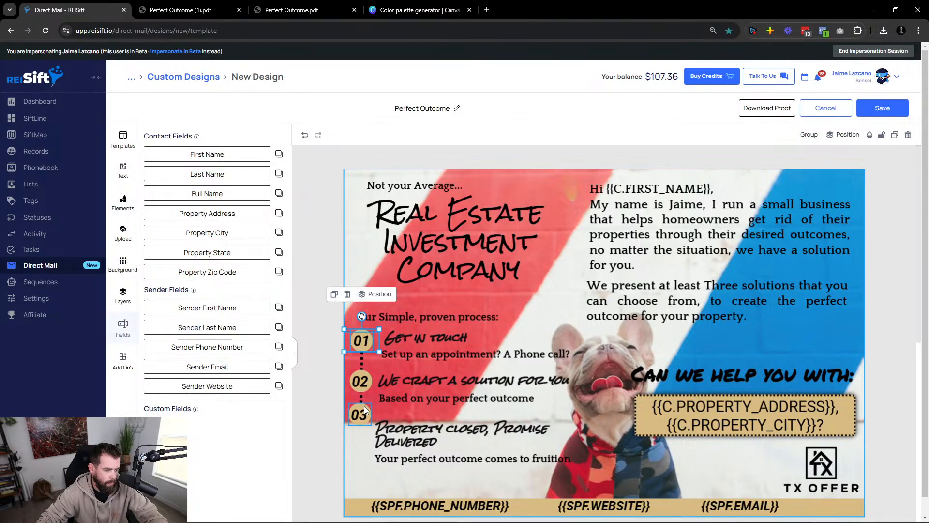
{"action": "left_click", "coordinate": [365, 415]}
{"action": "left_click_drag", "start_coordinate": [365, 422], "coordinate": [360, 418]}
{"action": "left_click", "coordinate": [362, 403]}
{"action": "left_click", "coordinate": [362, 403]}
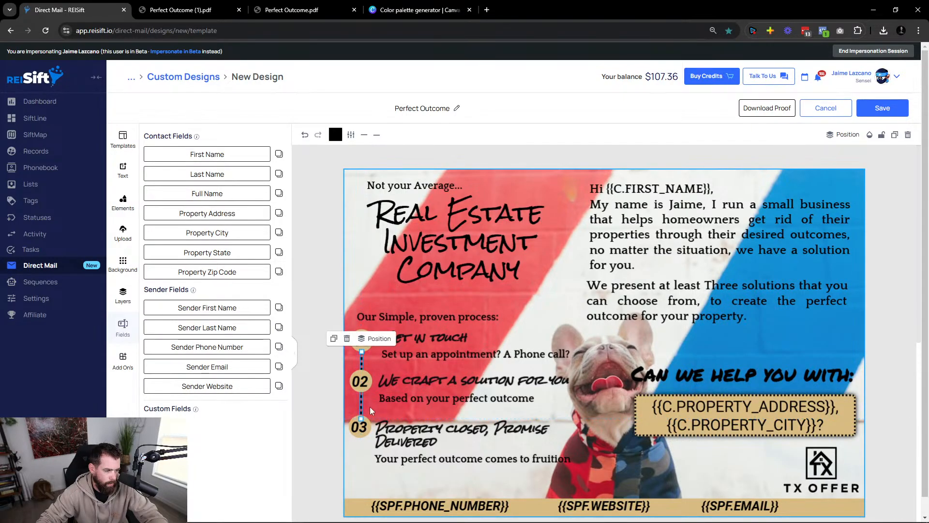
{"action": "left_click", "coordinate": [362, 378]}
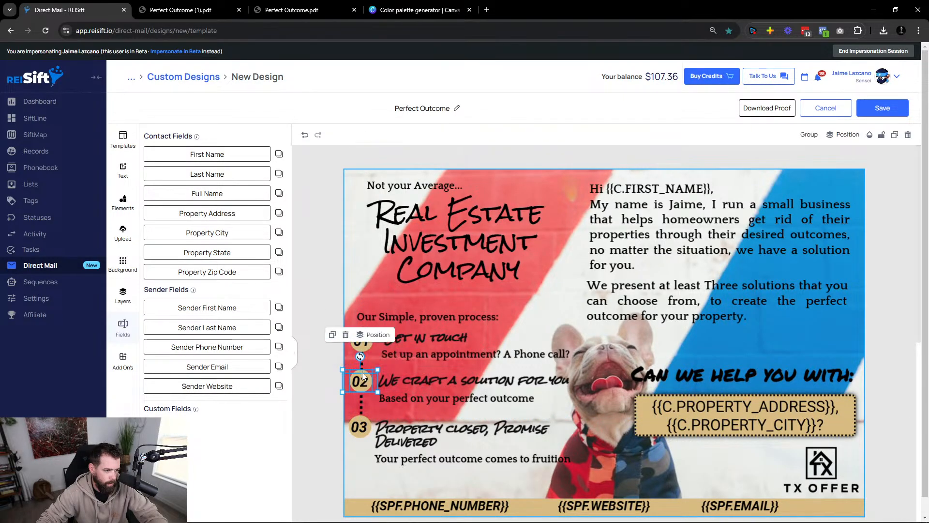
{"action": "left_click_drag", "start_coordinate": [363, 375], "coordinate": [363, 379]}
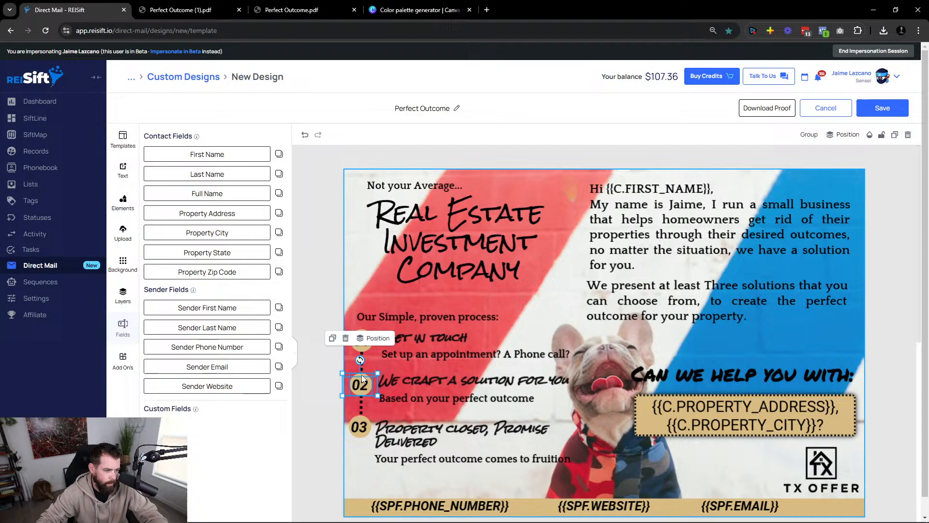
{"action": "left_click", "coordinate": [323, 394]}
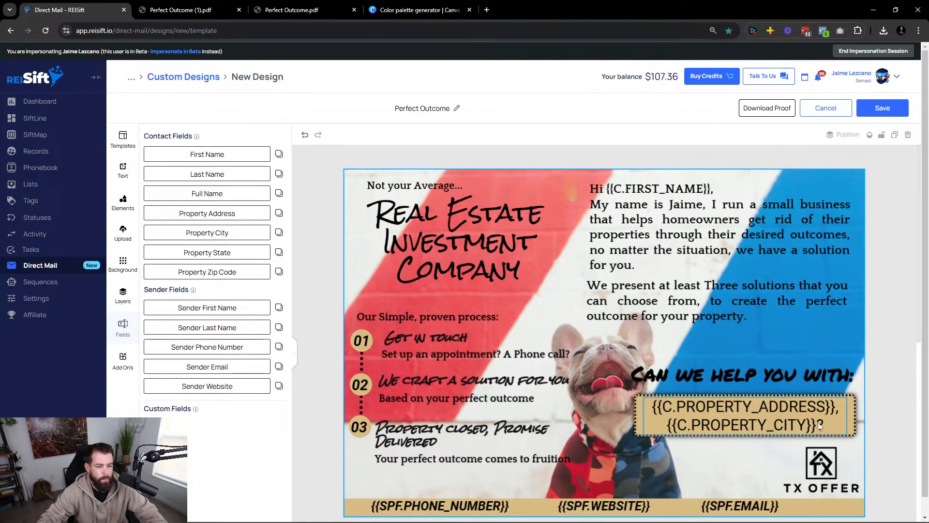
Download a new proof of the postcard, check both of its sides, and close the two newest proof files.
{"action": "left_click", "coordinate": [767, 108]}
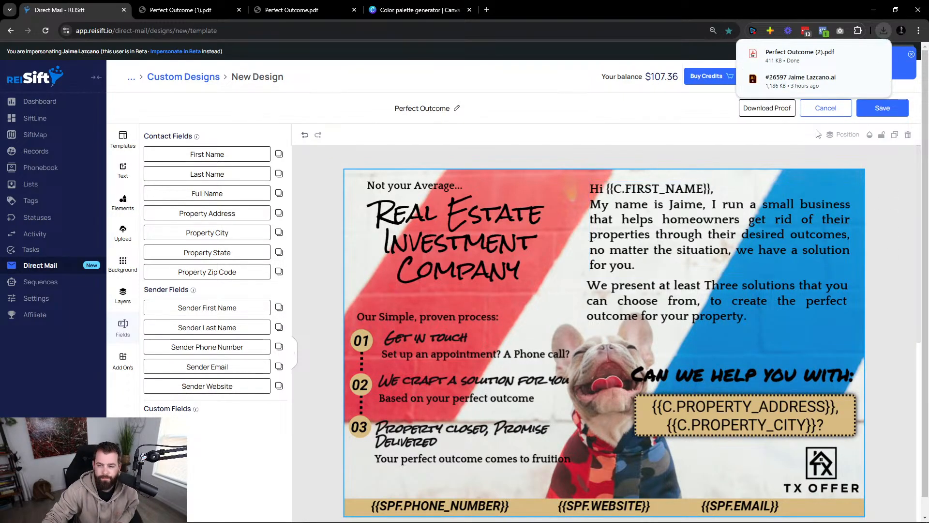
{"action": "left_click", "coordinate": [794, 57]}
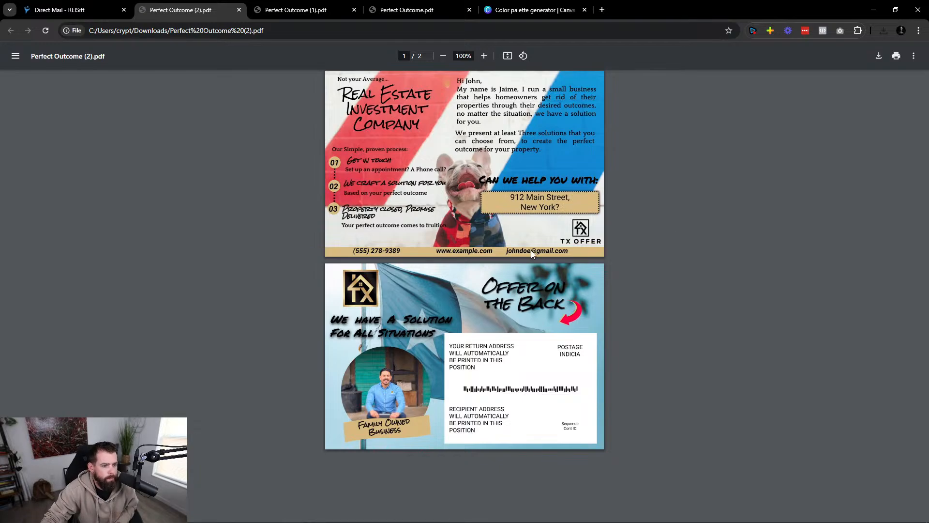
{"action": "left_click", "coordinate": [237, 10]}
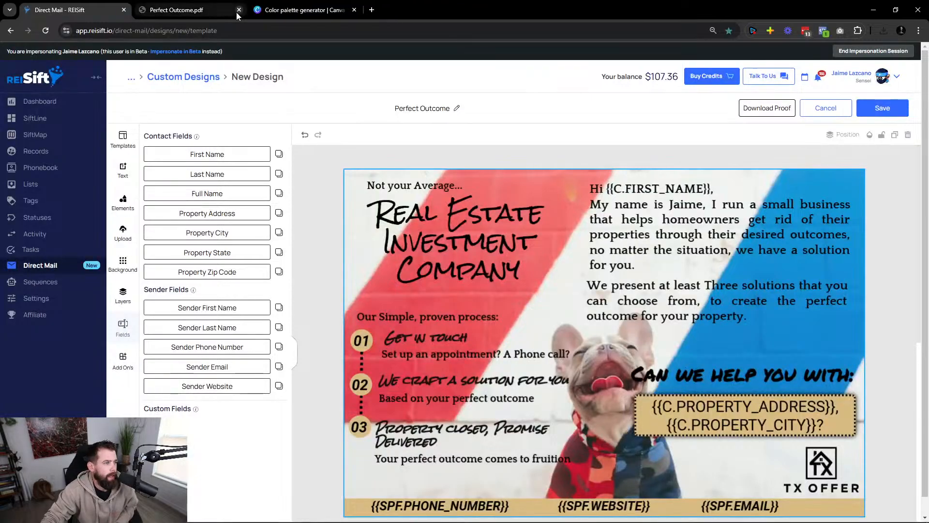
{"action": "left_click", "coordinate": [238, 11]}
Save the Perfect Outcome design and list the mail designs for all products.
{"action": "left_click", "coordinate": [875, 109]}
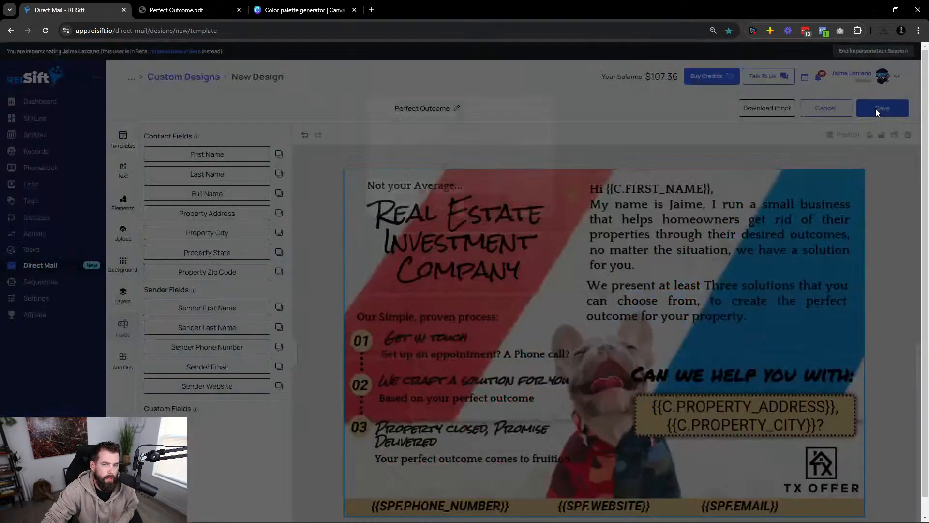
{"action": "left_click", "coordinate": [484, 331]}
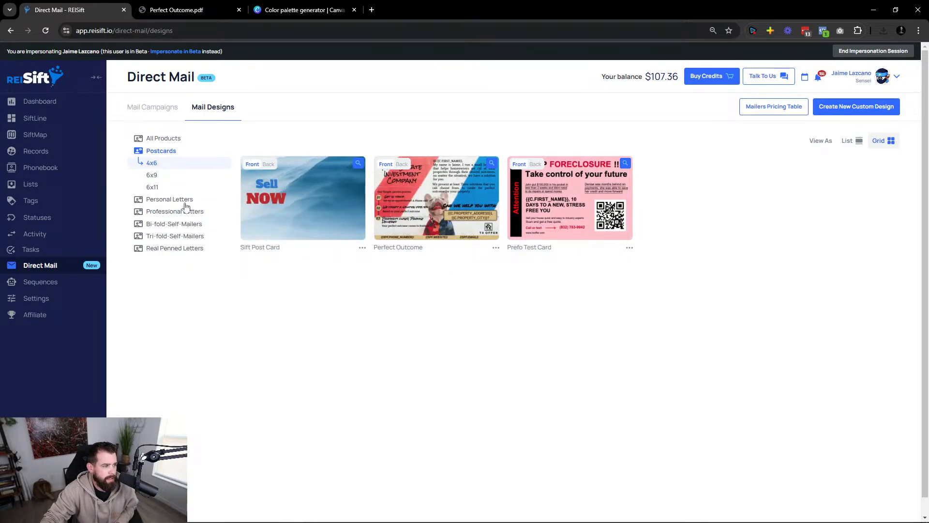
{"action": "left_click", "coordinate": [159, 140]}
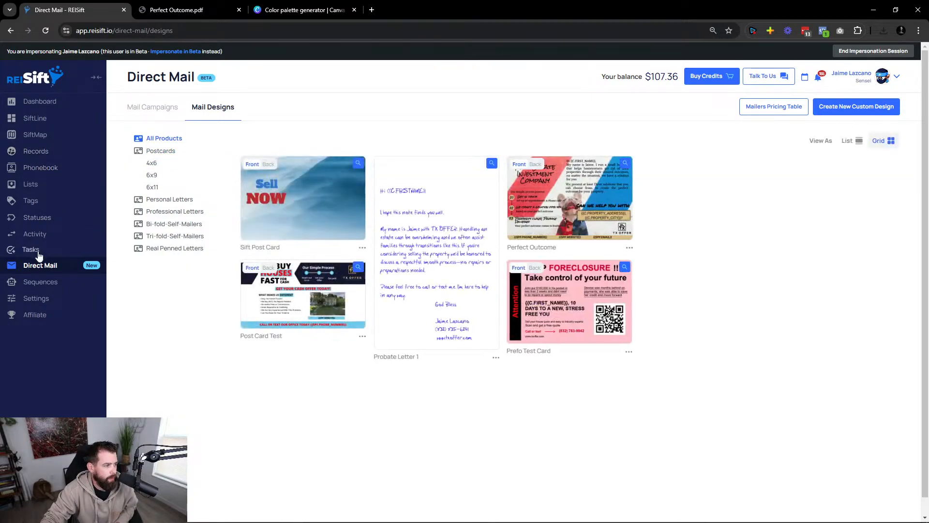
Go to the mail campaigns and turn on full blurring of the property address, mailing address, phone number and email.
{"action": "left_click", "coordinate": [41, 265]}
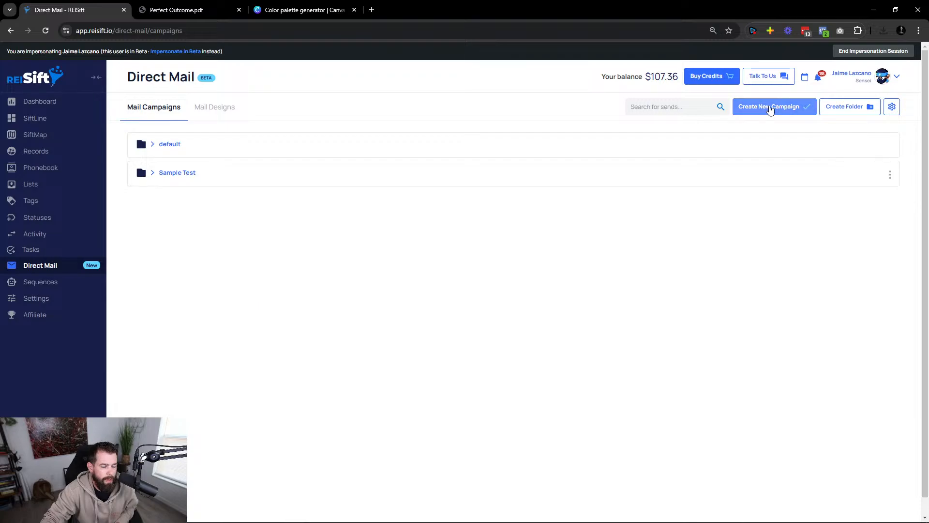
{"action": "left_click", "coordinate": [898, 78]}
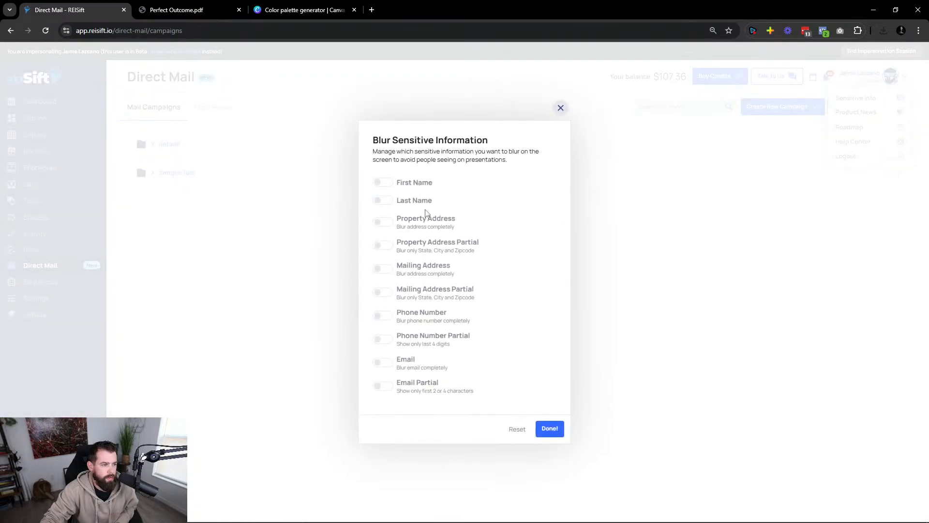
{"action": "left_click", "coordinate": [381, 222]}
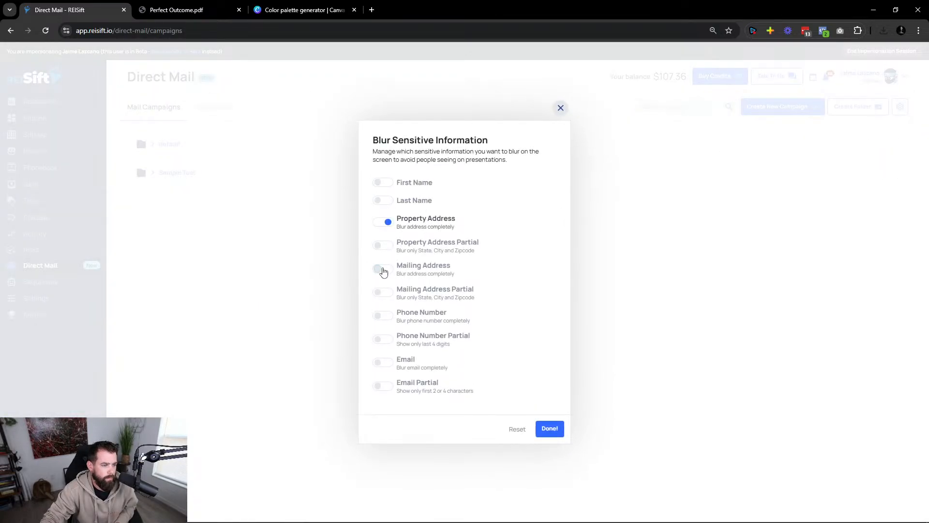
{"action": "left_click", "coordinate": [383, 271]}
{"action": "left_click", "coordinate": [384, 315]}
{"action": "left_click", "coordinate": [384, 362]}
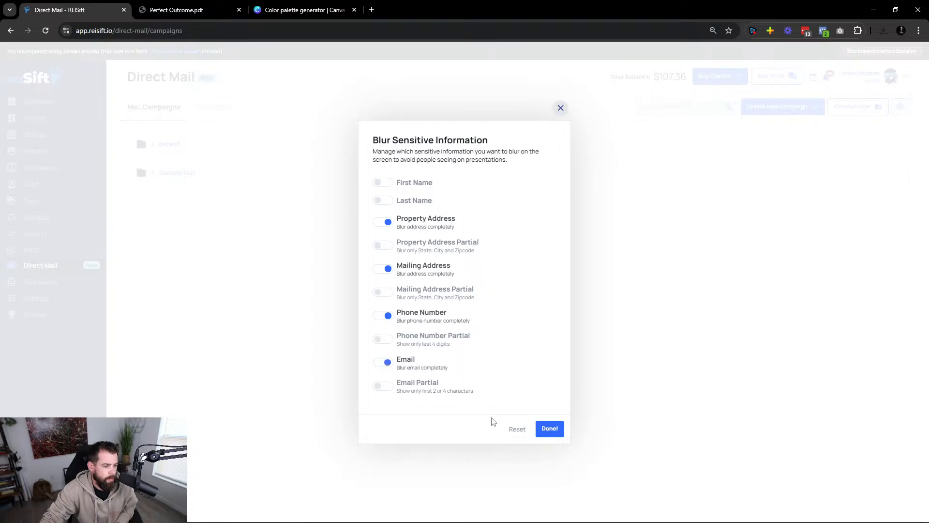
{"action": "left_click", "coordinate": [542, 429]}
Start a new mail campaign and add a Params & Others block to the record filter.
{"action": "left_click", "coordinate": [790, 114]}
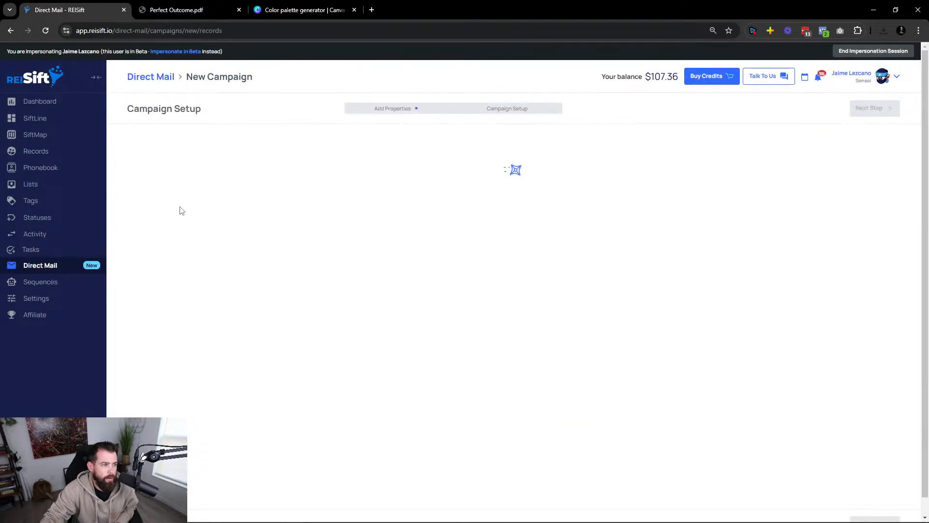
{"action": "left_click", "coordinate": [883, 143]}
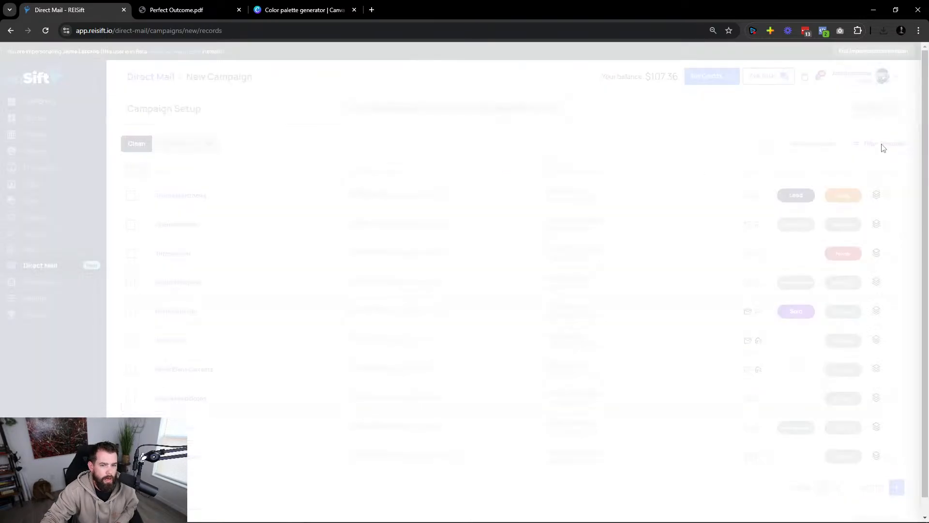
{"action": "left_click", "coordinate": [765, 116]}
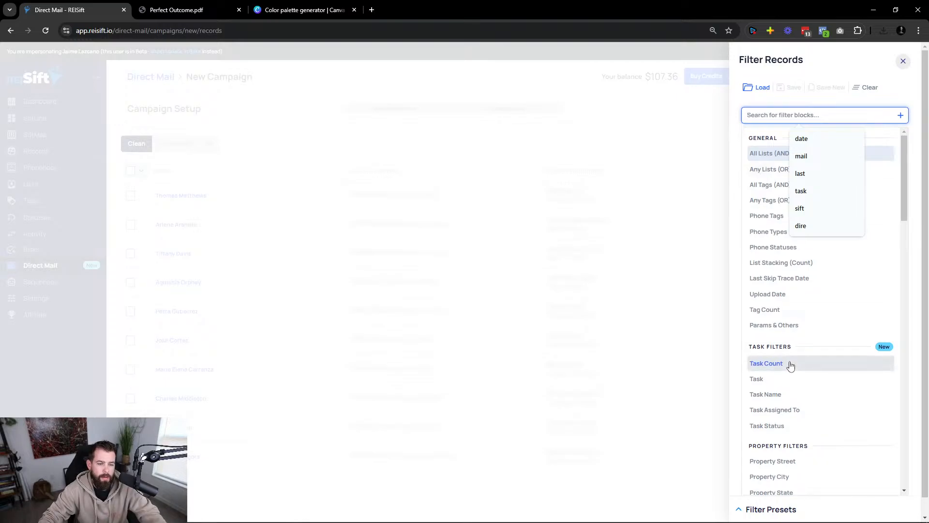
{"action": "scroll", "coordinate": [788, 438], "scroll_direction": "down", "scroll_amount": 2}
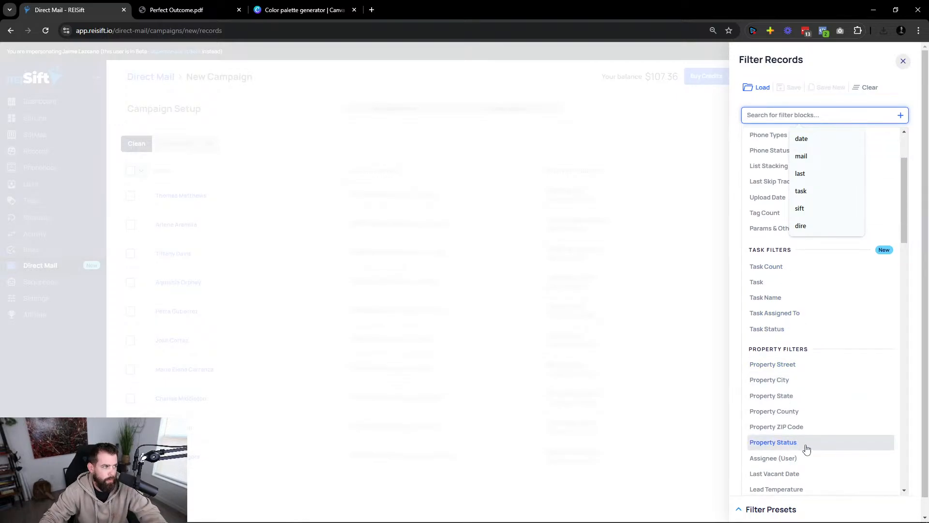
{"action": "scroll", "coordinate": [806, 450], "scroll_direction": "down", "scroll_amount": 2}
{"action": "scroll", "coordinate": [806, 387], "scroll_direction": "up", "scroll_amount": 2}
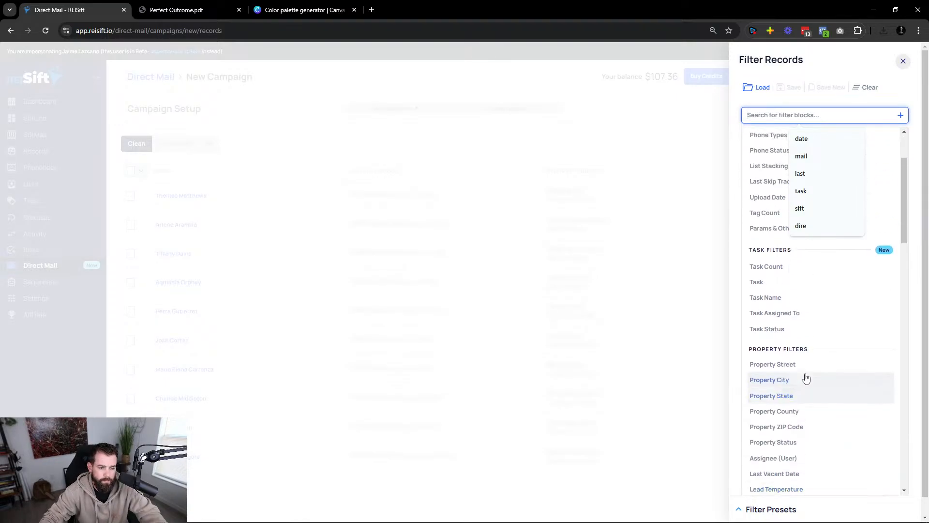
{"action": "scroll", "coordinate": [801, 367], "scroll_direction": "up", "scroll_amount": 3}
{"action": "left_click", "coordinate": [787, 331]}
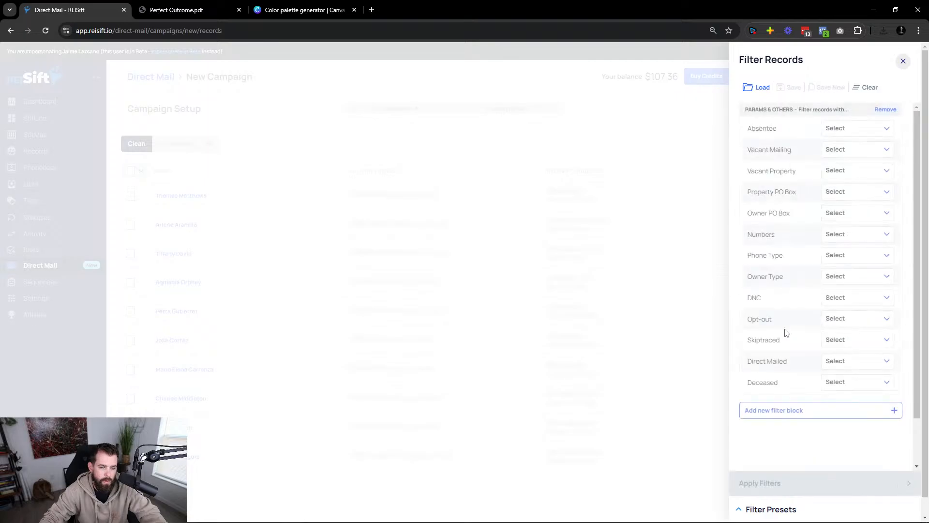
Filter the records by Vacant Mailing No, Vacant Property Yes and Absentee Out of state, and check how many records can be selected.
{"action": "left_click", "coordinate": [860, 153]}
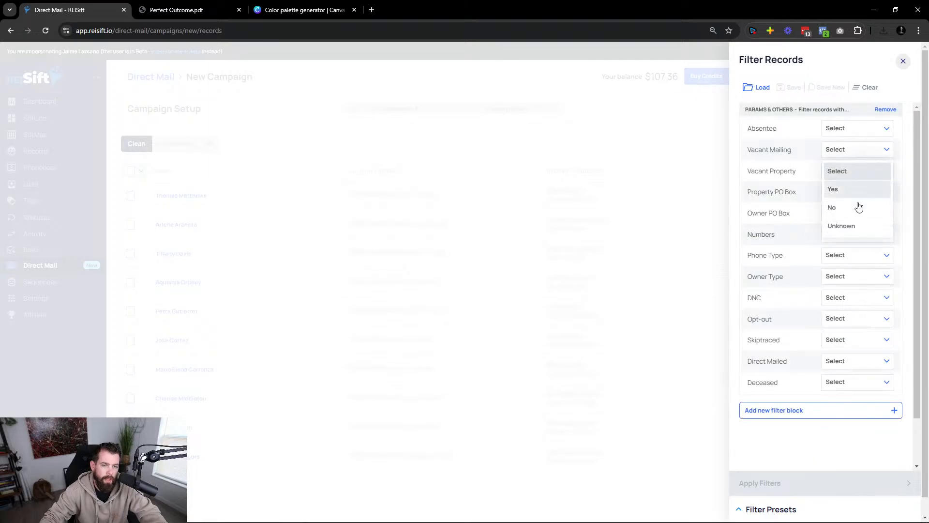
{"action": "left_click", "coordinate": [855, 206]}
{"action": "left_click", "coordinate": [849, 173]}
{"action": "left_click", "coordinate": [849, 213]}
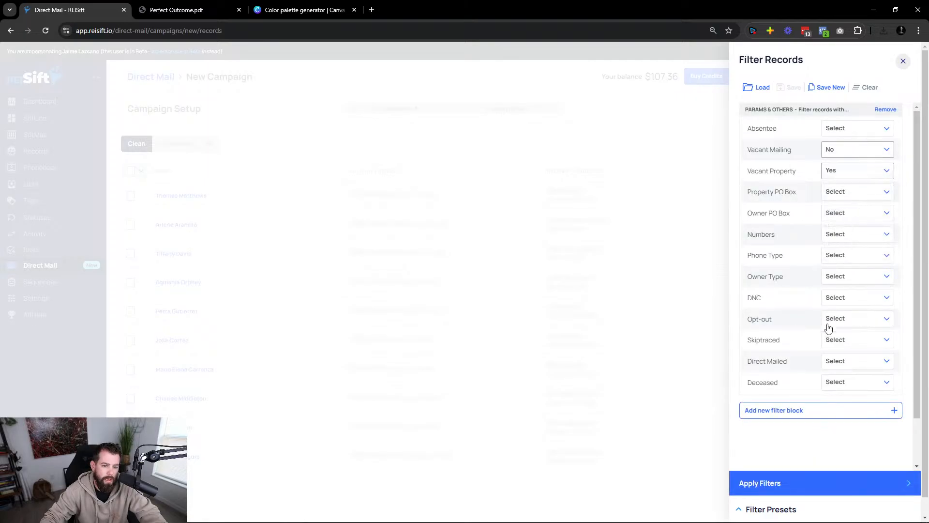
{"action": "left_click", "coordinate": [828, 130]}
{"action": "left_click", "coordinate": [845, 223]}
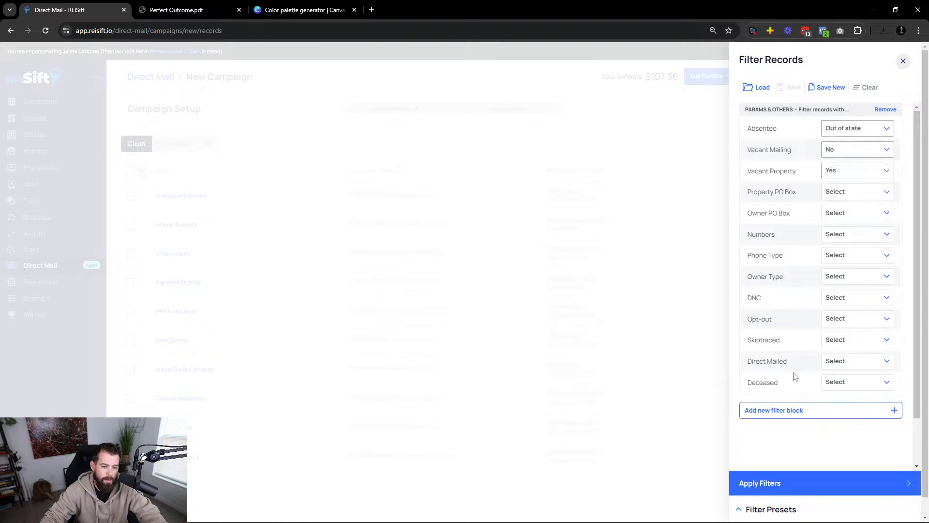
{"action": "left_click", "coordinate": [761, 484]}
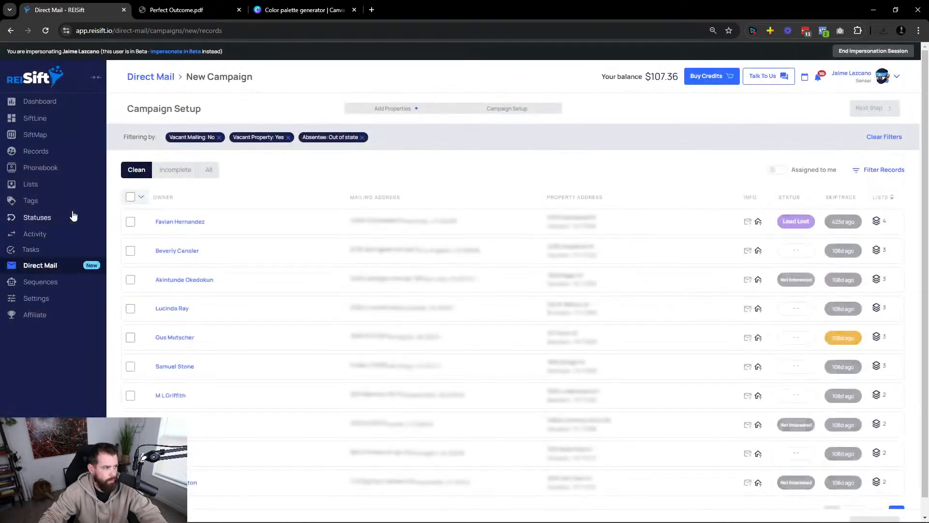
{"action": "left_click", "coordinate": [142, 197]}
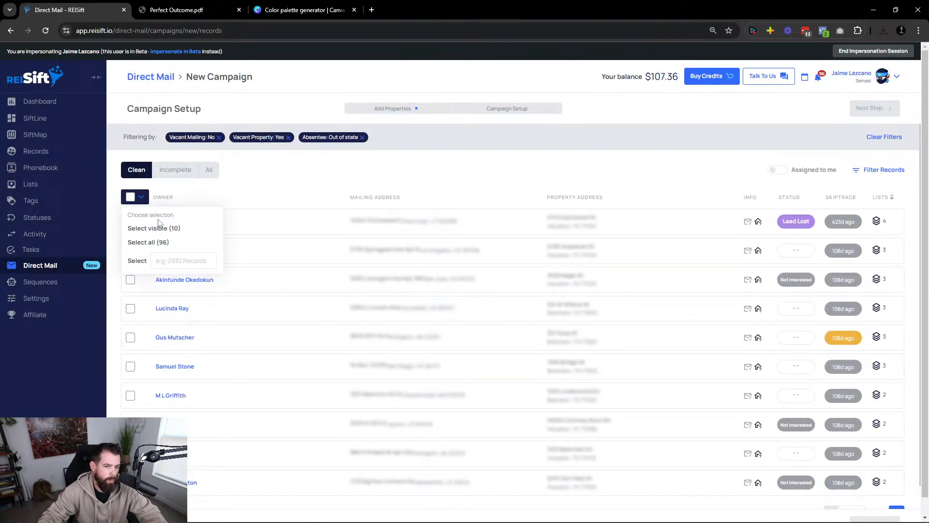
{"action": "left_click", "coordinate": [685, 156]}
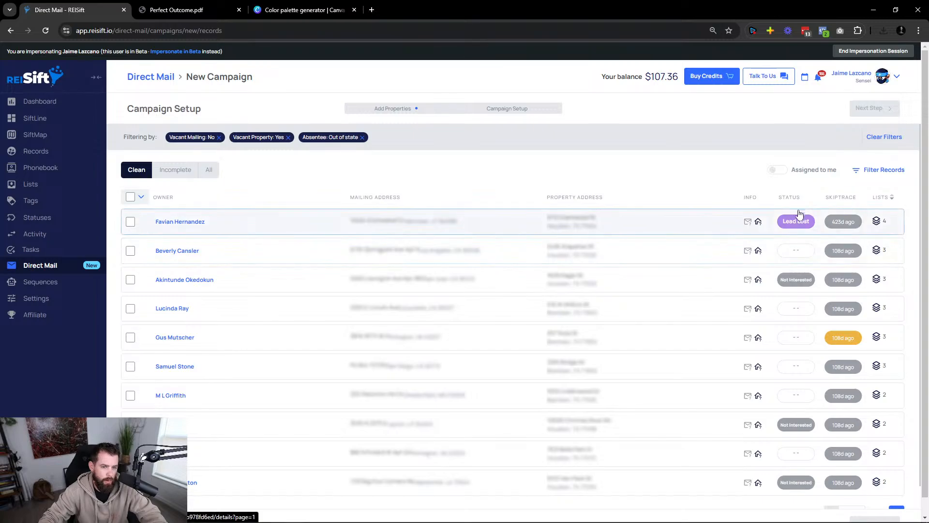
Add a Property Status block to the record filter and set it to Do not include.
{"action": "left_click", "coordinate": [873, 171]}
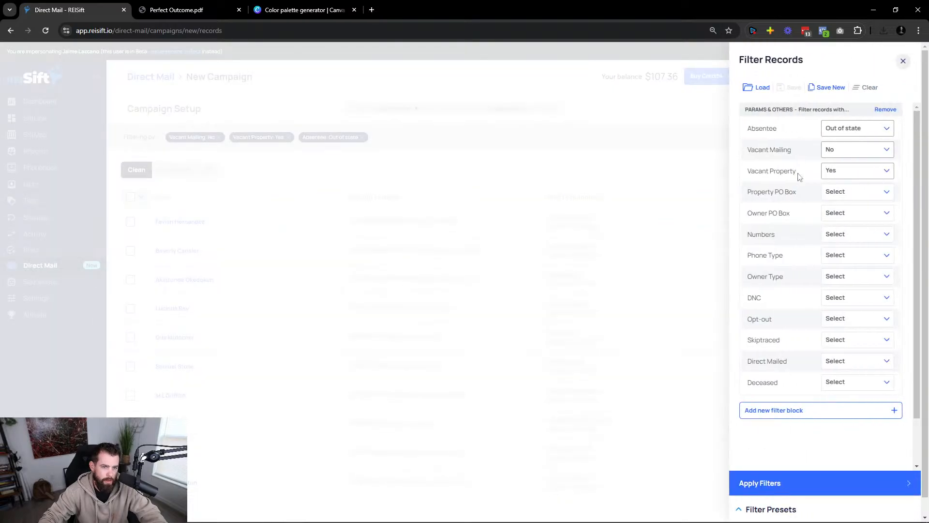
{"action": "left_click", "coordinate": [769, 416]}
{"action": "type", "text": "proper"}
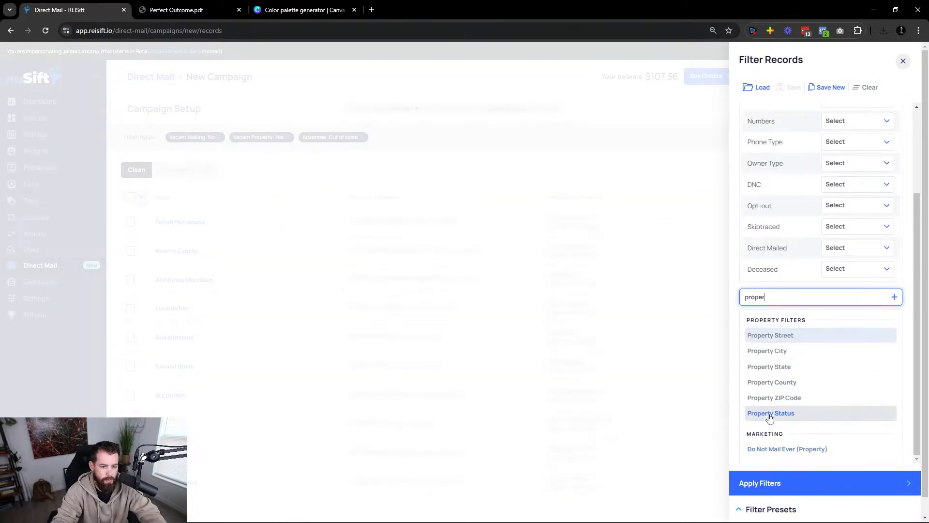
{"action": "left_click", "coordinate": [770, 414]}
{"action": "left_click", "coordinate": [763, 327]}
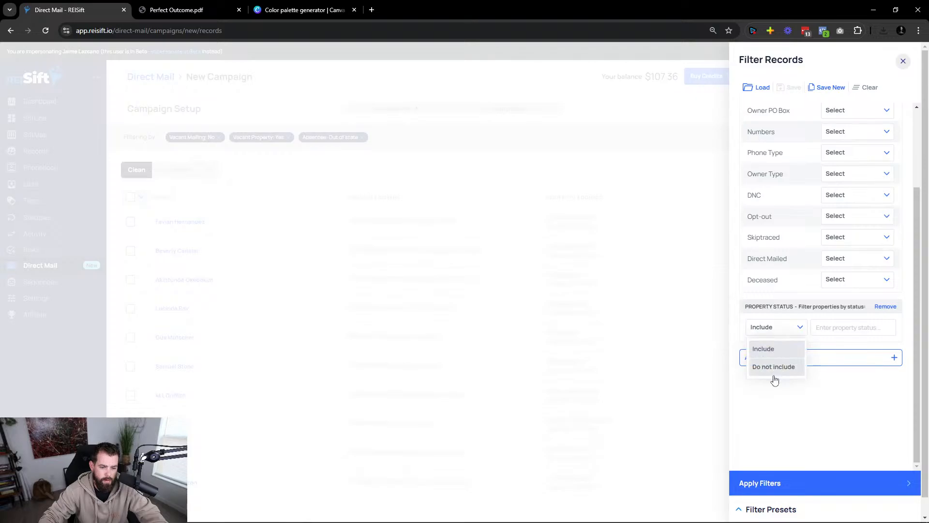
{"action": "left_click", "coordinate": [773, 370]}
Add Lead Lost, Lead, DNC and Under Contract to the excluded property statuses.
{"action": "left_click", "coordinate": [839, 327]}
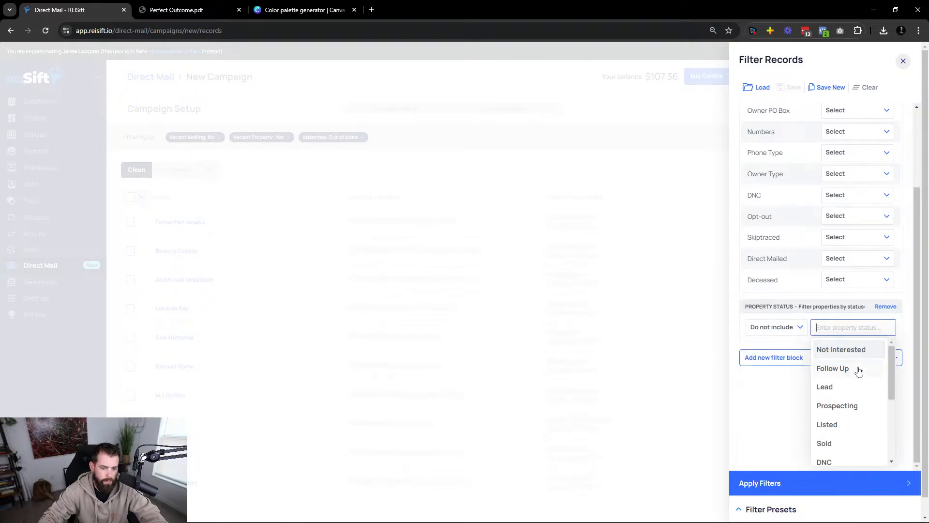
{"action": "scroll", "coordinate": [846, 410], "scroll_direction": "down", "scroll_amount": 3}
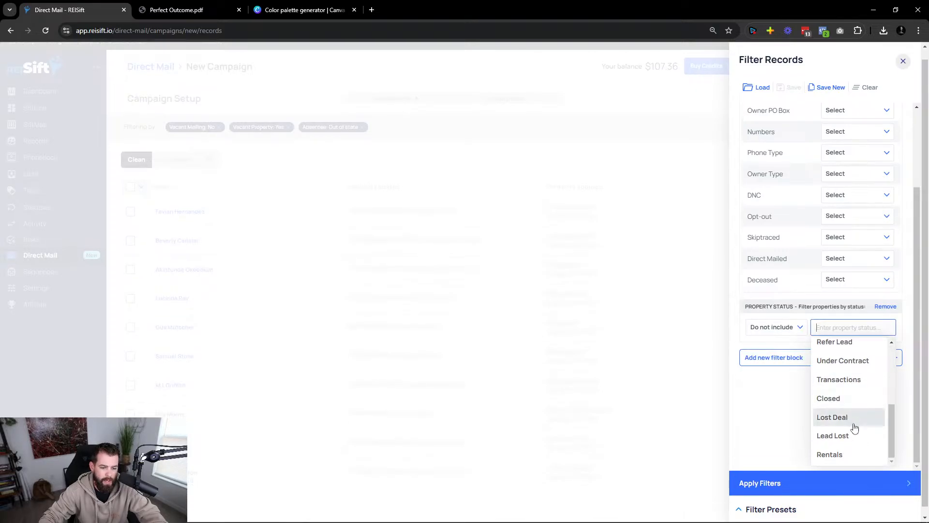
{"action": "left_click", "coordinate": [852, 436]}
{"action": "scroll", "coordinate": [851, 425], "scroll_direction": "up", "scroll_amount": 2}
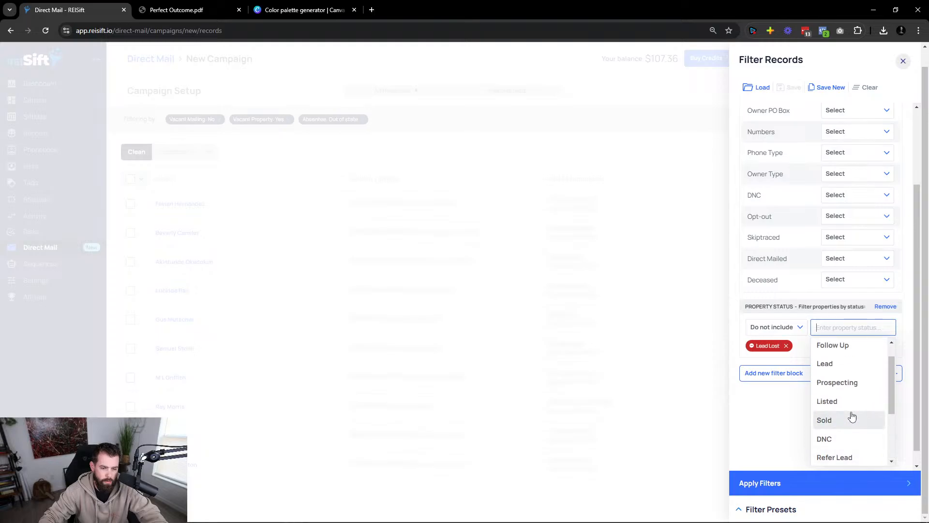
{"action": "left_click", "coordinate": [835, 363]}
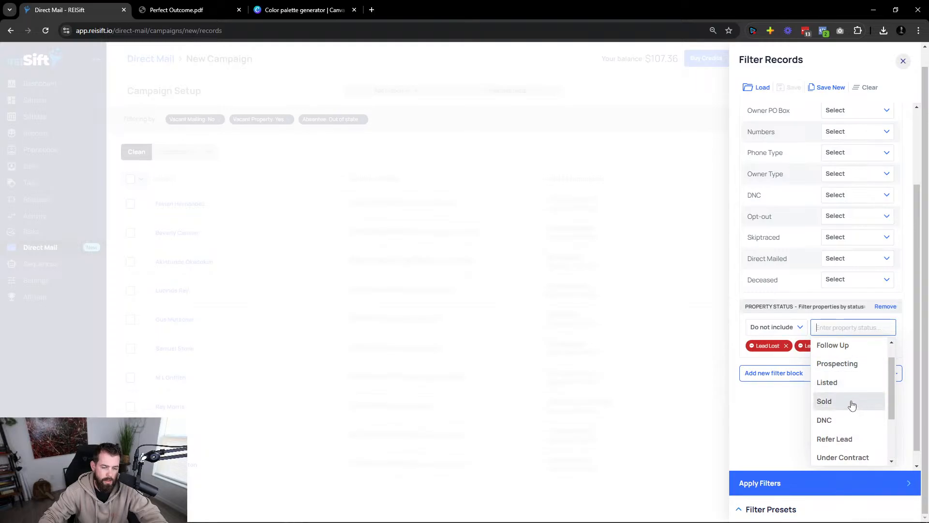
{"action": "left_click", "coordinate": [854, 419]}
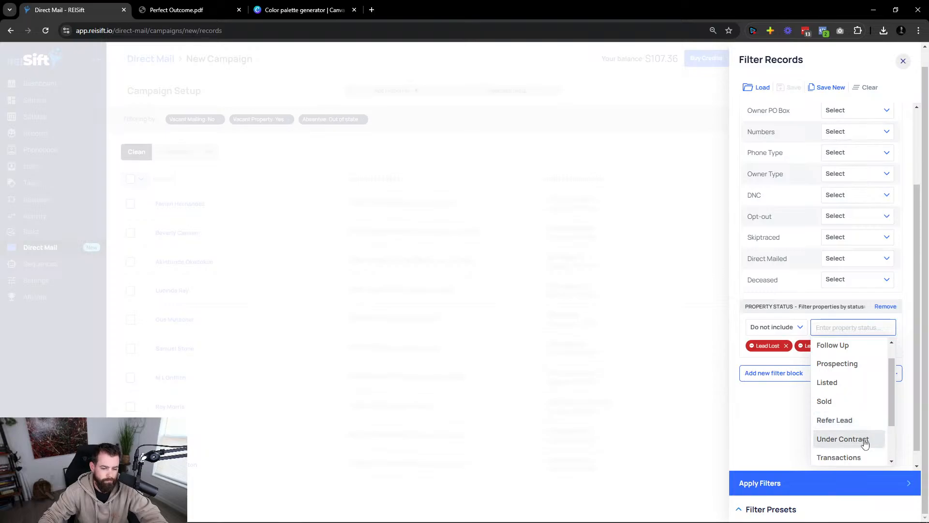
{"action": "scroll", "coordinate": [854, 426], "scroll_direction": "down", "scroll_amount": 2}
{"action": "left_click", "coordinate": [850, 397]}
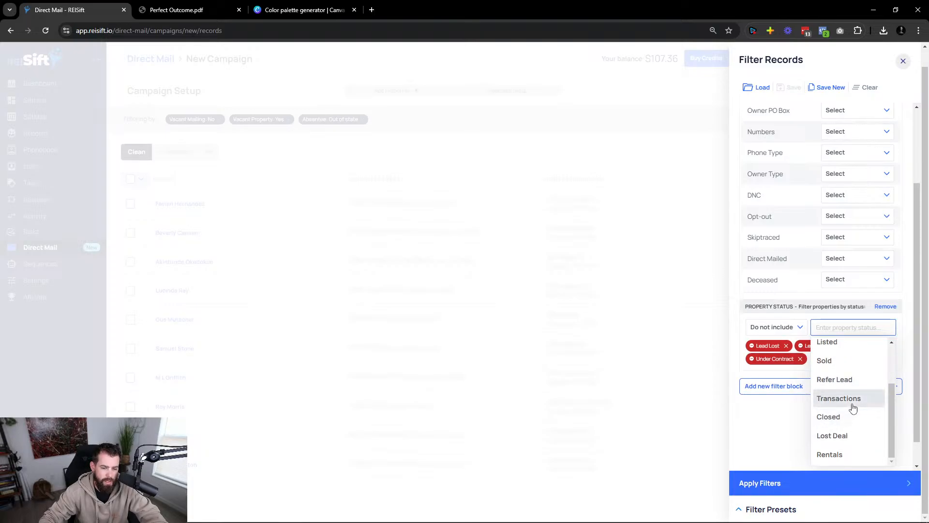
Also exclude the statuses Transactions, Closed, Lost Deal, Rentals, Listed and Sold, and apply the filters.
{"action": "left_click", "coordinate": [853, 405]}
{"action": "left_click", "coordinate": [861, 420]}
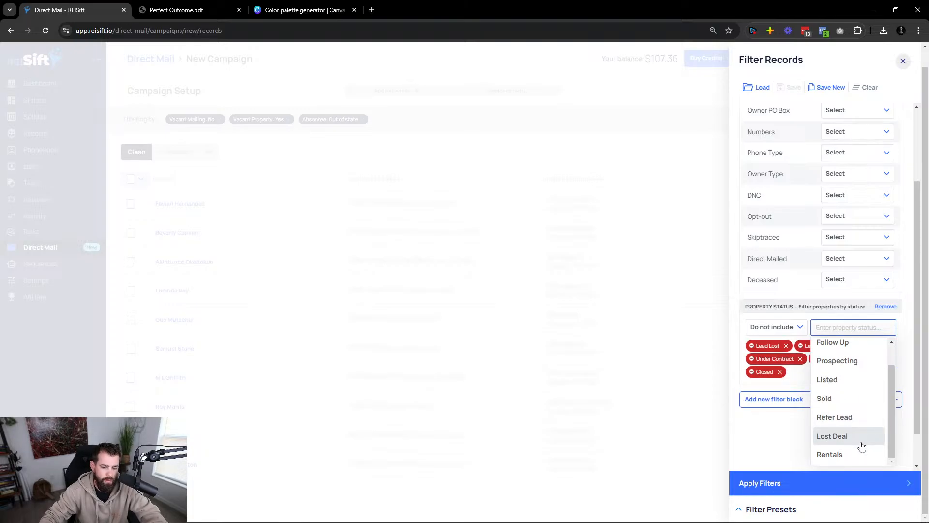
{"action": "left_click", "coordinate": [861, 446]}
{"action": "left_click", "coordinate": [855, 454]}
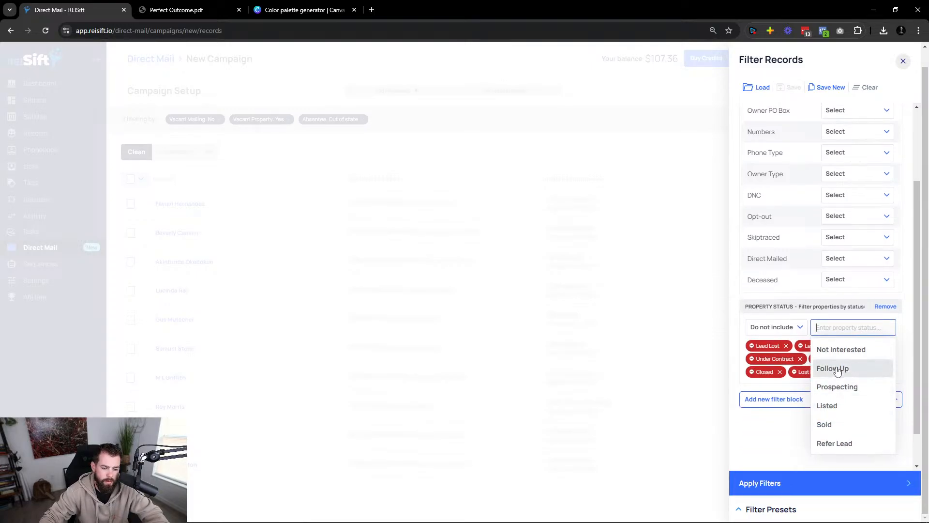
{"action": "left_click", "coordinate": [845, 406]}
{"action": "left_click", "coordinate": [842, 406]}
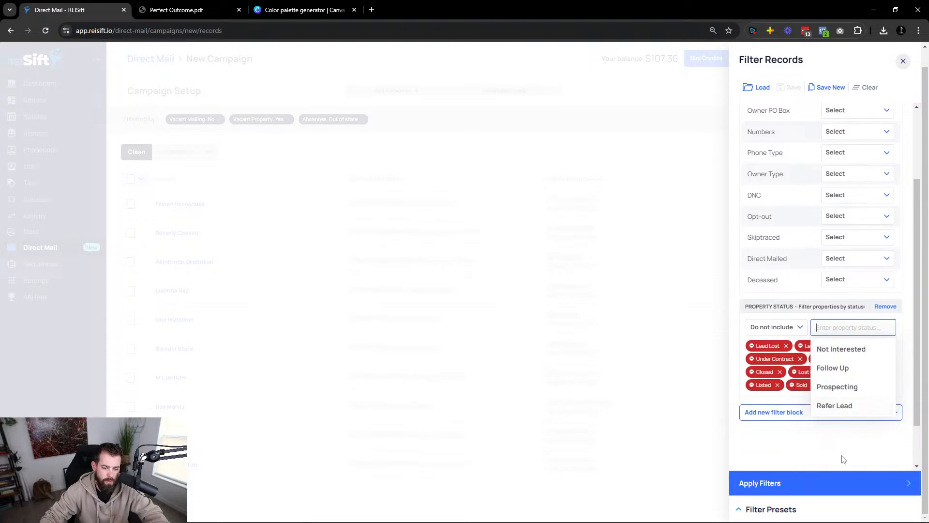
{"action": "left_click", "coordinate": [842, 459]}
{"action": "left_click", "coordinate": [794, 490]}
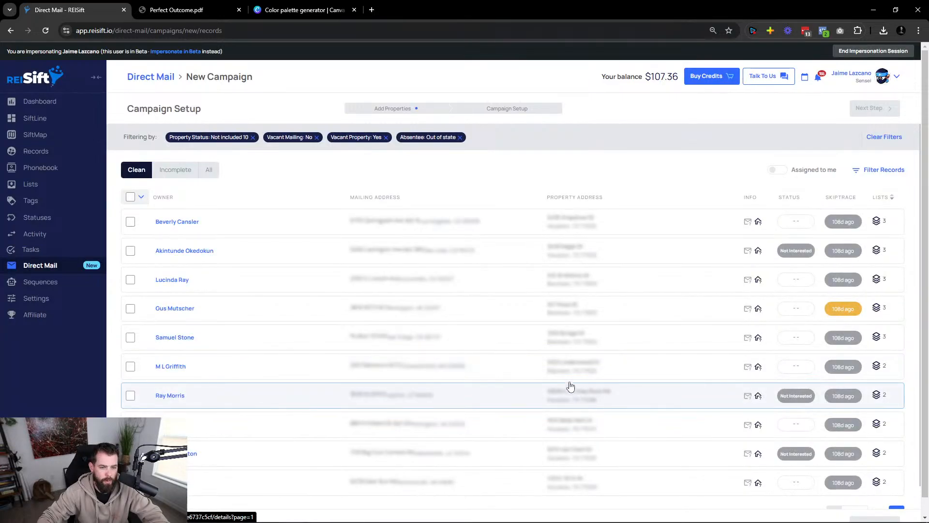
Add all the filtered properties to the campaign and name the campaign "Vacant OOS November 2024".
{"action": "left_click", "coordinate": [142, 197]}
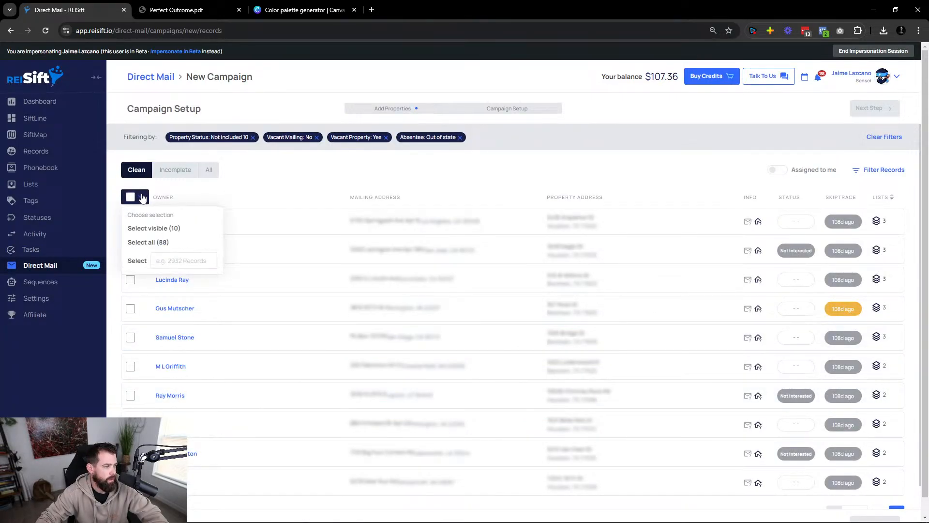
{"action": "left_click", "coordinate": [145, 242]}
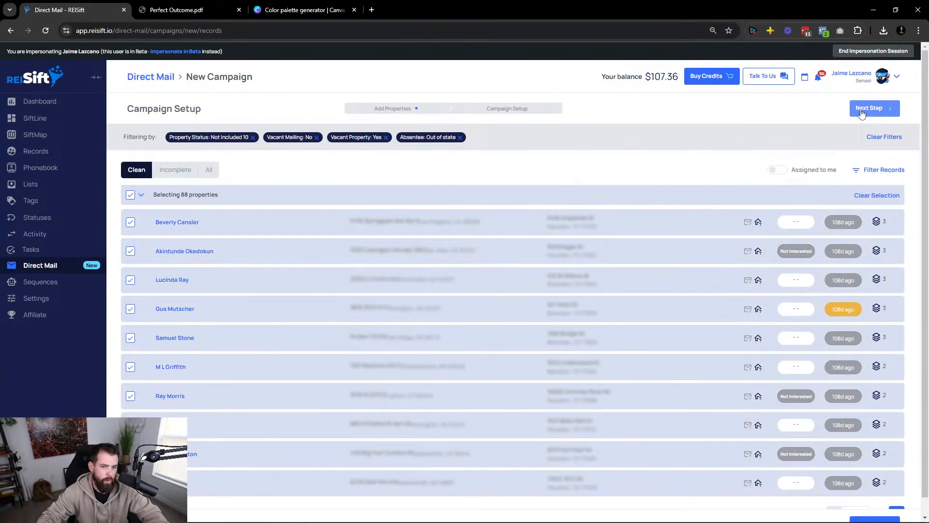
{"action": "left_click", "coordinate": [861, 109]}
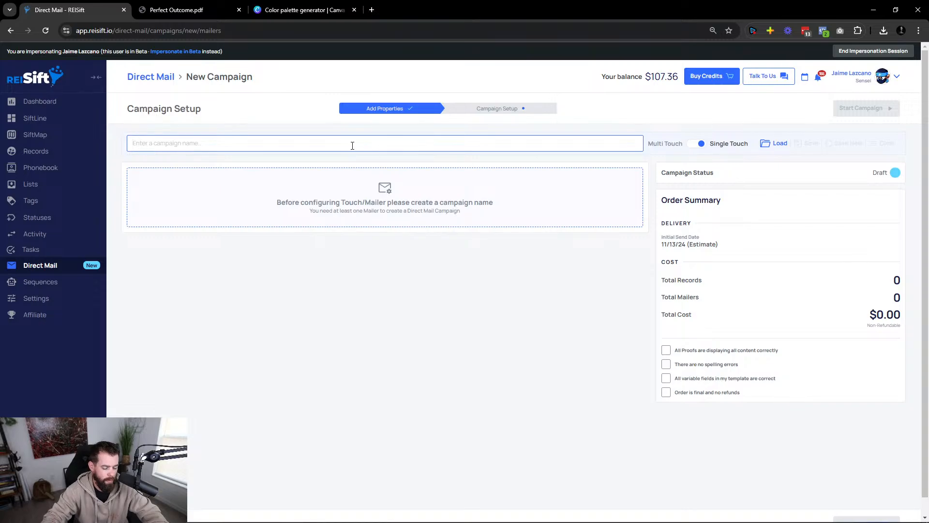
{"action": "type", "text": "Vacant "}
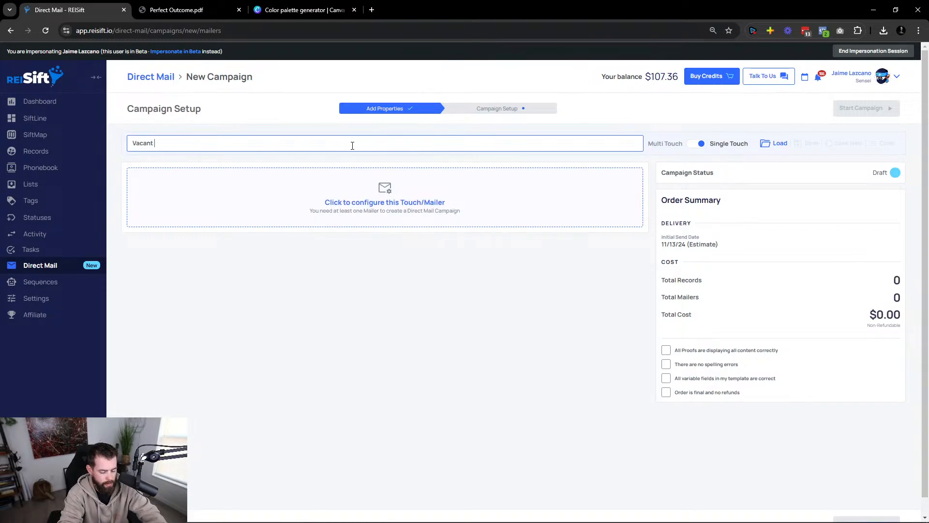
{"action": "type", "text": "OOS November 2024"}
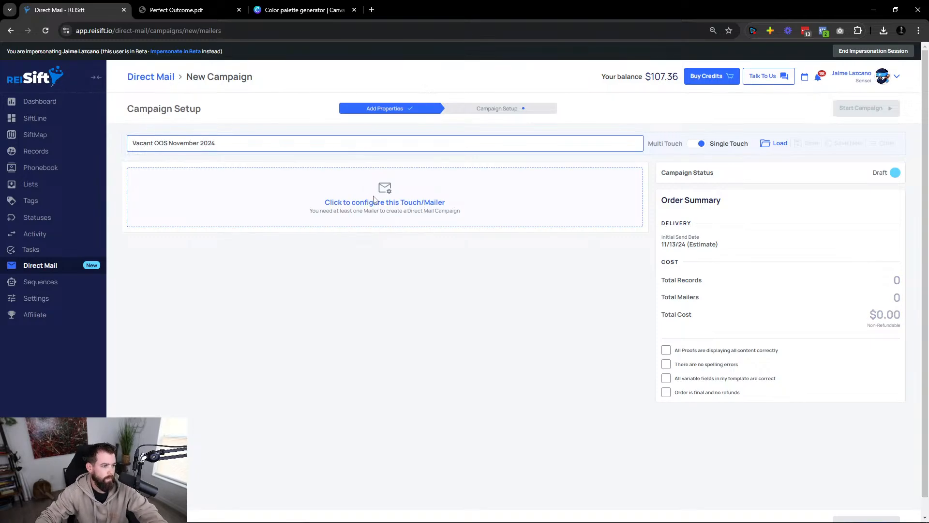
Set up the campaign's mailer with the Perfect Outcome postcard and try to save it with the return and contact information empty.
{"action": "left_click", "coordinate": [374, 199]}
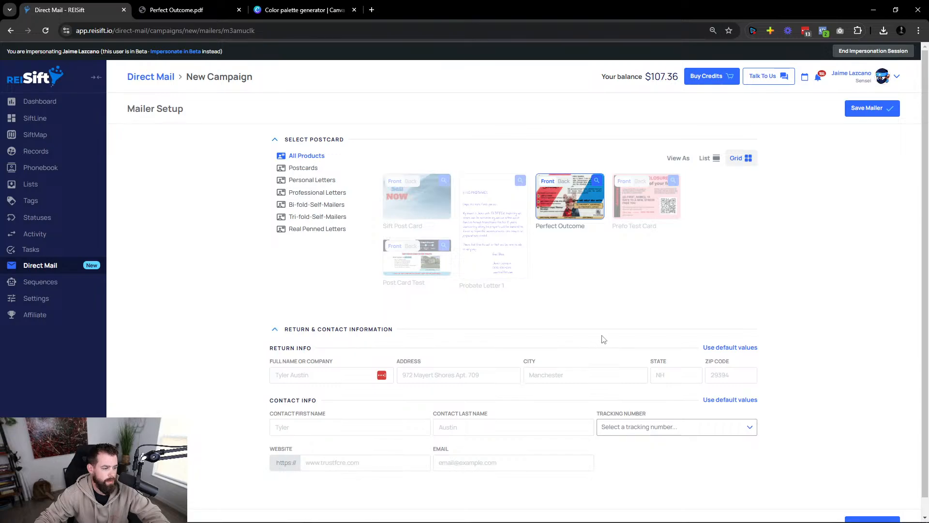
{"action": "scroll", "coordinate": [416, 370], "scroll_direction": "down", "scroll_amount": 1}
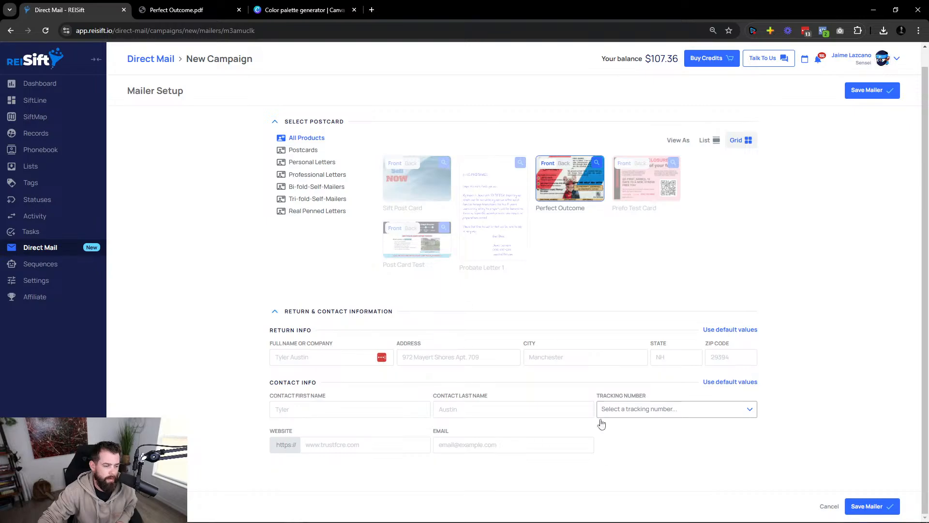
{"action": "left_click", "coordinate": [890, 508]}
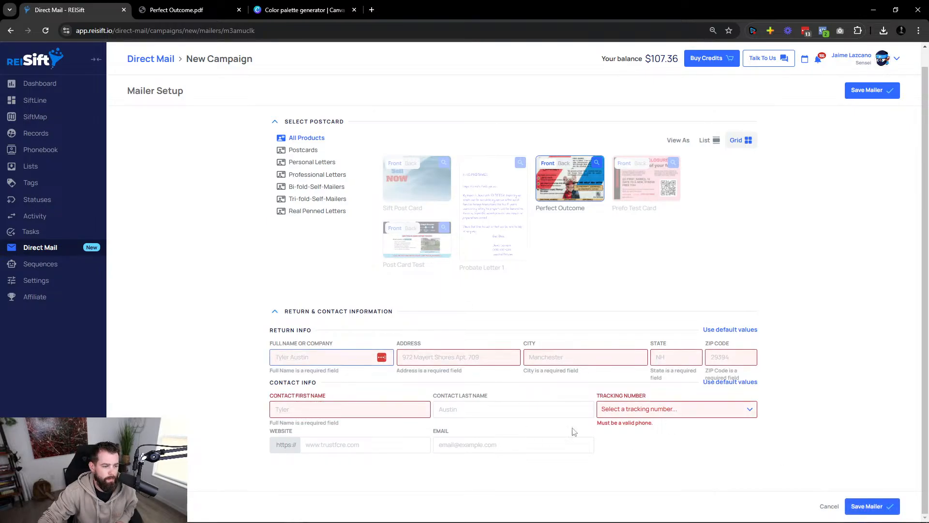
Enter Florida Cash Real Estate, LLC as the mailer's return company and fill in its street address.
{"action": "left_click", "coordinate": [296, 357]}
{"action": "left_click", "coordinate": [334, 381]}
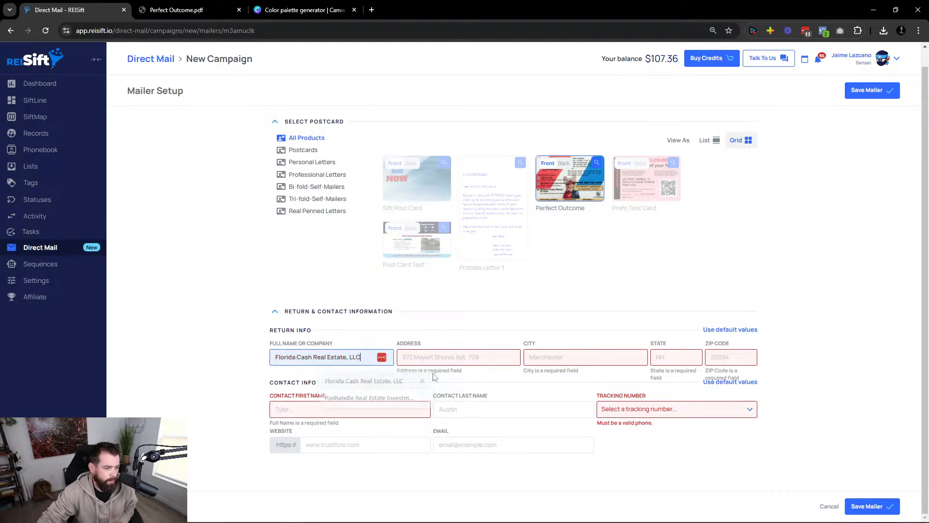
{"action": "left_click", "coordinate": [448, 359]}
{"action": "left_click", "coordinate": [492, 380]}
Fill in the city, state and ZIP code of the mailer's return address.
{"action": "left_click", "coordinate": [578, 357]}
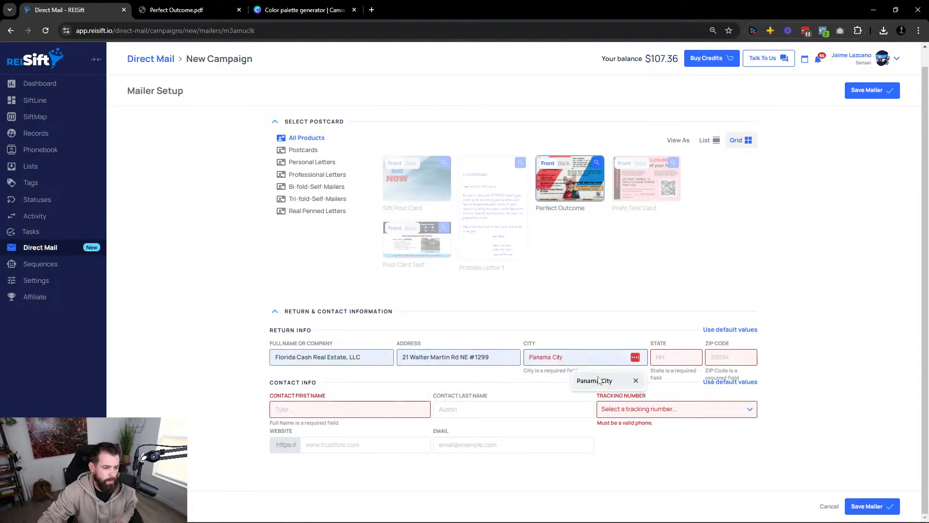
{"action": "type", "text": "Fort"}
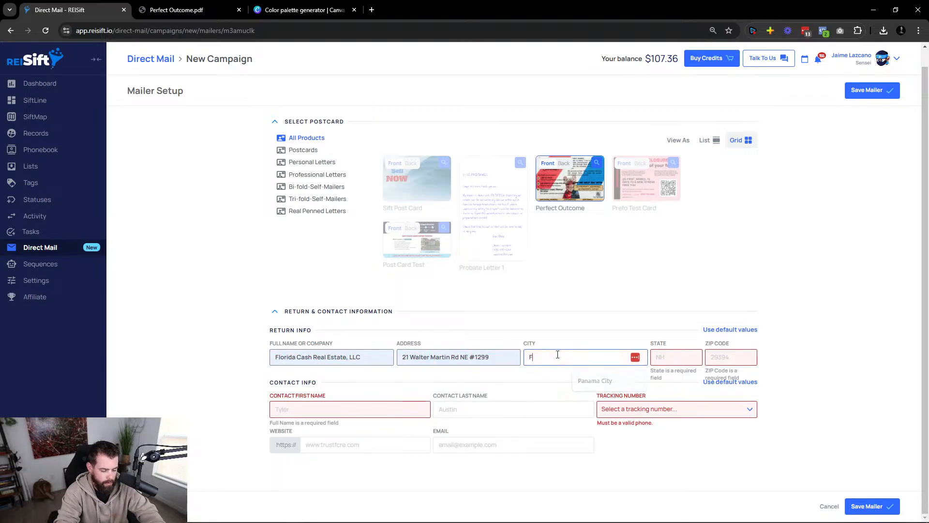
{"action": "key", "text": "BackSpace"}
{"action": "key", "text": "BackSpace"}
{"action": "key", "text": "BackSpace"}
{"action": "key", "text": "BackSpace"}
{"action": "type", "text": "FWB"}
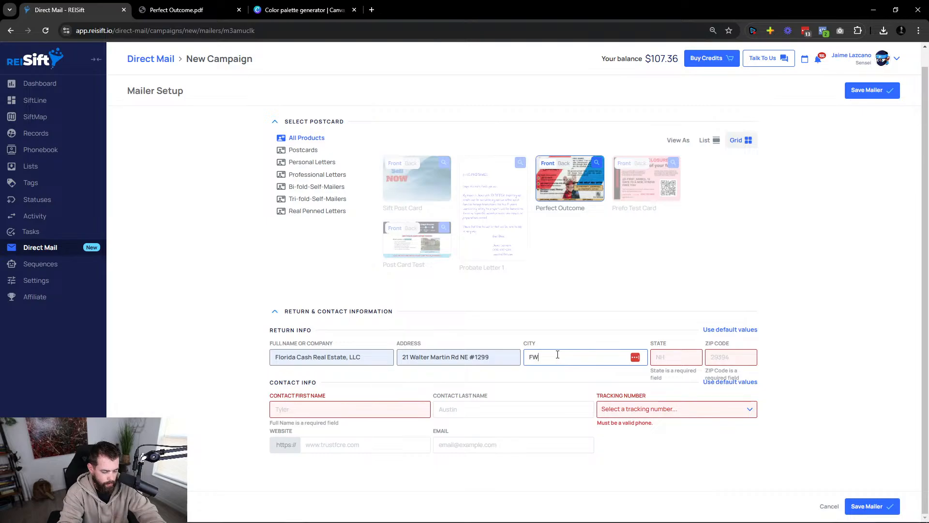
{"action": "key", "text": "Tab"}
{"action": "type", "text": "FL"}
{"action": "key", "text": "Tab"}
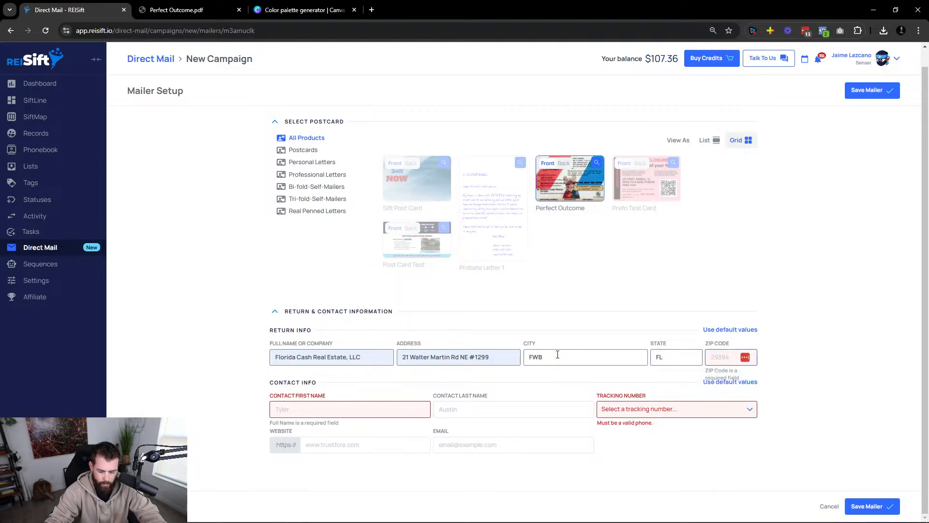
{"action": "type", "text": "32547"}
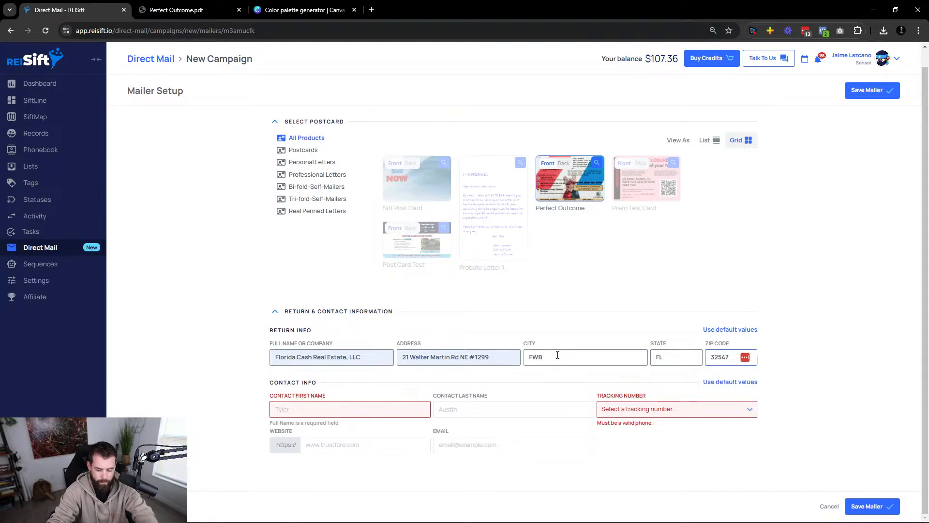
{"action": "key", "text": "BackSpace"}
{"action": "type", "text": "9"}
Enter the contact's first and last name in separate fields and choose the smrtDialer tracking number.
{"action": "left_click", "coordinate": [280, 409]}
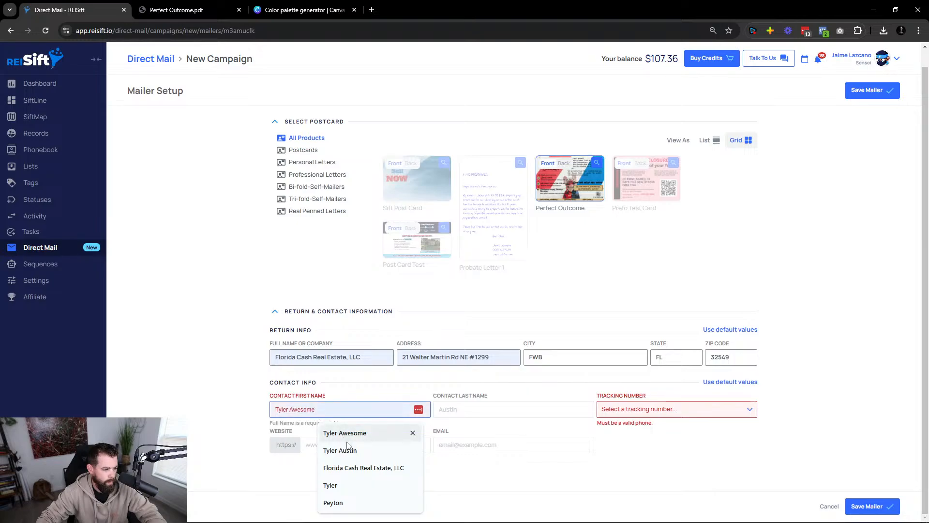
{"action": "left_click", "coordinate": [349, 445]}
{"action": "double_click", "coordinate": [304, 409]}
{"action": "key", "text": "ctrl+x"}
{"action": "left_click", "coordinate": [465, 411]}
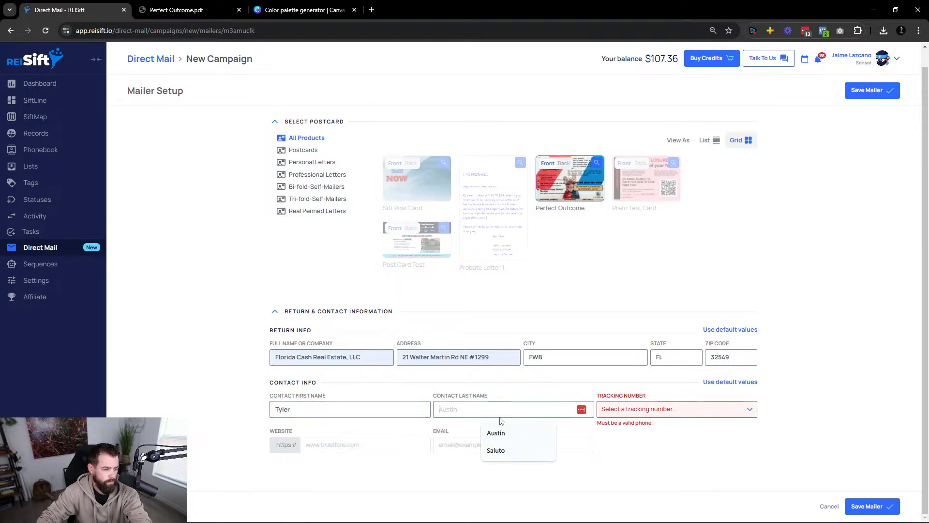
{"action": "key", "text": "ctrl+v"}
{"action": "left_click", "coordinate": [642, 411]}
{"action": "left_click", "coordinate": [668, 448]}
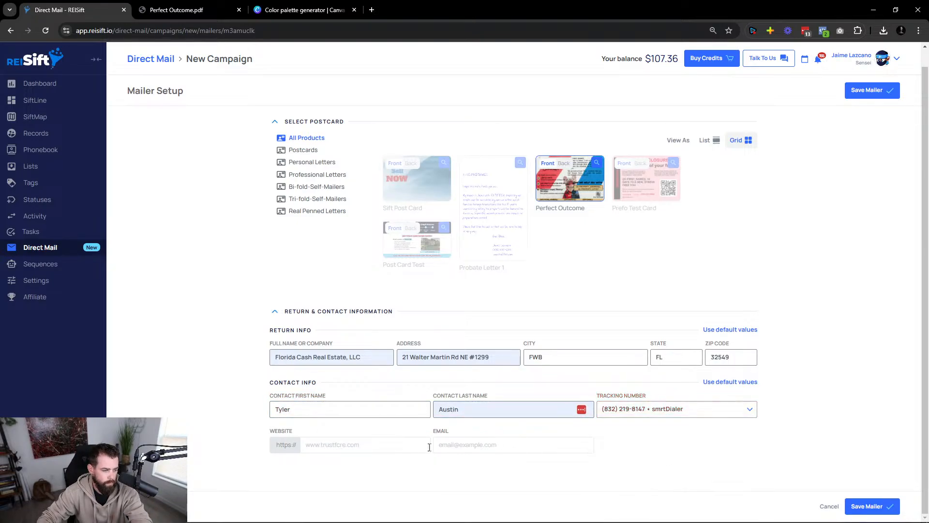
{"action": "left_click", "coordinate": [379, 444]}
{"action": "left_click", "coordinate": [380, 386]}
{"action": "left_click", "coordinate": [499, 445]}
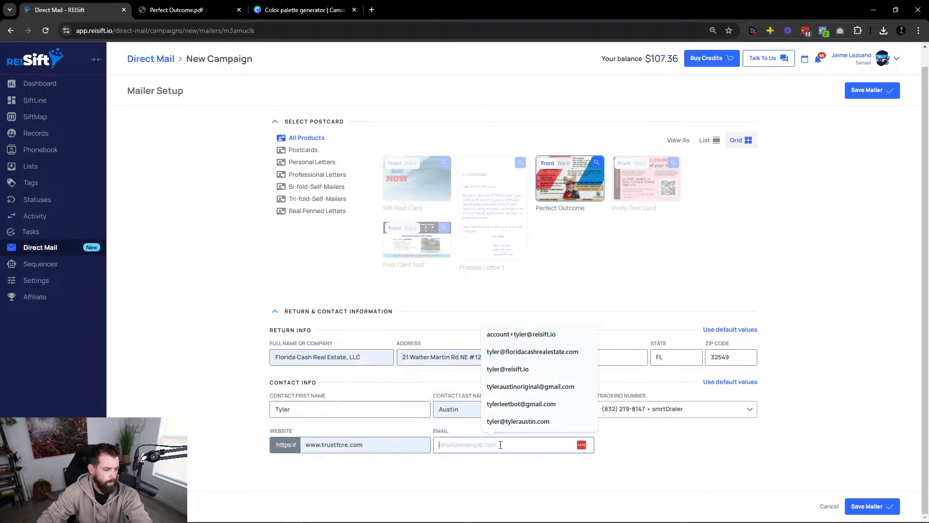
{"action": "left_click", "coordinate": [551, 351]}
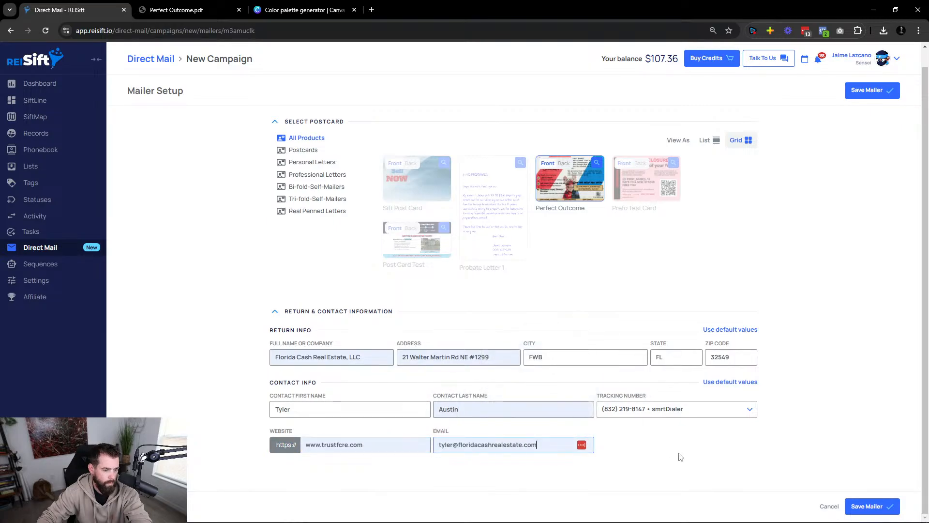
{"action": "left_click", "coordinate": [872, 506]}
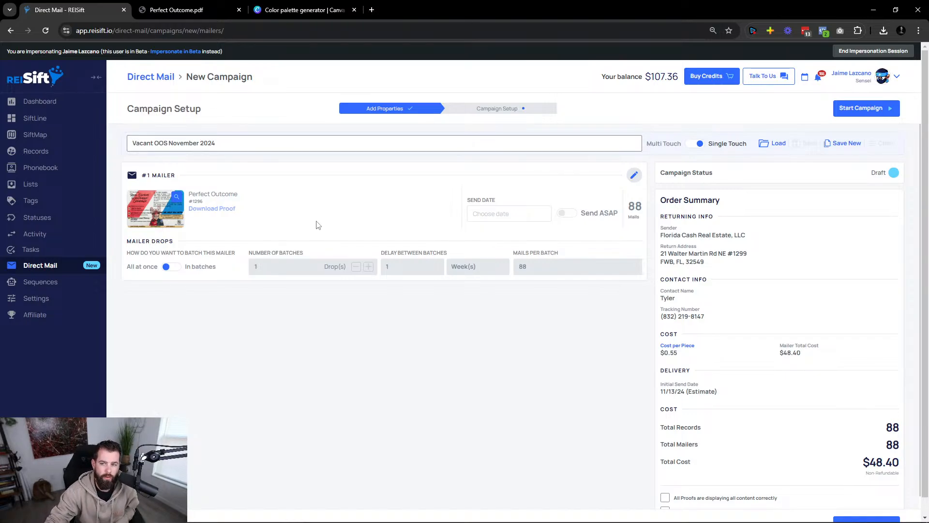
Review both sides of the mailer's downloaded proof, close it and cancel the campaign setup.
{"action": "left_click", "coordinate": [774, 56]}
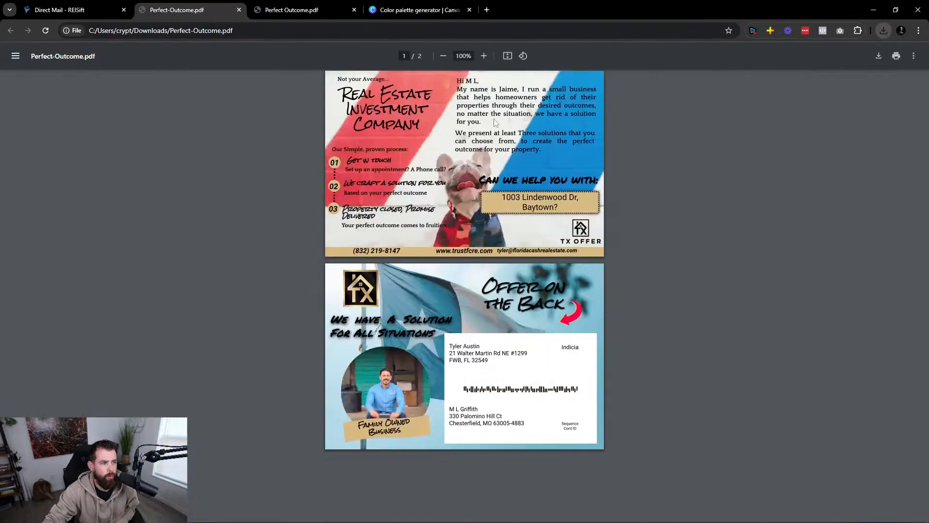
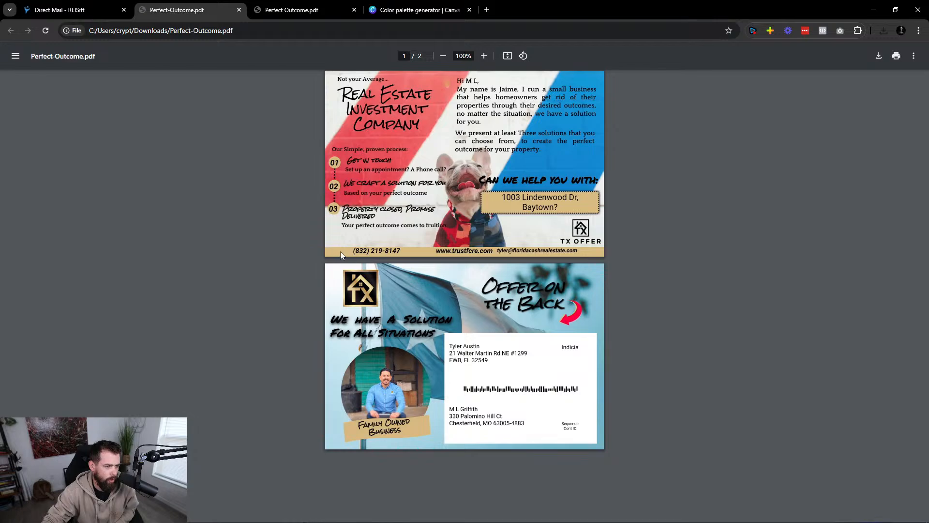
{"action": "left_click", "coordinate": [239, 10]}
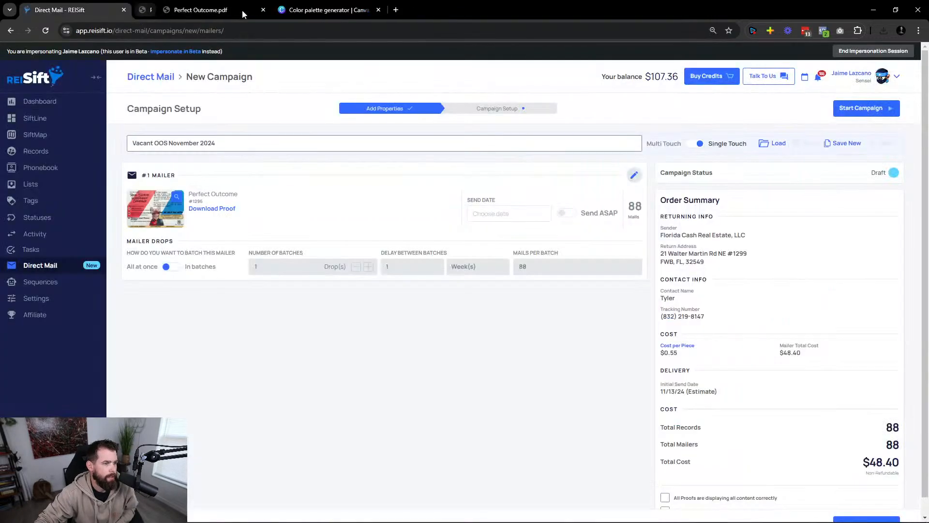
{"action": "scroll", "coordinate": [884, 455], "scroll_direction": "down", "scroll_amount": 3}
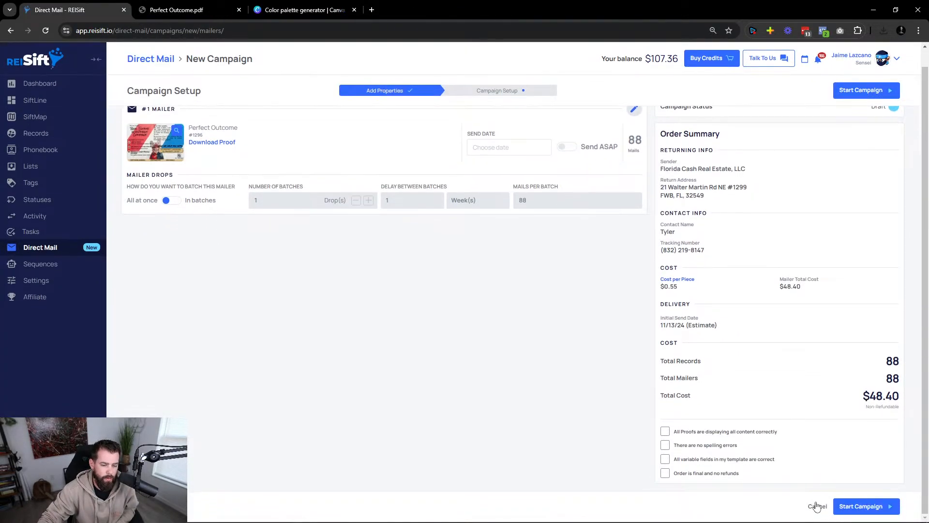
{"action": "left_click", "coordinate": [817, 504]}
Open the Perfect Outcome postcard for editing from the saved mail designs.
{"action": "left_click", "coordinate": [222, 106]}
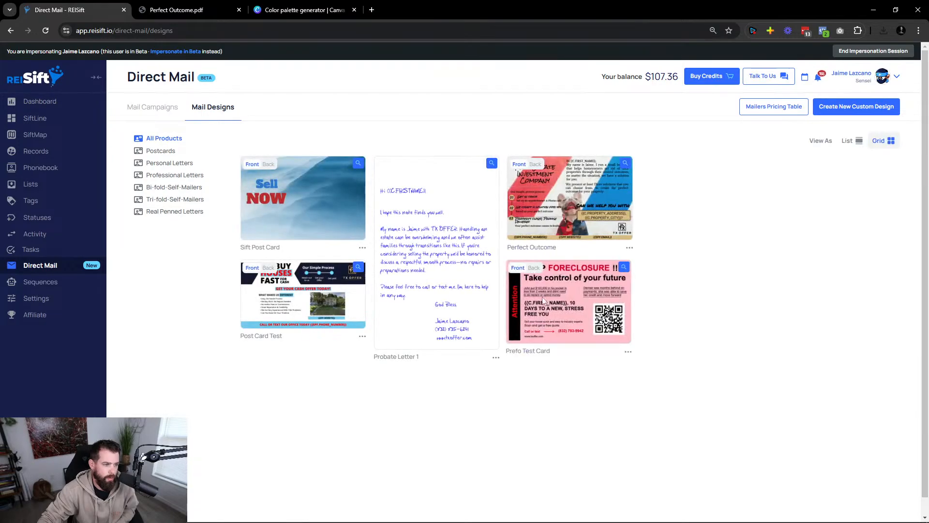
{"action": "left_click", "coordinate": [629, 248]}
{"action": "left_click", "coordinate": [596, 205]}
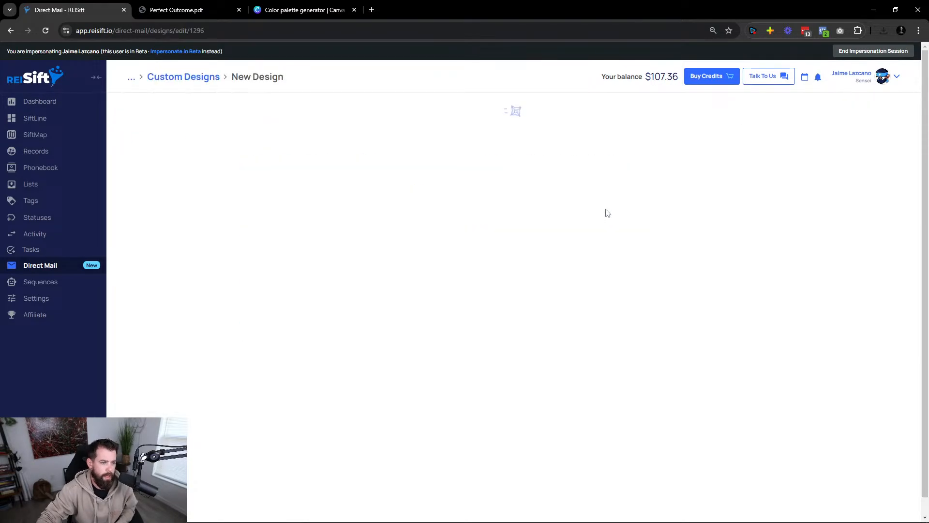
Delete the email field from the footer band on the postcard's front and space out the phone number and website fields.
{"action": "scroll", "coordinate": [442, 344], "scroll_direction": "down", "scroll_amount": 5}
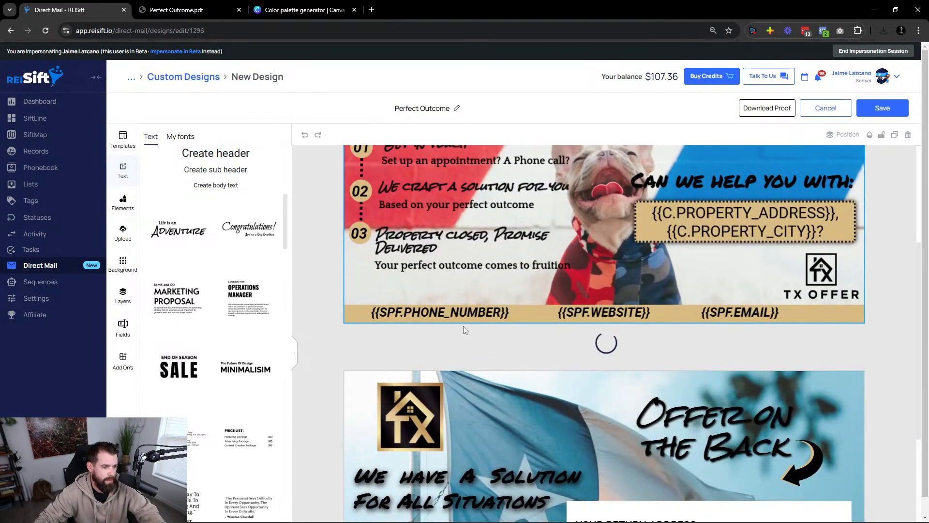
{"action": "left_click", "coordinate": [446, 314]}
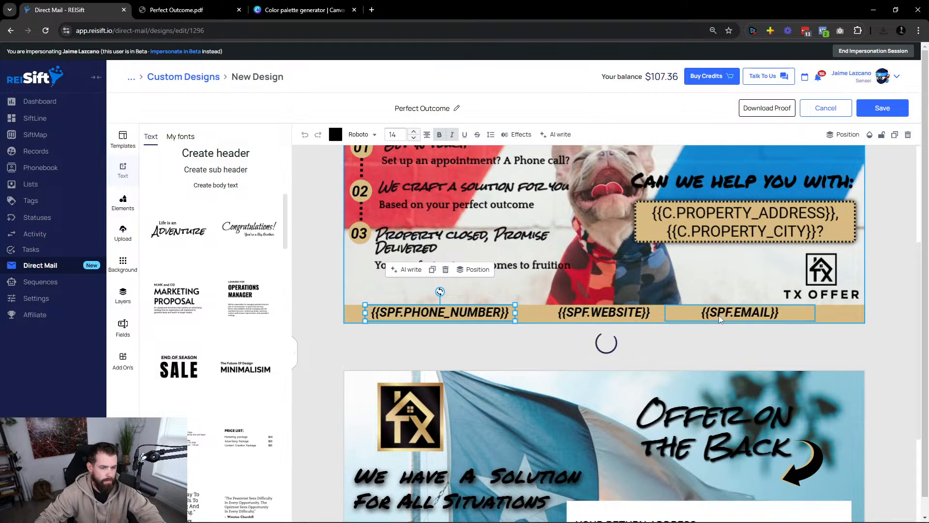
{"action": "left_click_drag", "start_coordinate": [719, 319], "coordinate": [731, 319]}
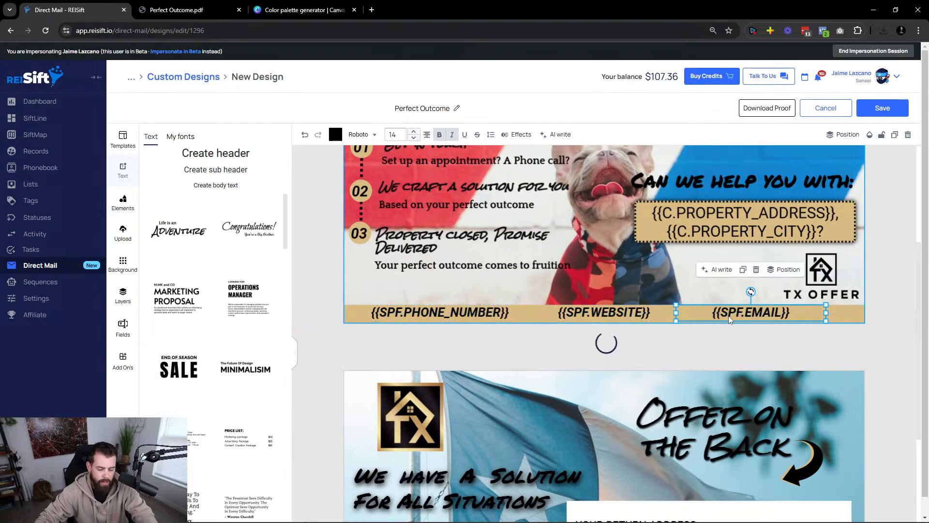
{"action": "key", "text": "Delete"}
{"action": "left_click_drag", "start_coordinate": [635, 315], "coordinate": [733, 318]}
{"action": "left_click", "coordinate": [508, 312]}
{"action": "left_click_drag", "start_coordinate": [508, 312], "coordinate": [540, 312]}
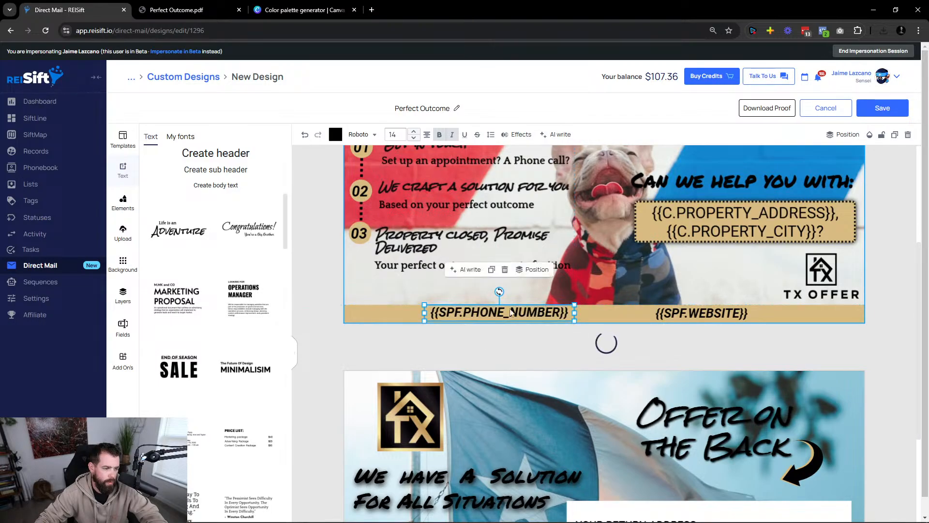
Extend the tan footer band upward to make it taller and shrink the TX Offer logo to fit above it.
{"action": "left_click", "coordinate": [399, 310]}
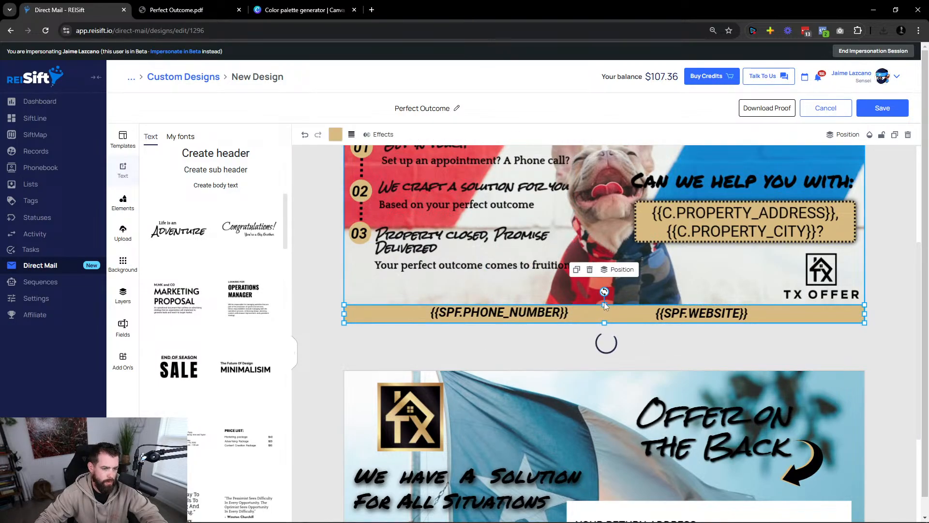
{"action": "left_click_drag", "start_coordinate": [605, 304], "coordinate": [605, 298]}
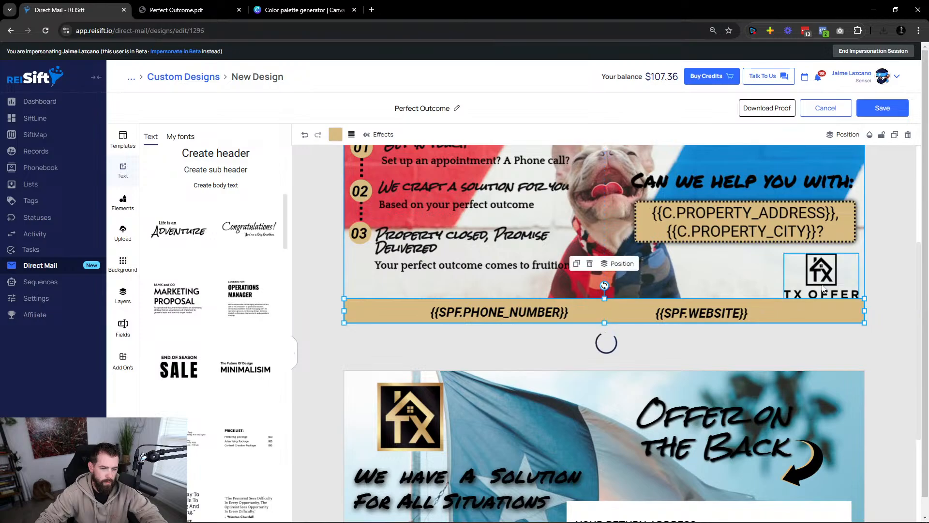
{"action": "left_click", "coordinate": [796, 261]}
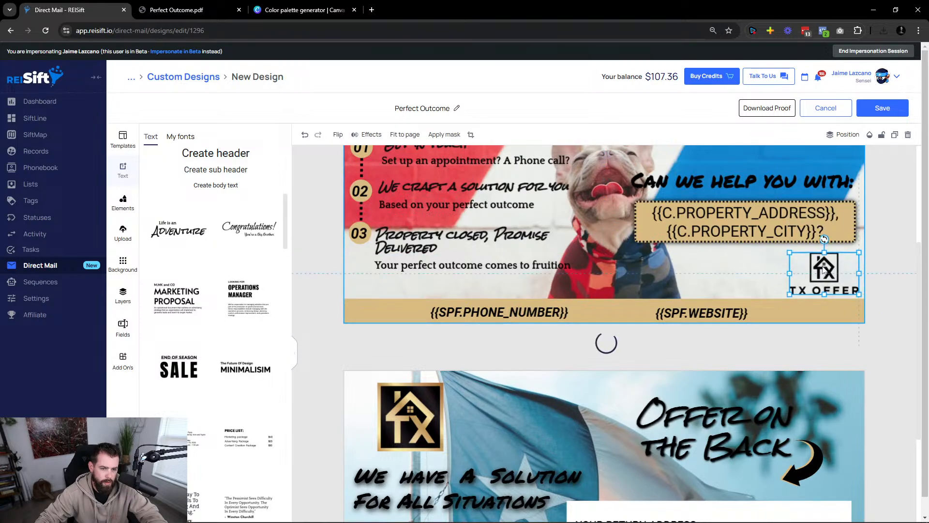
Move the phone number and website fields up and align them with each other in the footer band.
{"action": "scroll", "coordinate": [506, 265], "scroll_direction": "down", "scroll_amount": 4}
{"action": "scroll", "coordinate": [549, 345], "scroll_direction": "up", "scroll_amount": 4}
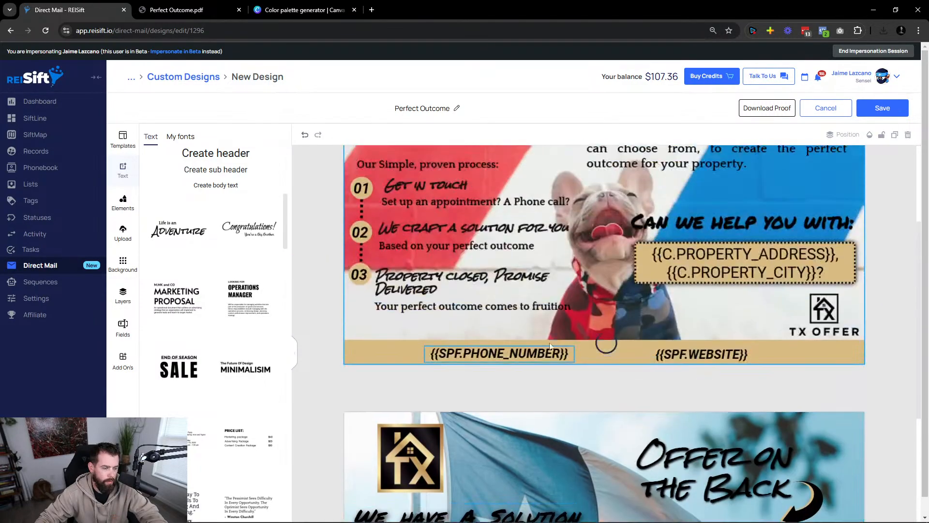
{"action": "left_click", "coordinate": [507, 357]}
{"action": "left_click", "coordinate": [702, 352]}
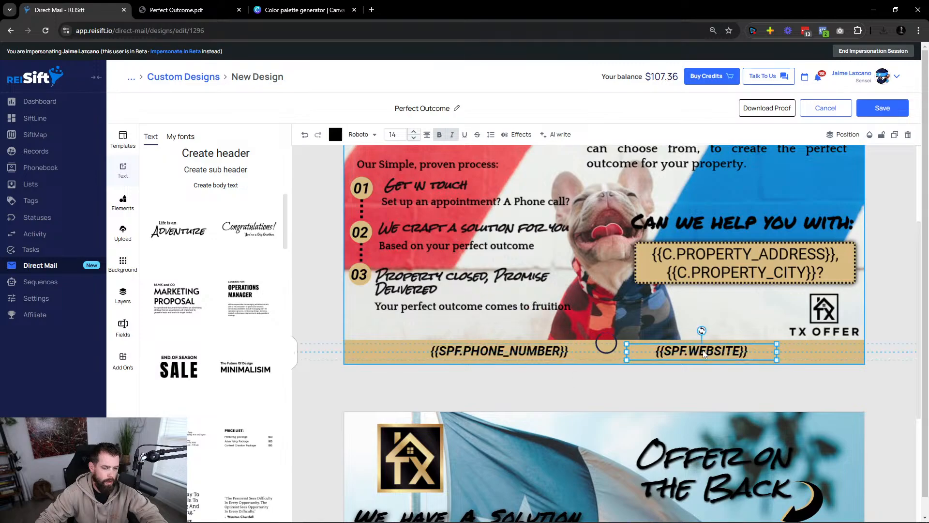
{"action": "left_click", "coordinate": [353, 381]}
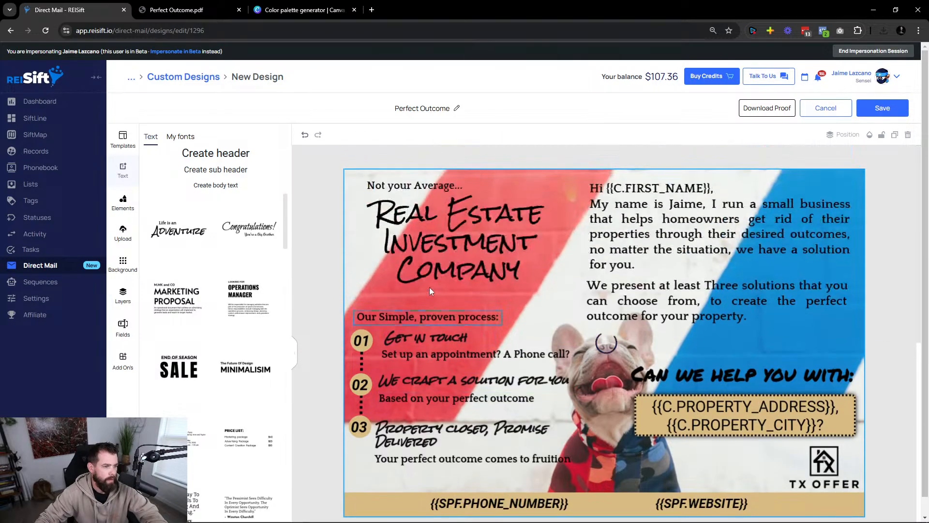
Copy the "Get in touch" heading down to the footer band and change the copy's text to "Call or Text".
{"action": "scroll", "coordinate": [429, 286], "scroll_direction": "up", "scroll_amount": 3}
{"action": "left_click_drag", "start_coordinate": [422, 337], "coordinate": [400, 495]}
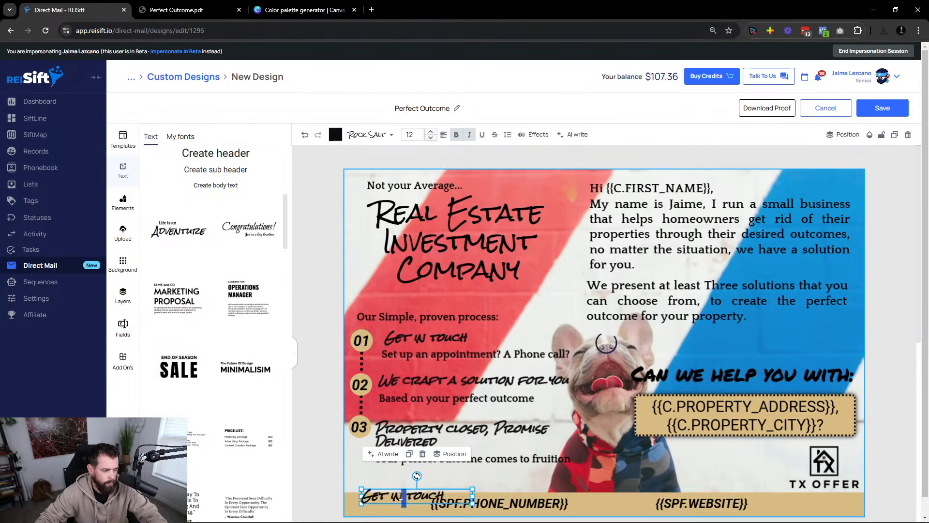
{"action": "double_click", "coordinate": [401, 496]}
{"action": "type", "text": "Call or T"}
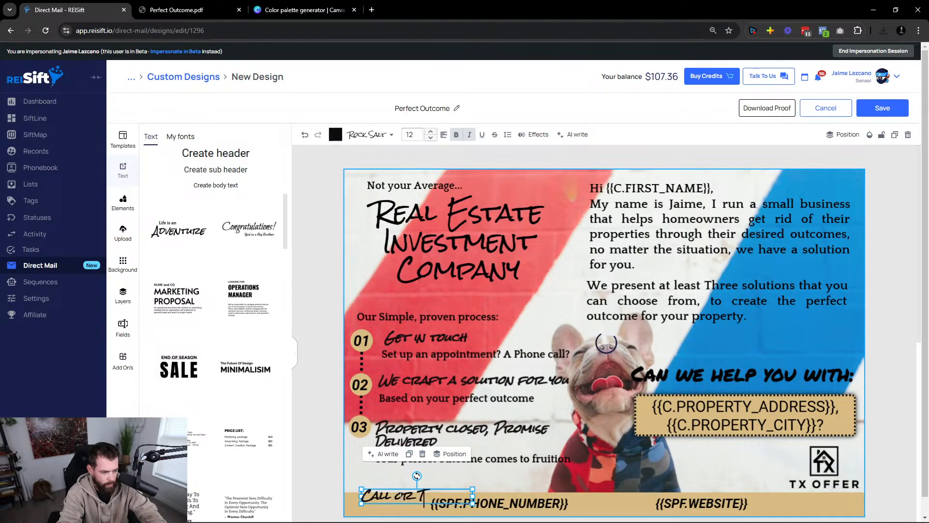
{"action": "type", "text": "ext"}
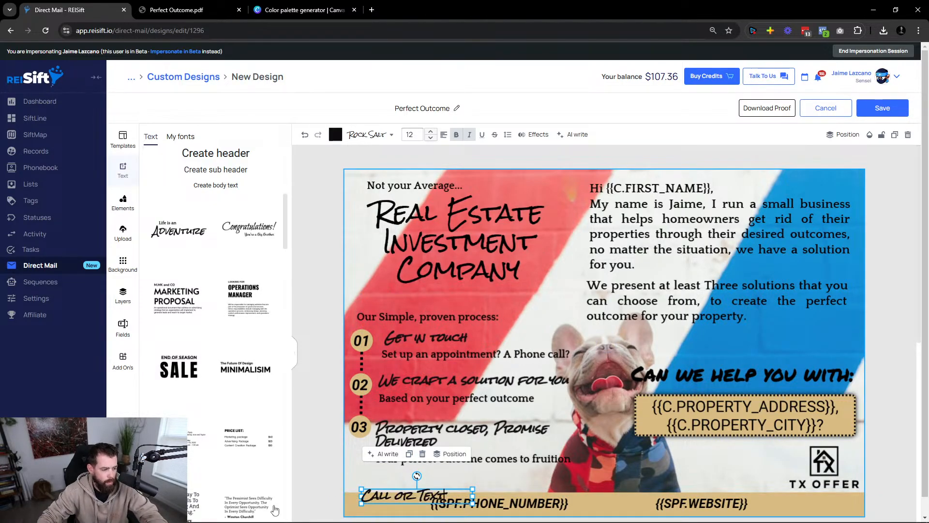
{"action": "key", "text": "Escape"}
Reduce the "Call or Text" label to font size 10 and position it in the footer band just before the phone number.
{"action": "left_click_drag", "start_coordinate": [393, 492], "coordinate": [381, 500]}
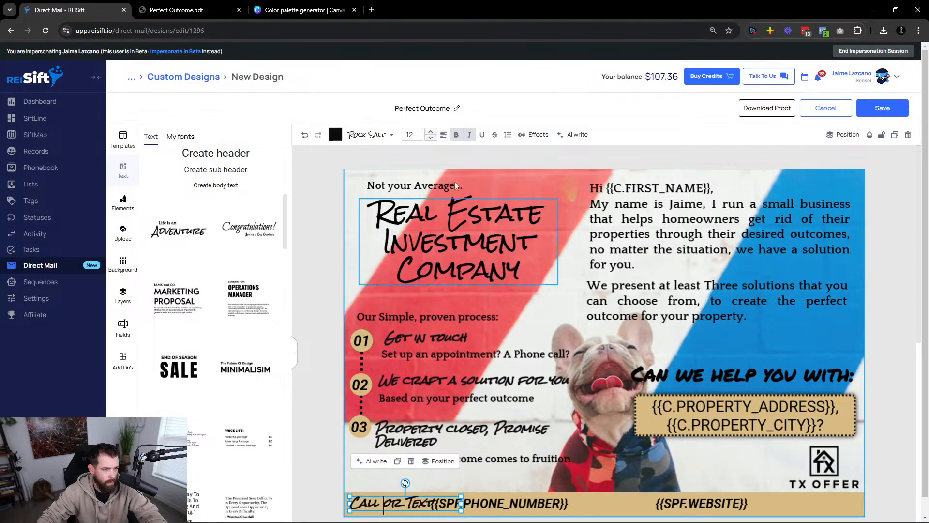
{"action": "left_click", "coordinate": [430, 138]}
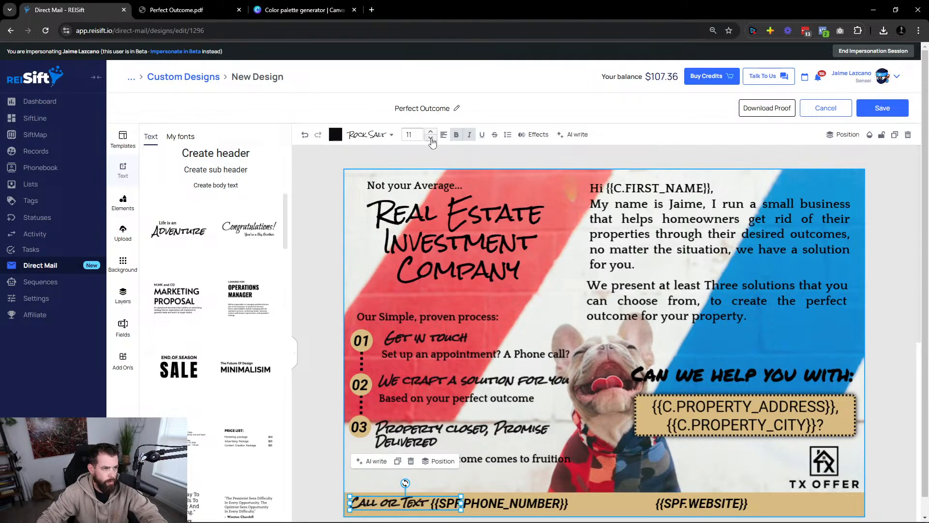
{"action": "left_click", "coordinate": [430, 138]}
{"action": "left_click", "coordinate": [315, 454]}
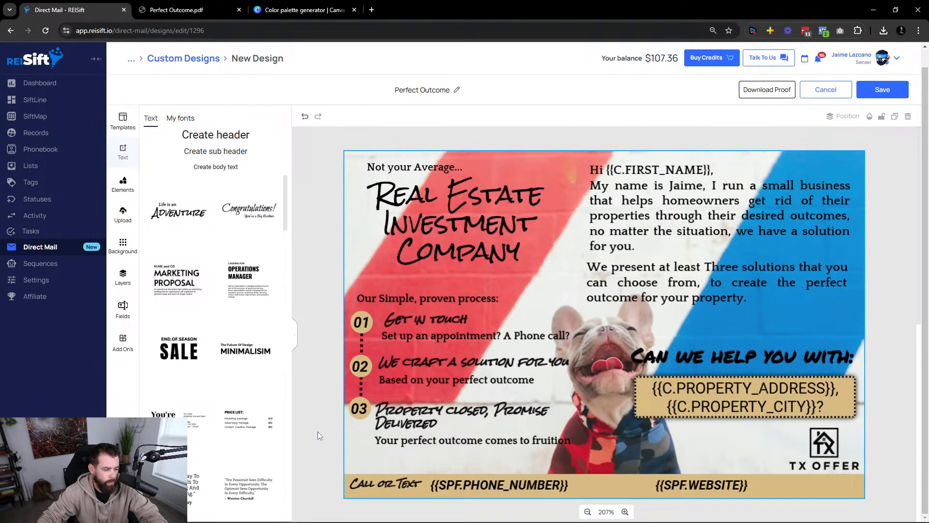
{"action": "scroll", "coordinate": [404, 407], "scroll_direction": "down", "scroll_amount": 2}
{"action": "left_click_drag", "start_coordinate": [389, 387], "coordinate": [393, 391]}
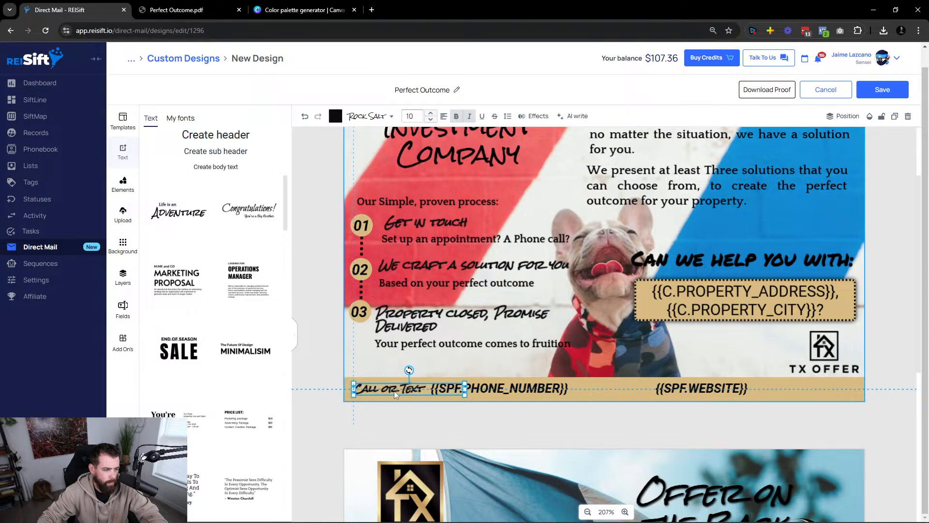
Copy the "Call or Text" label to just before the website field in the footer band and change the copy's text to "Visit".
{"action": "left_click", "coordinate": [482, 389]}
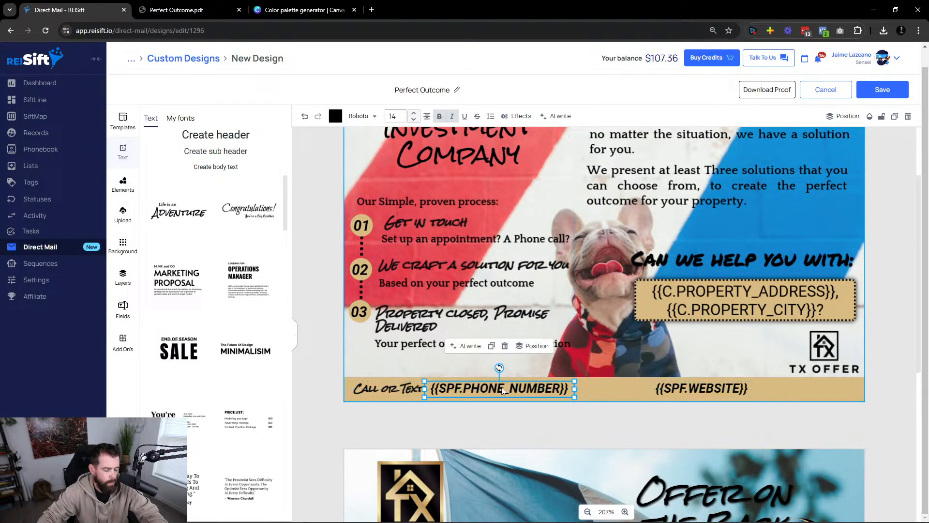
{"action": "left_click", "coordinate": [388, 393]}
{"action": "left_click_drag", "start_coordinate": [388, 393], "coordinate": [612, 390]}
{"action": "double_click", "coordinate": [613, 390]}
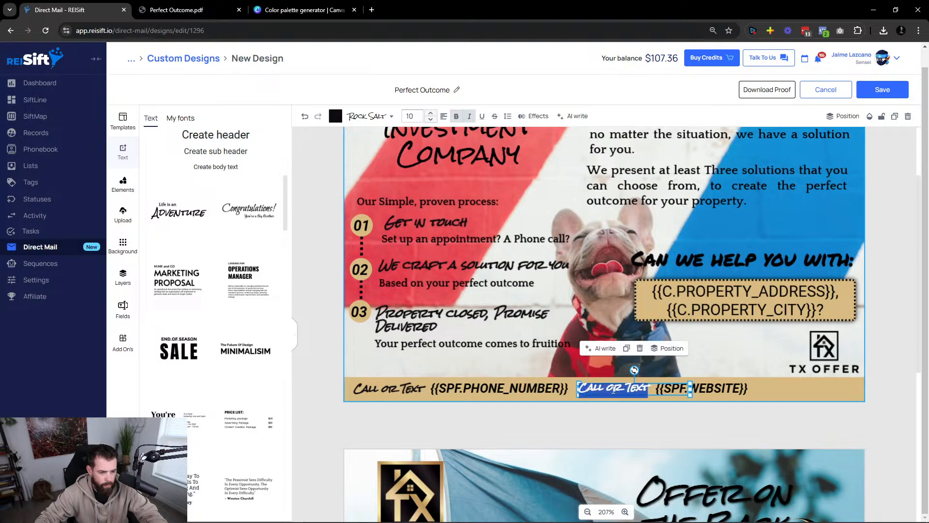
{"action": "type", "text": "Vis"}
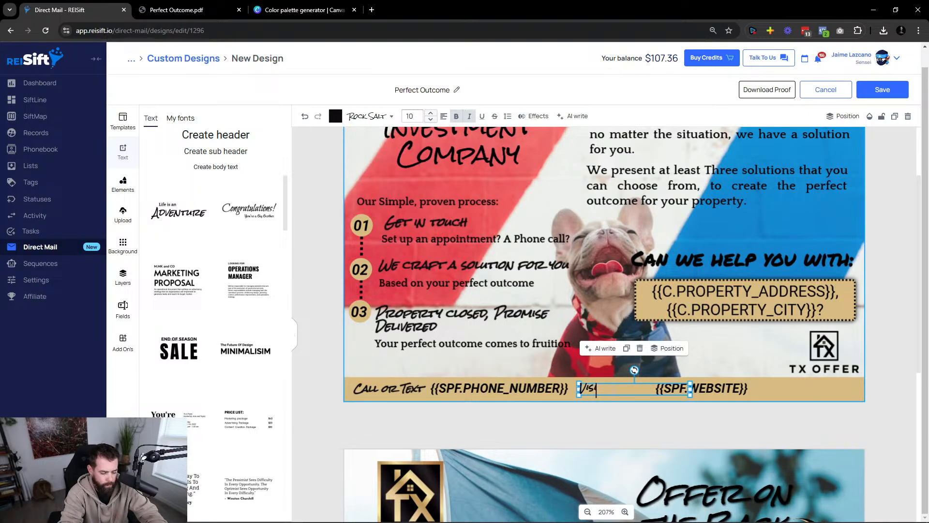
{"action": "type", "text": "t usit u"}
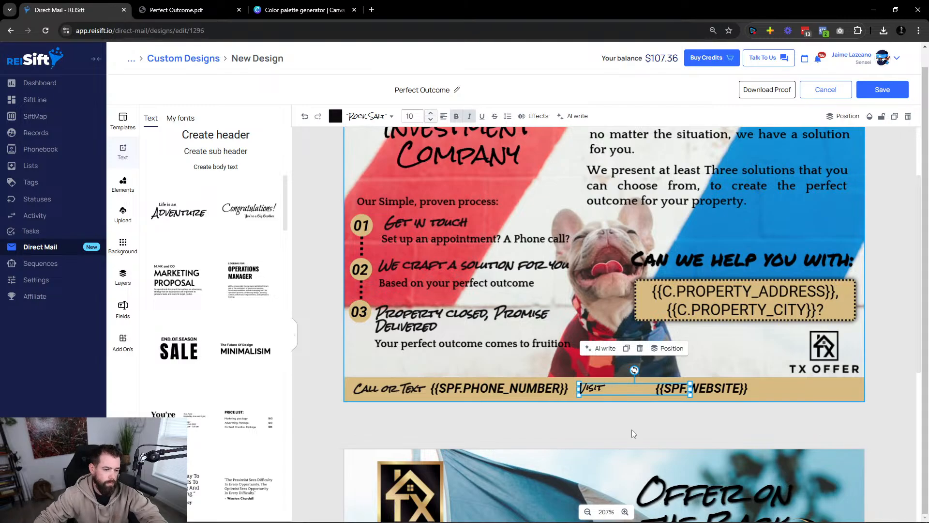
Narrow the "Visit" label's text box, add a colon to the text and position it directly before the website field.
{"action": "scroll", "coordinate": [633, 433], "scroll_direction": "down", "scroll_amount": 6}
{"action": "scroll", "coordinate": [708, 298], "scroll_direction": "up", "scroll_amount": 4}
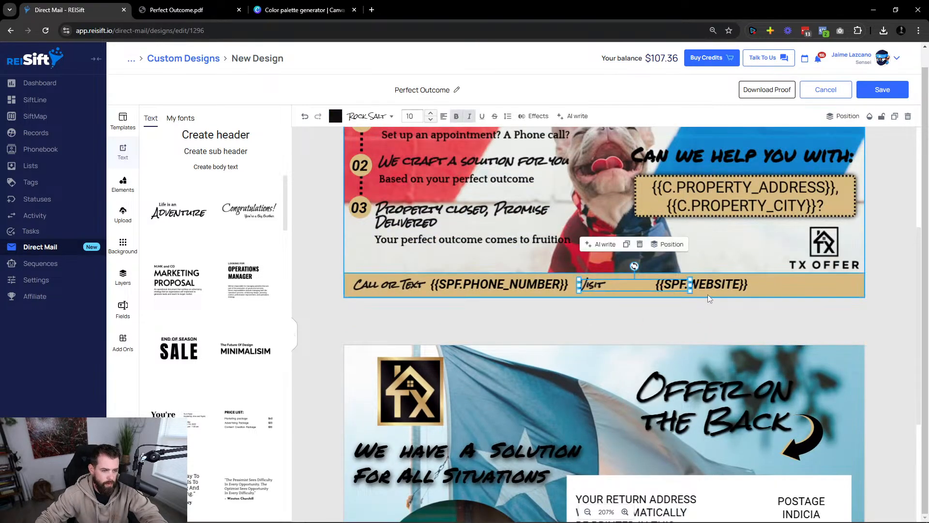
{"action": "left_click_drag", "start_coordinate": [690, 286], "coordinate": [611, 289]}
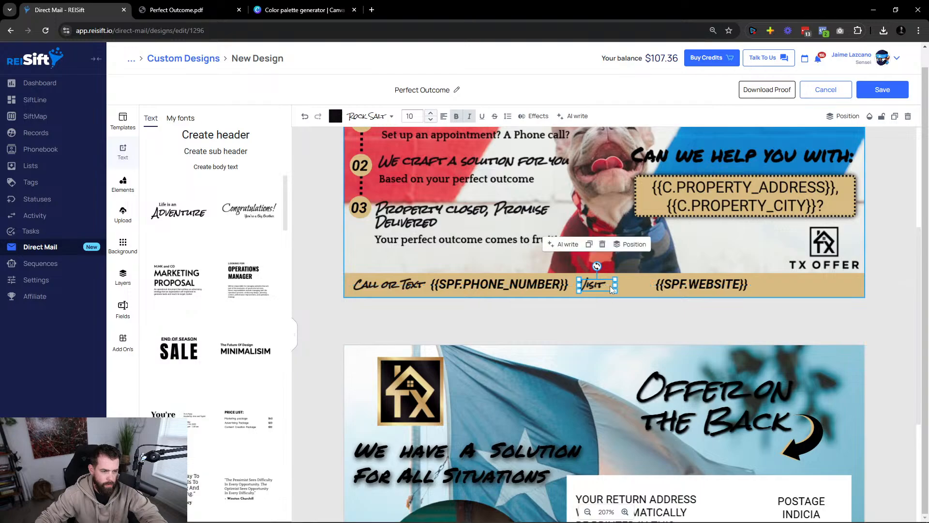
{"action": "double_click", "coordinate": [611, 288]}
{"action": "type", "text": ":"}
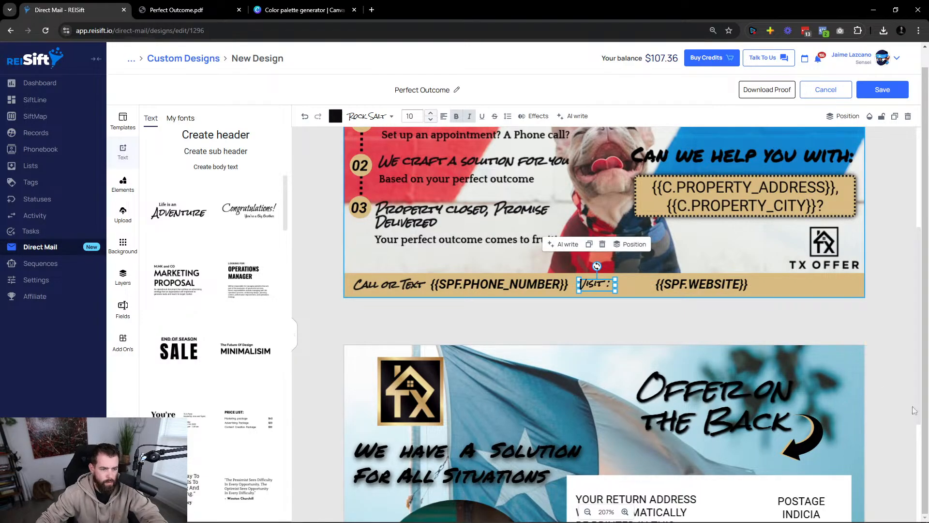
{"action": "left_click_drag", "start_coordinate": [597, 285], "coordinate": [644, 284]}
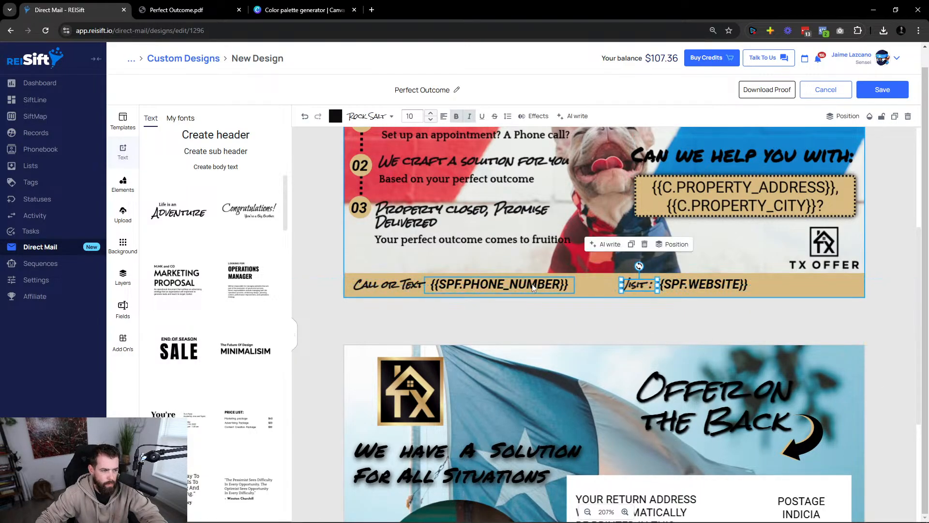
Add a colon to the "Call or Text" label, narrowing its text box, and nudge the phone number field slightly away from it.
{"action": "double_click", "coordinate": [424, 283]}
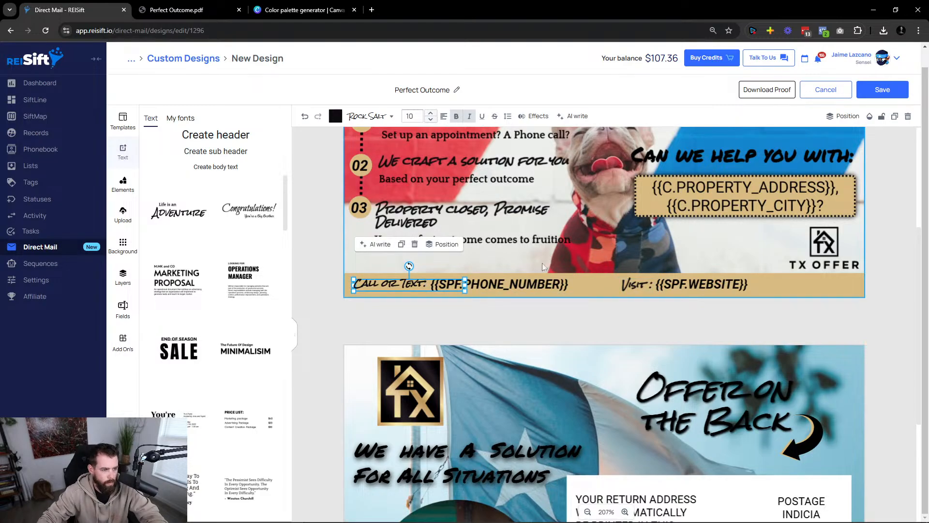
{"action": "left_click_drag", "start_coordinate": [465, 285], "coordinate": [430, 285]}
{"action": "left_click", "coordinate": [482, 287]}
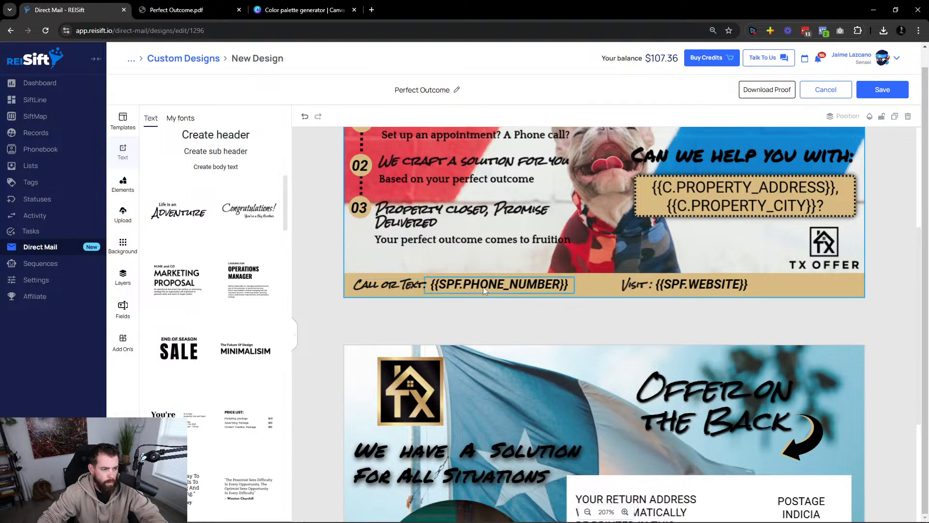
{"action": "left_click", "coordinate": [694, 322]}
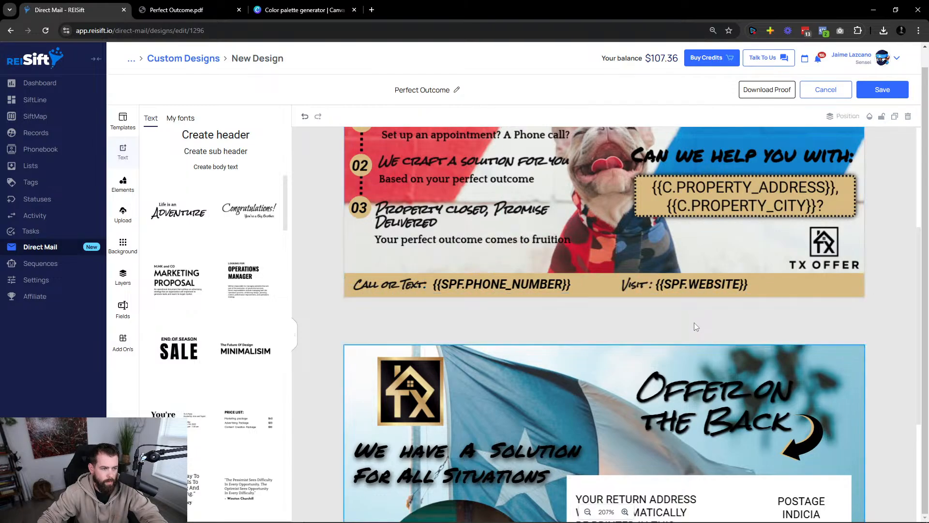
Download a new proof of the postcard and check the footer labels in the resulting PDF.
{"action": "scroll", "coordinate": [694, 322], "scroll_direction": "up", "scroll_amount": 4}
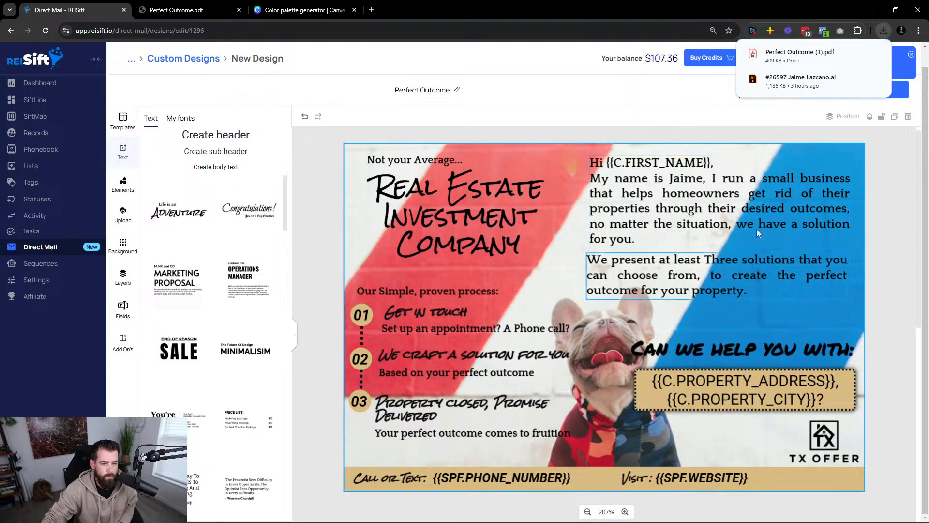
{"action": "left_click", "coordinate": [799, 54]}
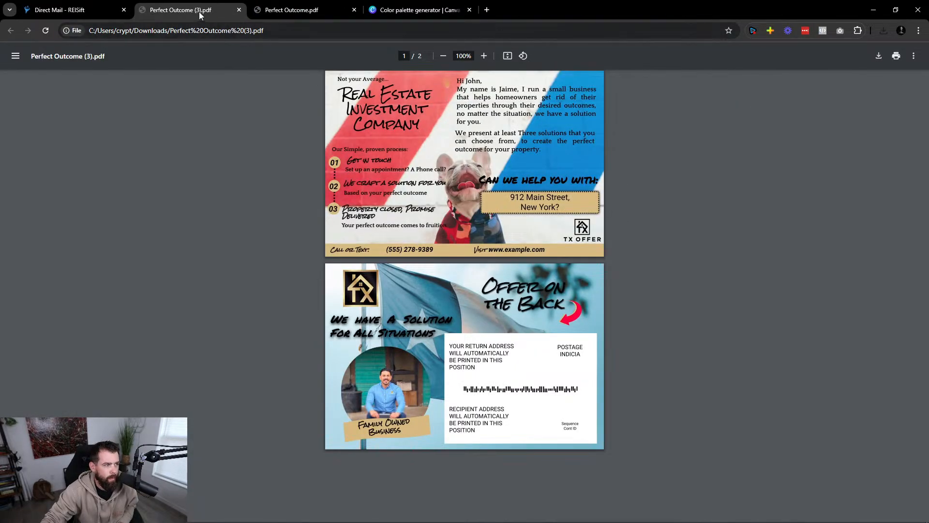
{"action": "left_click", "coordinate": [72, 10]}
Narrow the phone number field's text box and shift the website field slightly away from the "Visit :" label.
{"action": "left_click", "coordinate": [434, 479]}
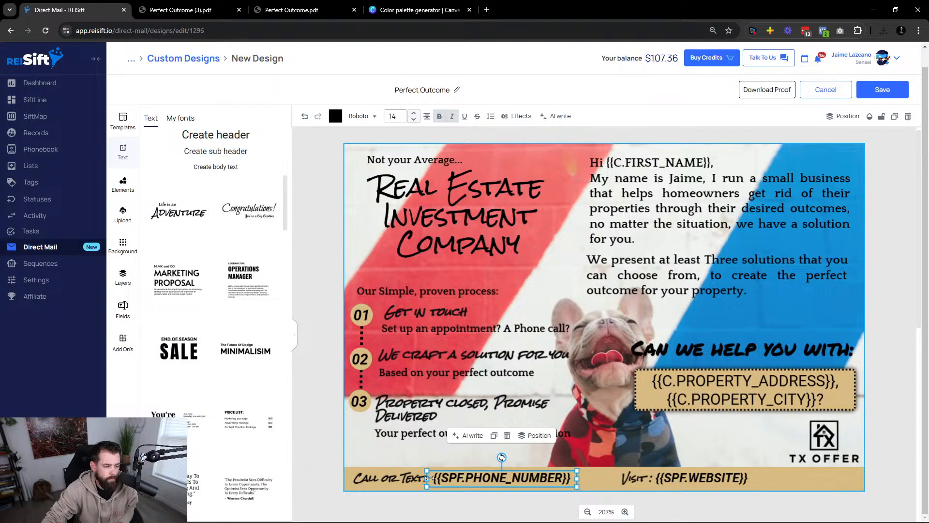
{"action": "left_click_drag", "start_coordinate": [429, 478], "coordinate": [438, 478]}
{"action": "left_click_drag", "start_coordinate": [464, 481], "coordinate": [458, 480]}
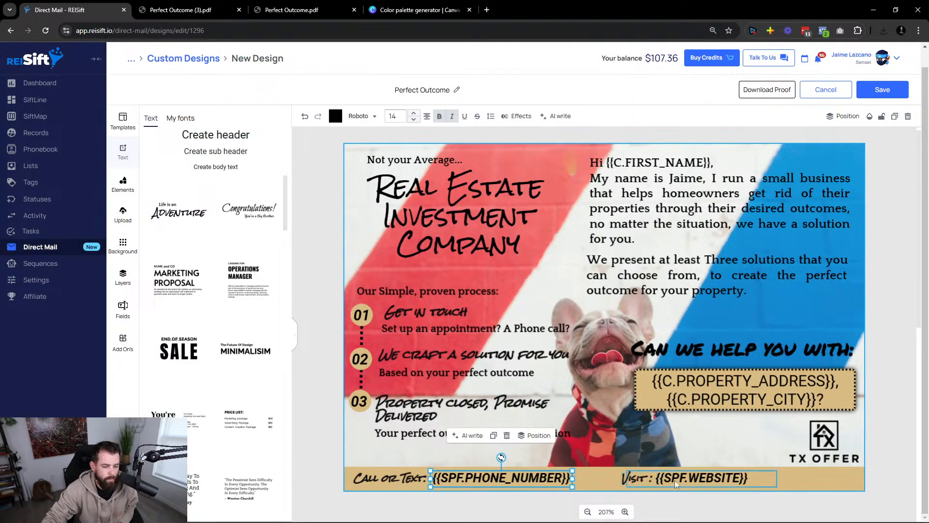
{"action": "left_click_drag", "start_coordinate": [676, 480], "coordinate": [681, 480]}
{"action": "left_click", "coordinate": [637, 434]}
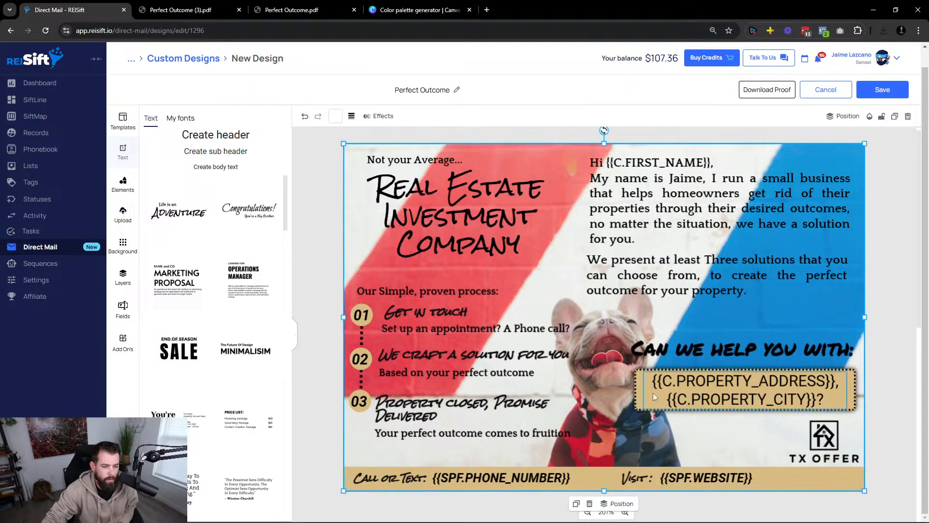
Extend the tan box behind the property address slightly upward and downward to add room around the text.
{"action": "left_click", "coordinate": [743, 373]}
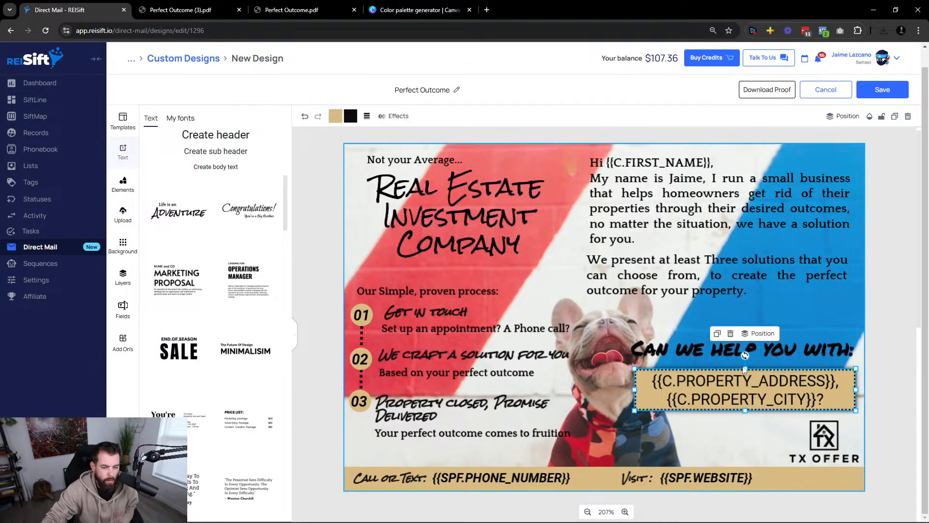
{"action": "left_click_drag", "start_coordinate": [744, 368], "coordinate": [746, 365]}
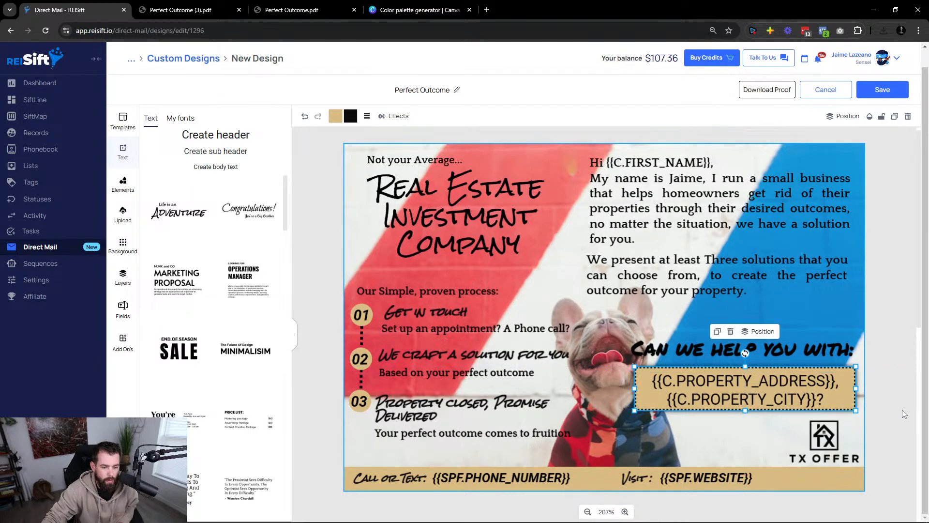
{"action": "left_click", "coordinate": [902, 409]}
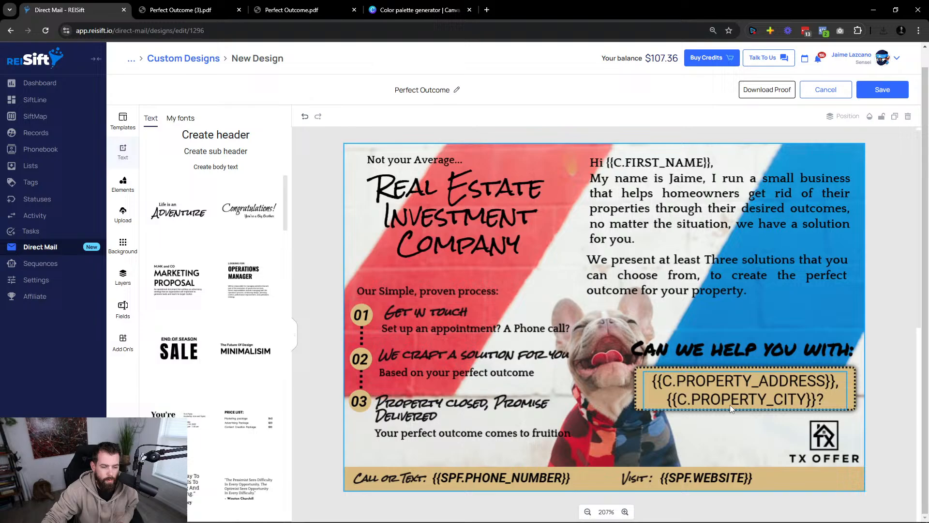
{"action": "left_click", "coordinate": [639, 383]}
{"action": "left_click_drag", "start_coordinate": [744, 411], "coordinate": [745, 411]}
{"action": "left_click", "coordinate": [899, 406]}
Save the postcard template and reopen the Perfect Outcome design for editing.
{"action": "left_click", "coordinate": [890, 90]}
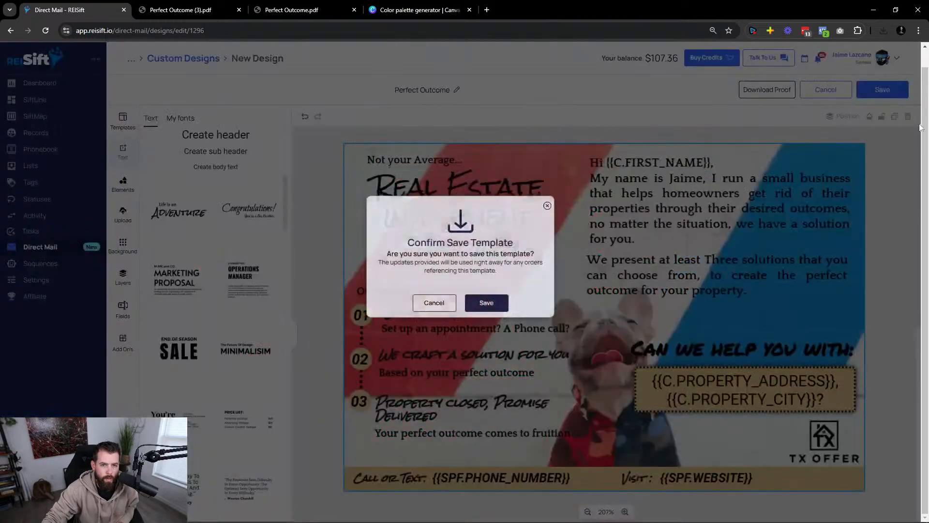
{"action": "left_click", "coordinate": [486, 328]}
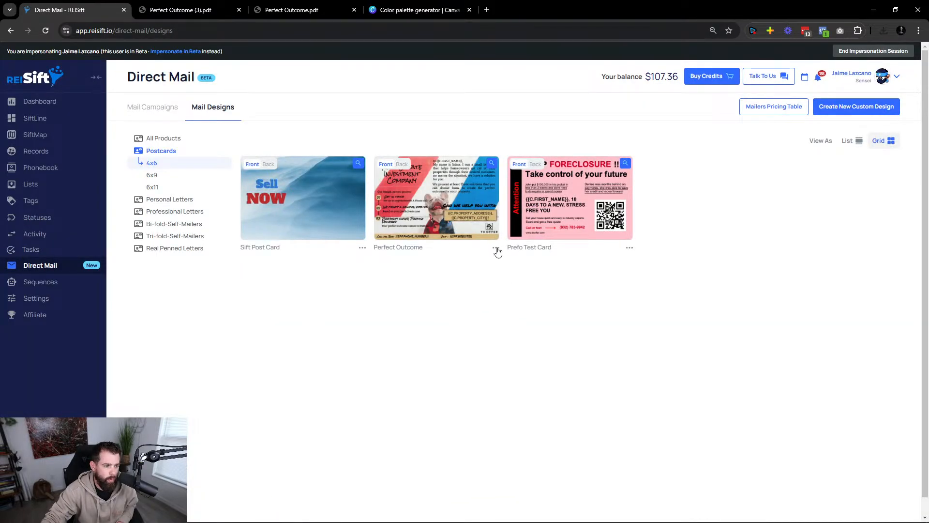
{"action": "left_click", "coordinate": [496, 247]}
{"action": "left_click", "coordinate": [477, 204]}
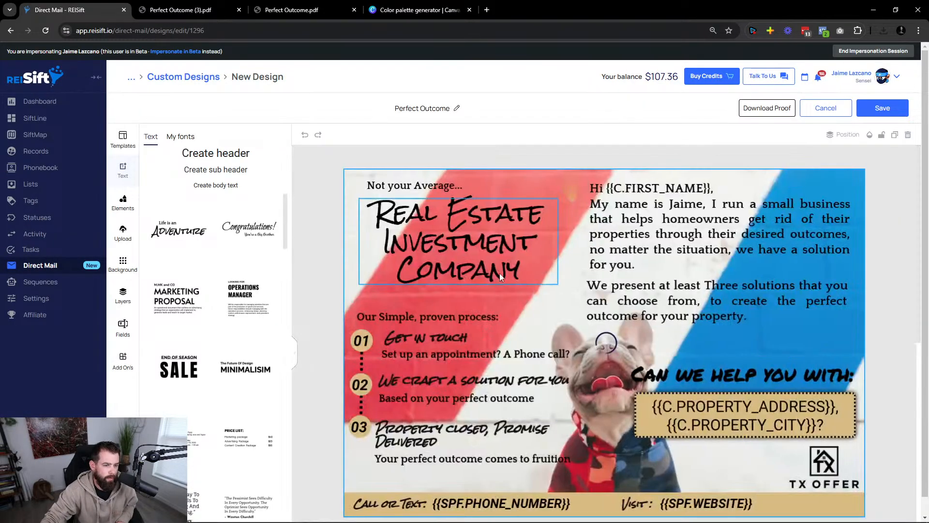
Review the front and back sides of the Perfect Outcome postcard.
{"action": "scroll", "coordinate": [585, 373], "scroll_direction": "down", "scroll_amount": 8}
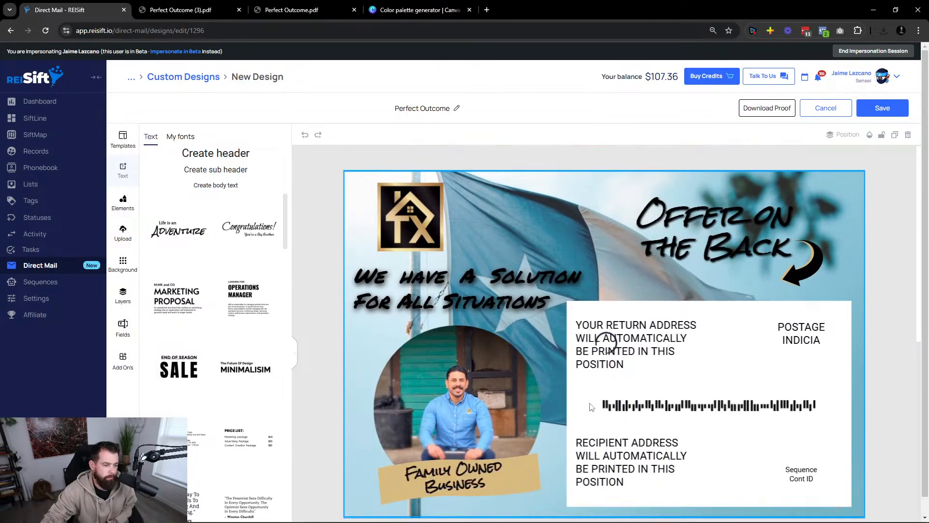
{"action": "scroll", "coordinate": [508, 338], "scroll_direction": "up", "scroll_amount": 1}
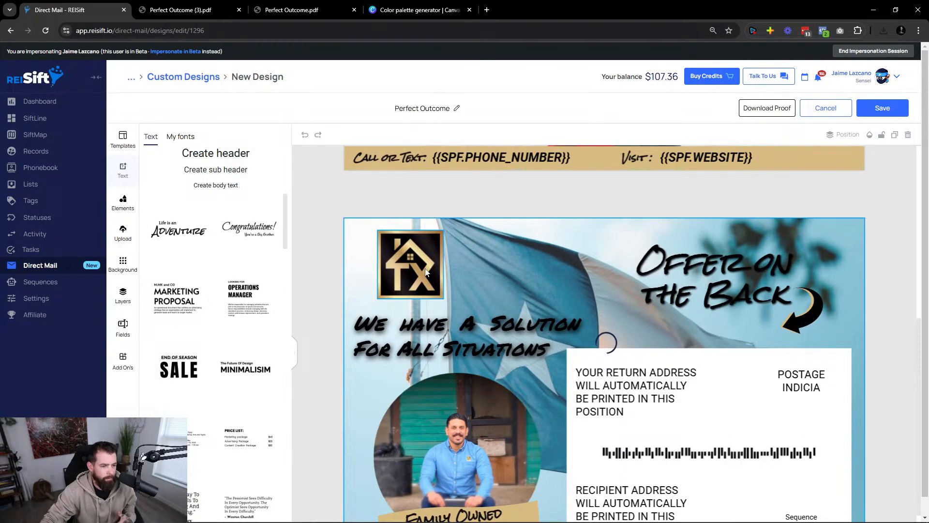
{"action": "scroll", "coordinate": [521, 363], "scroll_direction": "down", "scroll_amount": 1}
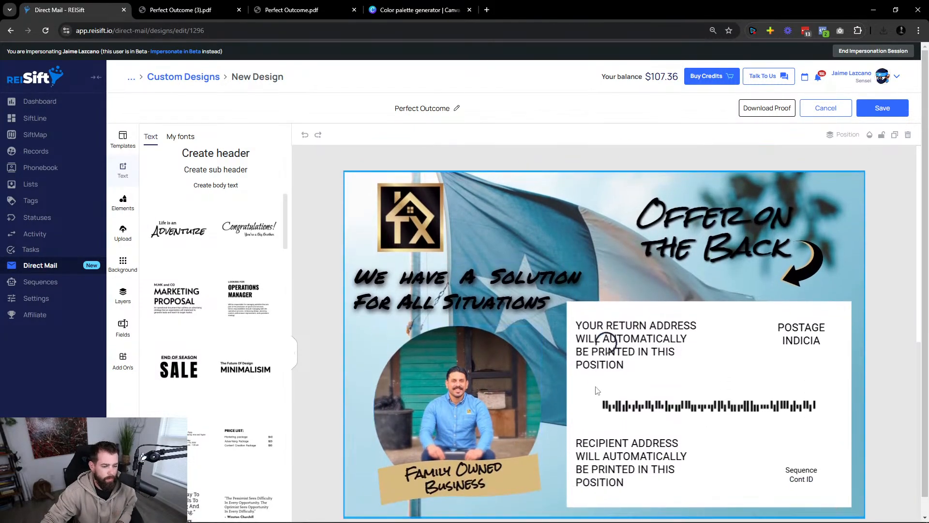
{"action": "scroll", "coordinate": [659, 408], "scroll_direction": "up", "scroll_amount": 5}
{"action": "scroll", "coordinate": [556, 359], "scroll_direction": "up", "scroll_amount": 2}
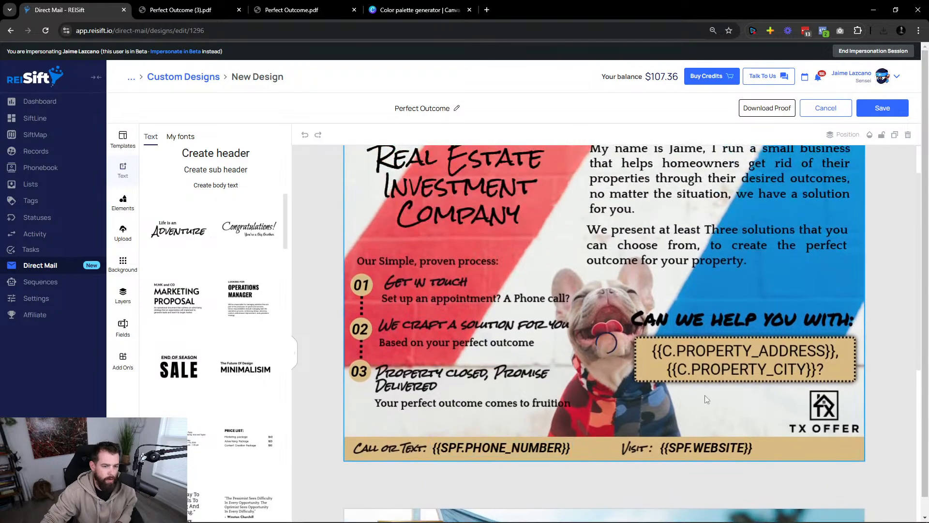
{"action": "scroll", "coordinate": [794, 372], "scroll_direction": "up", "scroll_amount": 1}
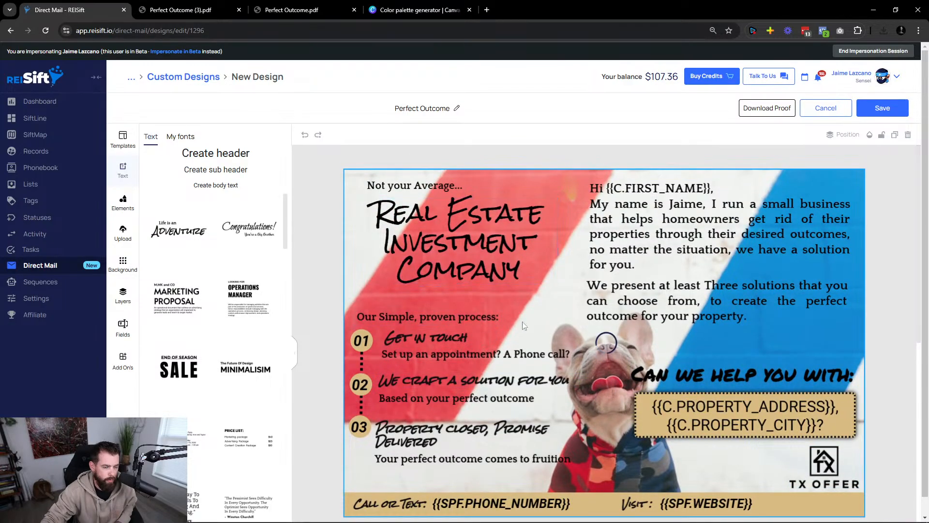
Highlight the introductory paragraph below the first-name greeting on the postcard front to review its wording.
{"action": "left_click", "coordinate": [620, 240]}
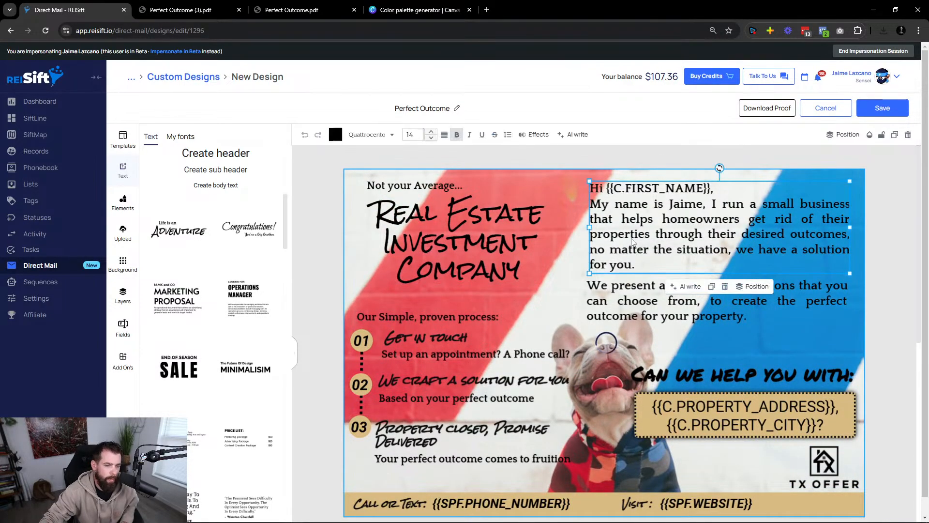
{"action": "triple_click", "coordinate": [632, 238]}
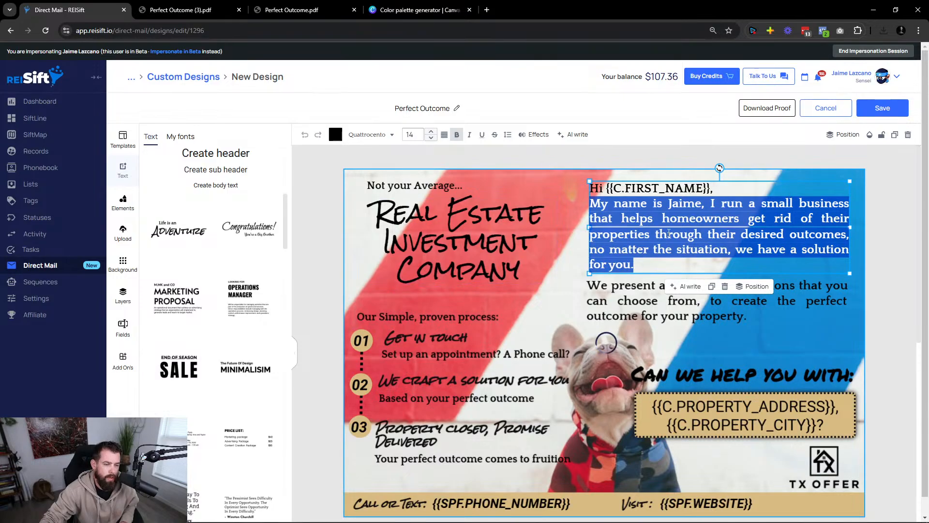
{"action": "left_click", "coordinate": [664, 236]}
{"action": "triple_click", "coordinate": [656, 244]}
{"action": "left_click", "coordinate": [692, 289]}
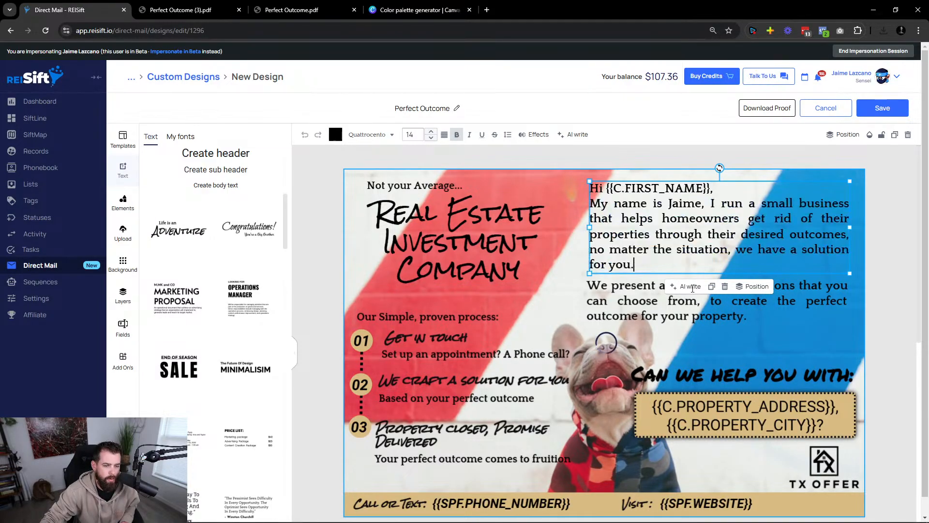
{"action": "left_click", "coordinate": [913, 294]}
{"action": "left_click", "coordinate": [670, 256]}
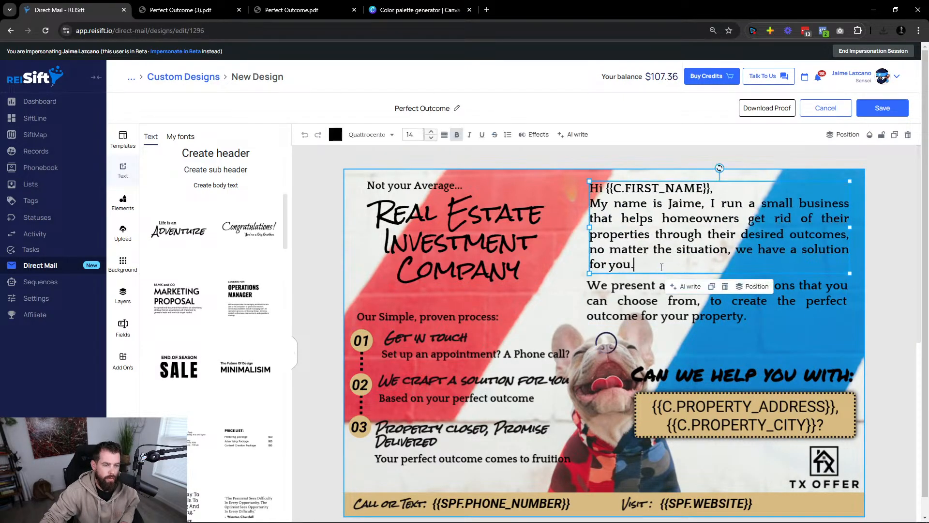
{"action": "triple_click", "coordinate": [670, 256]}
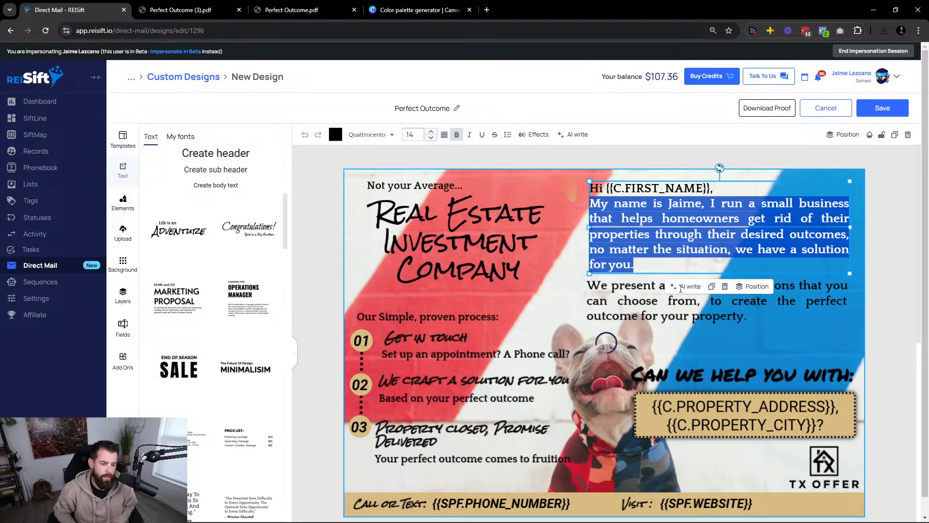
{"action": "left_click", "coordinate": [335, 207]}
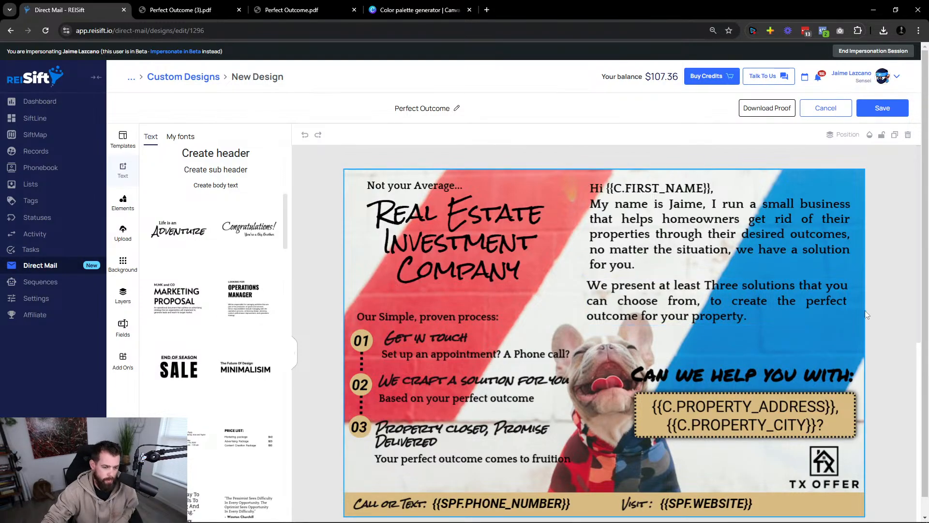
Look through the AI write options for the "We present at least Three solutions" paragraph without applying any.
{"action": "left_click", "coordinate": [683, 312]}
{"action": "left_click", "coordinate": [683, 243]}
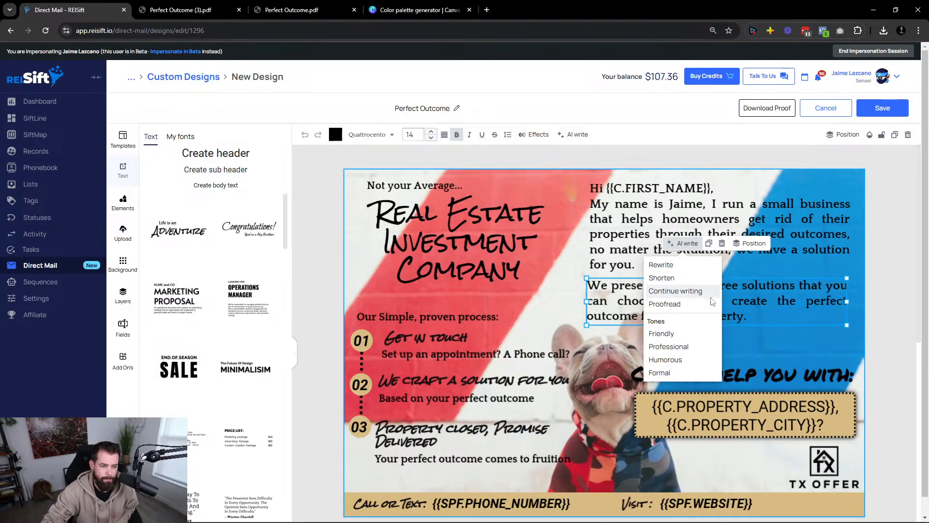
{"action": "left_click", "coordinate": [872, 314]}
{"action": "scroll", "coordinate": [866, 335], "scroll_direction": "down", "scroll_amount": 5}
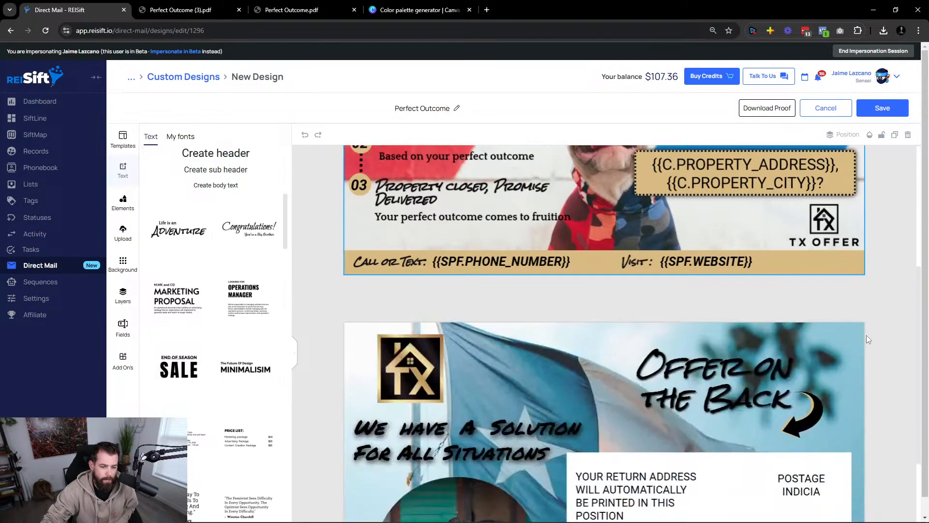
Review the postcard's back side with its return and recipient address area, and return to the front side.
{"action": "scroll", "coordinate": [866, 335], "scroll_direction": "down", "scroll_amount": 3}
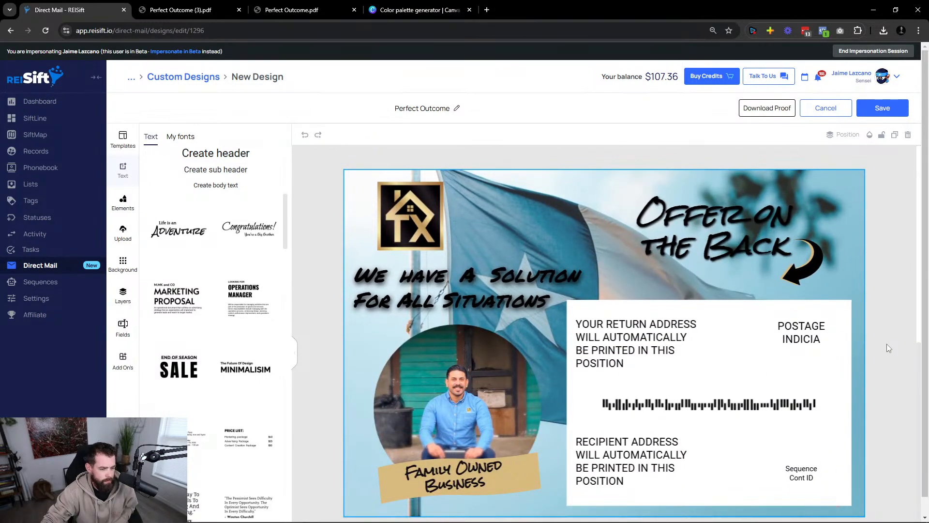
{"action": "scroll", "coordinate": [517, 289], "scroll_direction": "up", "scroll_amount": 1}
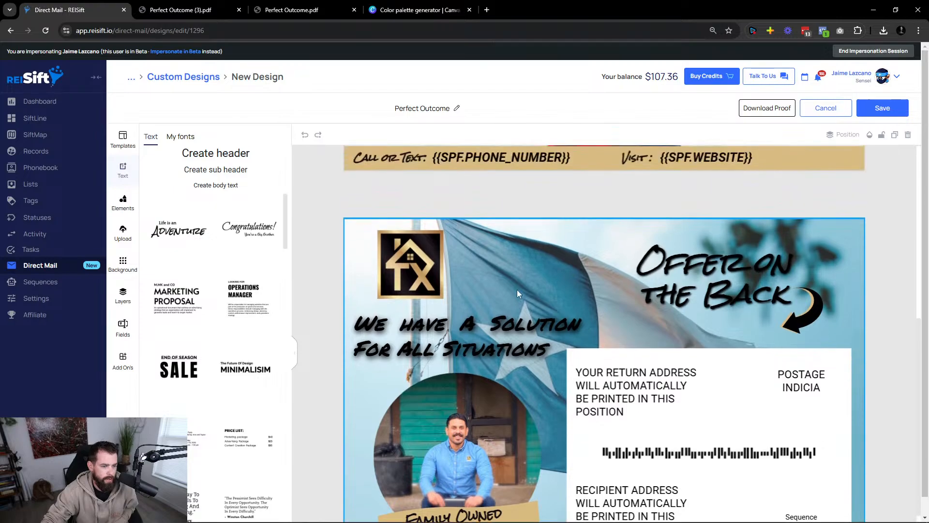
{"action": "scroll", "coordinate": [517, 289], "scroll_direction": "down", "scroll_amount": 1}
{"action": "scroll", "coordinate": [643, 216], "scroll_direction": "up", "scroll_amount": 2}
{"action": "scroll", "coordinate": [644, 216], "scroll_direction": "up", "scroll_amount": 4}
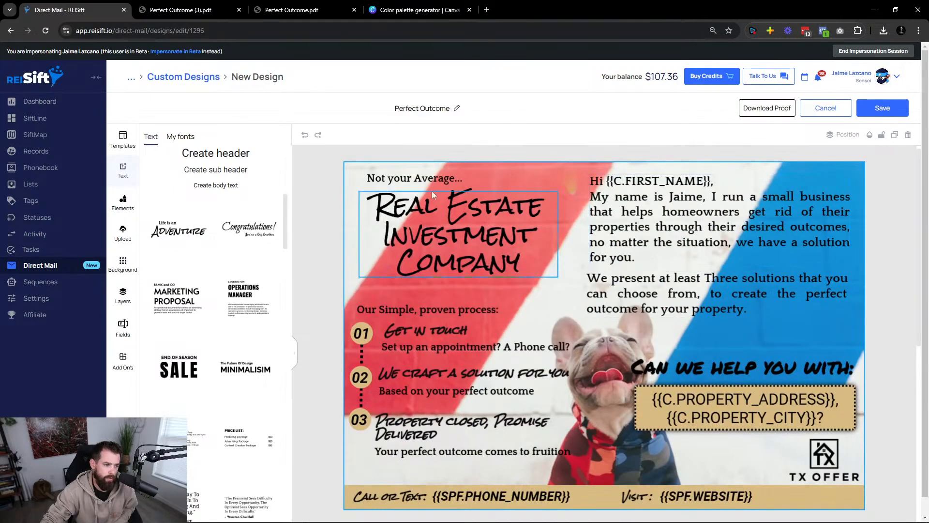
Close the two browser tabs holding the Perfect Outcome PDF proofs.
{"action": "left_click", "coordinate": [238, 9]}
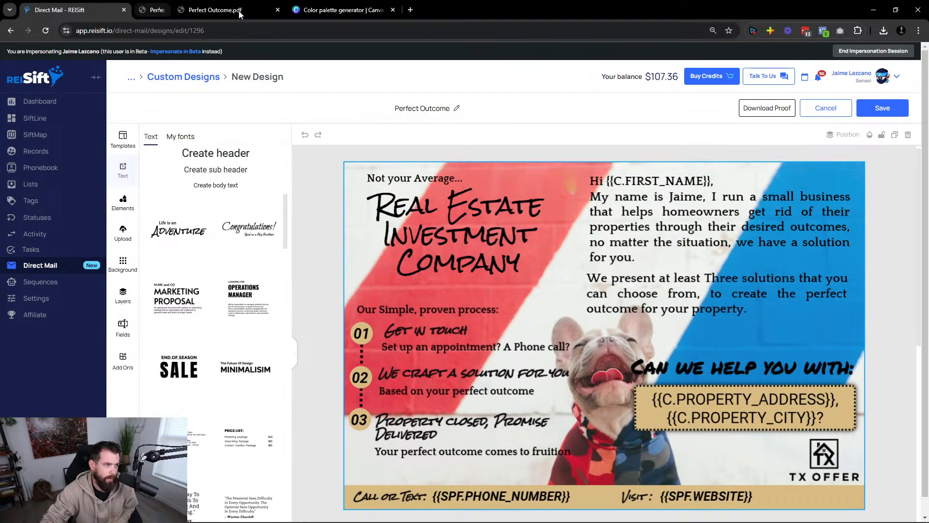
{"action": "left_click", "coordinate": [239, 10]}
Inspect the dotted connector line between the 01, 02 and 03 process markers on the postcard front, leaving nothing selected.
{"action": "scroll", "coordinate": [399, 265], "scroll_direction": "down", "scroll_amount": 1}
{"action": "scroll", "coordinate": [406, 272], "scroll_direction": "down", "scroll_amount": 2}
{"action": "scroll", "coordinate": [374, 303], "scroll_direction": "up", "scroll_amount": 1}
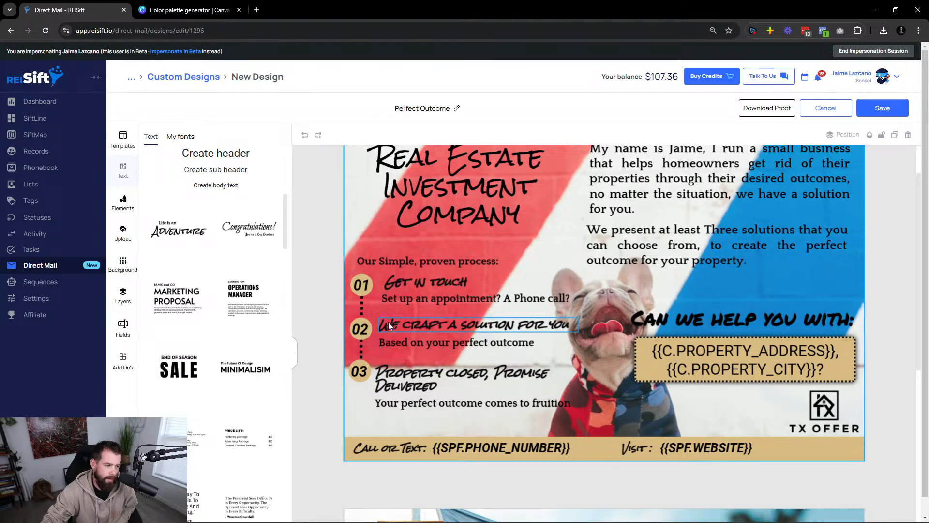
{"action": "left_click", "coordinate": [362, 307]}
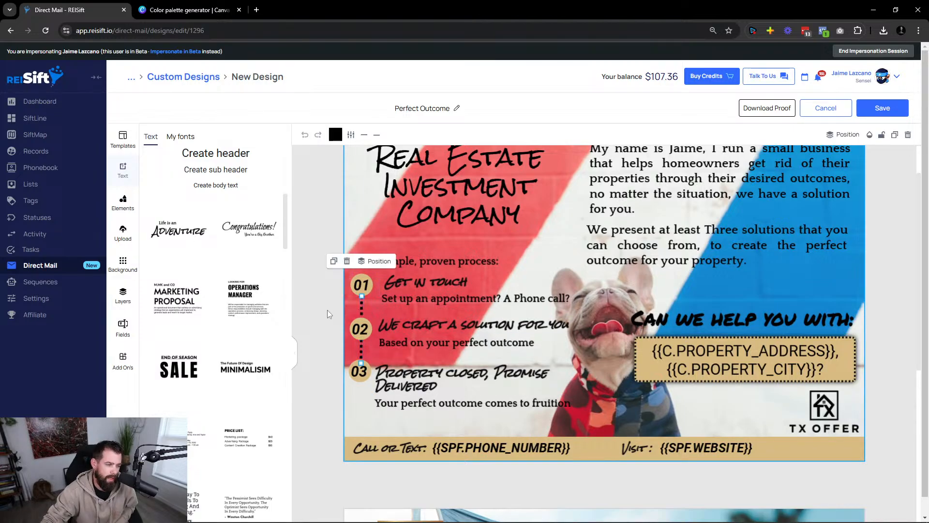
{"action": "left_click", "coordinate": [327, 310]}
{"action": "left_click", "coordinate": [355, 310]}
{"action": "left_click", "coordinate": [329, 331]}
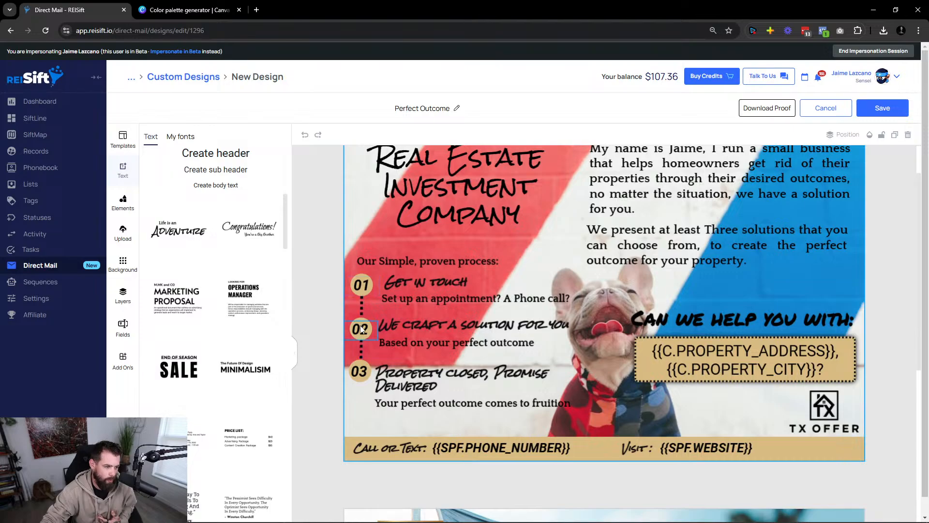
Examine the postcard's back side, including the curved arrow beside the "Offer on the Back" heading.
{"action": "scroll", "coordinate": [386, 359], "scroll_direction": "up", "scroll_amount": 1}
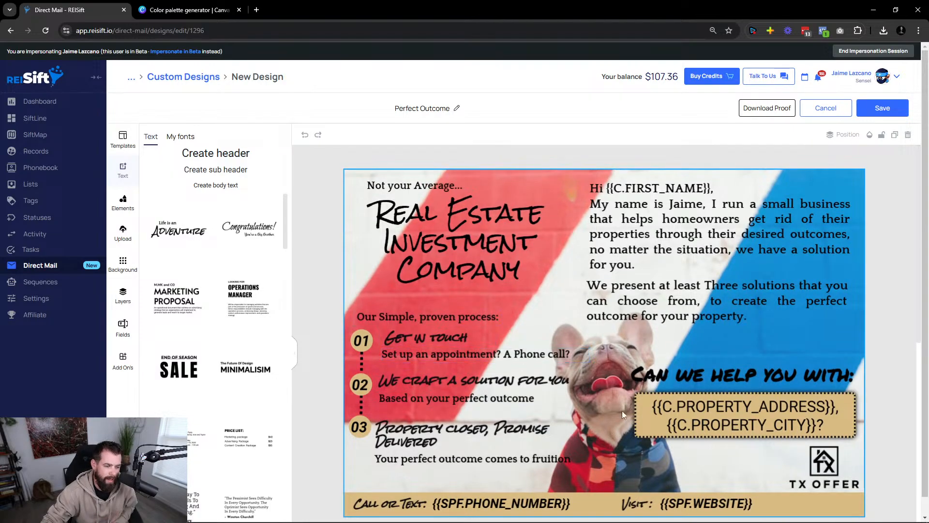
{"action": "scroll", "coordinate": [622, 379], "scroll_direction": "down", "scroll_amount": 1}
{"action": "scroll", "coordinate": [625, 383], "scroll_direction": "down", "scroll_amount": 1}
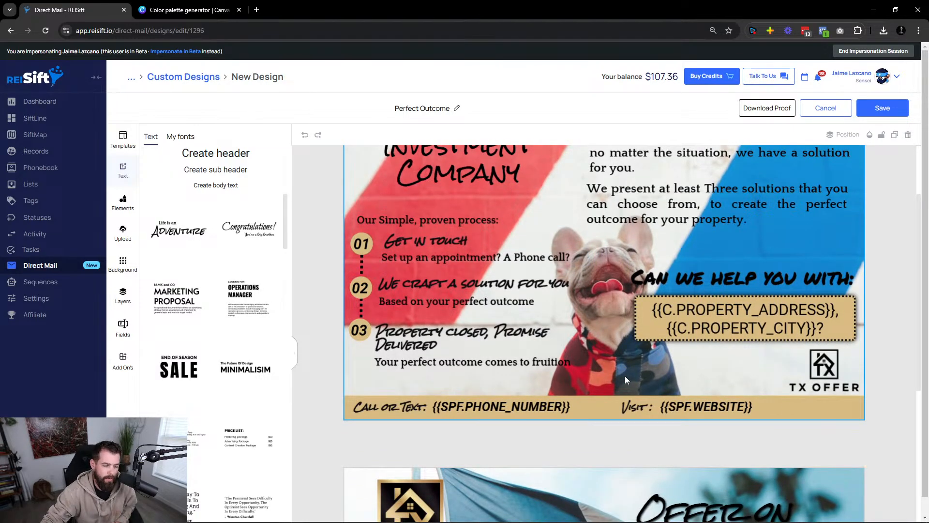
{"action": "scroll", "coordinate": [624, 377], "scroll_direction": "down", "scroll_amount": 3}
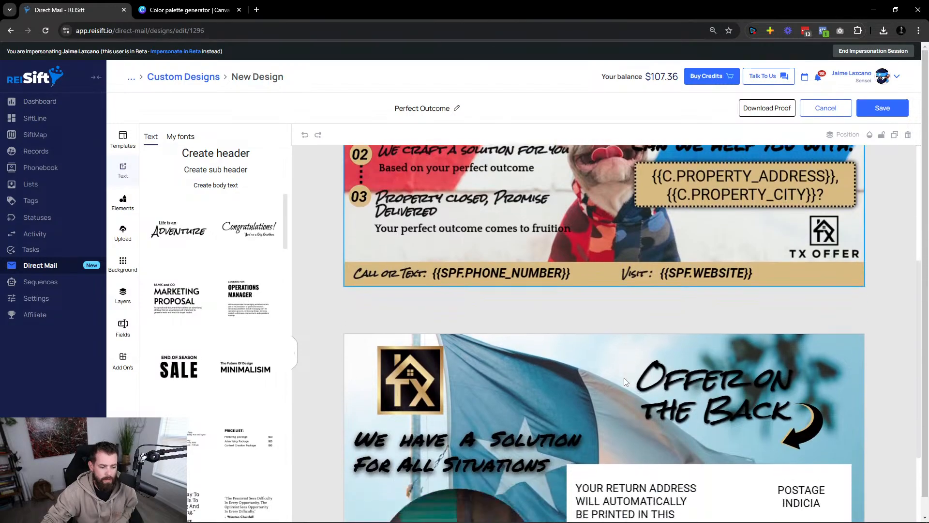
{"action": "left_click", "coordinate": [811, 426]}
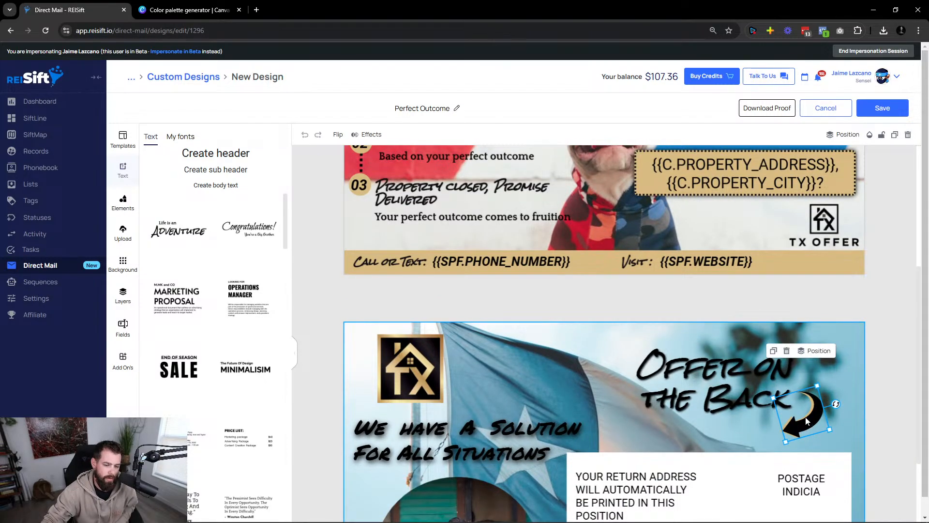
{"action": "left_click", "coordinate": [874, 413]}
{"action": "scroll", "coordinate": [871, 414], "scroll_direction": "down", "scroll_amount": 3}
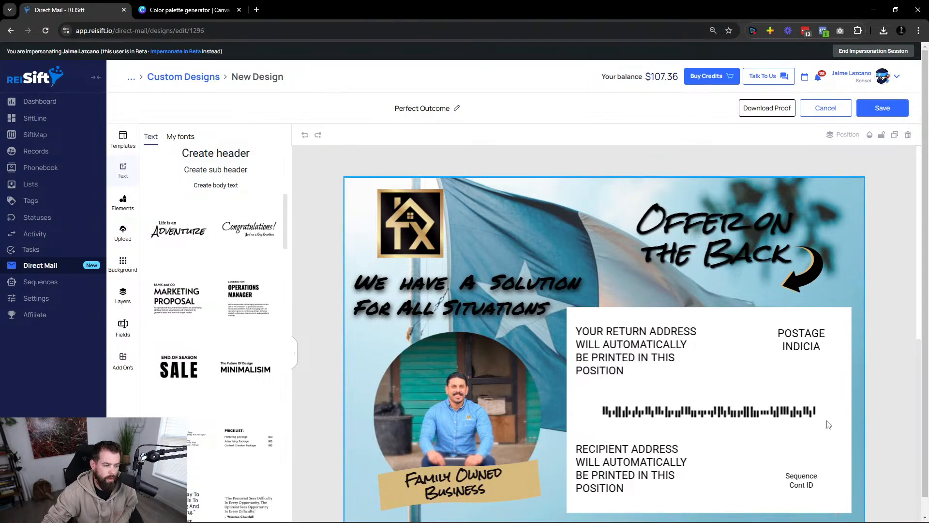
{"action": "scroll", "coordinate": [774, 435], "scroll_direction": "down", "scroll_amount": 1}
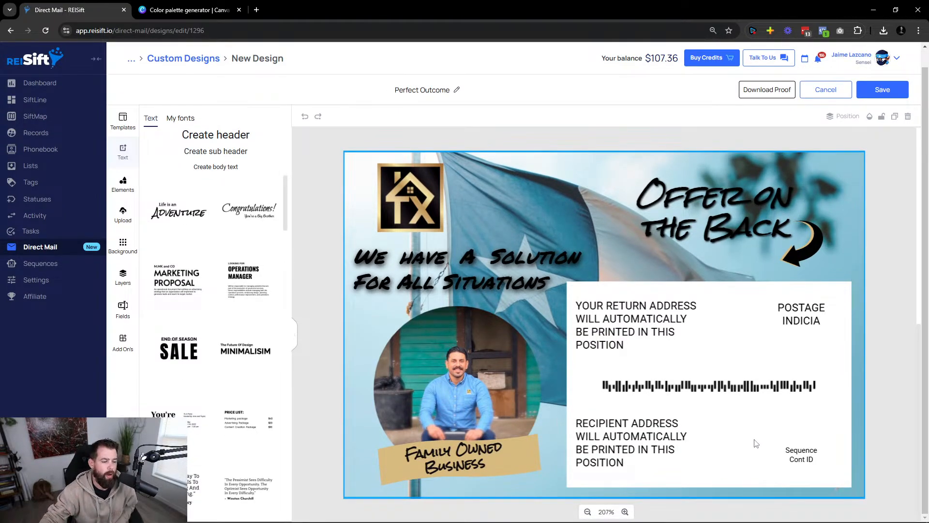
Inspect the property address and city merge-field box on the postcard front, and compare the front with the back side.
{"action": "scroll", "coordinate": [442, 318], "scroll_direction": "up", "scroll_amount": 5}
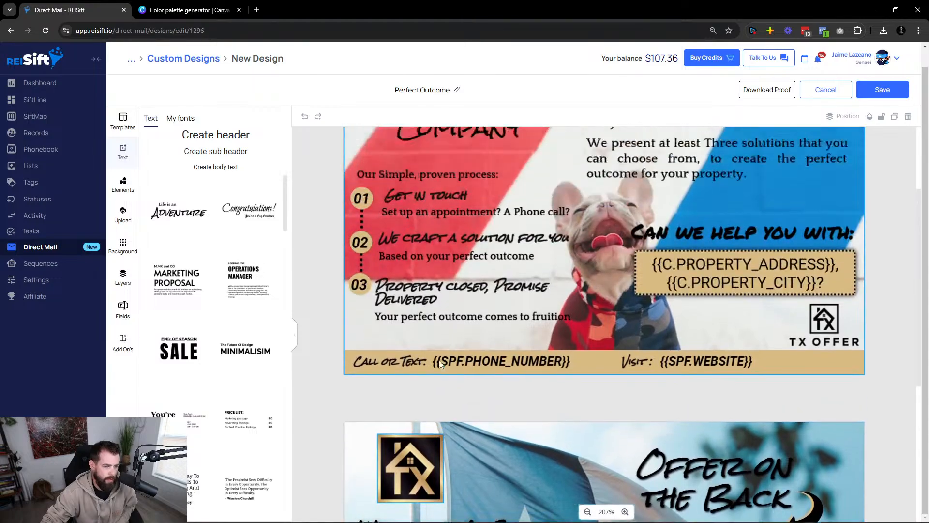
{"action": "scroll", "coordinate": [441, 365], "scroll_direction": "up", "scroll_amount": 2}
{"action": "scroll", "coordinate": [439, 360], "scroll_direction": "up", "scroll_amount": 2}
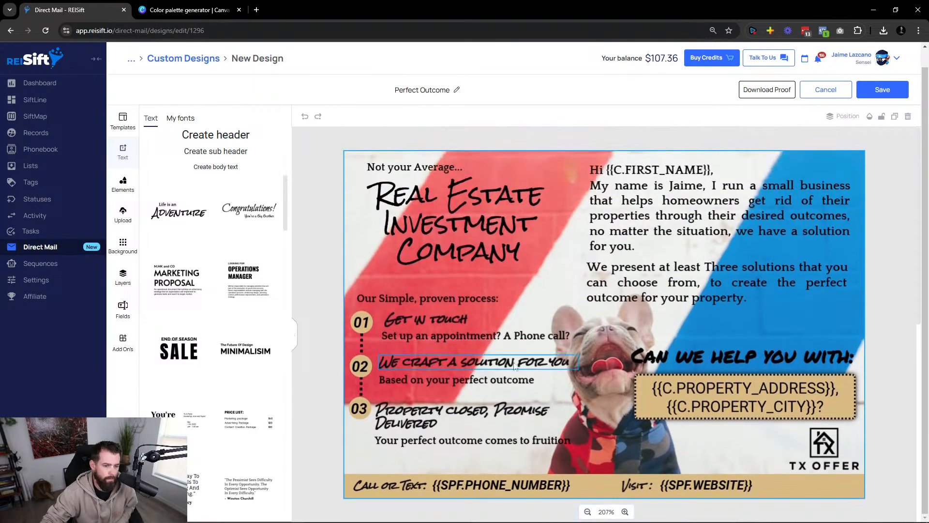
{"action": "left_click", "coordinate": [640, 396]}
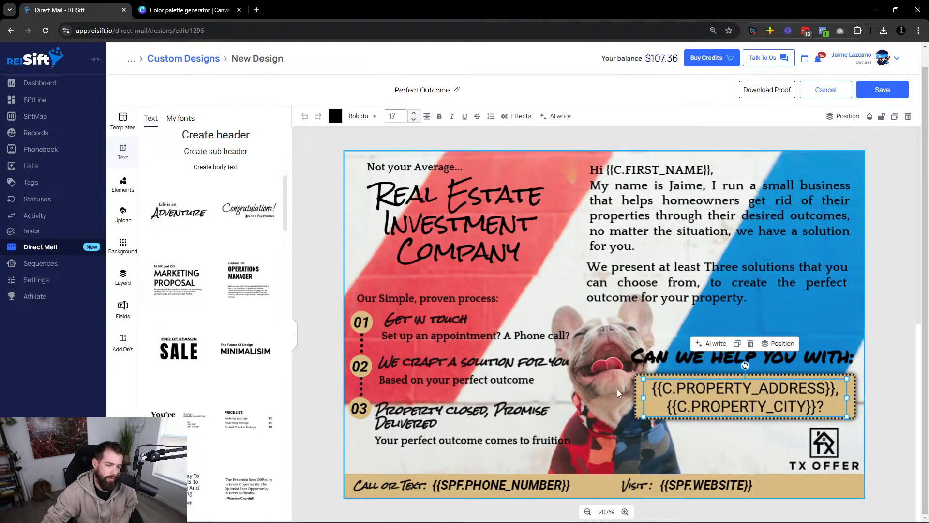
{"action": "left_click", "coordinate": [619, 391]}
{"action": "left_click", "coordinate": [660, 391]}
{"action": "left_click", "coordinate": [614, 392]}
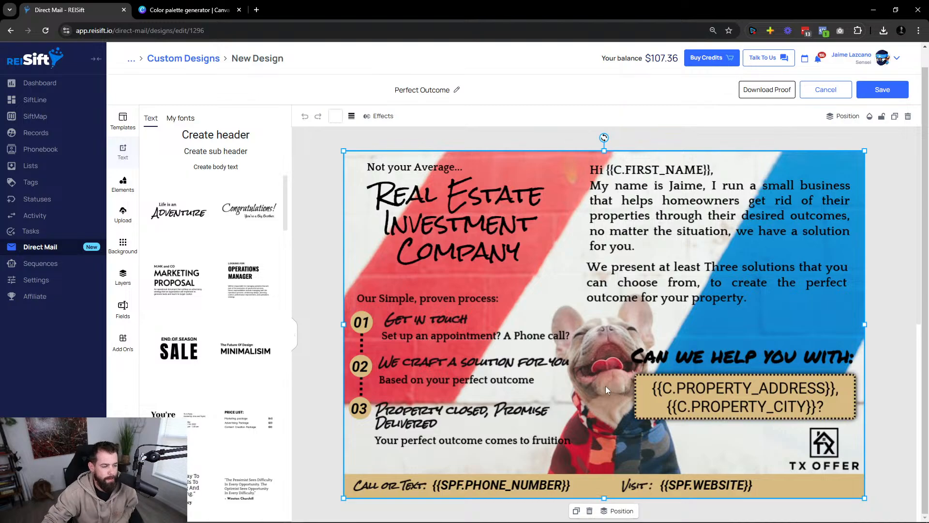
{"action": "scroll", "coordinate": [605, 385], "scroll_direction": "down", "scroll_amount": 5}
{"action": "scroll", "coordinate": [615, 390], "scroll_direction": "up", "scroll_amount": 5}
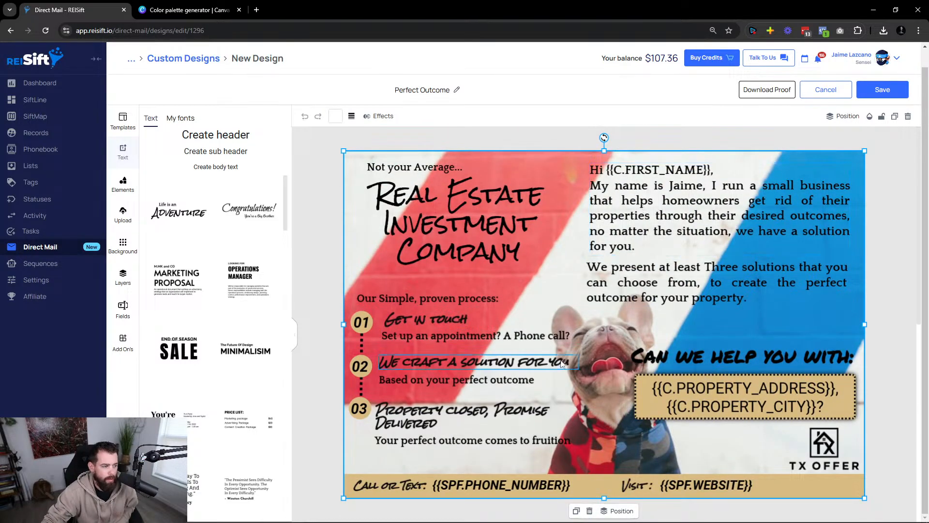
{"action": "scroll", "coordinate": [563, 368], "scroll_direction": "down", "scroll_amount": 5}
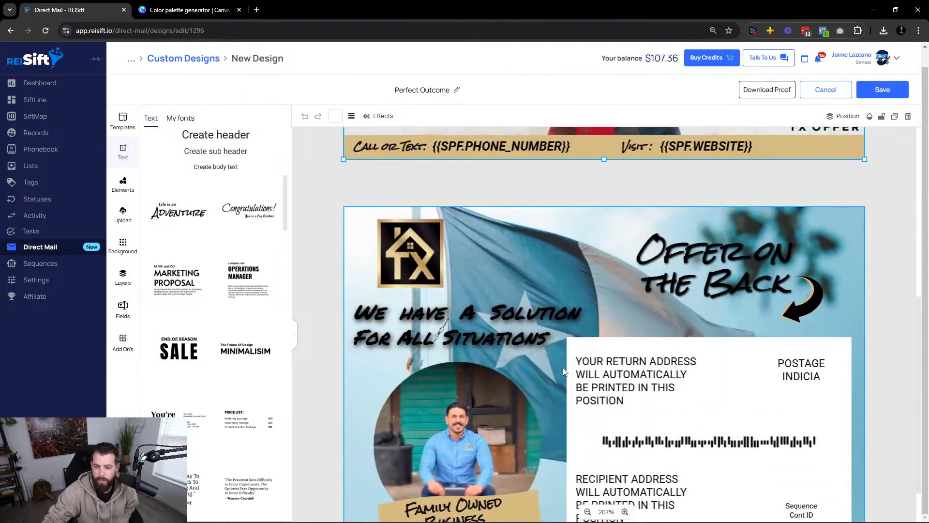